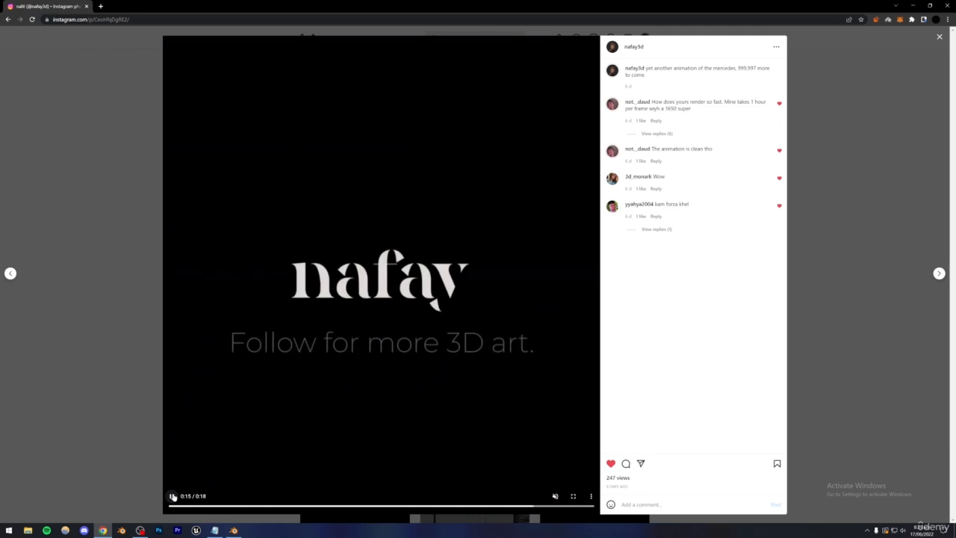
# Step: Play the Mercedes animation in the Instagram post and pause it on the rear view of the car
pyautogui.click(173, 496)
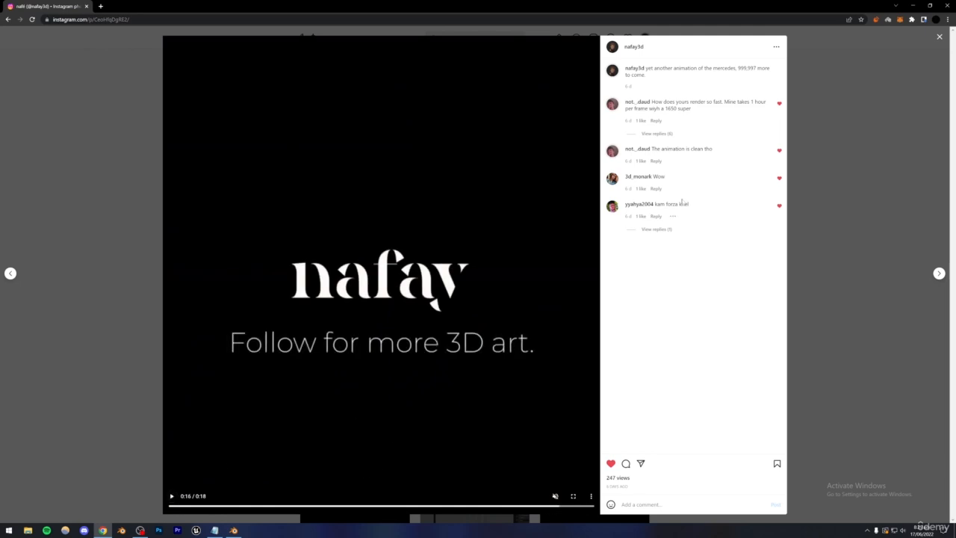
pyautogui.click(176, 506)
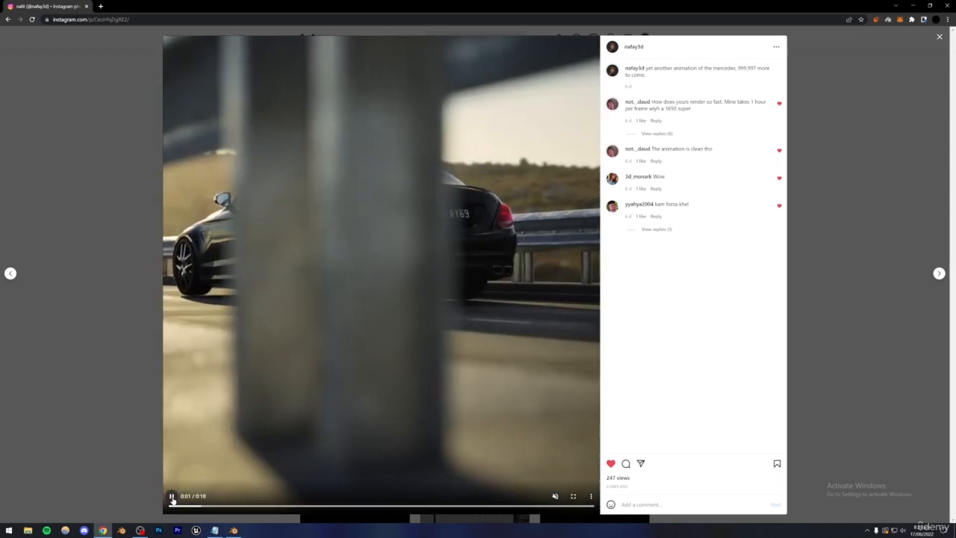
pyautogui.click(172, 496)
pyautogui.click(172, 499)
pyautogui.click(172, 499)
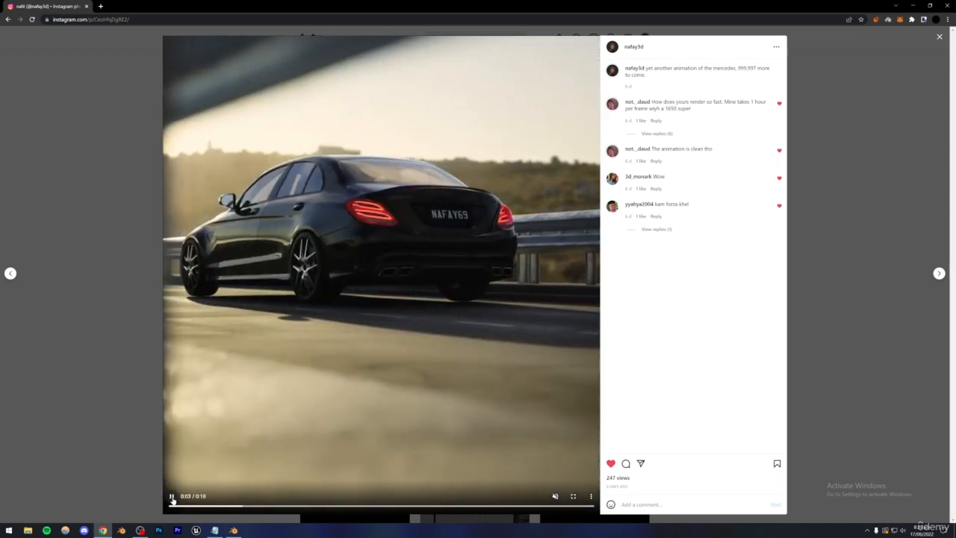
pyautogui.click(172, 497)
pyautogui.click(172, 497)
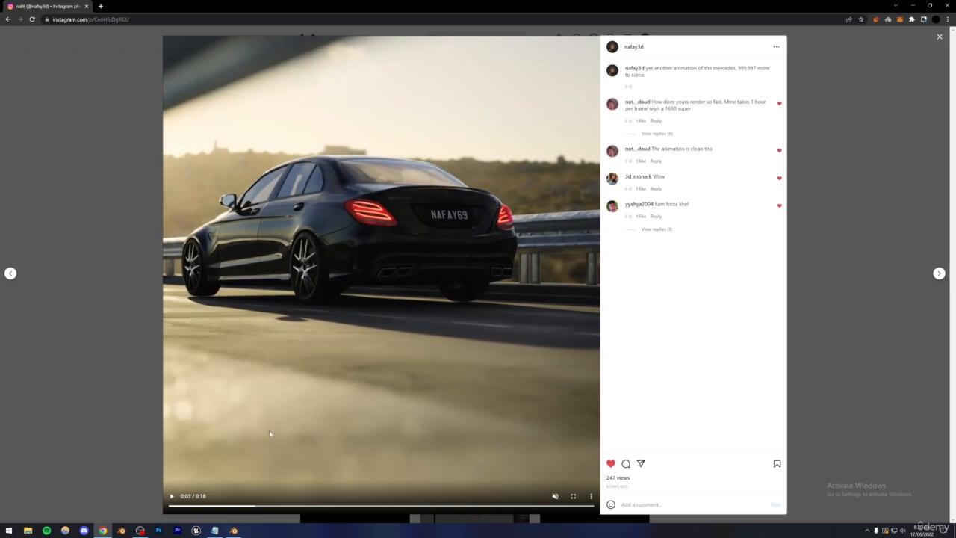
# Step: Switch to Blender and delete the default camera and light from the scene
pyautogui.click(233, 530)
pyautogui.click(318, 314)
pyautogui.scroll(-4, 329, 306)
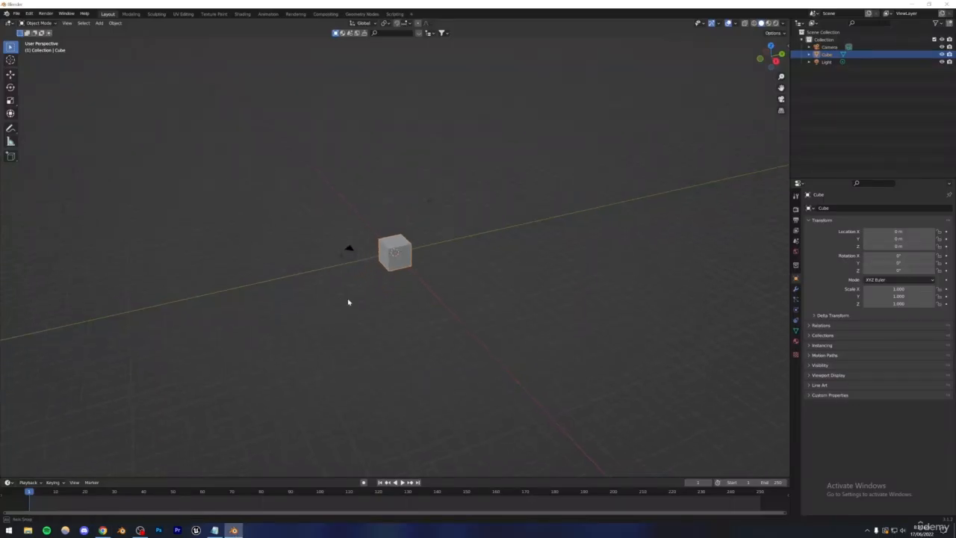
pyautogui.moveTo(348, 301); pyautogui.dragTo(378, 306, button='middle')
pyautogui.scroll(3, 379, 306)
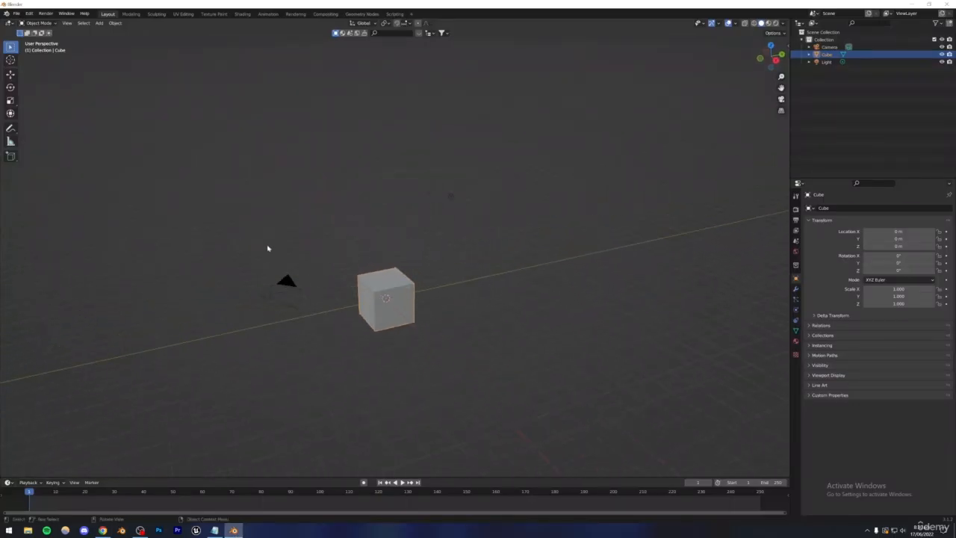
pyautogui.click(284, 286)
pyautogui.press('Delete')
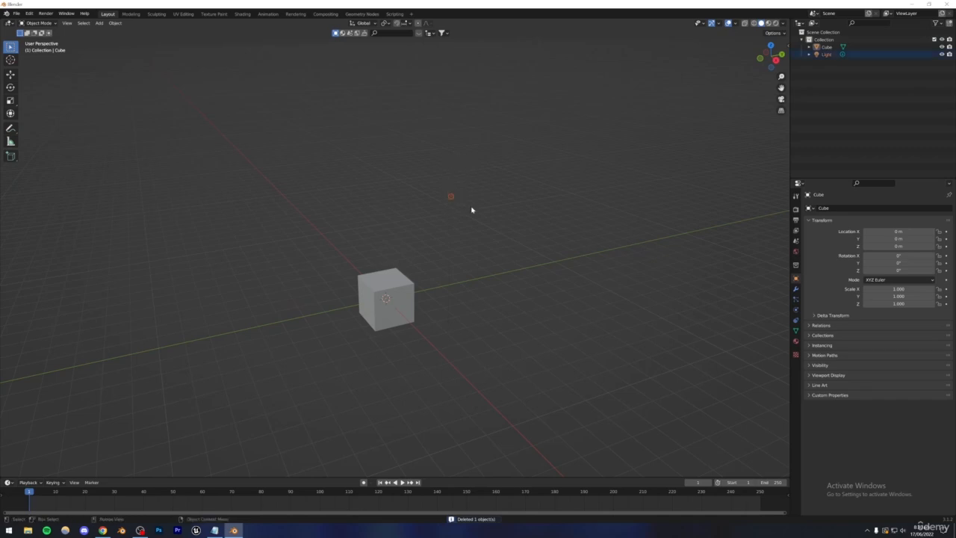
pyautogui.moveTo(341, 323); pyautogui.dragTo(318, 316, button='middle')
pyautogui.scroll(4, 352, 326)
pyautogui.click(352, 325)
pyautogui.moveTo(452, 316); pyautogui.dragTo(429, 335, button='middle')
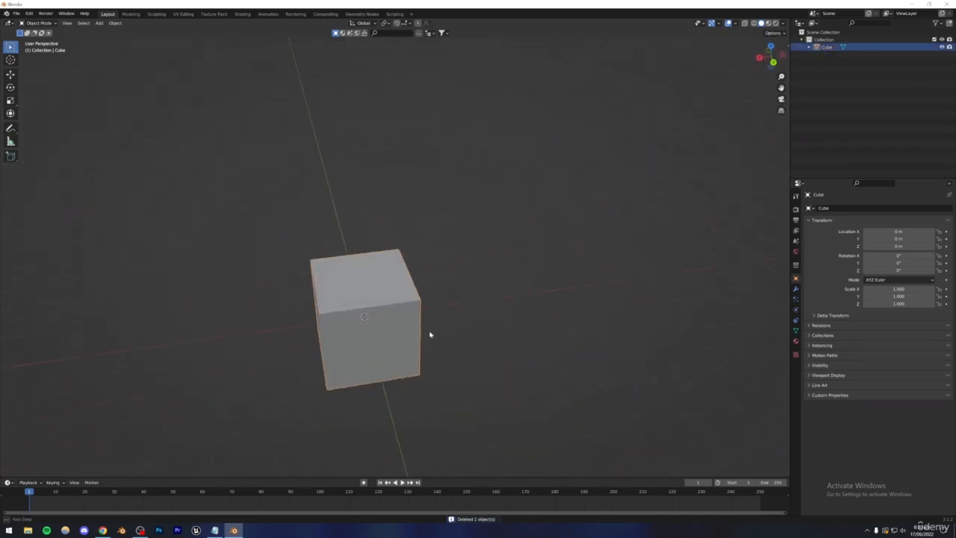
# Step: Add a Path curve to the scene at the world origin
pyautogui.click(199, 66)
pyautogui.click(99, 22)
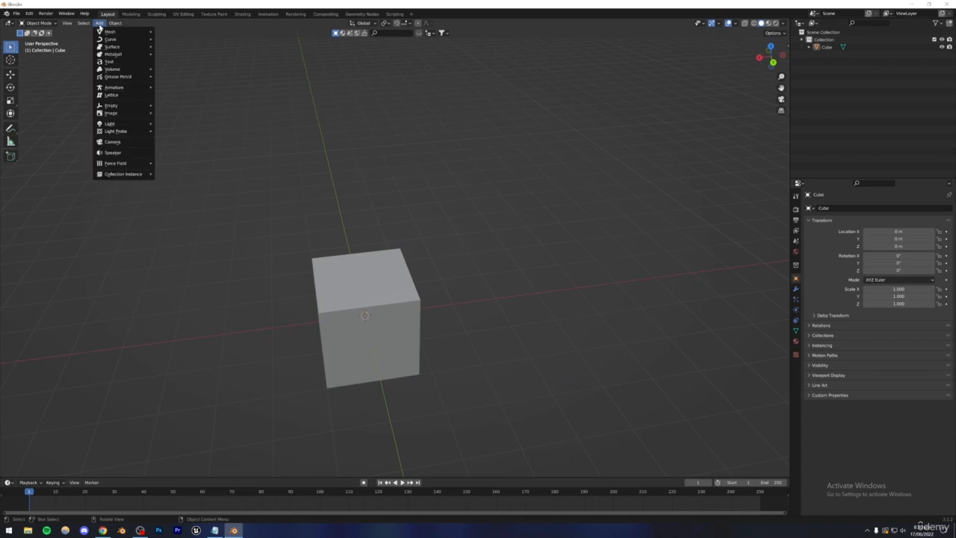
pyautogui.moveTo(103, 33)
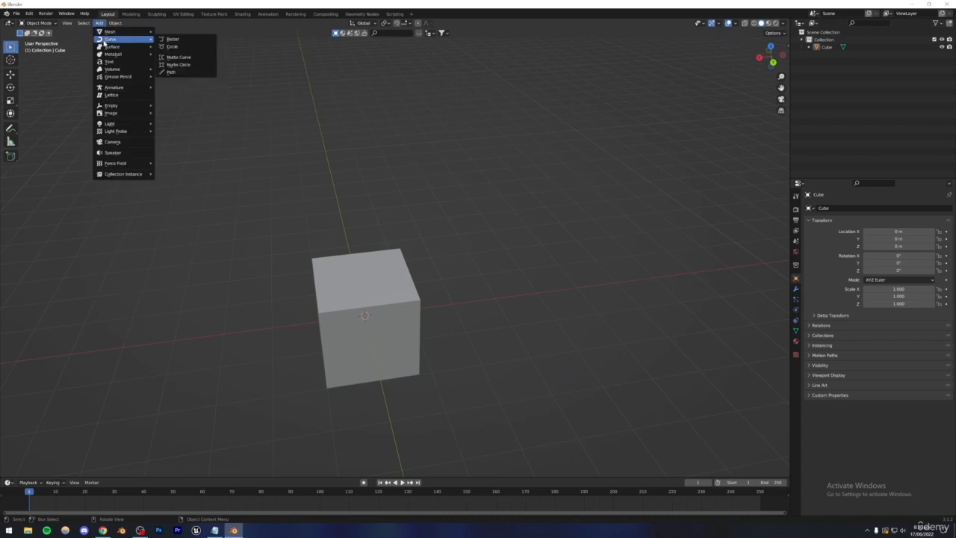
pyautogui.click(168, 72)
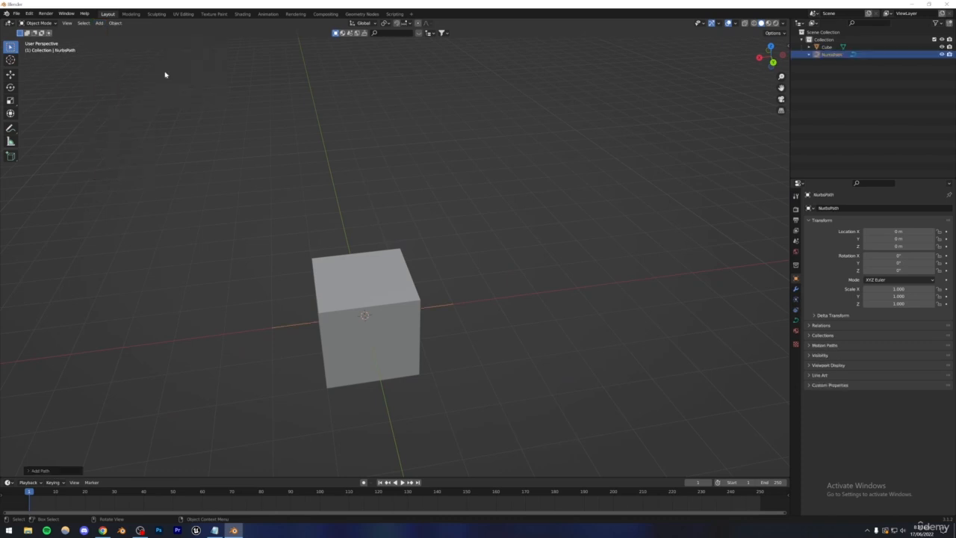
# Step: Hide the default cube in the viewport
pyautogui.scroll(-2, 437, 282)
pyautogui.click(390, 317)
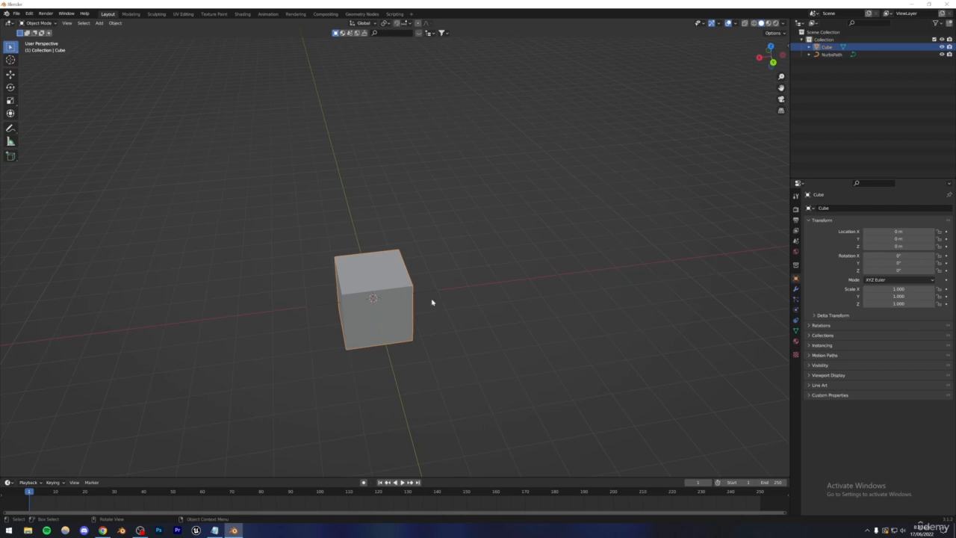
pyautogui.press('h')
# Step: Edit the path in top view and move its two control points at the positive X end farther out from the origin
pyautogui.click(386, 299)
pyautogui.scroll(3, 380, 299)
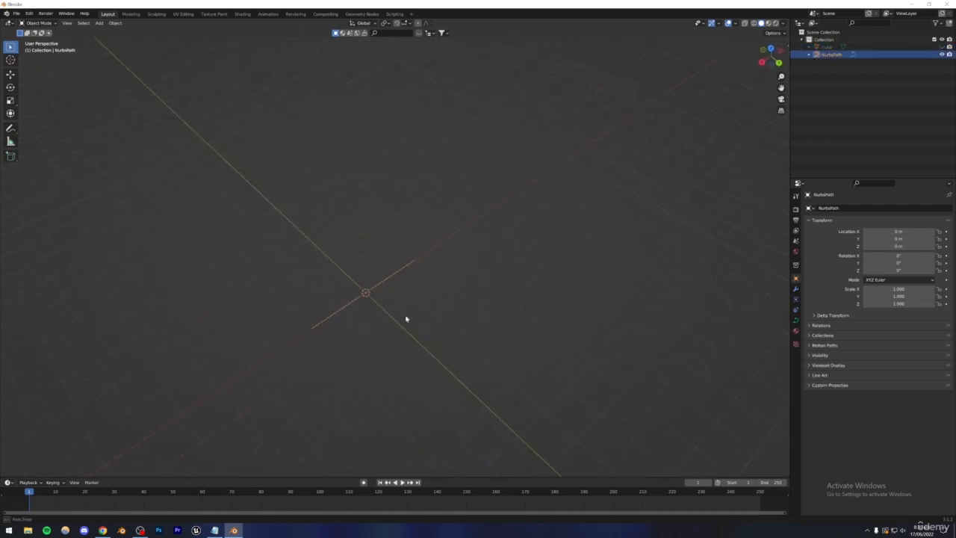
pyautogui.moveTo(406, 319)
pyautogui.mouseDown(button='middle')
pyautogui.moveTo(382, 314)
pyautogui.moveTo(391, 359)
pyautogui.moveTo(466, 273)
pyautogui.moveTo(448, 253)
pyautogui.moveTo(452, 237)
pyautogui.moveTo(518, 250)
pyautogui.moveTo(505, 239)
pyautogui.moveTo(410, 267)
pyautogui.moveTo(390, 325)
pyautogui.mouseUp(button='middle')
pyautogui.press('Tab')
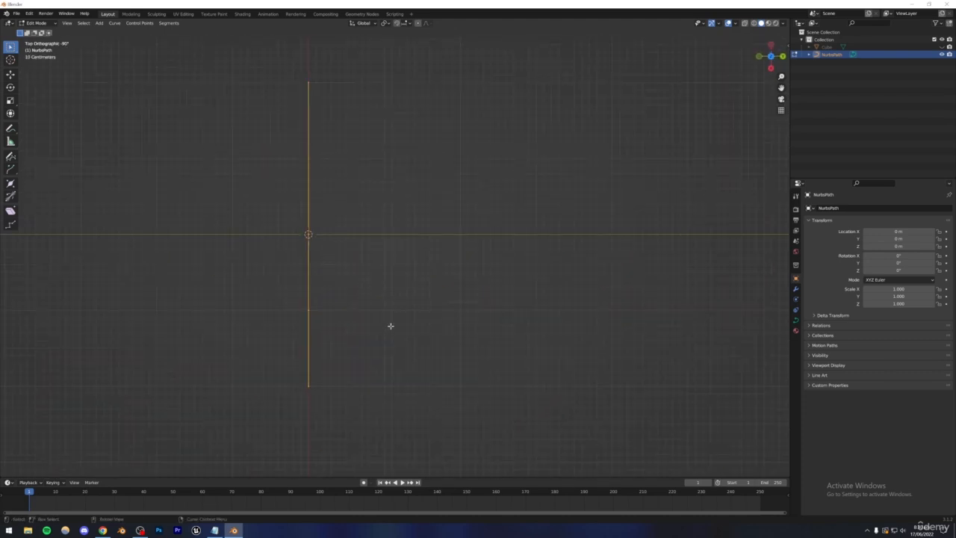
pyautogui.scroll(-2, 390, 325)
pyautogui.keyDown('shift'); pyautogui.moveTo(378, 265); pyautogui.dragTo(397, 324, button='middle'); pyautogui.keyUp('shift')
pyautogui.scroll(-2, 397, 324)
pyautogui.moveTo(325, 190); pyautogui.dragTo(457, 277)
pyautogui.press('g')
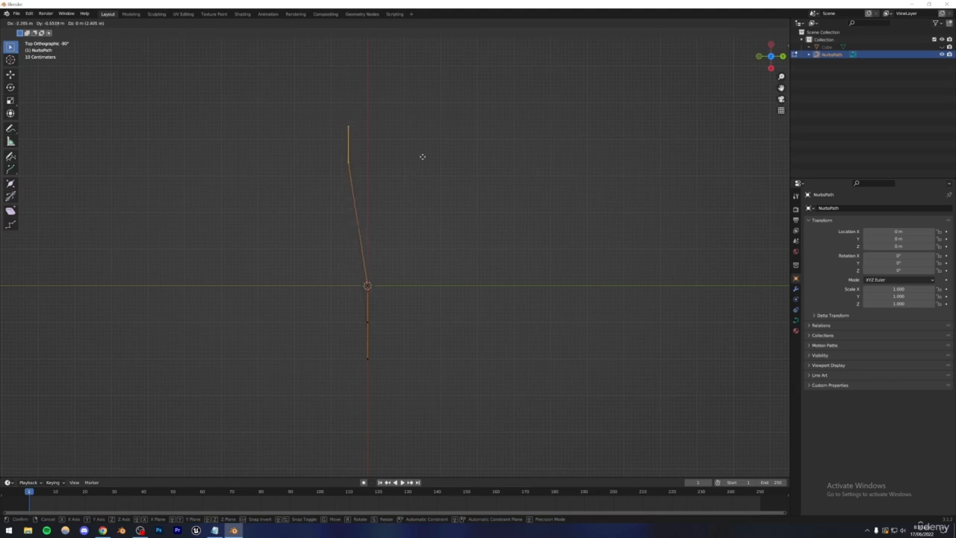
pyautogui.click(426, 138)
# Step: Pull the path's second-to-last control point back toward the origin and move the end point slightly farther out
pyautogui.moveTo(338, 116); pyautogui.dragTo(406, 160)
pyautogui.press('g')
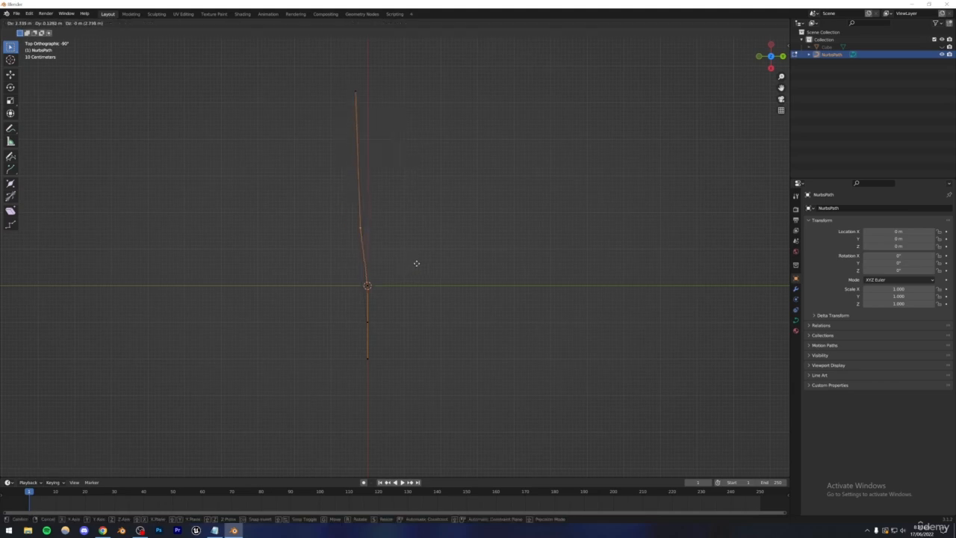
pyautogui.click(409, 175)
pyautogui.moveTo(346, 83); pyautogui.dragTo(394, 96)
pyautogui.press('g')
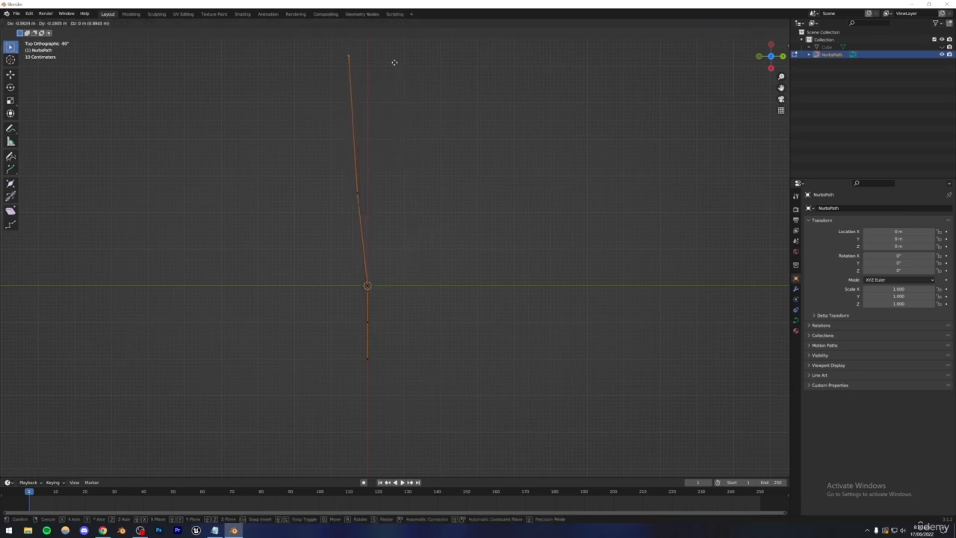
pyautogui.click(396, 54)
# Step: Extrude the path's far end point three times, first a long straight segment, then two segments bending toward positive Y
pyautogui.press('Tab')
pyautogui.moveTo(405, 271); pyautogui.dragTo(397, 299, button='middle')
pyautogui.scroll(-3, 398, 273)
pyautogui.keyDown('shift'); pyautogui.moveTo(398, 228); pyautogui.dragTo(397, 282, button='middle'); pyautogui.keyUp('shift')
pyautogui.press('Tab')
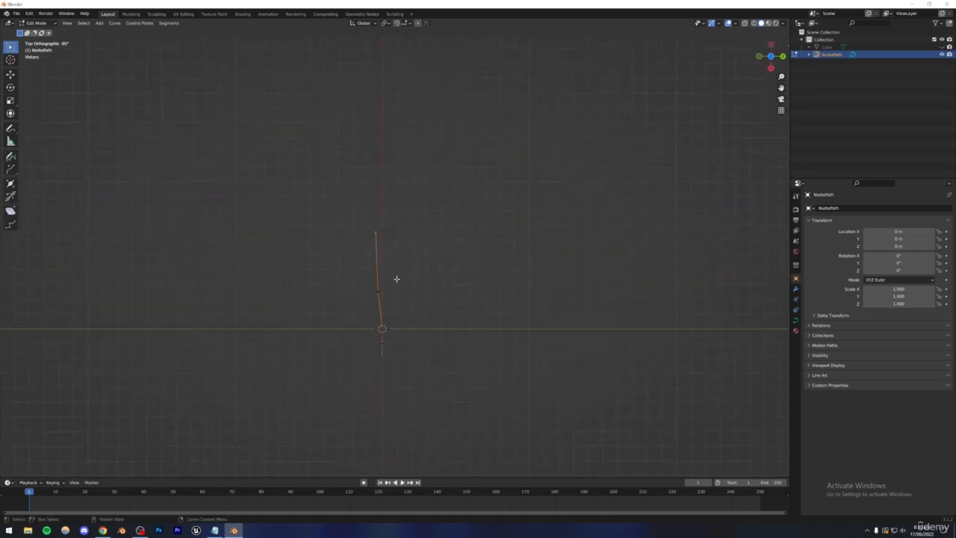
pyautogui.moveTo(367, 219); pyautogui.dragTo(400, 246)
pyautogui.press('e')
pyautogui.click(401, 145)
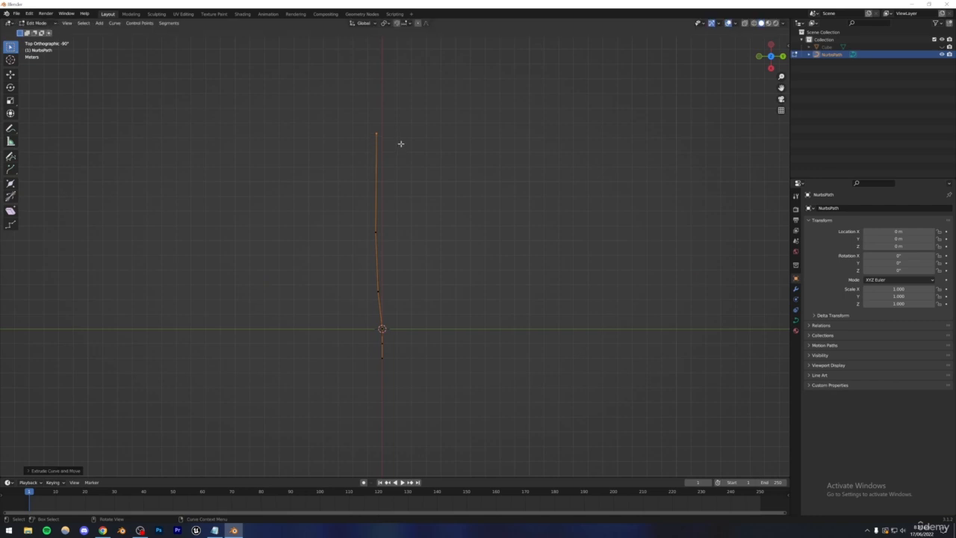
pyautogui.press('e')
pyautogui.click(419, 103)
pyautogui.press('e')
pyautogui.click(471, 72)
# Step: Extrude five more points to curve the path around into an open loop ending beyond the origin, then leave edit mode
pyautogui.press('e')
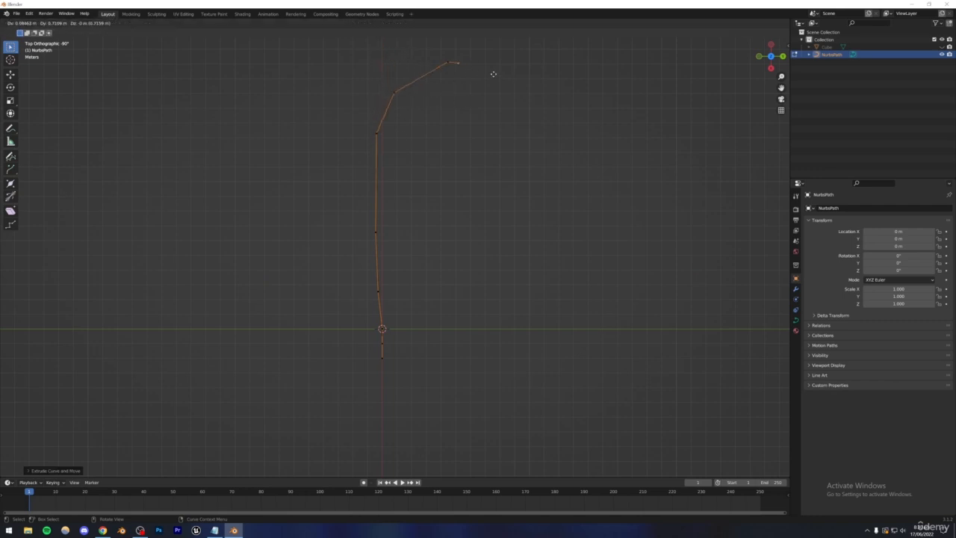
pyautogui.click(557, 98)
pyautogui.press('e')
pyautogui.click(608, 183)
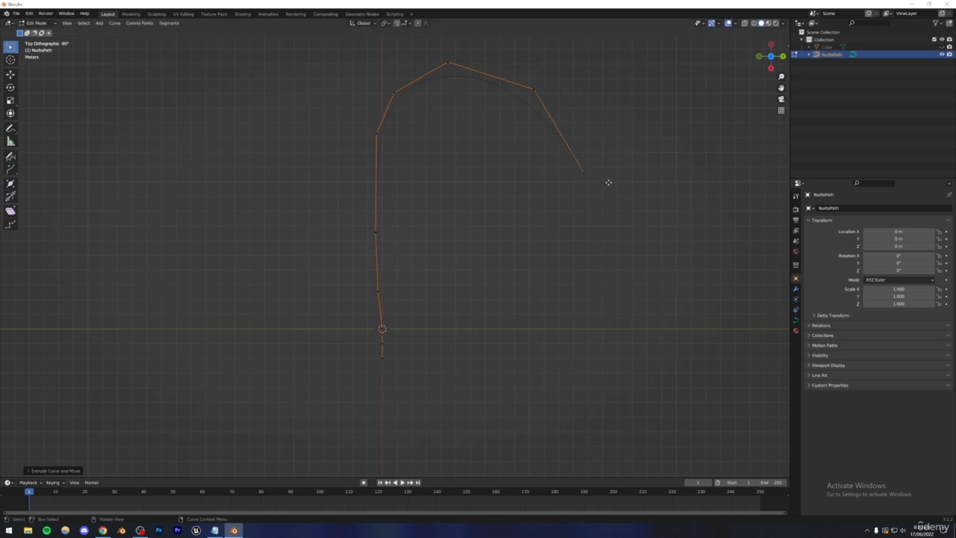
pyautogui.press('e')
pyautogui.click(592, 293)
pyautogui.press('e')
pyautogui.click(478, 342)
pyautogui.press('e')
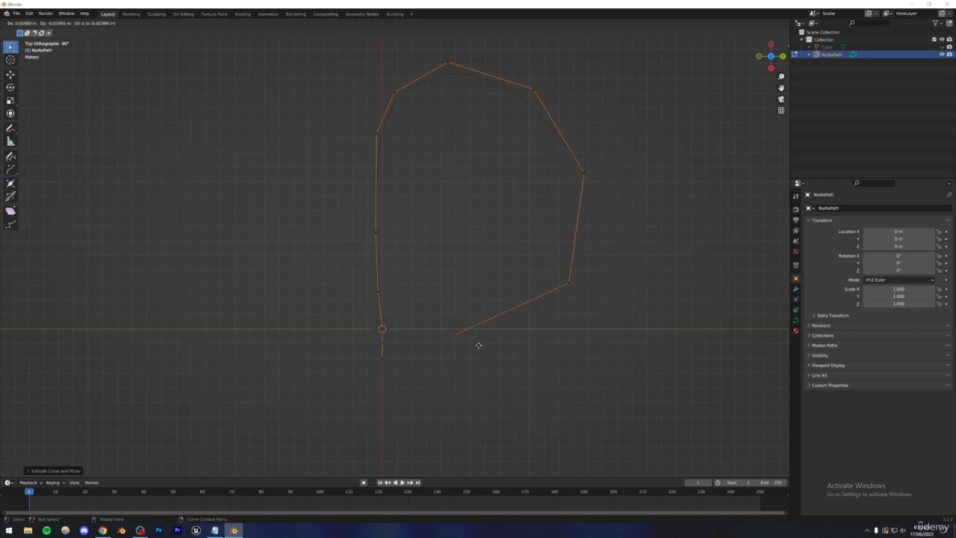
pyautogui.click(425, 450)
pyautogui.press('Tab')
pyautogui.moveTo(426, 443); pyautogui.dragTo(413, 331, button='middle')
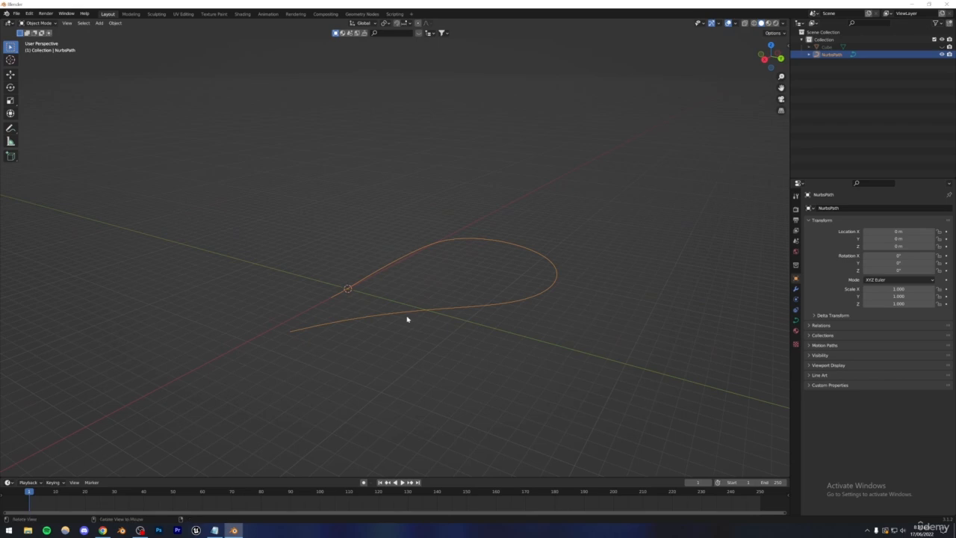
# Step: Unhide the cube and save the scene to the Desktop as "basics of paths.blend"
pyautogui.hotkey('alt', 'h')
pyautogui.hotkey('ctrl', 's')
pyautogui.click(649, 364)
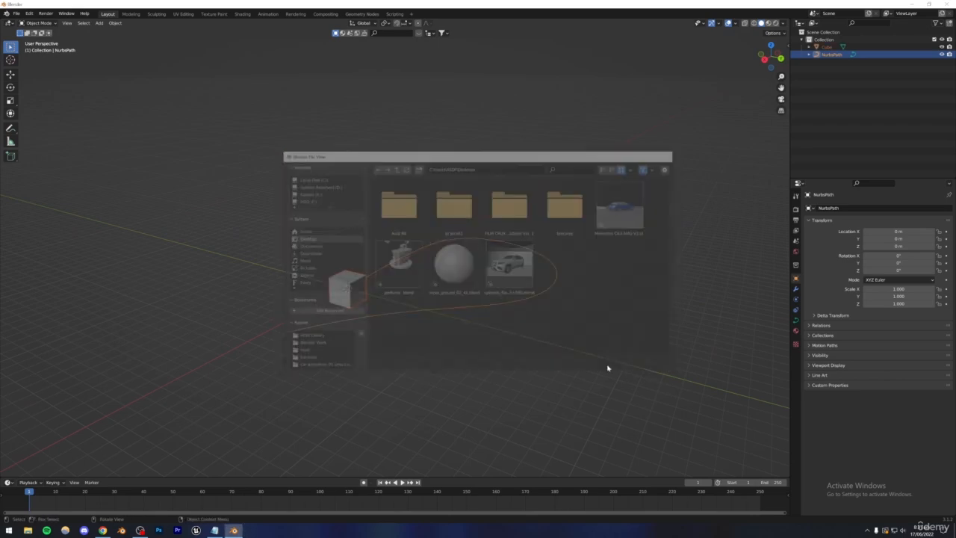
pyautogui.hotkey('ctrl', 's')
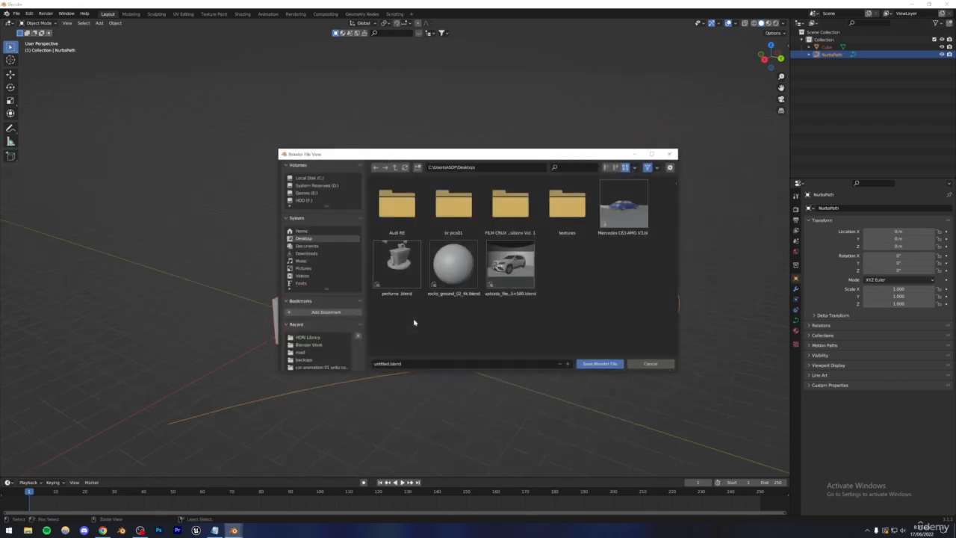
pyautogui.click(411, 364)
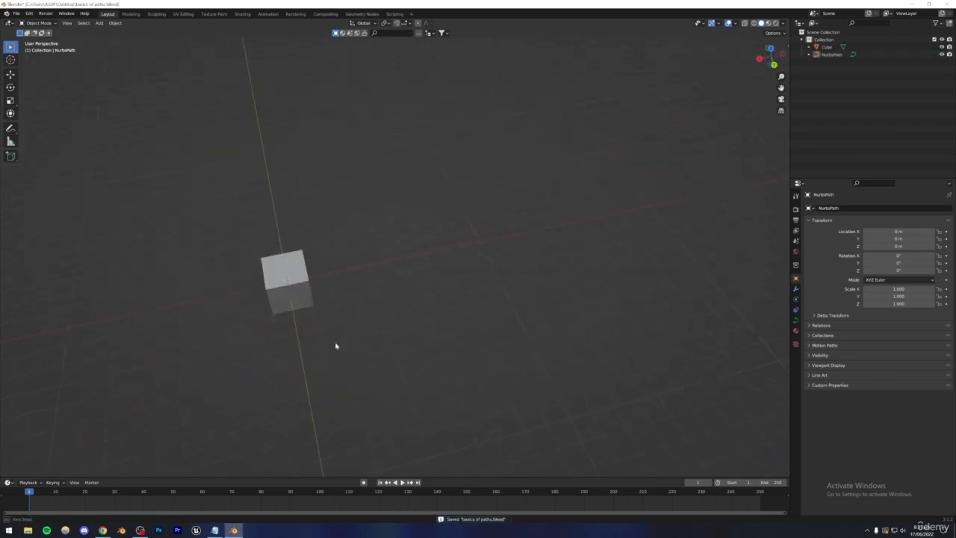
# Step: Select the cube and bring up the object constraints that can be added to it
pyautogui.moveTo(336, 346); pyautogui.dragTo(411, 312, button='middle')
pyautogui.scroll(3, 410, 313)
pyautogui.click(410, 319)
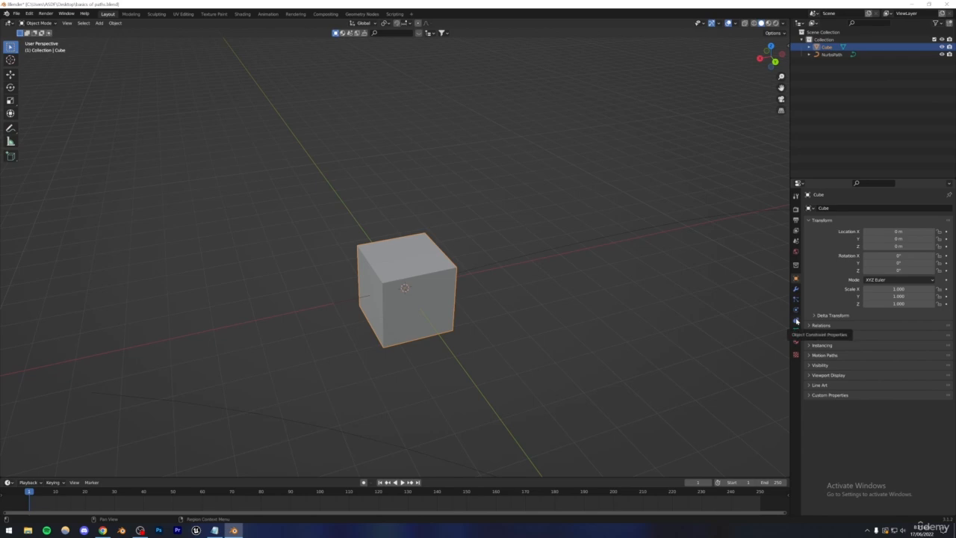
pyautogui.click(795, 321)
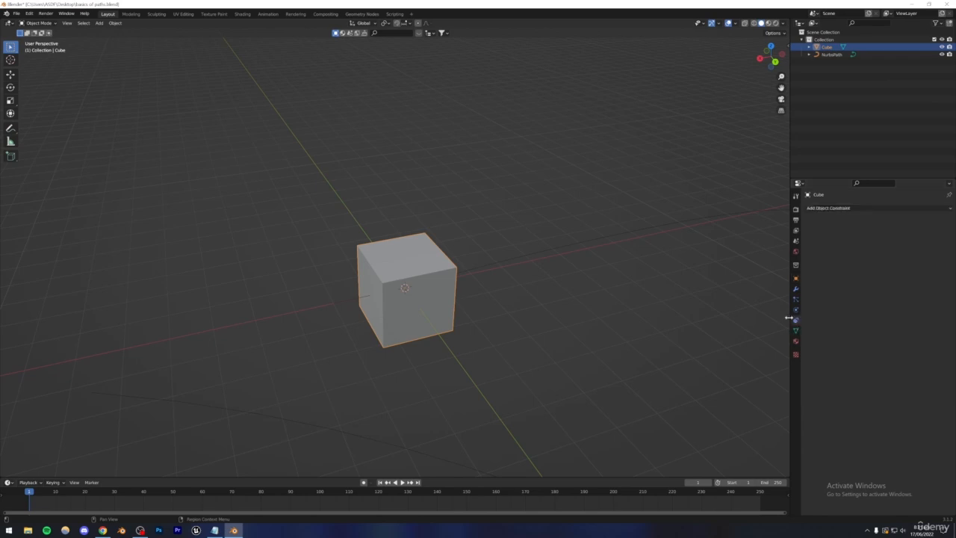
pyautogui.click(812, 208)
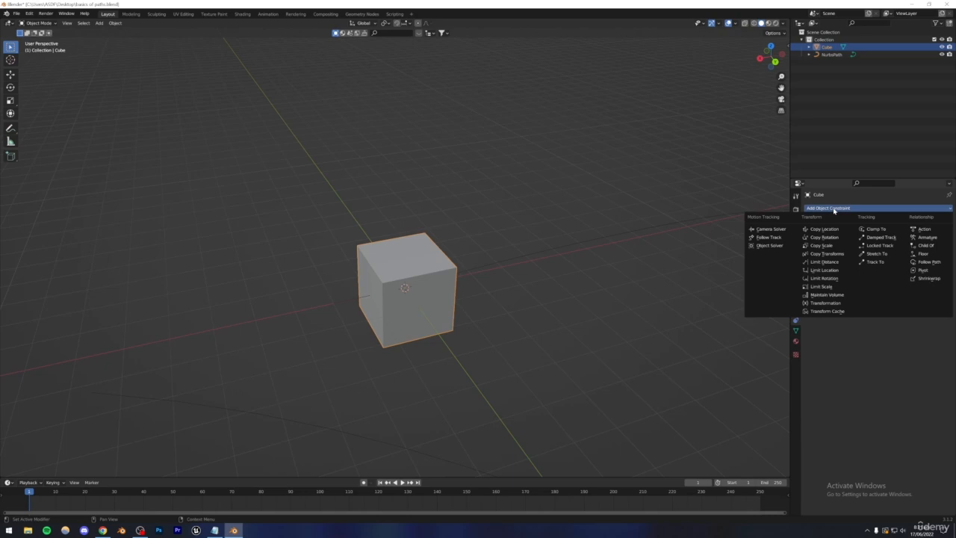
pyautogui.click(795, 289)
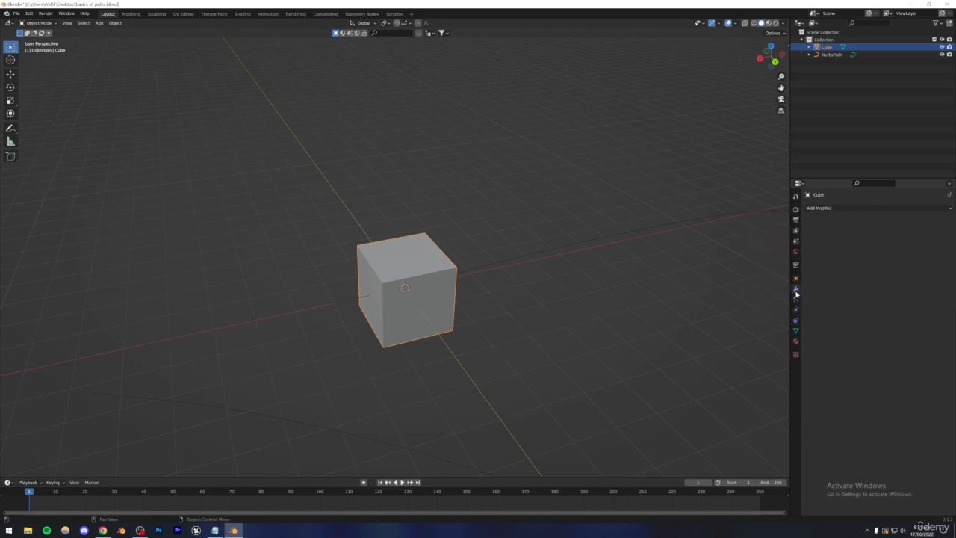
pyautogui.click(838, 209)
pyautogui.click(832, 214)
pyautogui.click(795, 319)
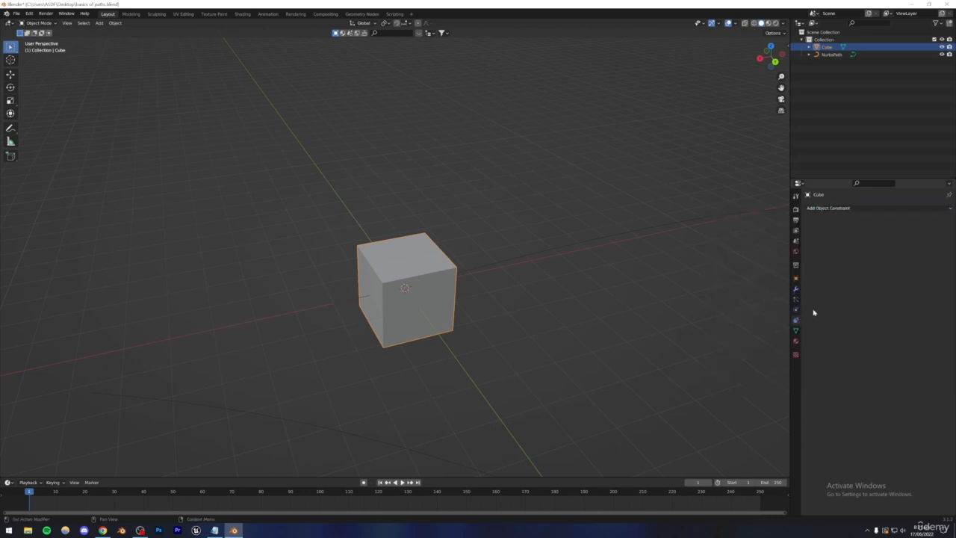
# Step: Add a Follow Path constraint to the cube with NurbsPath as its target, then select the path
pyautogui.click(825, 209)
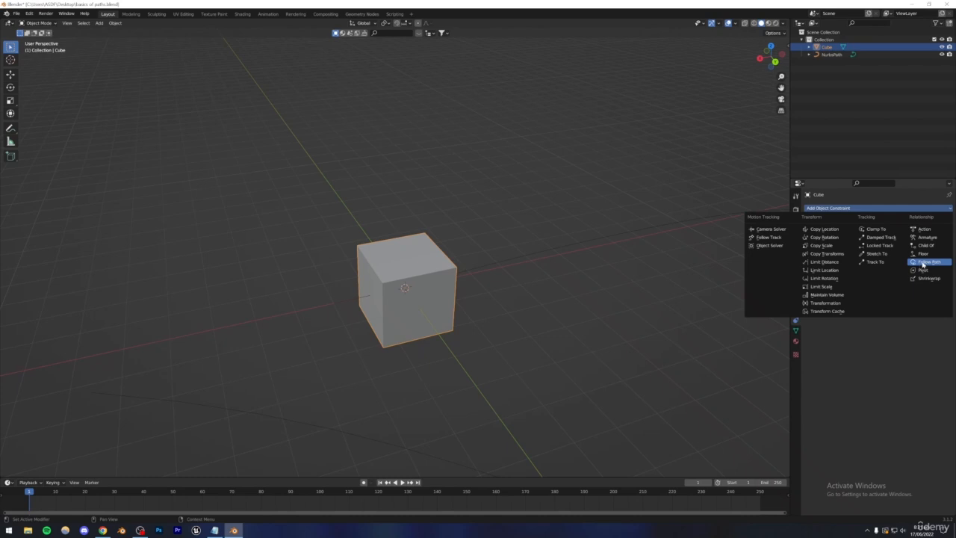
pyautogui.click(923, 263)
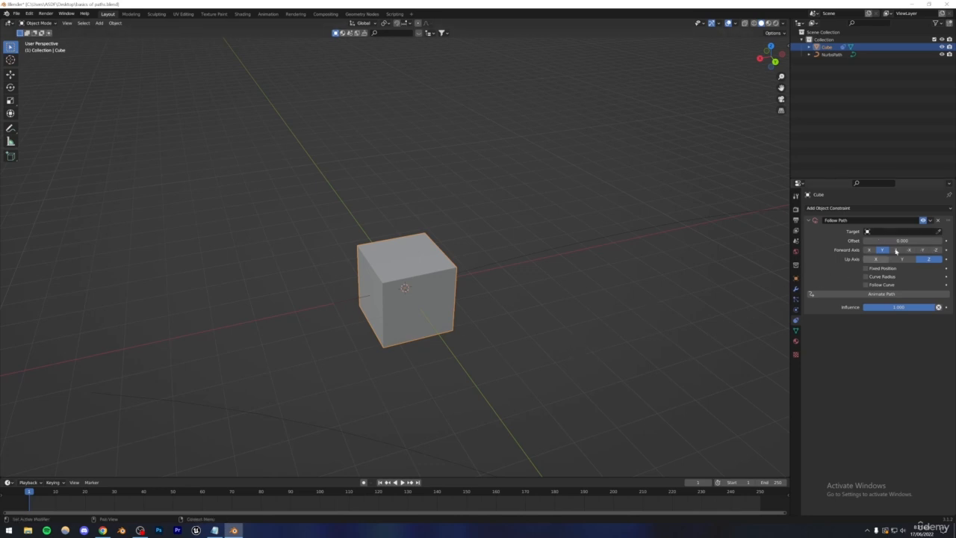
pyautogui.click(938, 232)
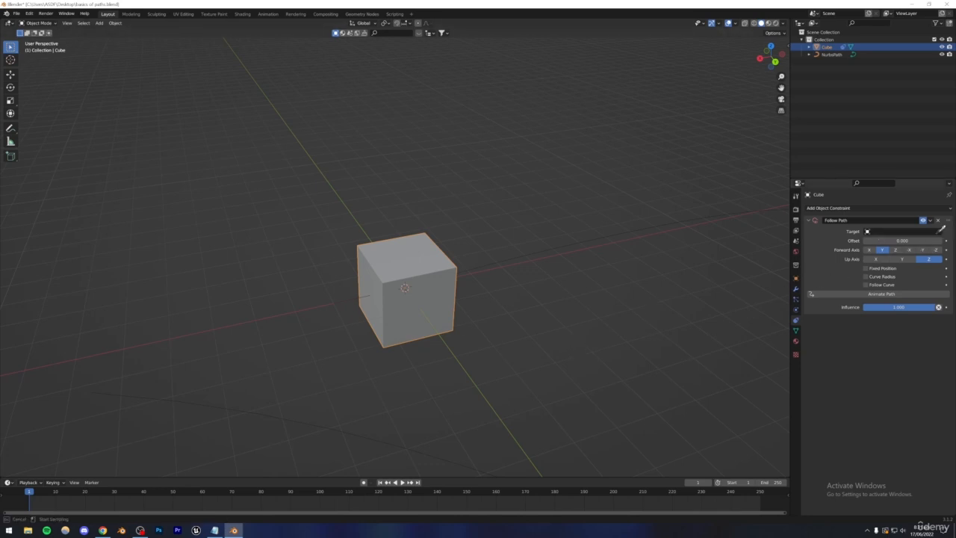
pyautogui.click(831, 55)
pyautogui.click(427, 289)
pyautogui.scroll(-6, 407, 323)
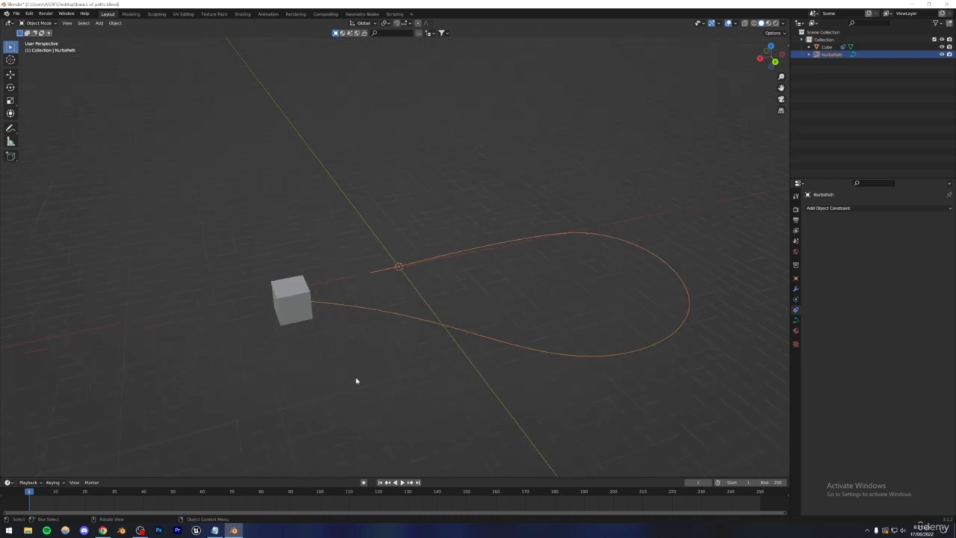
# Step: Select the cube to bring up its Follow Path constraint settings
pyautogui.click(347, 359)
pyautogui.moveTo(373, 333)
pyautogui.mouseDown(button='middle')
pyautogui.moveTo(339, 366)
pyautogui.moveTo(365, 358)
pyautogui.moveTo(375, 339)
pyautogui.mouseUp(button='middle')
pyautogui.click(286, 293)
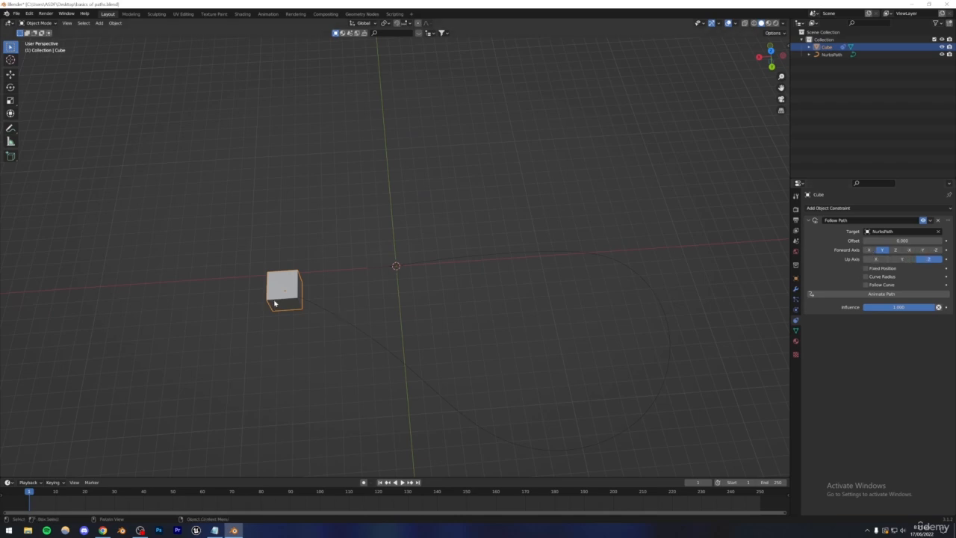
pyautogui.moveTo(275, 301); pyautogui.dragTo(283, 274, button='middle')
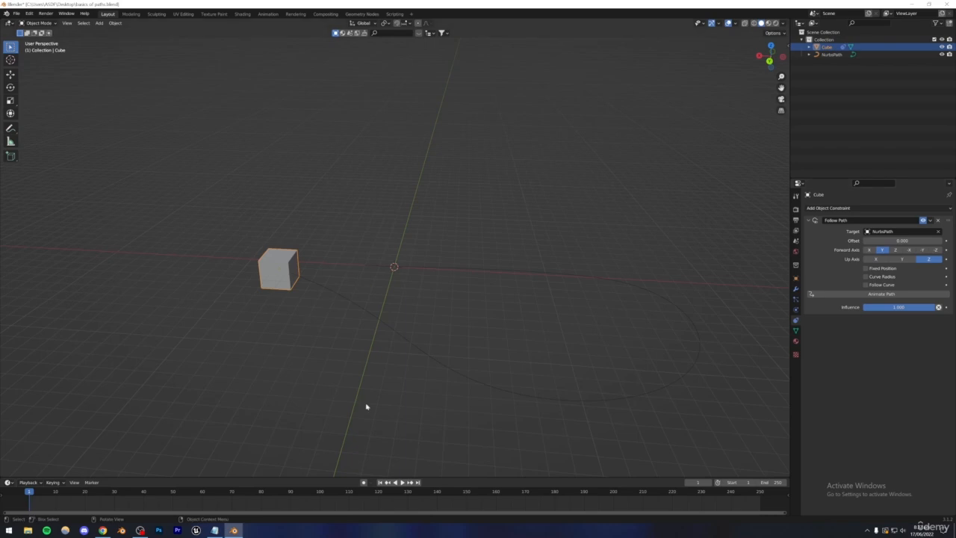
# Step: Try shifting the cube with the Follow Path constraint's offset and reset the offset to 0
pyautogui.moveTo(901, 240); pyautogui.dragTo(925, 240)
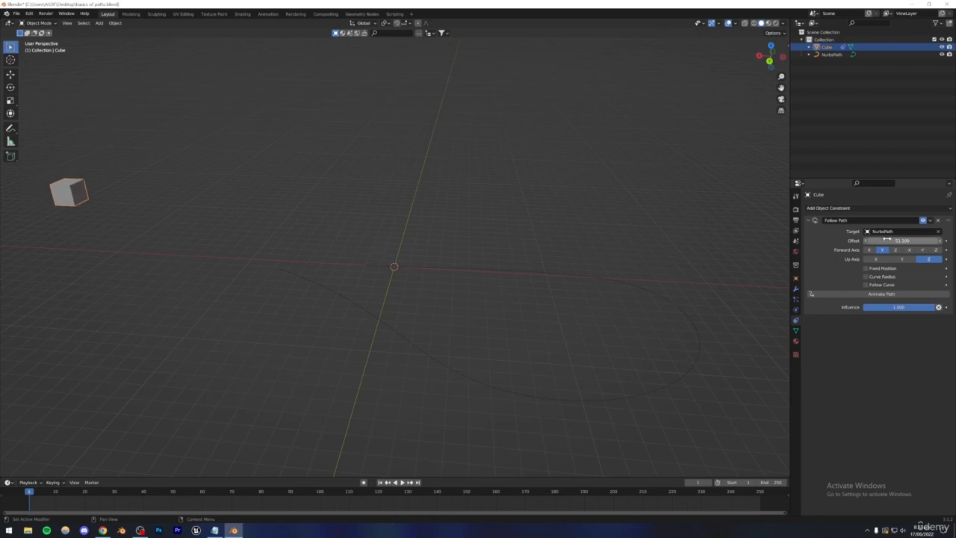
pyautogui.click(898, 241)
pyautogui.write('0')
pyautogui.press('Return')
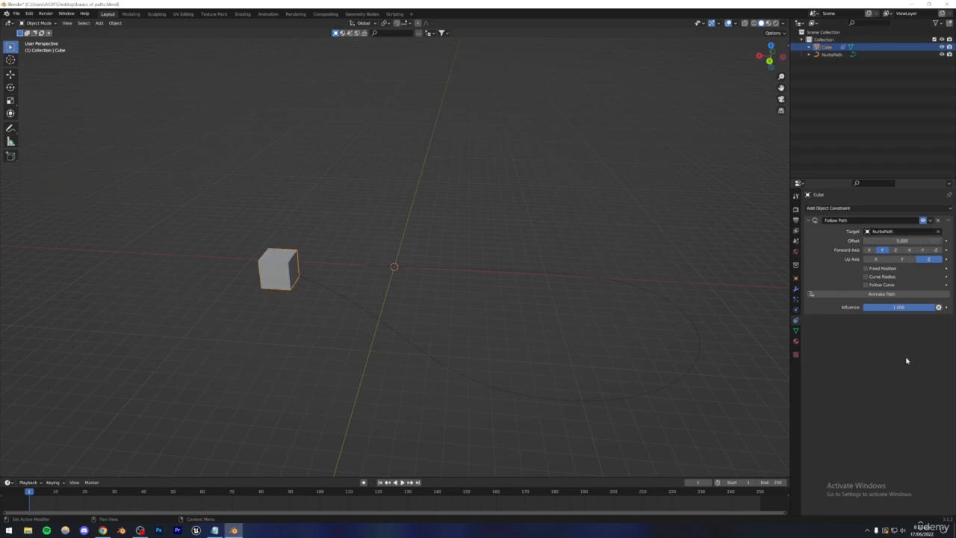
# Step: Enable Follow Curve on the cube's Follow Path constraint, with Y as the forward axis and the offset at 0
pyautogui.click(866, 284)
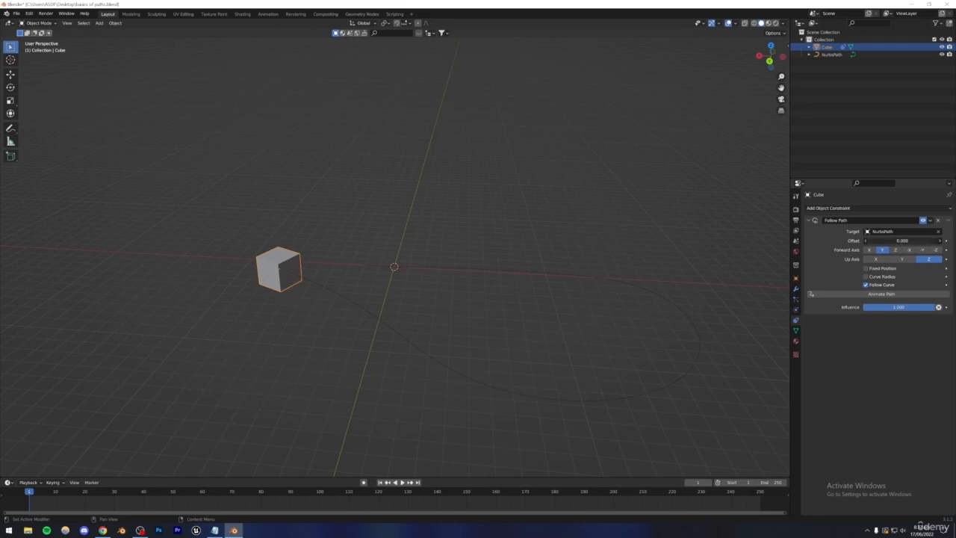
pyautogui.moveTo(902, 241)
pyautogui.mouseDown()
pyautogui.moveTo(825, 241)
pyautogui.moveTo(902, 240)
pyautogui.mouseUp()
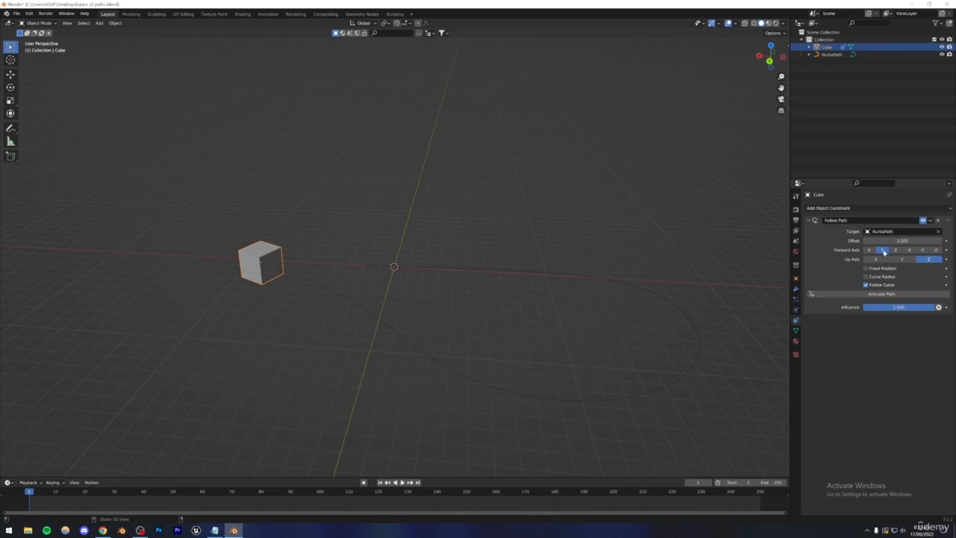
pyautogui.click(884, 251)
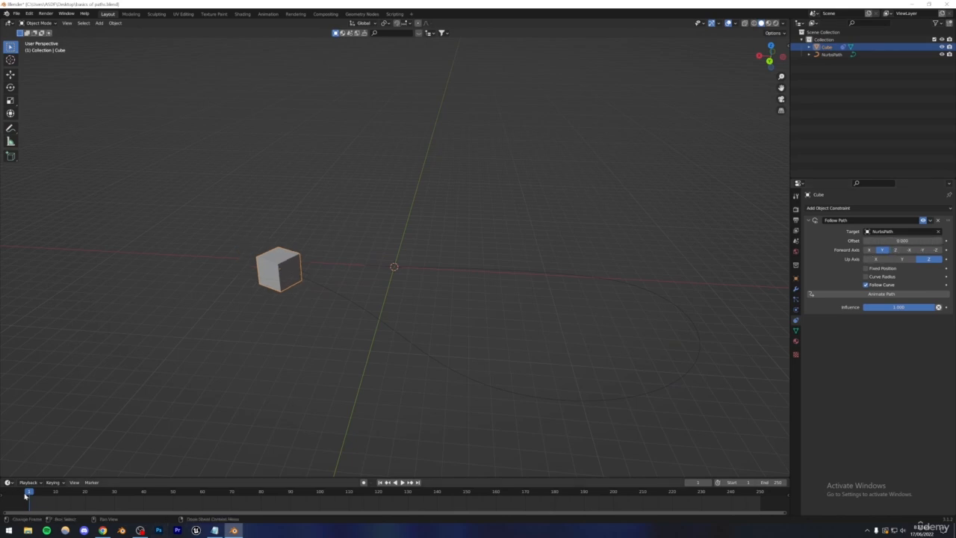
# Step: Go to frame 0, set the Follow Path offset to -100 and keyframe it
pyautogui.moveTo(28, 495); pyautogui.dragTo(20, 493)
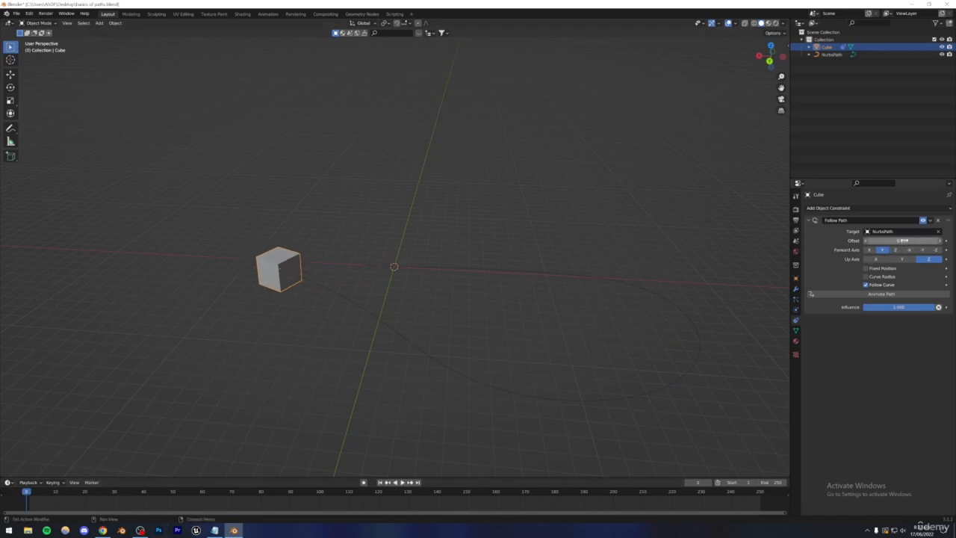
pyautogui.click(870, 241)
pyautogui.write('-100')
pyautogui.press('Return')
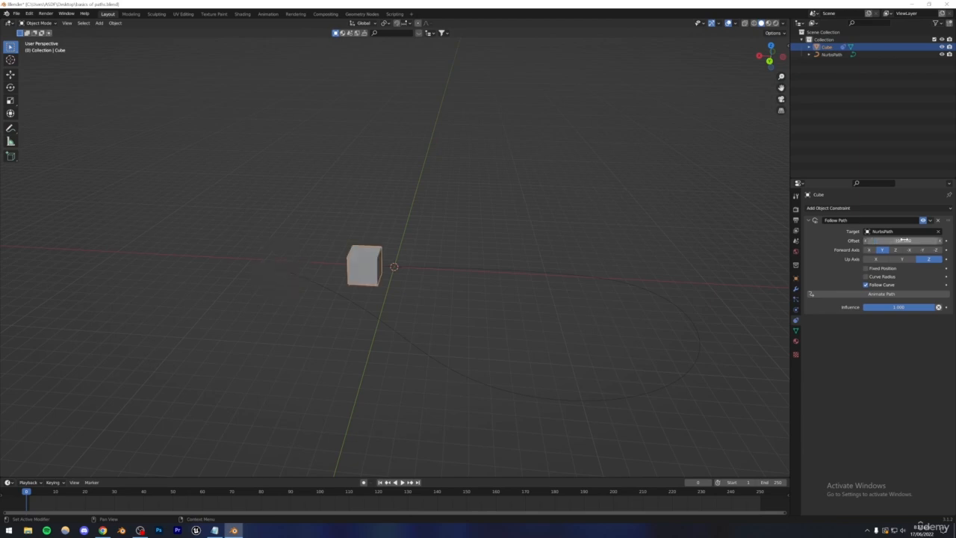
pyautogui.moveTo(429, 357); pyautogui.dragTo(358, 293, button='middle')
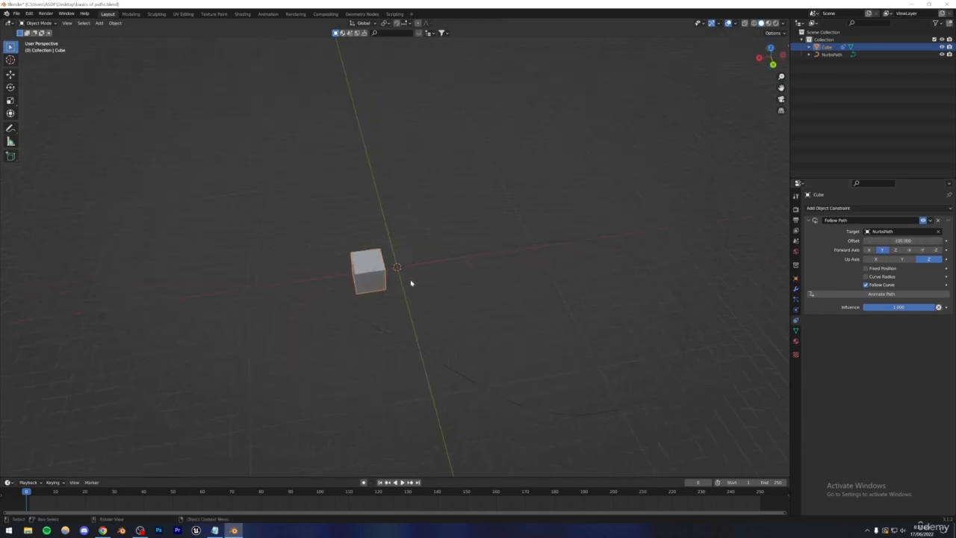
pyautogui.click(944, 241)
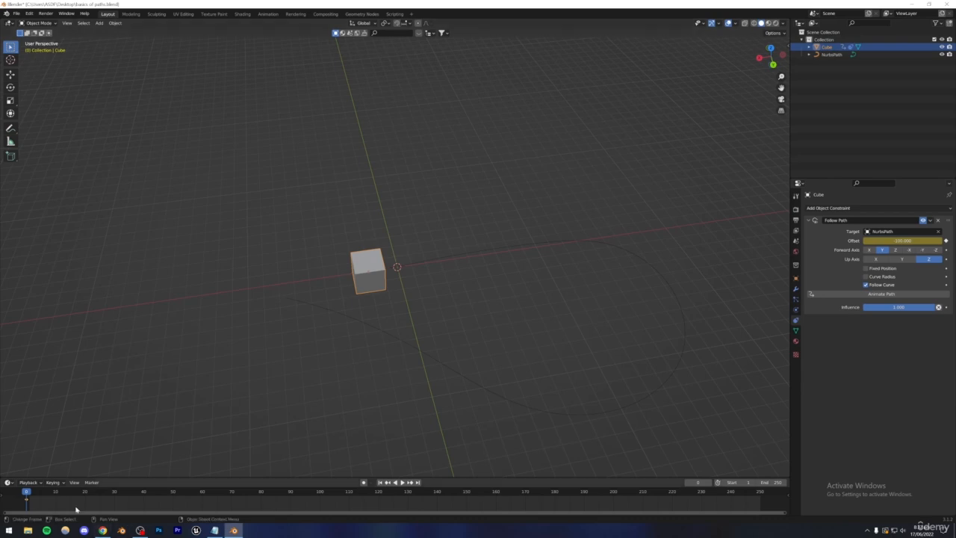
# Step: Go to frame 70, set the Follow Path offset to 0 and insert a keyframe for it
pyautogui.press('space')
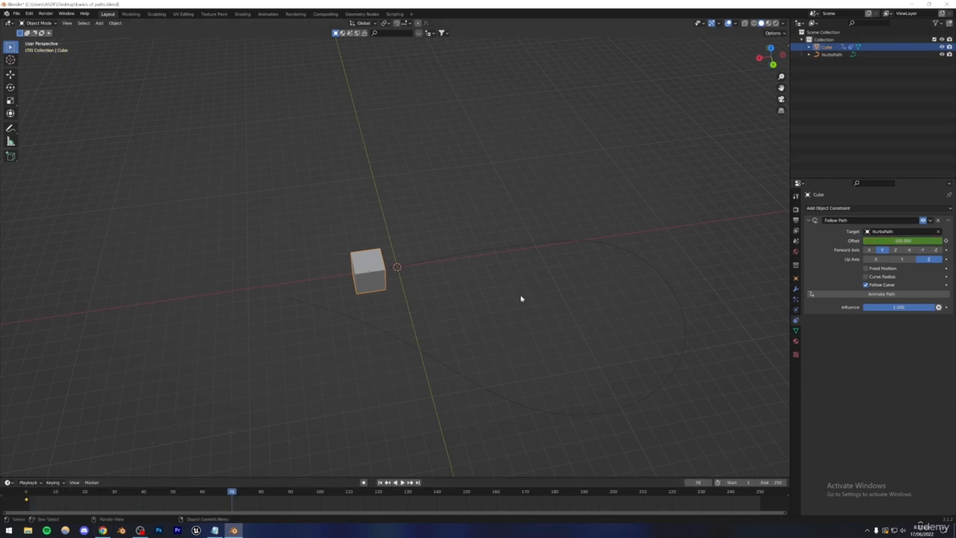
pyautogui.doubleClick(906, 239)
pyautogui.write('0')
pyautogui.press('Return')
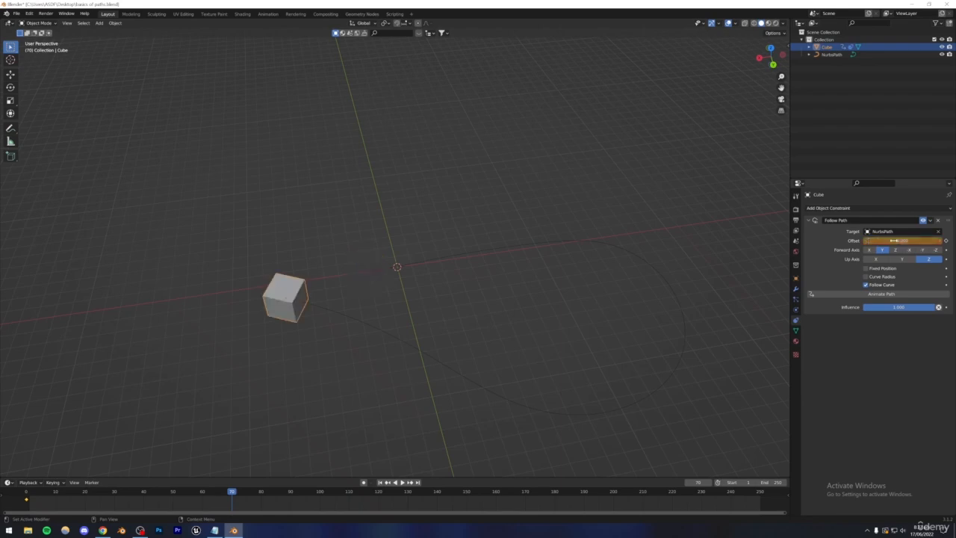
pyautogui.press('i')
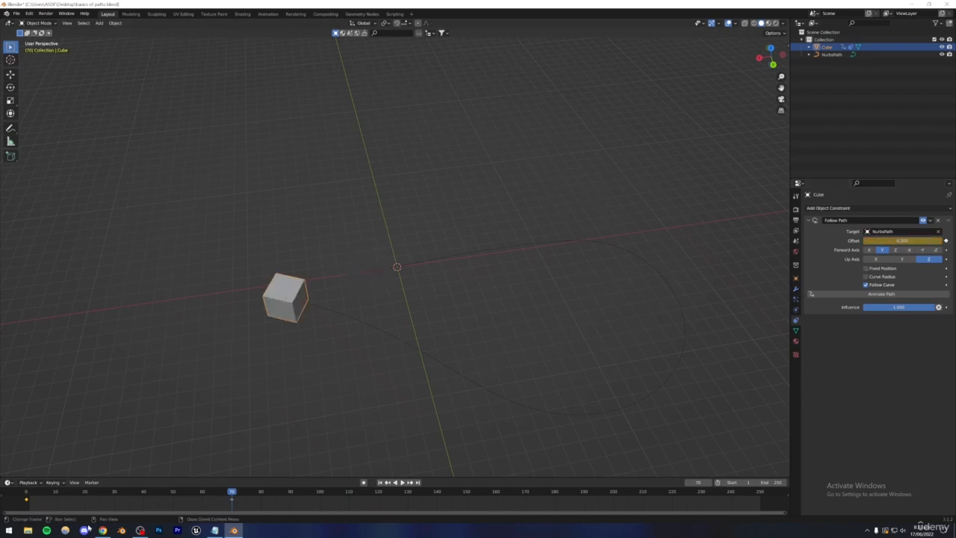
# Step: Return to frame 0 and play the animation to check the cube's motion along the path
pyautogui.moveTo(231, 496); pyautogui.dragTo(26, 494)
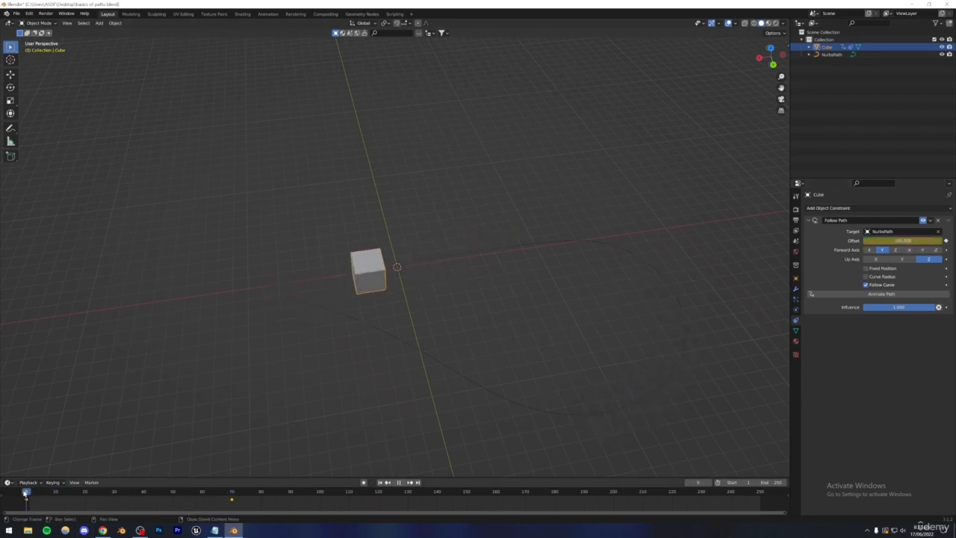
pyautogui.click(171, 403)
pyautogui.press('space')
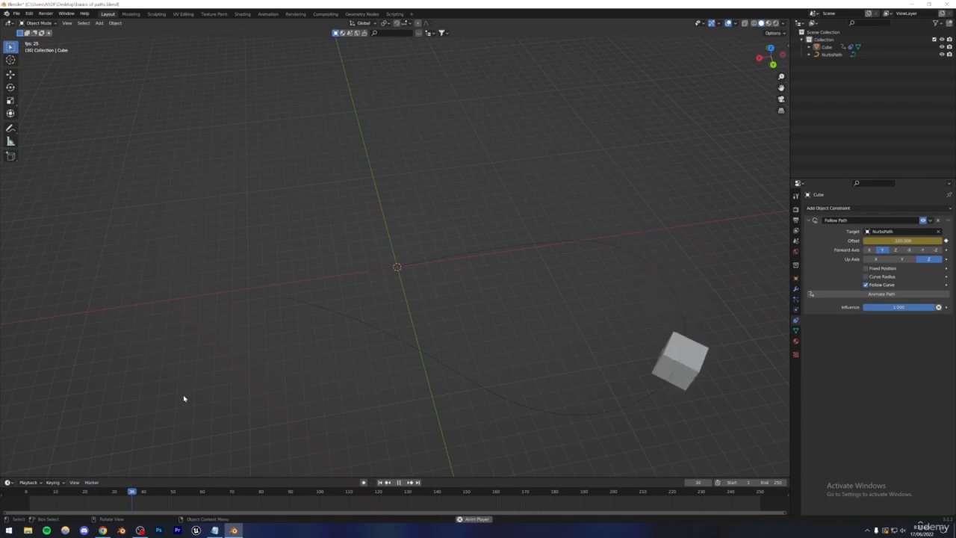
pyautogui.press('space')
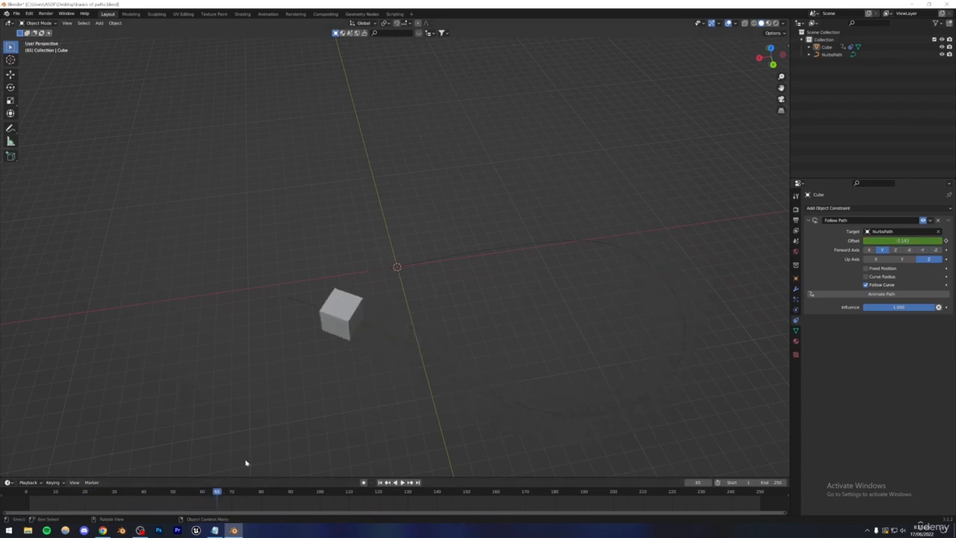
# Step: Slow the cube's motion by moving its second offset keyframe to frame 150, and preview it from frame 0
pyautogui.click(381, 333)
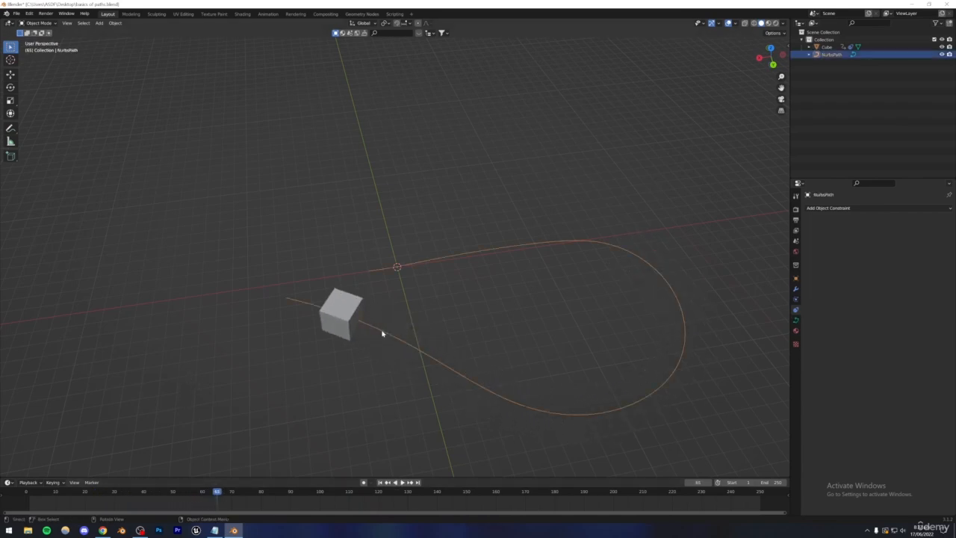
pyautogui.click(328, 313)
pyautogui.moveTo(233, 502); pyautogui.dragTo(14, 500)
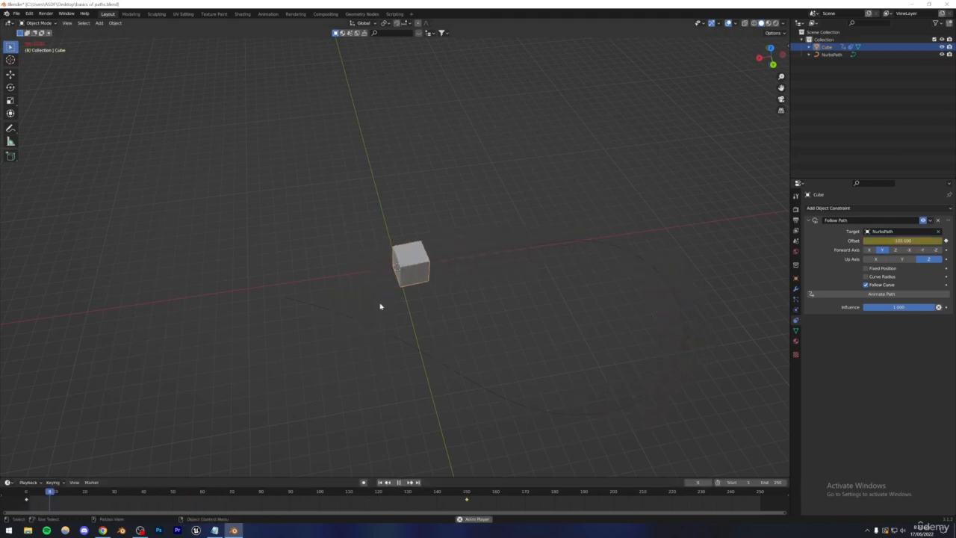
pyautogui.press('space')
# Step: Switch to the top orthographic view, save the file and reselect the cube
pyautogui.moveTo(508, 242); pyautogui.dragTo(391, 286, button='middle')
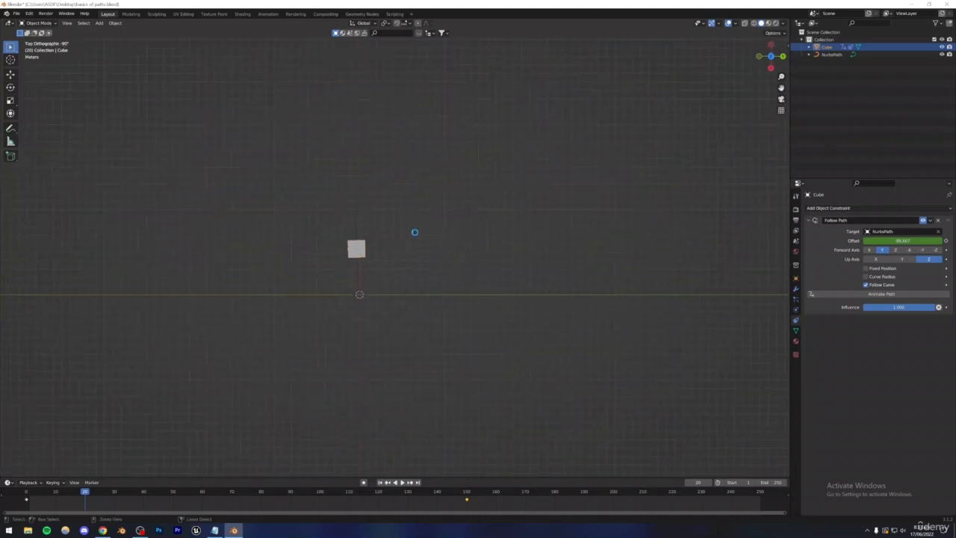
pyautogui.hotkey('ctrl', 's')
pyautogui.scroll(2, 412, 238)
pyautogui.click(376, 287)
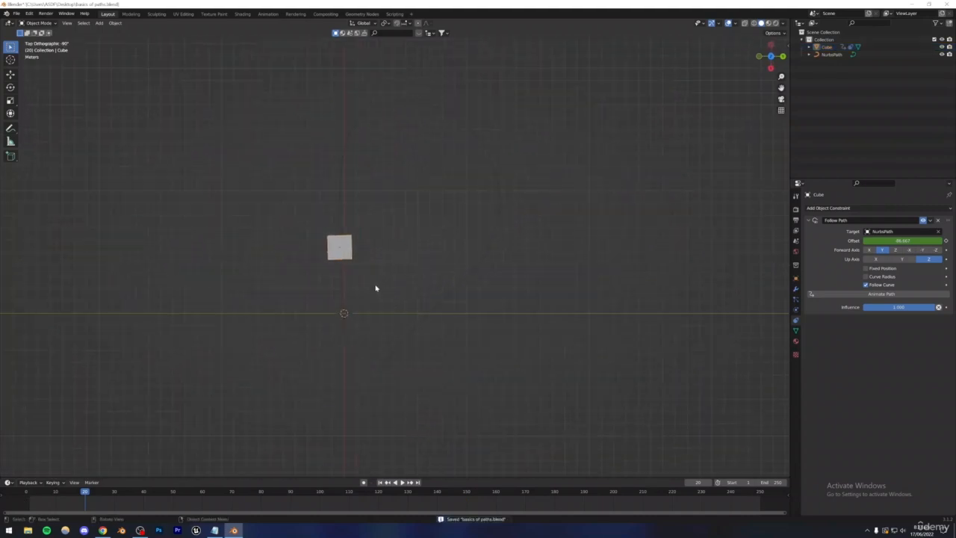
pyautogui.click(346, 254)
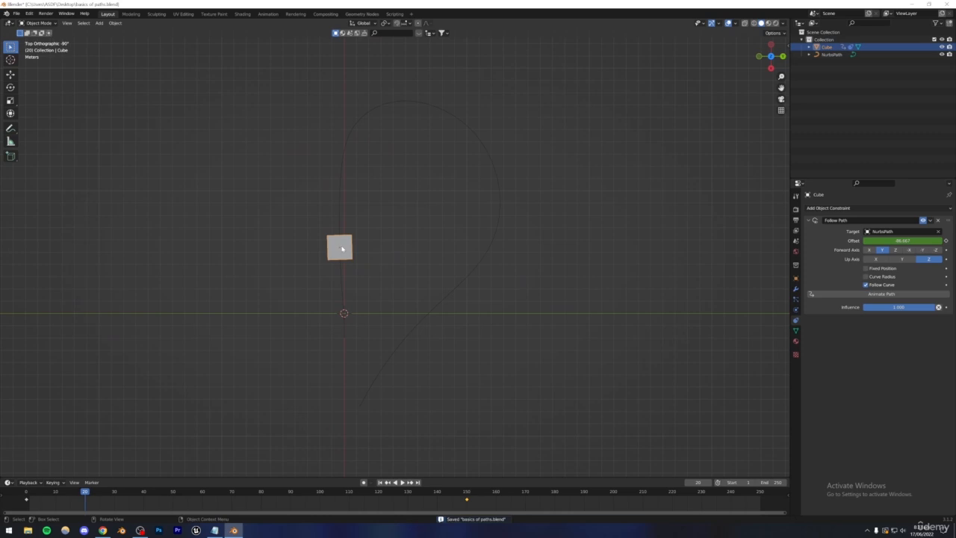
# Step: Edit the path by moving its end point outward and extruding three more points around the outside of the loop, then leave edit mode
pyautogui.click(394, 356)
pyautogui.scroll(-2, 394, 355)
pyautogui.press('Tab')
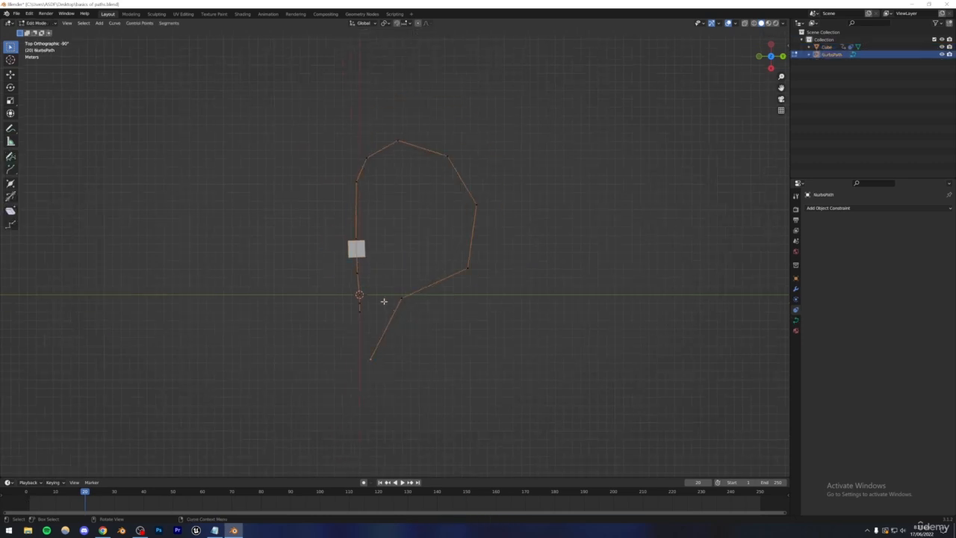
pyautogui.press('g')
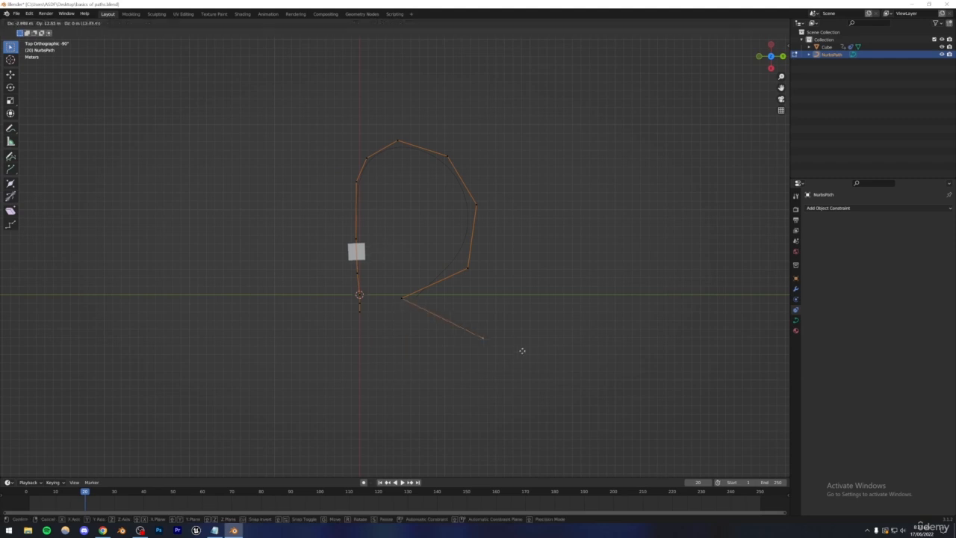
pyautogui.click(482, 376)
pyautogui.press('e')
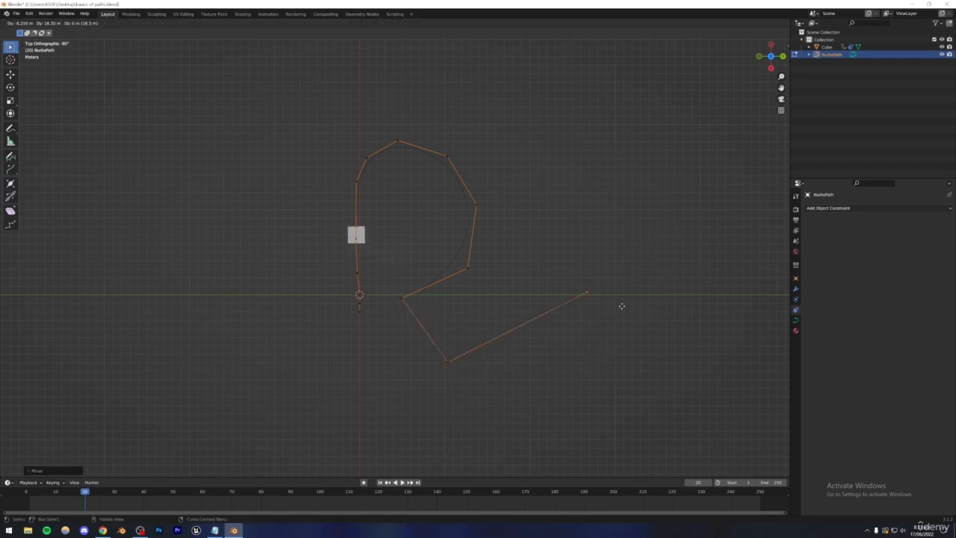
pyautogui.click(621, 304)
pyautogui.press('e')
pyautogui.click(623, 149)
pyautogui.press('e')
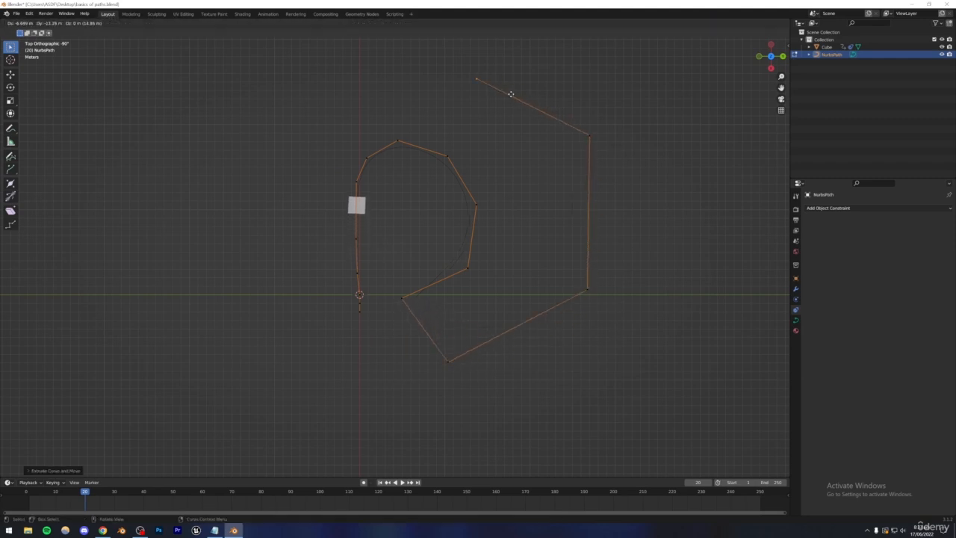
pyautogui.click(512, 94)
pyautogui.press('Tab')
# Step: Play the animation to check the cube on the extended path, then return to frame 0
pyautogui.press('space')
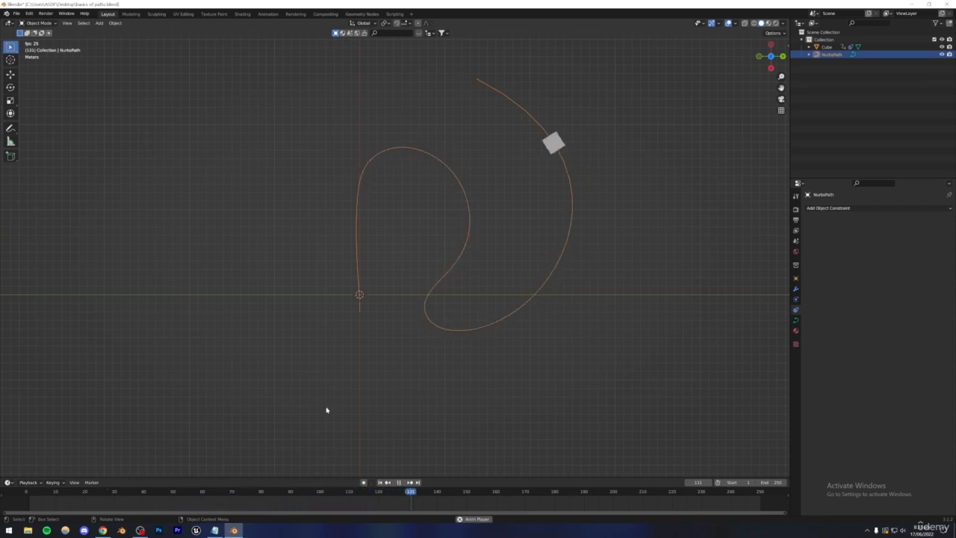
pyautogui.press('space')
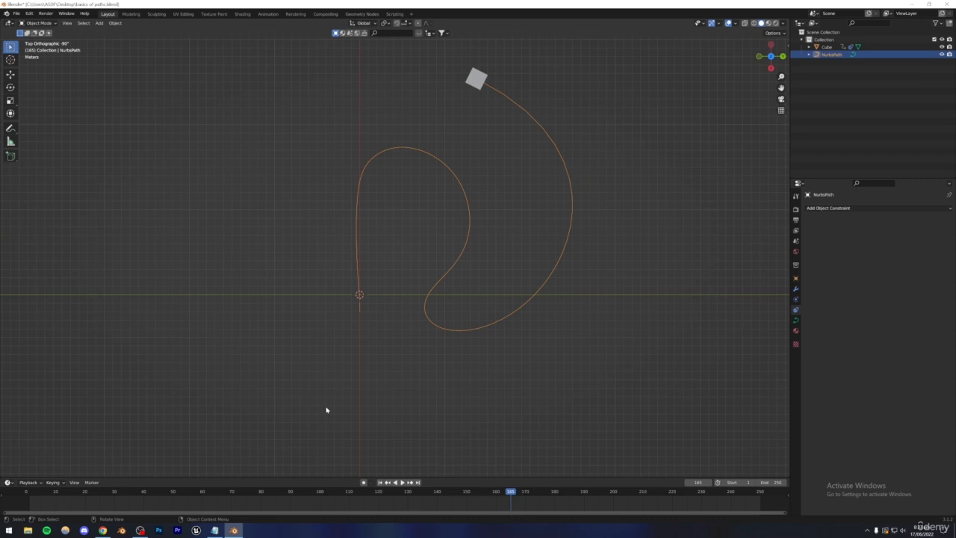
pyautogui.moveTo(339, 490); pyautogui.dragTo(21, 495)
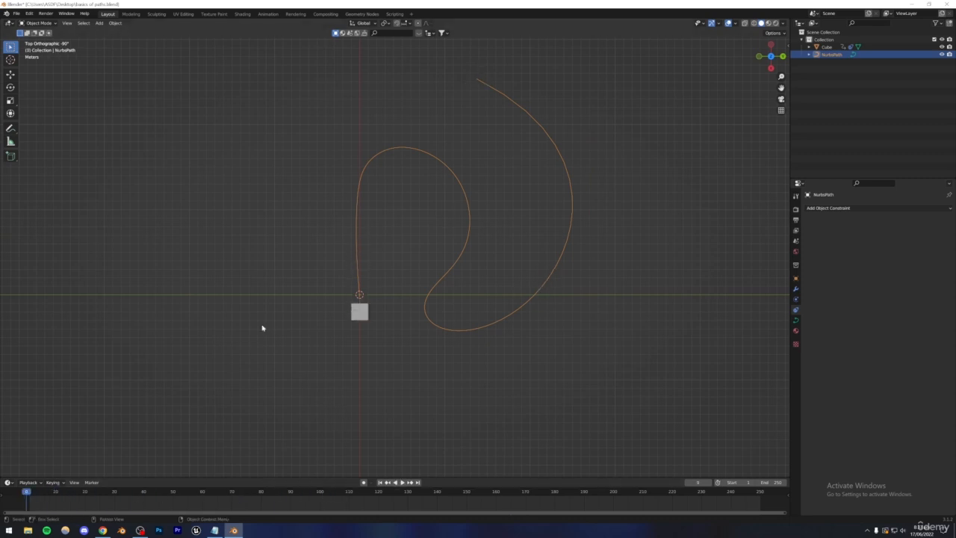
# Step: Extrude four more points from the path's end to wrap it around the inner loop to below the origin, then leave edit mode
pyautogui.scroll(-5, 408, 224)
pyautogui.scroll(5, 405, 221)
pyautogui.keyDown('shift'); pyautogui.moveTo(406, 222); pyautogui.dragTo(406, 284, button='middle'); pyautogui.keyUp('shift')
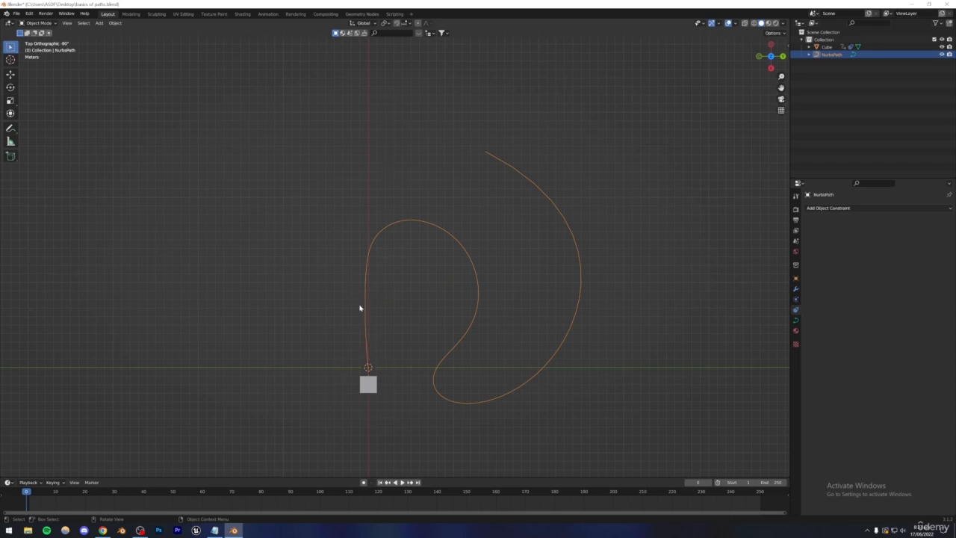
pyautogui.press('Tab')
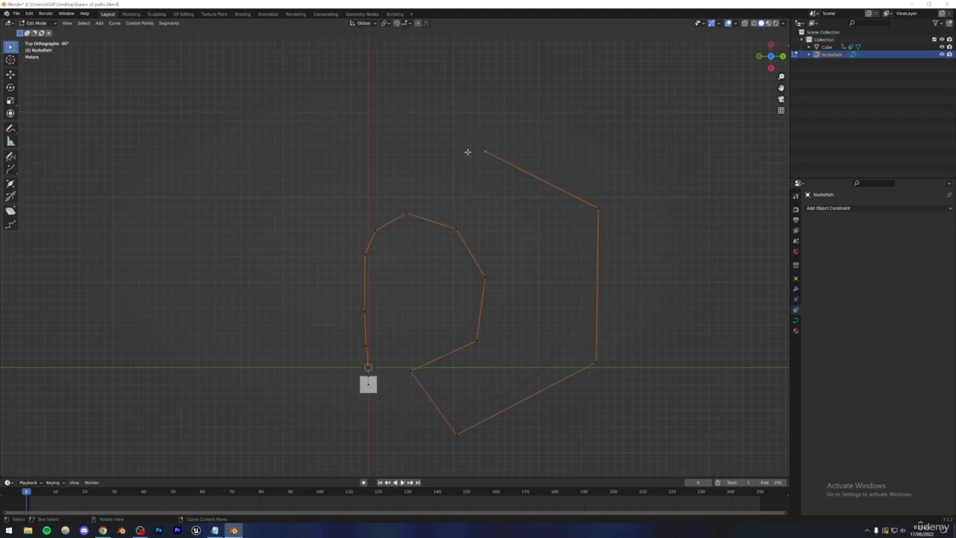
pyautogui.press('e')
pyautogui.click(351, 195)
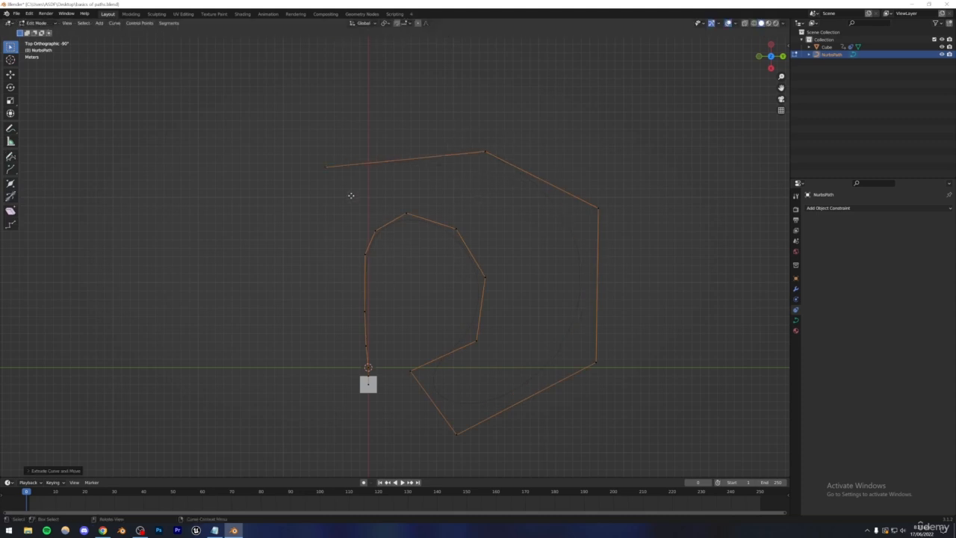
pyautogui.press('e')
pyautogui.click(313, 299)
pyautogui.press('e')
pyautogui.click(334, 413)
pyautogui.press('e')
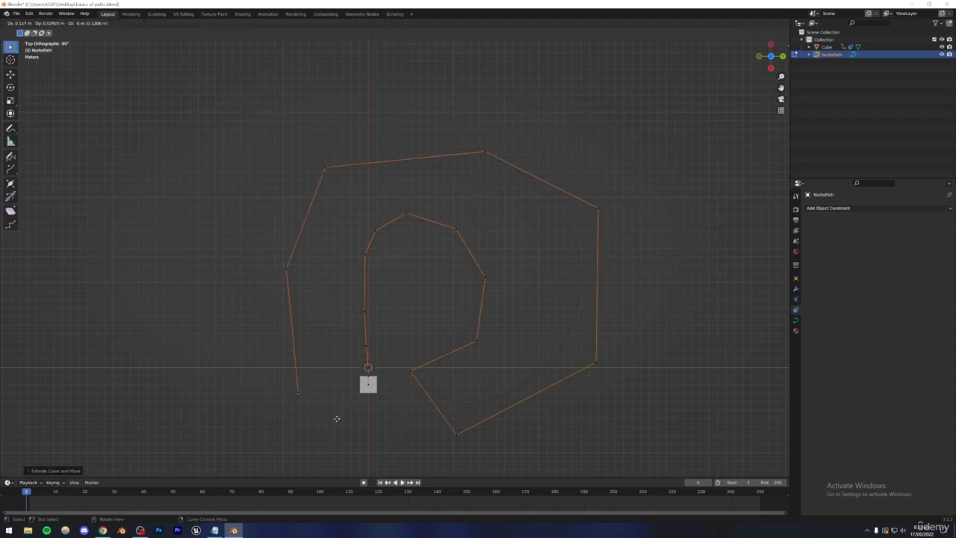
pyautogui.click(398, 430)
pyautogui.press('Tab')
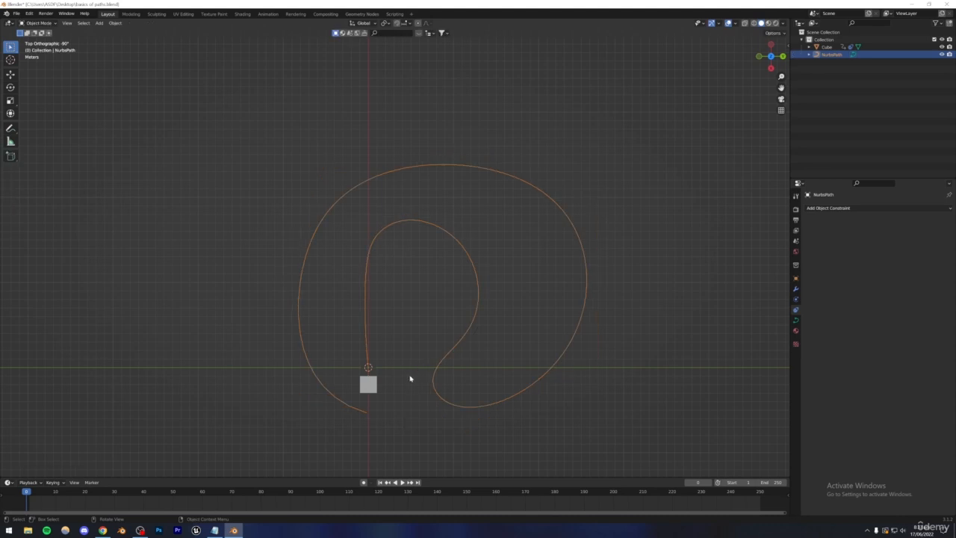
# Step: Play the animation along the lengthened path with the path deselected
pyautogui.press('space')
pyautogui.click(406, 327)
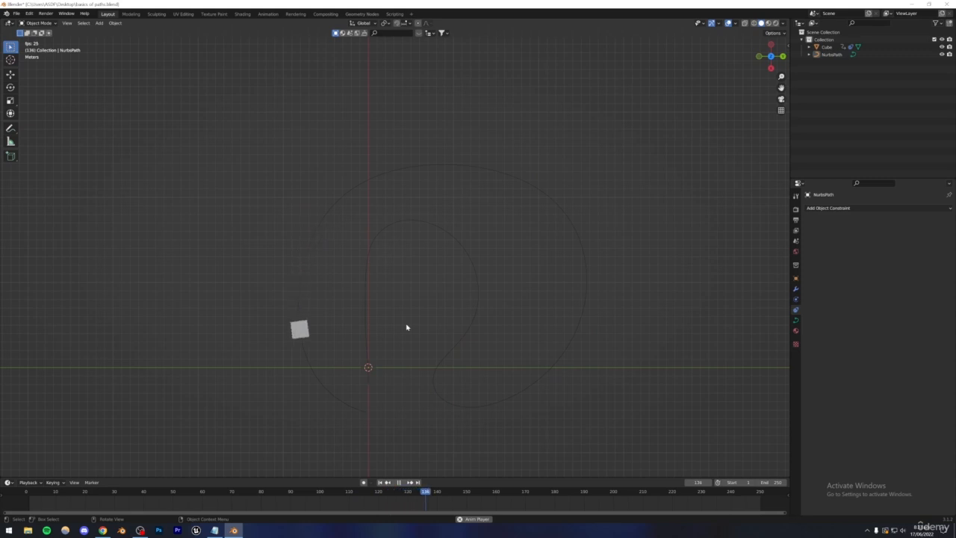
# Step: Stop the playback, return to frame 0 with the path selected, and look at its control points in edit mode
pyautogui.press('space')
pyautogui.moveTo(406, 327); pyautogui.dragTo(392, 275, button='middle')
pyautogui.scroll(1, 392, 276)
pyautogui.hotkey('ctrl', 'z')
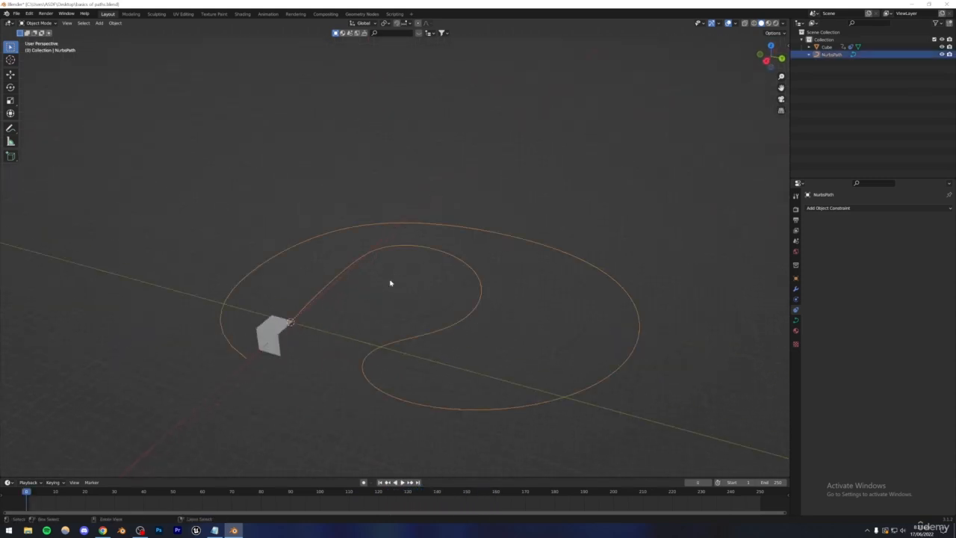
pyautogui.press('Tab')
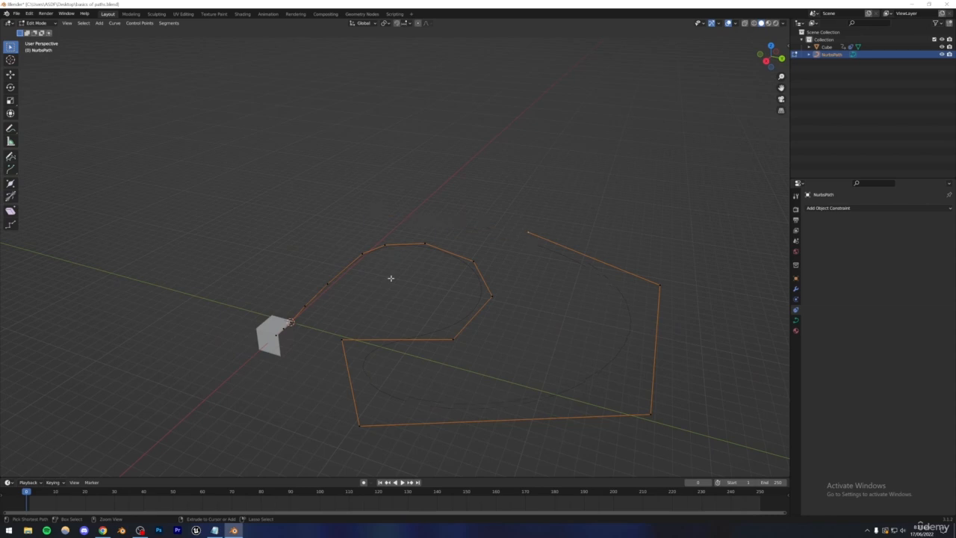
pyautogui.press('Tab')
# Step: Delete the cube and the path from the scene, then save the file
pyautogui.moveTo(390, 278); pyautogui.dragTo(359, 261, button='middle')
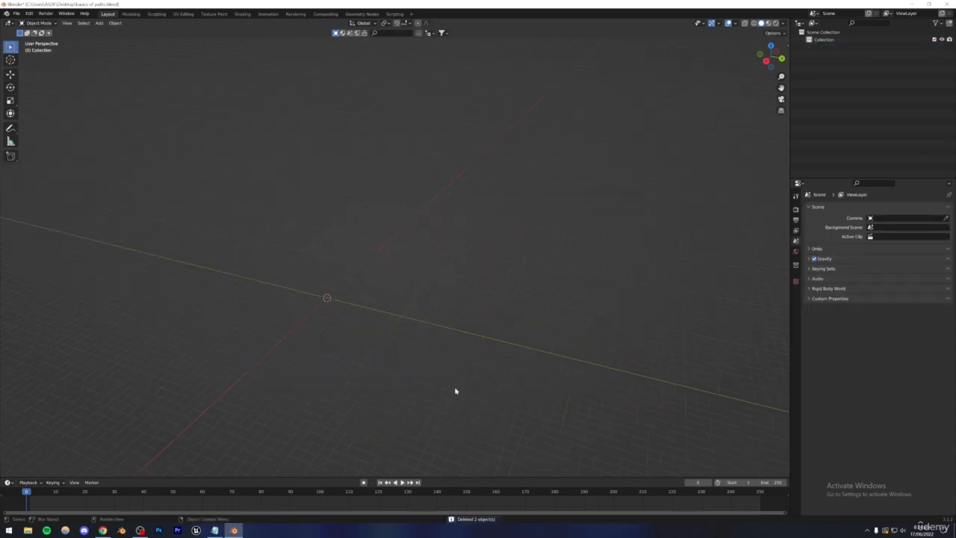
pyautogui.hotkey('ctrl', 's')
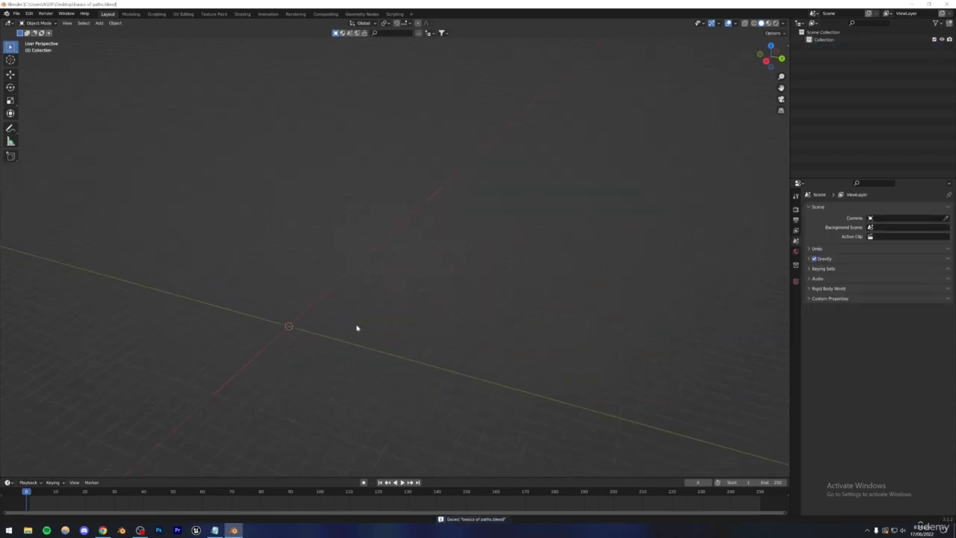
pyautogui.moveTo(357, 327); pyautogui.dragTo(393, 316, button='middle')
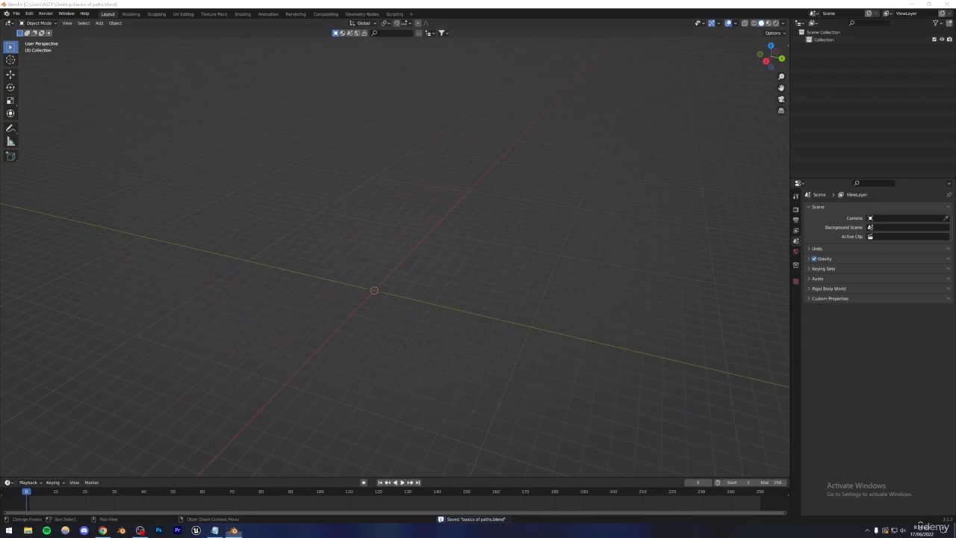
# Step: Go to the desktop and open the Mercedes C63-AMG blend file in a second Blender window
pyautogui.press('super+d')
pyautogui.rightClick(261, 239)
pyautogui.click(284, 260)
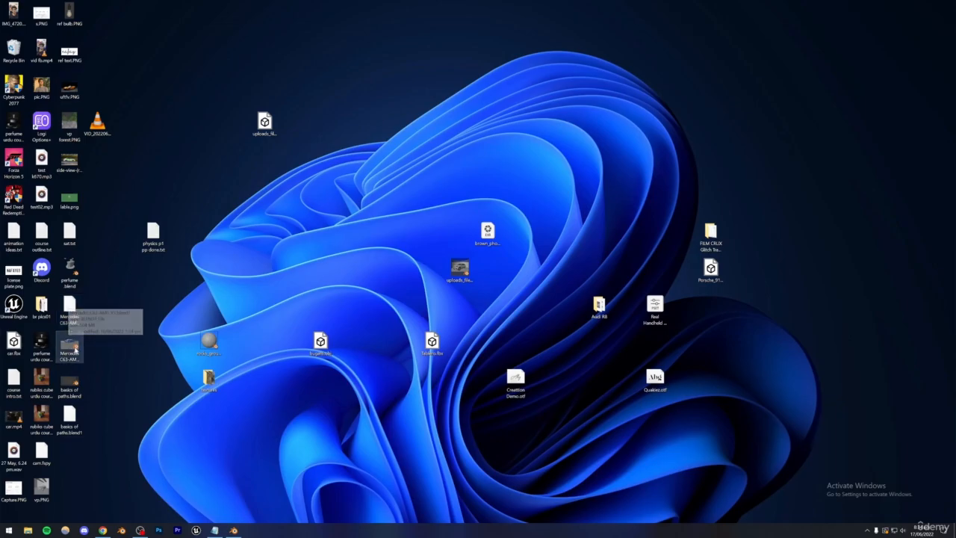
pyautogui.click(74, 349)
pyautogui.doubleClick(75, 349)
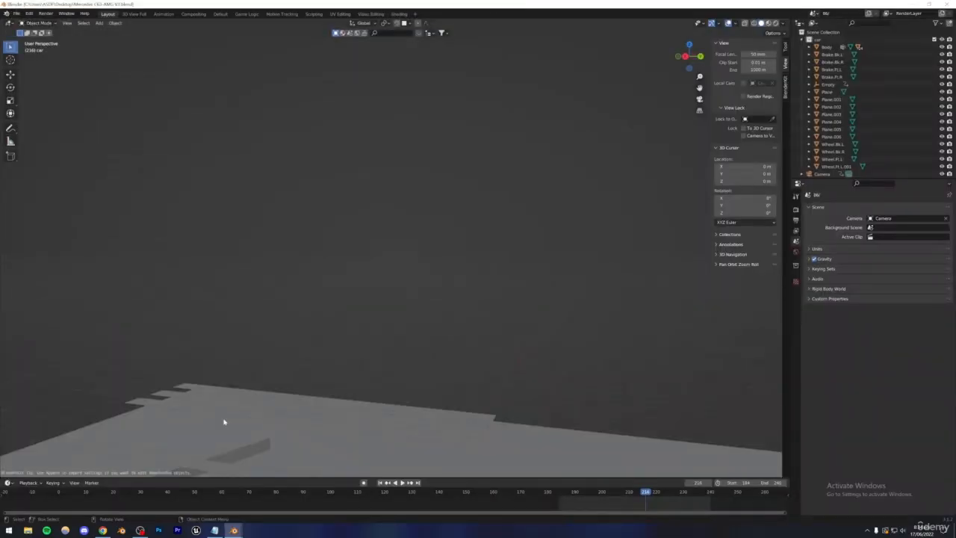
# Step: View the car scene through its camera and play a short part of the animation
pyautogui.scroll(-6, 267, 363)
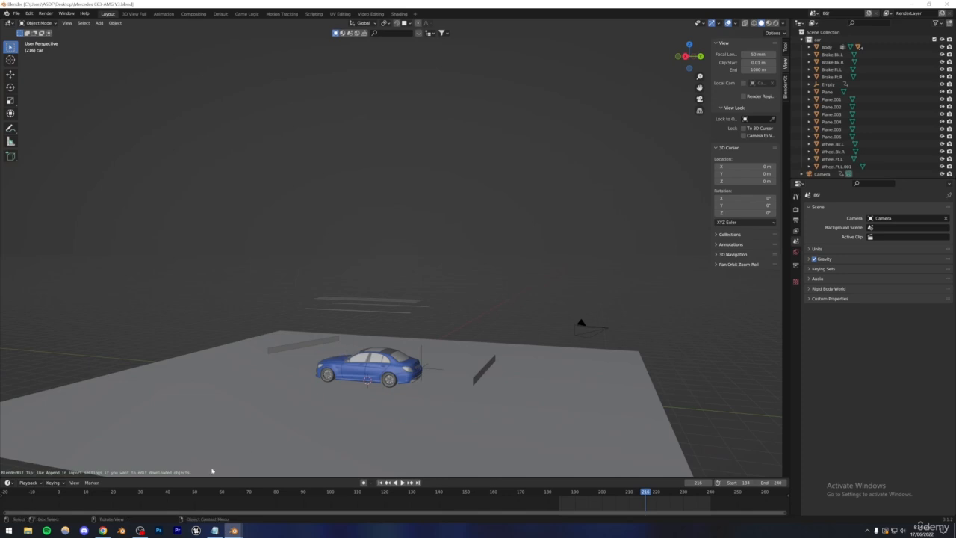
pyautogui.press('KP_0')
pyautogui.press('space')
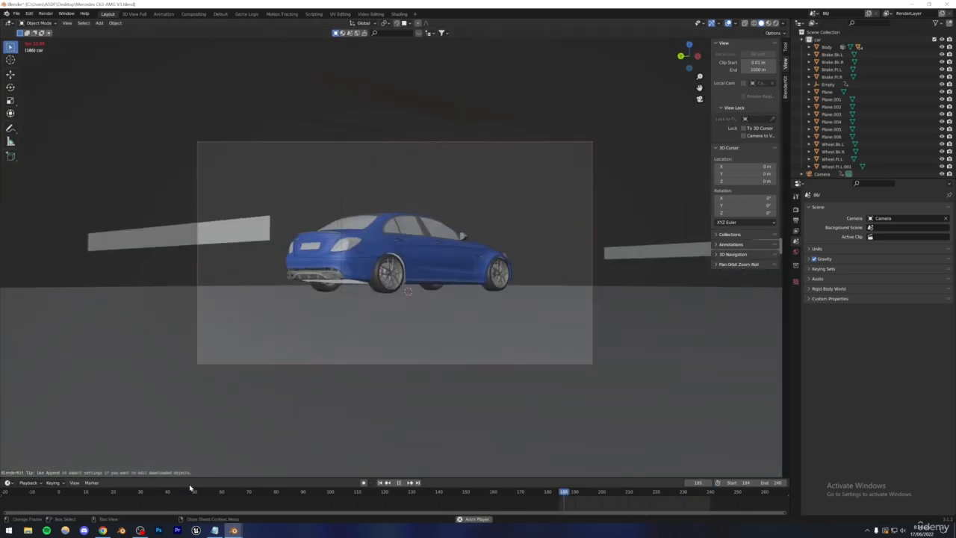
pyautogui.press('space')
# Step: Select all objects in the car collection and look over which scene objects it includes
pyautogui.moveTo(354, 300); pyautogui.dragTo(495, 298, button='middle')
pyautogui.click(802, 40)
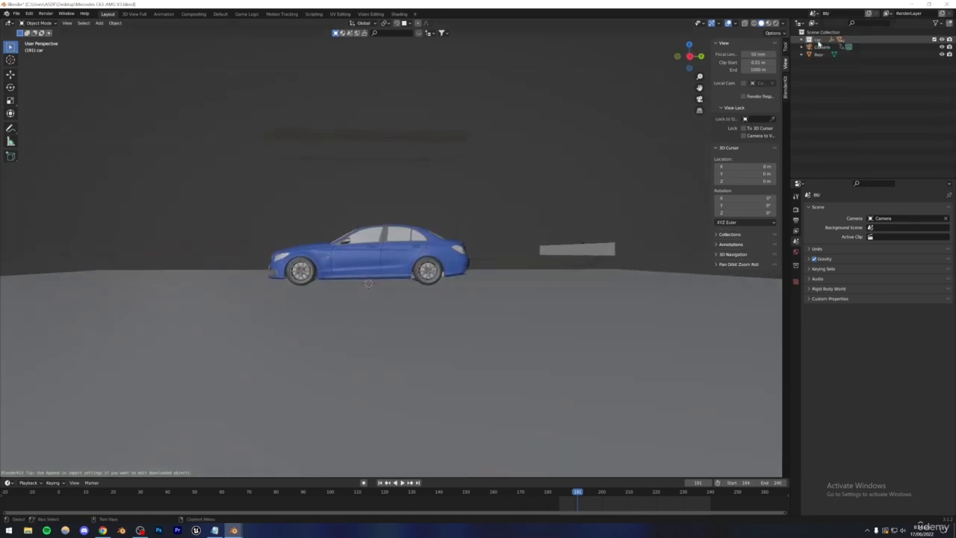
pyautogui.click(816, 41)
pyautogui.rightClick(816, 42)
pyautogui.click(767, 98)
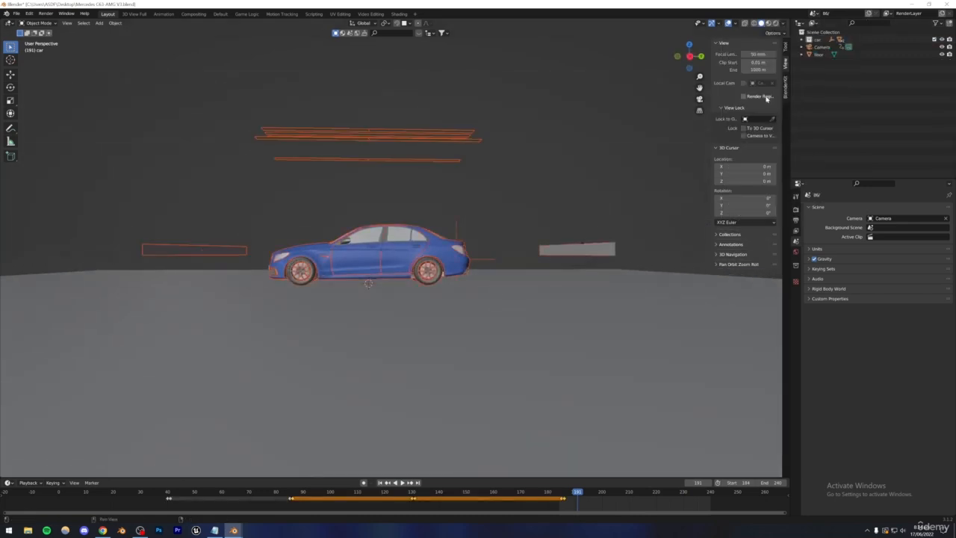
pyautogui.click(819, 41)
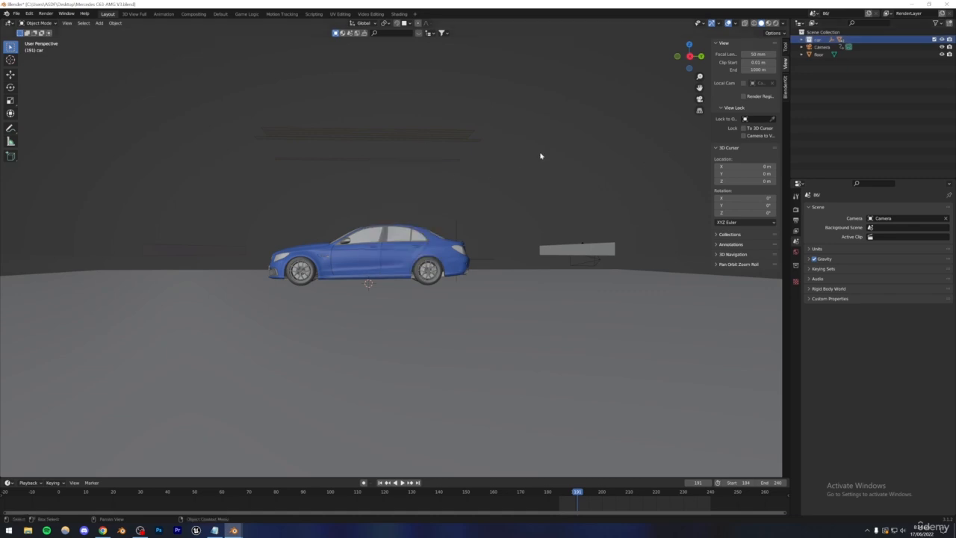
pyautogui.rightClick(817, 42)
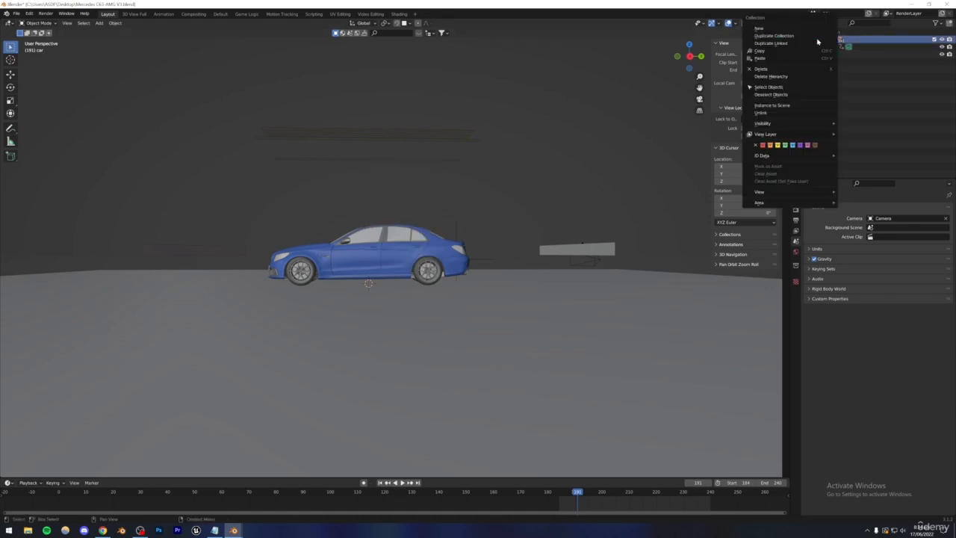
pyautogui.click(784, 91)
pyautogui.moveTo(369, 207); pyautogui.dragTo(443, 217, button='middle')
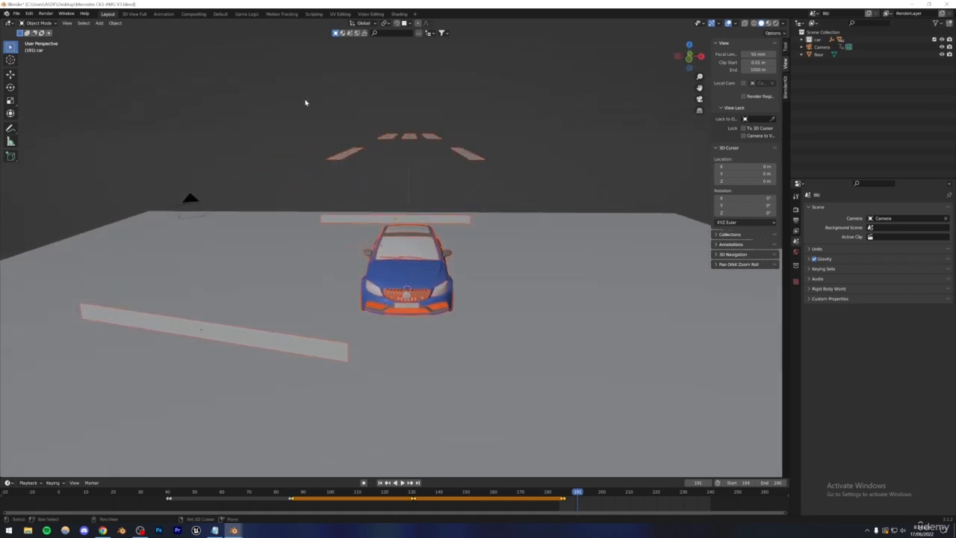
pyautogui.moveTo(305, 102); pyautogui.dragTo(502, 175)
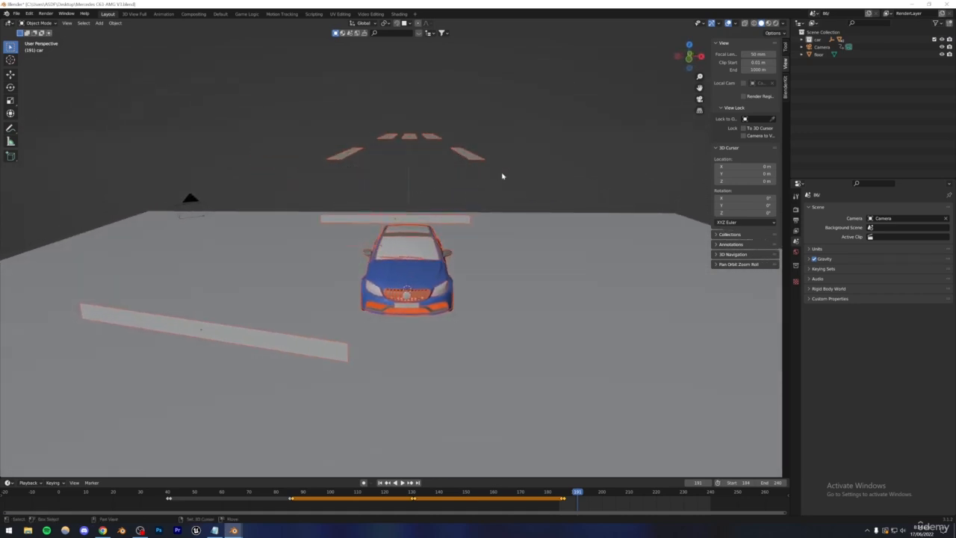
# Step: Move the planes from Plane to Plane.006 out of the car collection into the Scene Collection
pyautogui.click(801, 40)
pyautogui.scroll(-1, 835, 112)
pyautogui.click(829, 82)
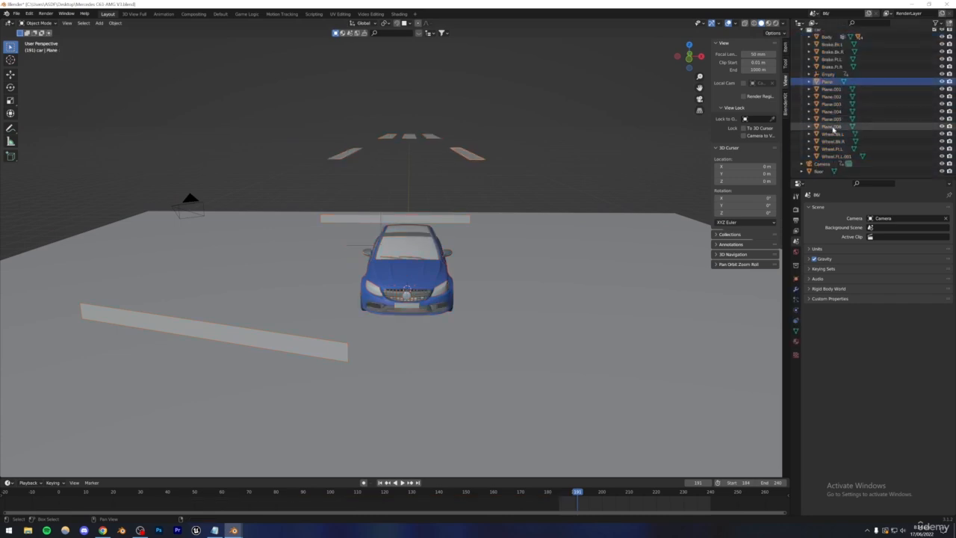
pyautogui.moveTo(382, 262); pyautogui.dragTo(292, 270, button='middle')
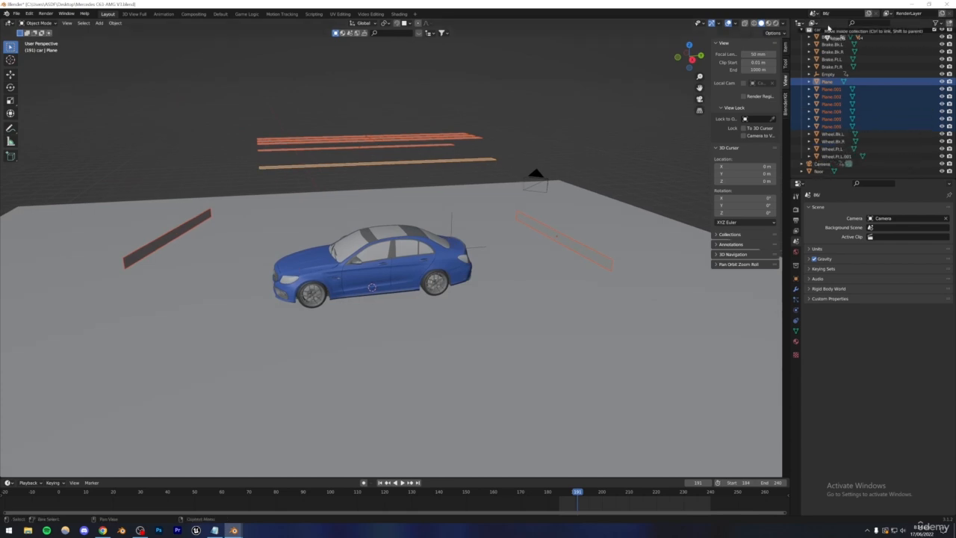
pyautogui.scroll(1, 829, 34)
pyautogui.moveTo(827, 21); pyautogui.dragTo(822, 33)
pyautogui.click(801, 40)
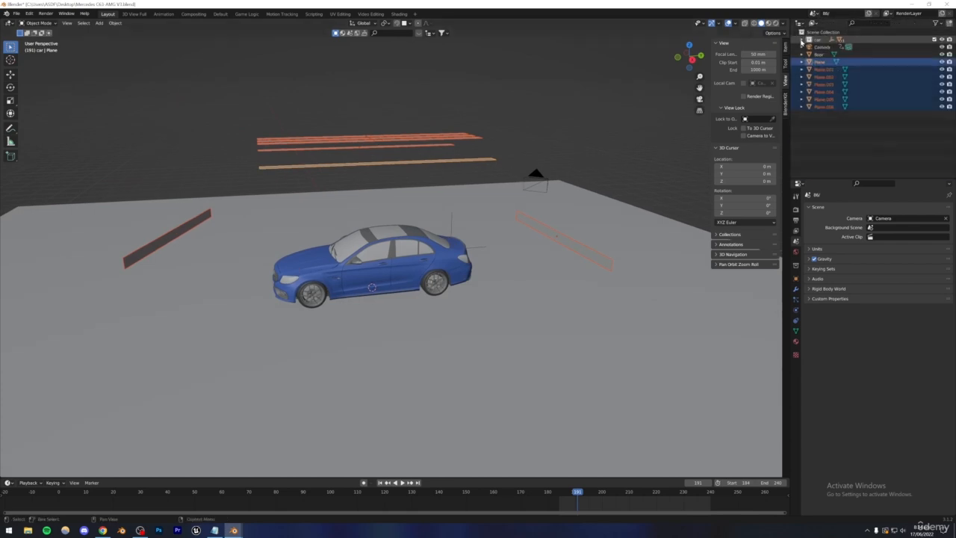
# Step: Select all remaining objects of the car collection and copy them
pyautogui.rightClick(818, 42)
pyautogui.click(778, 91)
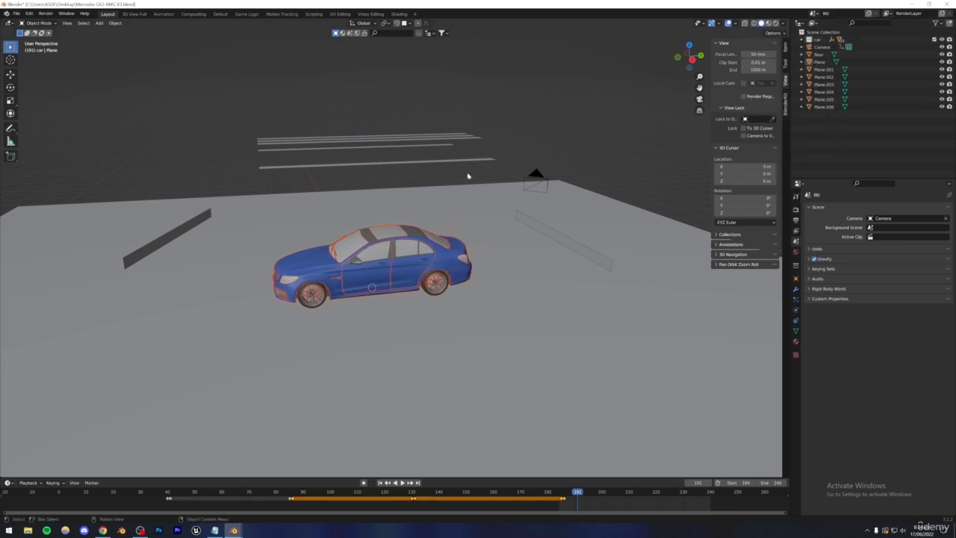
pyautogui.moveTo(468, 175); pyautogui.dragTo(463, 277, button='middle')
pyautogui.press('g')
pyautogui.press('Escape')
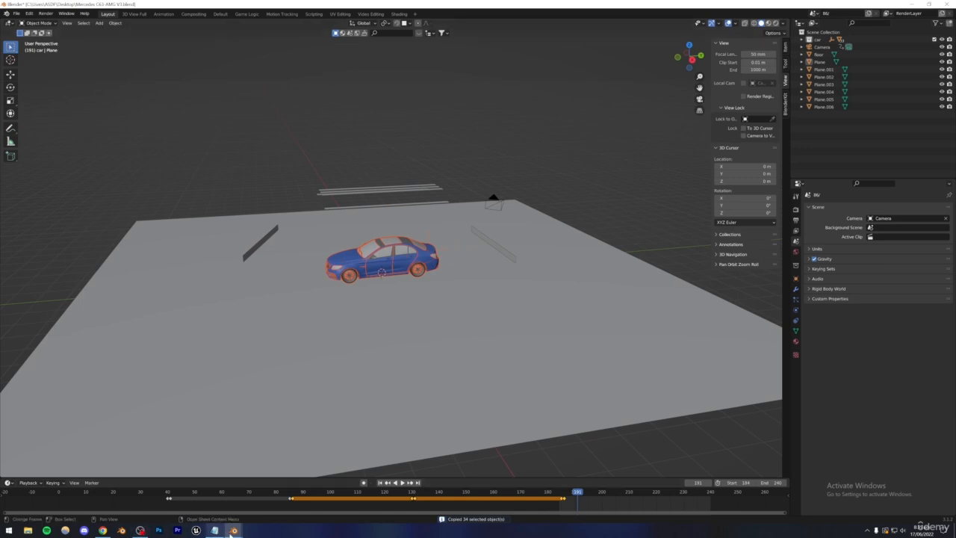
# Step: Switch to the basics of paths file and paste the copied car, undoing any duplicate paste
pyautogui.click(230, 531)
pyautogui.click(212, 505)
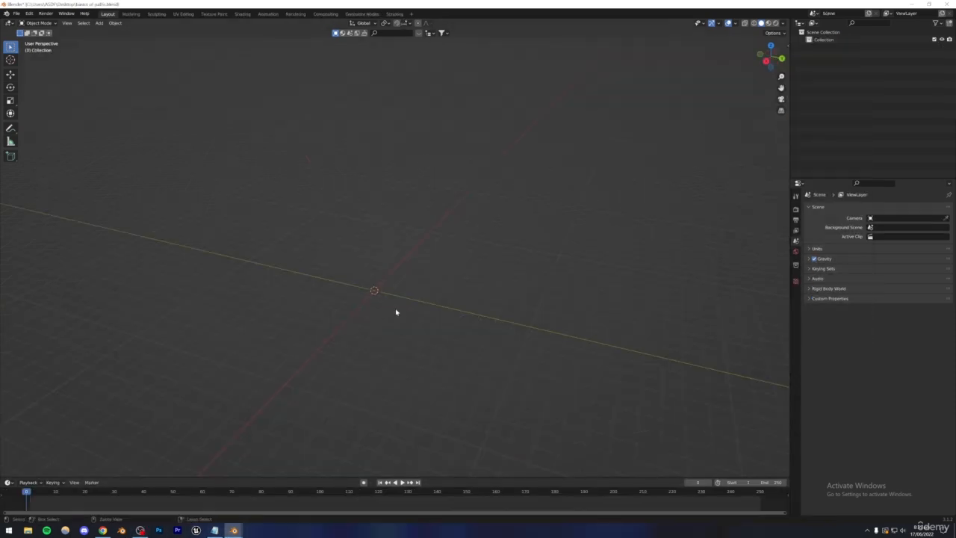
pyautogui.hotkey('ctrl', 'v')
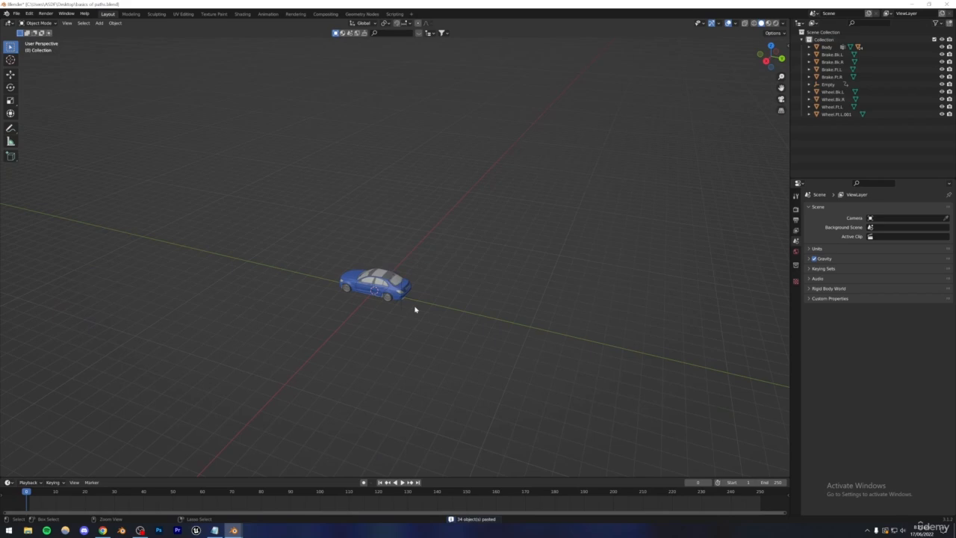
pyautogui.hotkey('ctrl', 'v')
pyautogui.hotkey('ctrl', 'z')
# Step: Check the pasted car over the first frames, return to frame 0, and save the file
pyautogui.moveTo(410, 337)
pyautogui.mouseDown(button='middle')
pyautogui.moveTo(422, 298)
pyautogui.moveTo(407, 332)
pyautogui.mouseUp(button='middle')
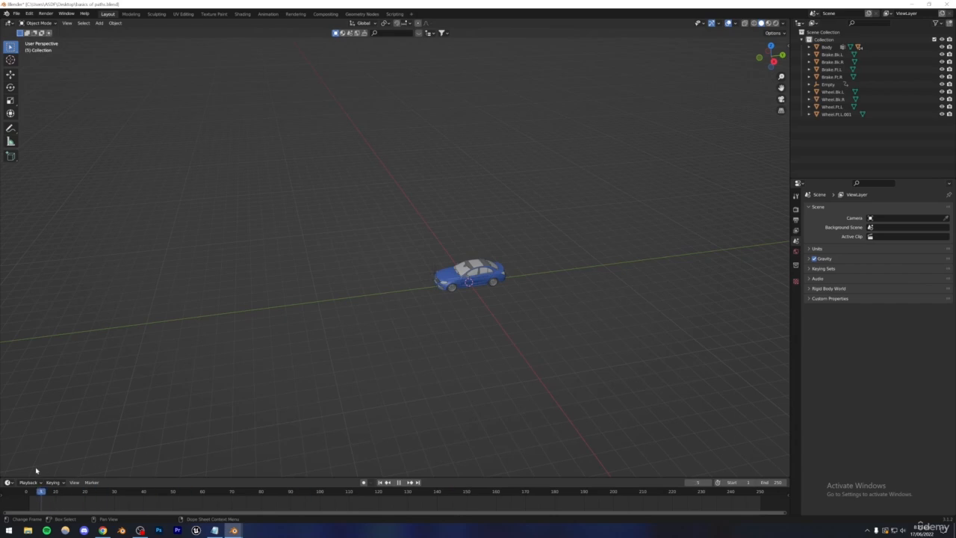
pyautogui.moveTo(36, 471); pyautogui.dragTo(28, 471)
pyautogui.hotkey('ctrl', 's')
pyautogui.scroll(6, 576, 267)
pyautogui.keyDown('shift'); pyautogui.moveTo(609, 320); pyautogui.dragTo(445, 307, button='middle'); pyautogui.keyUp('shift')
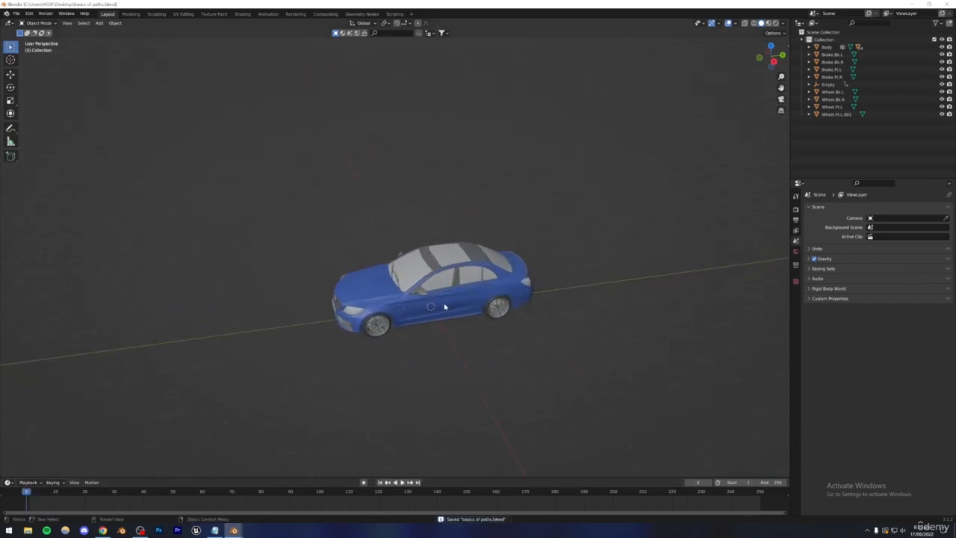
# Step: Delete the keyframed empty behind the car and check the first frames of the timeline
pyautogui.scroll(-3, 445, 307)
pyautogui.click(395, 251)
pyautogui.scroll(3, 395, 252)
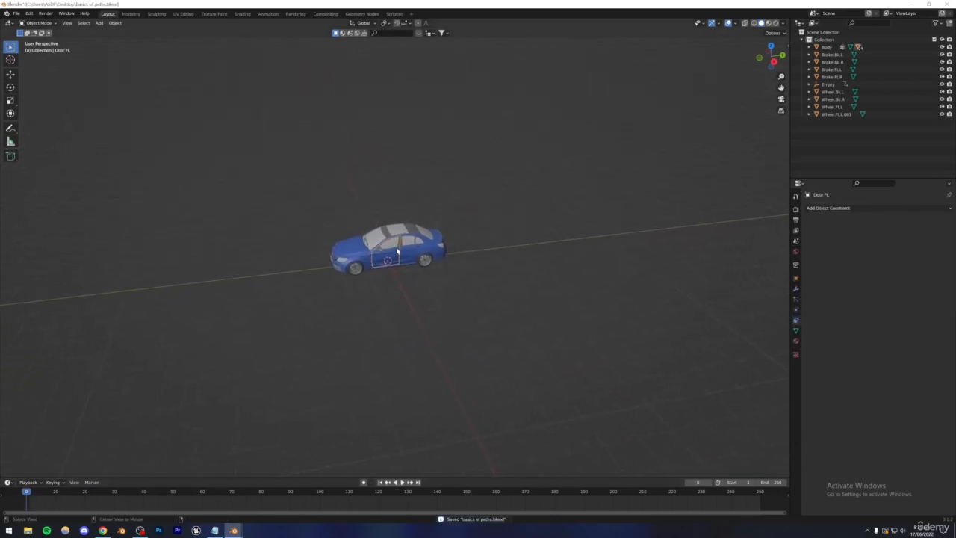
pyautogui.scroll(3, 409, 257)
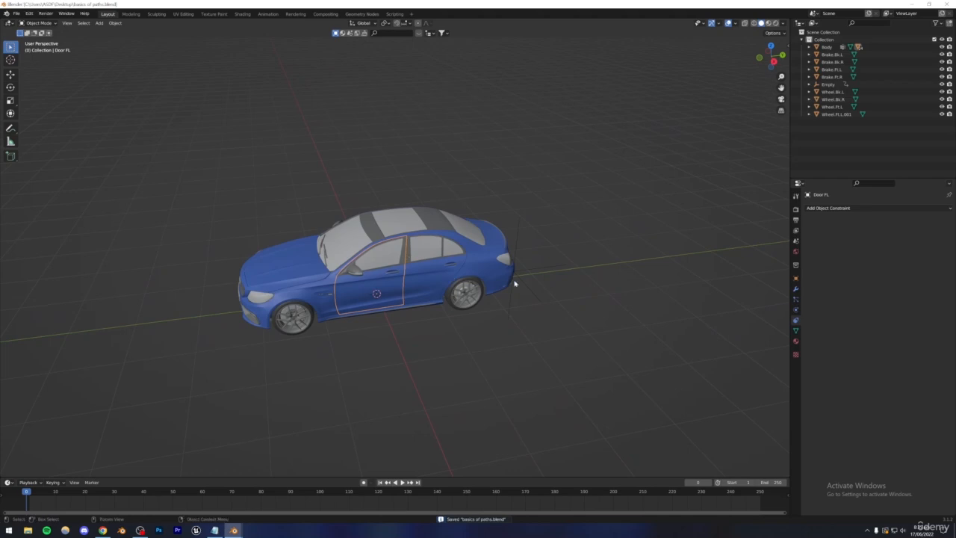
pyautogui.click(524, 285)
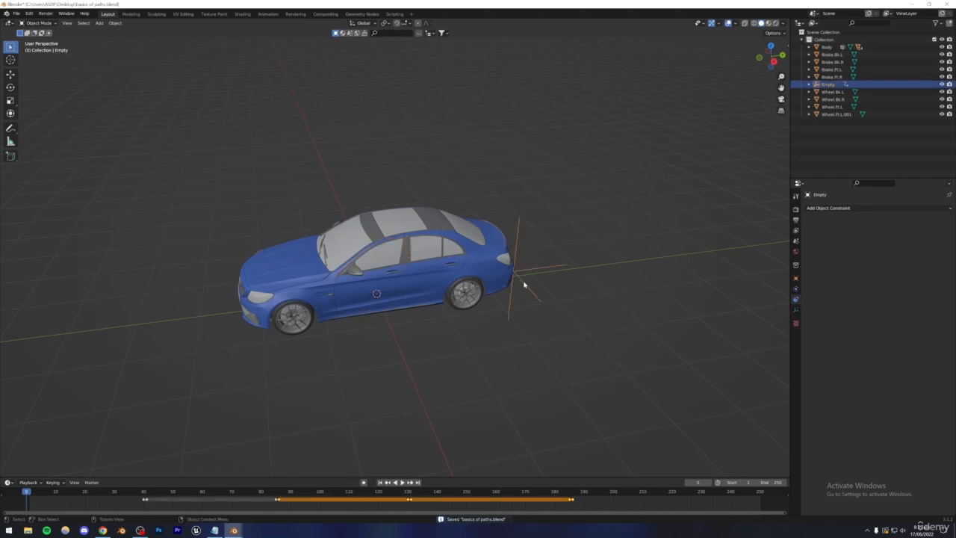
pyautogui.press('Delete')
pyautogui.moveTo(37, 505); pyautogui.dragTo(81, 507)
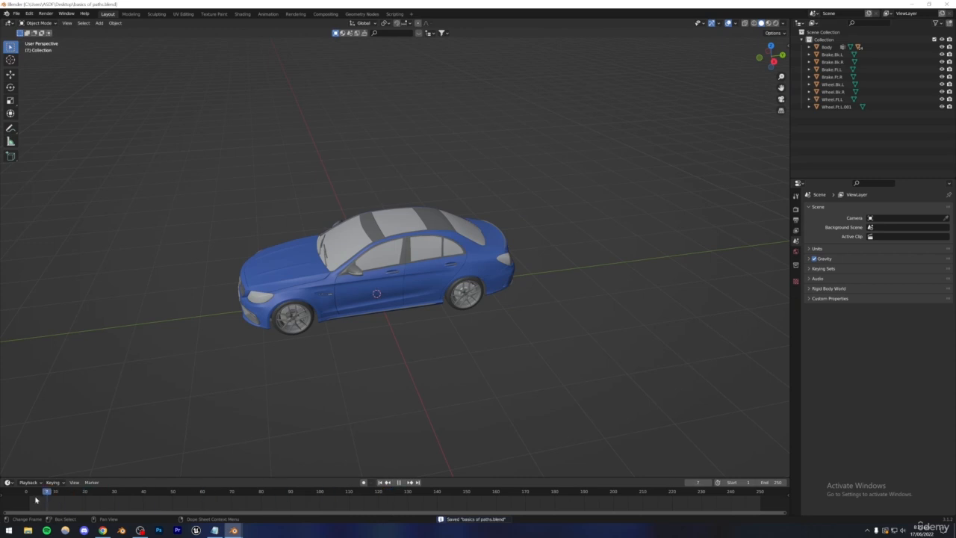
# Step: Close the Mercedes source file without saving its changes, then save the basics of paths file
pyautogui.moveTo(234, 530)
pyautogui.click(277, 496)
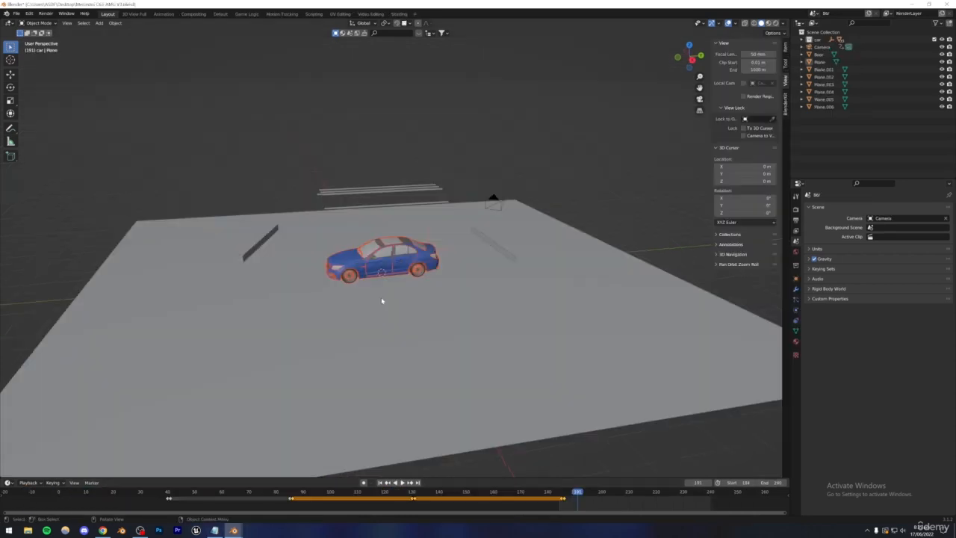
pyautogui.click(946, 4)
pyautogui.click(490, 278)
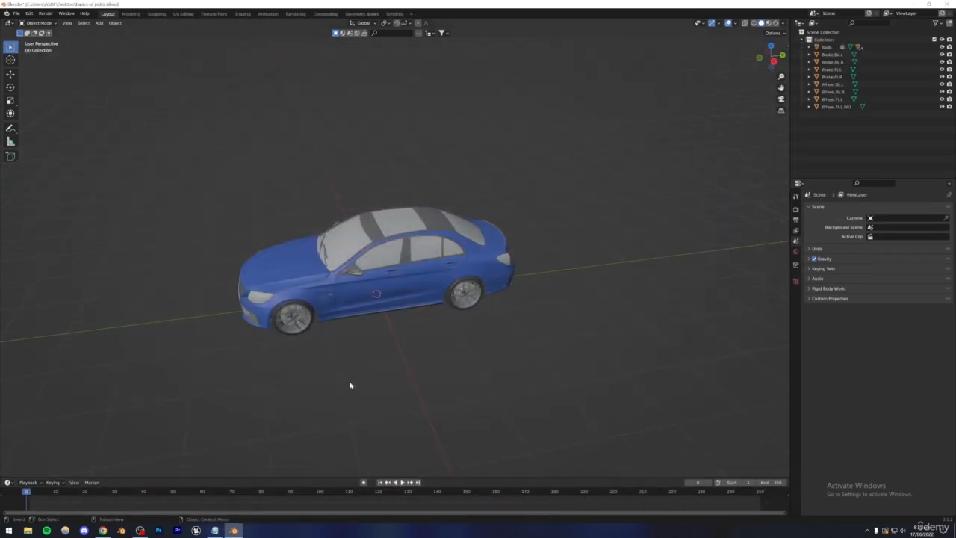
pyautogui.hotkey('ctrl', 's')
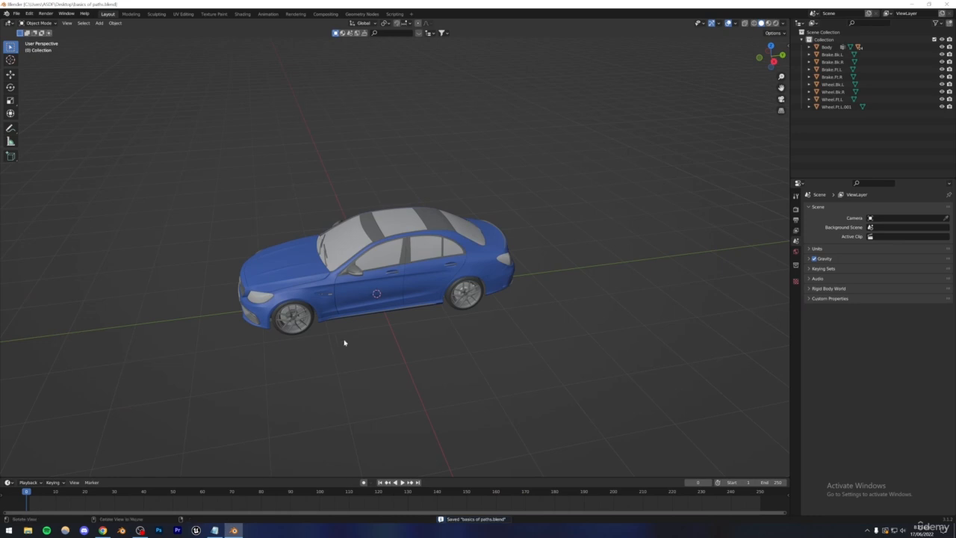
# Step: Add a plane mesh at the origin beneath the car and view it from the top
pyautogui.moveTo(344, 342); pyautogui.dragTo(284, 349, button='middle')
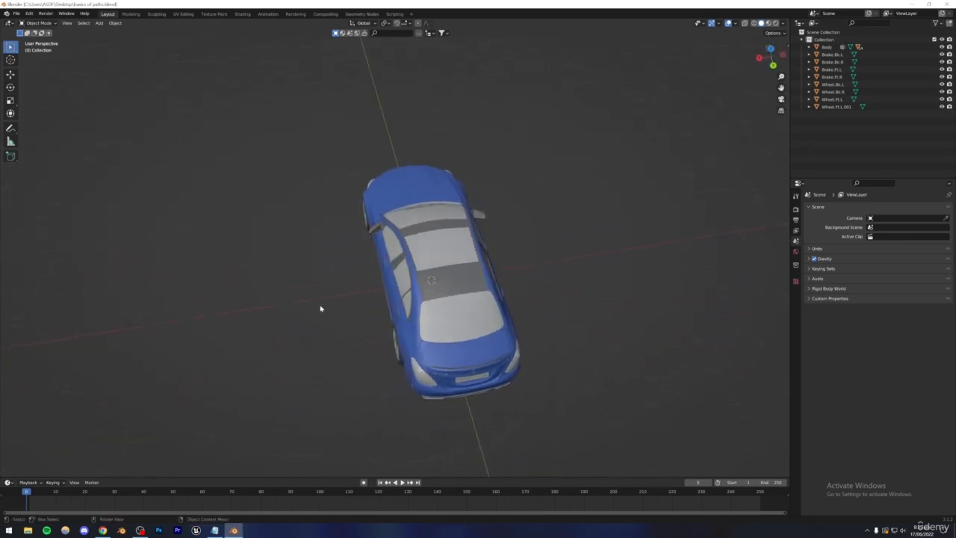
pyautogui.click(100, 23)
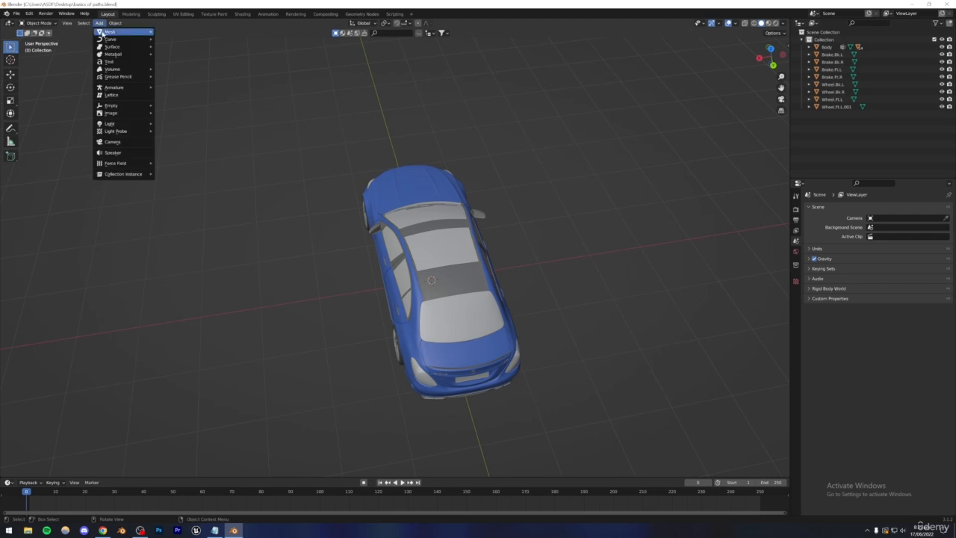
pyautogui.moveTo(103, 34)
pyautogui.click(171, 31)
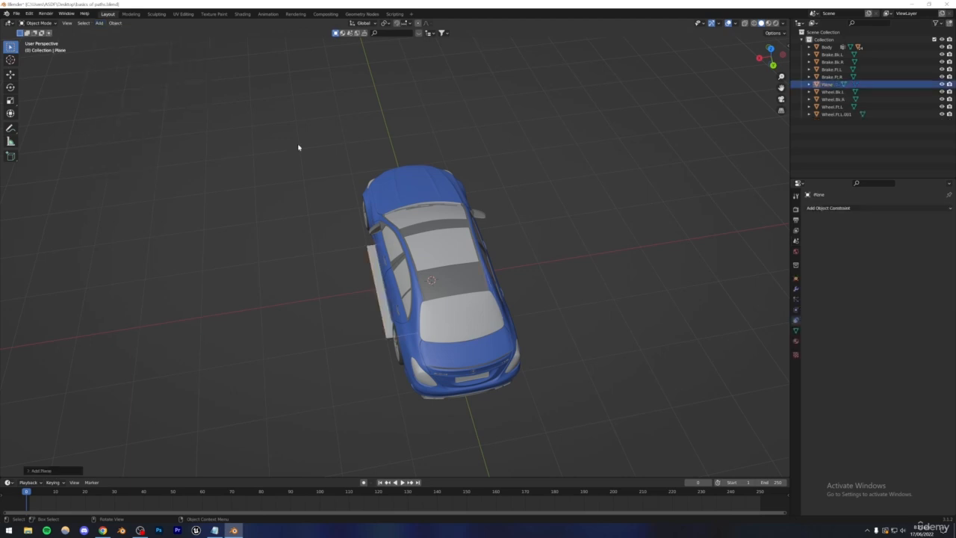
pyautogui.keyDown('alt'); pyautogui.moveTo(416, 241); pyautogui.dragTo(384, 248, button='middle'); pyautogui.keyUp('alt')
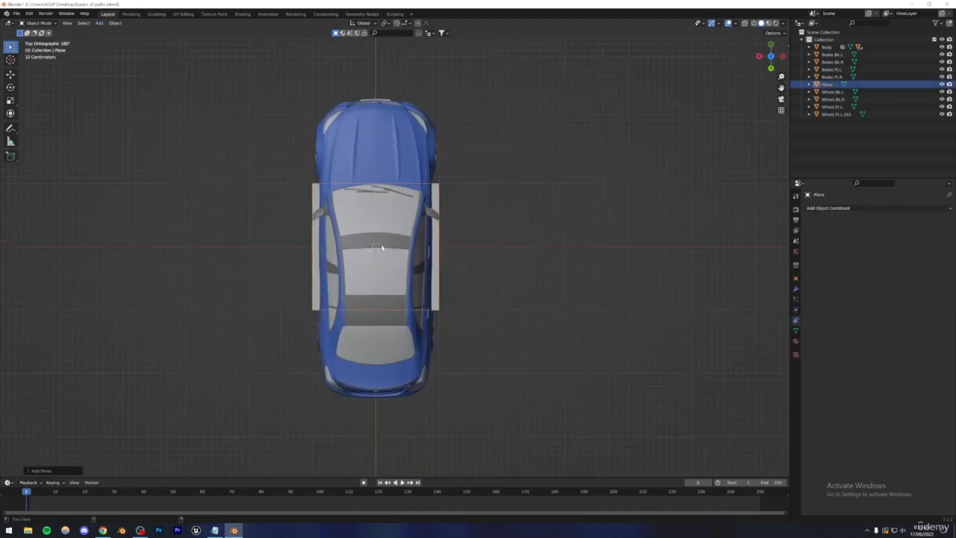
# Step: Scale the plane up to about the car's length, shift it sideways so the car sits on one lane, and save
pyautogui.press('s')
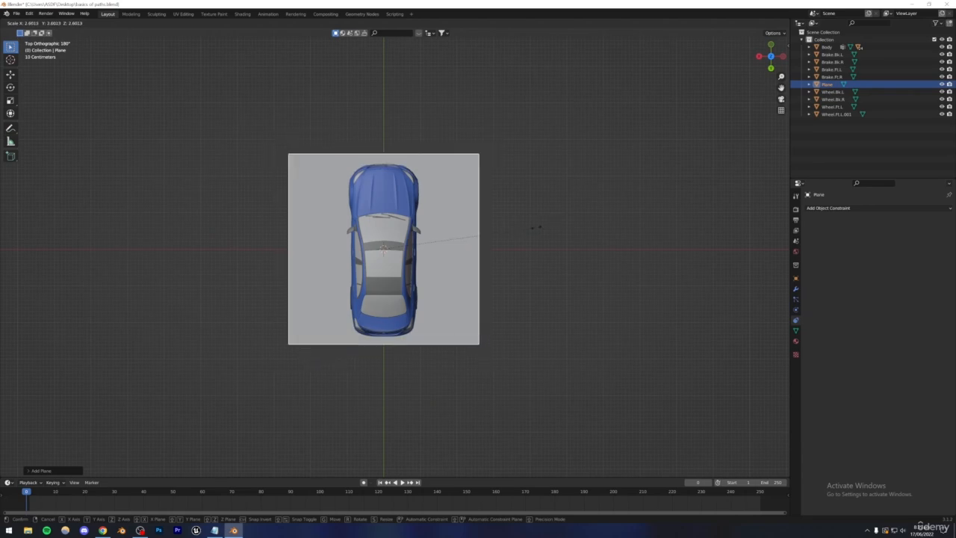
pyautogui.click(524, 228)
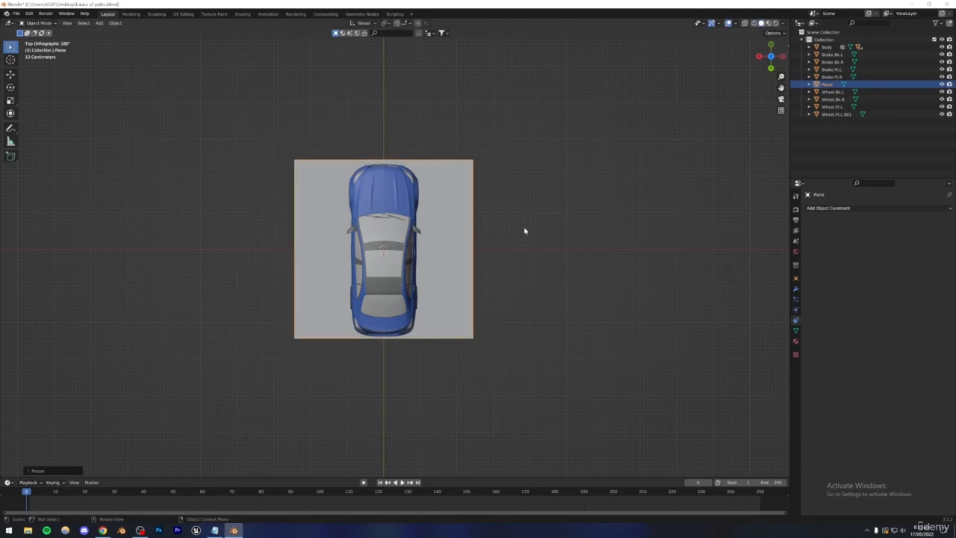
pyautogui.press('g')
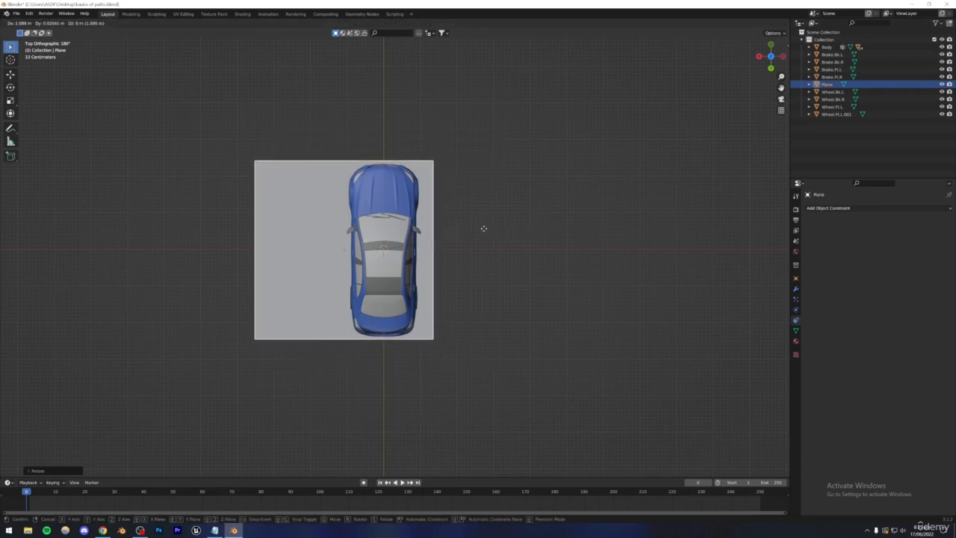
pyautogui.click(475, 245)
pyautogui.click(463, 229)
pyautogui.hotkey('ctrl', 's')
# Step: Move the plane vertically along Z until it meets the bottoms of the car's tyres, and save the file
pyautogui.moveTo(462, 228); pyautogui.dragTo(365, 337, button='middle')
pyautogui.click(325, 339)
pyautogui.press('g')
pyautogui.press('z')
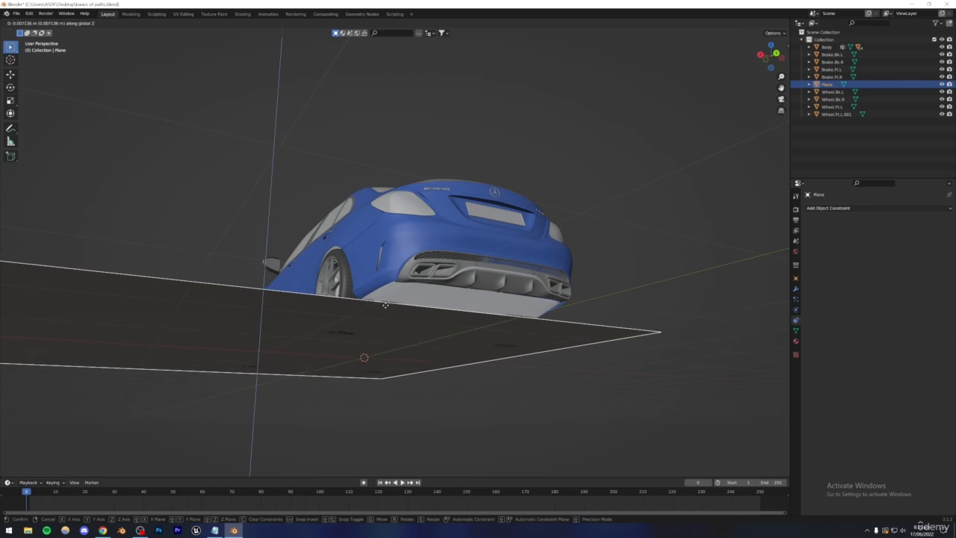
pyautogui.click(386, 305)
pyautogui.moveTo(388, 306); pyautogui.dragTo(361, 153, button='middle')
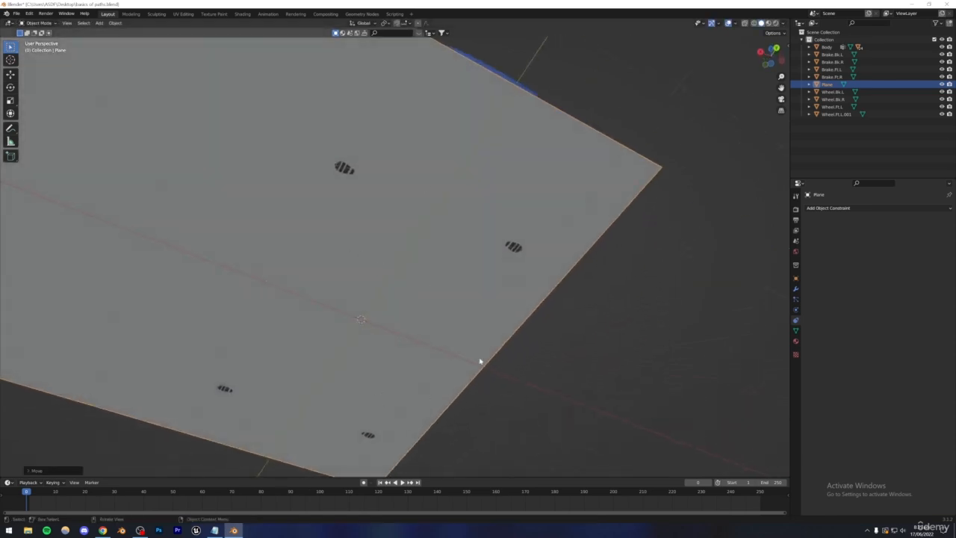
pyautogui.moveTo(397, 282); pyautogui.dragTo(397, 338, button='middle')
pyautogui.scroll(-3, 397, 337)
pyautogui.click(516, 244)
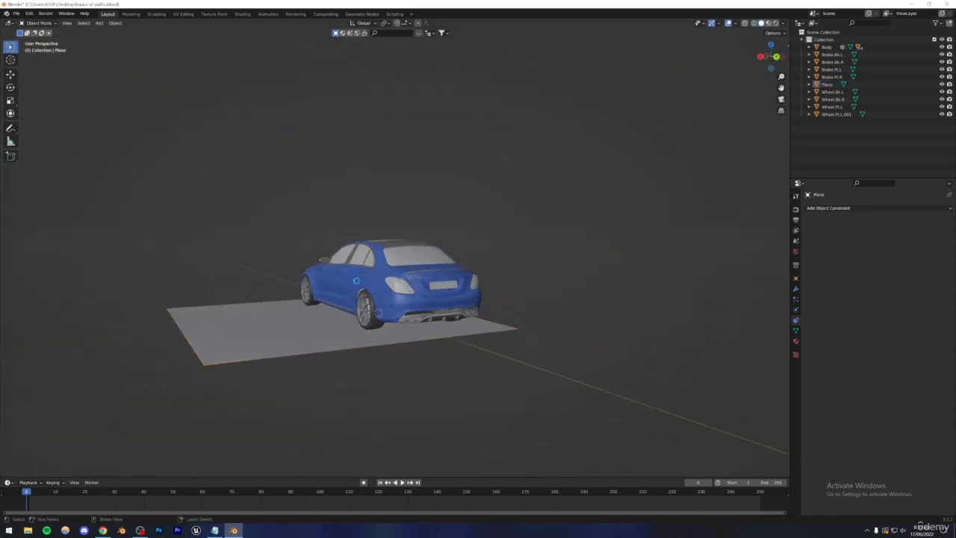
pyautogui.hotkey('ctrl', 's')
# Step: Apply the CityStreetRoadAsphaltTwoLaneWorn001_4K material to the plane, using the road textures folder from Blender Work's assets\materials
pyautogui.click(325, 319)
pyautogui.moveTo(324, 320); pyautogui.dragTo(327, 330, button='middle')
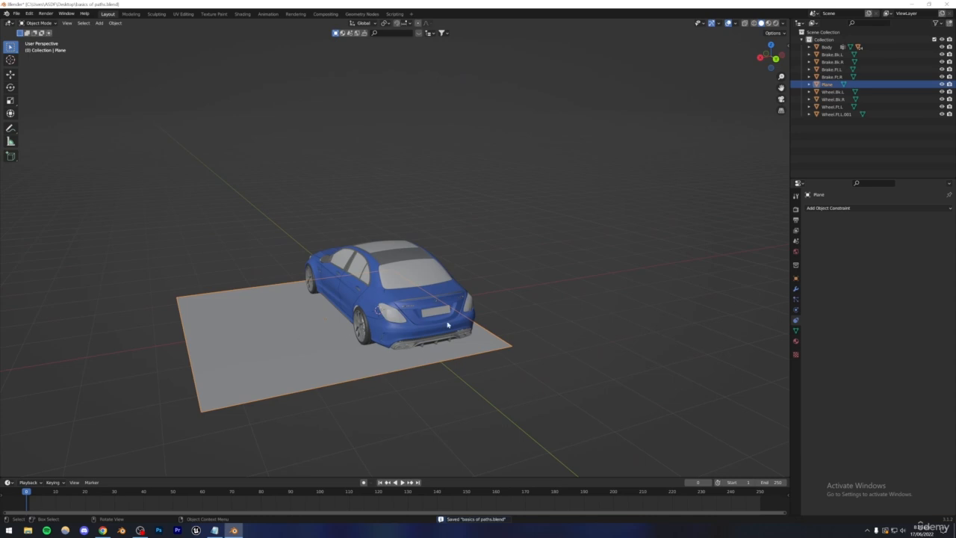
pyautogui.click(796, 354)
pyautogui.click(930, 265)
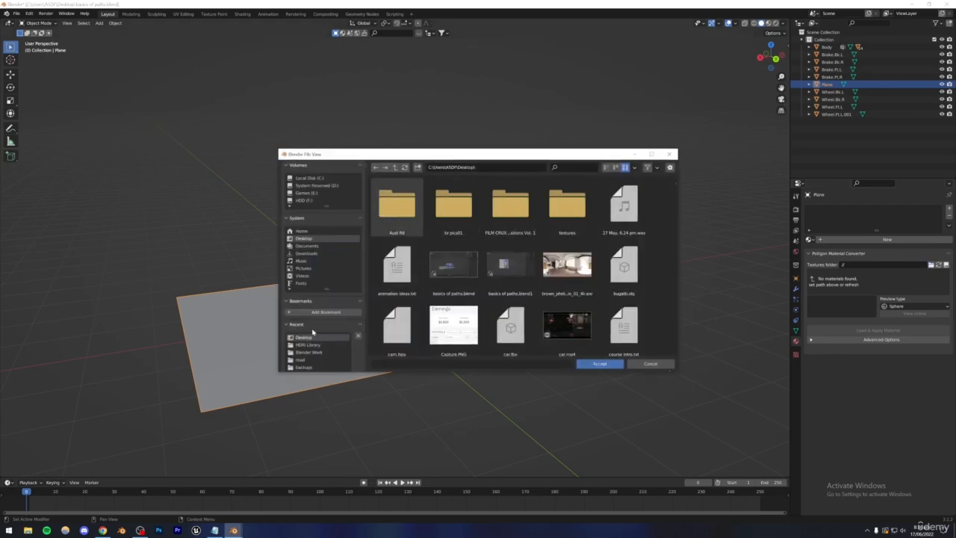
pyautogui.click(308, 352)
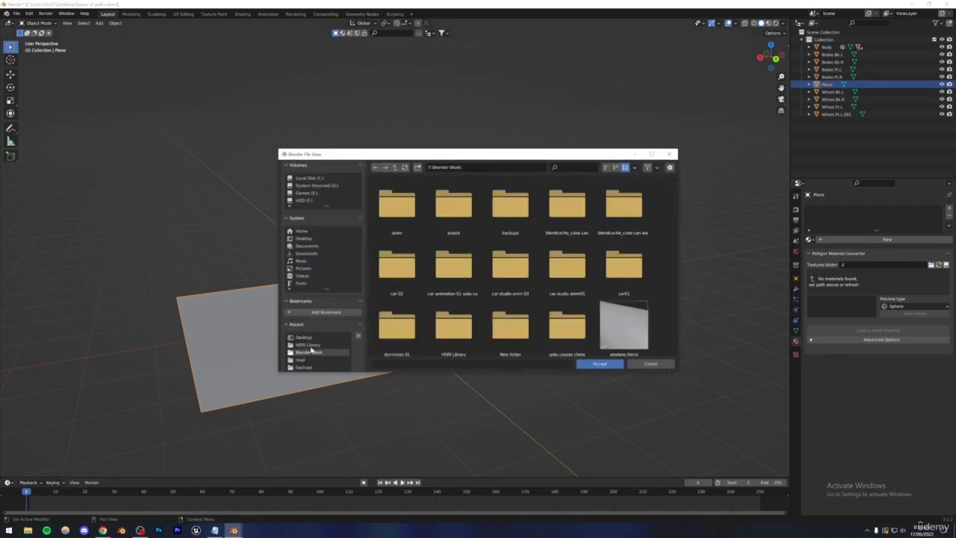
pyautogui.doubleClick(453, 203)
pyautogui.doubleClick(622, 203)
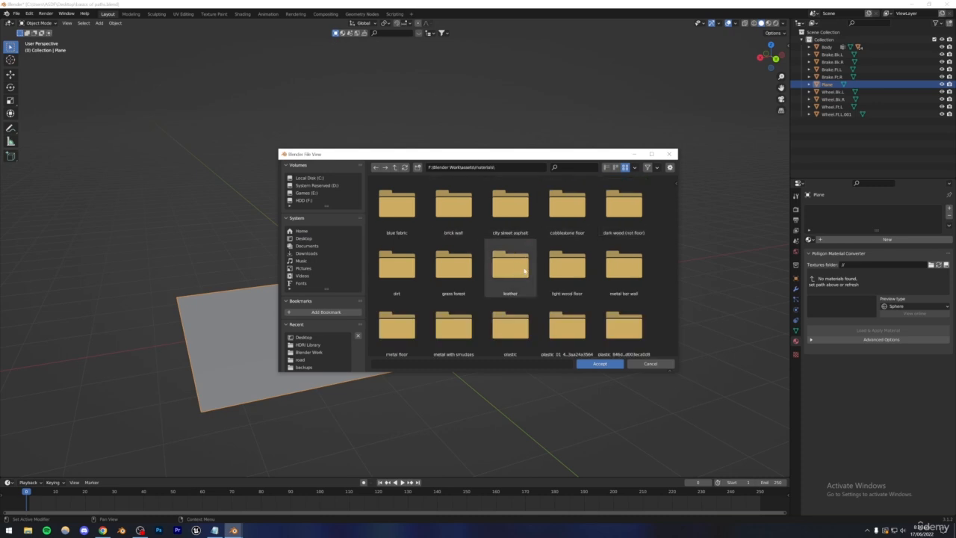
pyautogui.scroll(-3, 522, 254)
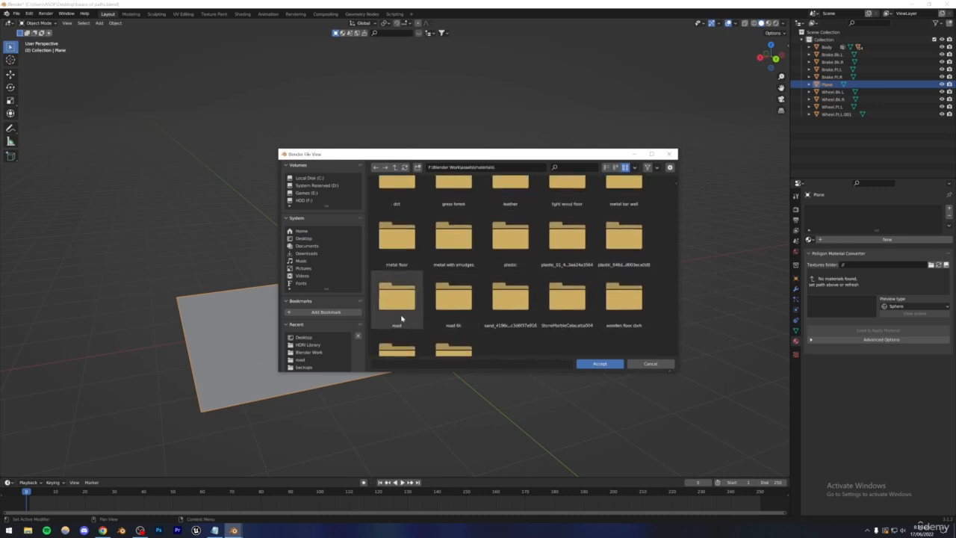
pyautogui.doubleClick(397, 312)
pyautogui.click(601, 363)
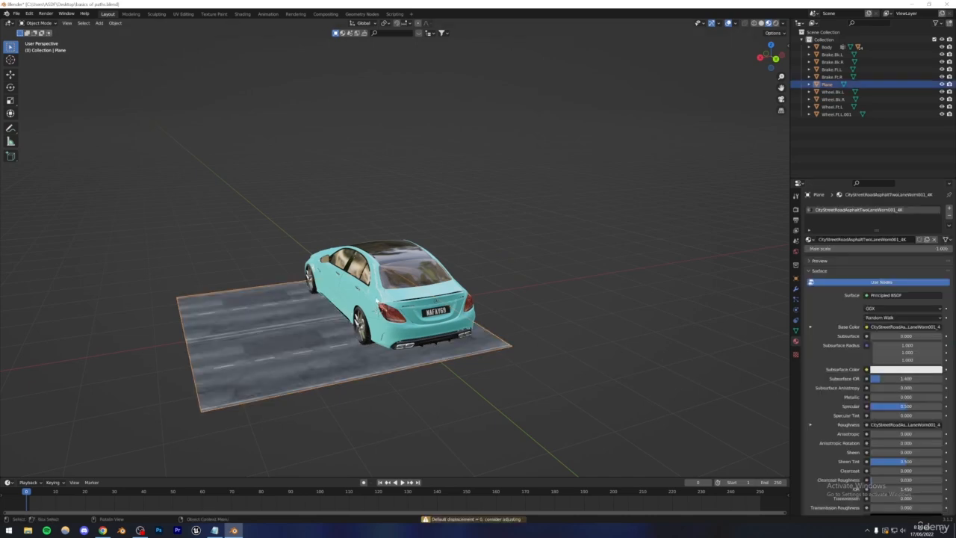
# Step: Set the main scale of the plane's road material to 0.5
pyautogui.moveTo(694, 224); pyautogui.dragTo(783, 258, button='middle')
pyautogui.click(926, 249)
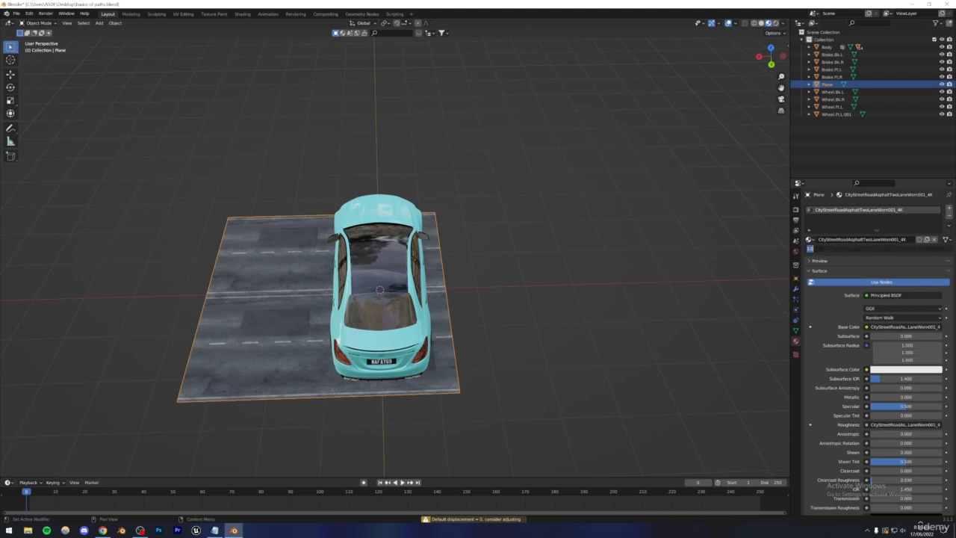
pyautogui.press('Return')
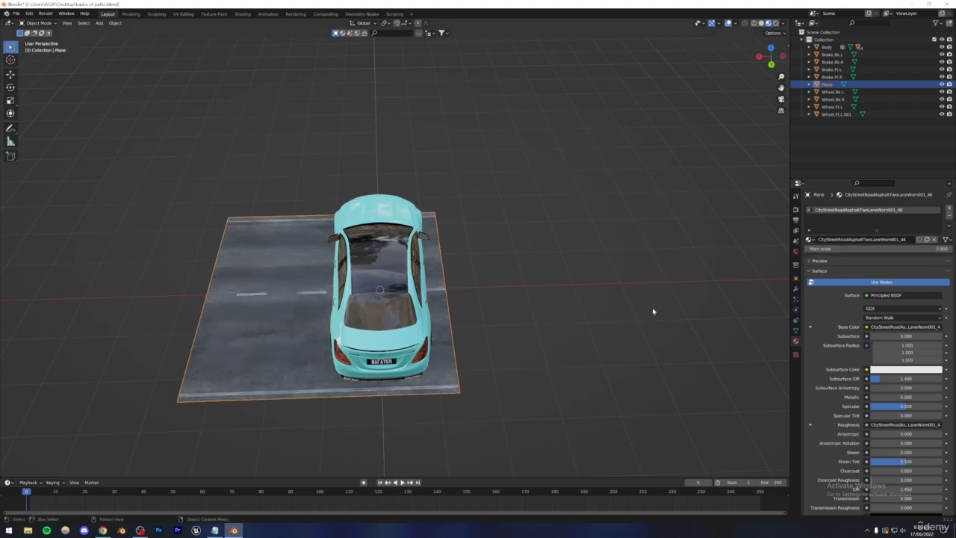
# Step: Rotate the road plane 90° about the Z axis so its lanes run along the car
pyautogui.moveTo(653, 311)
pyautogui.mouseDown(button='middle')
pyautogui.moveTo(472, 359)
pyautogui.moveTo(492, 239)
pyautogui.mouseUp(button='middle')
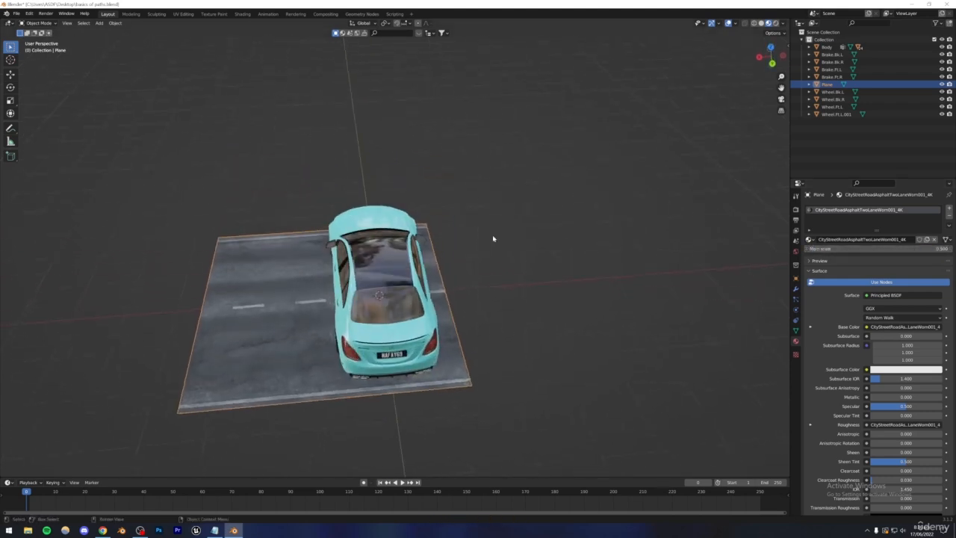
pyautogui.press('r')
pyautogui.press('z')
pyautogui.press('9')
pyautogui.press('0')
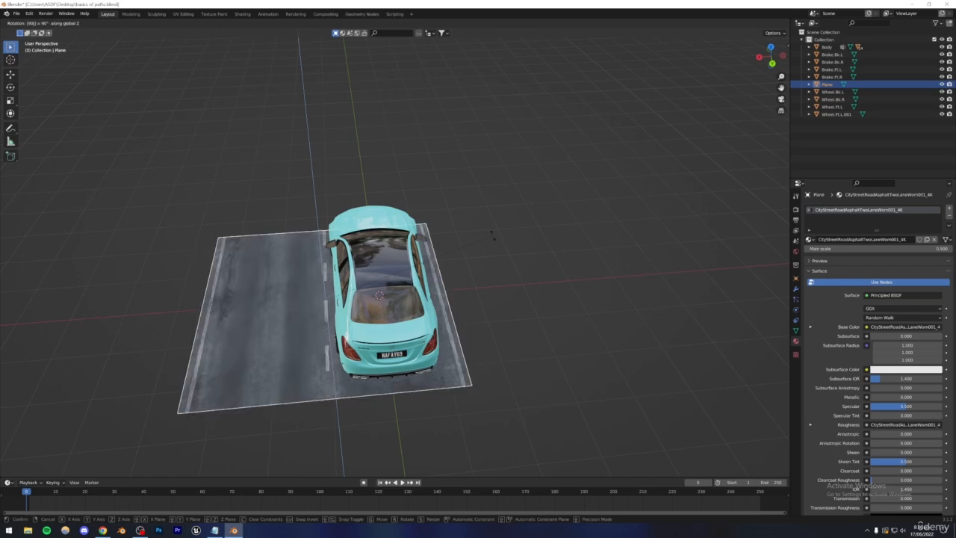
pyautogui.press('Return')
# Step: Add an Array modifier to the road plane with a relative offset X factor of -1
pyautogui.click(496, 214)
pyautogui.moveTo(497, 214); pyautogui.dragTo(337, 299, button='middle')
pyautogui.scroll(-5, 355, 350)
pyautogui.click(381, 299)
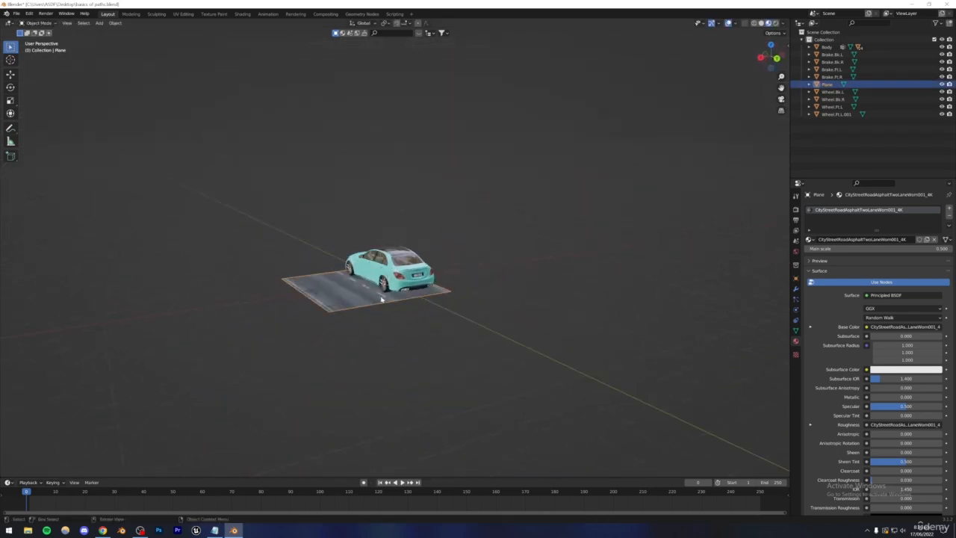
pyautogui.click(796, 290)
pyautogui.click(821, 209)
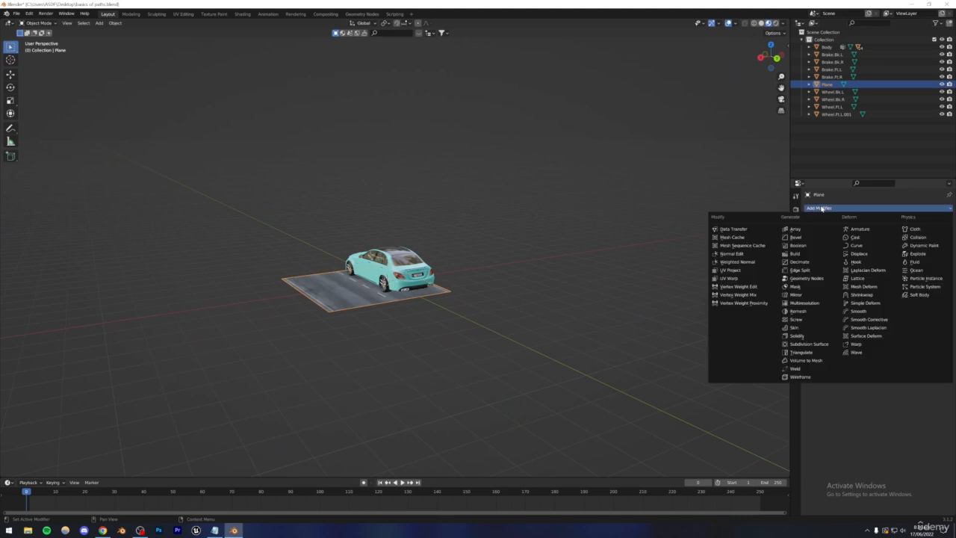
pyautogui.click(795, 229)
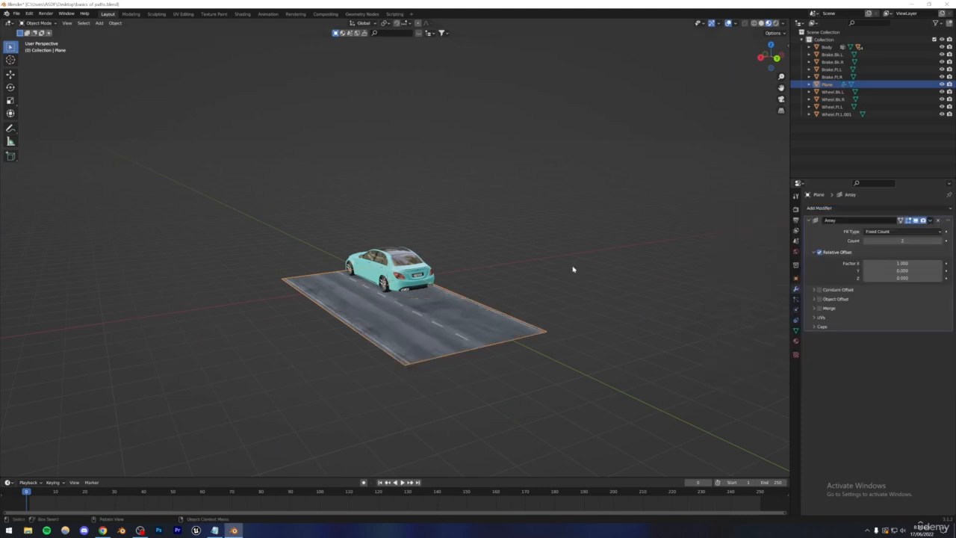
pyautogui.moveTo(573, 269); pyautogui.dragTo(569, 300, button='middle')
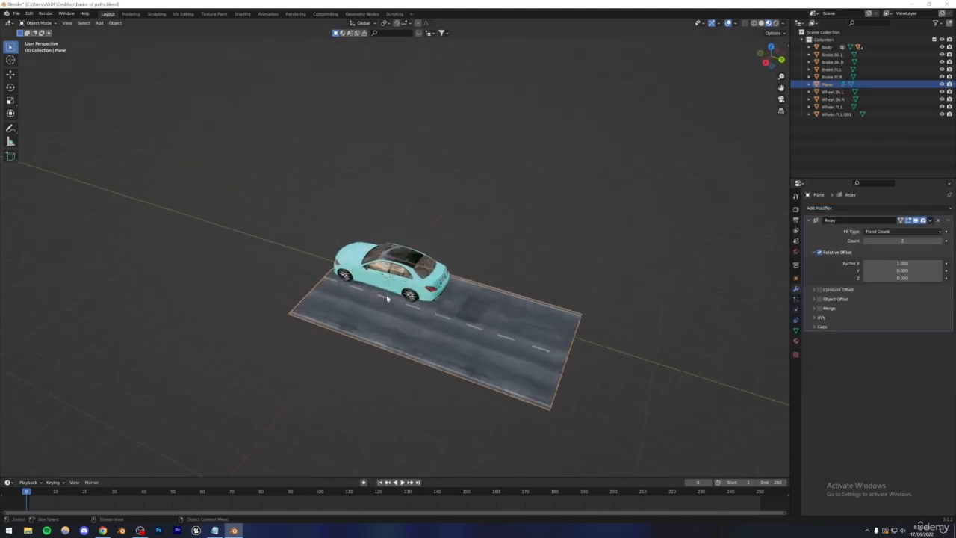
pyautogui.click(889, 263)
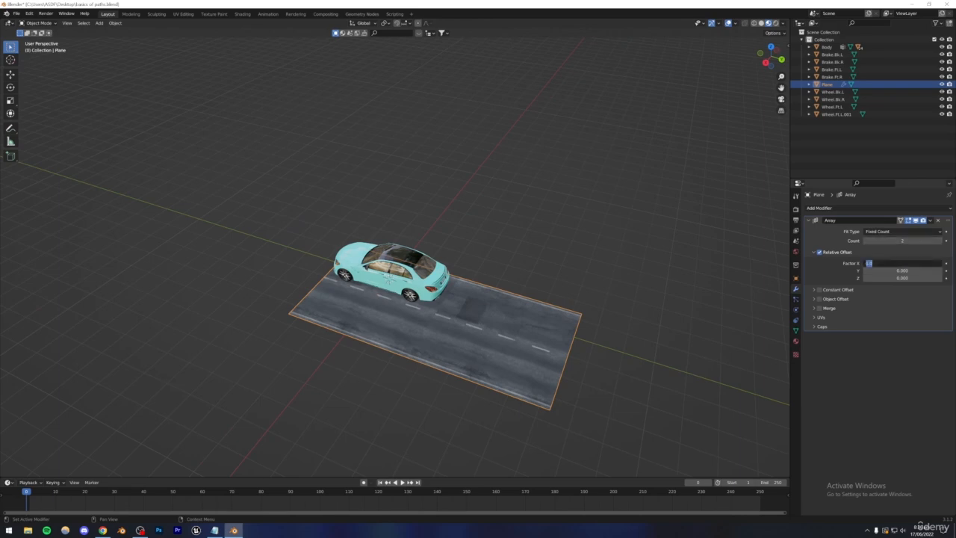
pyautogui.write('-1')
pyautogui.press('Return')
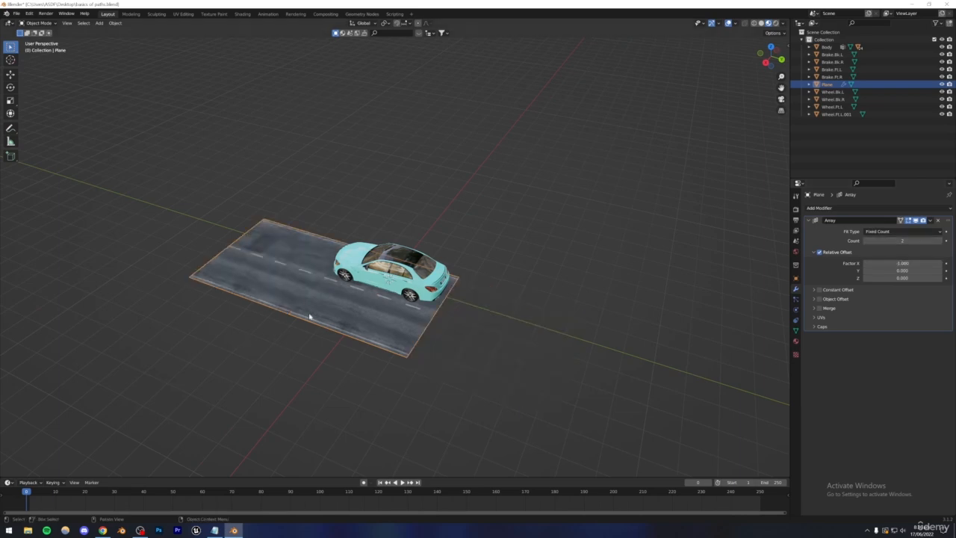
# Step: Raise the road's array count to 10 and save the file
pyautogui.click(938, 243)
pyautogui.click(939, 243)
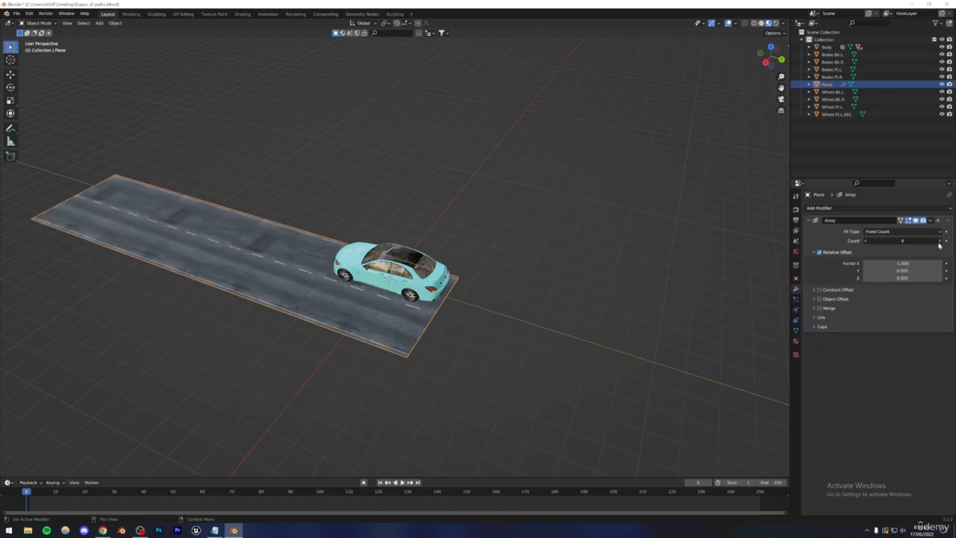
pyautogui.click(939, 243)
pyautogui.click(938, 243)
pyautogui.click(939, 243)
pyautogui.click(939, 242)
pyautogui.click(939, 243)
pyautogui.click(939, 242)
pyautogui.click(903, 241)
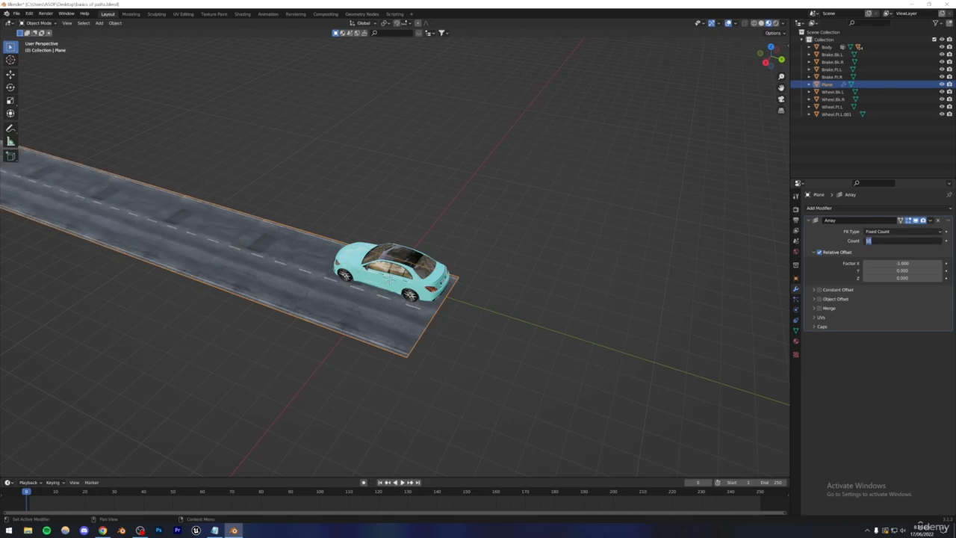
pyautogui.click(389, 279)
pyautogui.moveTo(402, 280); pyautogui.dragTo(322, 292, button='middle')
pyautogui.hotkey('ctrl', 's')
# Step: Move the arrayed road backward along its length so it also extends well behind the car
pyautogui.scroll(6, 394, 267)
pyautogui.scroll(3, 471, 321)
pyautogui.keyDown('shift'); pyautogui.moveTo(476, 324); pyautogui.dragTo(440, 275, button='middle'); pyautogui.keyUp('shift')
pyautogui.scroll(-3, 448, 457)
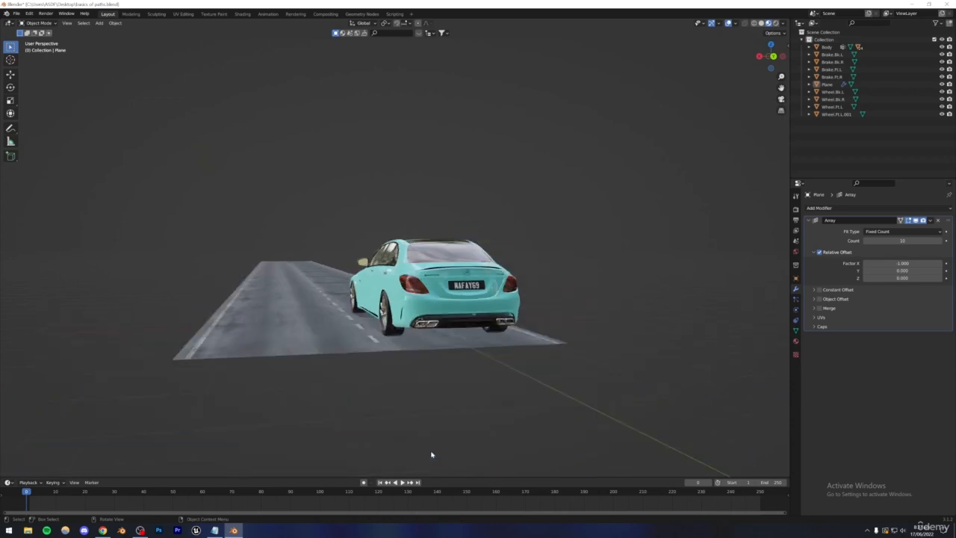
pyautogui.moveTo(433, 452); pyautogui.dragTo(446, 358, button='middle')
pyautogui.click(433, 345)
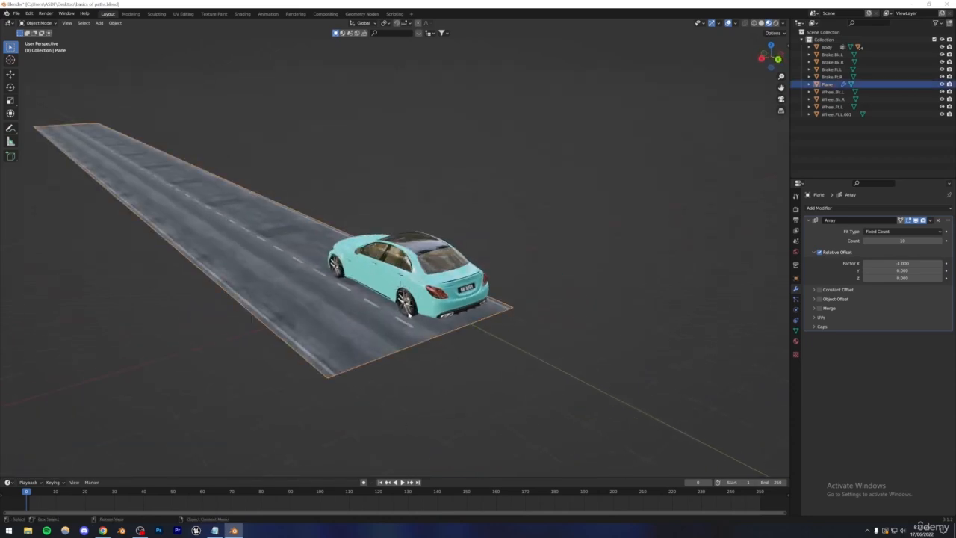
pyautogui.press('g')
pyautogui.click(641, 418)
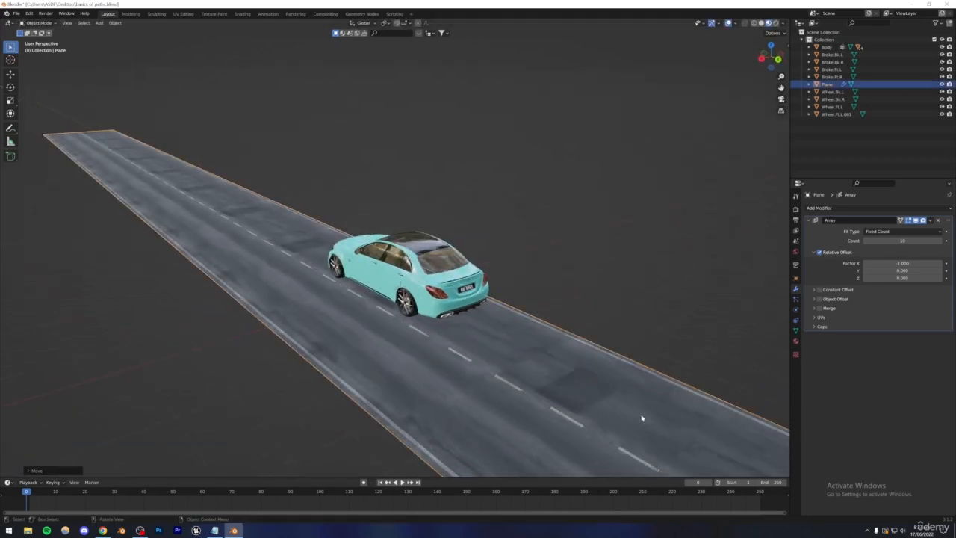
# Step: Set the road's array count to 20 and save the file
pyautogui.click(919, 240)
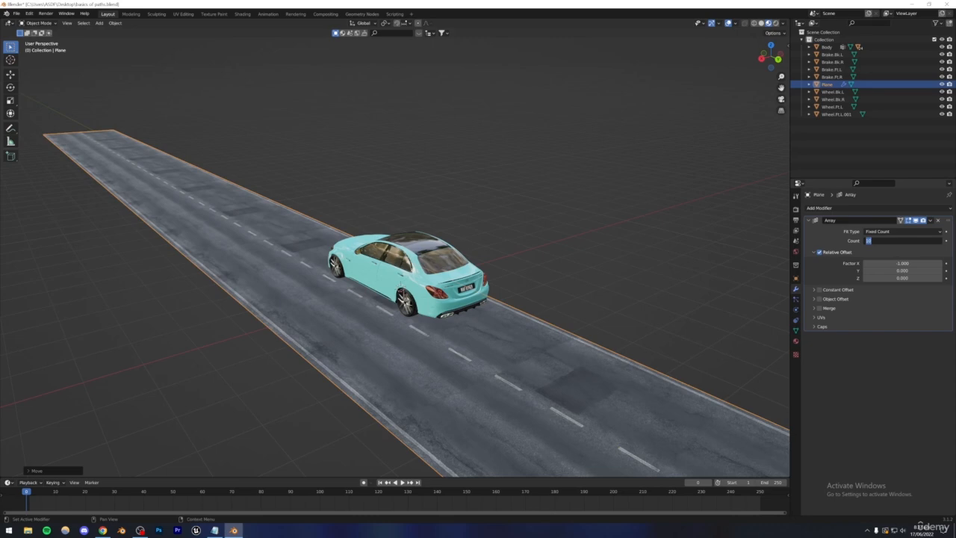
pyautogui.write('20')
pyautogui.press('Return')
pyautogui.click(437, 192)
pyautogui.hotkey('ctrl', 's')
pyautogui.moveTo(438, 192); pyautogui.dragTo(363, 202, button='middle')
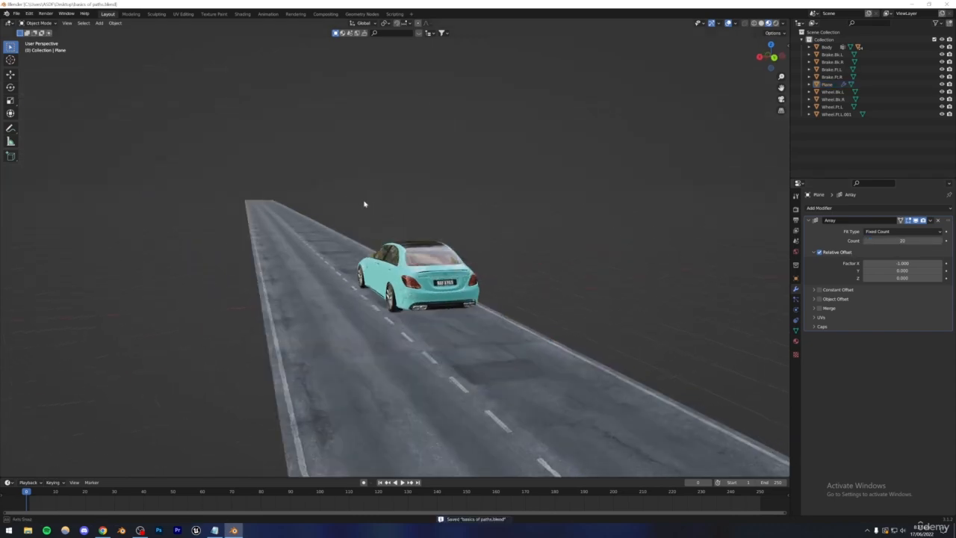
# Step: Select the car body from a straight top view of the road and save the file
pyautogui.scroll(5, 389, 227)
pyautogui.keyDown('shift'); pyautogui.moveTo(435, 369); pyautogui.dragTo(424, 309, button='middle'); pyautogui.keyUp('shift')
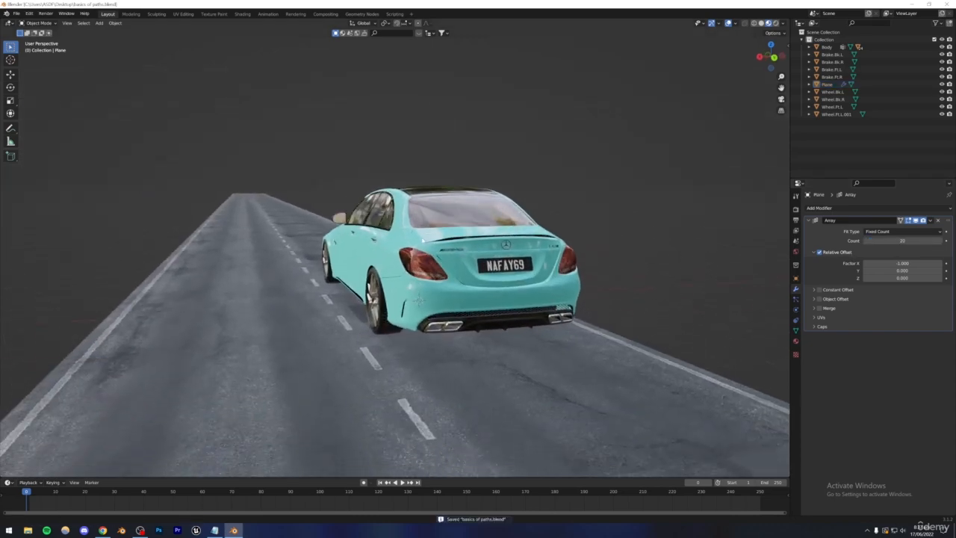
pyautogui.scroll(1, 424, 309)
pyautogui.keyDown('shift'); pyautogui.moveTo(424, 241); pyautogui.dragTo(423, 256, button='middle'); pyautogui.keyUp('shift')
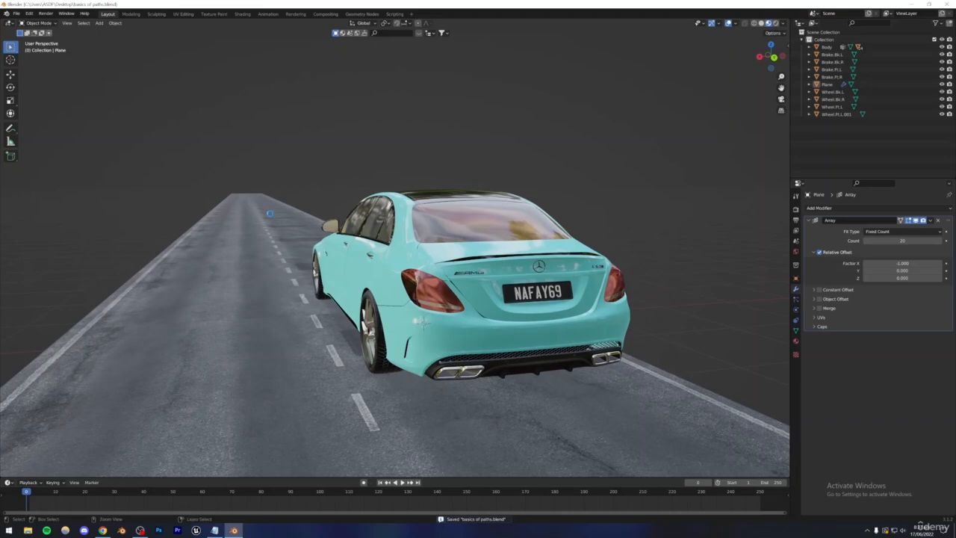
pyautogui.moveTo(423, 321); pyautogui.dragTo(324, 326, button='middle')
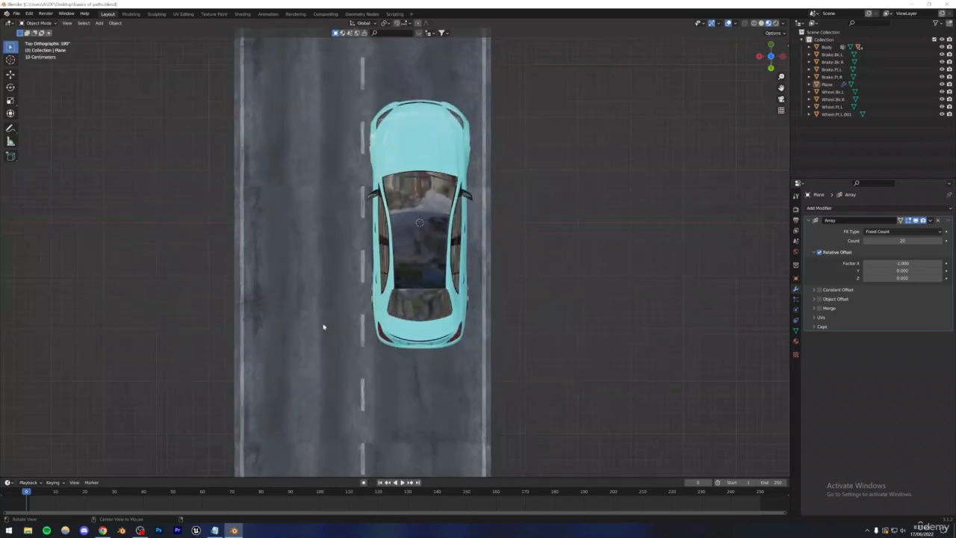
pyautogui.click(325, 324)
pyautogui.click(411, 271)
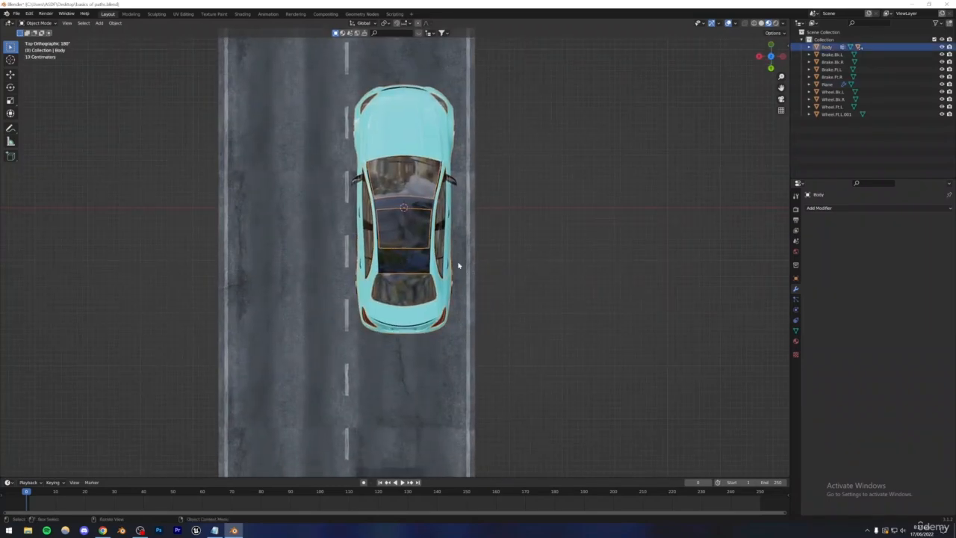
pyautogui.hotkey('ctrl', 's')
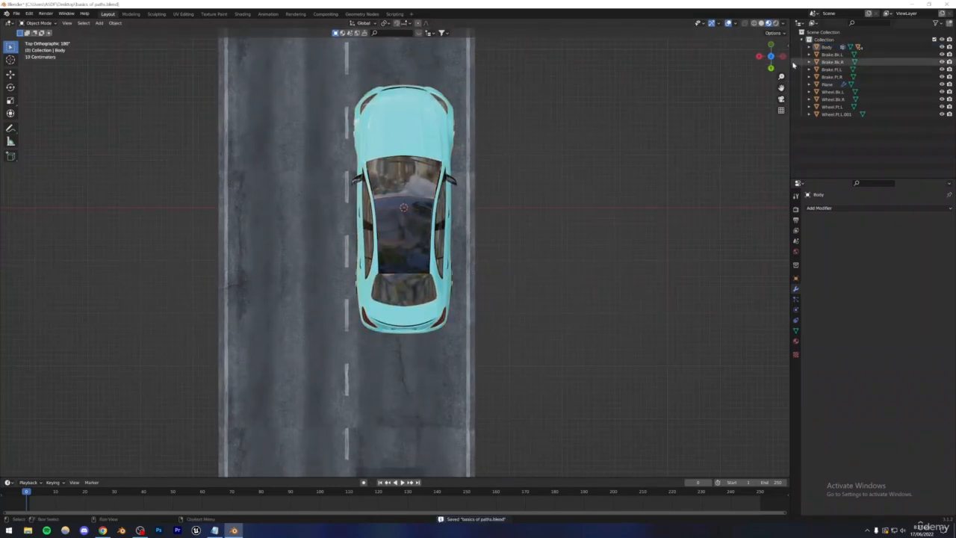
# Step: Search BlenderKit's models for "highway" and add Traffic Barrier Guardrail Type 02 at the world origin beneath the car
pyautogui.click(788, 48)
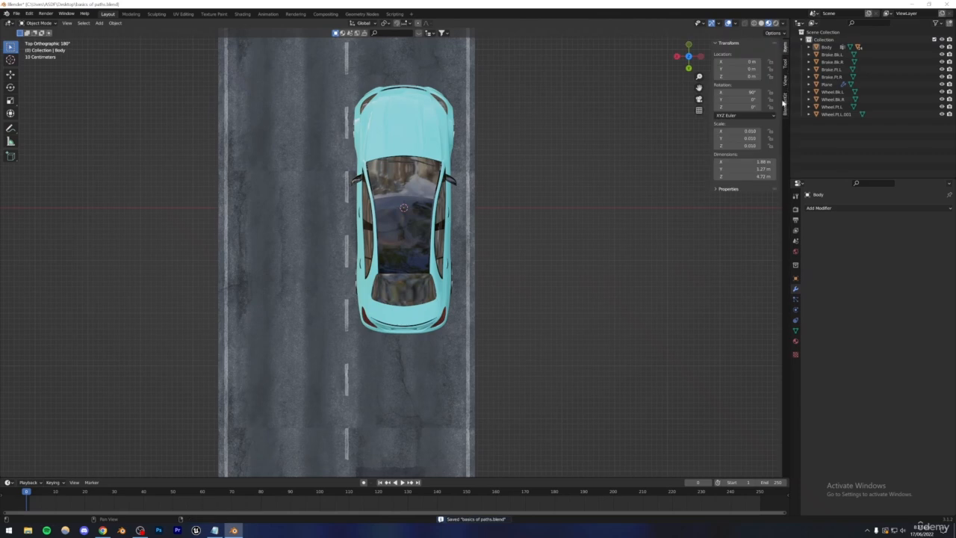
pyautogui.click(785, 104)
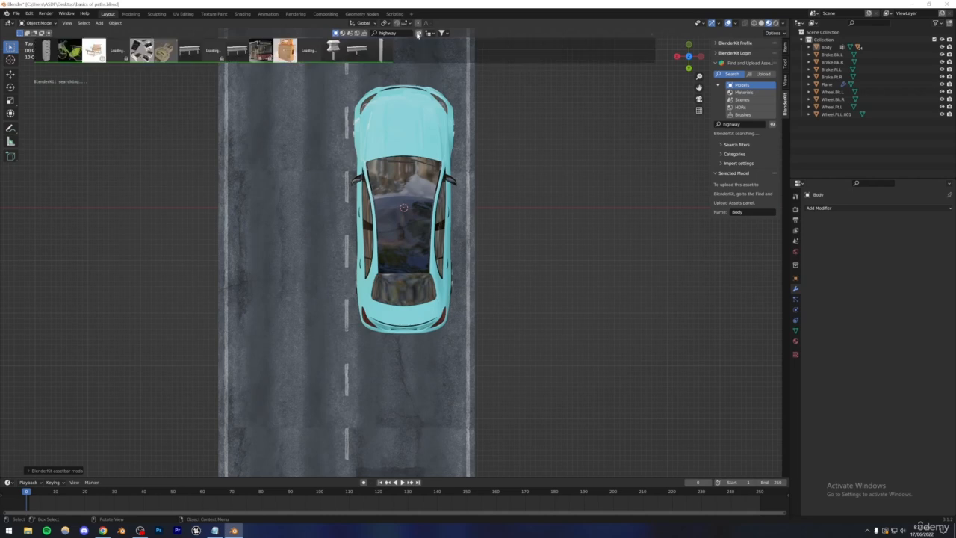
pyautogui.moveTo(196, 56)
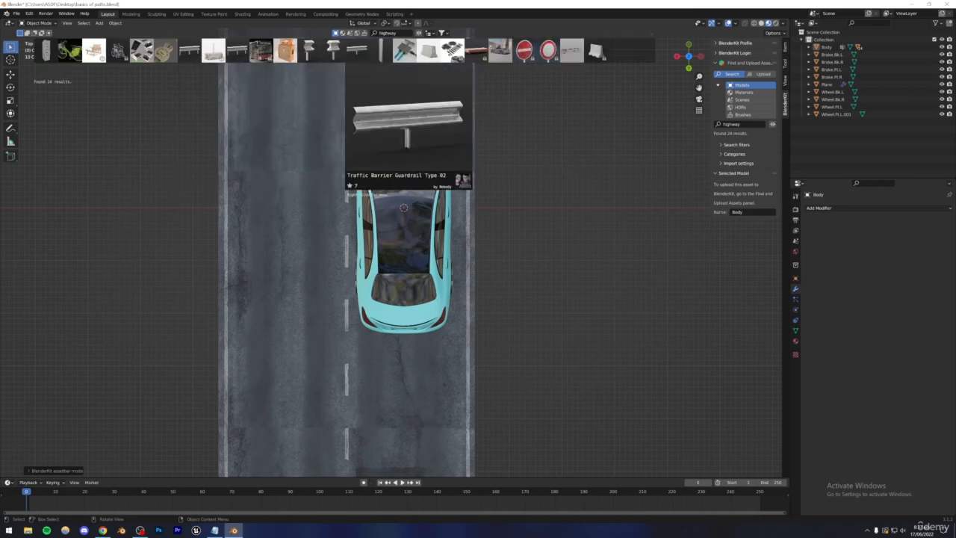
pyautogui.moveTo(404, 207); pyautogui.dragTo(404, 210)
# Step: Select the imported guardrail through its collection and move it out of the car to the opposite edge of the road
pyautogui.moveTo(404, 210); pyautogui.dragTo(456, 179, button='middle')
pyautogui.click(834, 55)
pyautogui.rightClick(828, 49)
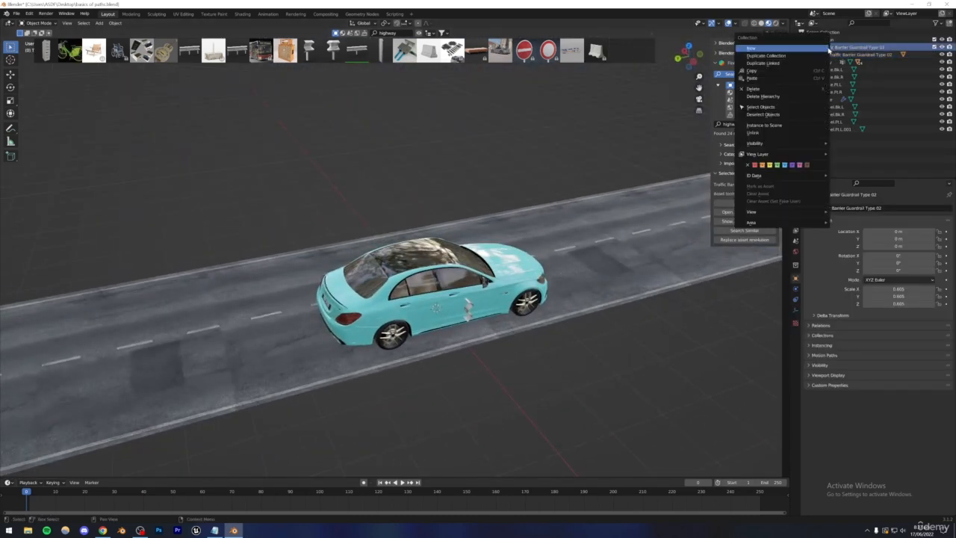
pyautogui.click(760, 106)
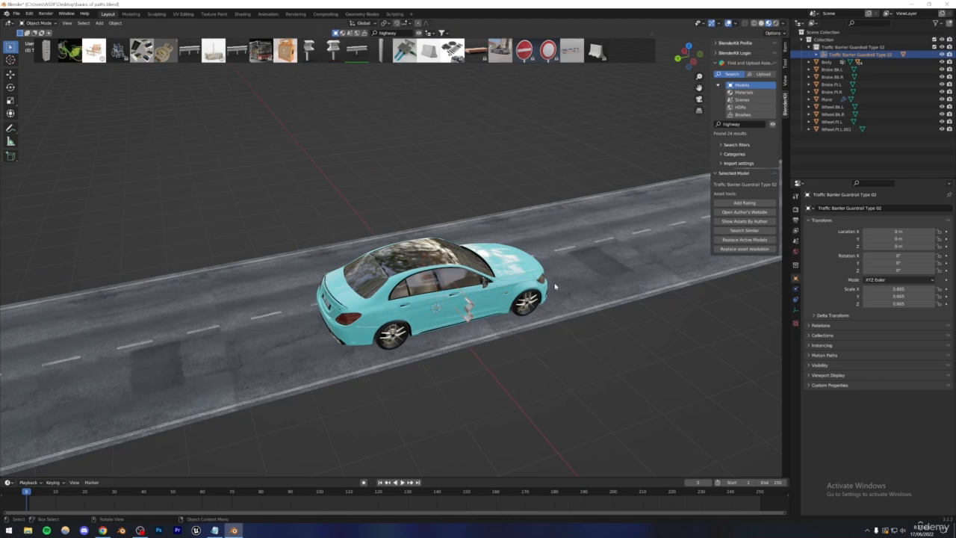
pyautogui.press('g')
pyautogui.click(273, 248)
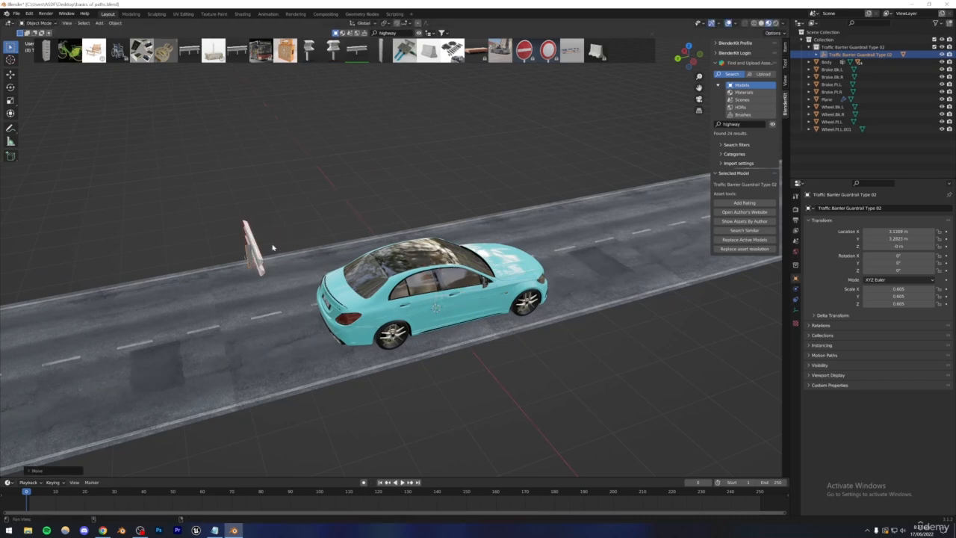
# Step: Rotate the guardrail to -90° about Z and position it along the road's edge at the rear end of the road
pyautogui.moveTo(273, 248); pyautogui.dragTo(478, 299, button='middle')
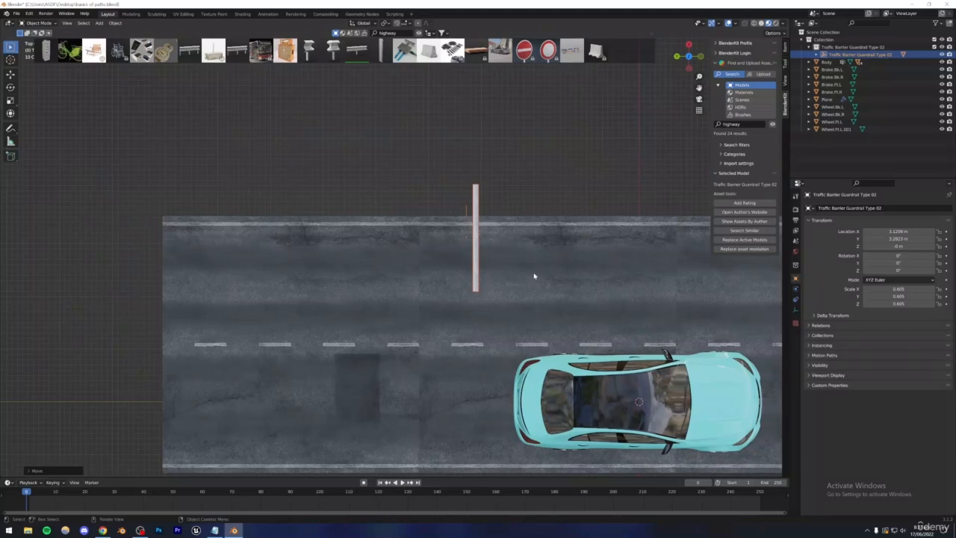
pyautogui.press('g')
pyautogui.click(226, 269)
pyautogui.press('r')
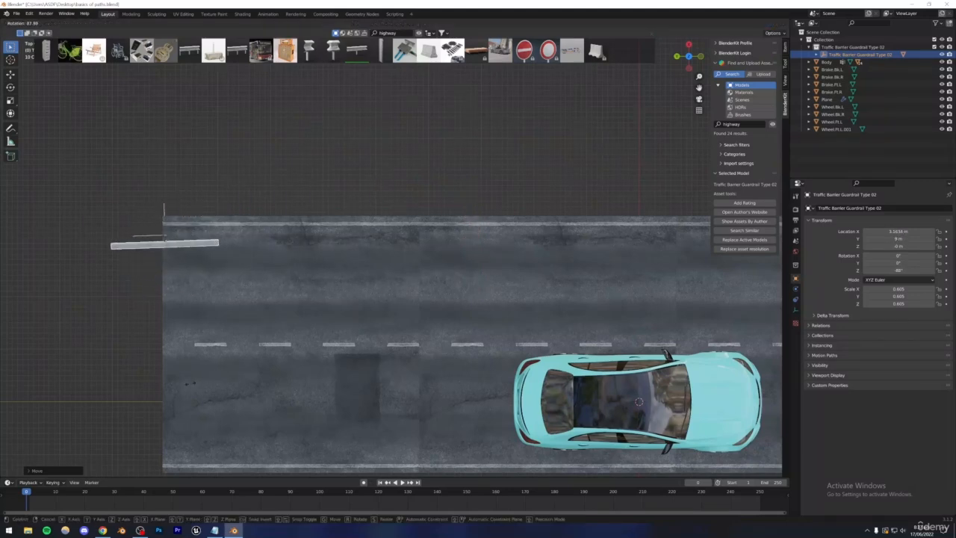
pyautogui.click(191, 385)
pyautogui.press('g')
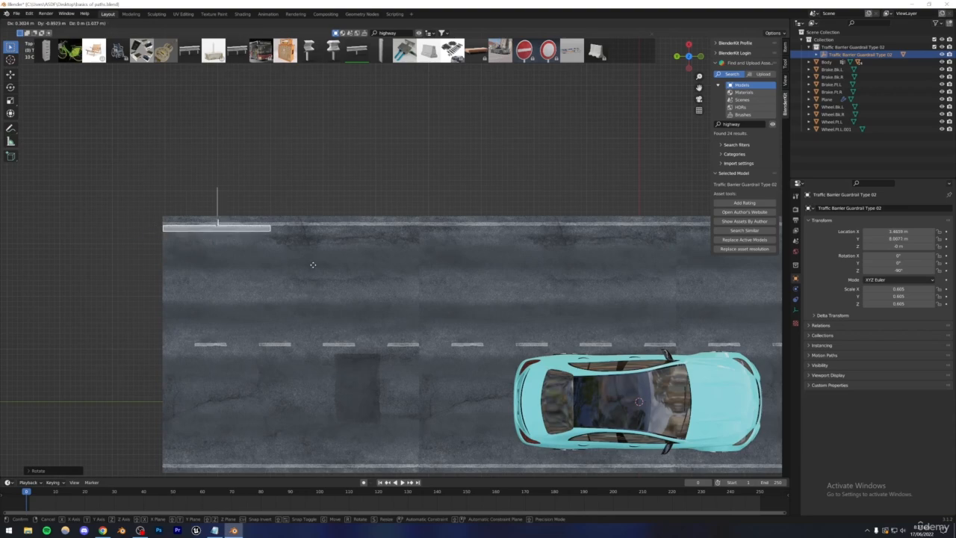
pyautogui.click(316, 264)
# Step: Add an Array modifier to the guardrail mesh and set its relative offset X factor to 0
pyautogui.moveTo(292, 311); pyautogui.dragTo(346, 288, button='middle')
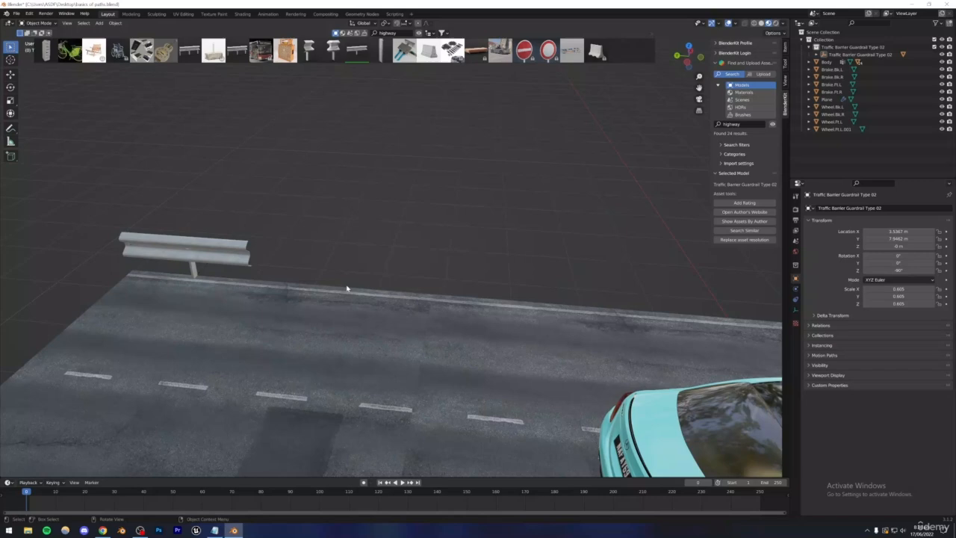
pyautogui.click(218, 258)
pyautogui.click(821, 208)
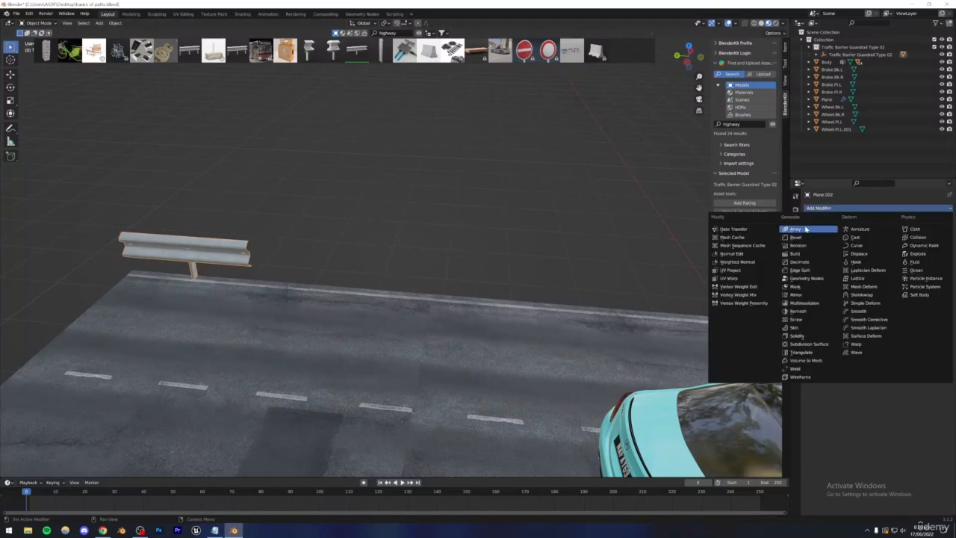
pyautogui.click(805, 229)
pyautogui.moveTo(448, 314); pyautogui.dragTo(365, 306, button='middle')
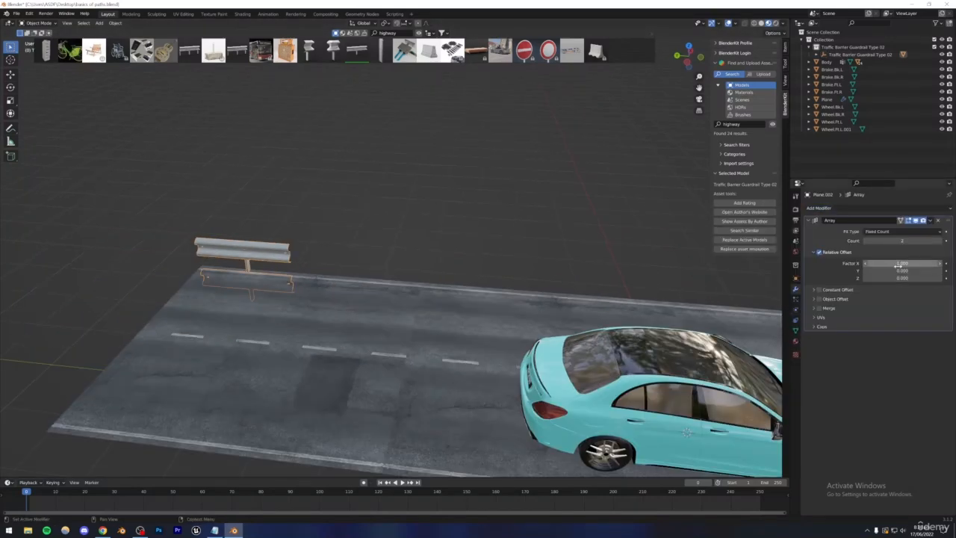
pyautogui.click(897, 264)
pyautogui.write('0')
pyautogui.press('Return')
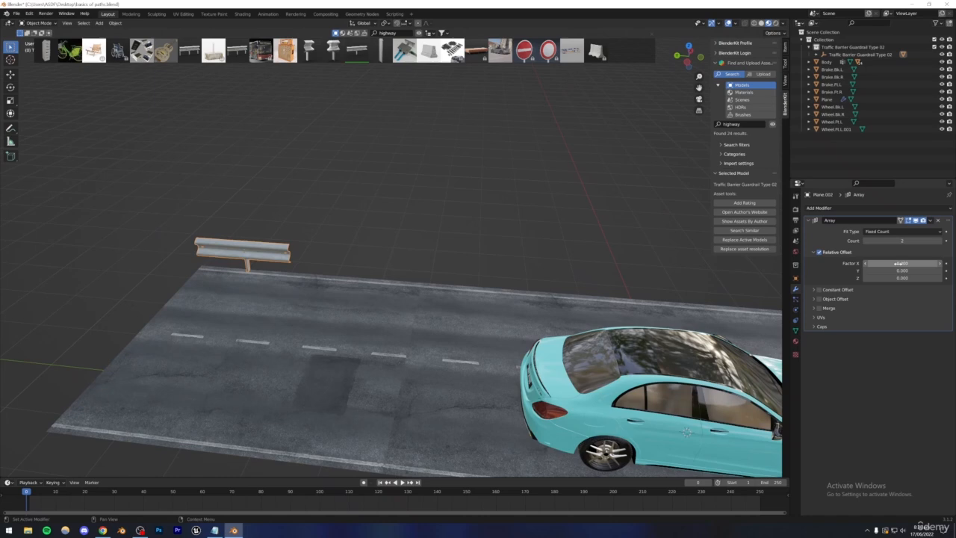
# Step: Set the guardrail array's relative offset Y factor to 1 so the copies line up end to end along the road
pyautogui.click(940, 271)
pyautogui.click(940, 271)
pyautogui.click(940, 271)
pyautogui.click(940, 271)
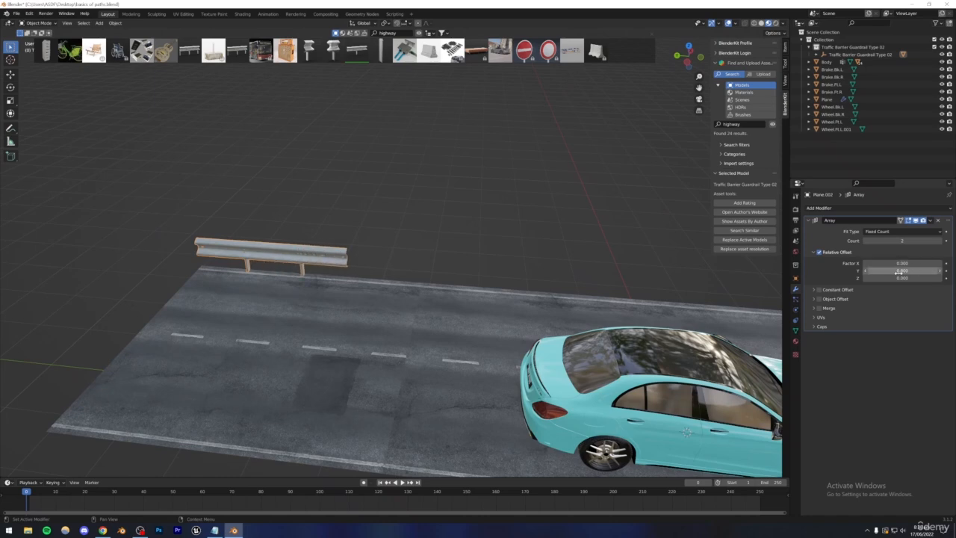
pyautogui.click(907, 271)
pyautogui.write('1')
pyautogui.press('Return')
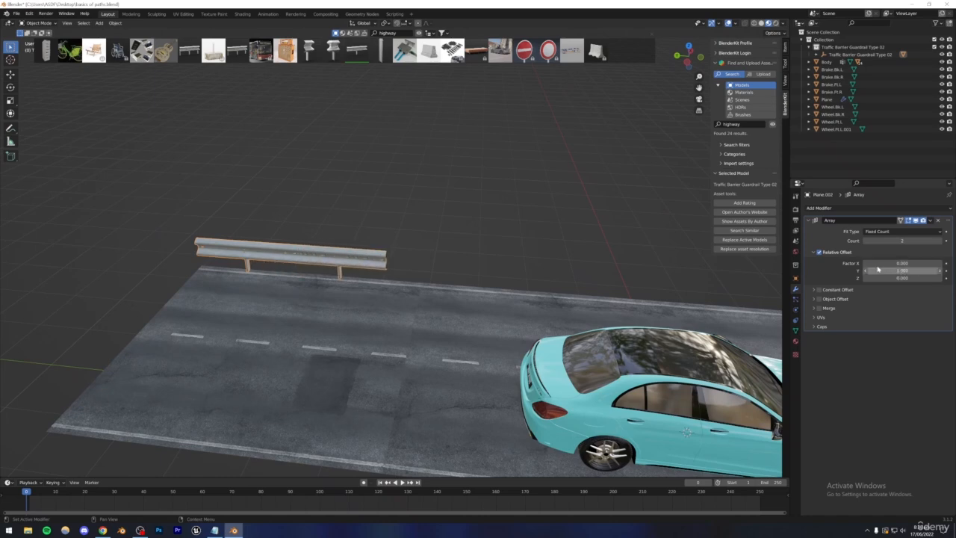
# Step: Set the guardrail's array count to 20 and check how far it reaches along the road
pyautogui.doubleClick(899, 240)
pyautogui.press('BackSpace')
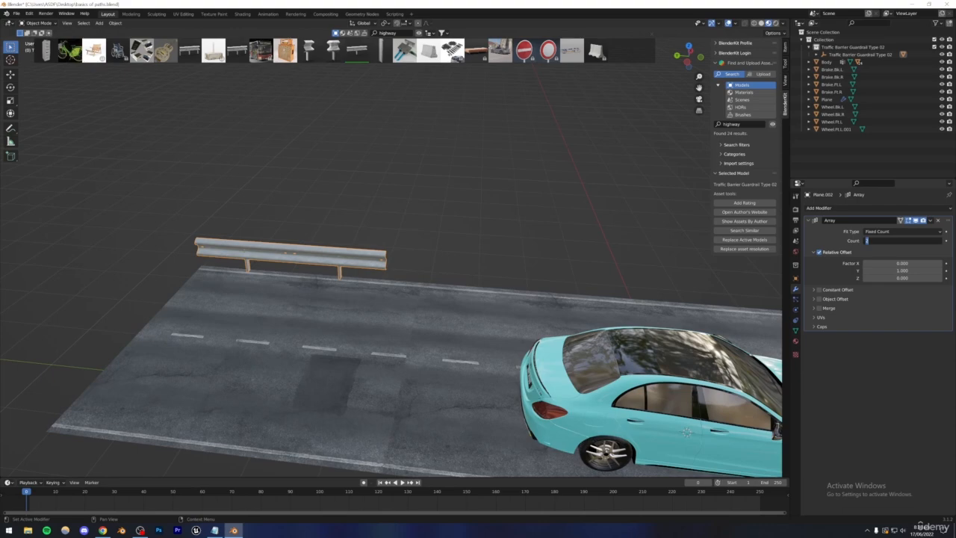
pyautogui.write('20')
pyautogui.press('Return')
pyautogui.moveTo(670, 230); pyautogui.dragTo(340, 329, button='middle')
pyautogui.keyDown('shift'); pyautogui.moveTo(533, 235); pyautogui.dragTo(252, 422, button='middle'); pyautogui.keyUp('shift')
pyautogui.scroll(-3, 460, 341)
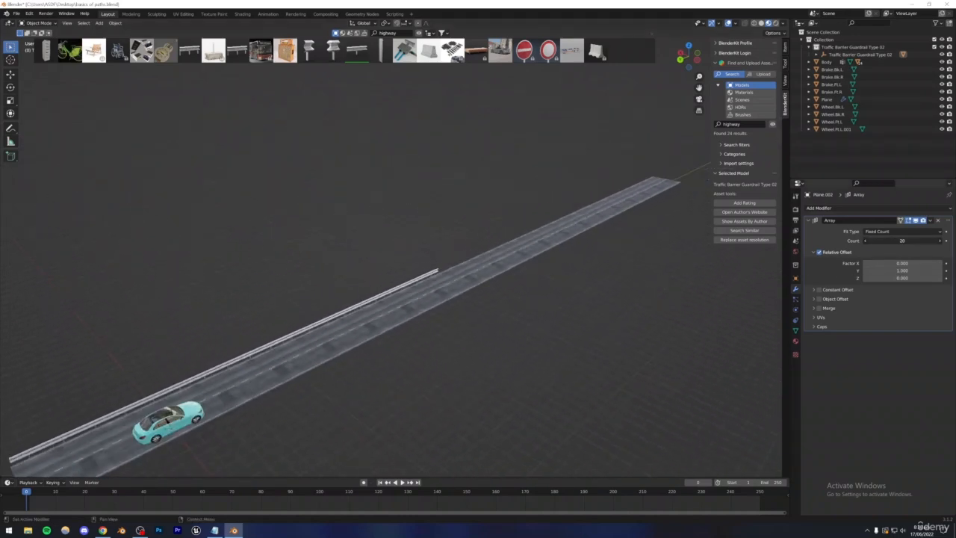
# Step: Raise the guardrail's array count to 40 and save the file
pyautogui.press('Return')
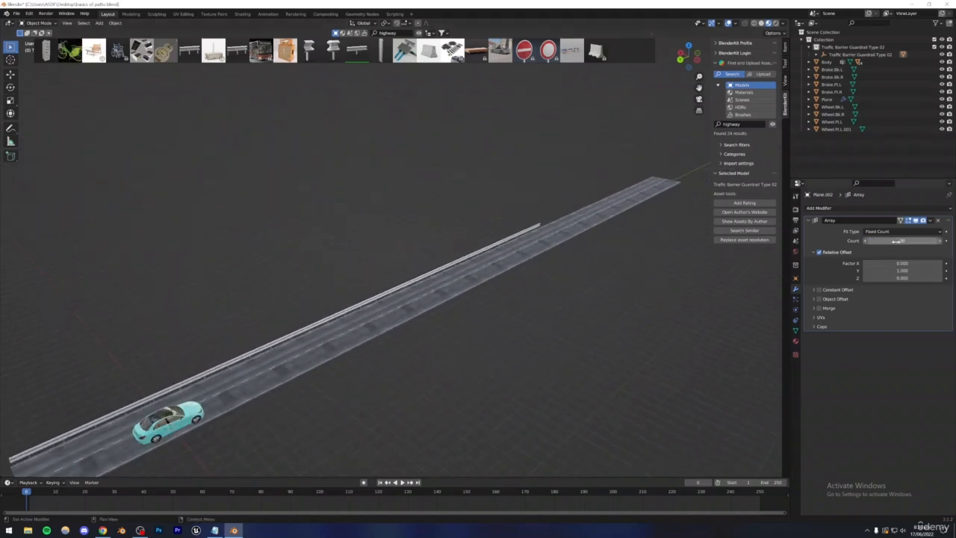
pyautogui.click(896, 240)
pyautogui.write('40')
pyautogui.press('Return')
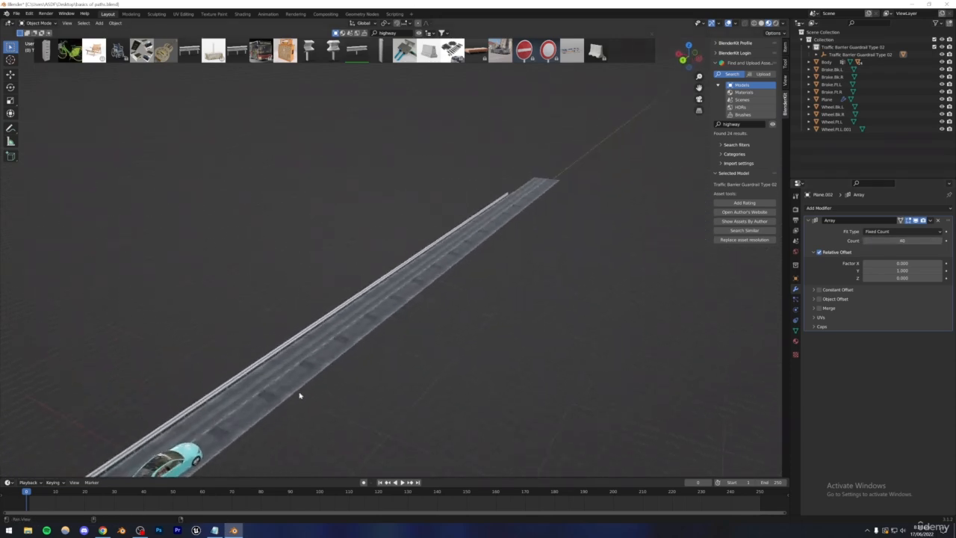
pyautogui.keyDown('shift'); pyautogui.moveTo(299, 395); pyautogui.dragTo(524, 137, button='middle'); pyautogui.keyUp('shift')
pyautogui.scroll(6, 453, 211)
pyautogui.hotkey('ctrl', 's')
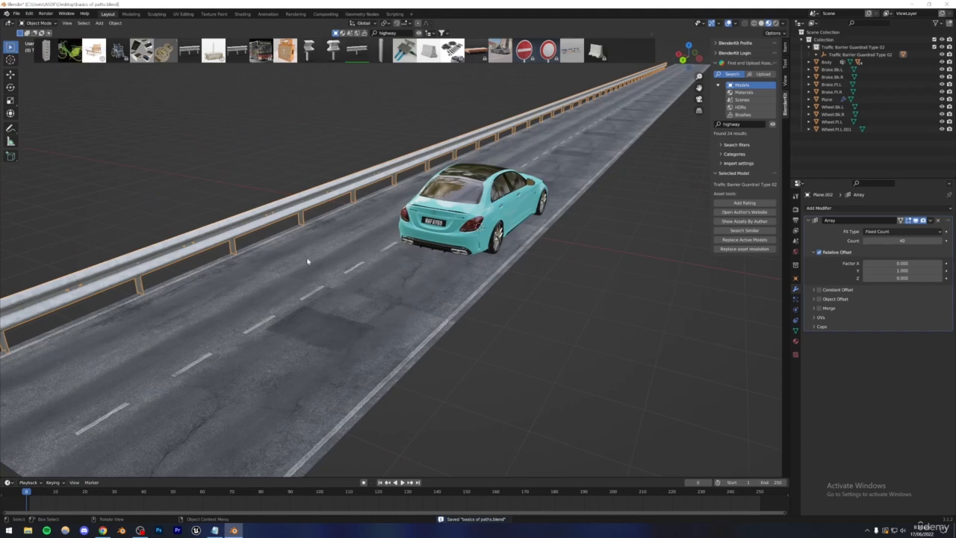
# Step: Add a Mirror modifier to the guardrail with the road plane as mirror object, mirroring on the Y axis only
pyautogui.click(820, 208)
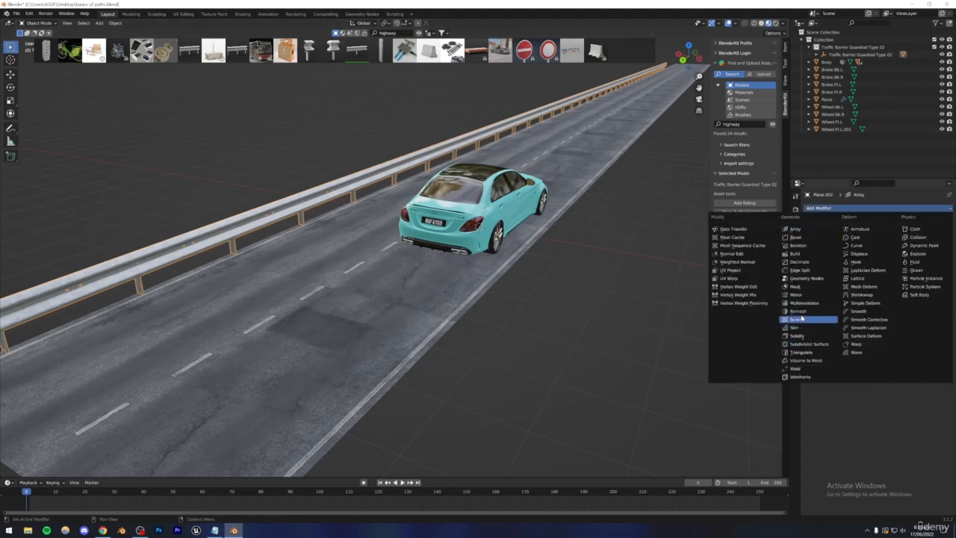
pyautogui.click(783, 295)
pyautogui.moveTo(448, 284); pyautogui.dragTo(402, 274, button='middle')
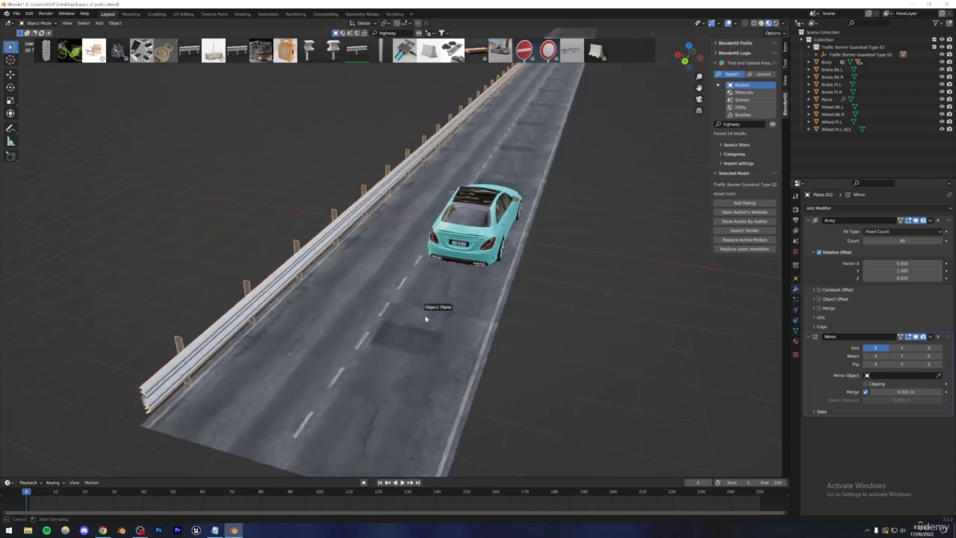
pyautogui.click(531, 324)
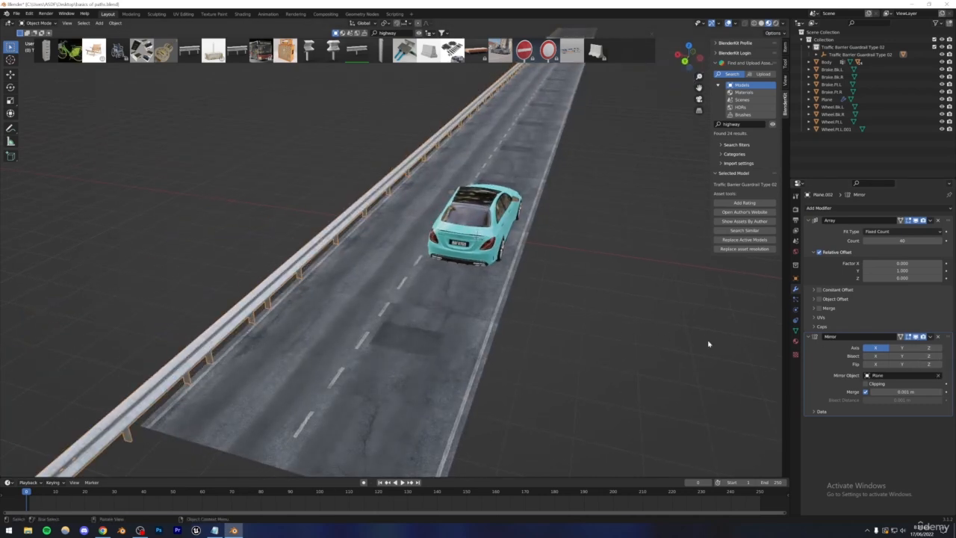
pyautogui.click(876, 348)
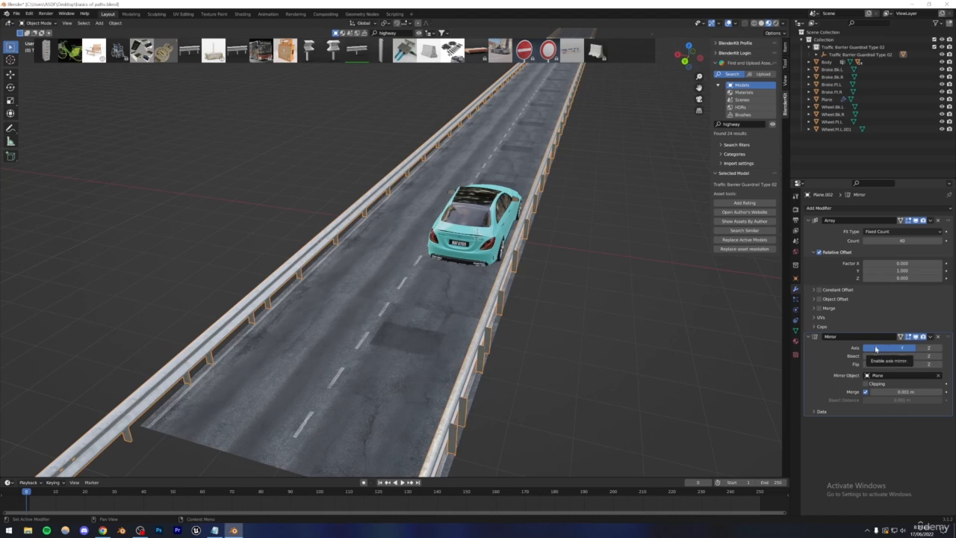
# Step: Move the mirrored guardrails slightly inward along the X axis onto the road's edges and save the file
pyautogui.moveTo(580, 315); pyautogui.dragTo(592, 264, button='middle')
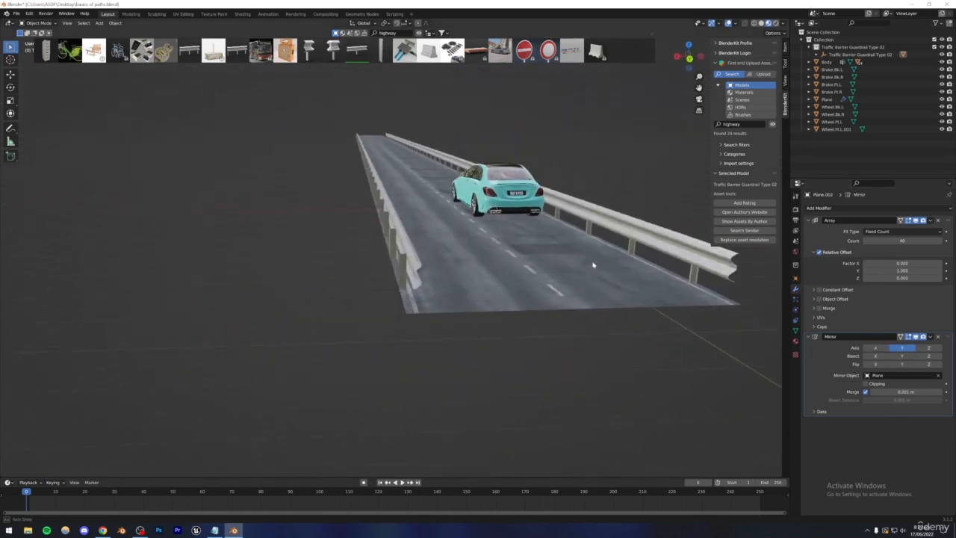
pyautogui.scroll(5, 453, 312)
pyautogui.moveTo(453, 312); pyautogui.dragTo(440, 315, button='middle')
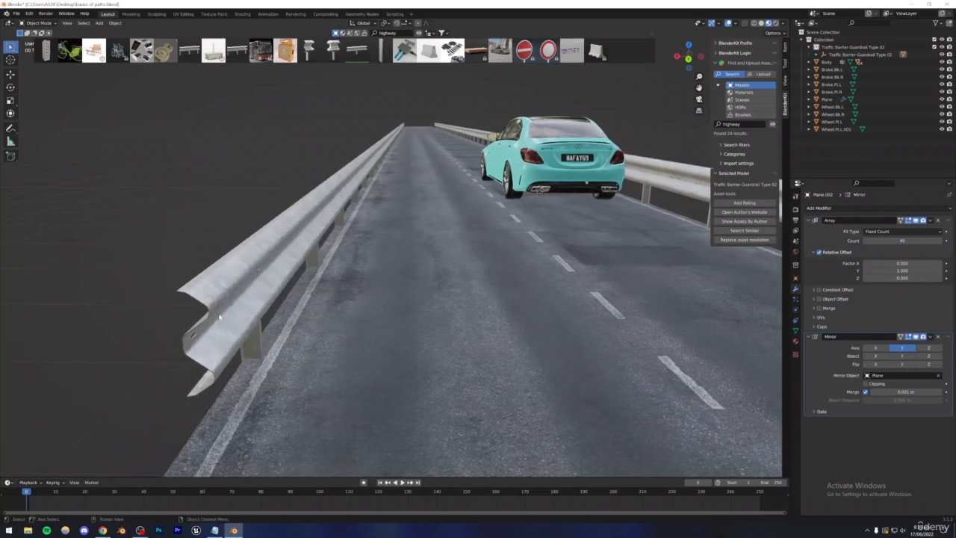
pyautogui.press('g')
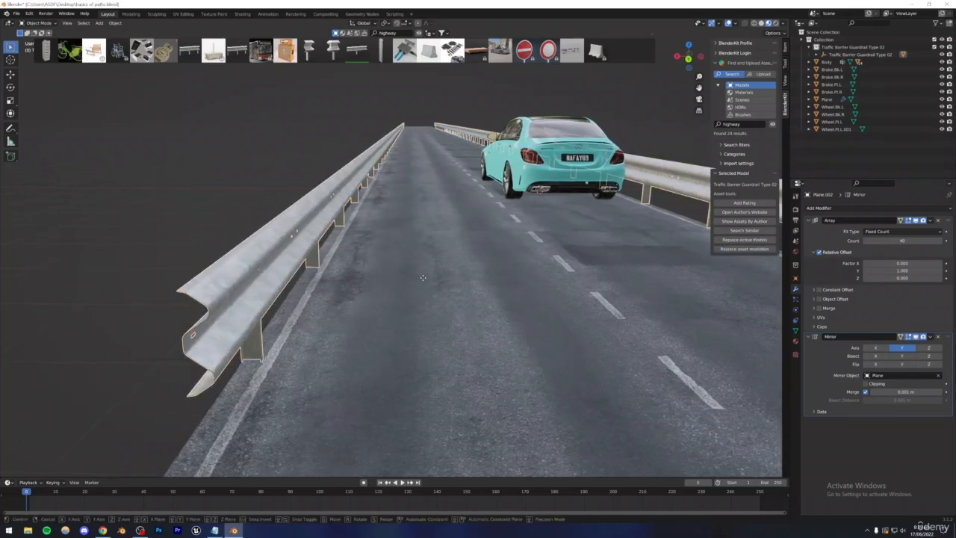
pyautogui.press('x')
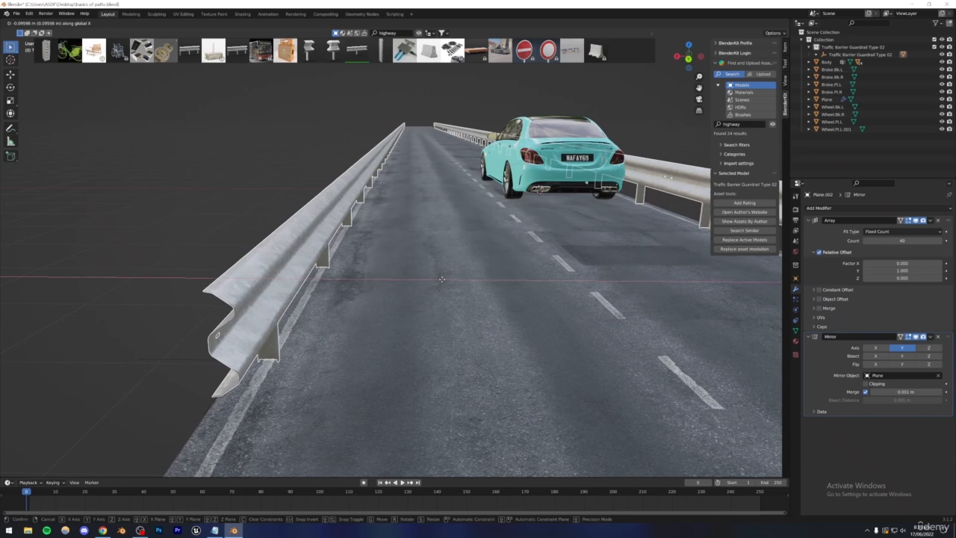
pyautogui.click(186, 207)
pyautogui.hotkey('ctrl', 's')
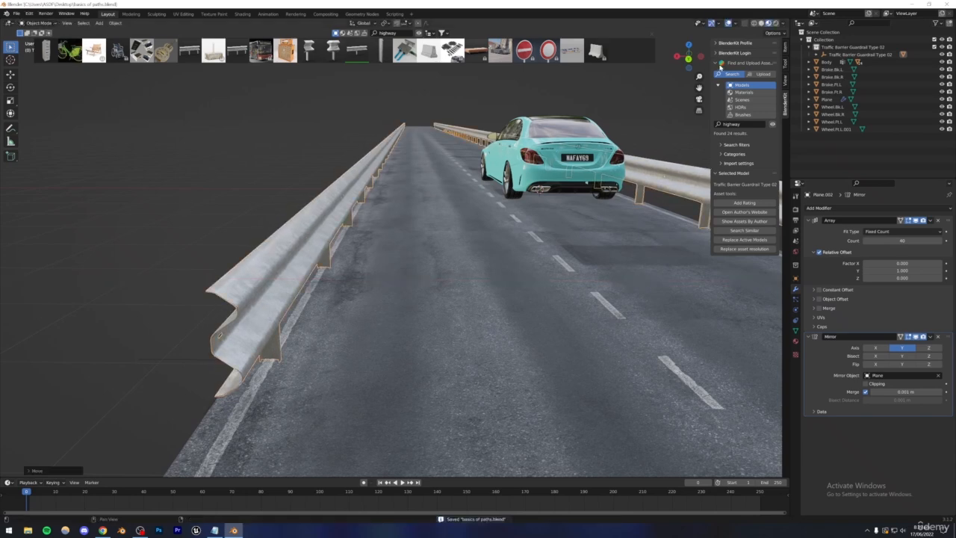
# Step: Switch the viewport to Solid shading with the whole road in view
pyautogui.click(761, 24)
pyautogui.scroll(-8, 286, 214)
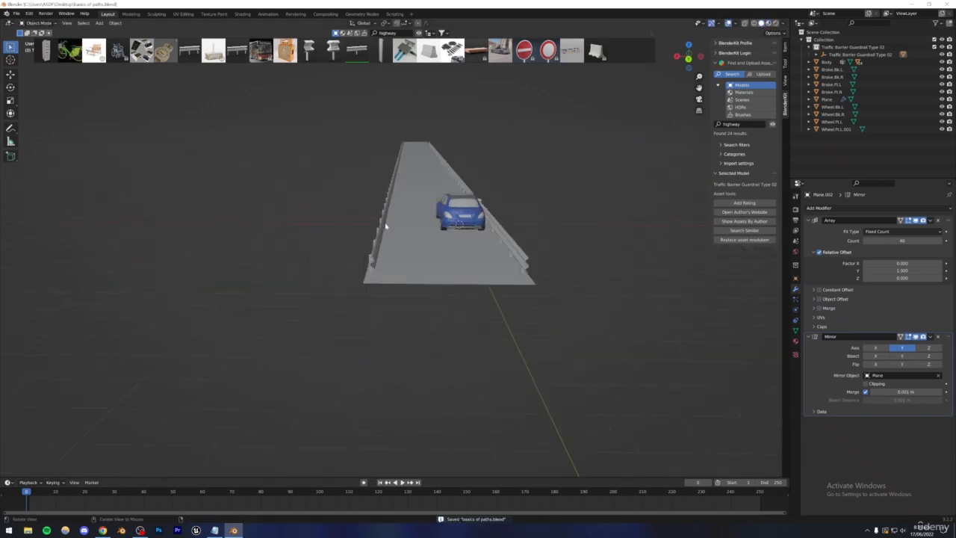
# Step: Scale both rows of guardrails down uniformly to about 0.8 of their size
pyautogui.scroll(5, 412, 250)
pyautogui.moveTo(412, 249); pyautogui.dragTo(402, 251, button='middle')
pyautogui.click(467, 223)
pyautogui.keyDown('shift'); pyautogui.moveTo(522, 209); pyautogui.dragTo(461, 231, button='middle'); pyautogui.keyUp('shift')
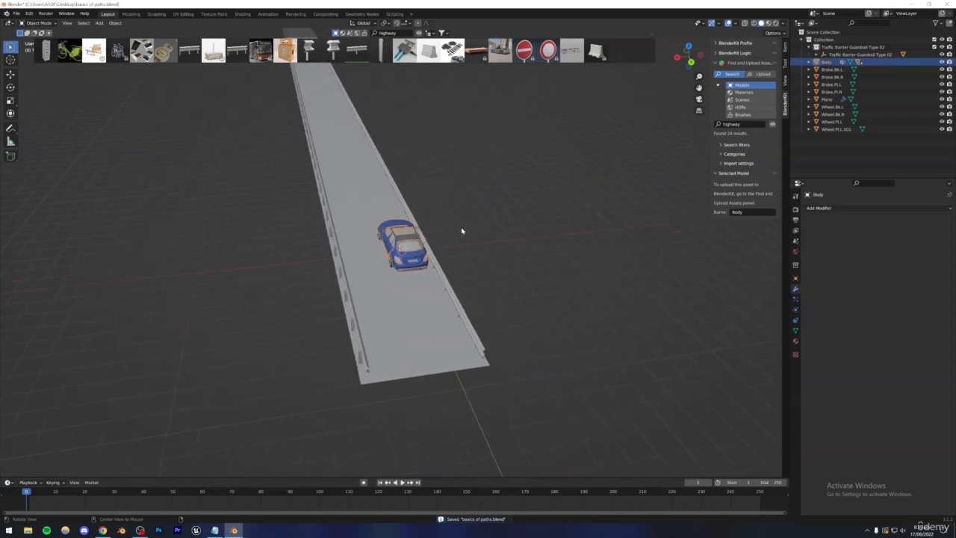
pyautogui.scroll(4, 419, 250)
pyautogui.scroll(3, 419, 249)
pyautogui.click(631, 168)
pyautogui.moveTo(419, 270); pyautogui.dragTo(461, 264, button='middle')
pyautogui.click(246, 288)
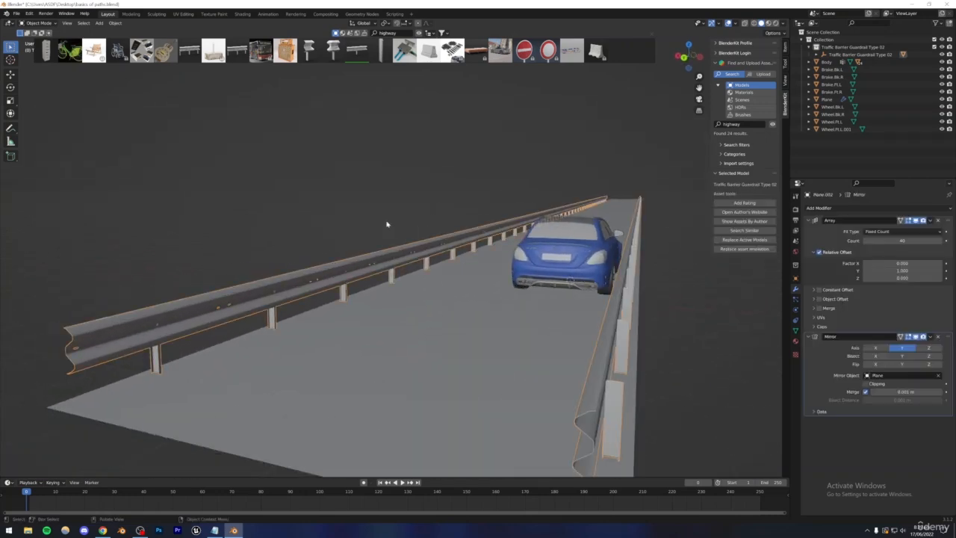
pyautogui.press('s')
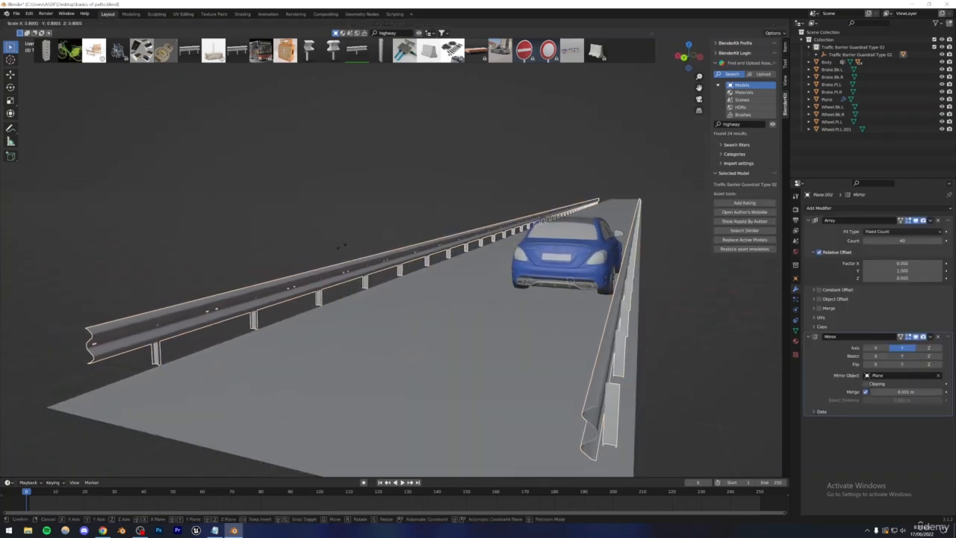
pyautogui.click(344, 247)
# Step: Lower the guardrails along the Z axis by about 0.12 m onto the road surface and save the file
pyautogui.moveTo(343, 247); pyautogui.dragTo(399, 276, button='middle')
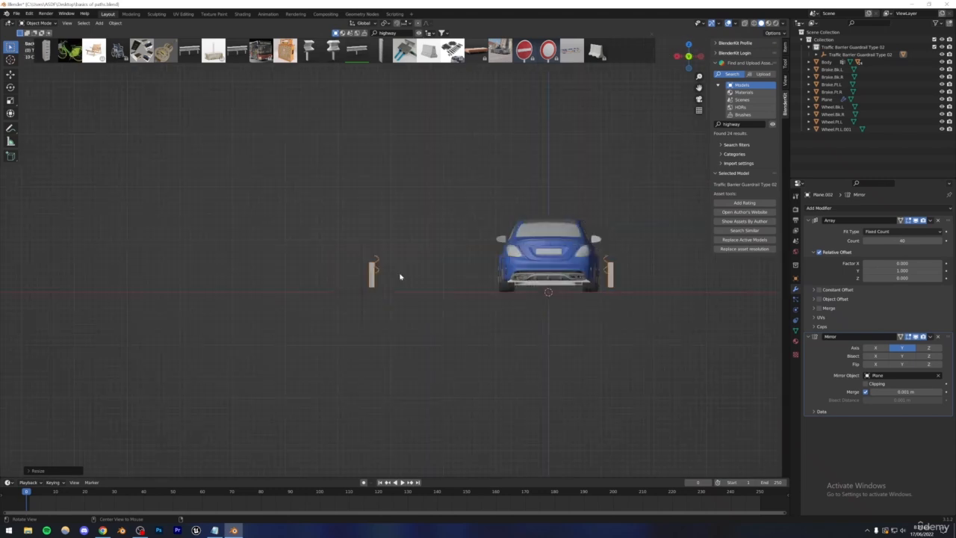
pyautogui.press('g')
pyautogui.press('z')
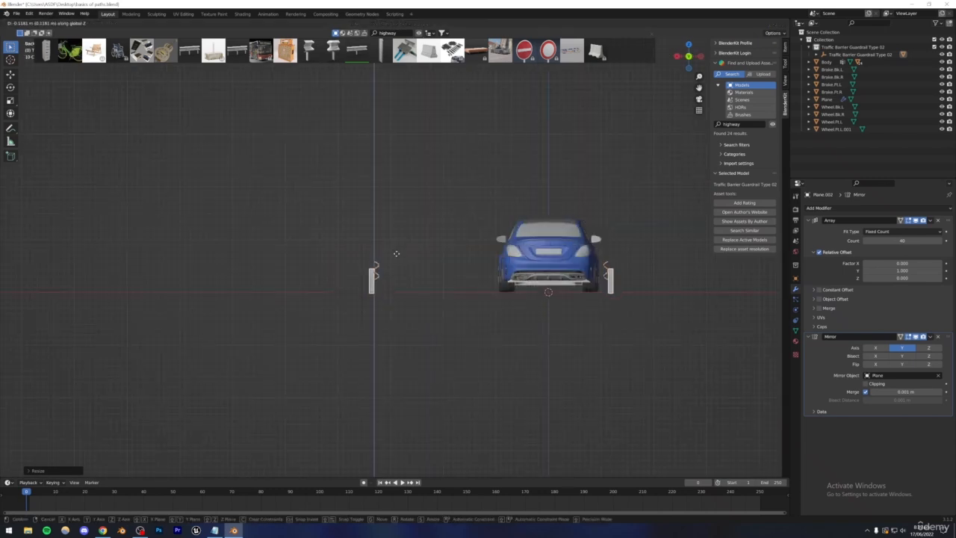
pyautogui.click(396, 254)
pyautogui.moveTo(401, 237); pyautogui.dragTo(426, 276, button='middle')
pyautogui.moveTo(434, 274); pyautogui.dragTo(423, 274, button='middle')
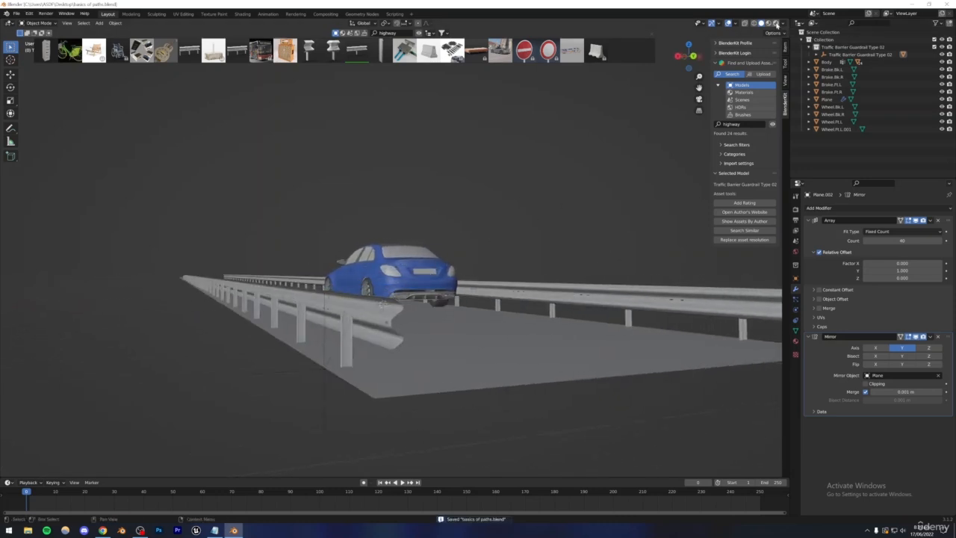
# Step: Preview the scene in Rendered shading, set the render engine to Cycles with GPU Compute as device, and save the file
pyautogui.click(776, 23)
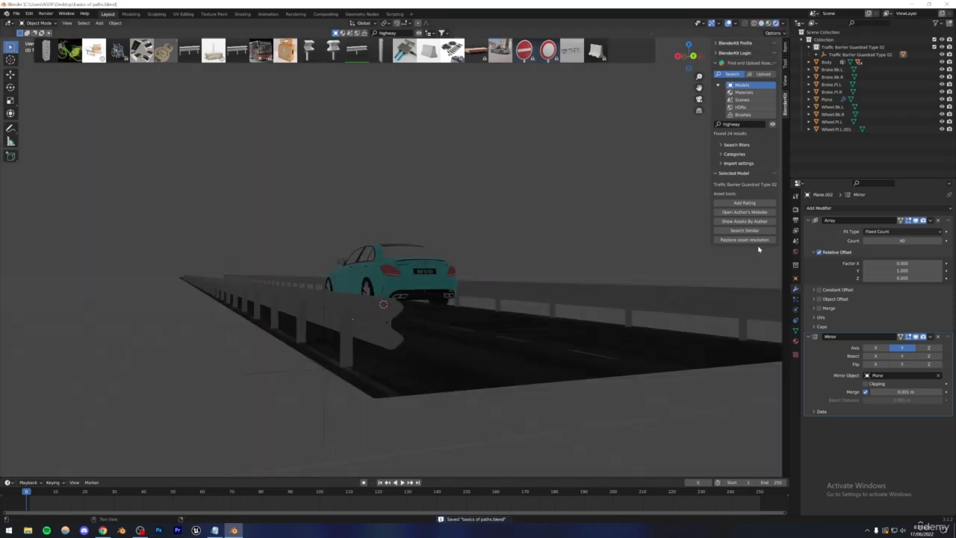
pyautogui.click(796, 210)
pyautogui.click(907, 208)
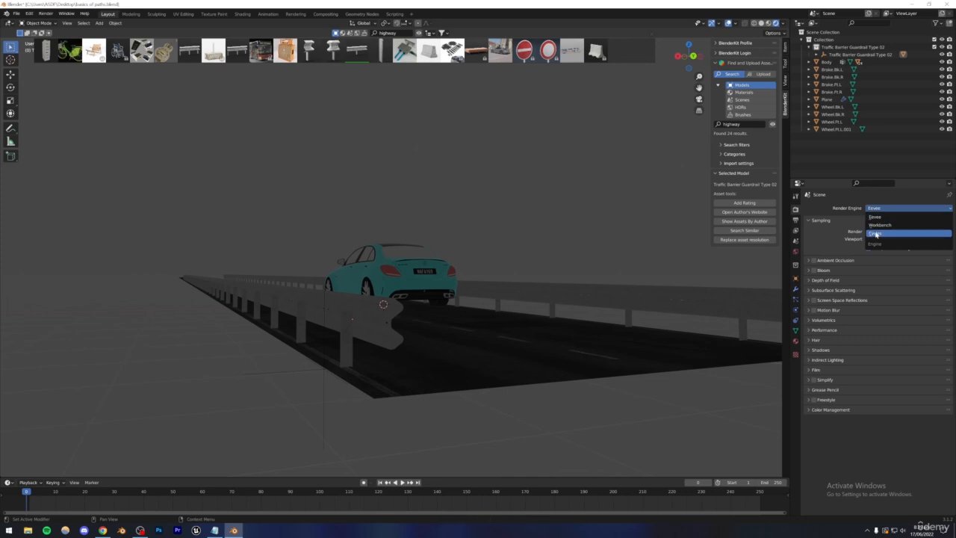
pyautogui.click(875, 234)
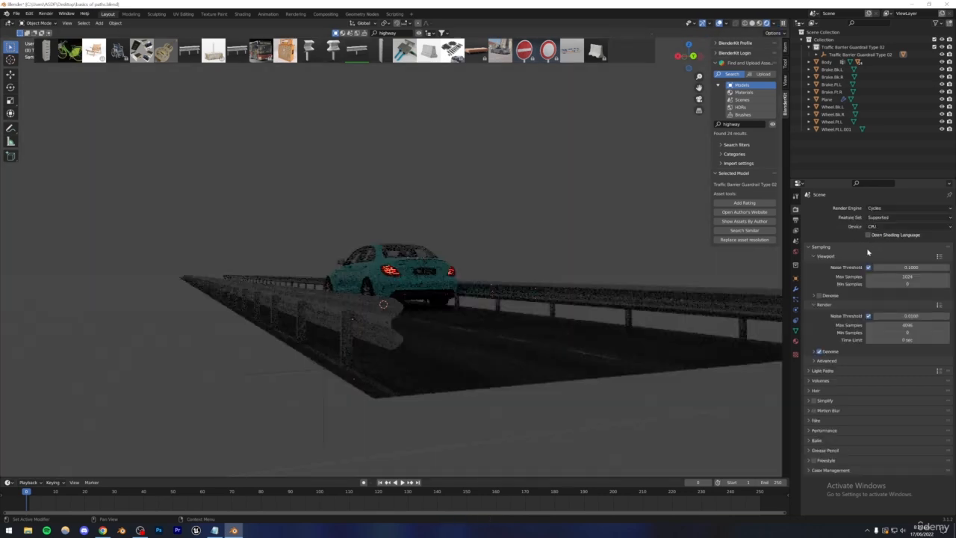
pyautogui.click(881, 227)
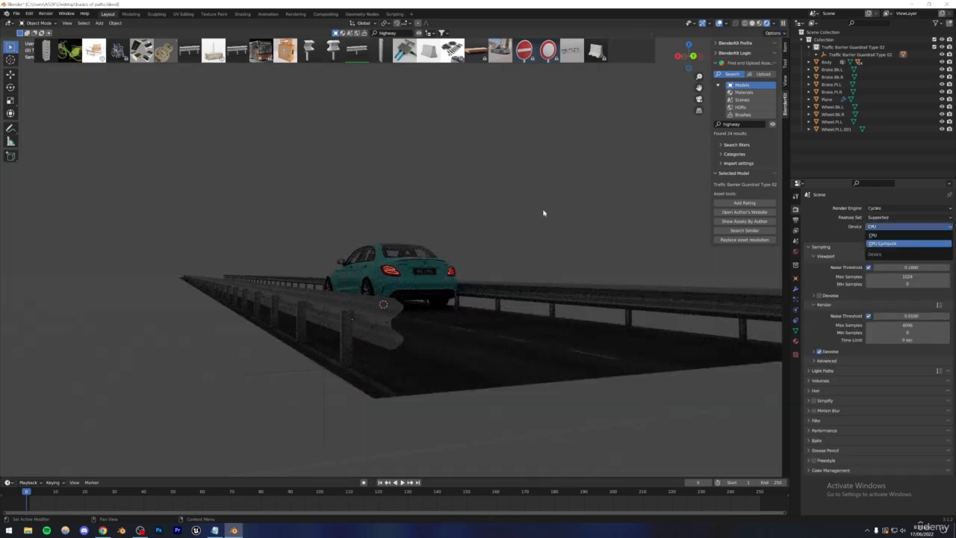
pyautogui.press('Return')
pyautogui.hotkey('ctrl', 's')
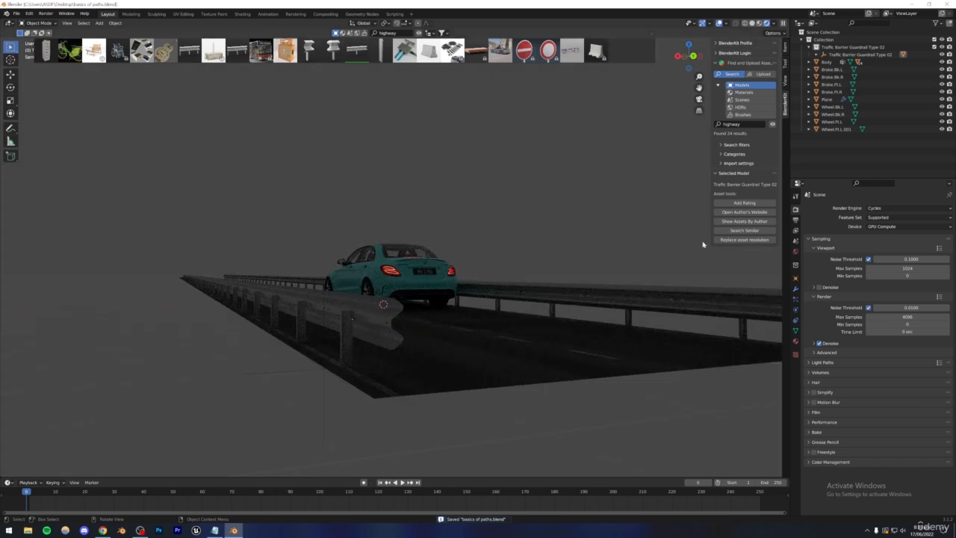
# Step: Give the world background color an Environment Texture using table_mountain_2_4k.exr from the Downloads folder
pyautogui.click(794, 253)
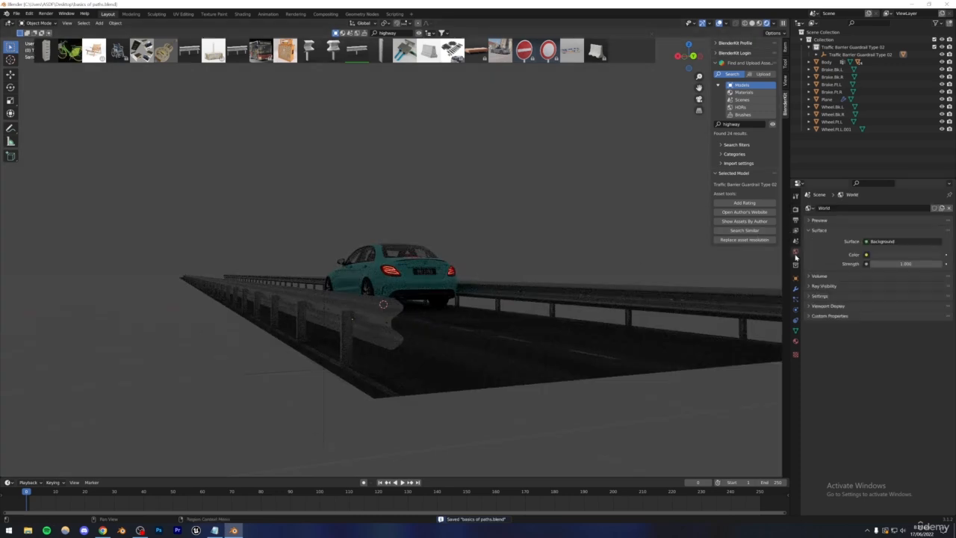
pyautogui.click(866, 255)
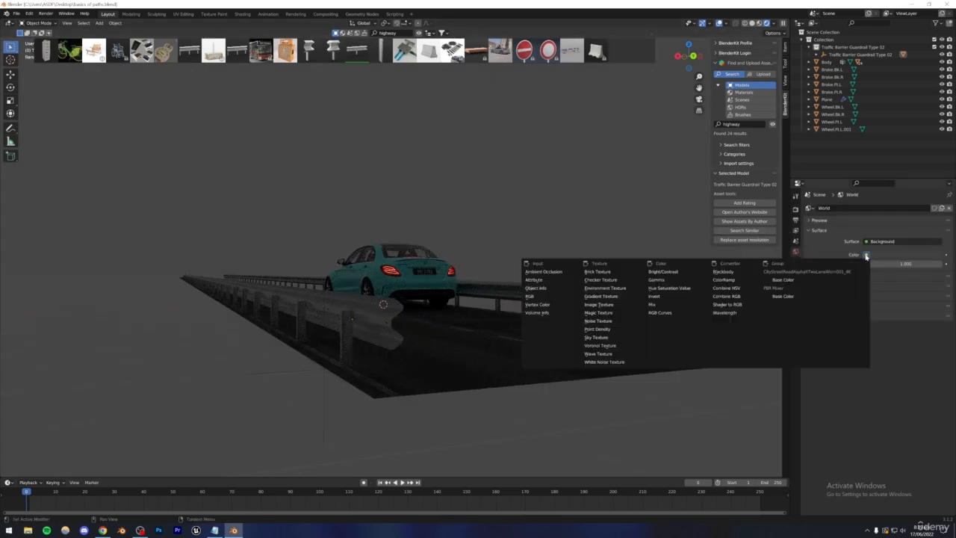
pyautogui.click(605, 288)
pyautogui.click(922, 264)
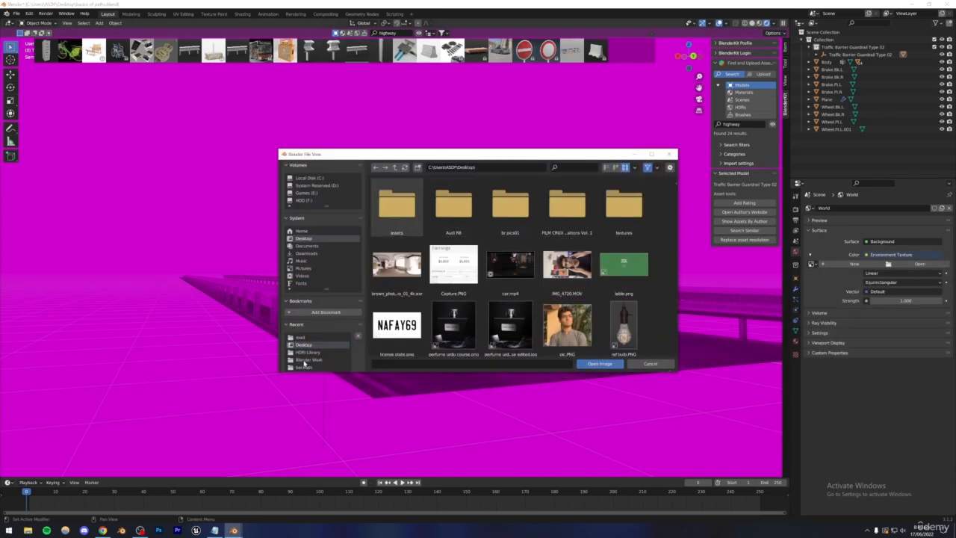
pyautogui.scroll(-3, 314, 351)
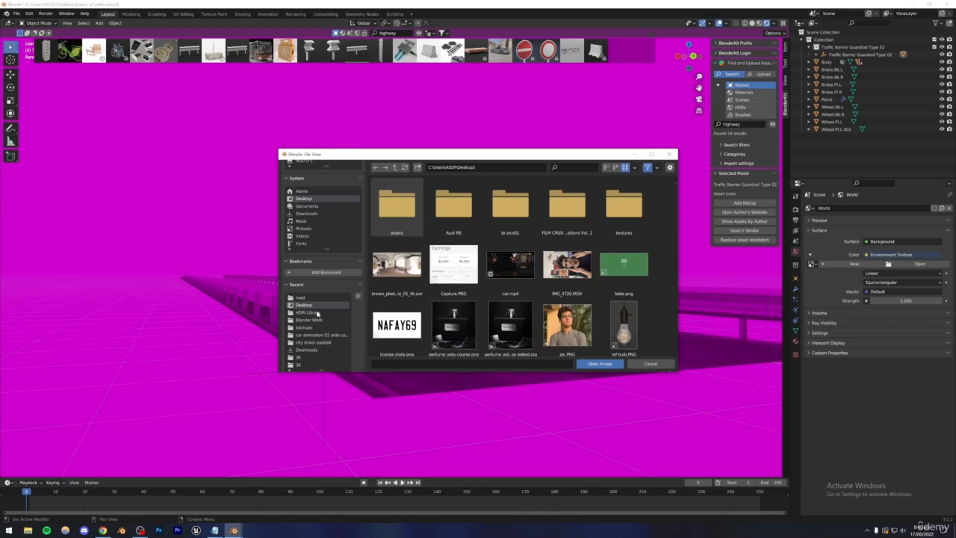
pyautogui.scroll(-1, 317, 314)
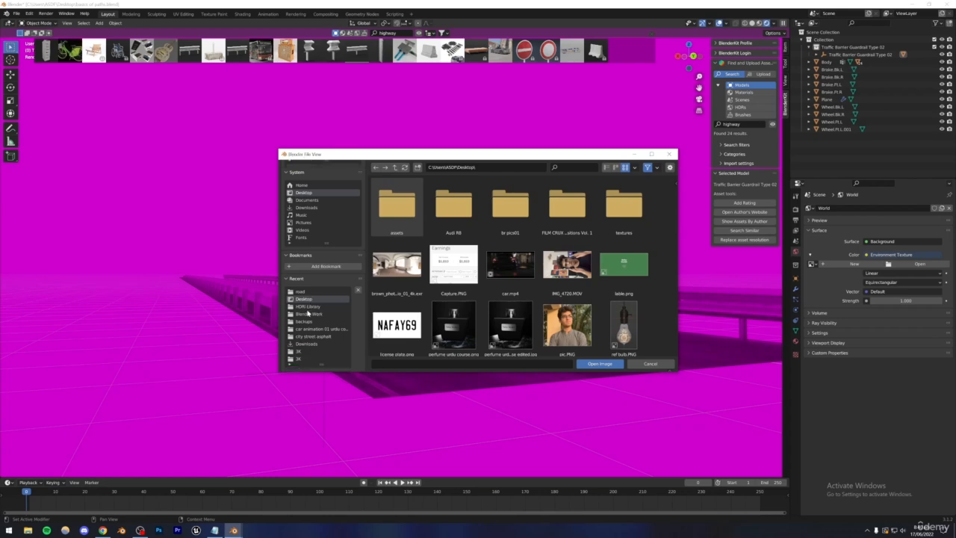
pyautogui.scroll(3, 307, 314)
pyautogui.click(305, 254)
pyautogui.scroll(-5, 518, 261)
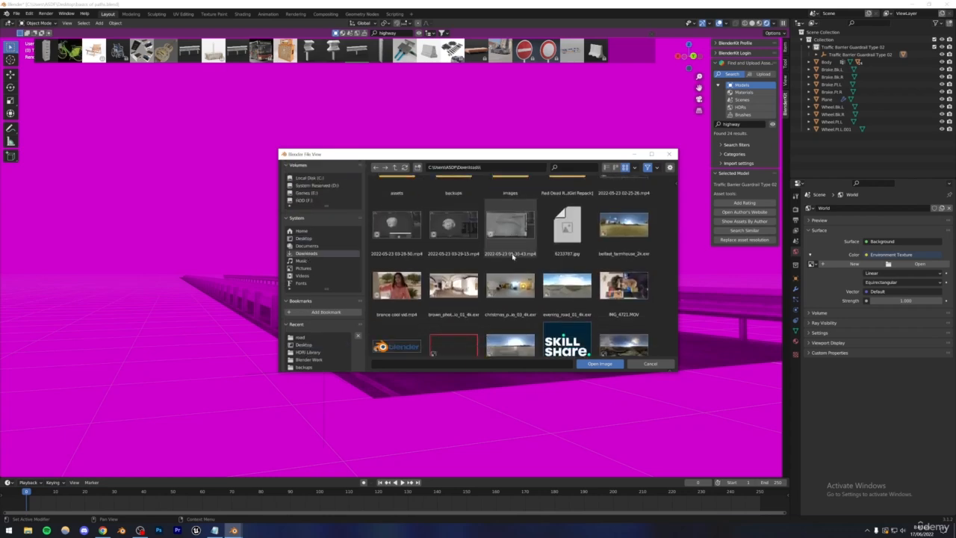
pyautogui.doubleClick(623, 286)
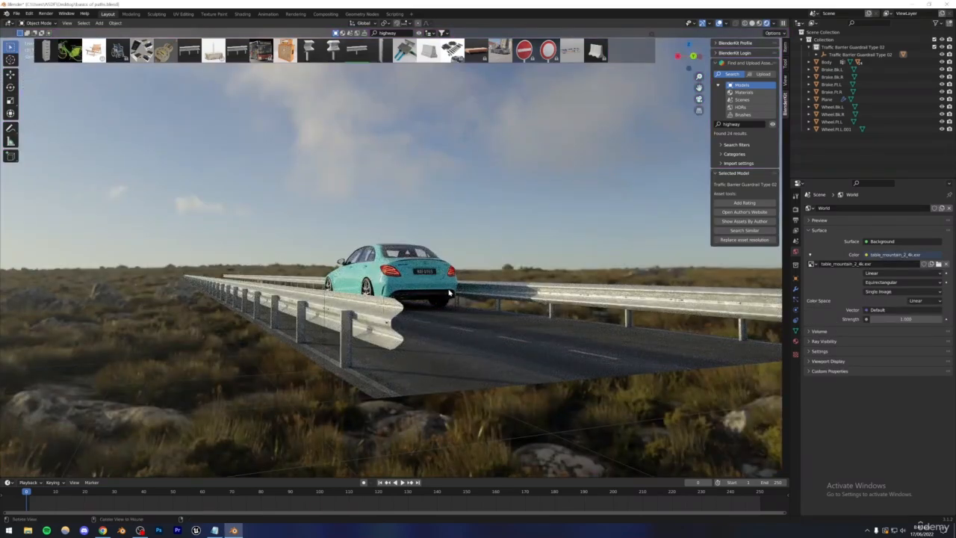
# Step: Select the car body and bring its C-White material's Principled BSDF into view in the Shading workspace, using Rendered viewport shading
pyautogui.moveTo(450, 292)
pyautogui.mouseDown(button='middle')
pyautogui.moveTo(386, 317)
pyautogui.moveTo(304, 305)
pyautogui.moveTo(466, 314)
pyautogui.moveTo(457, 309)
pyautogui.mouseUp(button='middle')
pyautogui.scroll(4, 448, 308)
pyautogui.keyDown('shift'); pyautogui.moveTo(340, 268); pyautogui.dragTo(373, 309, button='middle'); pyautogui.keyUp('shift')
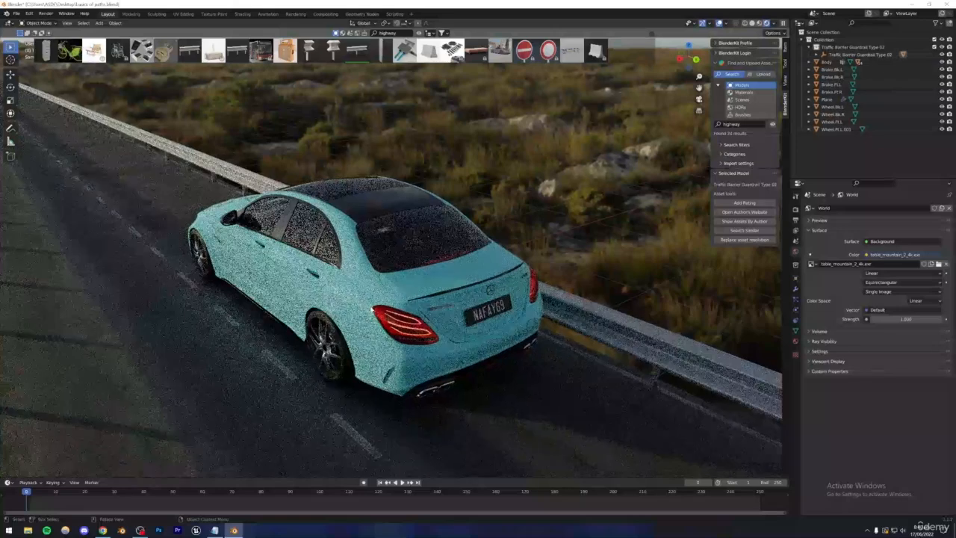
pyautogui.click(243, 14)
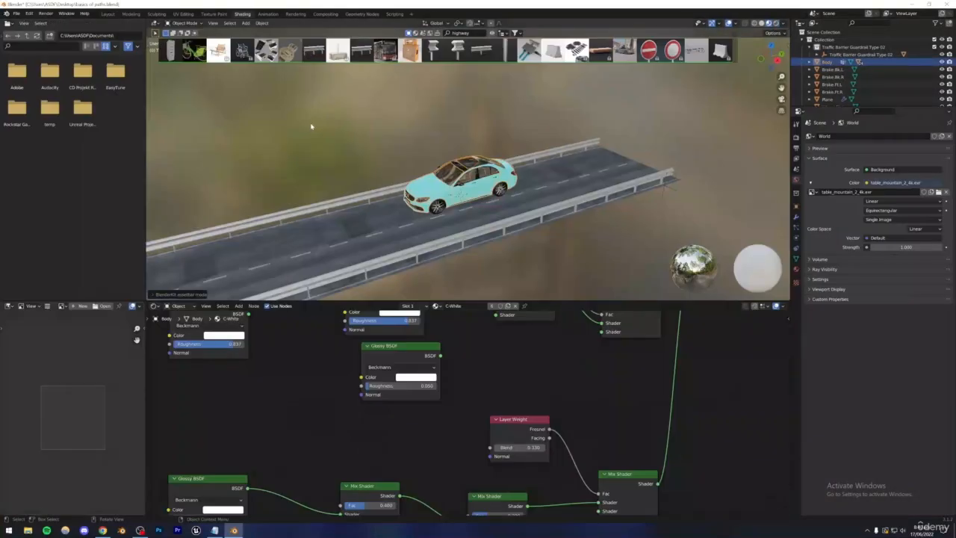
pyautogui.scroll(-8, 470, 388)
pyautogui.moveTo(506, 372); pyautogui.dragTo(324, 420, button='middle')
pyautogui.scroll(3, 497, 421)
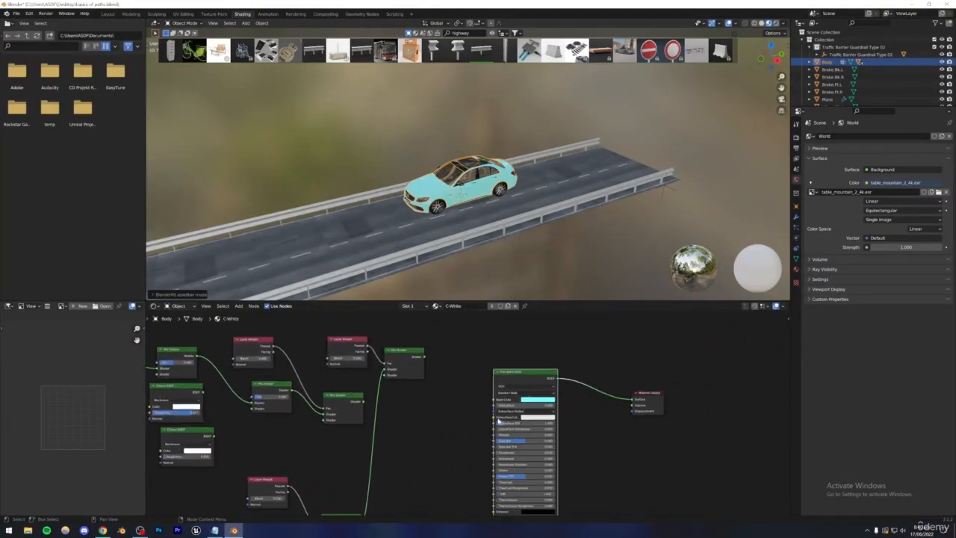
pyautogui.click(539, 401)
pyautogui.scroll(2, 438, 214)
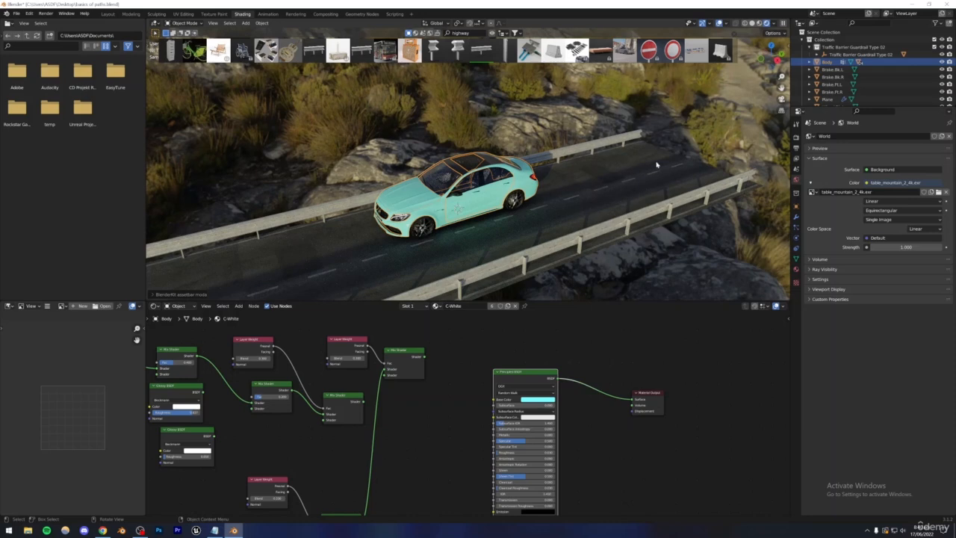
# Step: Hide the viewport overlays and change the car body's Principled BSDF base color to orange
pyautogui.click(538, 400)
pyautogui.moveTo(568, 349); pyautogui.dragTo(568, 362)
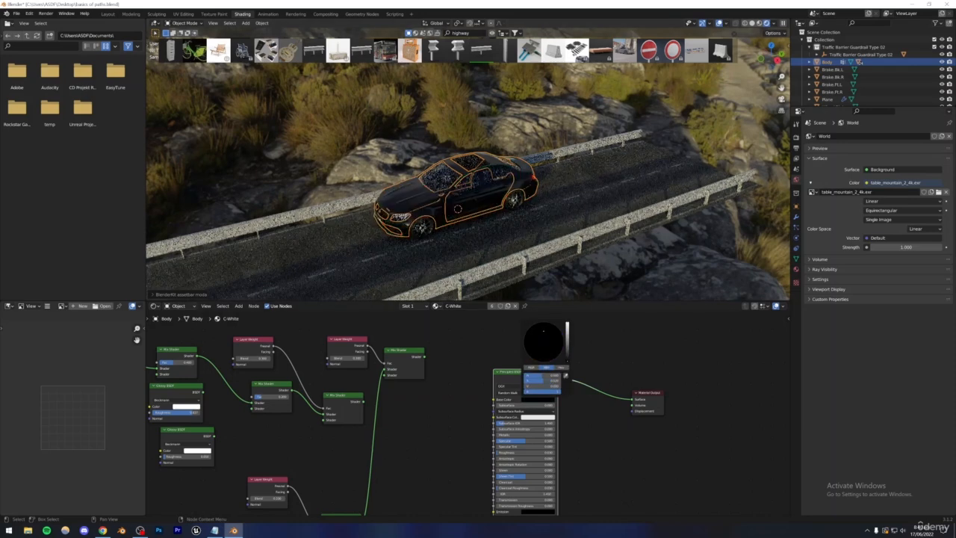
pyautogui.click(719, 23)
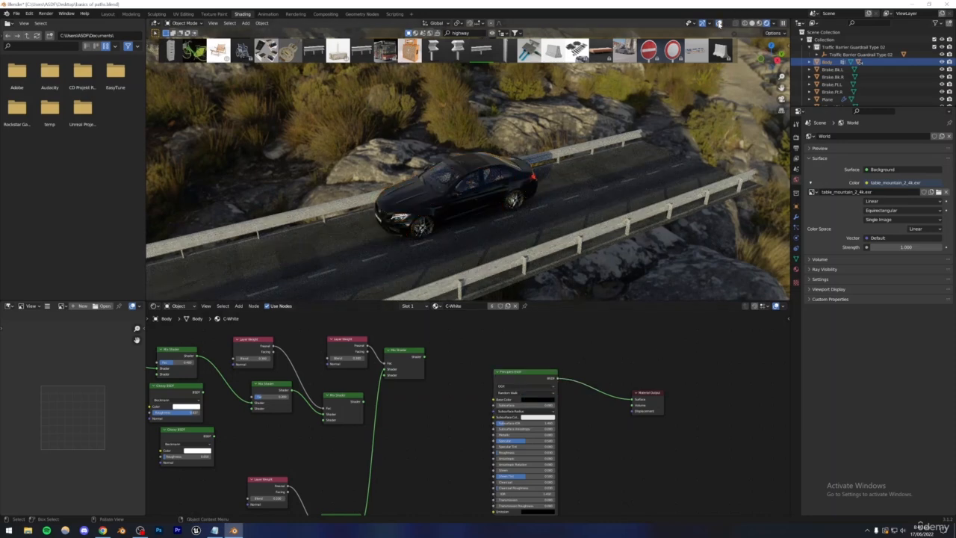
pyautogui.click(535, 401)
pyautogui.moveTo(566, 330); pyautogui.dragTo(536, 359)
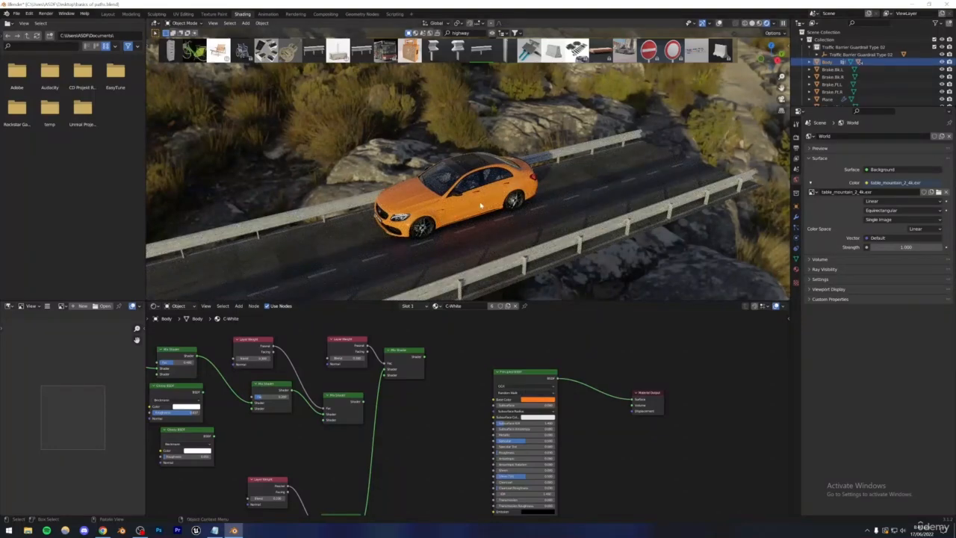
# Step: Check the repainted car from behind, return to the Layout workspace, and save the file with the body deselected
pyautogui.moveTo(482, 274); pyautogui.dragTo(348, 245, button='middle')
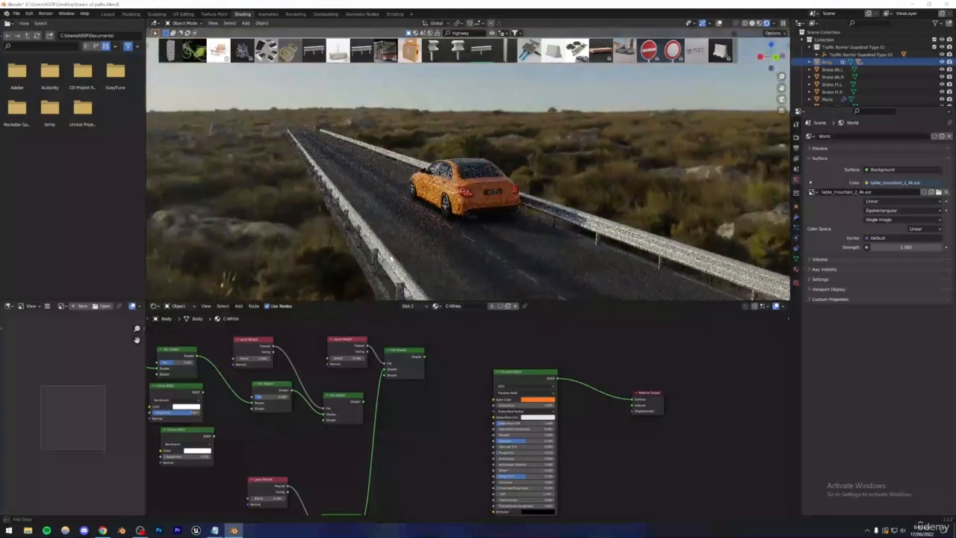
pyautogui.scroll(6, 468, 251)
pyautogui.scroll(-3, 466, 243)
pyautogui.moveTo(467, 247); pyautogui.dragTo(465, 239, button='middle')
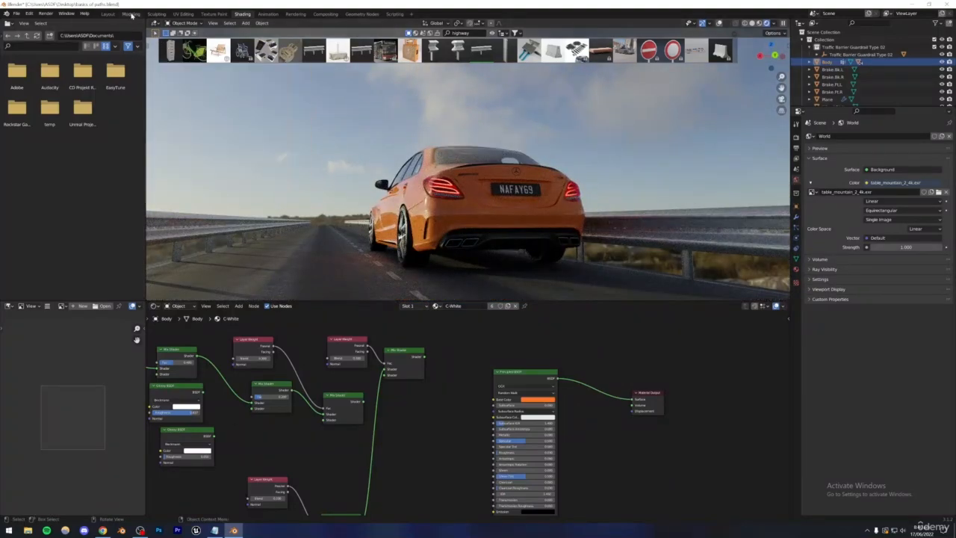
pyautogui.click(109, 13)
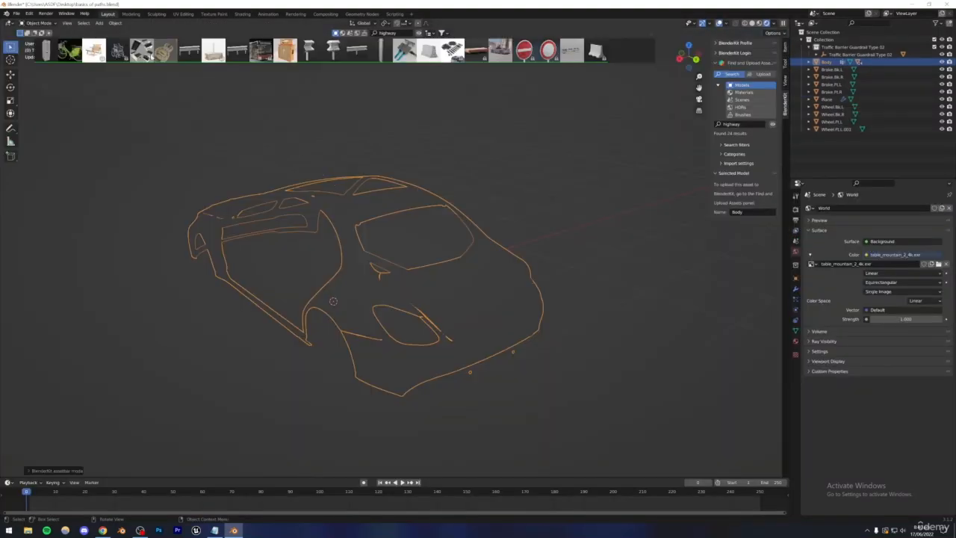
pyautogui.click(216, 139)
pyautogui.hotkey('ctrl', 's')
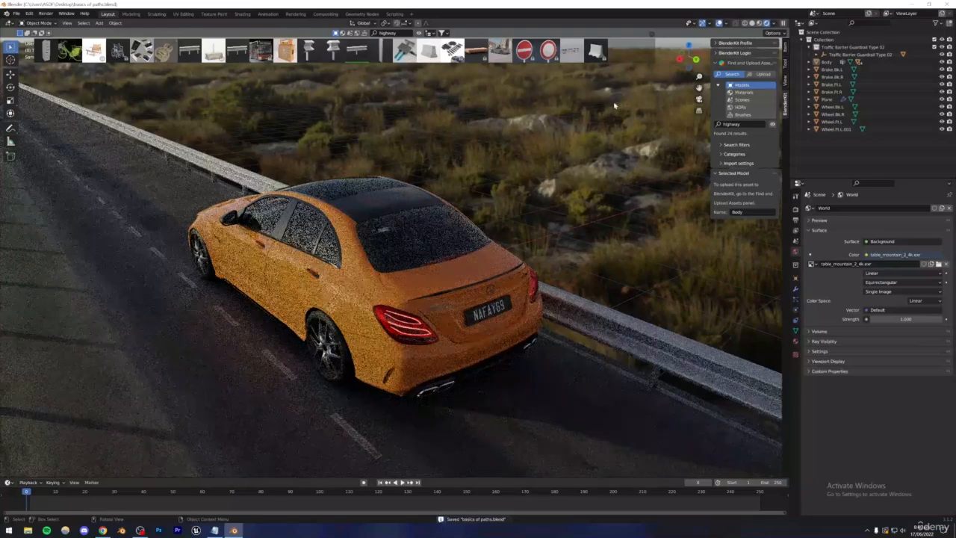
# Step: Switch the Layout viewport from Rendered to Solid shading with the car and guardrails in side view
pyautogui.moveTo(576, 121); pyautogui.dragTo(456, 230, button='middle')
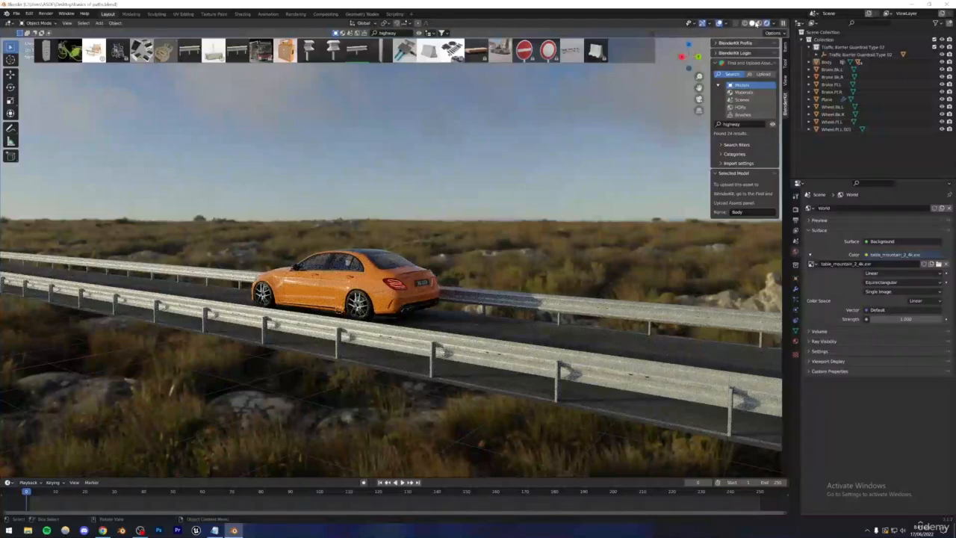
pyautogui.click(753, 23)
# Step: Replay the finished Mercedes highway animation on Instagram in the browser as a reference, pause it, and return to Blender
pyautogui.click(103, 530)
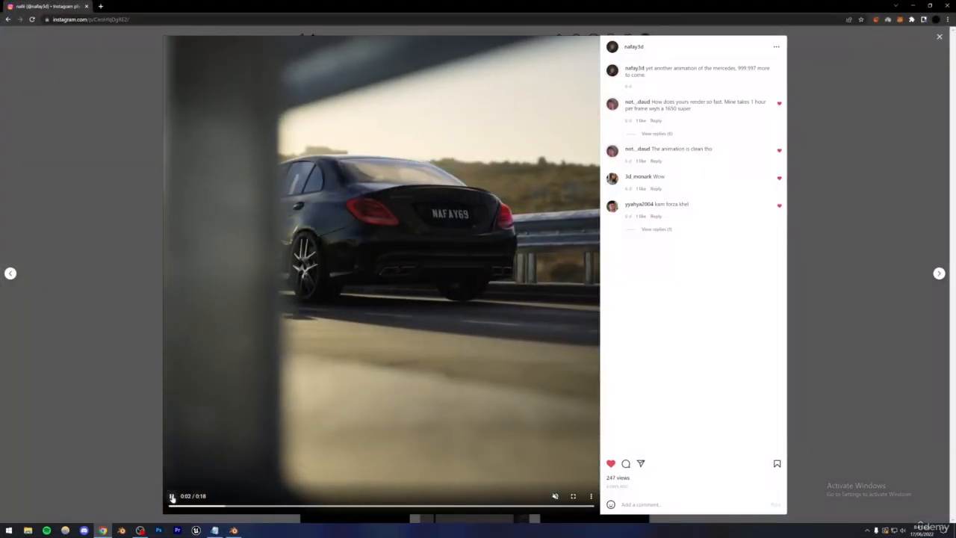
pyautogui.click(189, 502)
pyautogui.moveTo(209, 508); pyautogui.dragTo(194, 508)
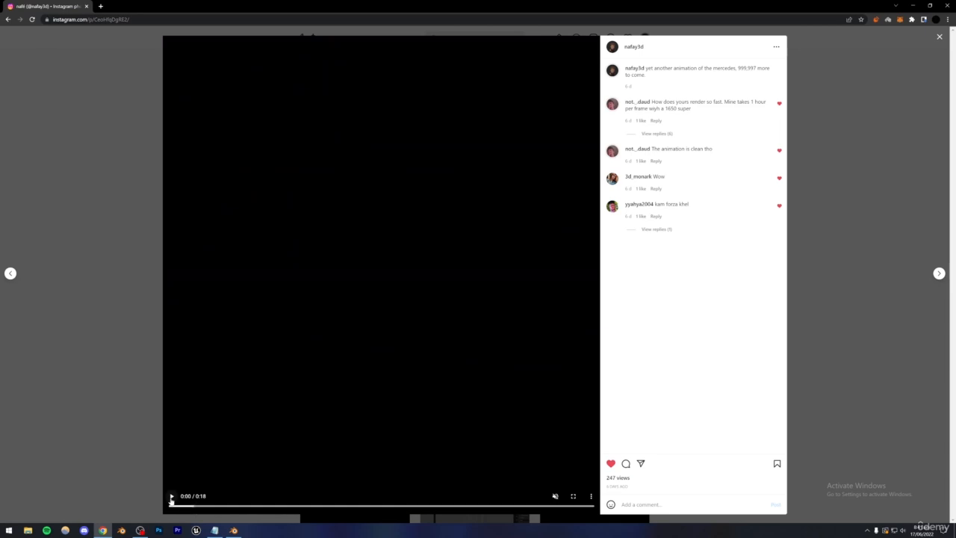
pyautogui.click(171, 496)
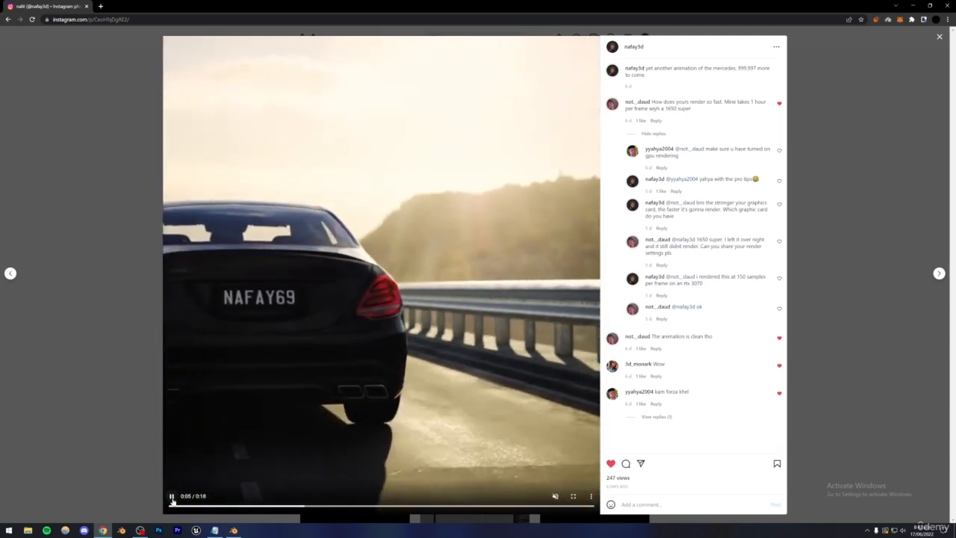
pyautogui.click(171, 498)
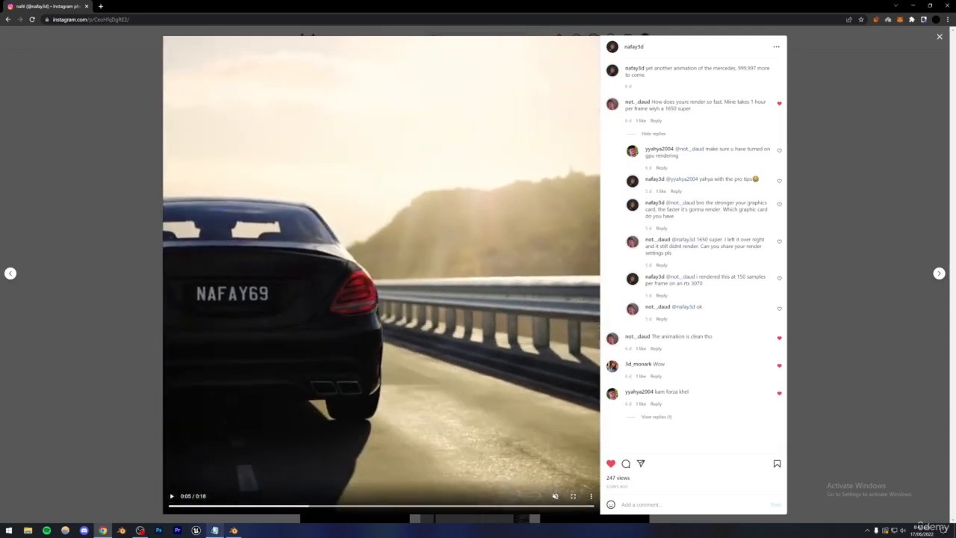
pyautogui.click(233, 531)
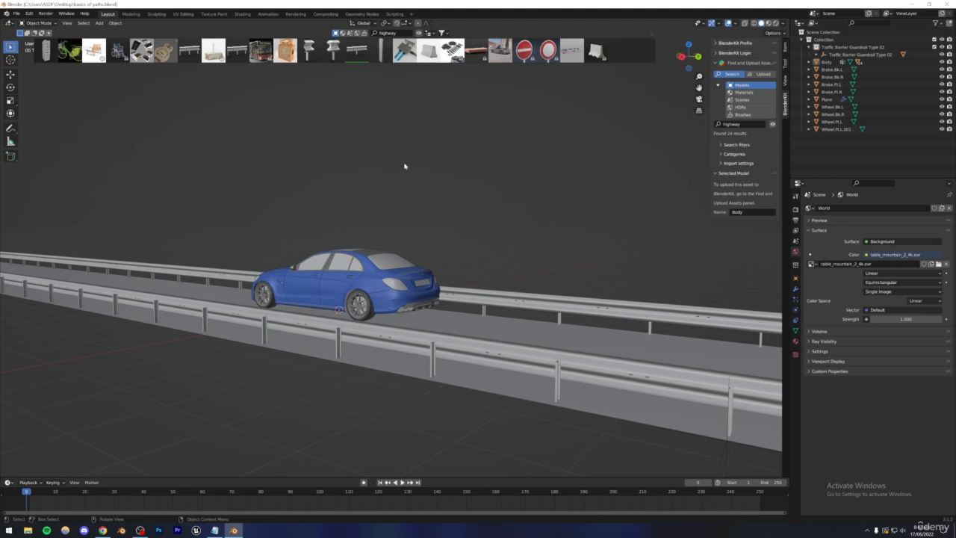
# Step: Hide the BlenderKit search results strip and add a camera to the scene
pyautogui.click(425, 33)
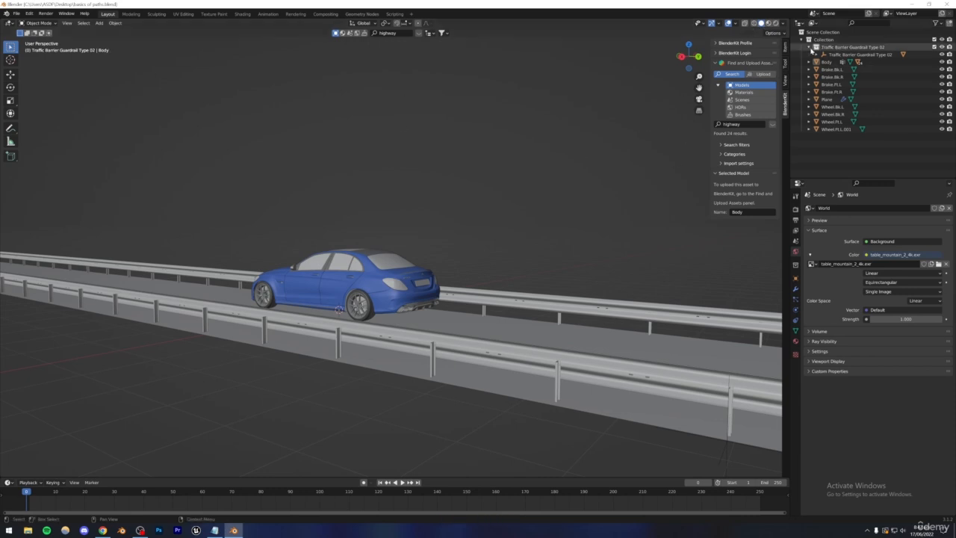
pyautogui.click(811, 47)
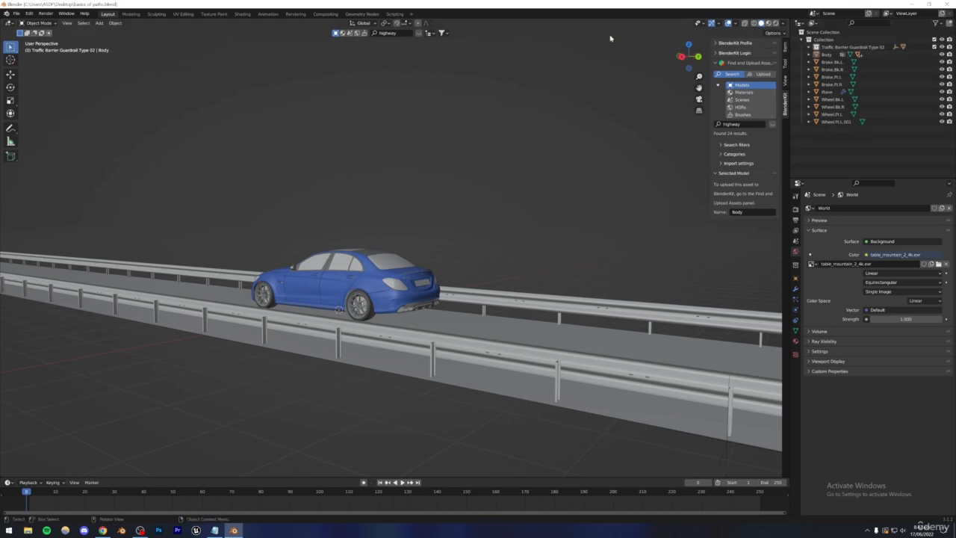
pyautogui.click(99, 24)
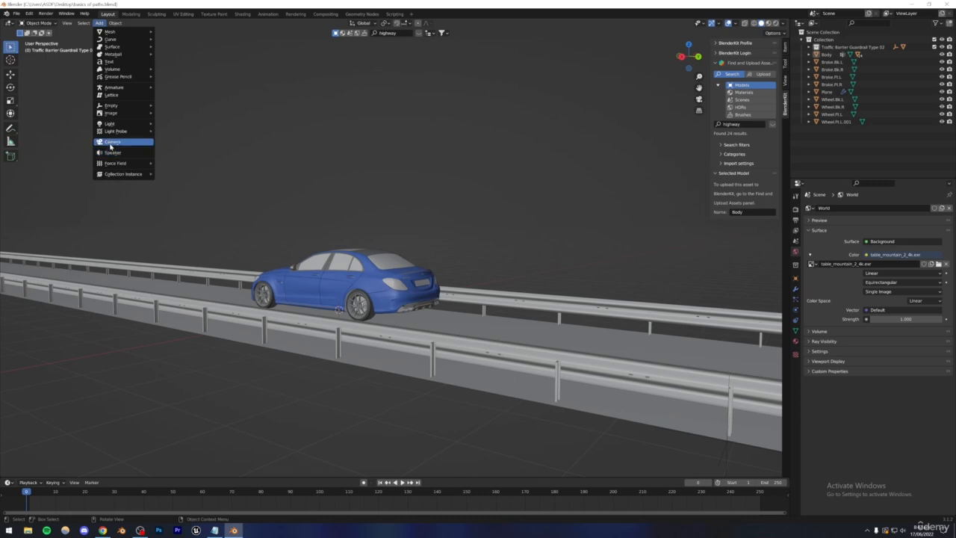
pyautogui.click(112, 142)
pyautogui.scroll(-5, 366, 202)
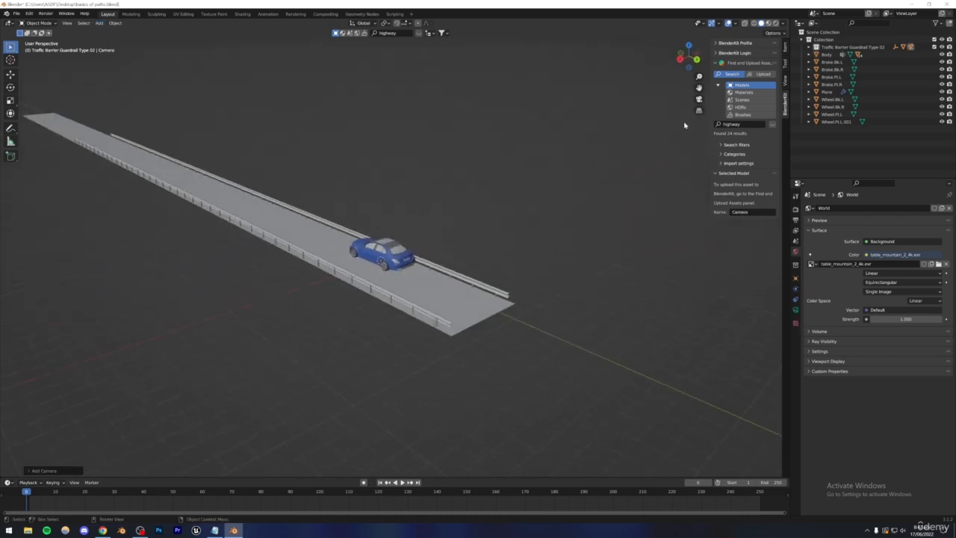
# Step: Look through the new camera, lock it to the view, and frame the car's rear from a low angle behind the guardrail
pyautogui.click(699, 99)
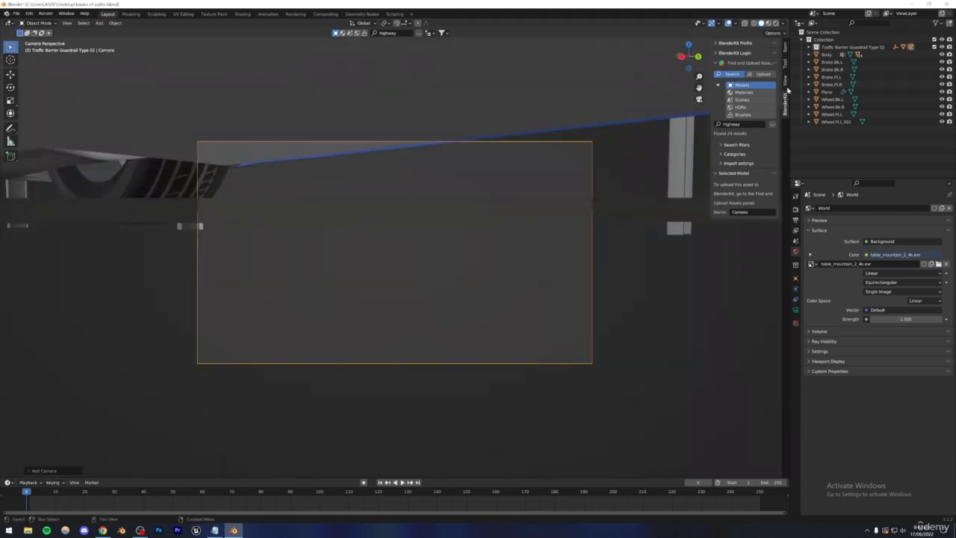
pyautogui.click(784, 82)
pyautogui.click(743, 136)
pyautogui.scroll(-12, 457, 159)
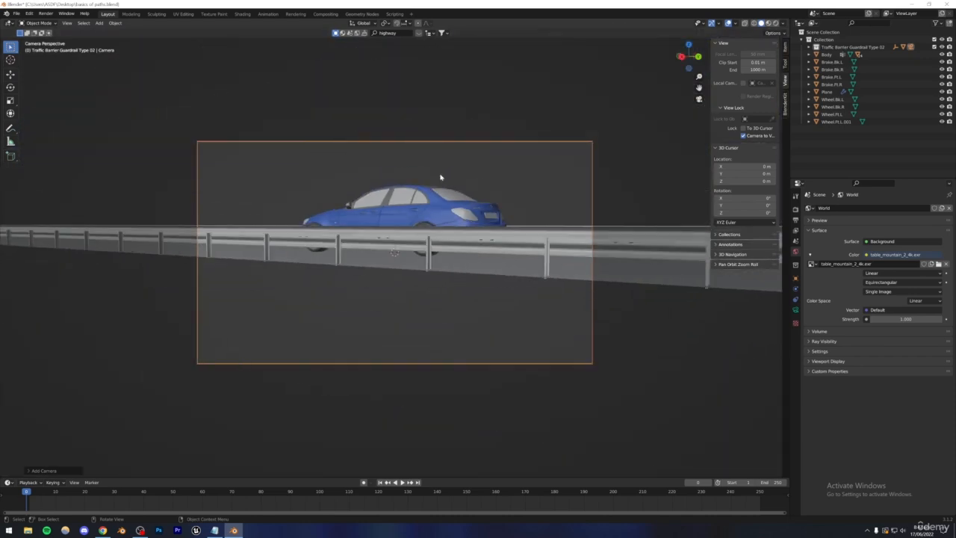
pyautogui.moveTo(440, 177); pyautogui.dragTo(405, 234, button='middle')
pyautogui.scroll(4, 401, 229)
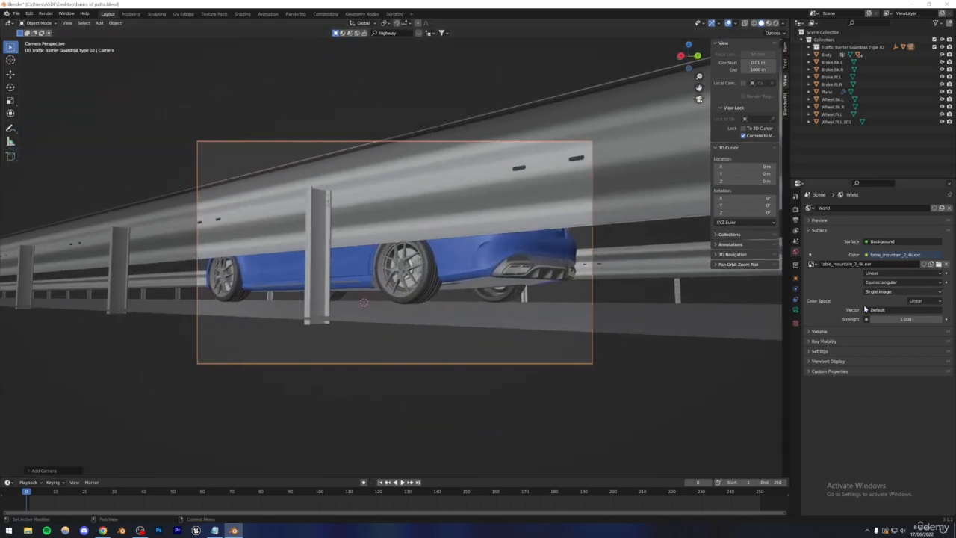
# Step: Set the camera's focal length to 80 mm and save the file
pyautogui.click(796, 310)
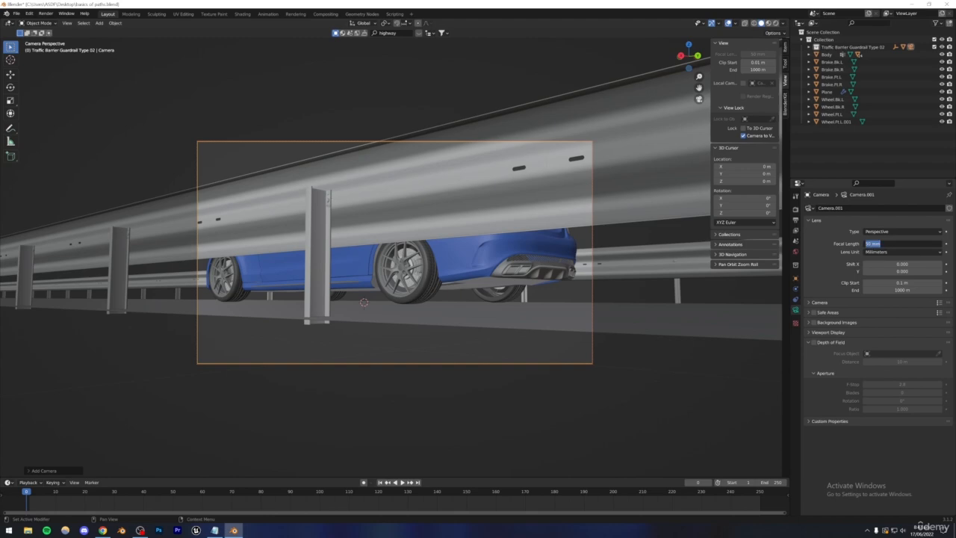
pyautogui.moveTo(872, 244); pyautogui.dragTo(902, 243)
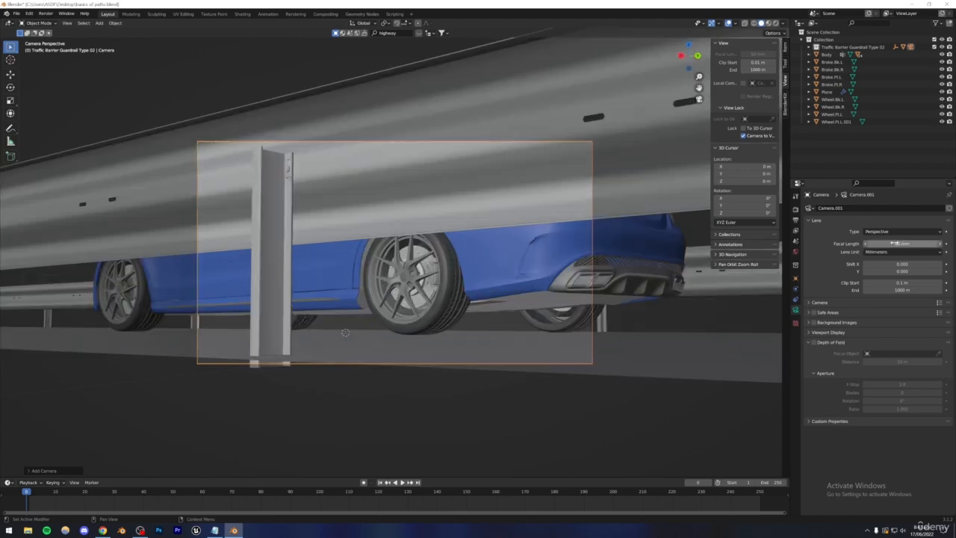
pyautogui.hotkey('ctrl', 's')
# Step: Leave the camera view with the Camera to View lock disabled and save the file
pyautogui.moveTo(444, 309); pyautogui.dragTo(492, 280, button='middle')
pyautogui.click(743, 135)
pyautogui.hotkey('ctrl', 's')
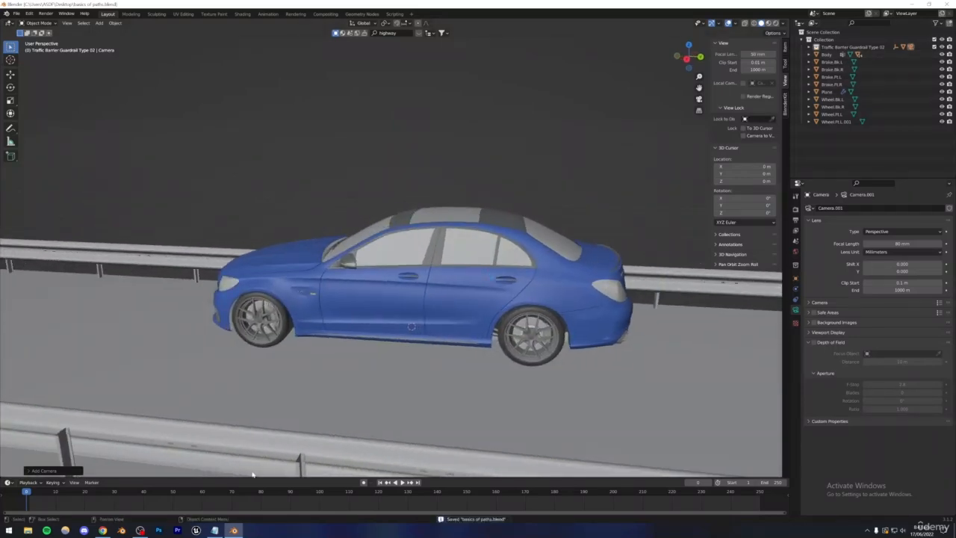
# Step: Switch to the Instagram reference animation in the browser, check its framing of the car, and return to Blender
pyautogui.click(102, 530)
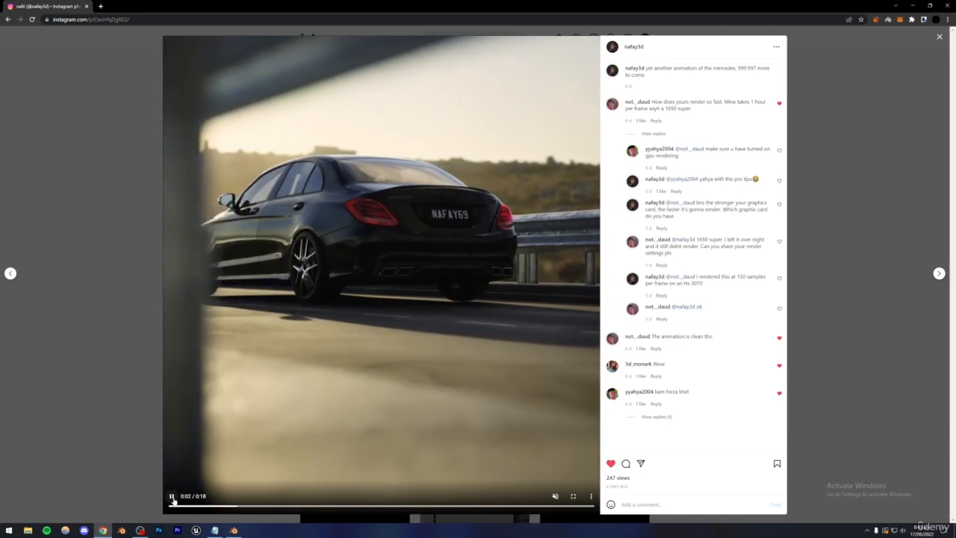
pyautogui.click(171, 495)
pyautogui.click(234, 530)
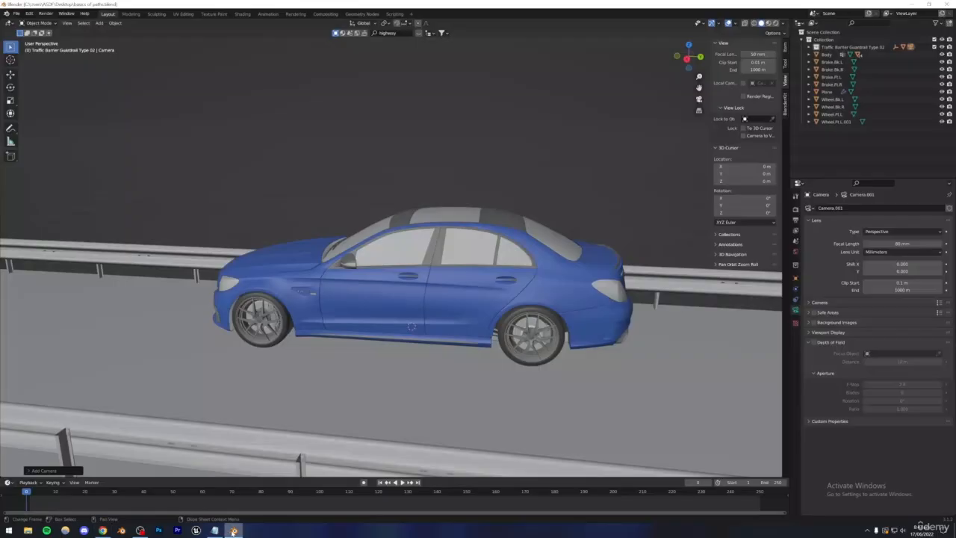
# Step: Select the car's body, brakes and wheels together, leaving the road plane out of the selection
pyautogui.click(463, 299)
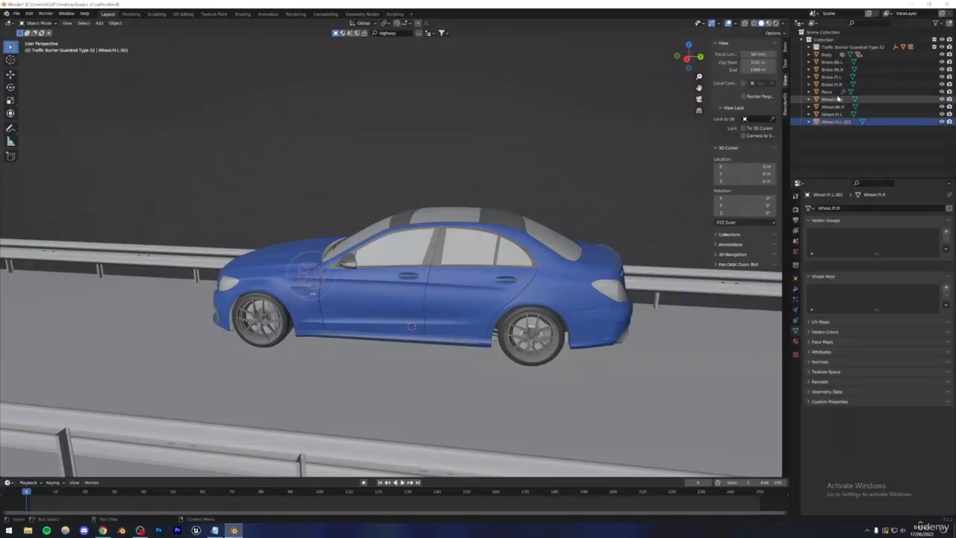
pyautogui.rightClick(825, 57)
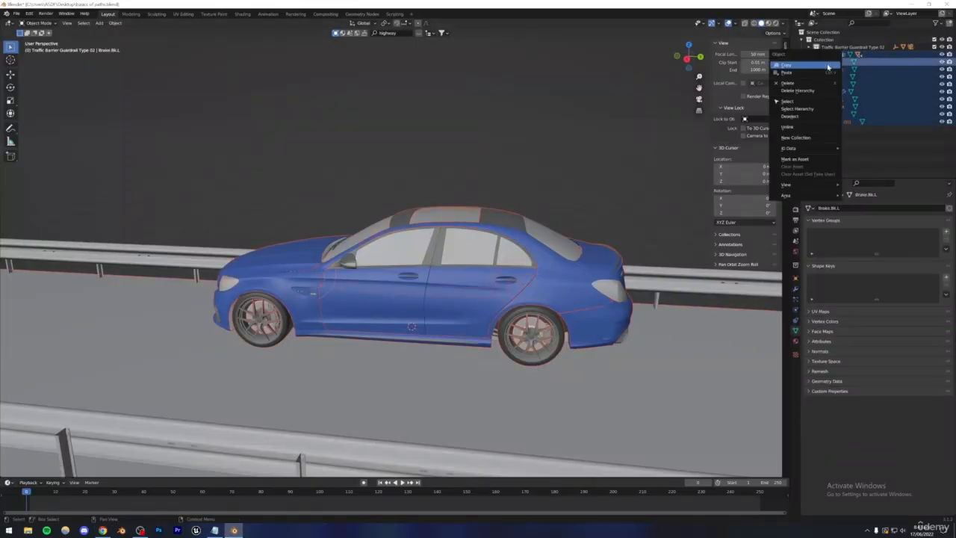
pyautogui.click(788, 107)
pyautogui.moveTo(507, 222); pyautogui.dragTo(516, 254, button='middle')
pyautogui.moveTo(535, 217); pyautogui.dragTo(438, 263, button='middle')
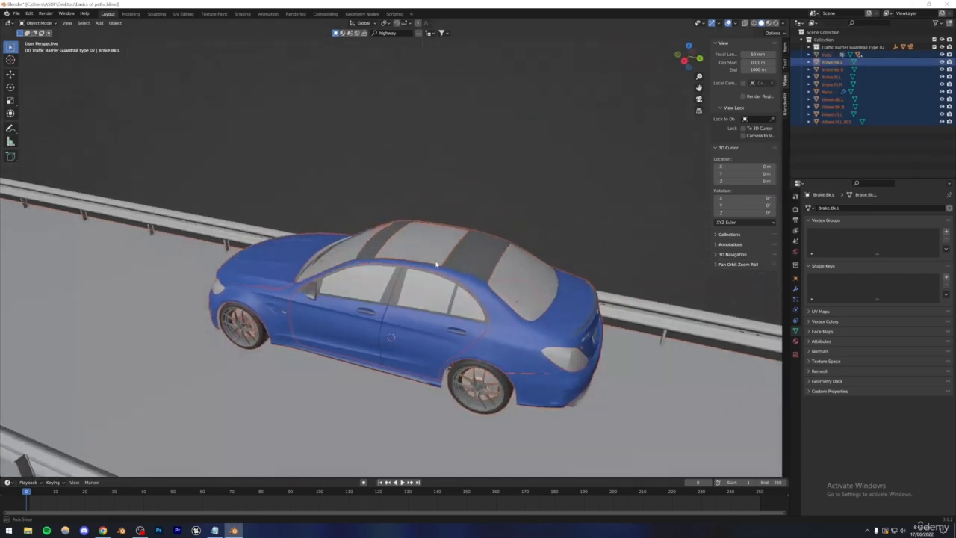
pyautogui.scroll(-4, 438, 262)
pyautogui.keyDown('shift'); pyautogui.click(185, 276); pyautogui.keyUp('shift')
pyautogui.keyDown('shift'); pyautogui.click(199, 271); pyautogui.keyUp('shift')
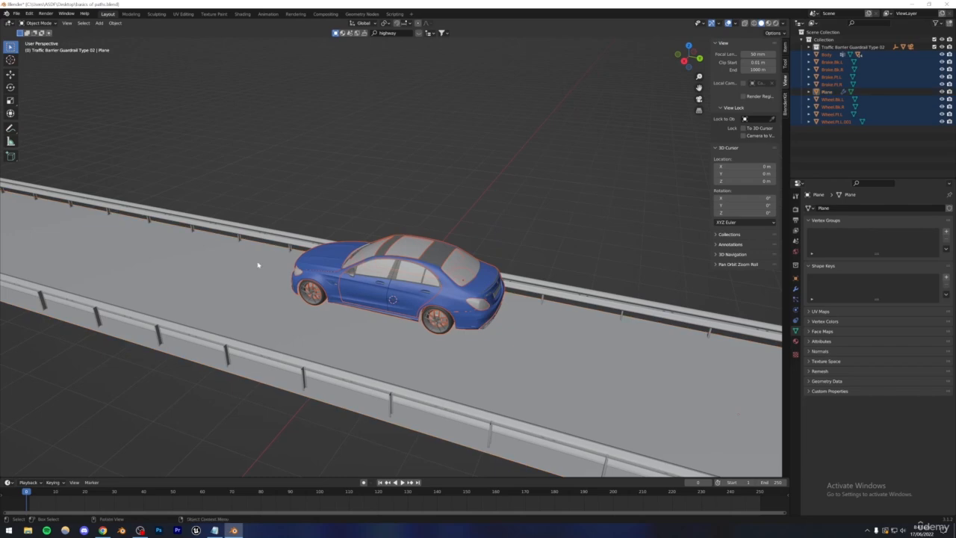
# Step: Scale the selected car parts down uniformly in the side view and check the car's size against the road and guardrails
pyautogui.press('KP_1')
pyautogui.press('KP_3')
pyautogui.scroll(4, 516, 198)
pyautogui.press('s')
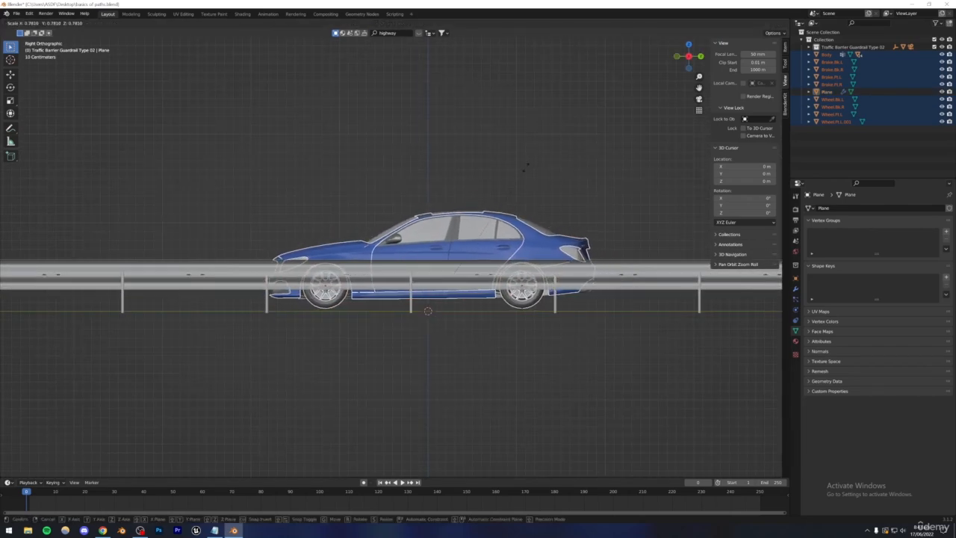
pyautogui.click(491, 202)
pyautogui.moveTo(491, 202); pyautogui.dragTo(377, 226, button='middle')
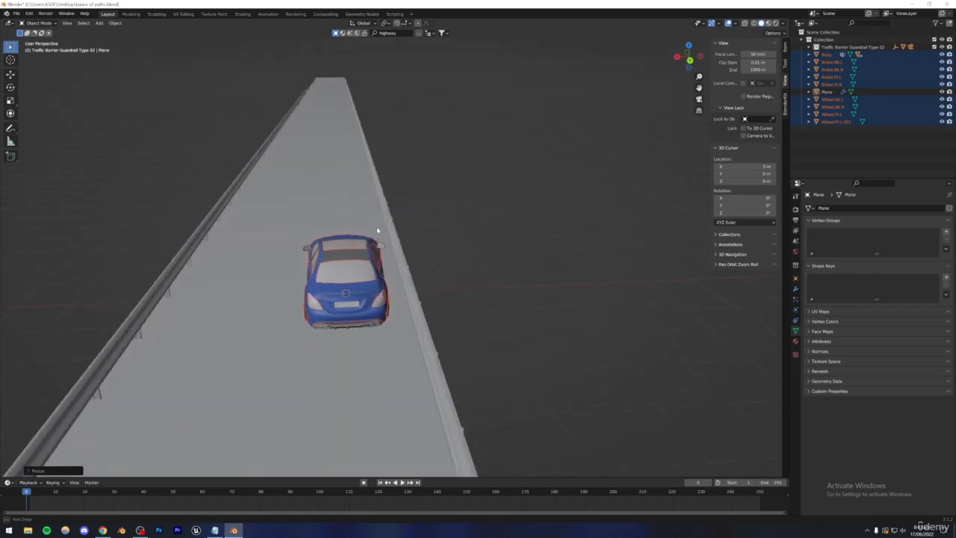
pyautogui.keyDown('alt'); pyautogui.moveTo(376, 230); pyautogui.dragTo(494, 220); pyautogui.keyUp('alt')
pyautogui.scroll(4, 373, 230)
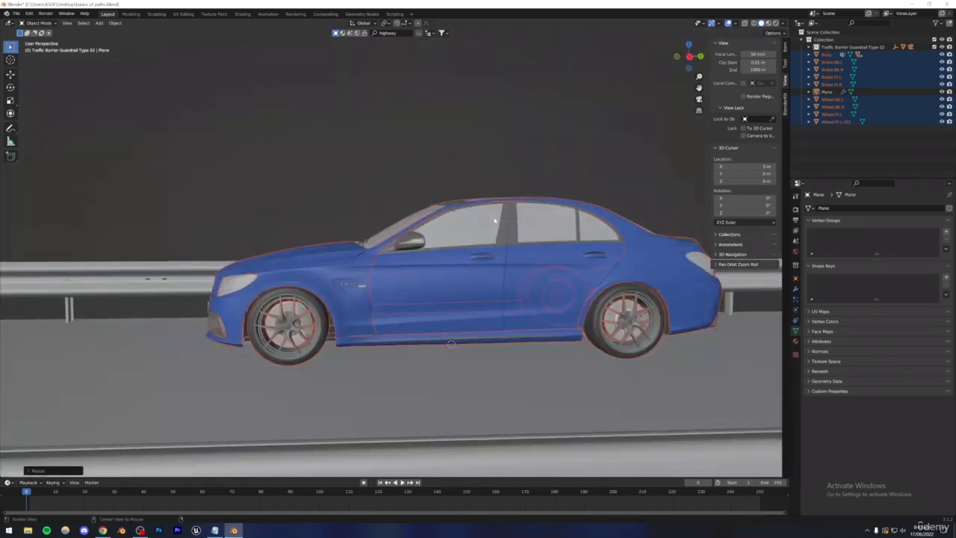
pyautogui.keyDown('alt'); pyautogui.scroll(-1, 493, 221); pyautogui.keyUp('alt')
pyautogui.scroll(-2, 478, 220)
# Step: Lower the car about 0.035 m along Z so its wheels touch the road, deselect it, and save the file
pyautogui.press('KP_1')
pyautogui.press('KP_3')
pyautogui.scroll(4, 457, 239)
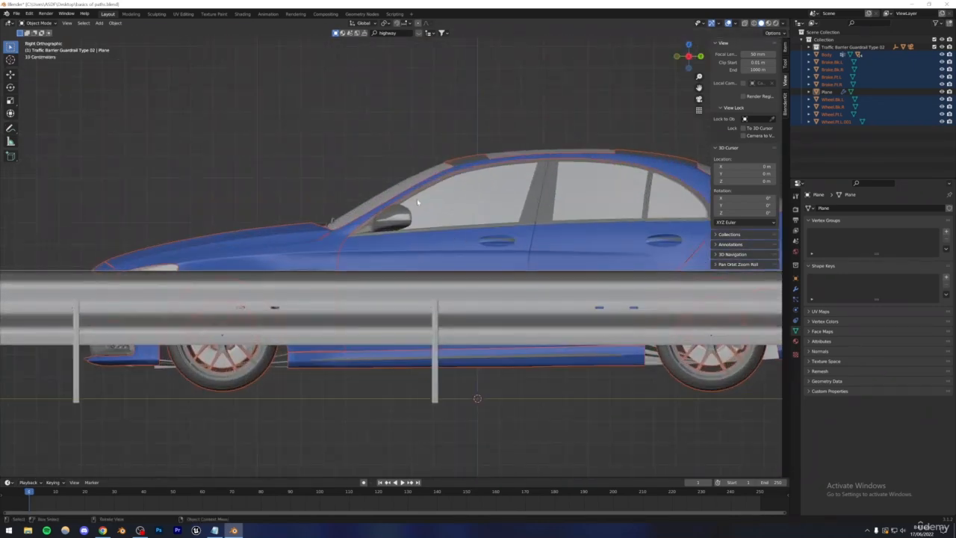
pyautogui.press('g')
pyautogui.press('z')
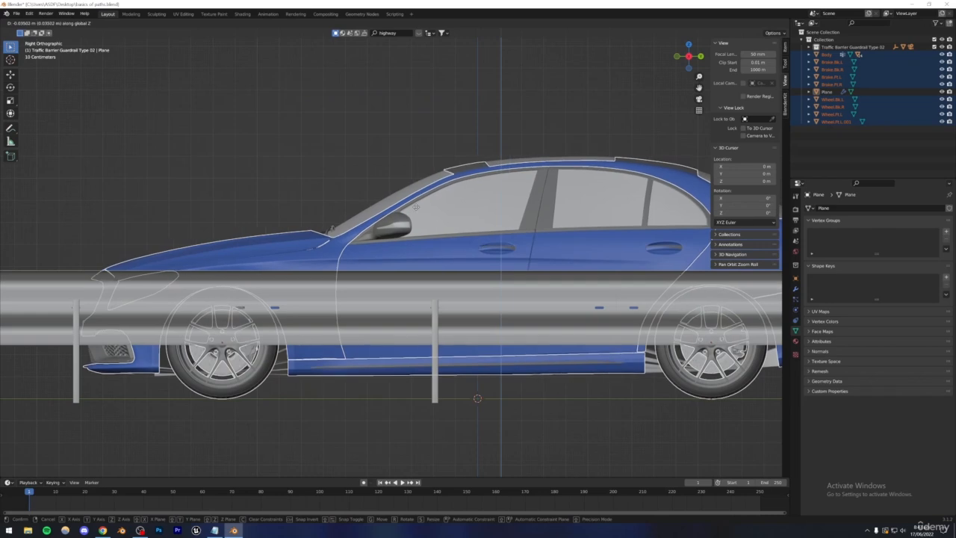
pyautogui.click(416, 207)
pyautogui.click(307, 150)
pyautogui.scroll(-5, 382, 224)
pyautogui.keyDown('alt'); pyautogui.moveTo(382, 224); pyautogui.dragTo(348, 242); pyautogui.keyUp('alt')
pyautogui.scroll(-4, 348, 242)
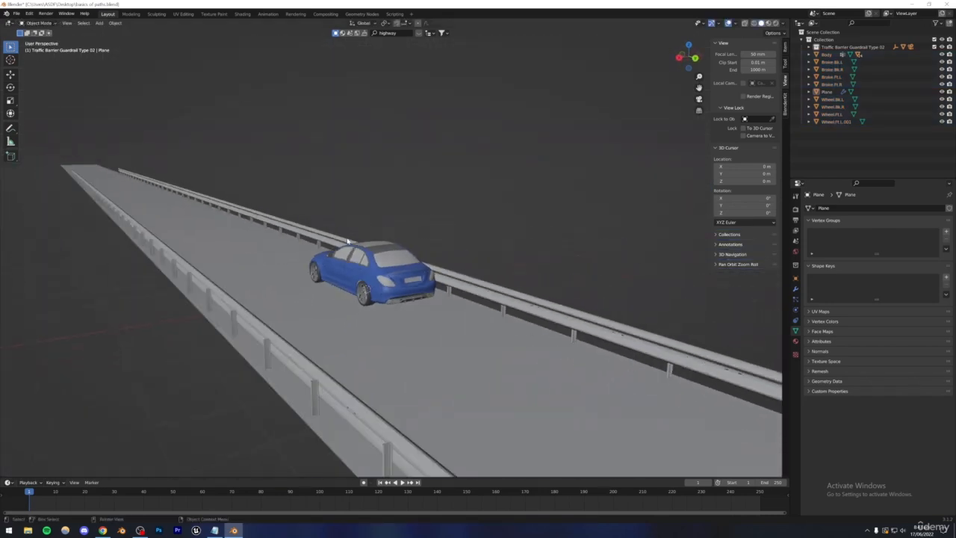
pyautogui.moveTo(348, 241); pyautogui.dragTo(431, 220, button='middle')
pyautogui.hotkey('ctrl', 's')
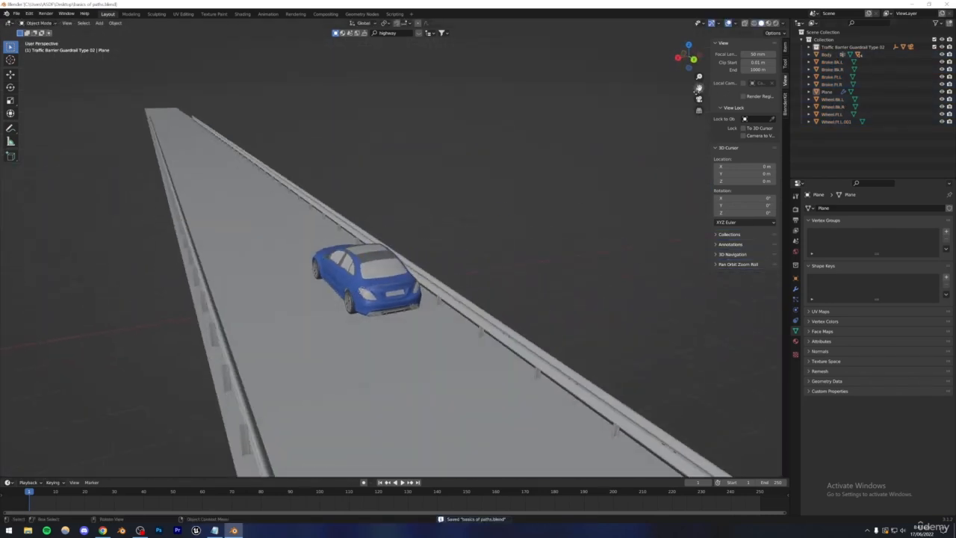
# Step: Return to the camera view with Camera to View locked and reframe the rear of the car behind the guardrail
pyautogui.press('KP_0')
pyautogui.click(743, 135)
pyautogui.moveTo(414, 256); pyautogui.dragTo(432, 250, button='middle')
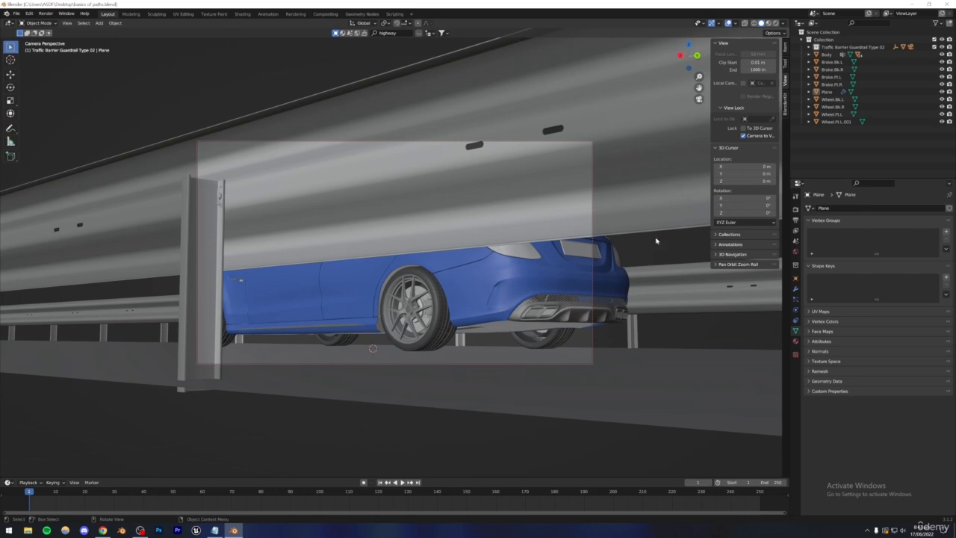
# Step: Move the Camera object out of the guardrail collection directly into the Scene Collection
pyautogui.click(796, 341)
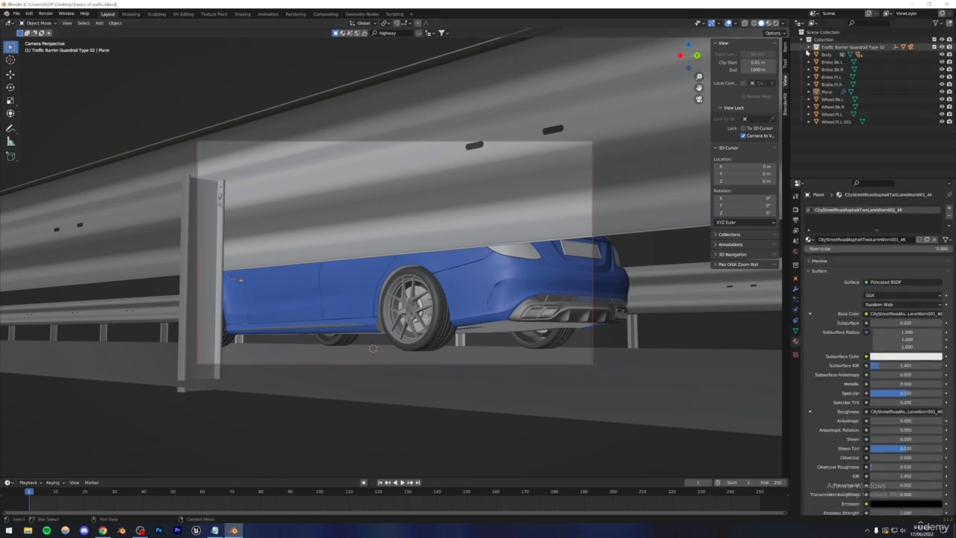
pyautogui.click(809, 47)
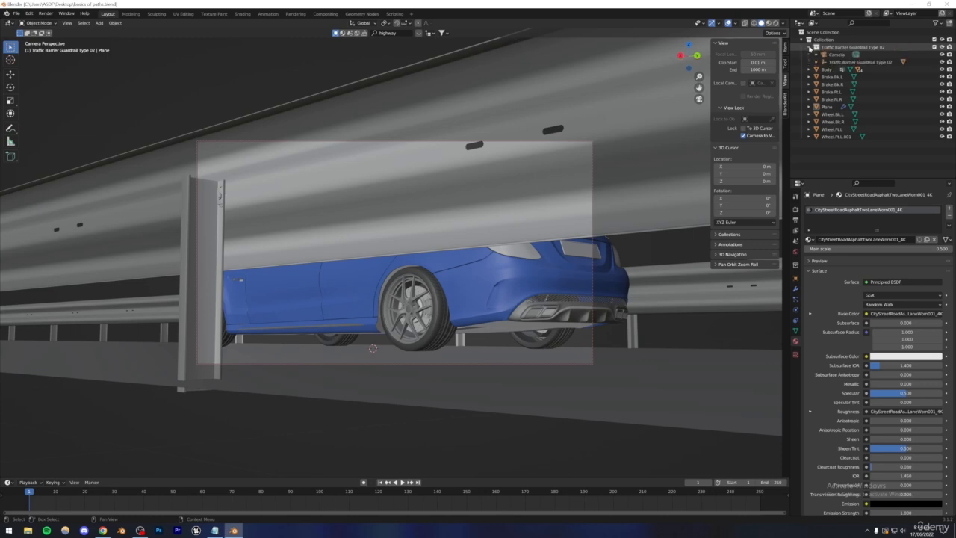
pyautogui.click(831, 56)
pyautogui.moveTo(831, 55); pyautogui.dragTo(824, 33)
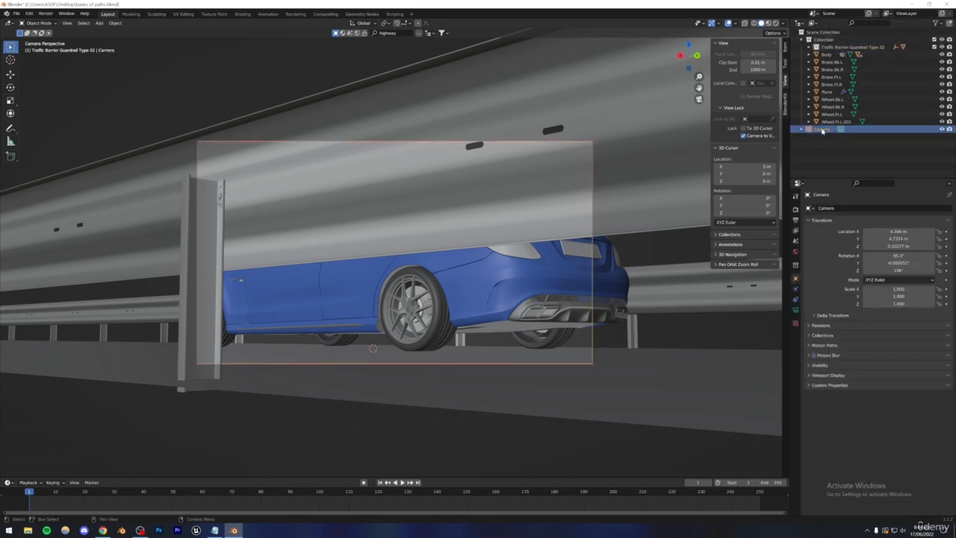
# Step: Set the camera's focal length to 40 mm
pyautogui.click(795, 310)
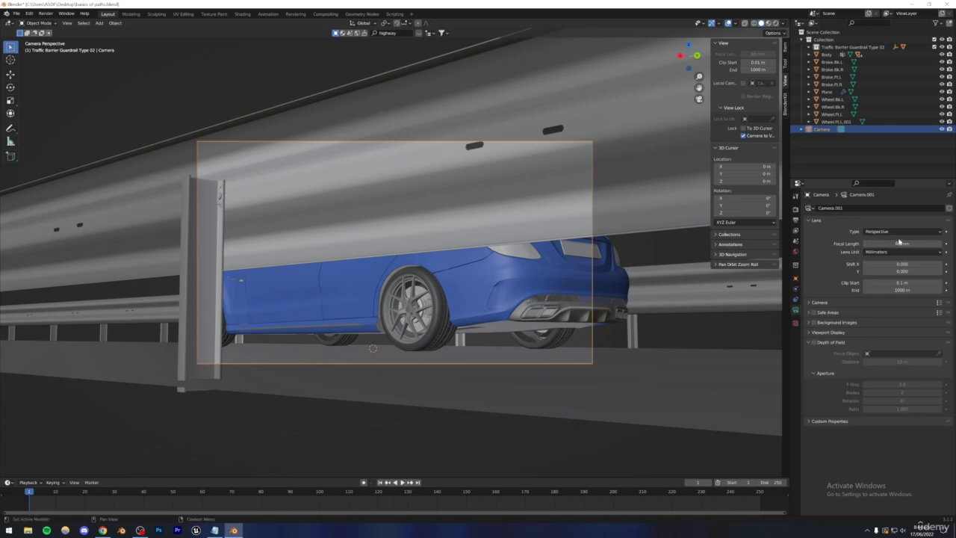
pyautogui.write('40')
pyautogui.press('Return')
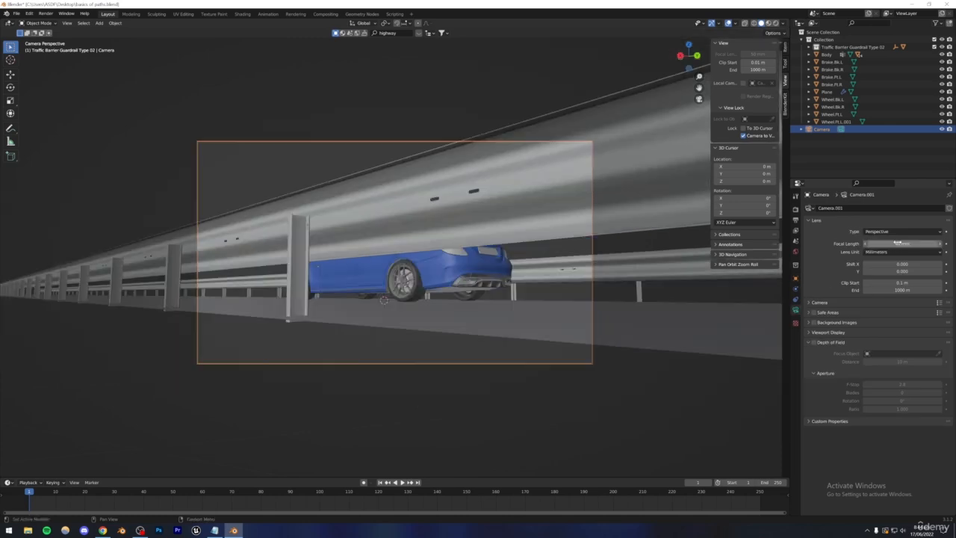
# Step: Reframe the locked camera so a guardrail post stands in the foreground with the car's rear half visible beside it
pyautogui.moveTo(562, 255); pyautogui.dragTo(452, 278, button='middle')
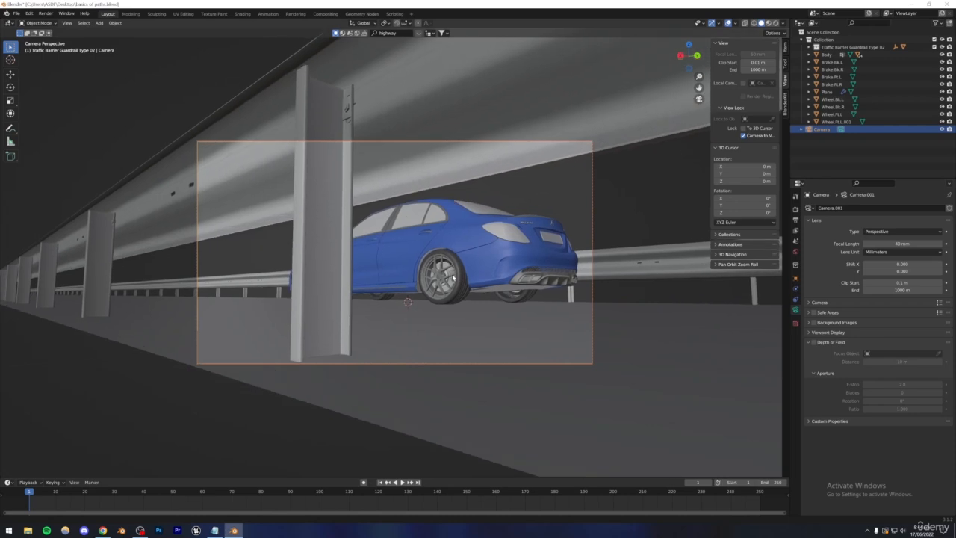
pyautogui.scroll(2, 451, 278)
pyautogui.moveTo(699, 76); pyautogui.dragTo(699, 53)
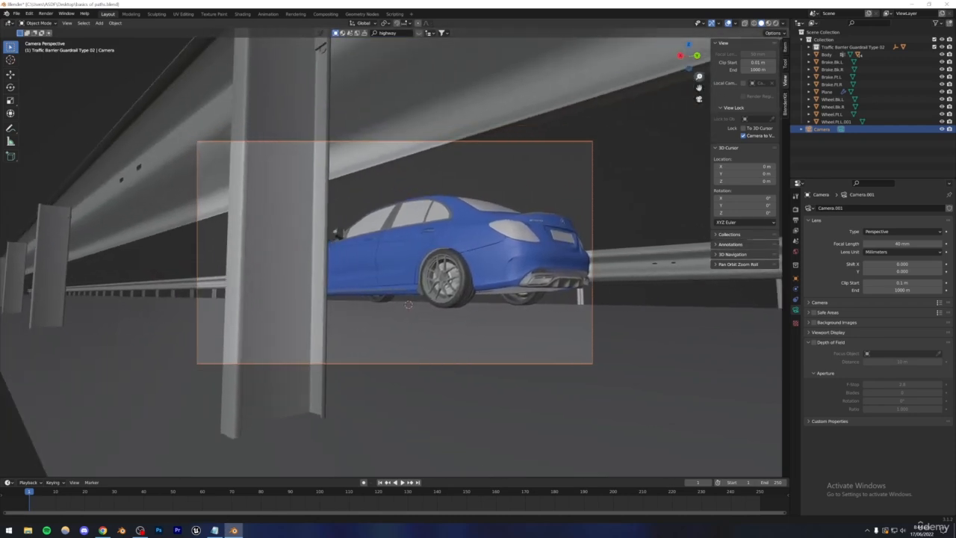
pyautogui.keyDown('alt'); pyautogui.moveTo(396, 226); pyautogui.dragTo(439, 259); pyautogui.keyUp('alt')
pyautogui.click(451, 260)
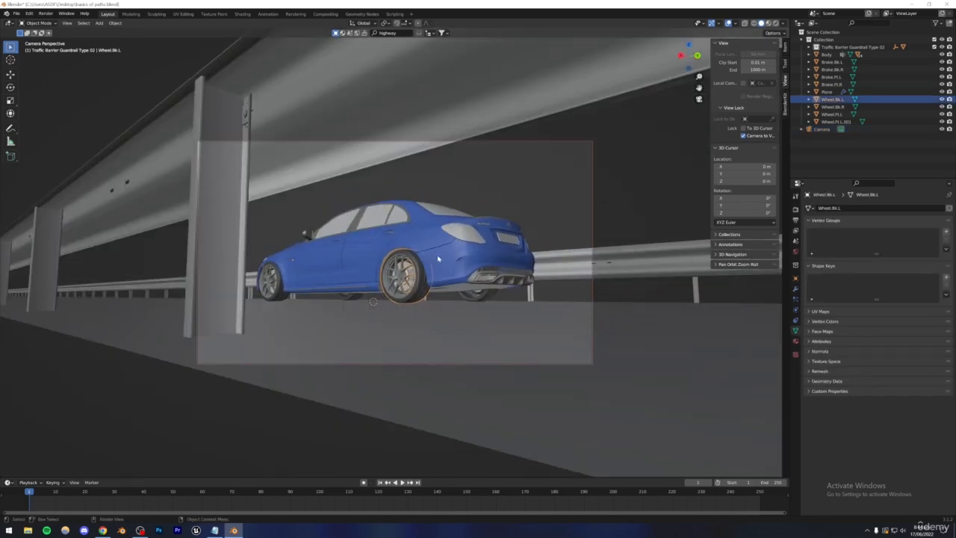
pyautogui.keyDown('alt'); pyautogui.moveTo(343, 270); pyautogui.dragTo(345, 271); pyautogui.keyUp('alt')
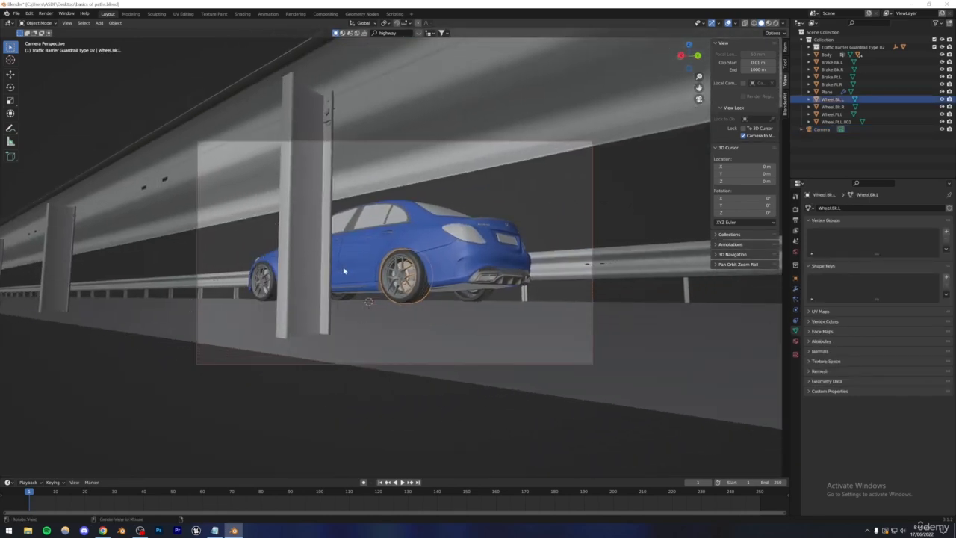
pyautogui.click(307, 276)
pyautogui.press('KP_Decimal')
pyautogui.scroll(10, 411, 268)
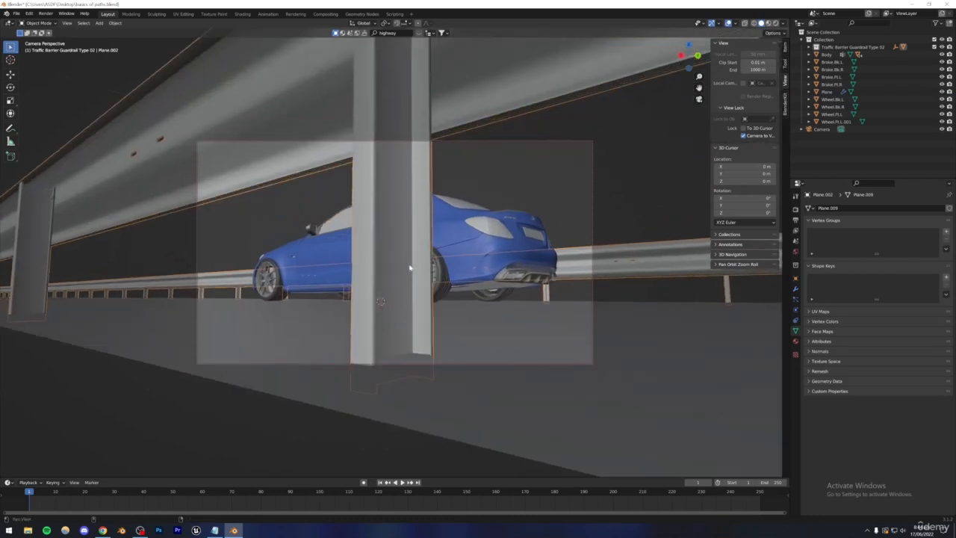
pyautogui.keyDown('alt'); pyautogui.moveTo(409, 268); pyautogui.dragTo(322, 260); pyautogui.keyUp('alt')
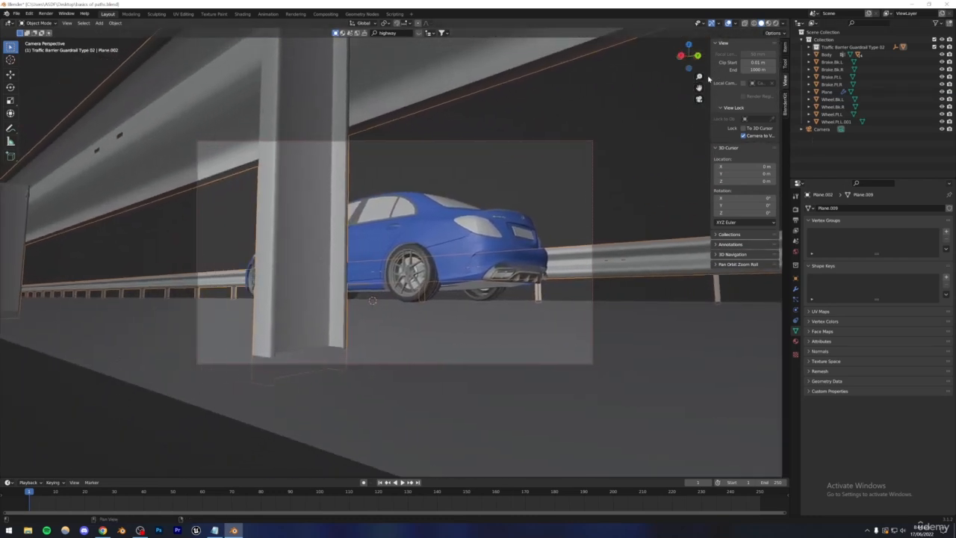
pyautogui.moveTo(699, 76); pyautogui.dragTo(699, 71)
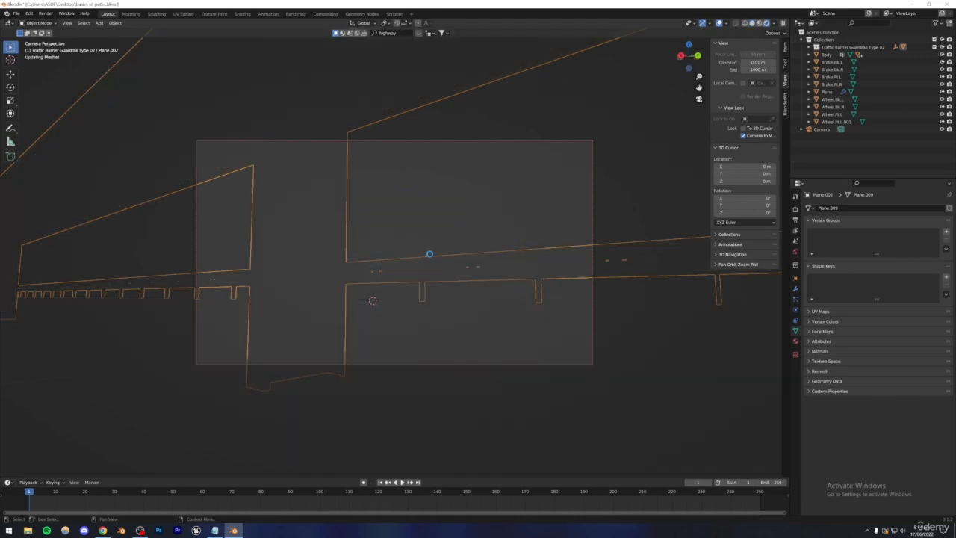
# Step: Save the file and limit the rendered viewport preview to the camera frame with a render region
pyautogui.hotkey('ctrl', 's')
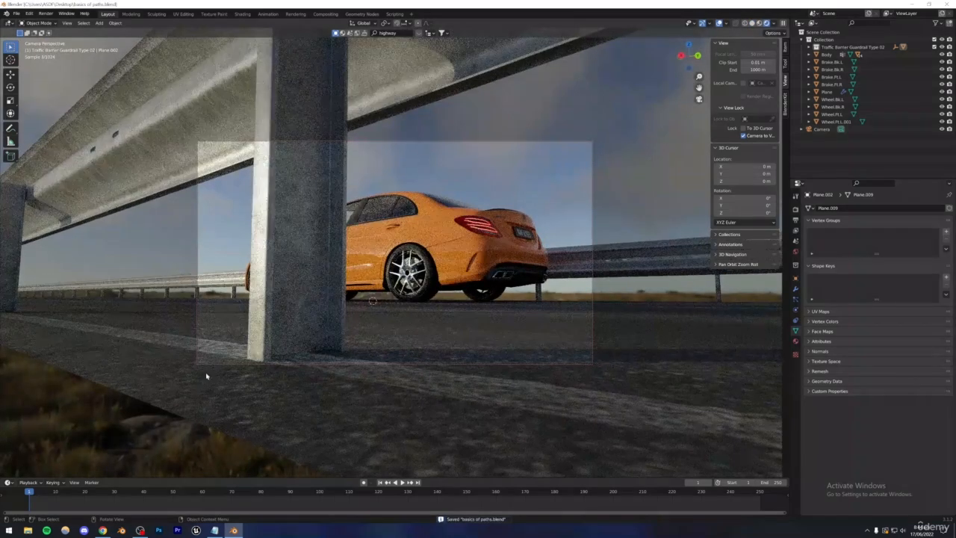
pyautogui.hotkey('ctrl', 'b')
pyautogui.moveTo(326, 228); pyautogui.dragTo(658, 412)
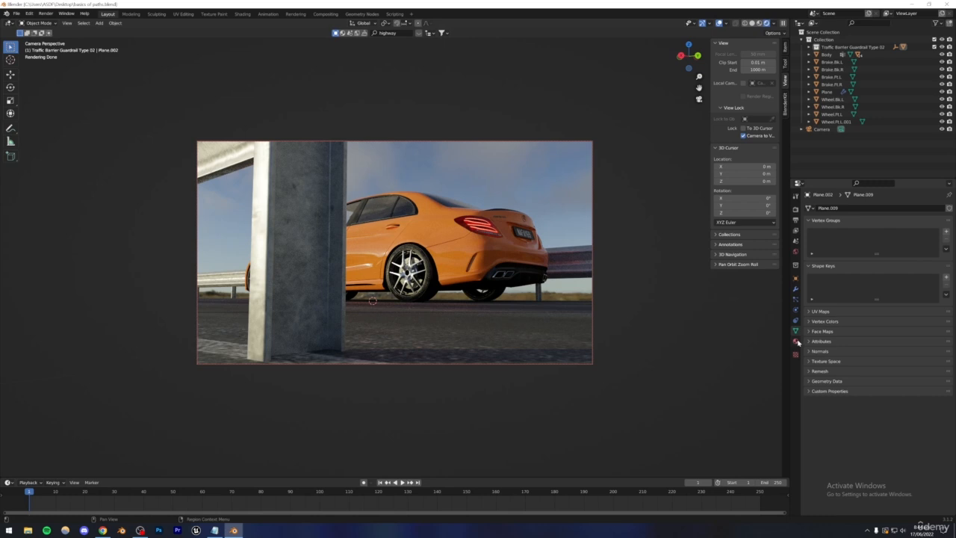
# Step: Add a Plain Axes empty to the scene and turn off the Camera to View lock
pyautogui.click(98, 24)
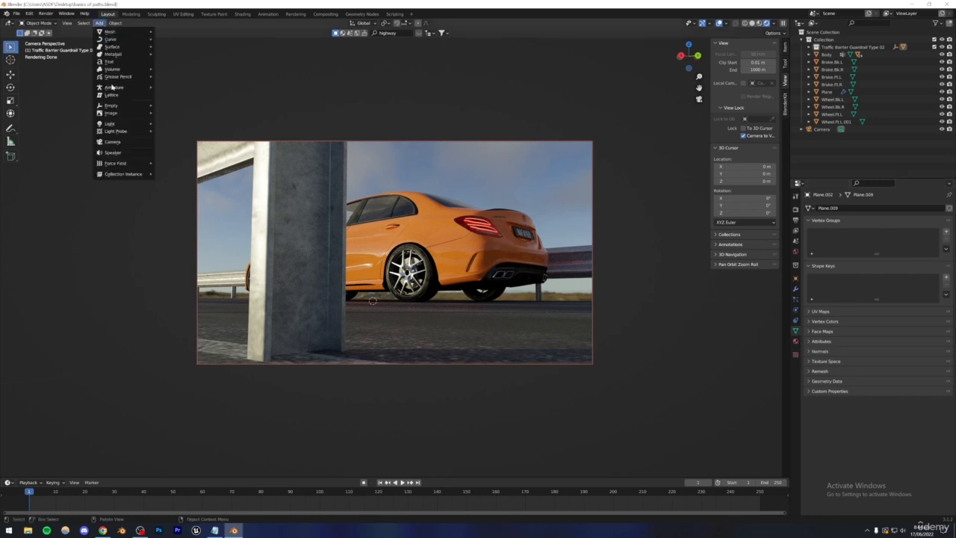
pyautogui.moveTo(123, 107)
pyautogui.click(173, 109)
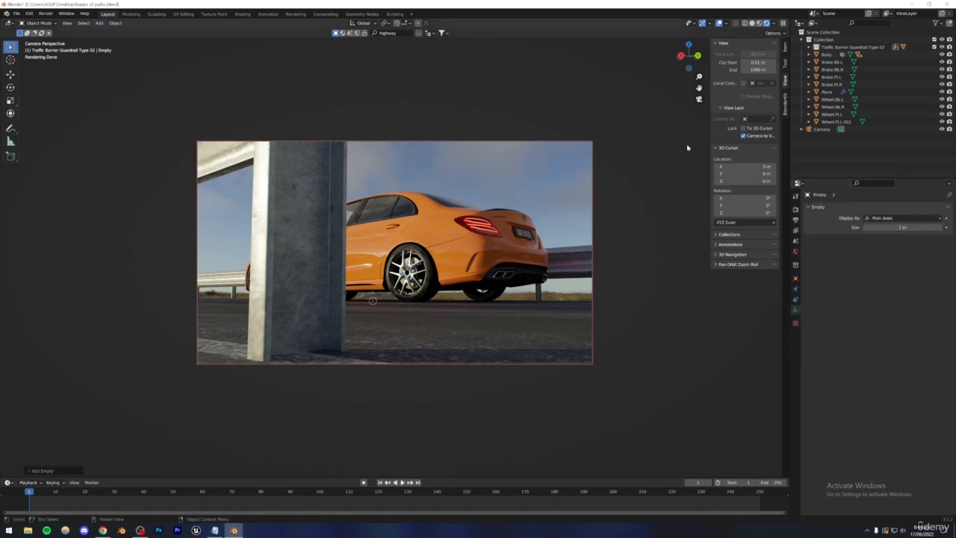
pyautogui.click(743, 135)
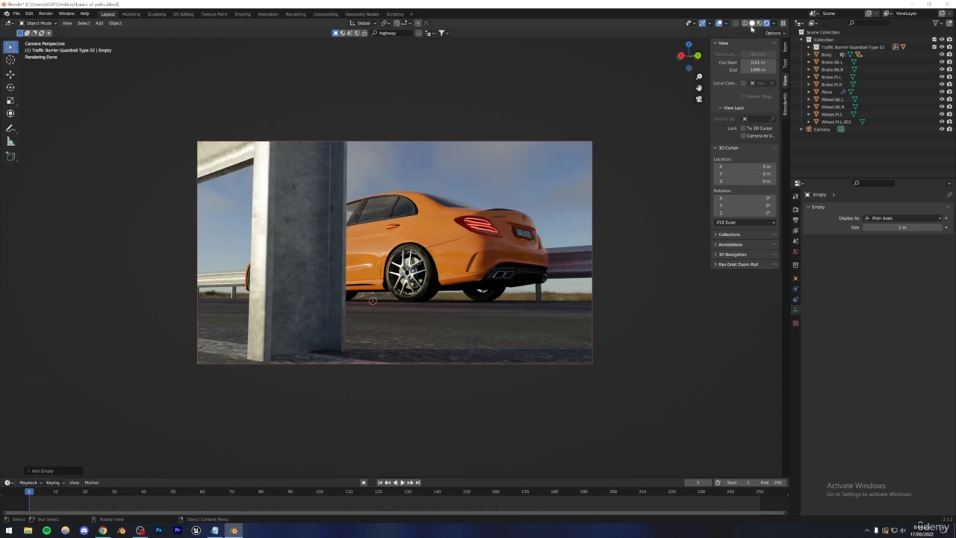
# Step: Switch to a solid-shaded top view and move the Empty out of the Traffic Barrier Guardrail Type 02 collection into Collection
pyautogui.click(752, 24)
pyautogui.moveTo(481, 218); pyautogui.dragTo(422, 266, button='middle')
pyautogui.scroll(-4, 413, 266)
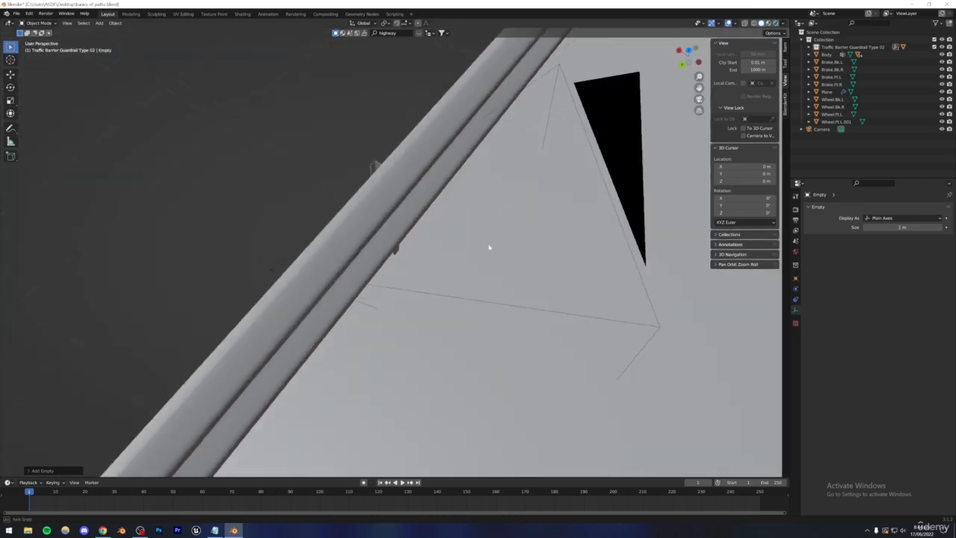
pyautogui.moveTo(489, 247); pyautogui.dragTo(110, 354, button='middle')
pyautogui.scroll(-7, 110, 354)
pyautogui.moveTo(375, 277); pyautogui.dragTo(470, 210, button='middle')
pyautogui.click(469, 210)
pyautogui.keyDown('shift'); pyautogui.moveTo(540, 153); pyautogui.dragTo(459, 214, button='middle'); pyautogui.keyUp('shift')
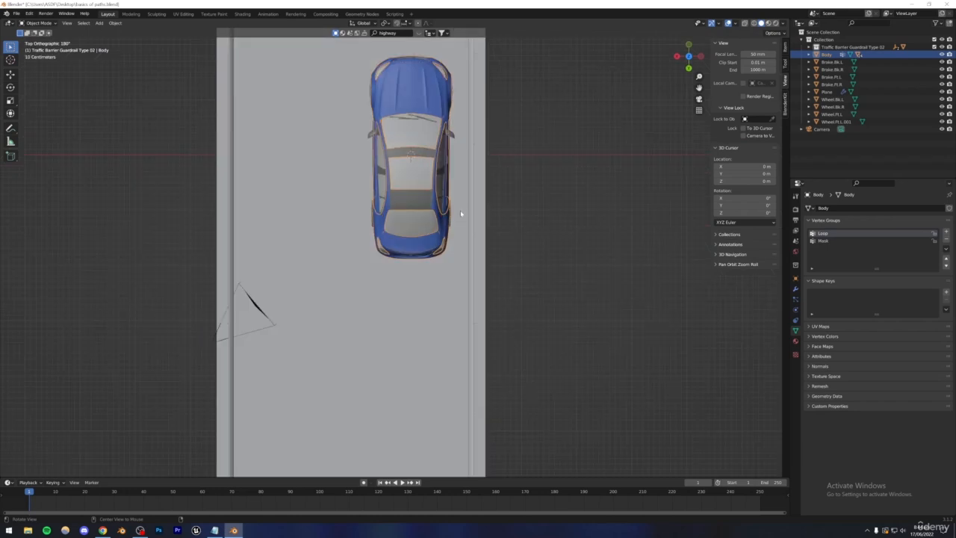
pyautogui.scroll(-2, 429, 214)
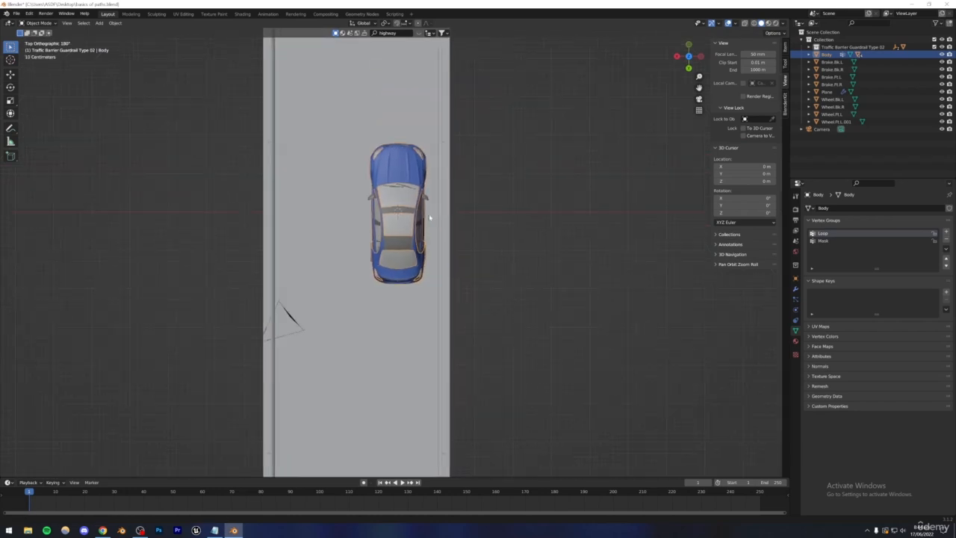
pyautogui.click(815, 48)
pyautogui.click(809, 47)
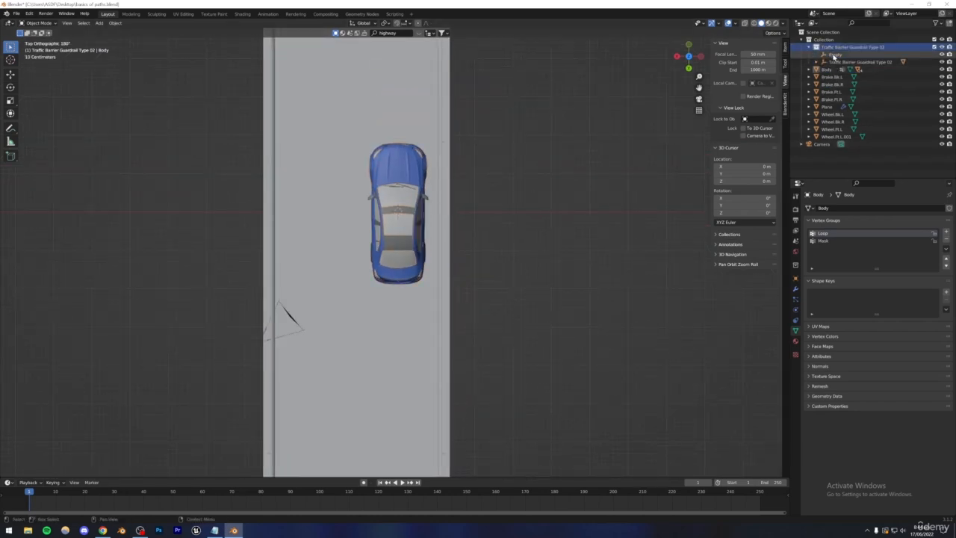
pyautogui.moveTo(834, 55); pyautogui.dragTo(826, 40)
pyautogui.click(809, 47)
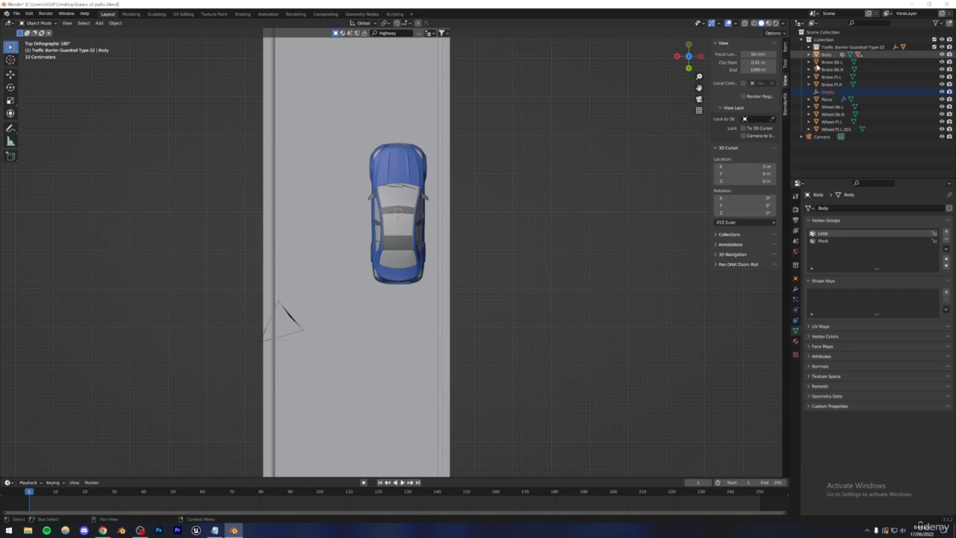
# Step: Move the Empty to the rear of the car, return to the camera view in material preview shading, and save the file
pyautogui.click(829, 93)
pyautogui.press('g')
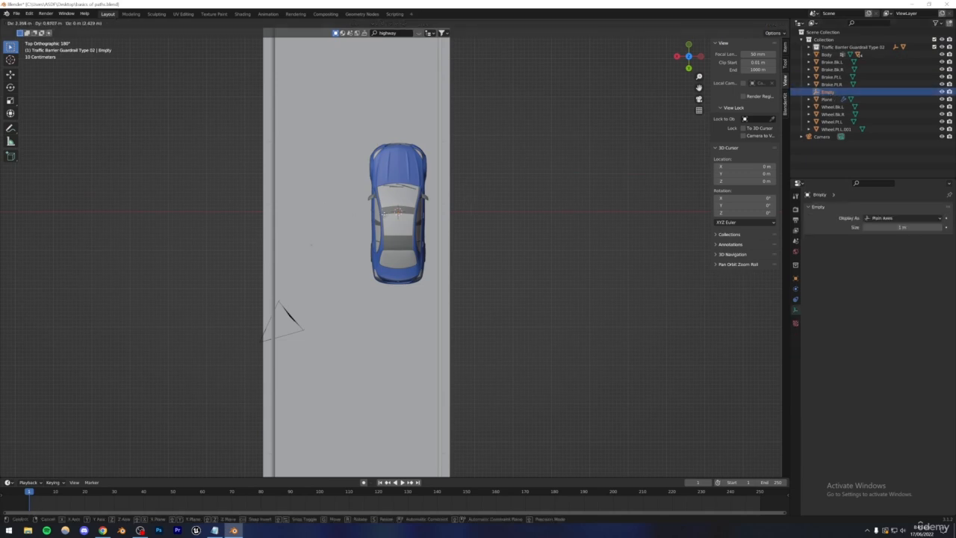
pyautogui.click(445, 240)
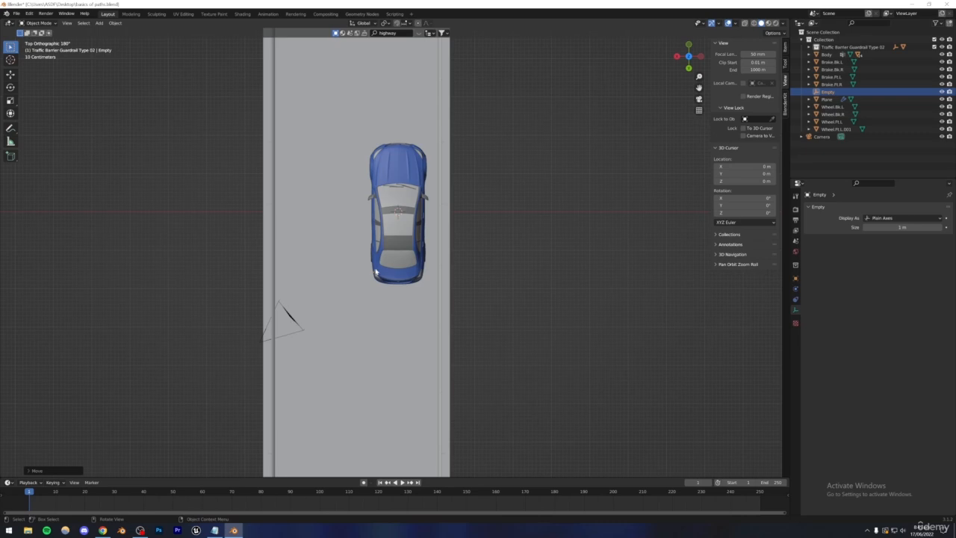
pyautogui.click(698, 98)
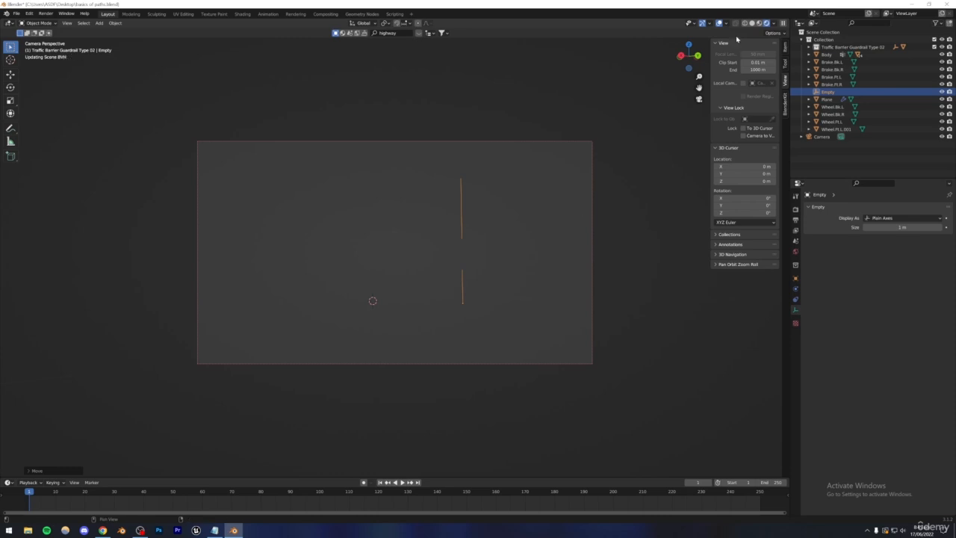
pyautogui.click(759, 24)
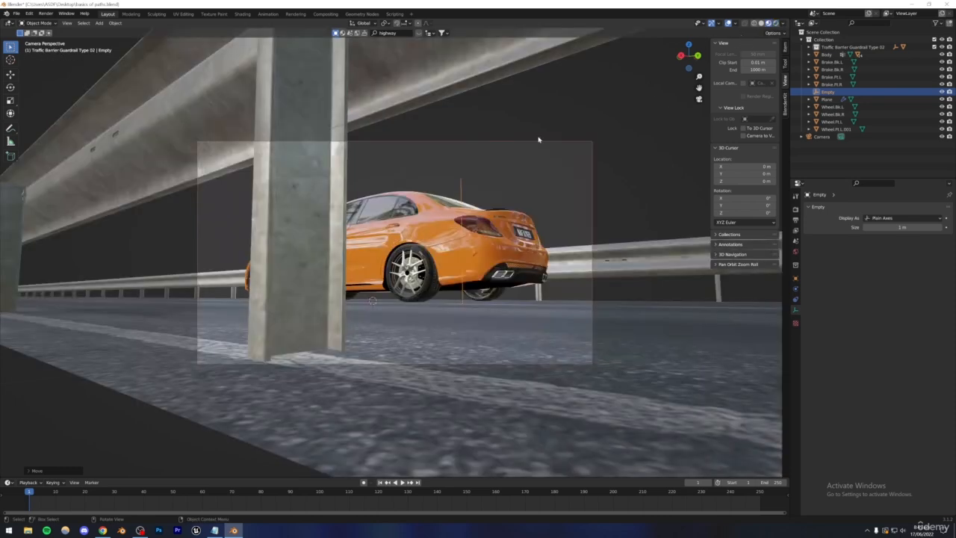
pyautogui.hotkey('ctrl', 's')
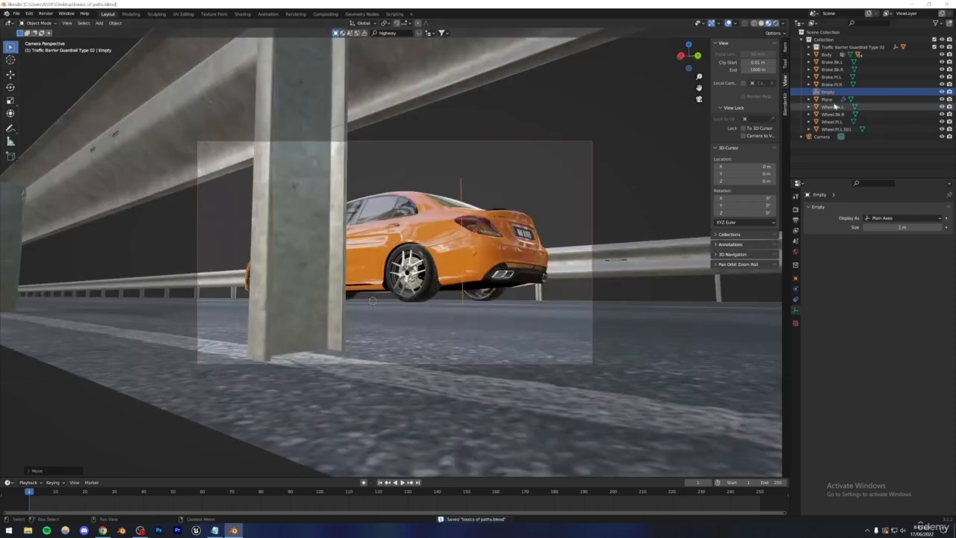
# Step: Enable Depth of Field on the camera and set the Empty as its focus object
pyautogui.click(823, 137)
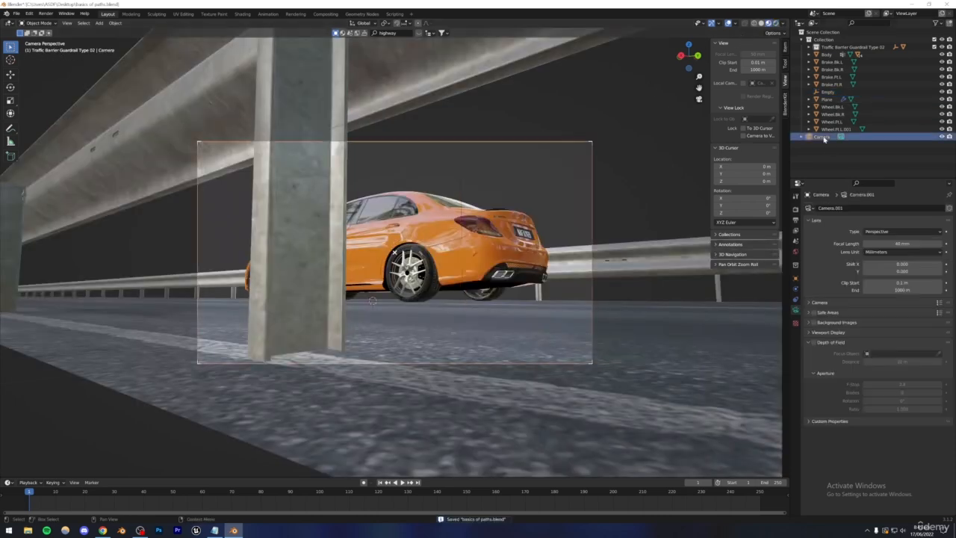
pyautogui.click(814, 342)
pyautogui.click(940, 356)
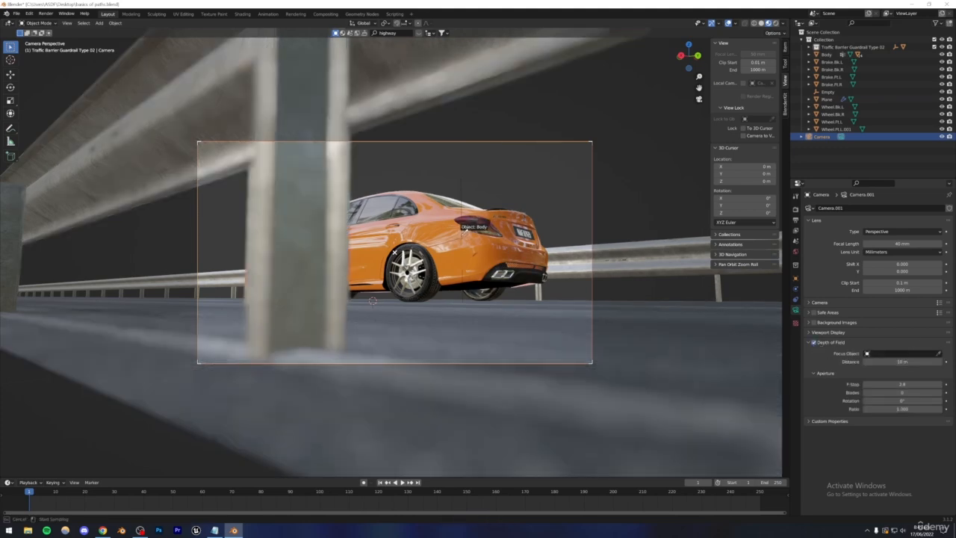
pyautogui.click(462, 238)
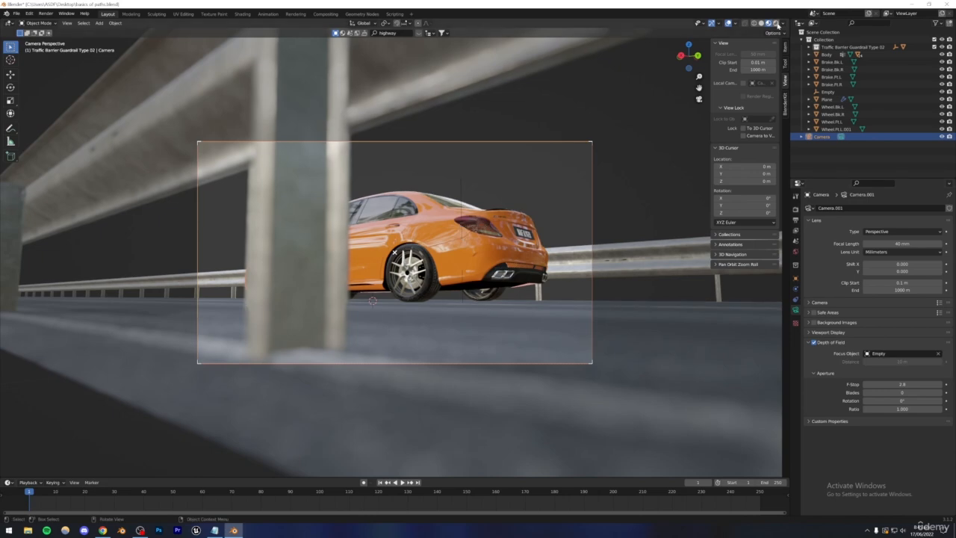
# Step: Preview the depth of field in rendered shading, deselect the camera, then return to solid shading and save the file
pyautogui.press('z')
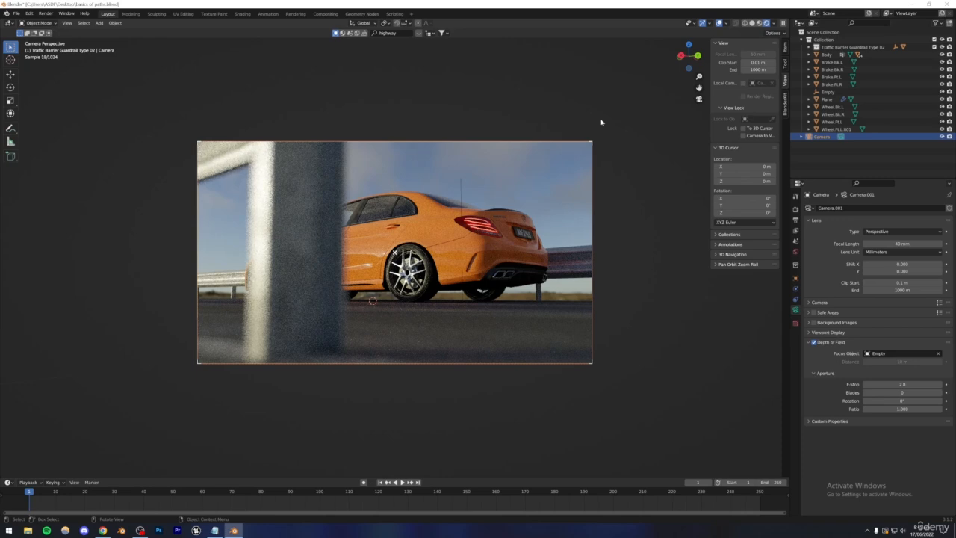
pyautogui.click(597, 115)
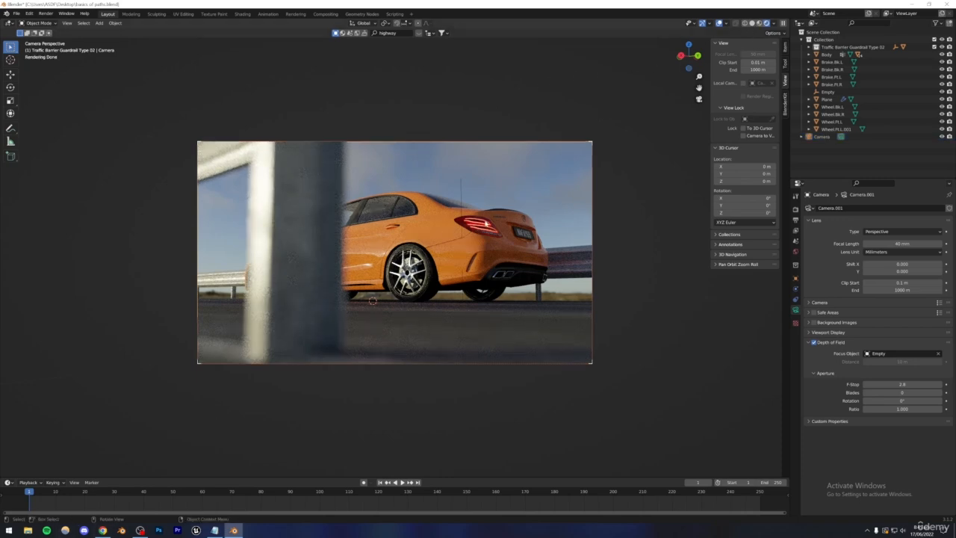
pyautogui.click(751, 23)
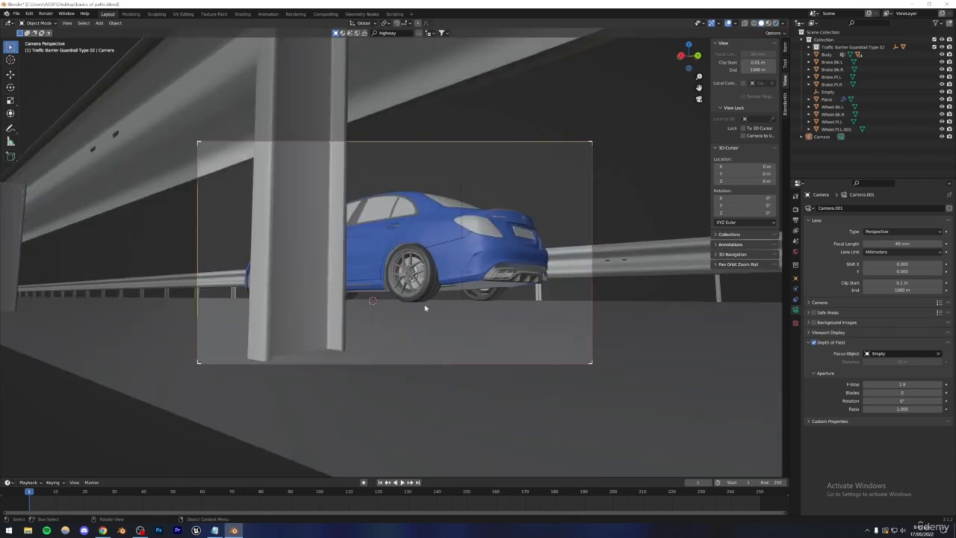
pyautogui.hotkey('ctrl', 's')
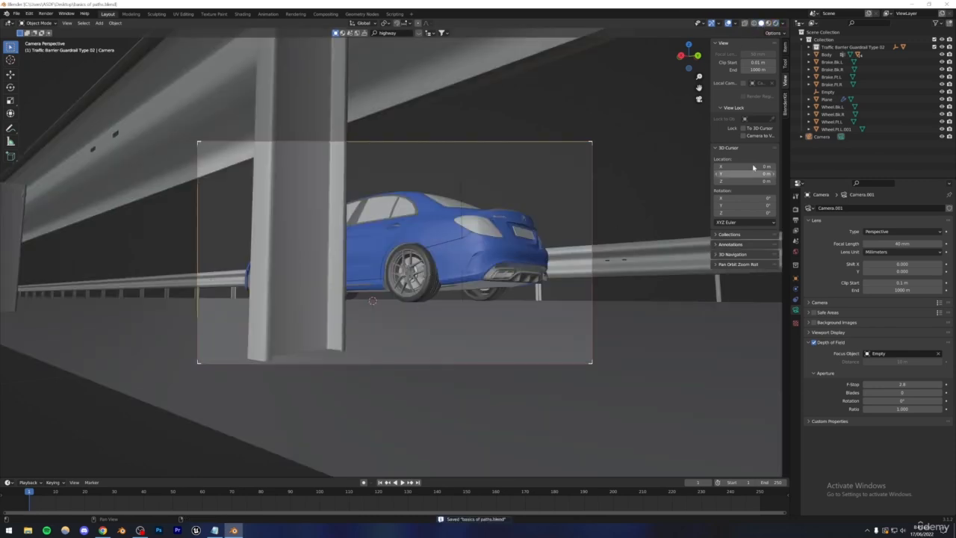
# Step: Lock the camera to the view and insert a Location, Rotation & Scale keyframe for it at frame 1
pyautogui.click(822, 138)
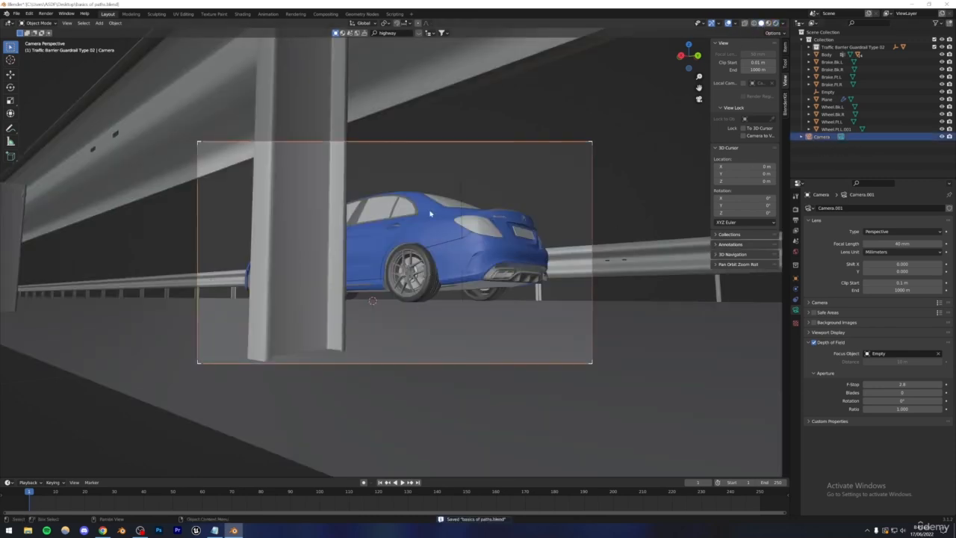
pyautogui.click(743, 135)
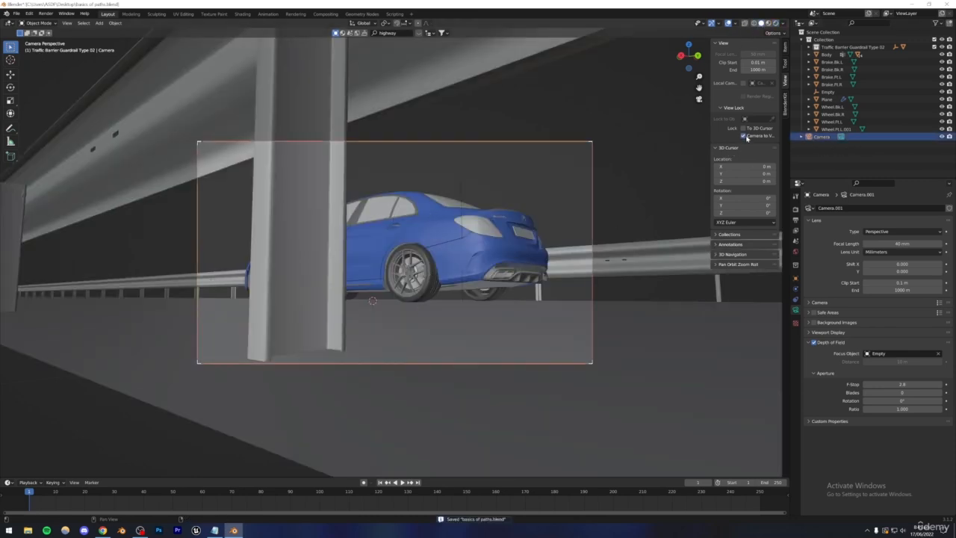
pyautogui.rightClick(486, 203)
pyautogui.press('Escape')
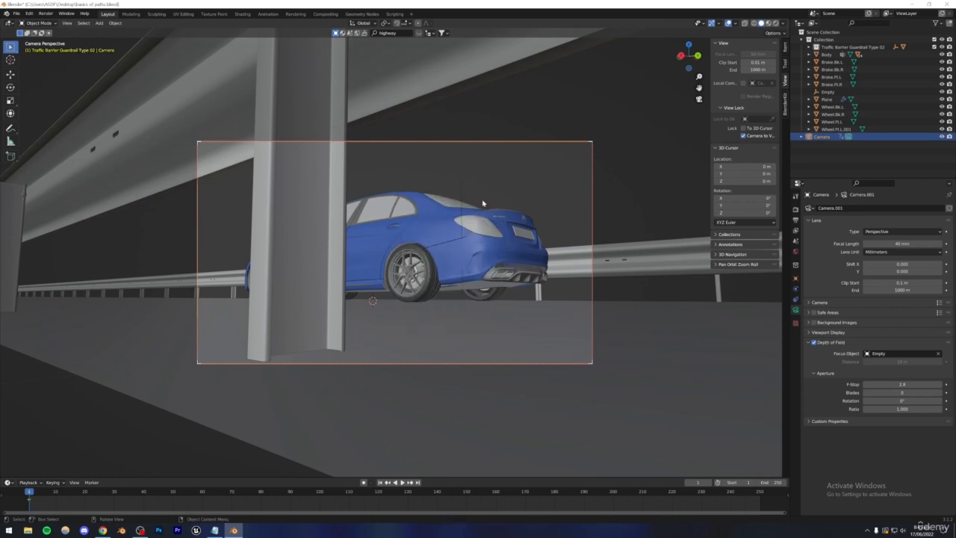
pyautogui.rightClick(482, 203)
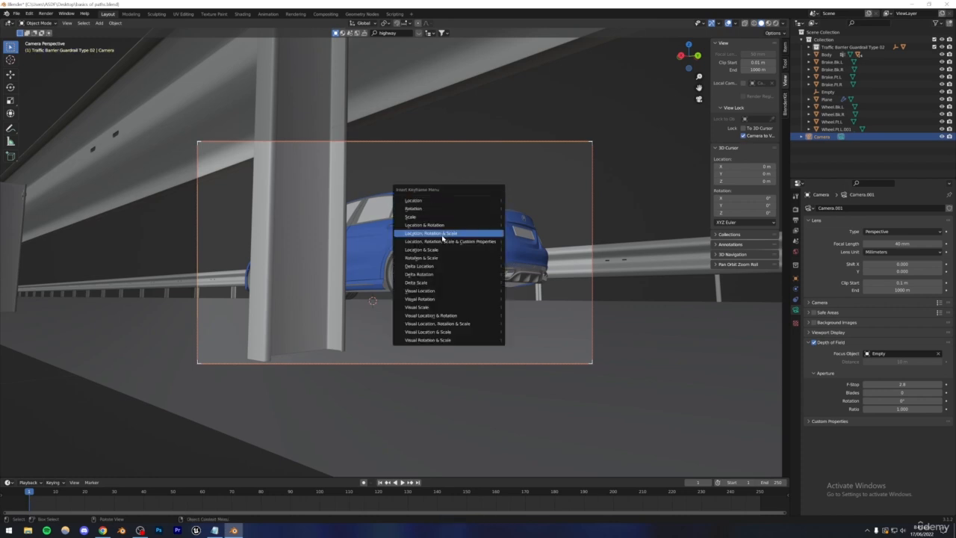
# Step: Play the timeline briefly and set the current frame to 50
pyautogui.press('space')
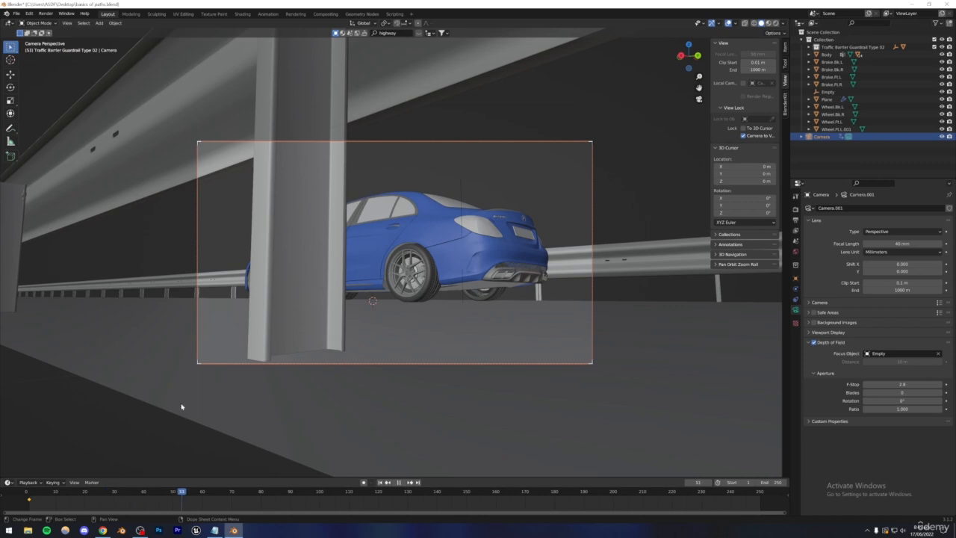
pyautogui.press('space')
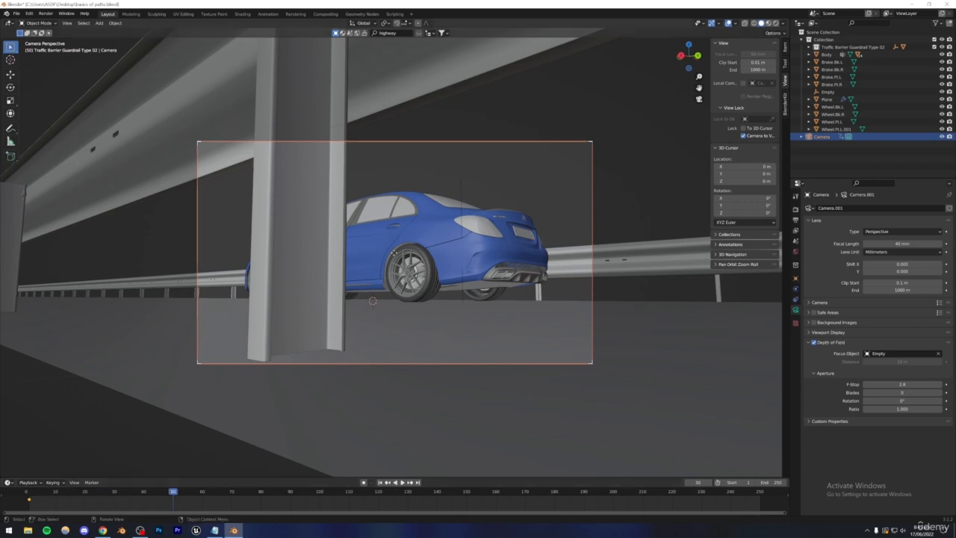
pyautogui.click(399, 262)
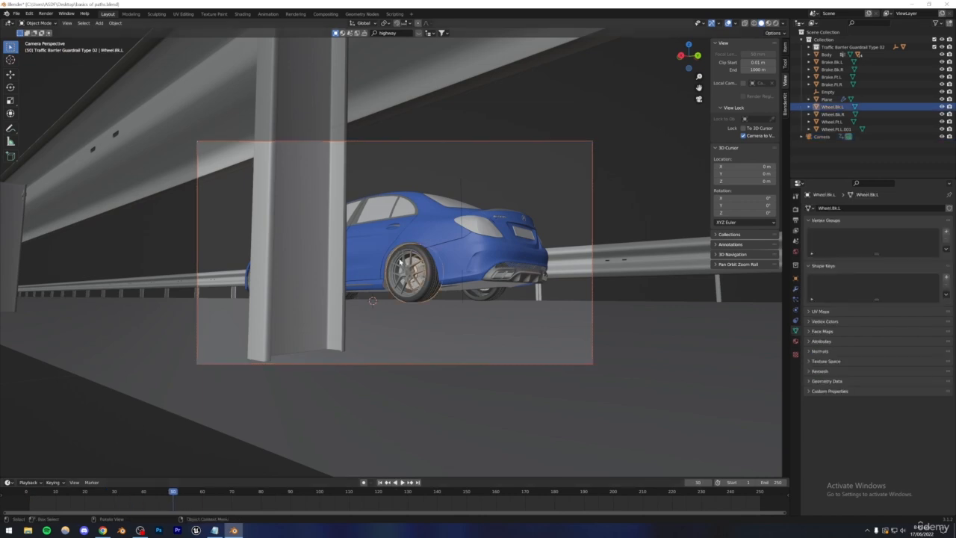
pyautogui.click(328, 282)
pyautogui.press('KP_Decimal')
pyautogui.scroll(8, 441, 251)
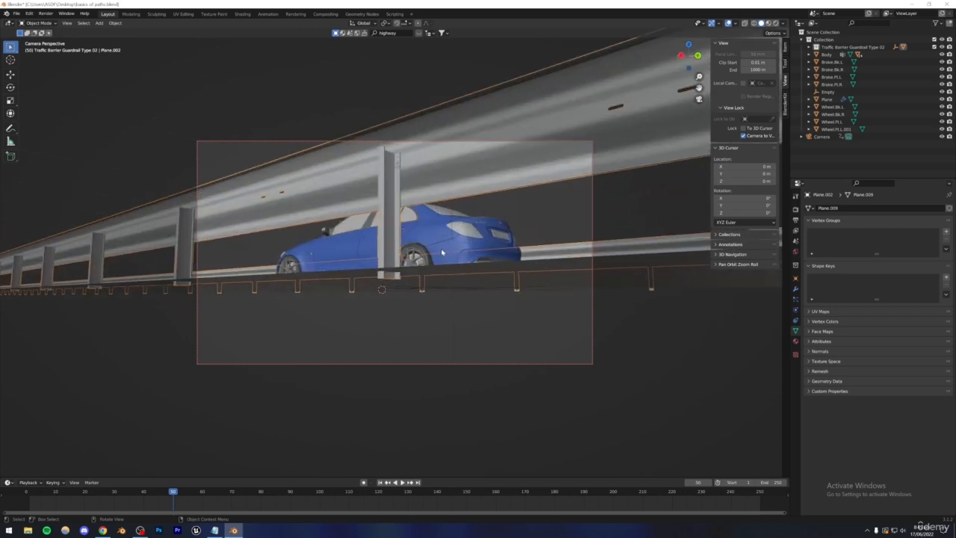
pyautogui.scroll(3, 442, 253)
pyautogui.moveTo(441, 253); pyautogui.dragTo(282, 292, button='middle')
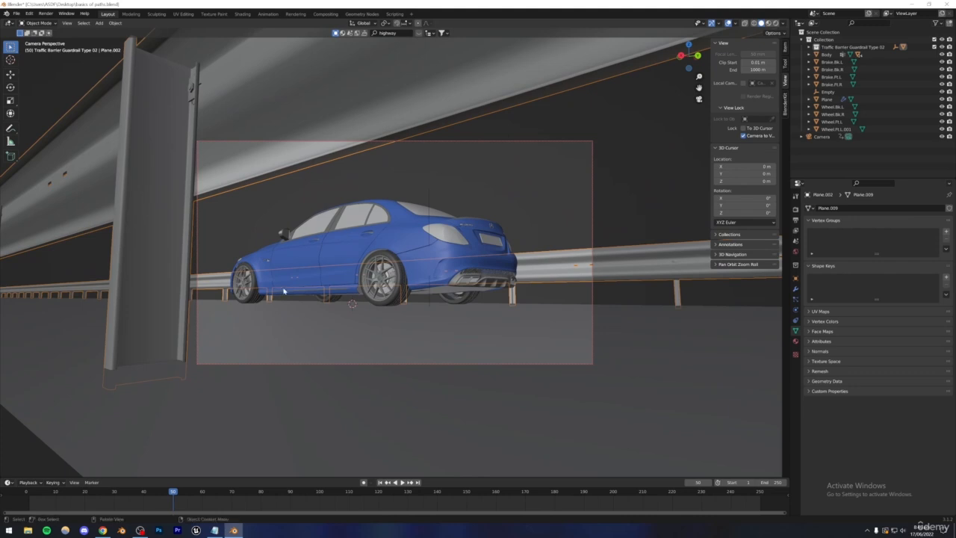
pyautogui.press('i')
pyautogui.click(492, 213)
pyautogui.hotkey('ctrl', 'z')
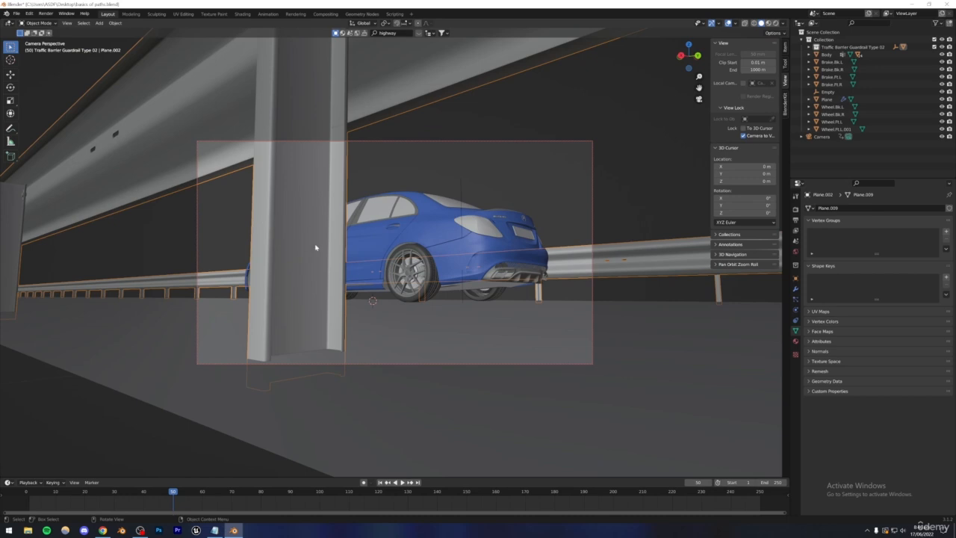
# Step: Select the camera, reframe it so the whole car shows beside the guardrail post, and keyframe it at frame 50
pyautogui.click(826, 138)
pyautogui.keyDown('shift'); pyautogui.moveTo(375, 292); pyautogui.dragTo(251, 289, button='middle'); pyautogui.keyUp('shift')
pyautogui.rightClick(349, 269)
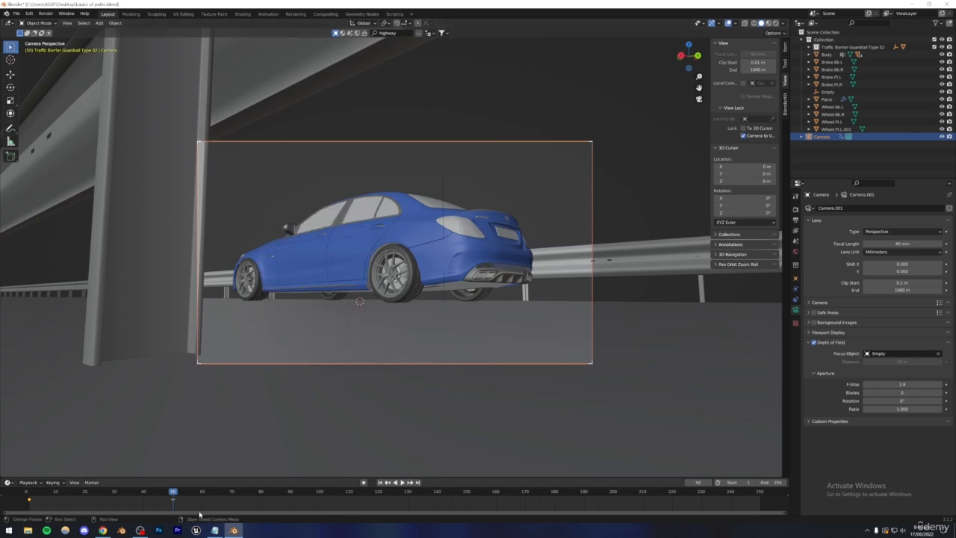
# Step: Play the camera animation from the start of the timeline, stop it and save the file
pyautogui.moveTo(173, 491); pyautogui.dragTo(30, 491)
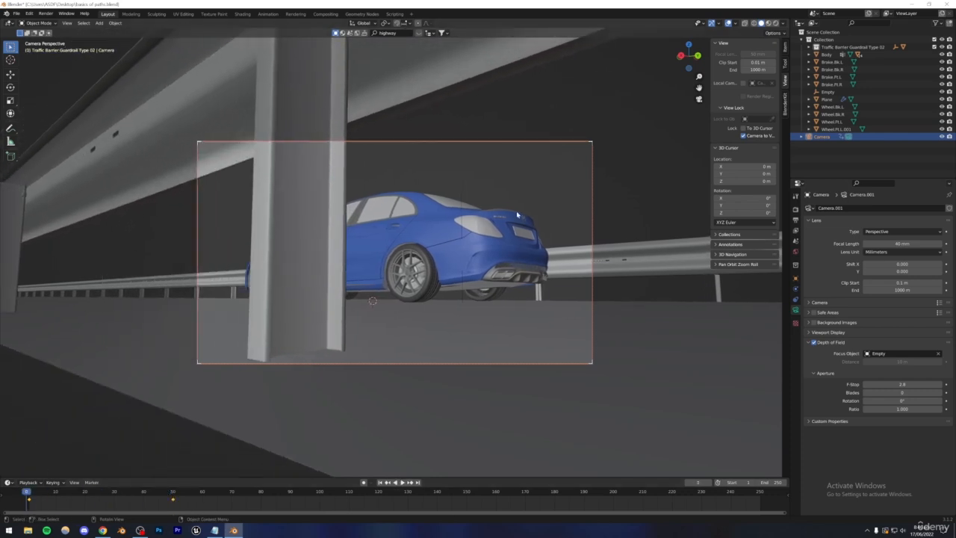
pyautogui.press('space')
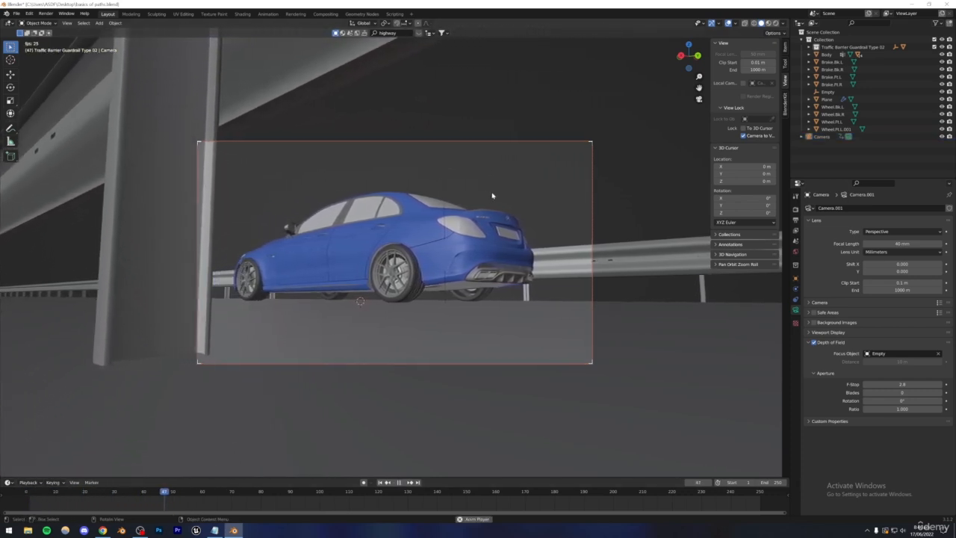
pyautogui.press('space')
pyautogui.hotkey('ctrl', 's')
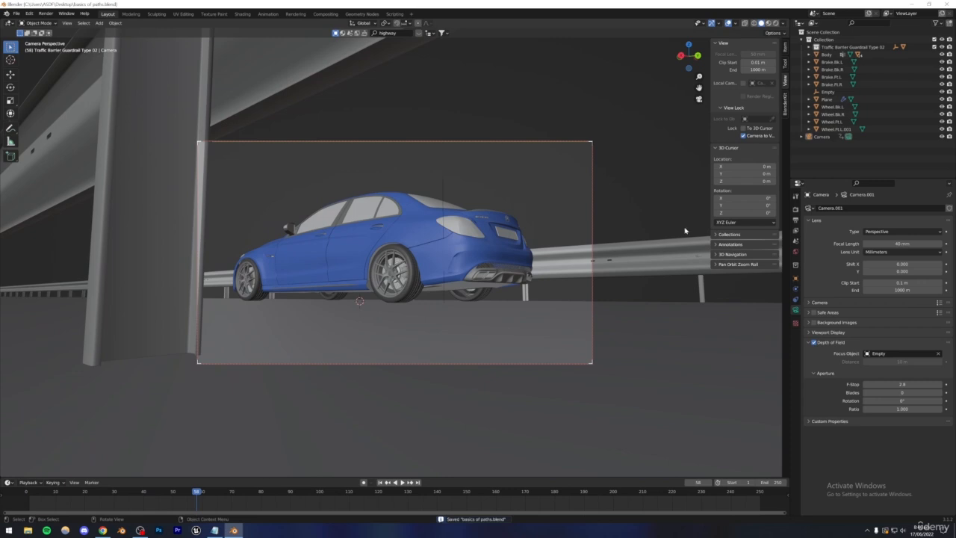
# Step: Move the camera's end keyframe to frame 60, replay the animation from the start, and set the current frame to 60
pyautogui.click(820, 138)
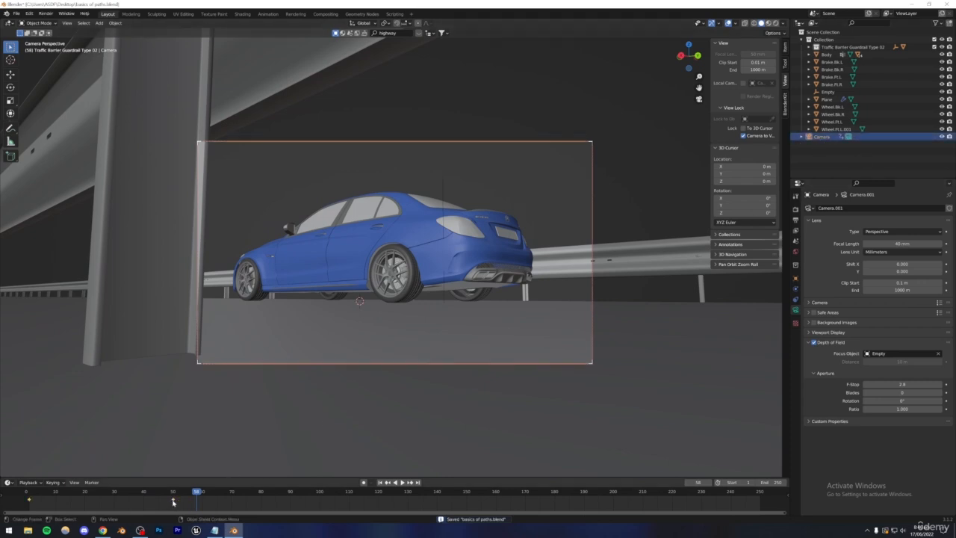
pyautogui.moveTo(173, 501); pyautogui.dragTo(16, 496)
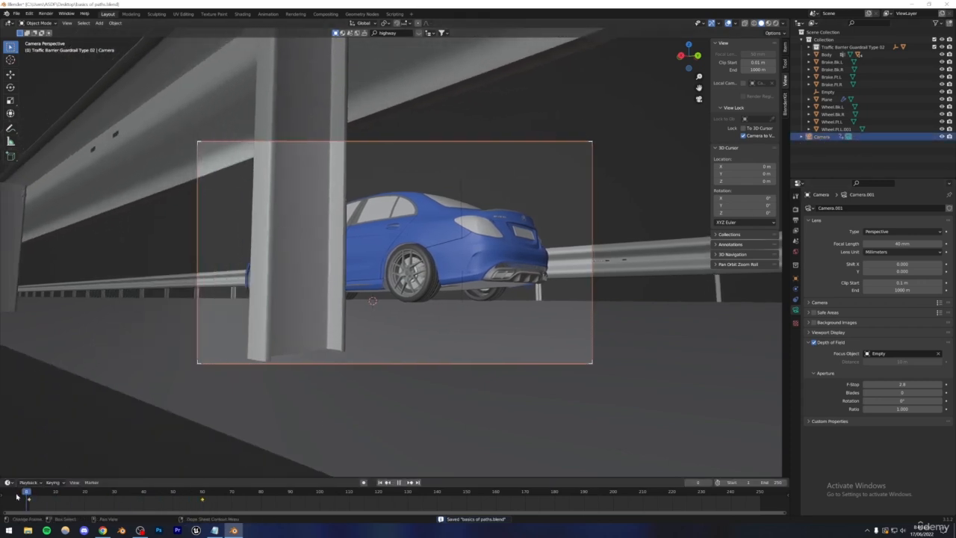
pyautogui.press('space')
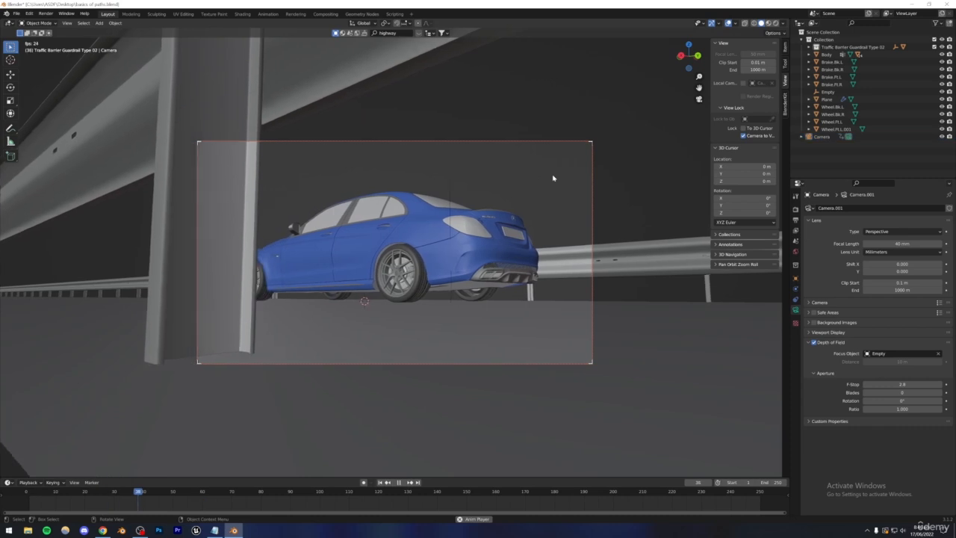
pyautogui.press('space')
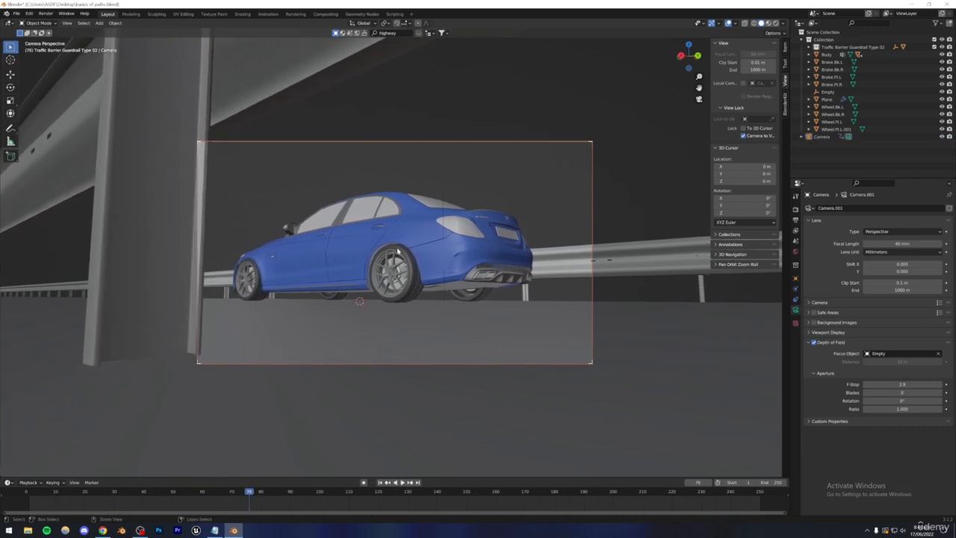
pyautogui.hotkey('ctrl', 's')
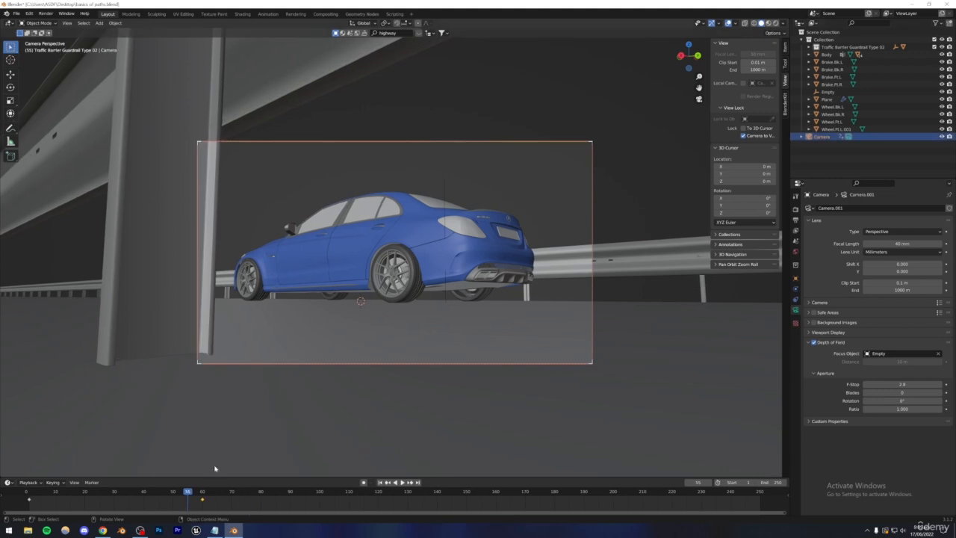
pyautogui.moveTo(173, 494); pyautogui.dragTo(201, 503)
# Step: Switch to the browser, watch part of the Mercedes reference animation on Instagram, pause it and return to Blender
pyautogui.click(102, 530)
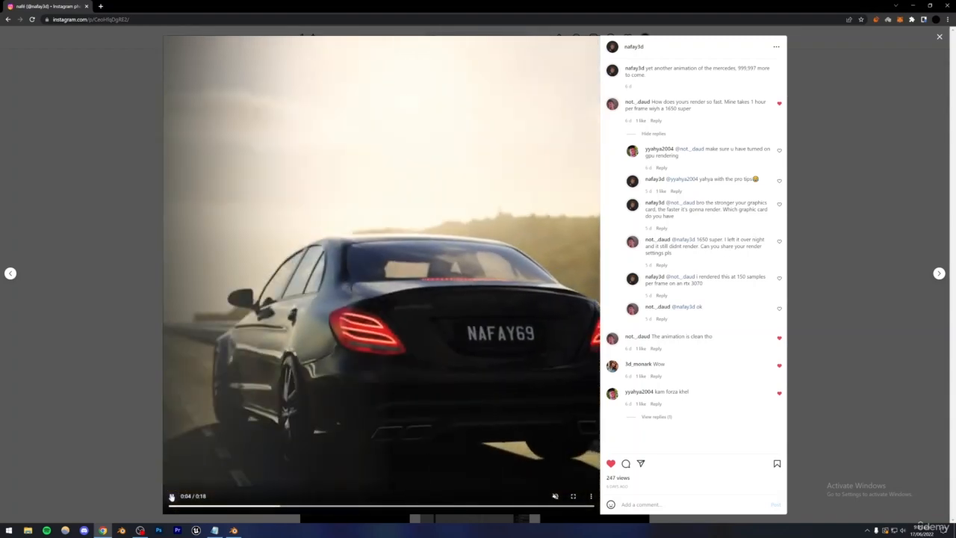
pyautogui.click(171, 496)
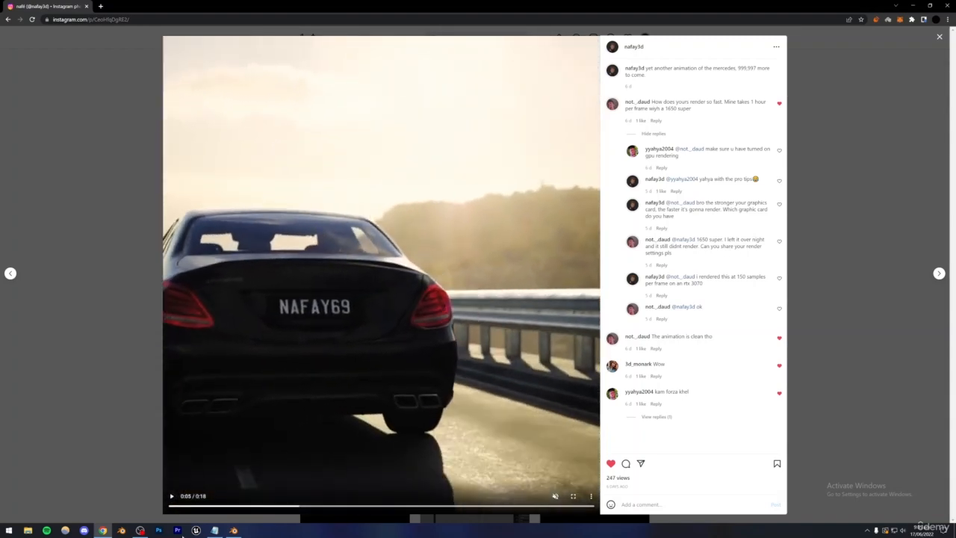
pyautogui.click(230, 532)
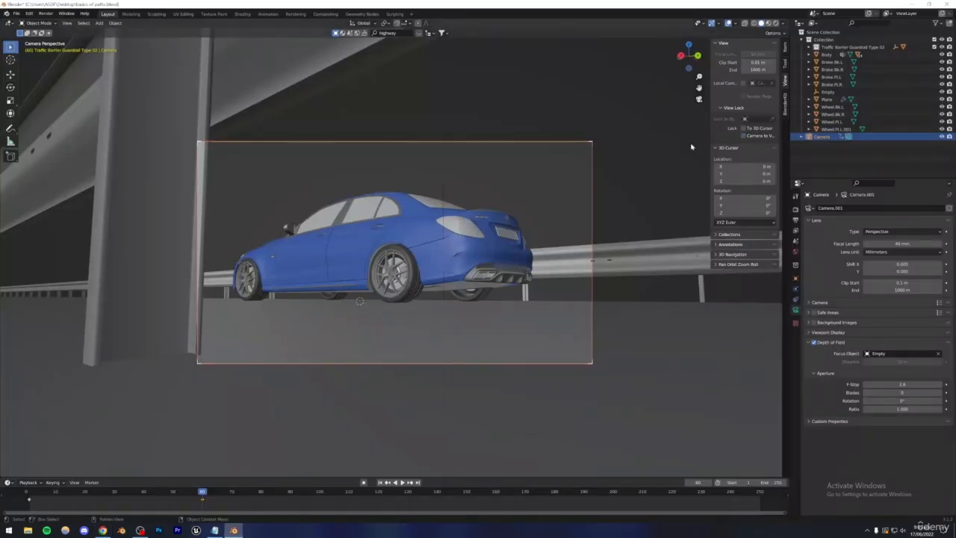
# Step: Leave the camera view for an overview of the highway, select the car body and save the file
pyautogui.hotkey('ctrl', 's')
pyautogui.moveTo(462, 224); pyautogui.dragTo(431, 243, button='middle')
pyautogui.click(522, 166)
pyautogui.keyDown('shift'); pyautogui.moveTo(522, 166); pyautogui.dragTo(375, 293, button='middle'); pyautogui.keyUp('shift')
pyautogui.scroll(-4, 389, 276)
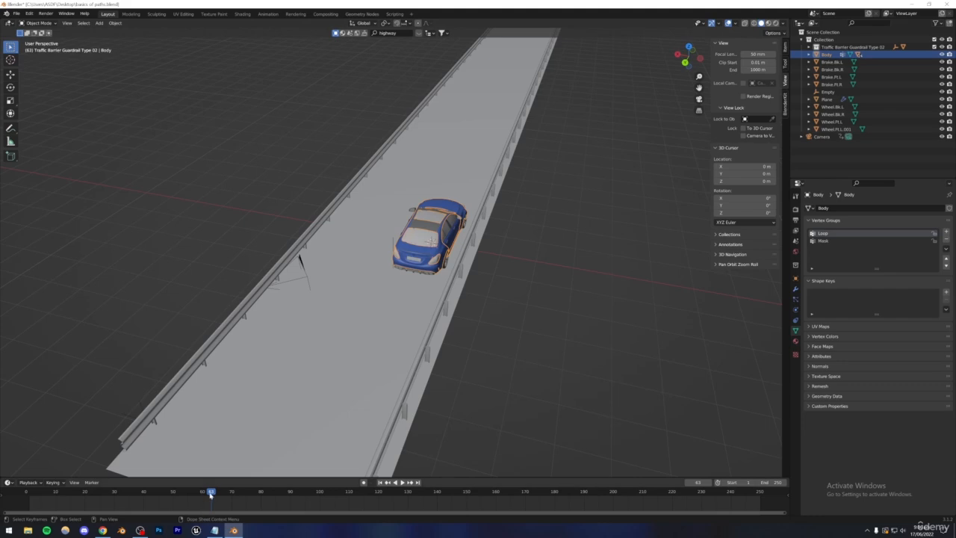
pyautogui.hotkey('ctrl', 's')
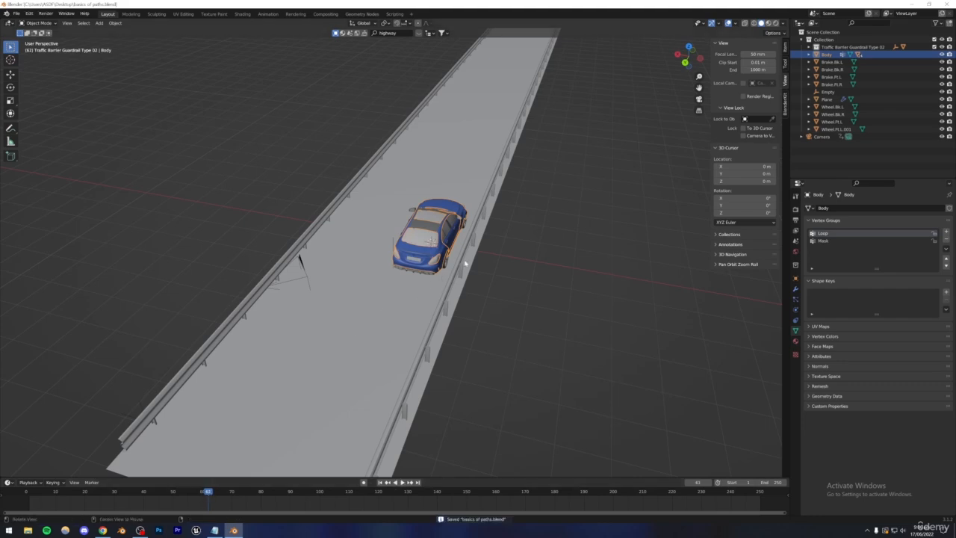
# Step: Try moving the car body on its own, away from its wheels, and cancel each move
pyautogui.moveTo(468, 263); pyautogui.dragTo(403, 291, button='middle')
pyautogui.scroll(5, 523, 290)
pyautogui.click(313, 234)
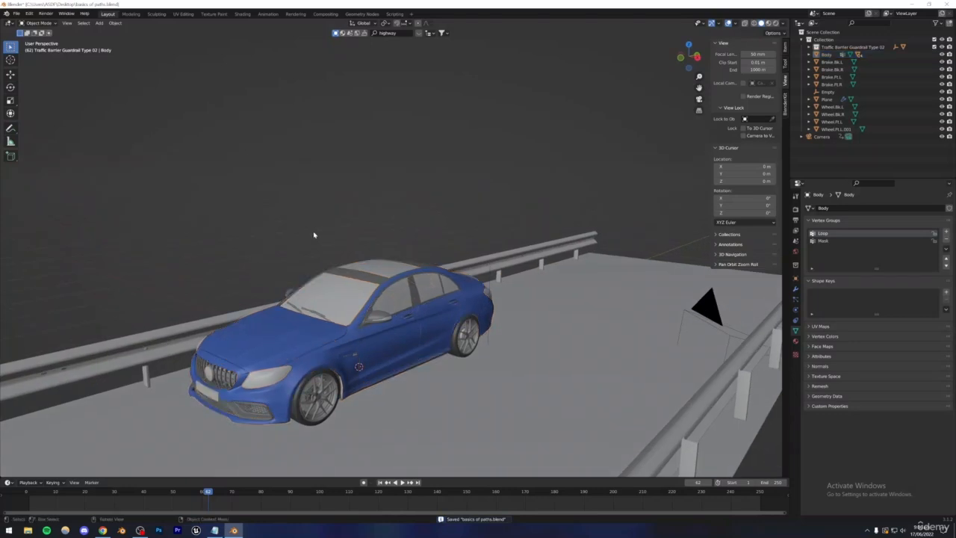
pyautogui.click(337, 348)
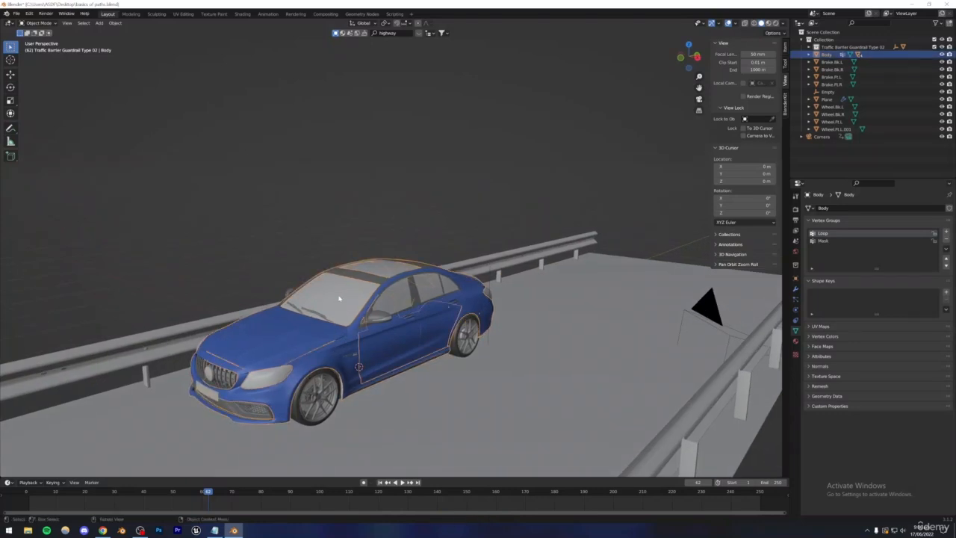
pyautogui.press('g')
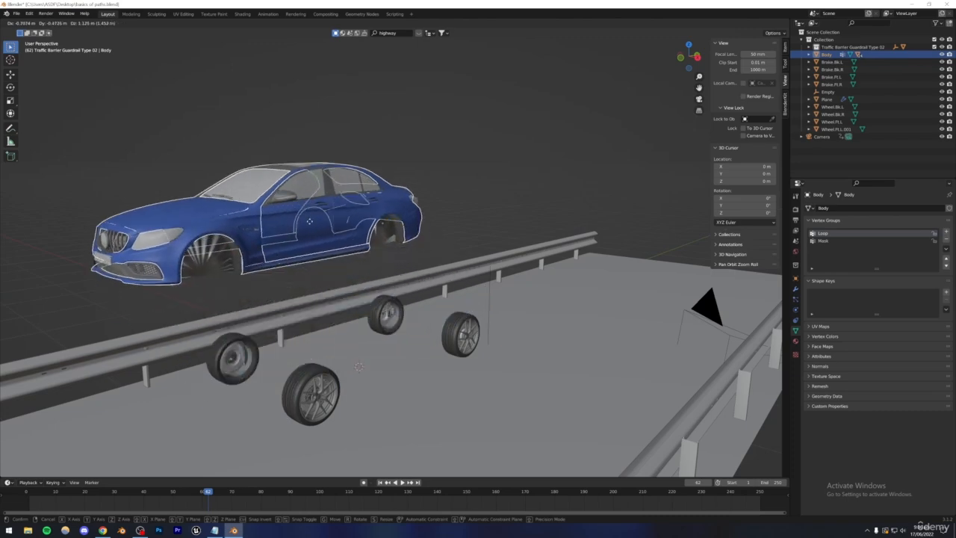
pyautogui.press('Escape')
pyautogui.scroll(-3, 399, 311)
pyautogui.moveTo(373, 247); pyautogui.dragTo(417, 265, button='middle')
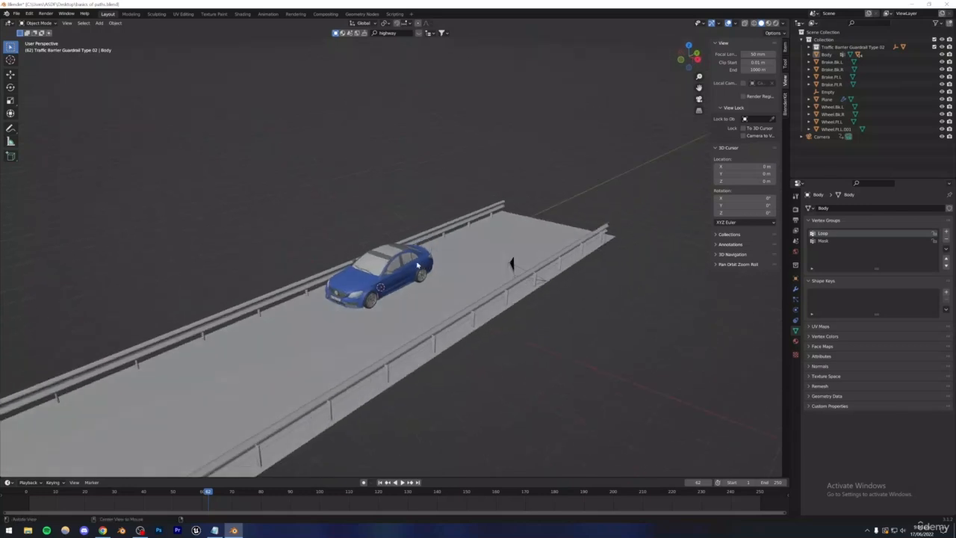
pyautogui.click(355, 281)
pyautogui.press('g')
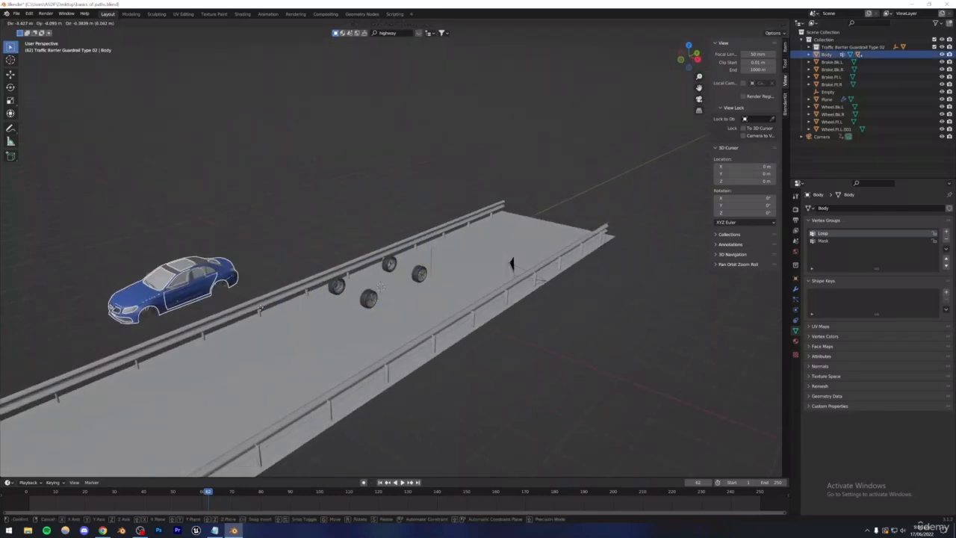
pyautogui.rightClick(263, 315)
pyautogui.click(374, 302)
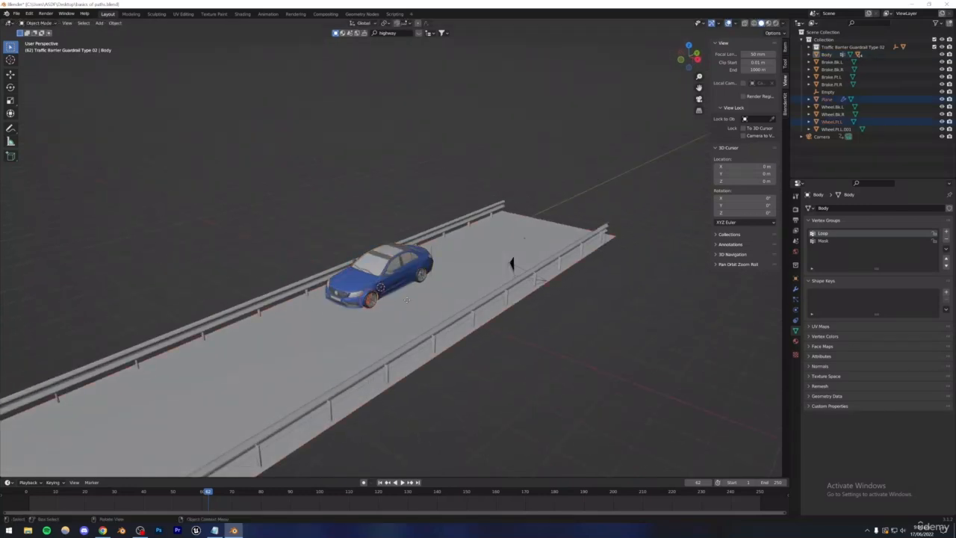
pyautogui.click(326, 301)
pyautogui.click(371, 302)
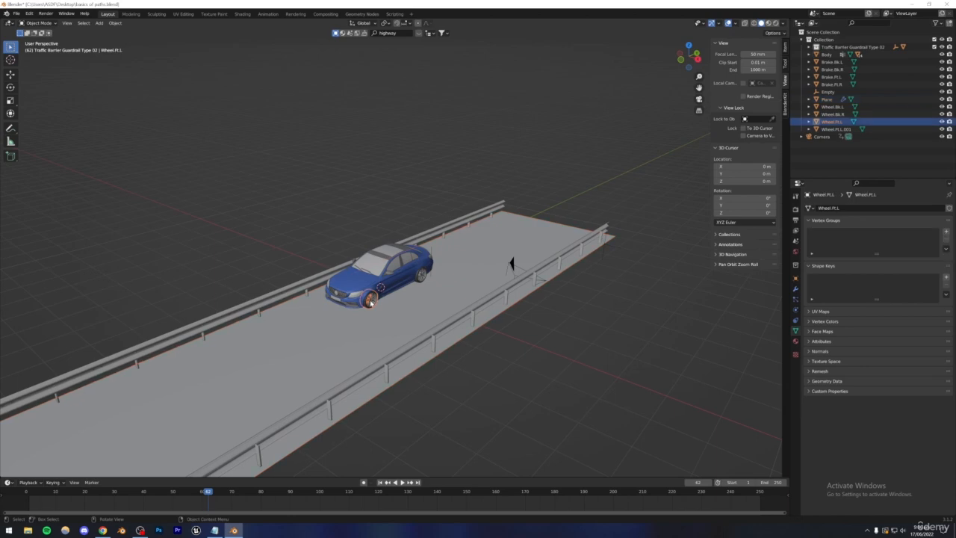
pyautogui.click(331, 234)
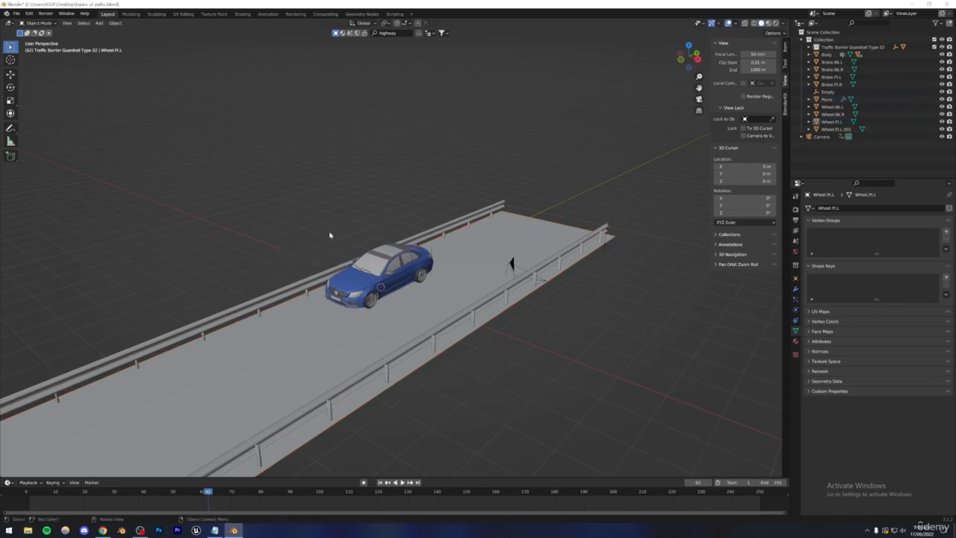
# Step: Select the car body, look through the available object constraints without adding one, and deselect everything
pyautogui.scroll(5, 333, 241)
pyautogui.moveTo(345, 305)
pyautogui.mouseDown(button='middle')
pyautogui.moveTo(305, 284)
pyautogui.moveTo(334, 313)
pyautogui.mouseUp(button='middle')
pyautogui.click(322, 324)
pyautogui.click(796, 290)
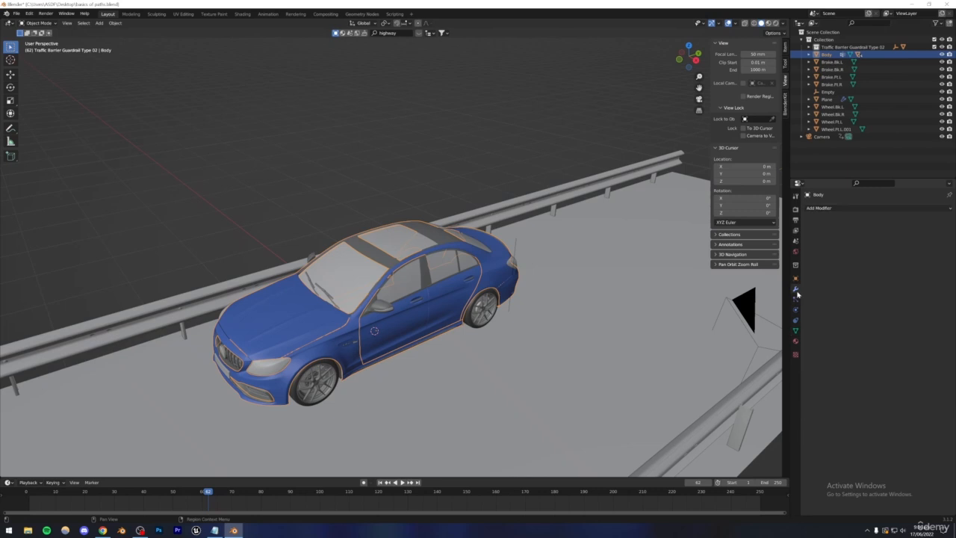
pyautogui.click(794, 321)
pyautogui.click(828, 209)
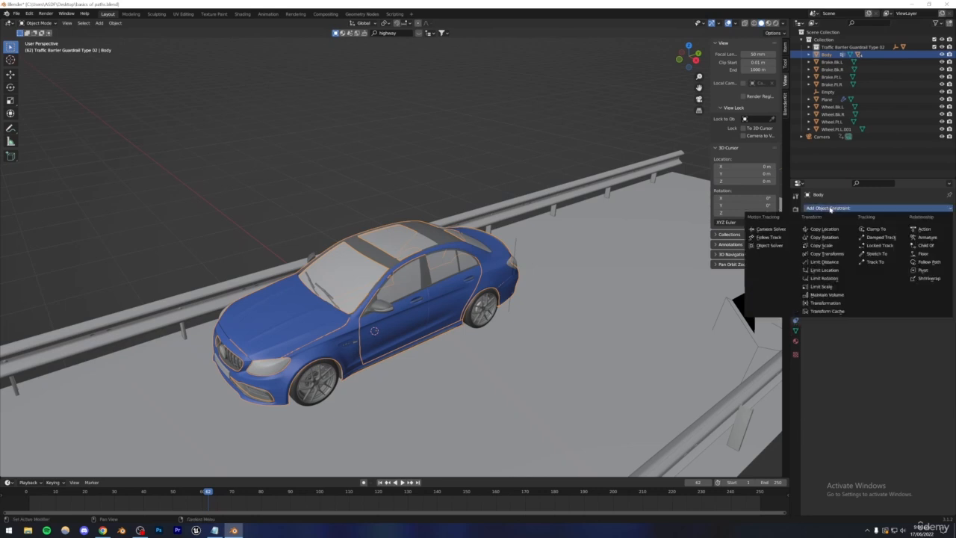
pyautogui.hotkey('alt', 'a')
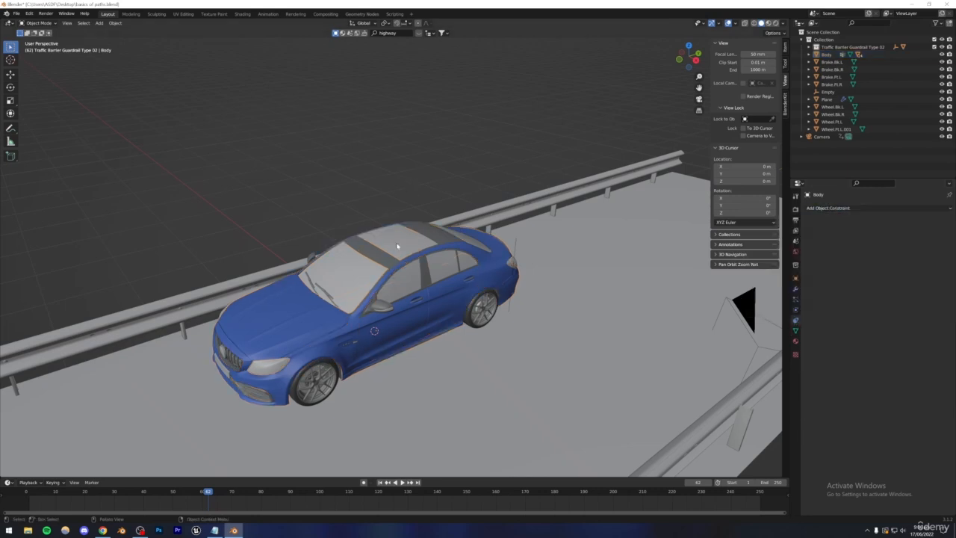
# Step: Save the file and try moving the car body off the road once more, then cancel the move
pyautogui.click(329, 308)
pyautogui.scroll(-2, 336, 309)
pyautogui.hotkey('ctrl', 's')
pyautogui.press('g')
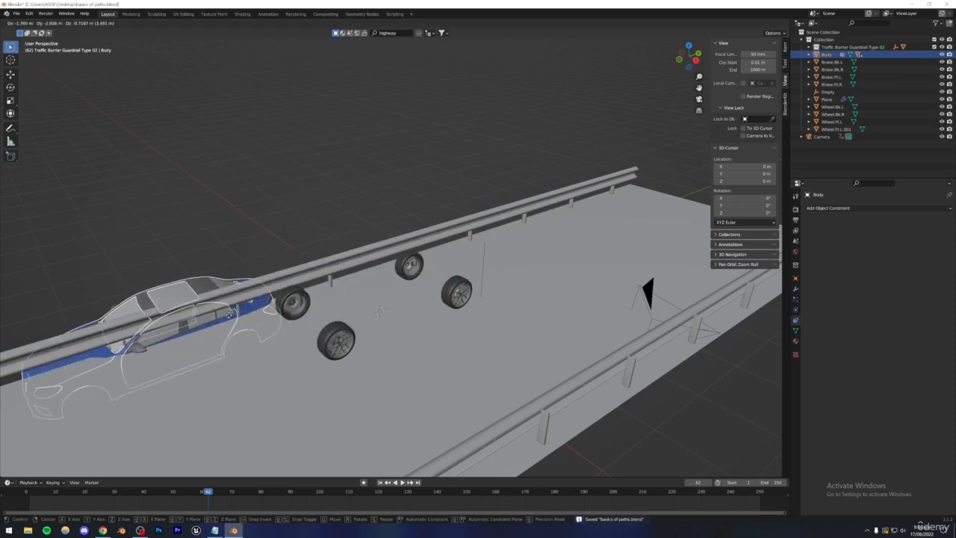
pyautogui.rightClick(186, 314)
pyautogui.hotkey('alt', 'a')
# Step: Save the file, add a Path curve at the car in top view, and enter Edit Mode on it
pyautogui.scroll(-5, 373, 297)
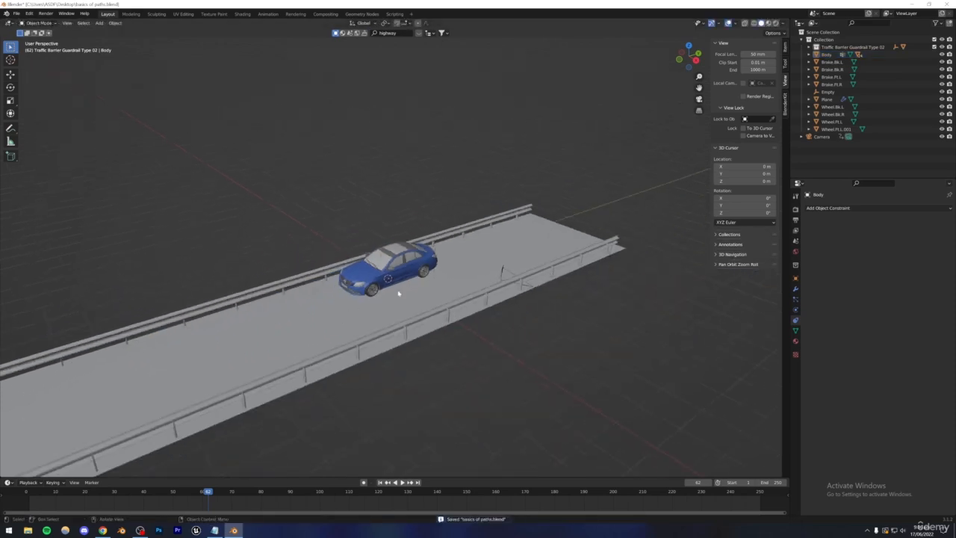
pyautogui.moveTo(399, 294); pyautogui.dragTo(351, 299, button='middle')
pyautogui.hotkey('ctrl', 's')
pyautogui.keyDown('shift'); pyautogui.moveTo(403, 244); pyautogui.dragTo(397, 278, button='middle'); pyautogui.keyUp('shift')
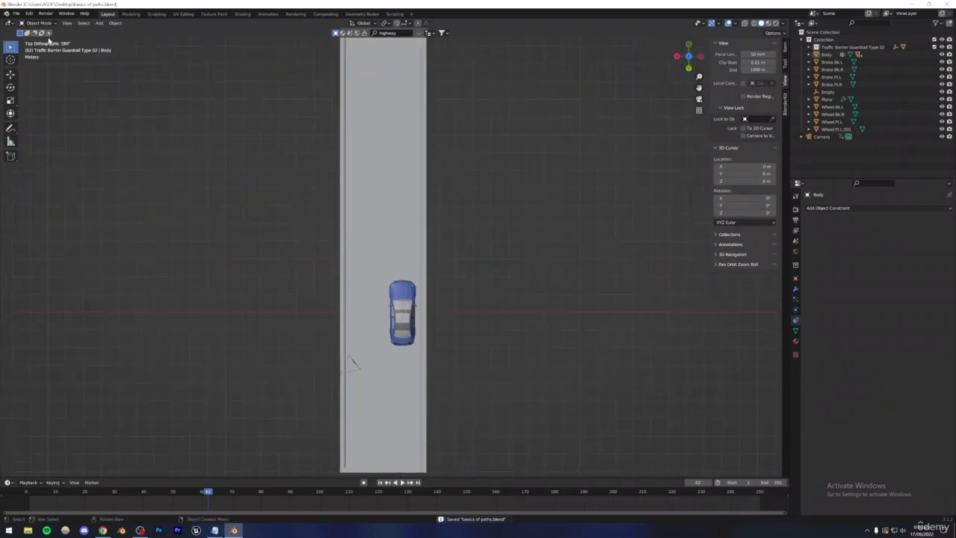
pyautogui.click(100, 23)
pyautogui.moveTo(112, 45)
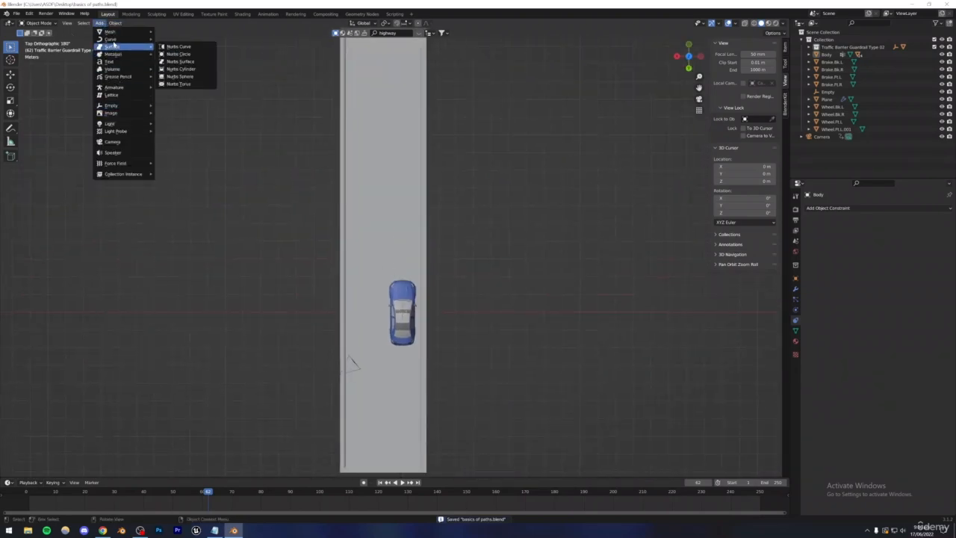
pyautogui.click(179, 69)
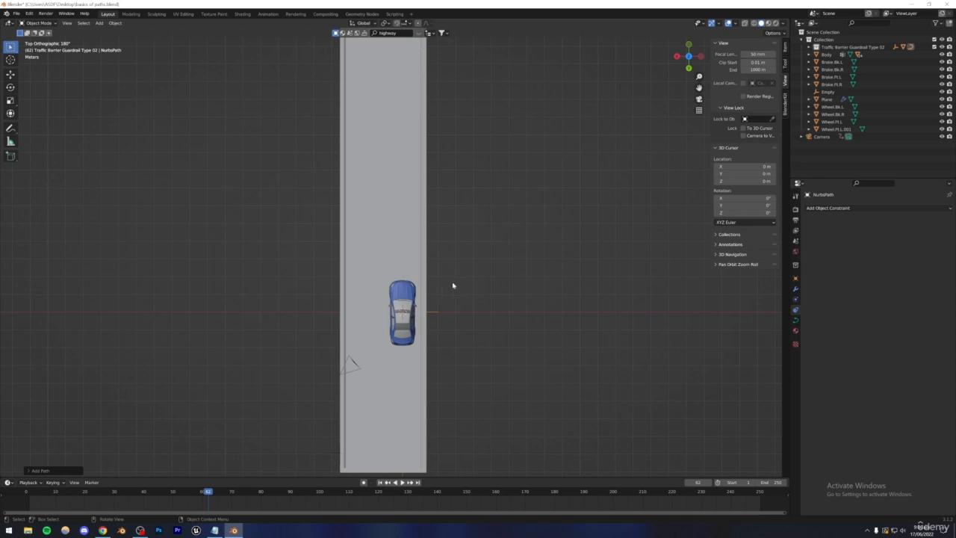
pyautogui.press('Tab')
pyautogui.scroll(5, 440, 262)
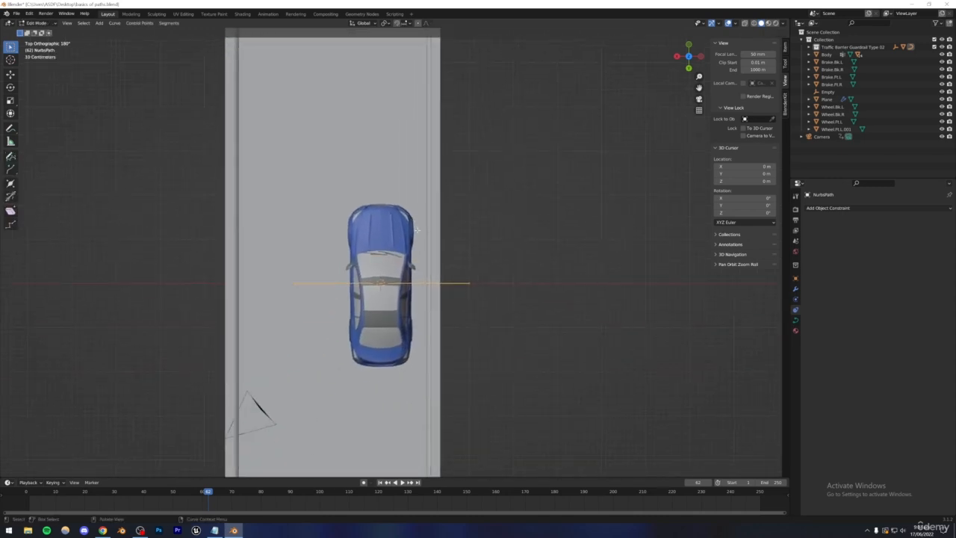
# Step: Leave Edit Mode and move the path along the X axis until it lies clear of the road beside the car
pyautogui.press('Tab')
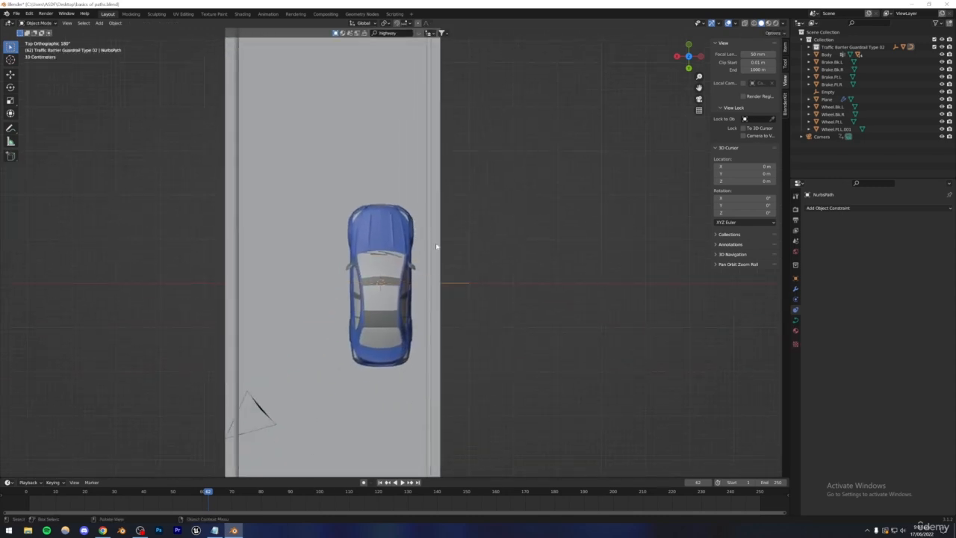
pyautogui.press('g')
pyautogui.press('x')
pyautogui.click(628, 244)
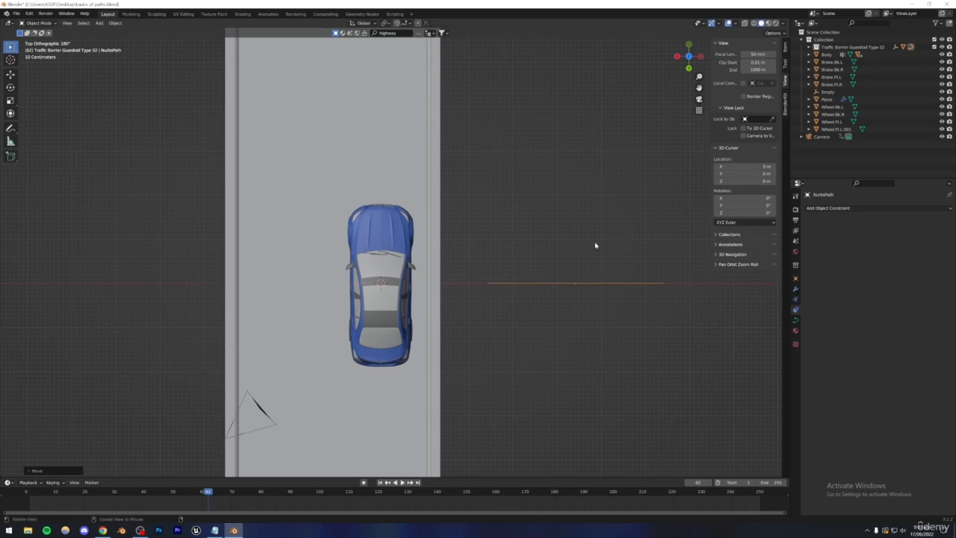
# Step: Enter Edit Mode on the path and turn on the Normals overlay for curves to display its direction
pyautogui.keyDown('shift'); pyautogui.moveTo(574, 283); pyautogui.dragTo(393, 303, button='middle'); pyautogui.keyUp('shift')
pyautogui.scroll(3, 393, 302)
pyautogui.press('Tab')
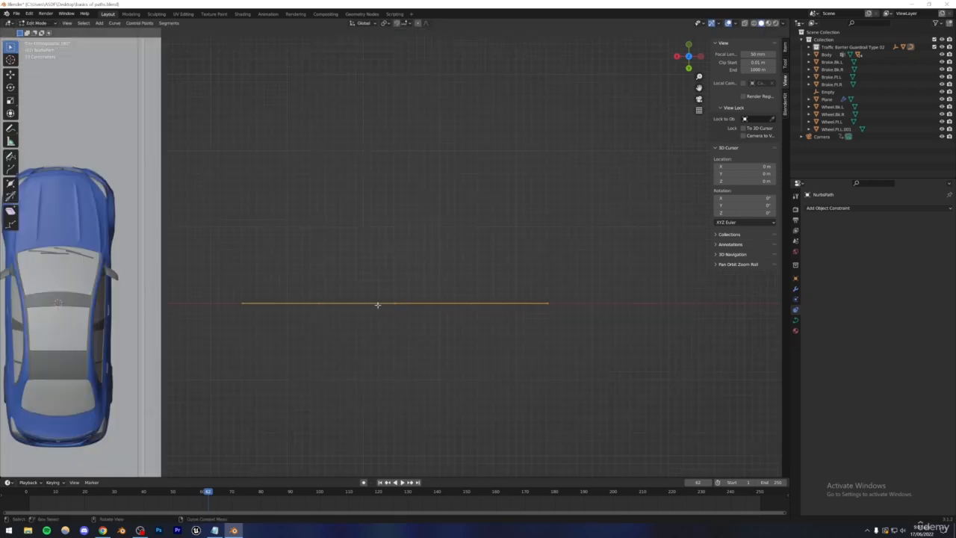
pyautogui.click(734, 24)
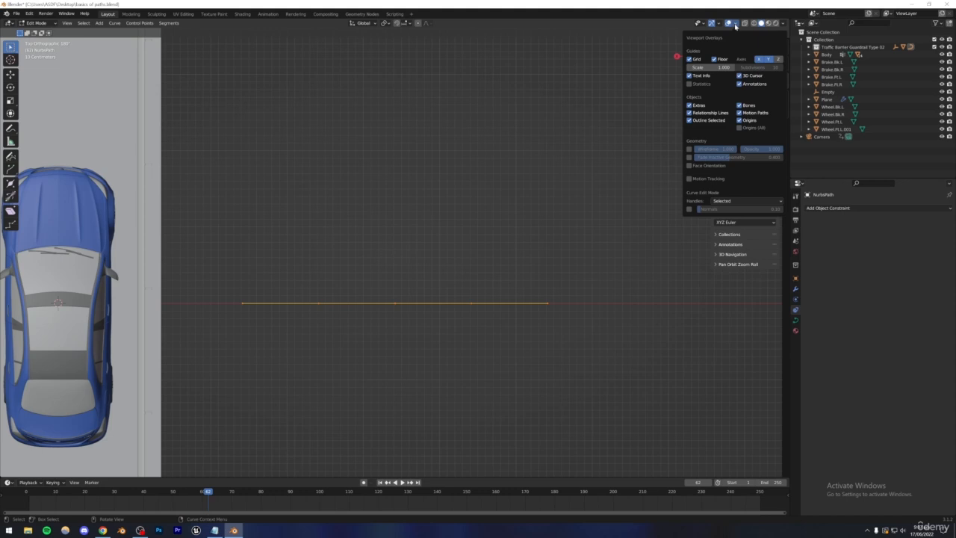
pyautogui.click(689, 209)
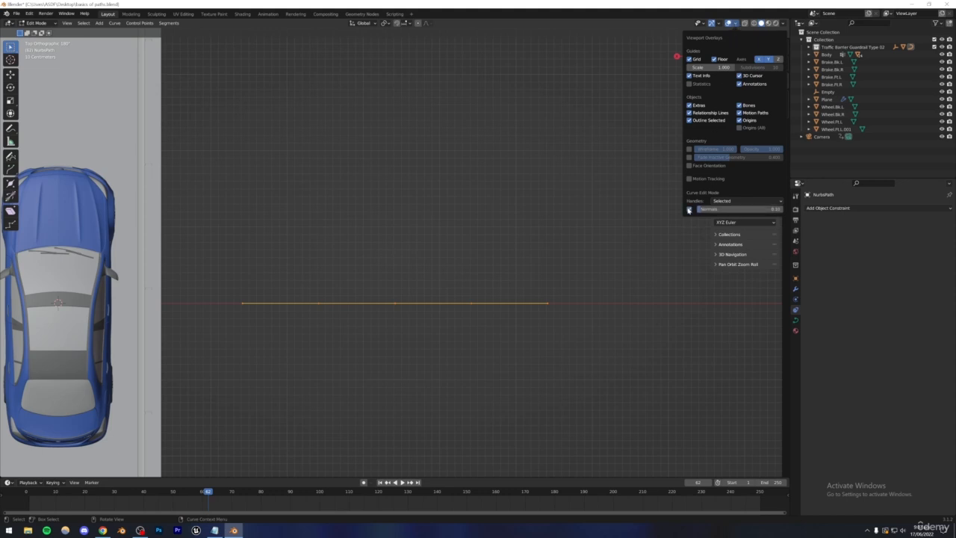
pyautogui.scroll(4, 314, 354)
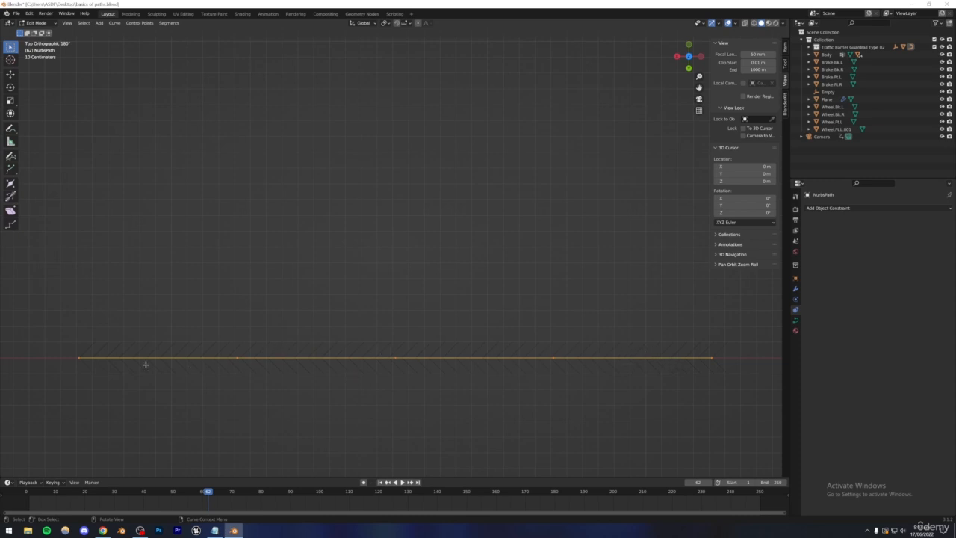
pyautogui.scroll(-5, 145, 364)
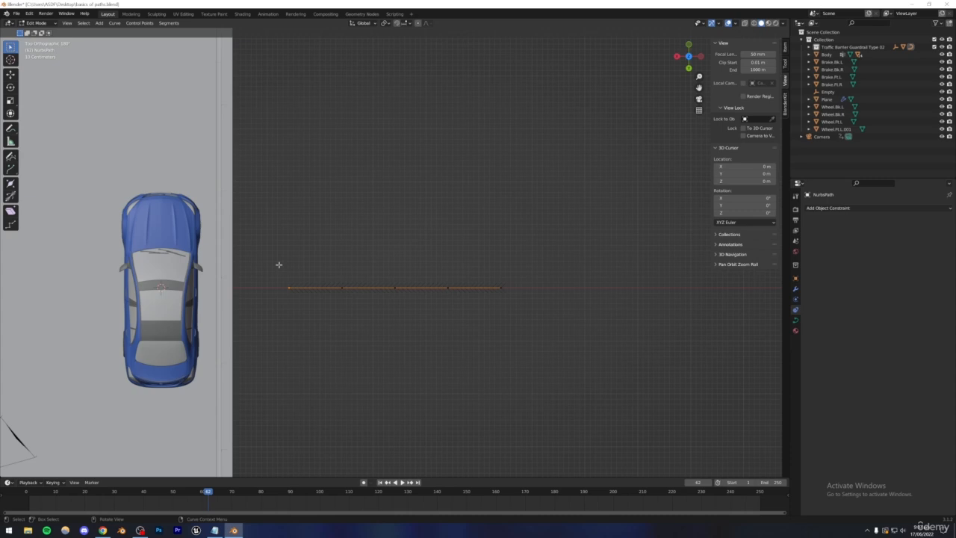
# Step: Rotate the whole curve in Edit Mode so that it runs parallel to the road
pyautogui.hotkey('alt', 'a')
pyautogui.press('r')
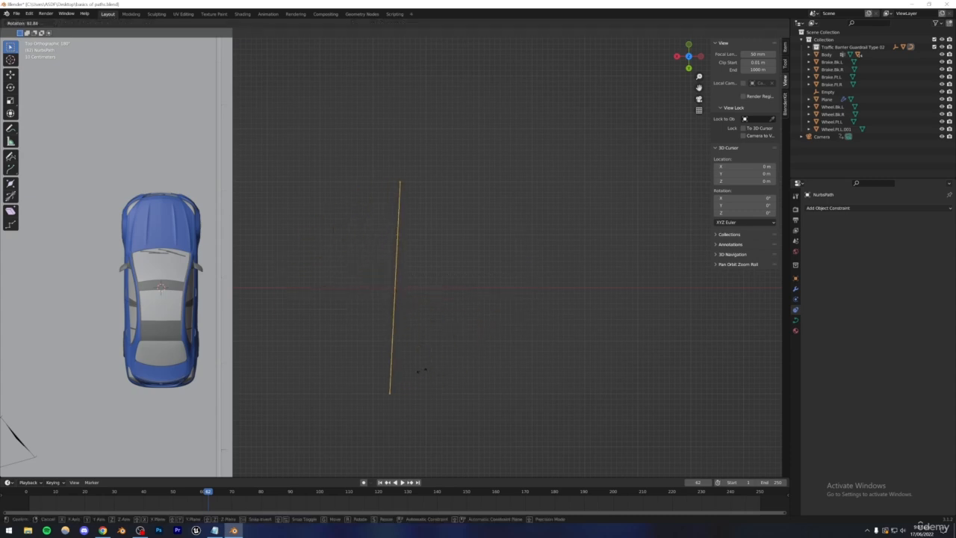
pyautogui.click(421, 369)
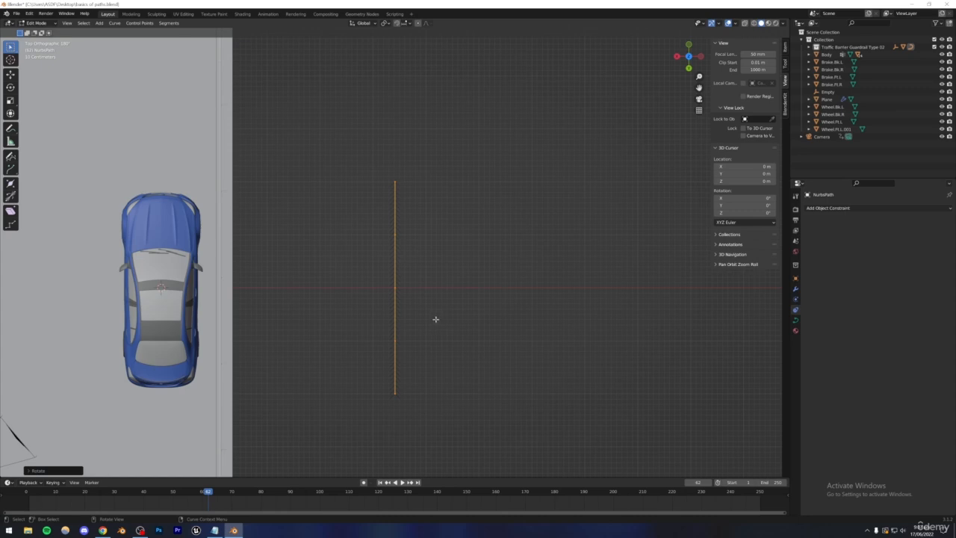
pyautogui.scroll(-2, 433, 315)
pyautogui.scroll(3, 429, 311)
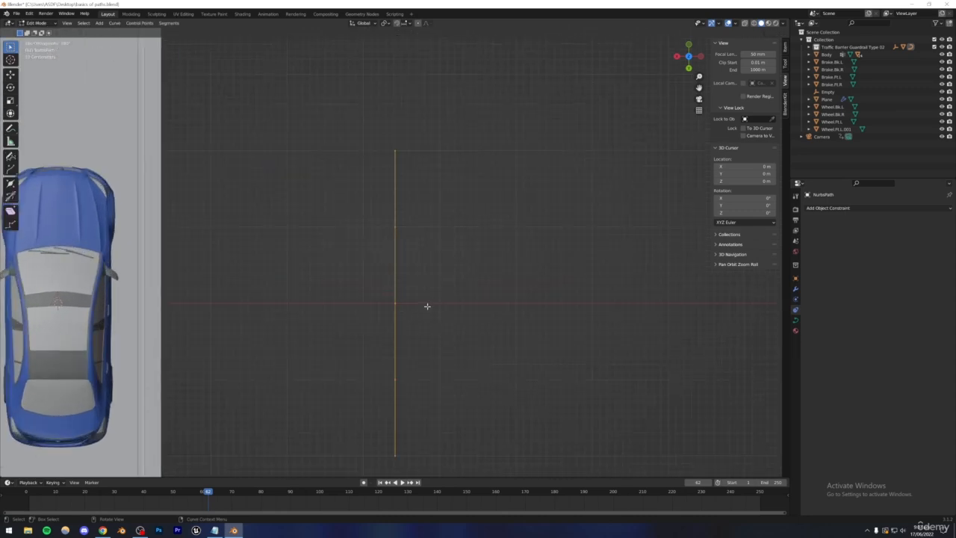
pyautogui.scroll(-1, 427, 306)
pyautogui.scroll(-3, 426, 306)
# Step: Return to Object Mode, save the file, and move the path onto the car so it runs along the car's centerline
pyautogui.press('Tab')
pyautogui.hotkey('shift', 's')
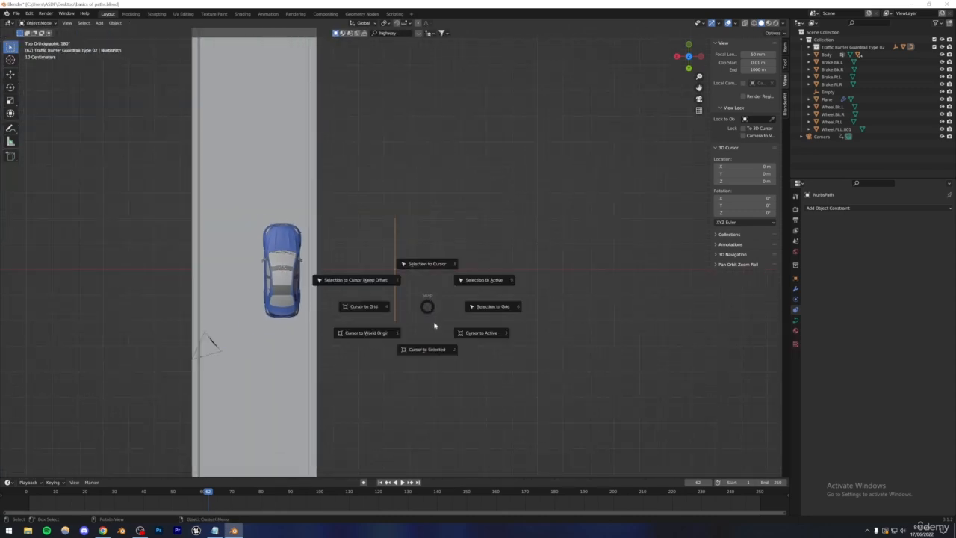
pyautogui.press('Escape')
pyautogui.hotkey('ctrl', 's')
pyautogui.keyDown('shift'); pyautogui.moveTo(399, 279); pyautogui.dragTo(478, 308, button='middle'); pyautogui.keyUp('shift')
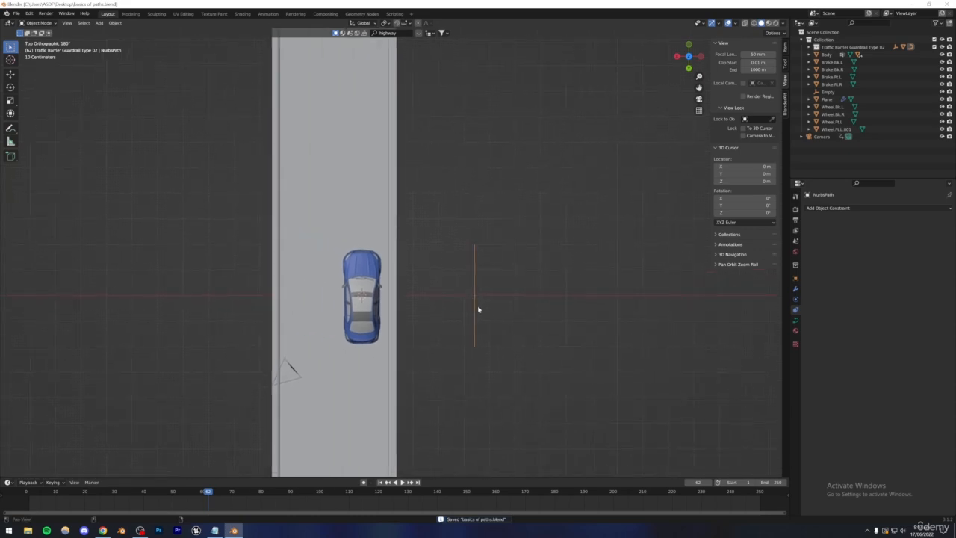
pyautogui.press('g')
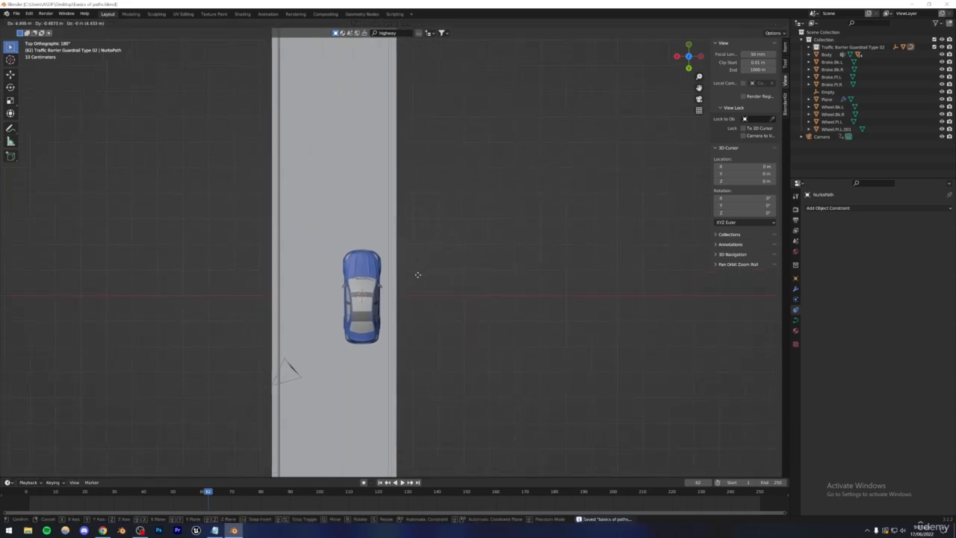
pyautogui.click(418, 274)
# Step: Stretch the path's front control points up the road ahead of the car and bend the end point slightly toward the road's centre
pyautogui.press('Tab')
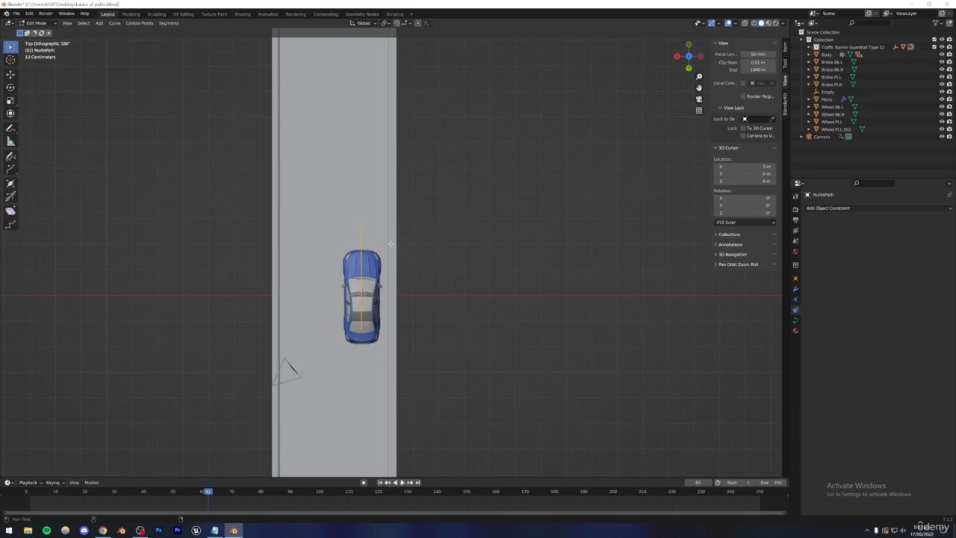
pyautogui.keyDown('shift'); pyautogui.moveTo(390, 244); pyautogui.dragTo(434, 314, button='middle'); pyautogui.keyUp('shift')
pyautogui.moveTo(377, 280); pyautogui.dragTo(407, 317)
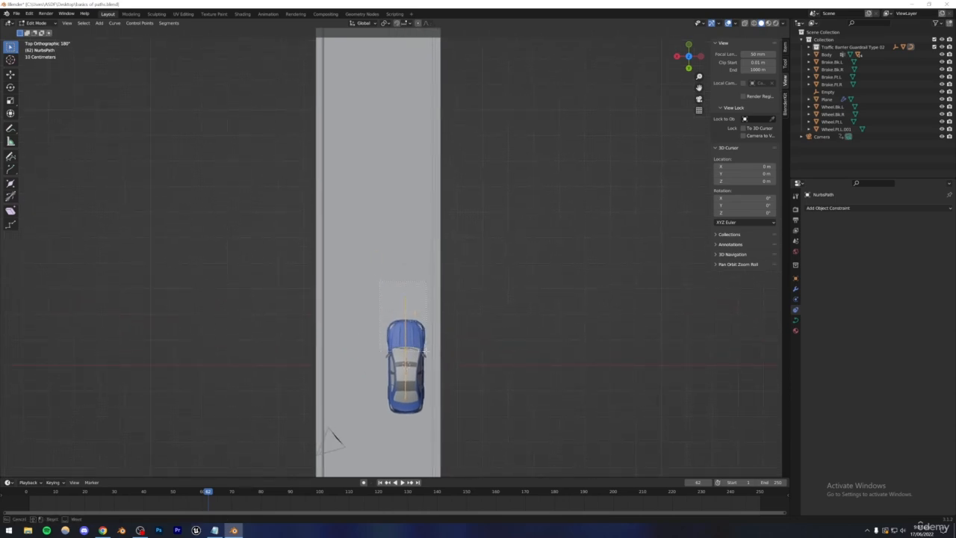
pyautogui.moveTo(424, 351); pyautogui.dragTo(424, 351)
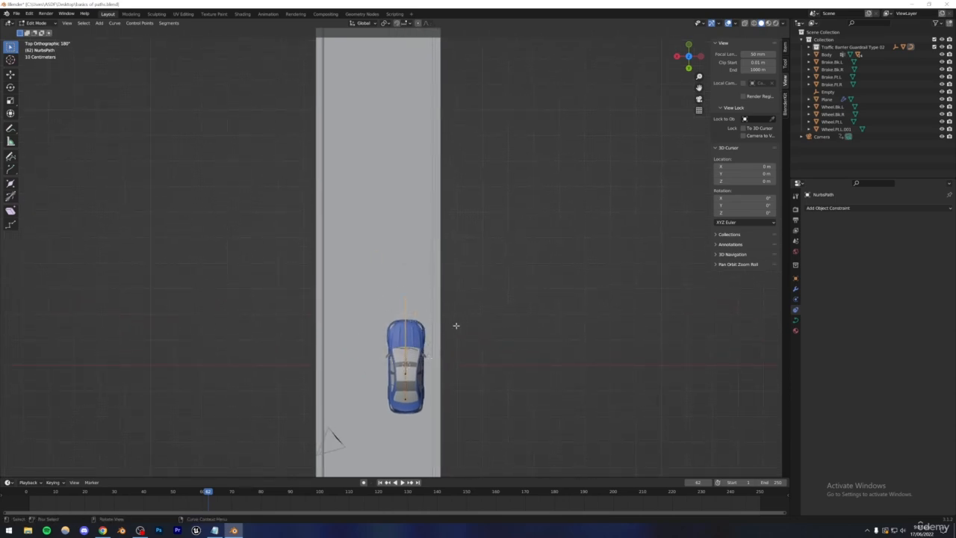
pyautogui.press('g')
pyautogui.click(445, 217)
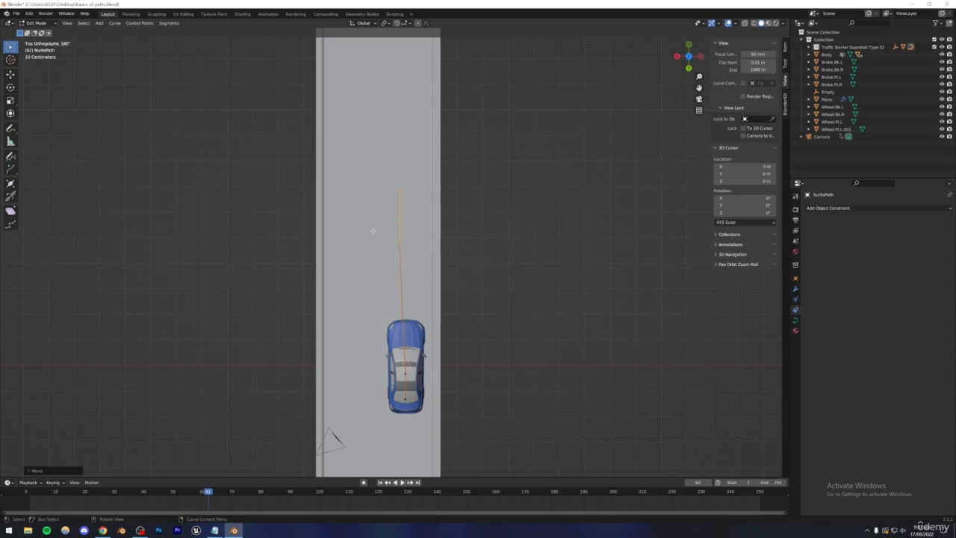
pyautogui.press('g')
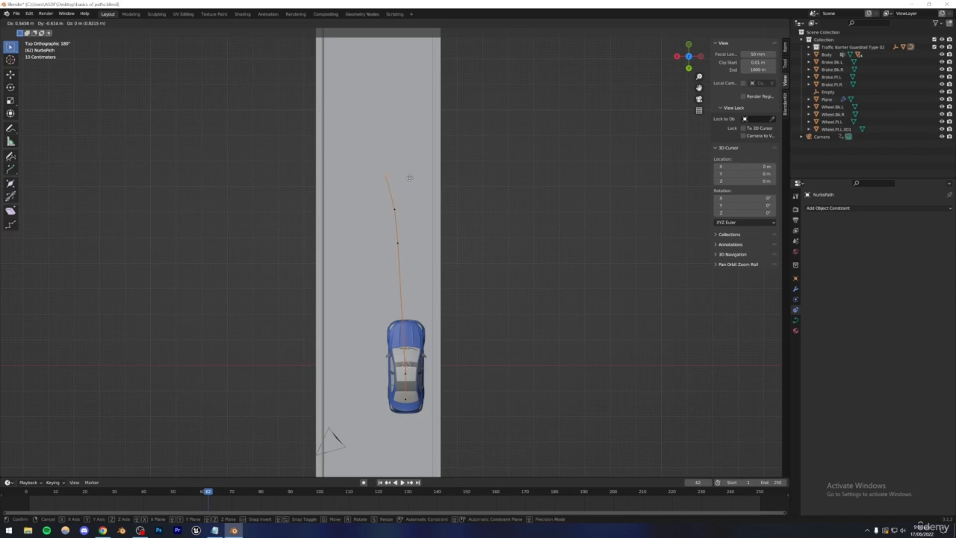
pyautogui.click(408, 186)
# Step: Check the path in Object Mode, return to Edit Mode in top view, and move its end point farther up the road
pyautogui.scroll(-2, 409, 192)
pyautogui.press('Tab')
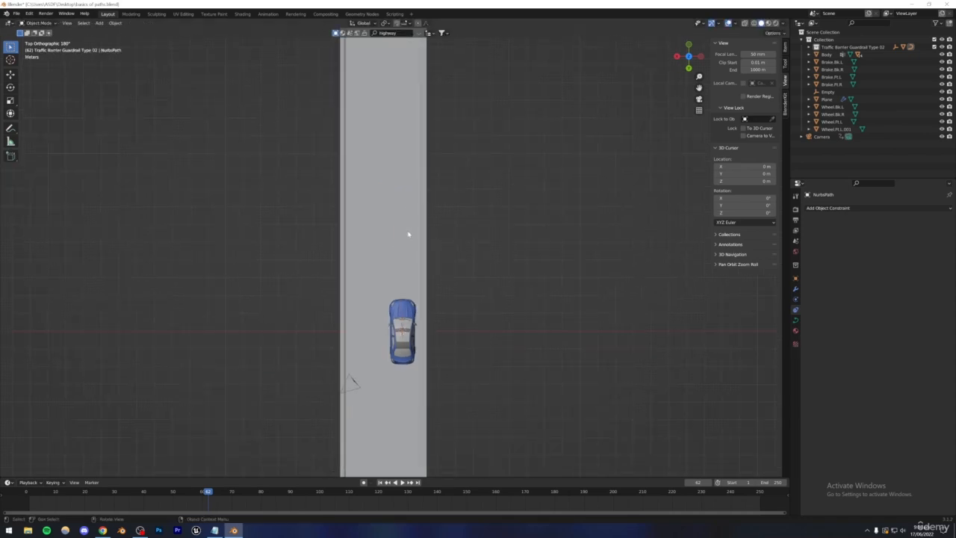
pyautogui.moveTo(410, 234); pyautogui.dragTo(418, 276, button='middle')
pyautogui.press('KP_7')
pyautogui.scroll(-2, 410, 265)
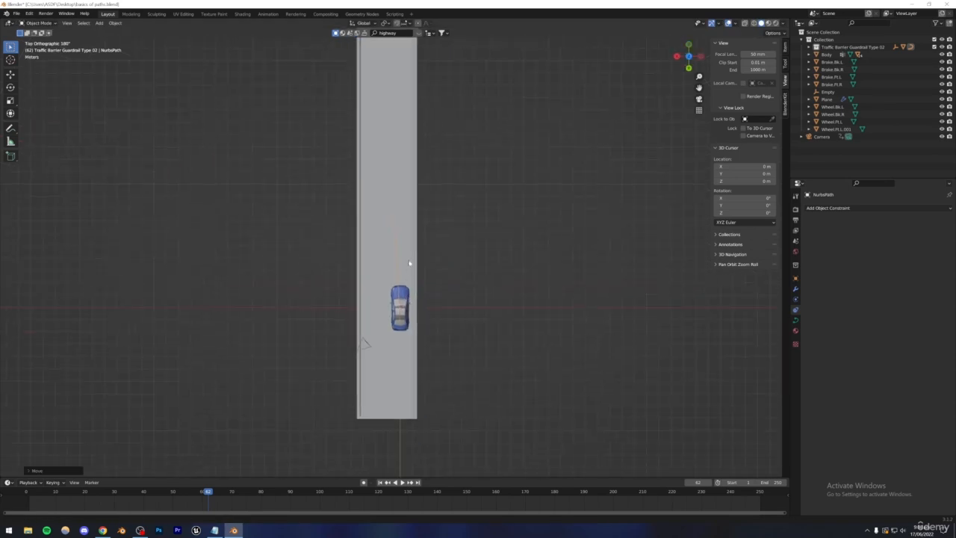
pyautogui.press('Tab')
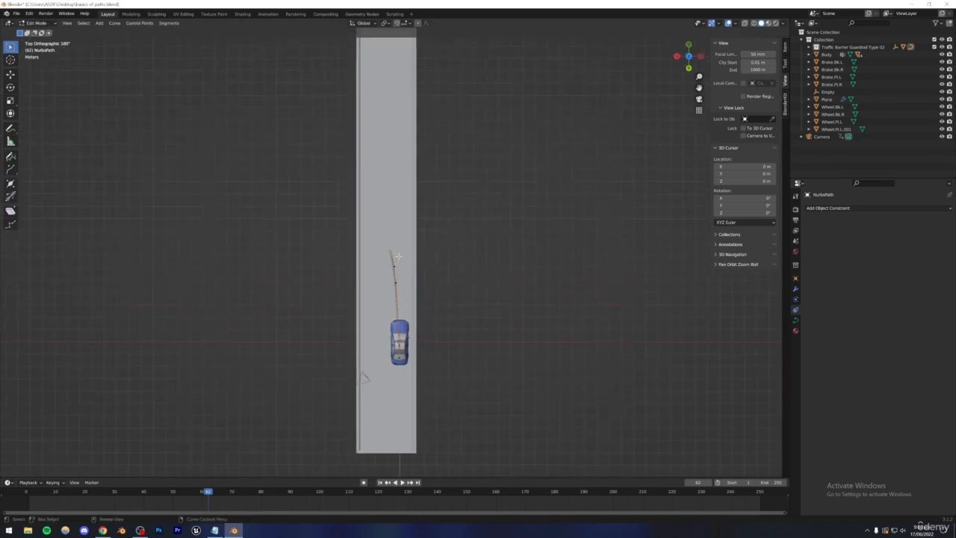
pyautogui.press('g')
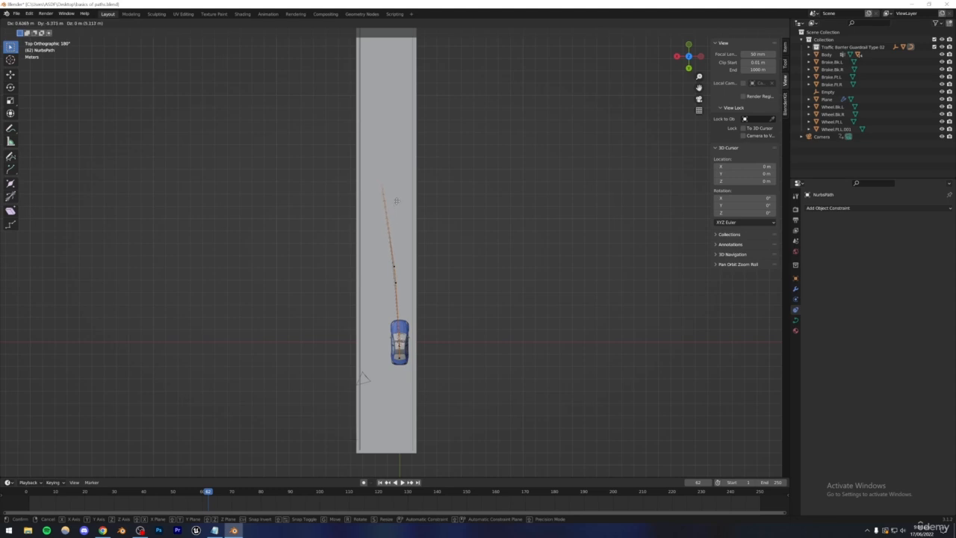
pyautogui.click(397, 195)
# Step: Move the control point next to the path's end farther up the road to spread out the curve
pyautogui.scroll(2, 390, 257)
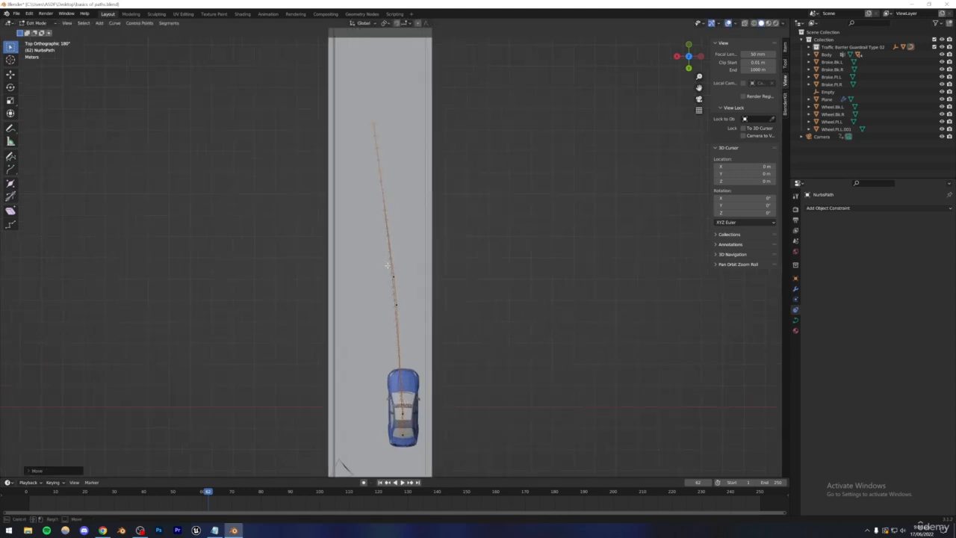
pyautogui.moveTo(387, 265); pyautogui.dragTo(410, 284)
pyautogui.press('g')
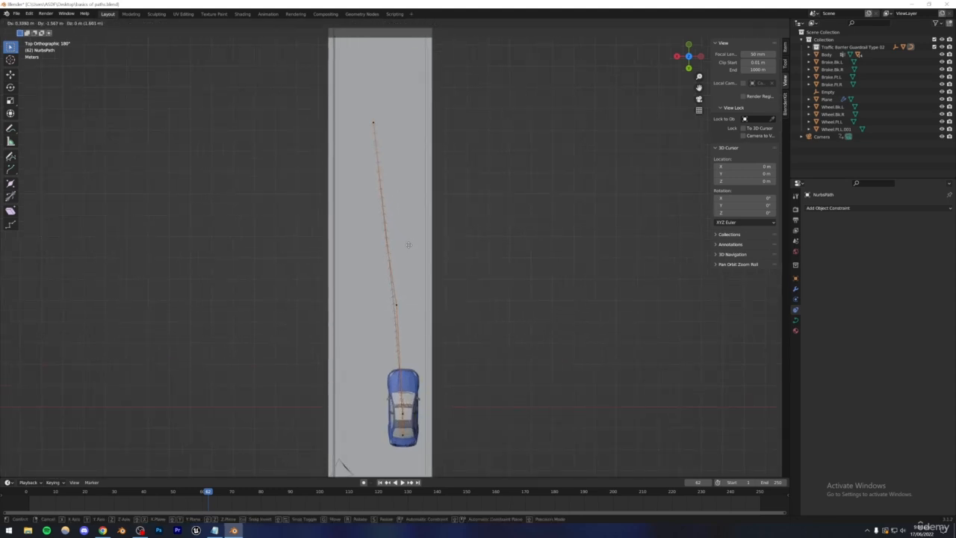
pyautogui.click(411, 244)
# Step: Adjust the path's end and middle control points to smooth the bend, and close the Norton Security pop-up
pyautogui.moveTo(353, 106); pyautogui.dragTo(395, 144)
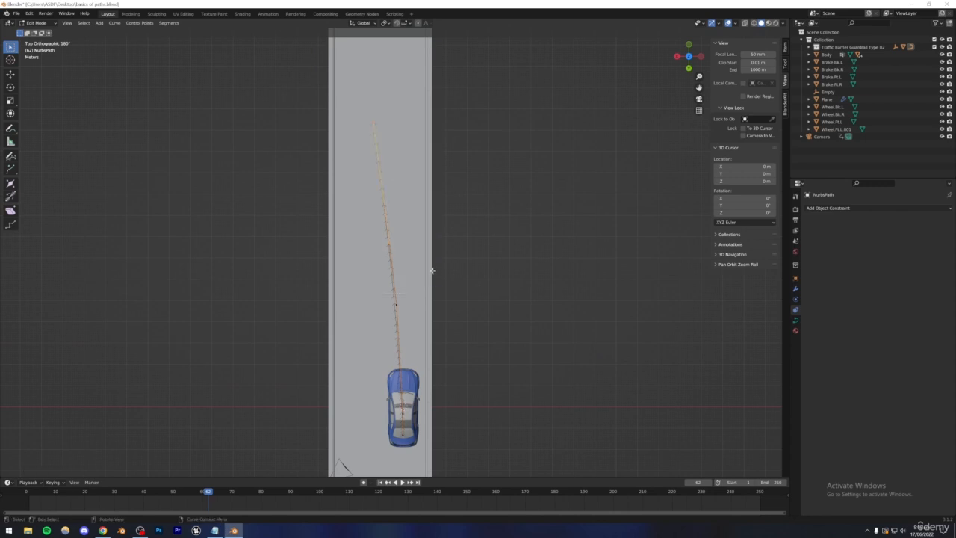
pyautogui.press('g')
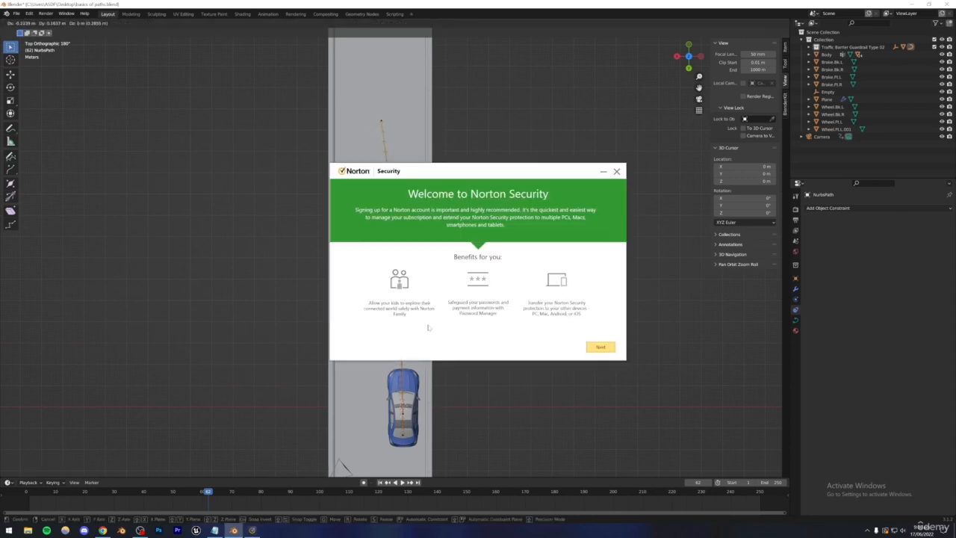
pyautogui.click(429, 327)
pyautogui.click(617, 172)
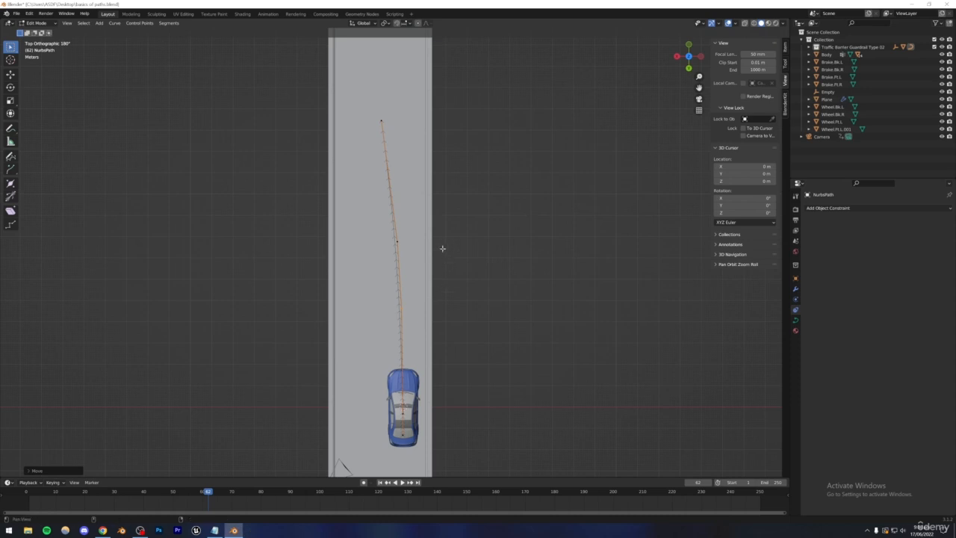
# Step: Reposition the path's end point slightly to refine the front of the curve
pyautogui.keyDown('shift'); pyautogui.moveTo(440, 230); pyautogui.dragTo(441, 324, button='middle'); pyautogui.keyUp('shift')
pyautogui.moveTo(357, 177); pyautogui.dragTo(388, 210)
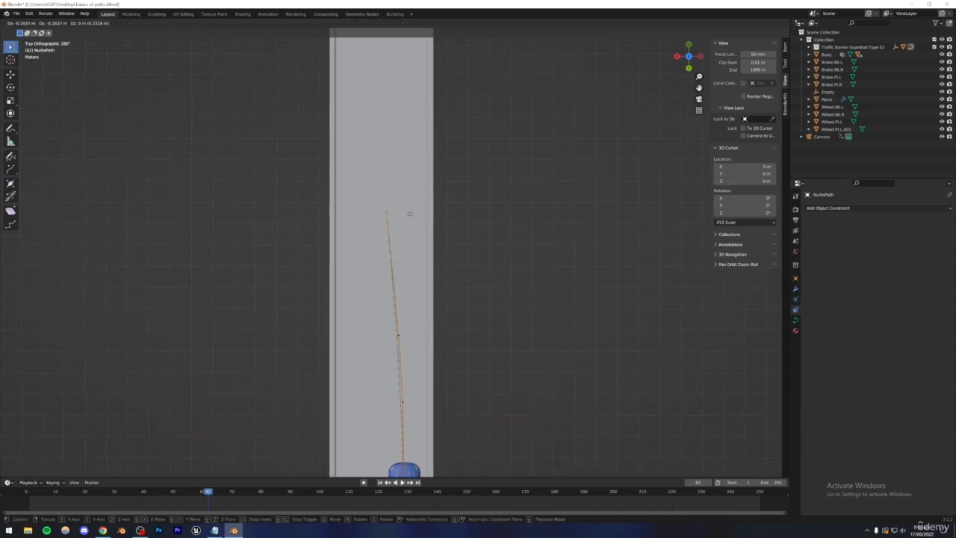
pyautogui.scroll(-5, 421, 253)
pyautogui.keyDown('shift'); pyautogui.moveTo(421, 253); pyautogui.dragTo(427, 298, button='middle'); pyautogui.keyUp('shift')
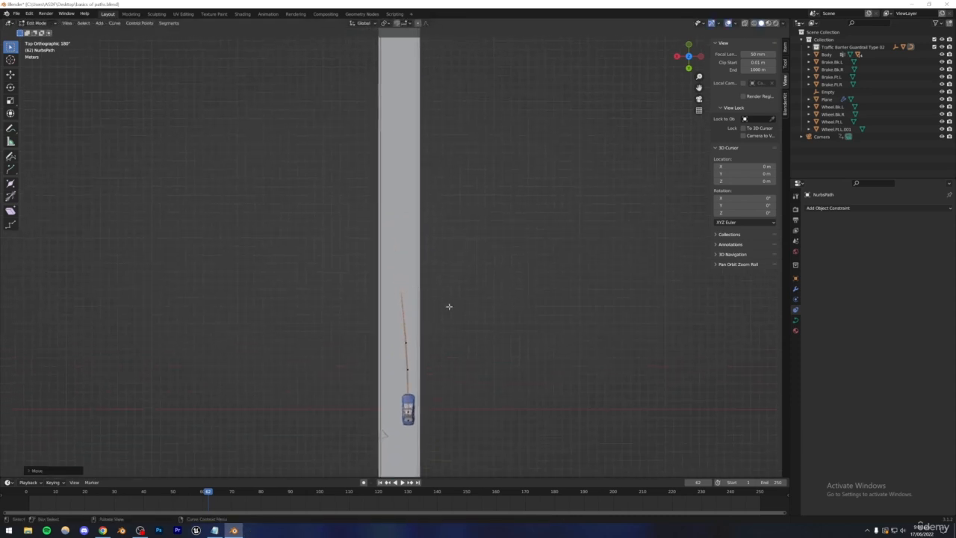
# Step: Move the path's end point farther along the road and extrude further gently weaving points until the path passes the road's far end
pyautogui.press('g')
pyautogui.click(443, 227)
pyautogui.keyDown('shift'); pyautogui.moveTo(444, 227); pyautogui.dragTo(447, 358, button='middle'); pyautogui.keyUp('shift')
pyautogui.press('e')
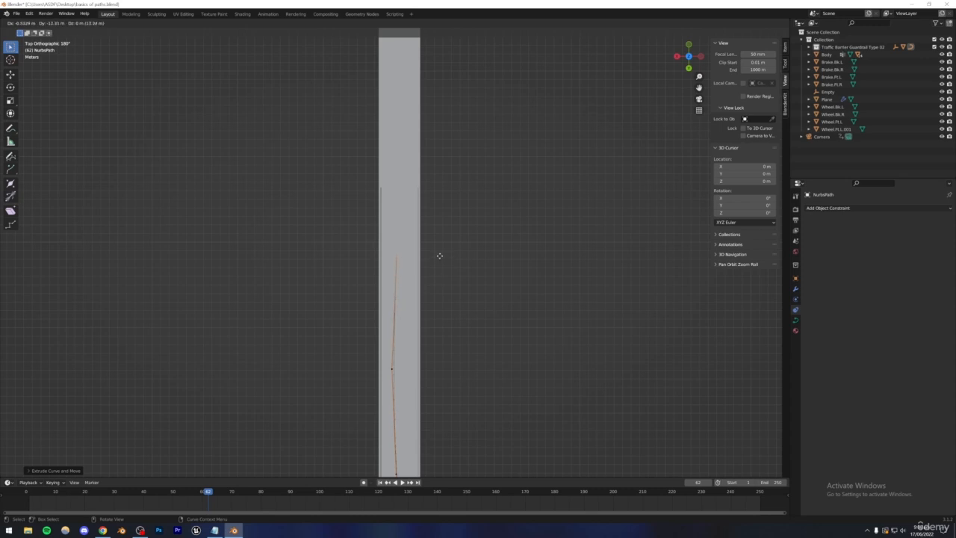
pyautogui.click(440, 253)
pyautogui.keyDown('shift'); pyautogui.moveTo(439, 253); pyautogui.dragTo(436, 394, button='middle'); pyautogui.keyUp('shift')
pyautogui.press('e')
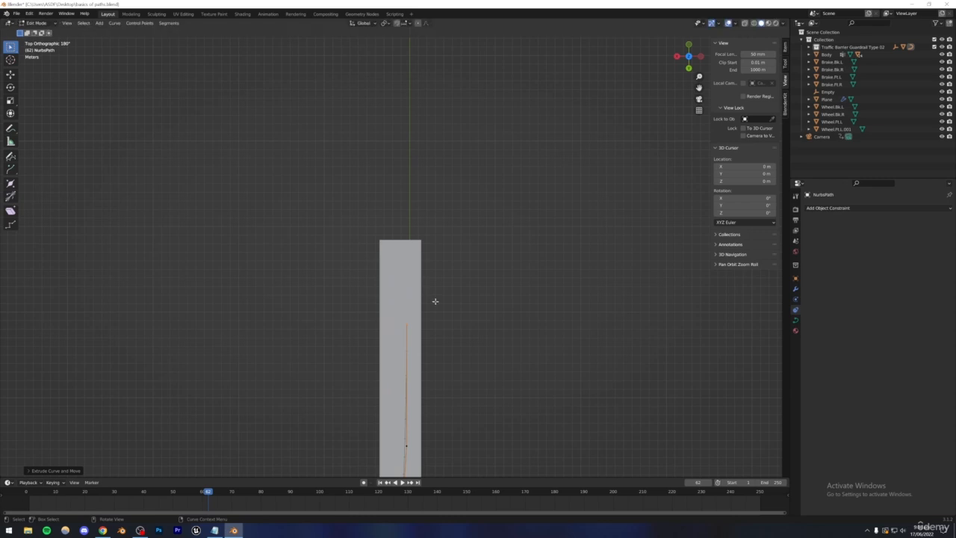
pyautogui.click(426, 204)
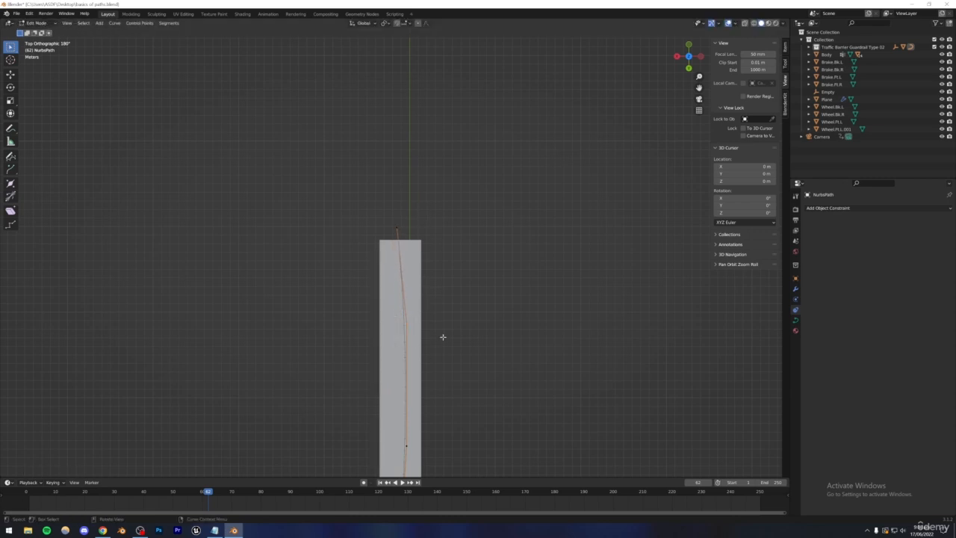
# Step: Adjust the position of the selected path points near the road's far end, return to Object Mode and save the file
pyautogui.press('g')
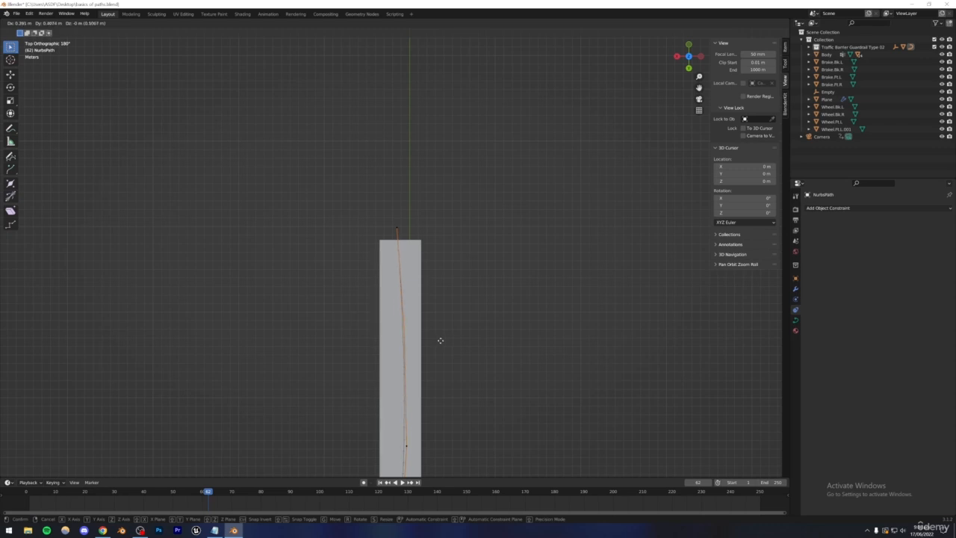
pyautogui.click(426, 239)
pyautogui.press('Tab')
pyautogui.moveTo(418, 363); pyautogui.dragTo(448, 281, button='middle')
pyautogui.hotkey('ctrl', 's')
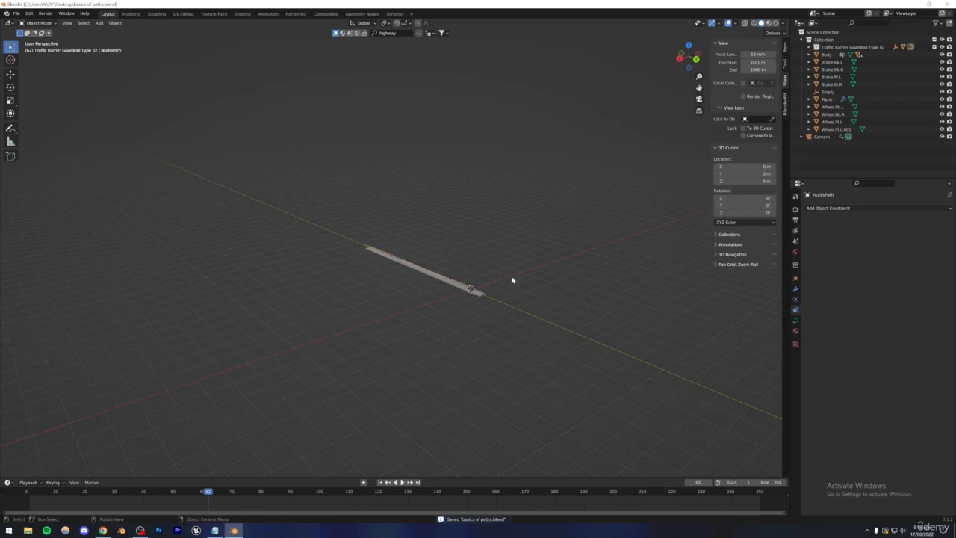
# Step: Lower the path straight down along Z to ground level beneath the car's wheels, and save the file
pyautogui.scroll(6, 493, 292)
pyautogui.click(656, 379)
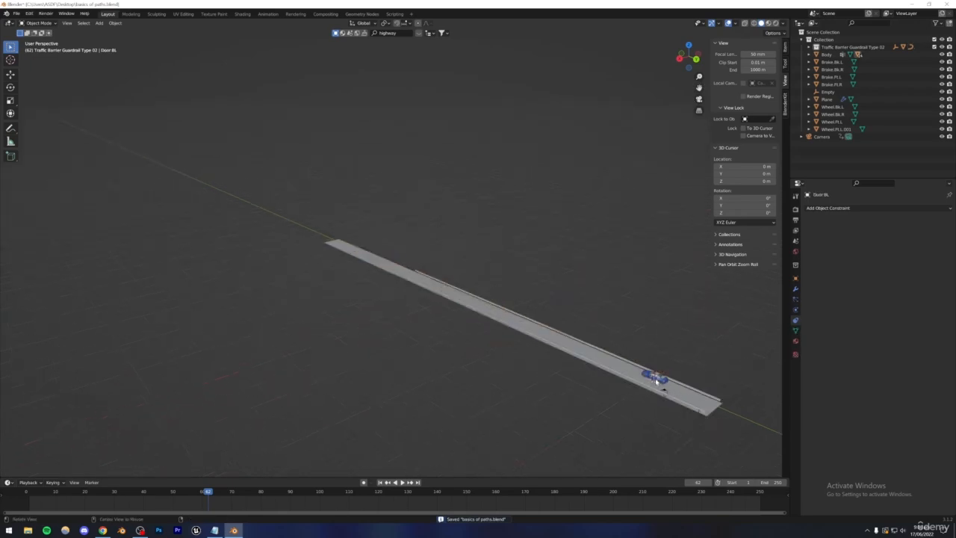
pyautogui.keyDown('alt'); pyautogui.middleClick(657, 380); pyautogui.keyUp('alt')
pyautogui.scroll(10, 398, 294)
pyautogui.moveTo(413, 275); pyautogui.dragTo(374, 281, button='middle')
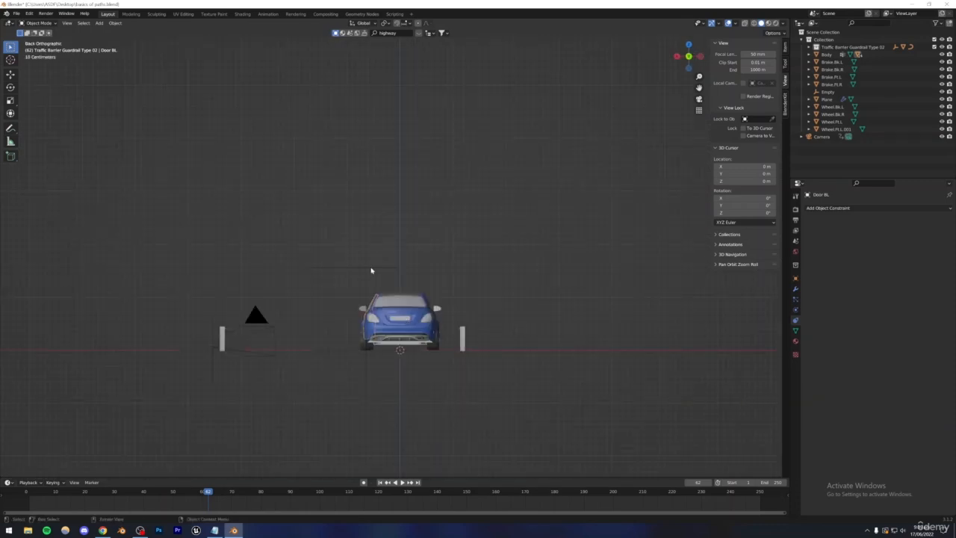
pyautogui.click(371, 269)
pyautogui.scroll(5, 402, 305)
pyautogui.keyDown('shift'); pyautogui.moveTo(431, 255); pyautogui.dragTo(448, 203, button='middle'); pyautogui.keyUp('shift')
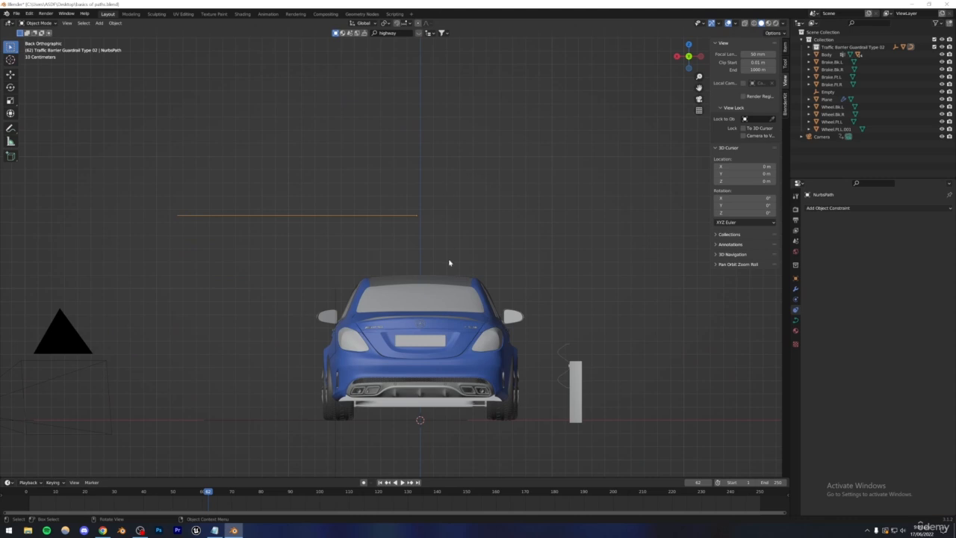
pyautogui.moveTo(448, 263)
pyautogui.keyDown('alt'); pyautogui.mouseDown(button='middle')
pyautogui.moveTo(486, 262)
pyautogui.moveTo(373, 277)
pyautogui.moveTo(433, 272)
pyautogui.mouseUp(button='middle'); pyautogui.keyUp('alt')
pyautogui.press('g')
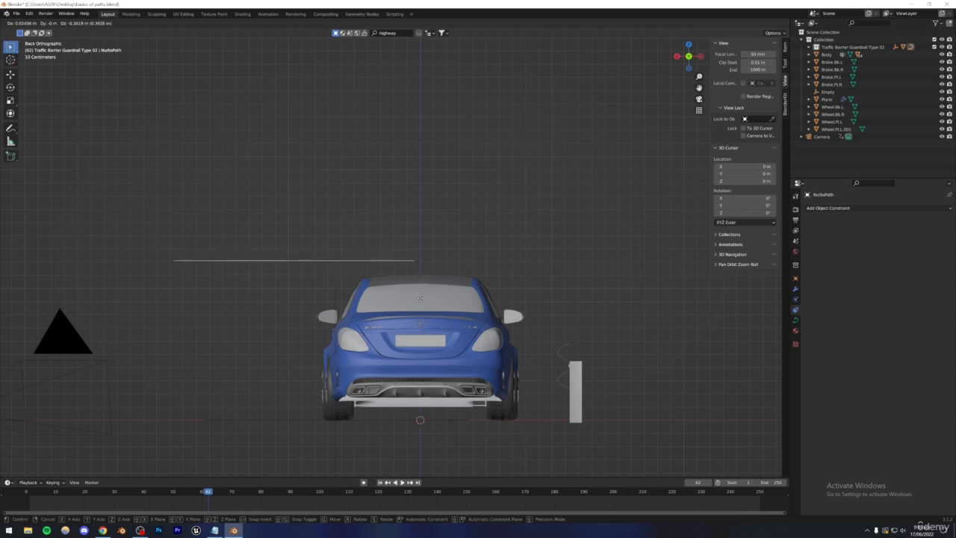
pyautogui.press('z')
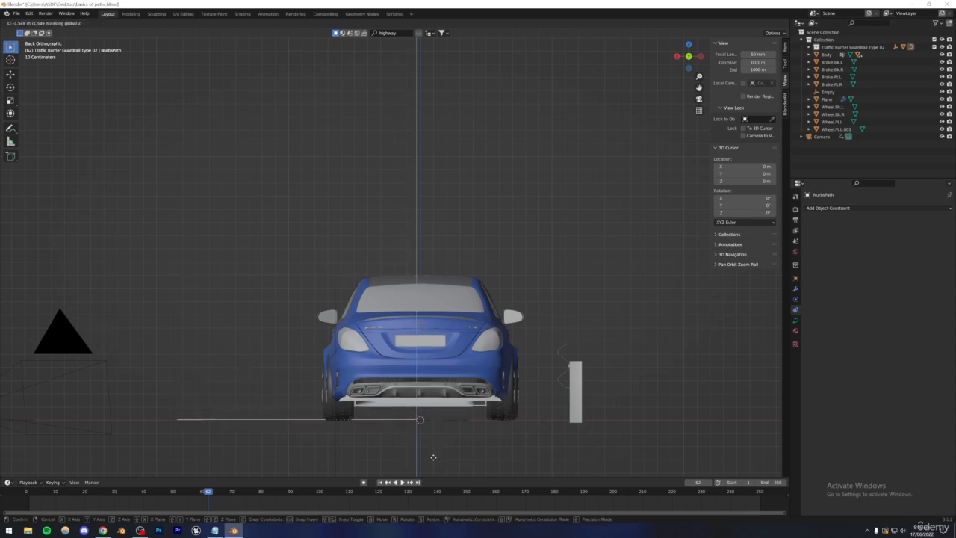
pyautogui.click(433, 454)
pyautogui.moveTo(356, 352); pyautogui.dragTo(390, 355, button='middle')
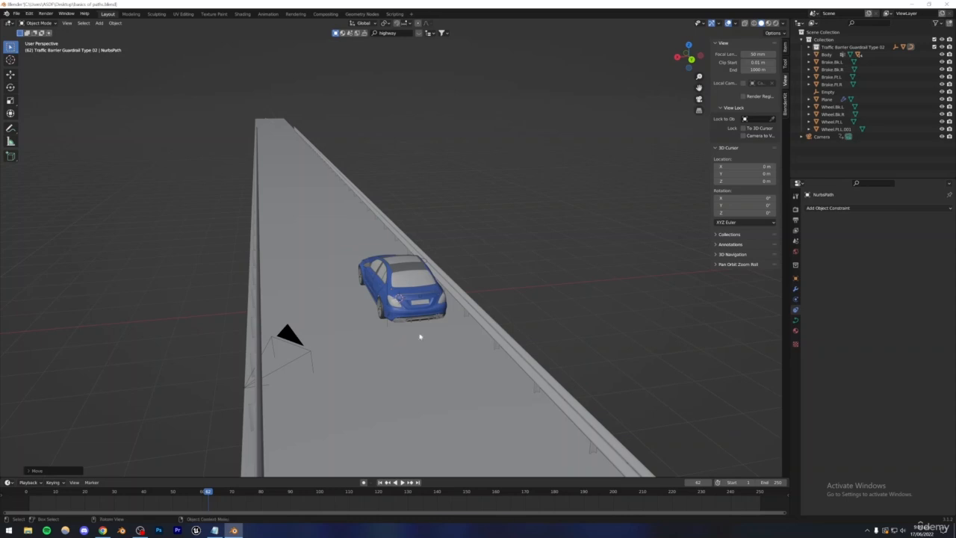
pyautogui.hotkey('ctrl', 's')
# Step: Raise the path slightly along Z so it sits just above the road surface
pyautogui.press('g')
pyautogui.press('z')
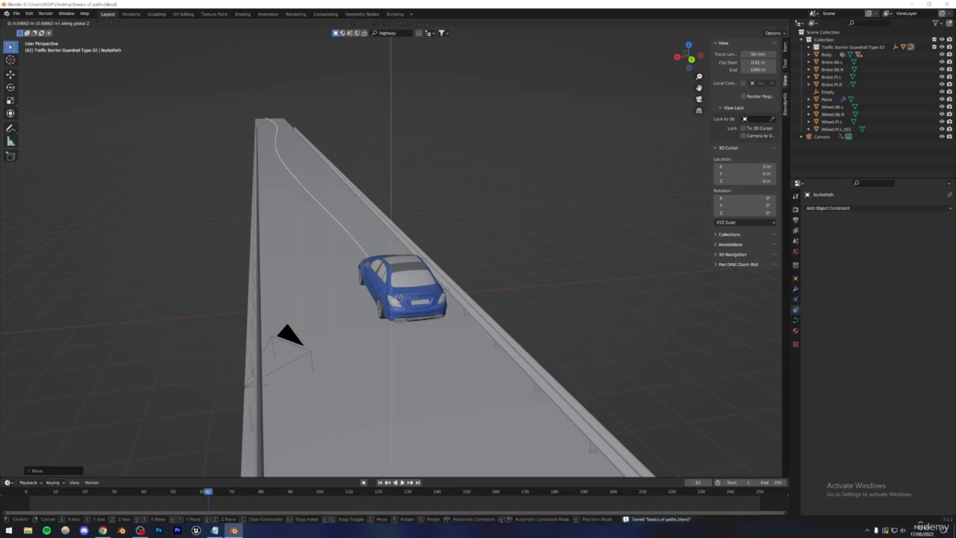
pyautogui.click(456, 273)
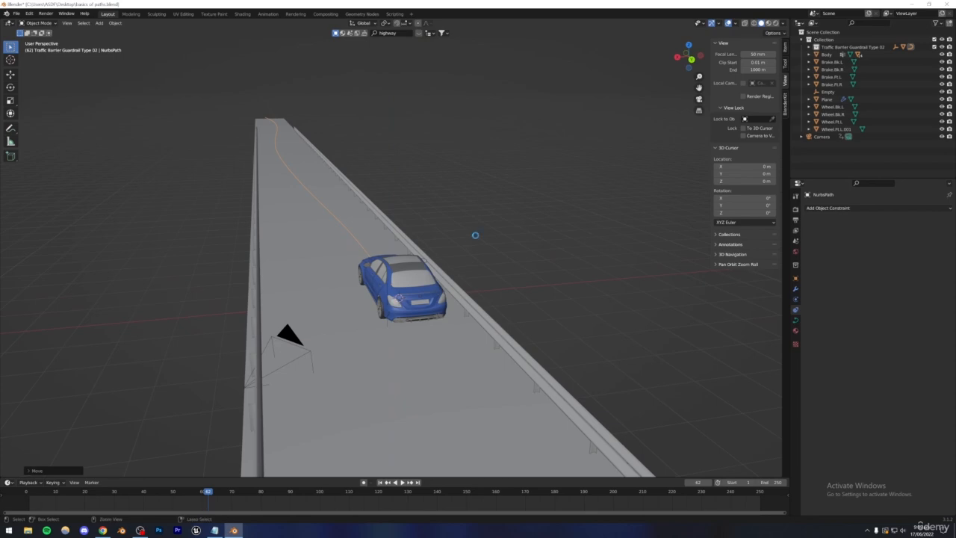
# Step: Examine the car's door and body parts from its front side, clear the selection and save the file
pyautogui.click(379, 291)
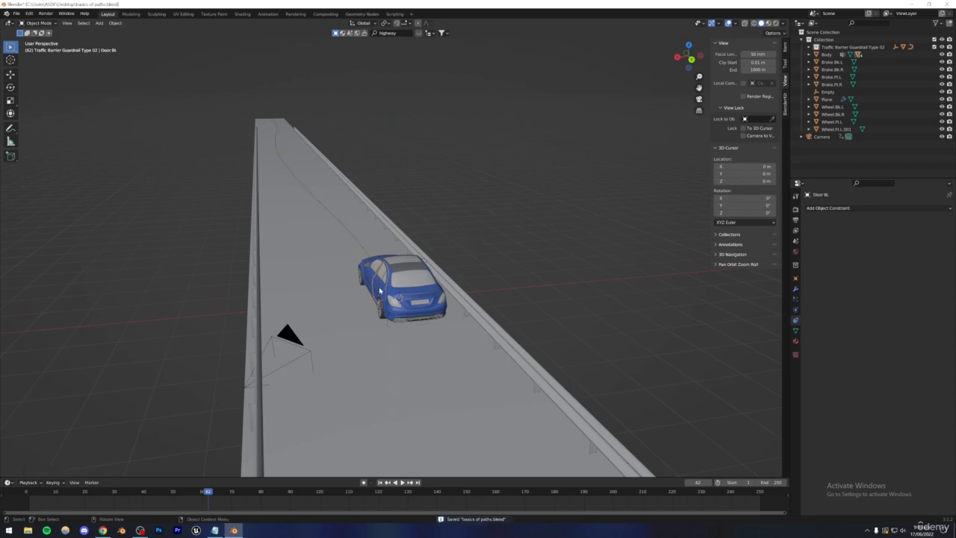
pyautogui.click(370, 274)
pyautogui.click(364, 268)
pyautogui.moveTo(375, 275); pyautogui.dragTo(488, 277, button='middle')
pyautogui.scroll(6, 381, 297)
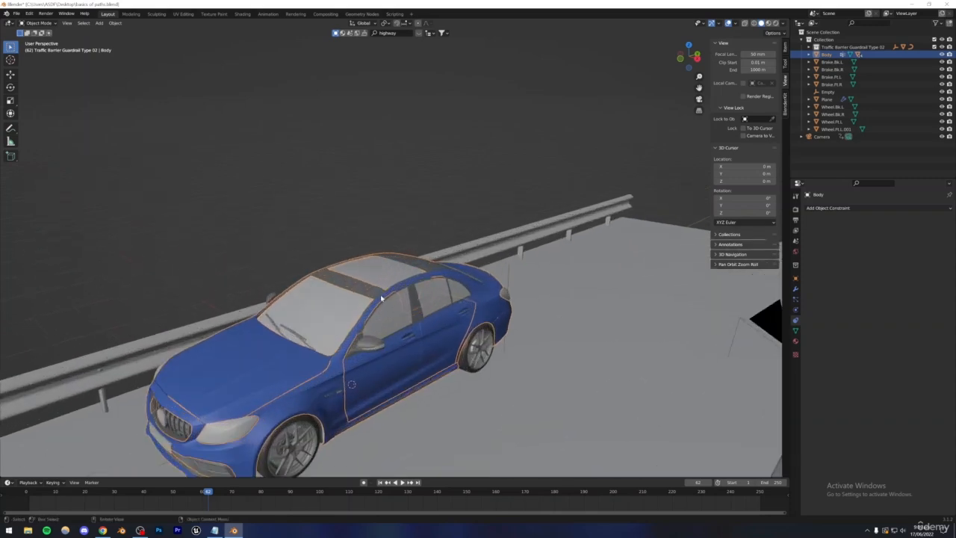
pyautogui.moveTo(380, 294); pyautogui.dragTo(292, 360, button='middle')
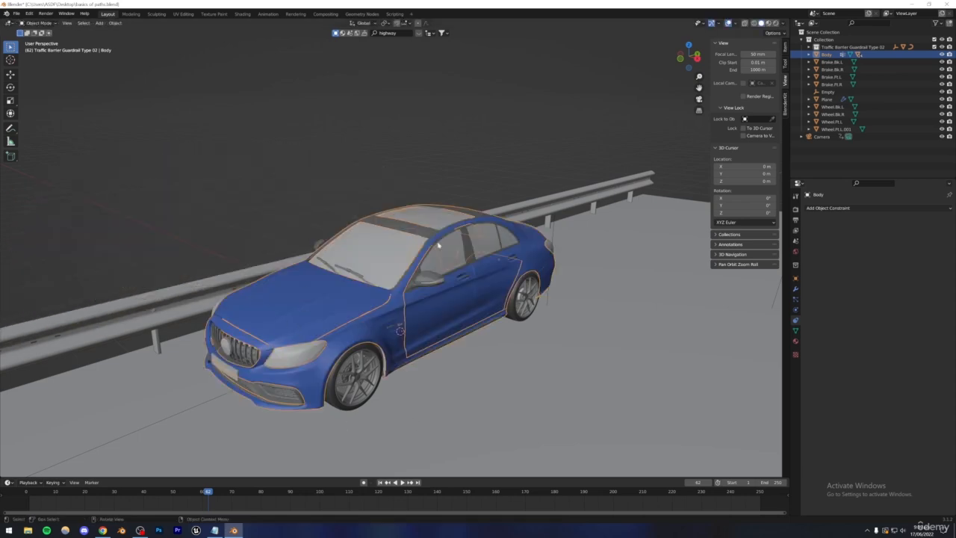
pyautogui.click(273, 150)
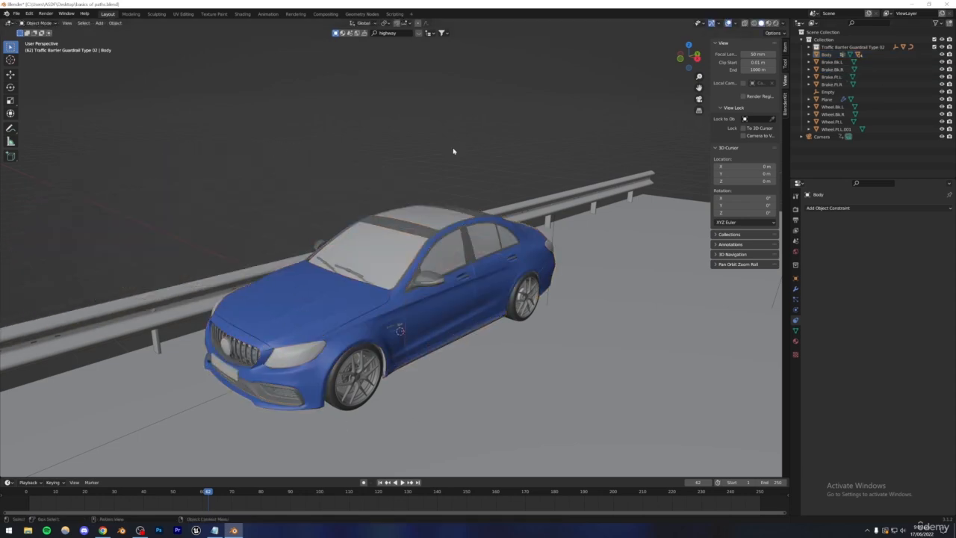
pyautogui.hotkey('ctrl', 's')
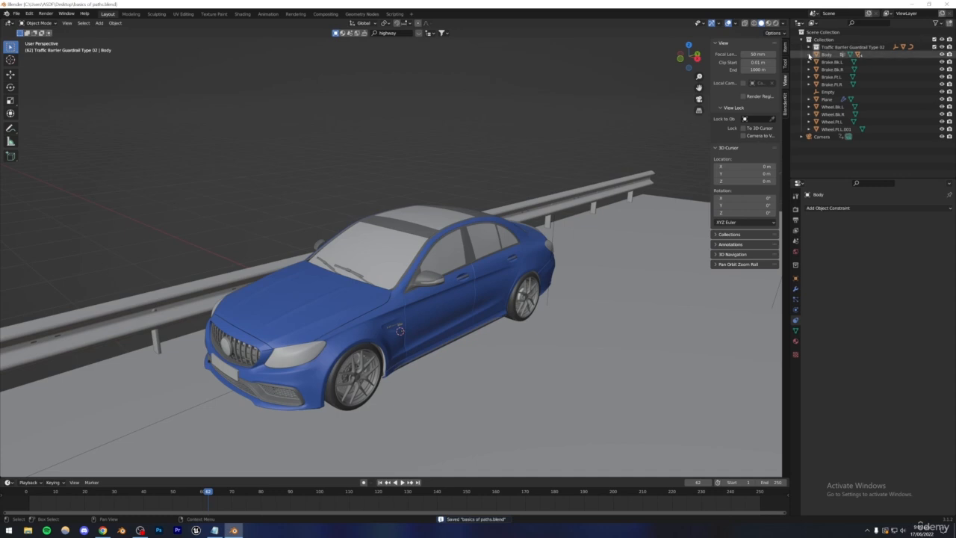
# Step: Select the objects from Body through Wheel.Ft.L.001 and create a new collection for them
pyautogui.click(840, 56)
pyautogui.keyDown('shift'); pyautogui.click(835, 130); pyautogui.keyUp('shift')
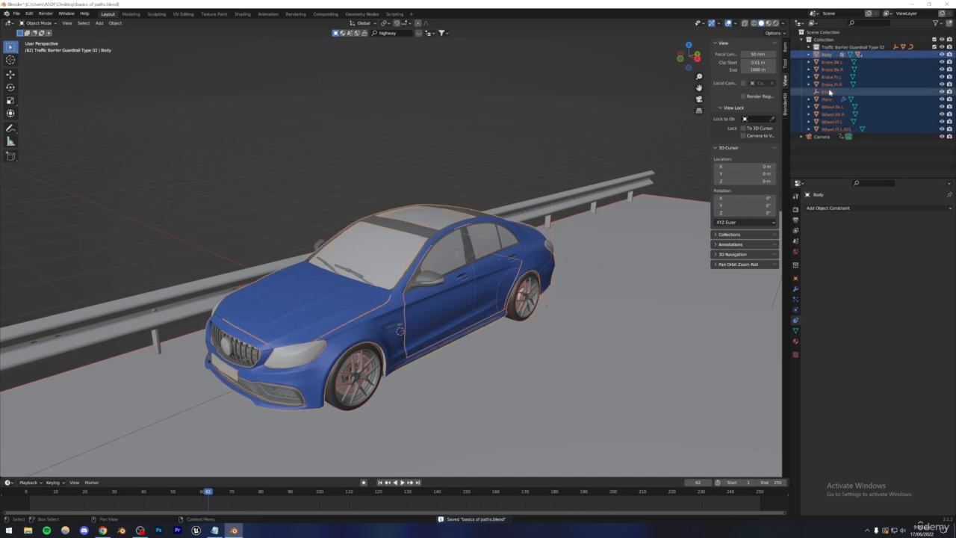
pyautogui.click(828, 56)
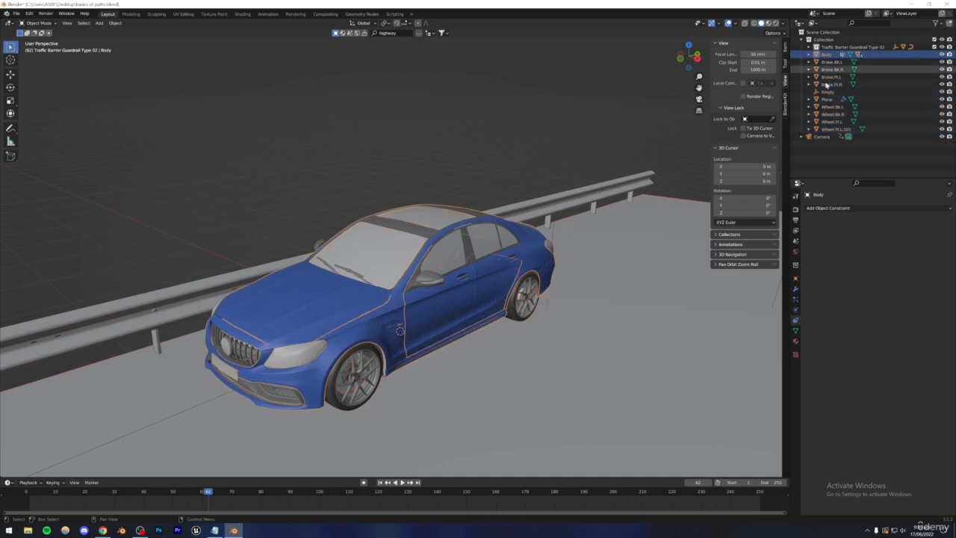
pyautogui.keyDown('shift'); pyautogui.click(828, 130); pyautogui.keyUp('shift')
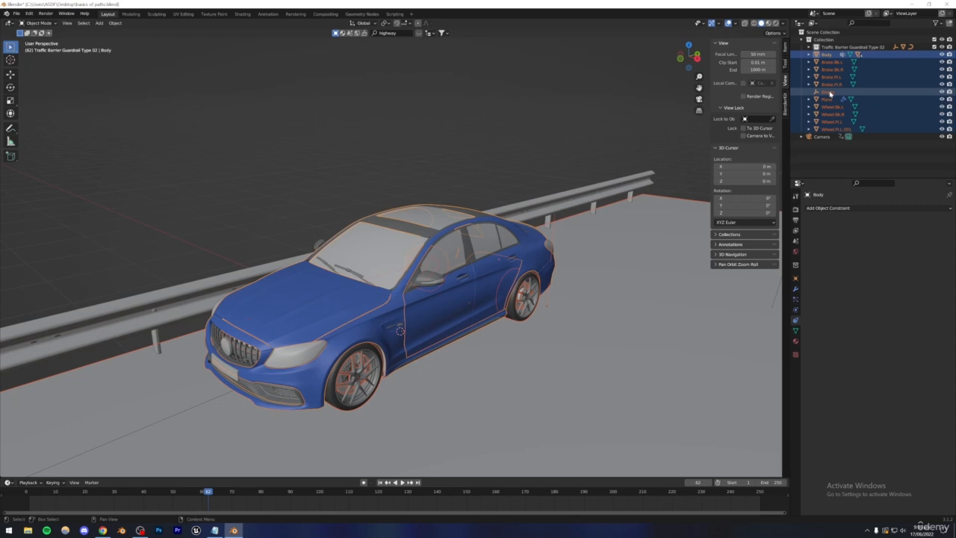
pyautogui.rightClick(830, 93)
pyautogui.rightClick(826, 92)
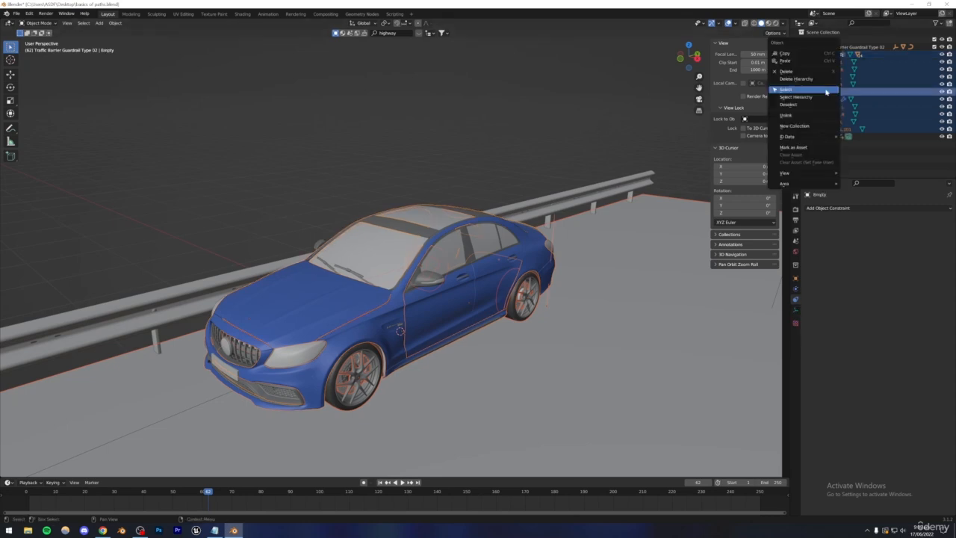
pyautogui.click(799, 127)
pyautogui.moveTo(828, 93); pyautogui.dragTo(824, 136)
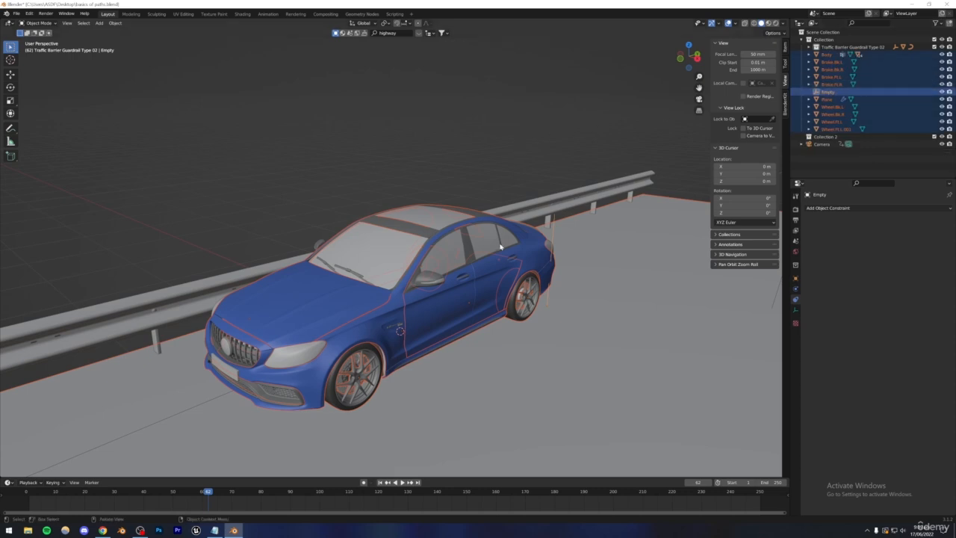
# Step: Try moving the selected car objects into another new collection, check the resulting hierarchy and undo the move
pyautogui.press('m')
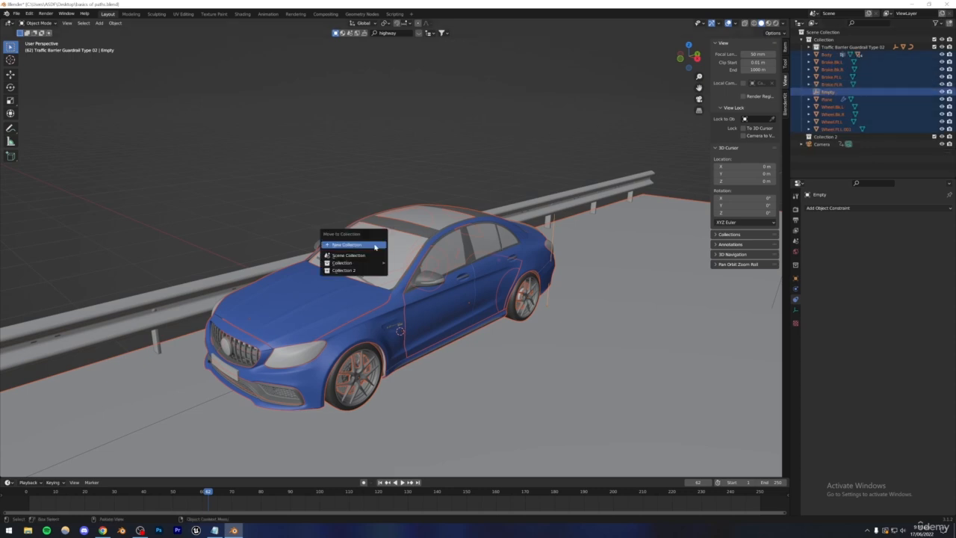
pyautogui.click(375, 245)
pyautogui.click(368, 267)
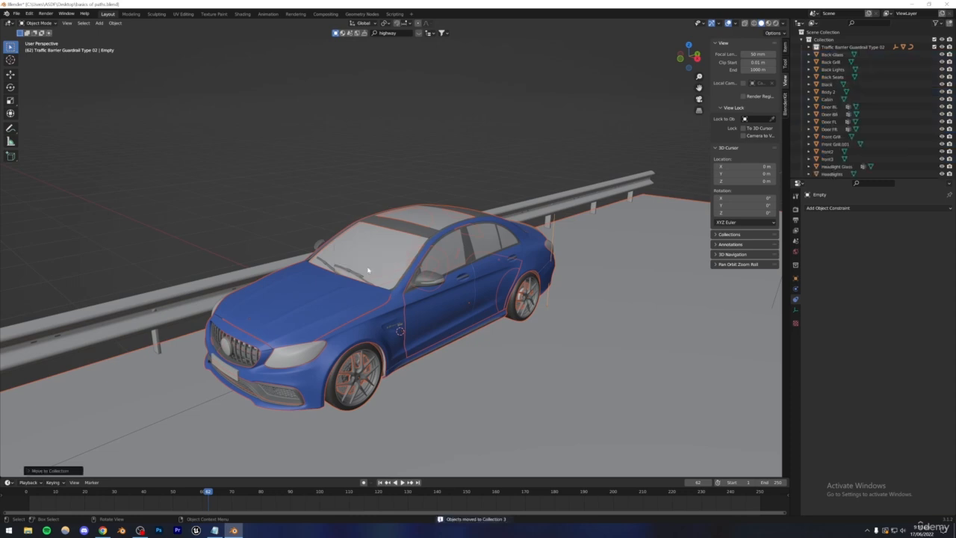
pyautogui.scroll(-5, 828, 131)
pyautogui.scroll(-5, 828, 132)
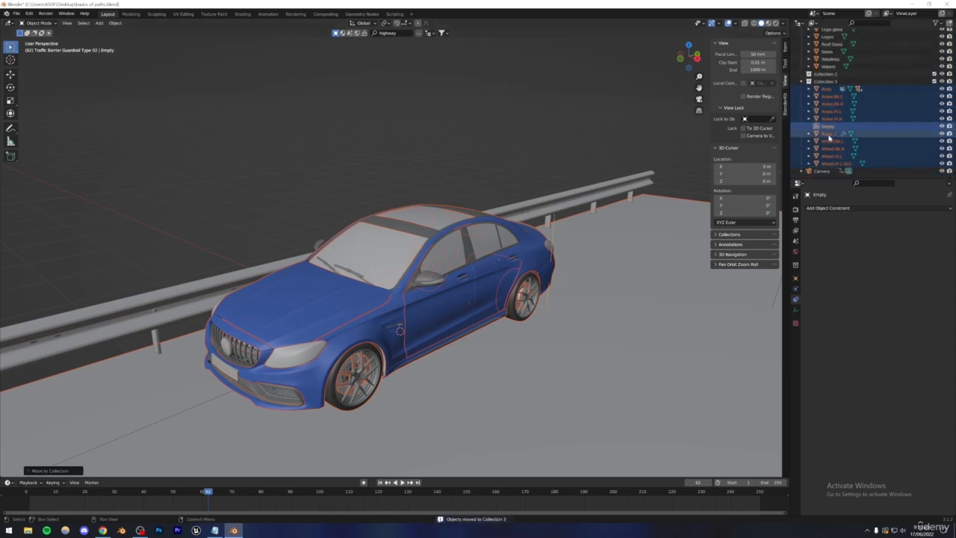
pyautogui.scroll(6, 834, 156)
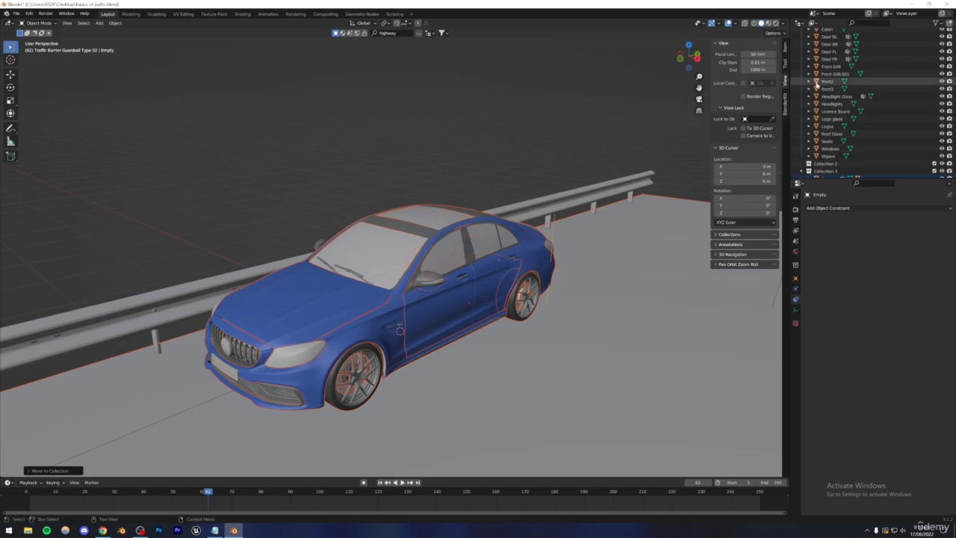
pyautogui.hotkey('ctrl', 'z')
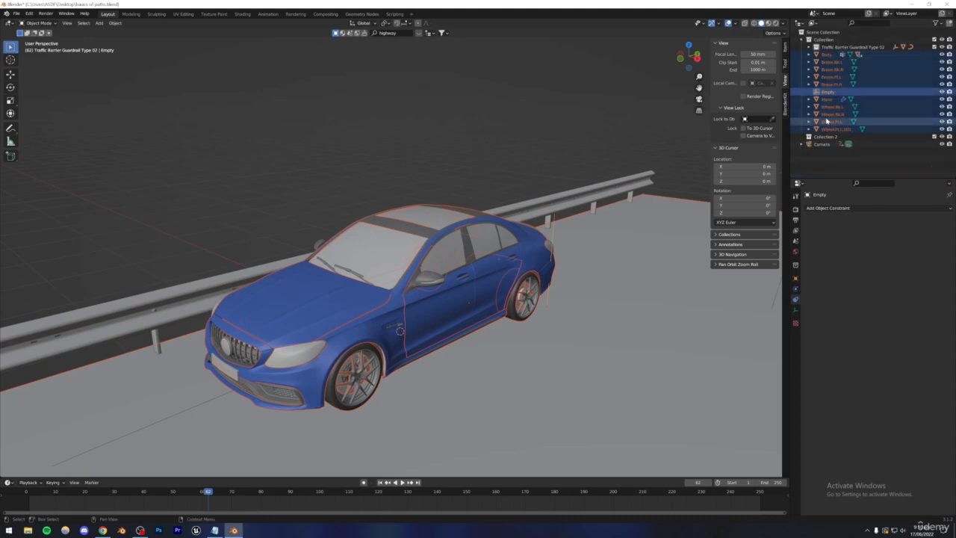
# Step: Clear the selection and examine what is nested under Body, the brake objects and the main collection
pyautogui.click(829, 164)
pyautogui.click(809, 77)
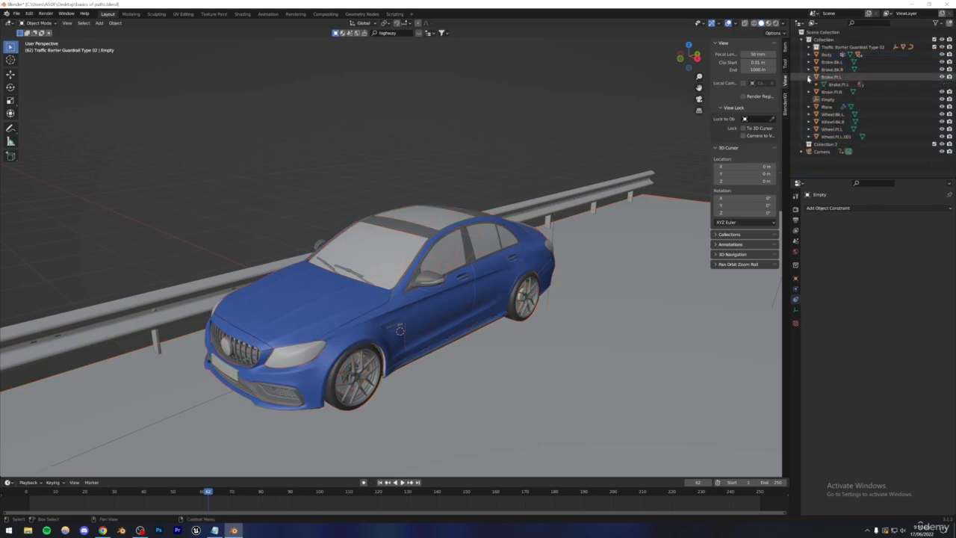
pyautogui.click(809, 69)
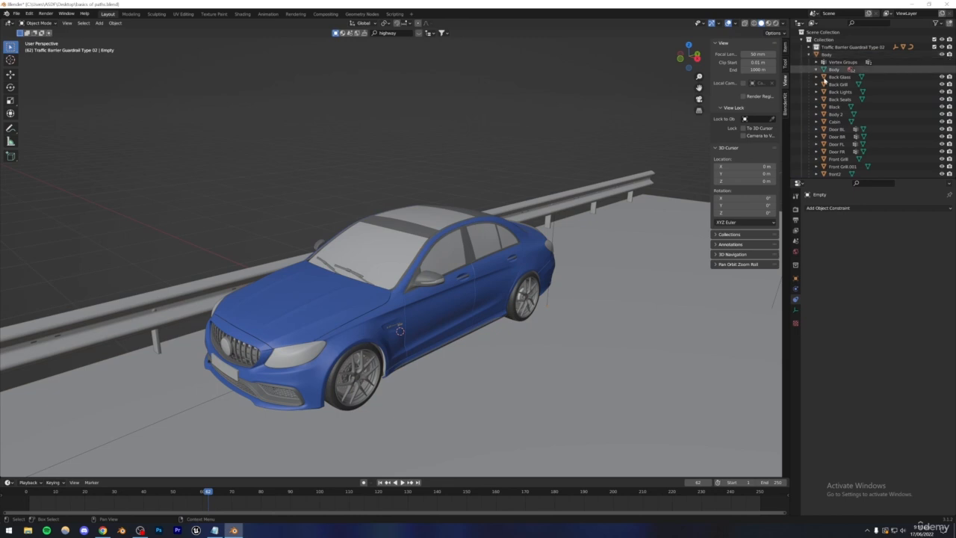
pyautogui.scroll(-5, 835, 139)
pyautogui.scroll(7, 834, 139)
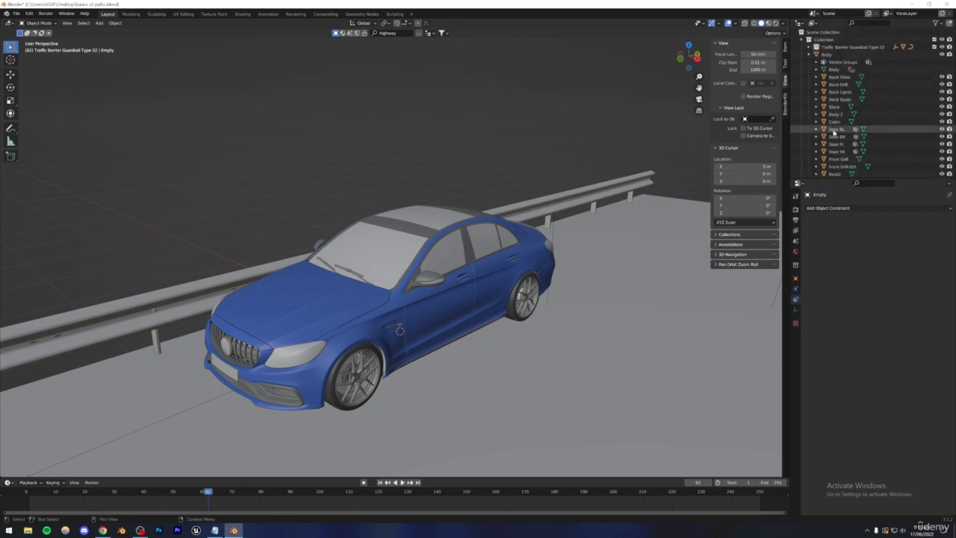
pyautogui.click(808, 55)
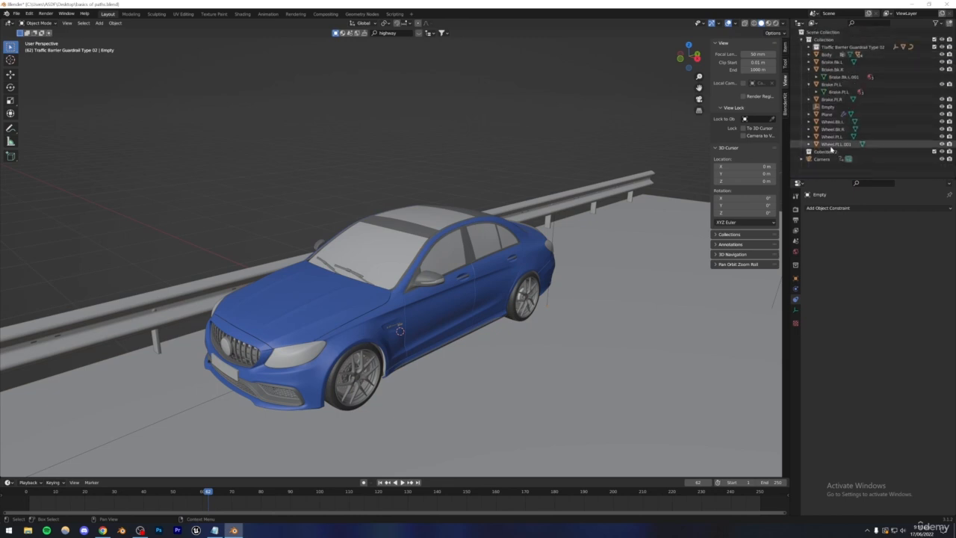
pyautogui.click(808, 69)
pyautogui.click(809, 77)
pyautogui.click(809, 84)
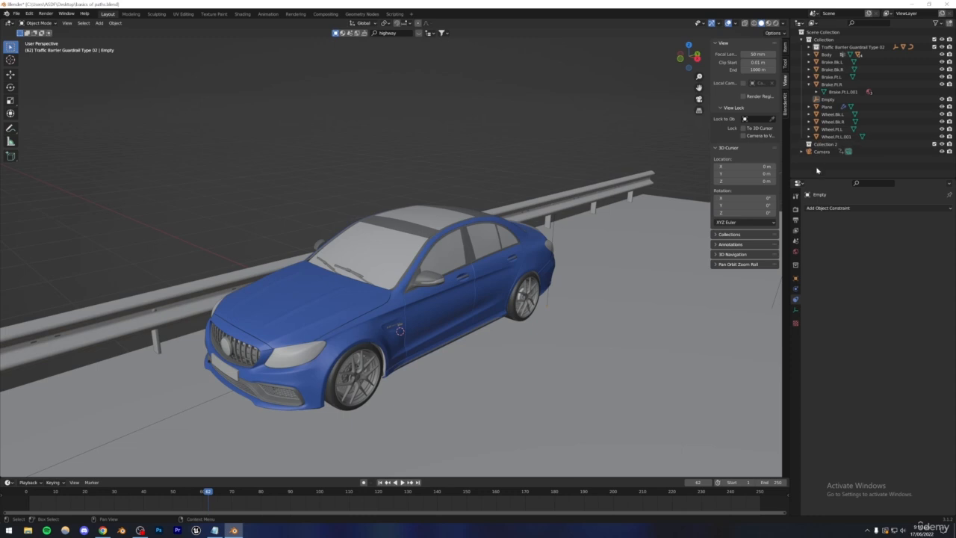
pyautogui.click(814, 39)
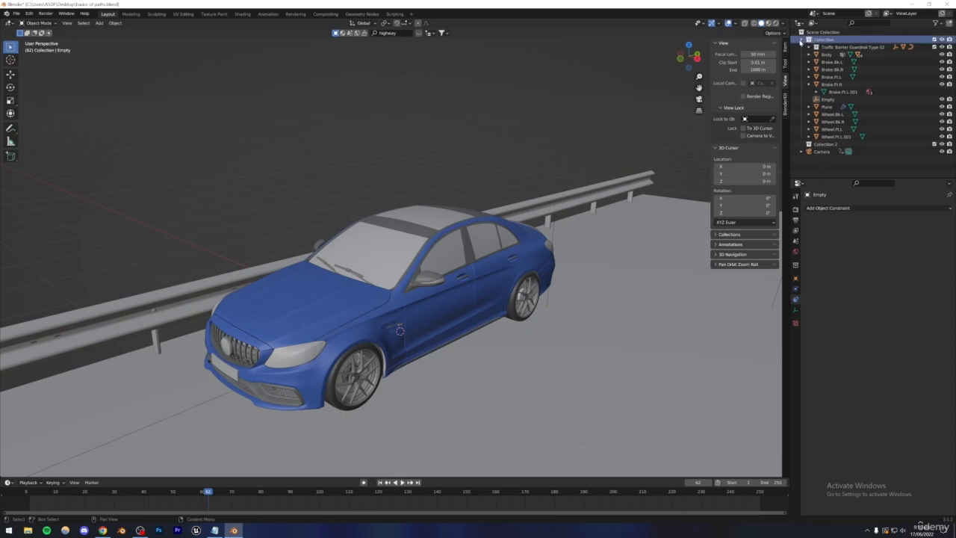
pyautogui.click(802, 40)
pyautogui.click(802, 39)
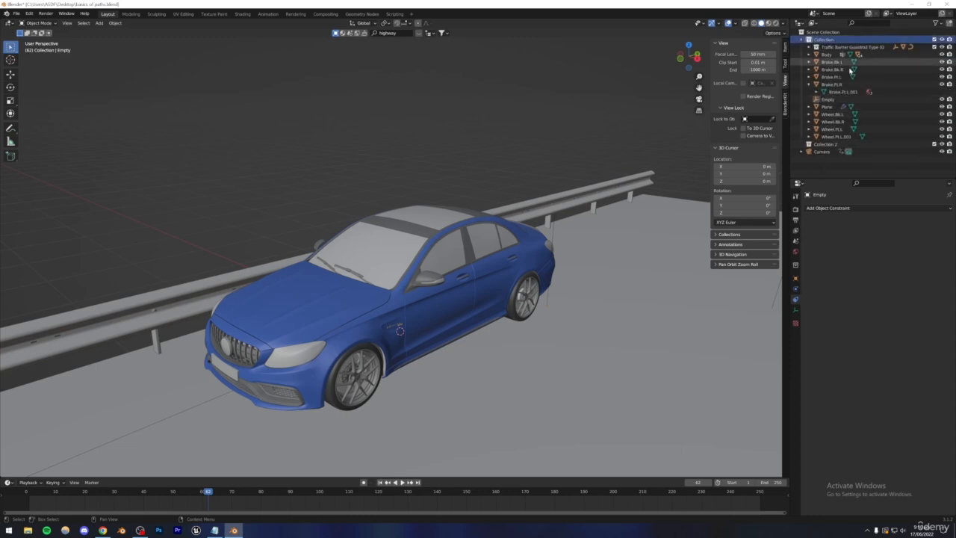
# Step: Move the Traffic Barrier Guardrail collection out of Collection into the Scene Collection and collapse the Brake.Ft.R hierarchy
pyautogui.click(827, 49)
pyautogui.rightClick(829, 48)
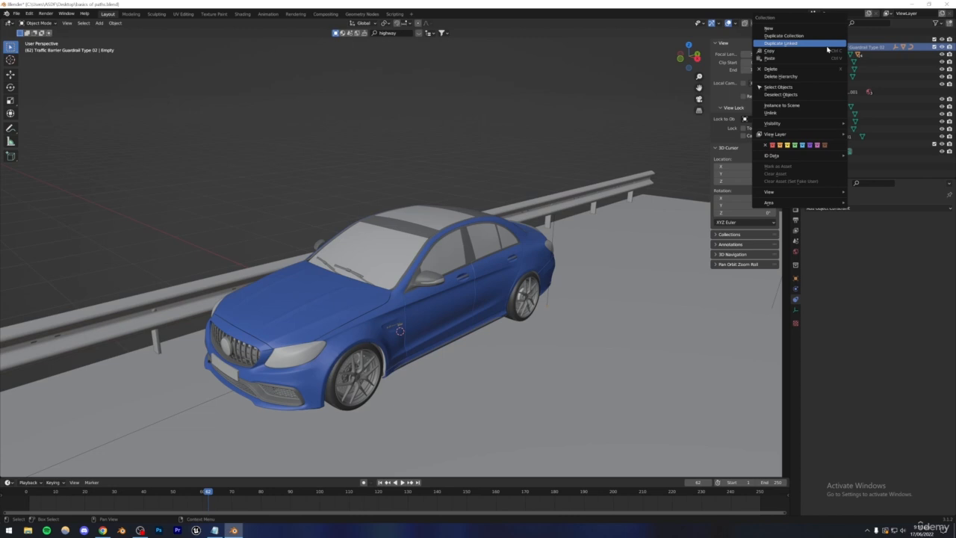
pyautogui.click(796, 88)
pyautogui.moveTo(828, 48); pyautogui.dragTo(821, 33)
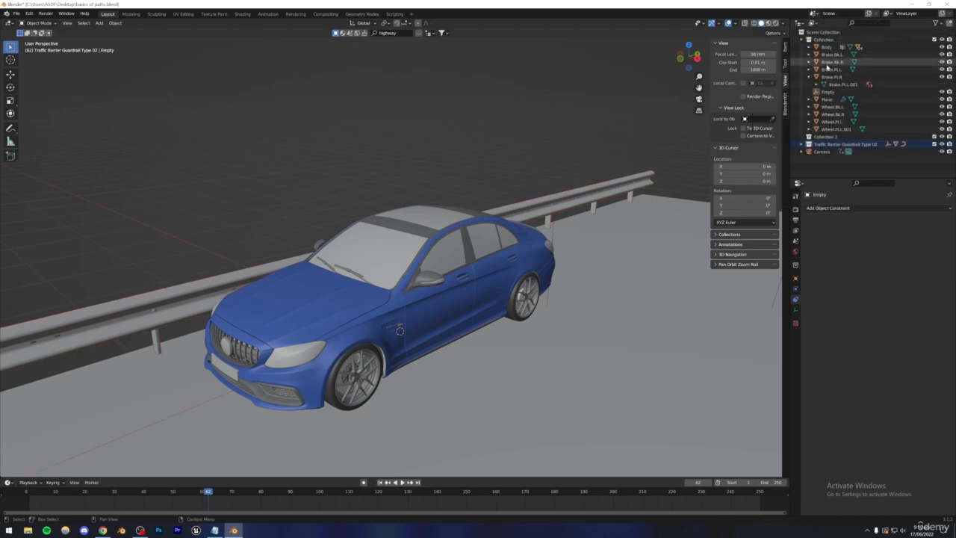
pyautogui.click(809, 77)
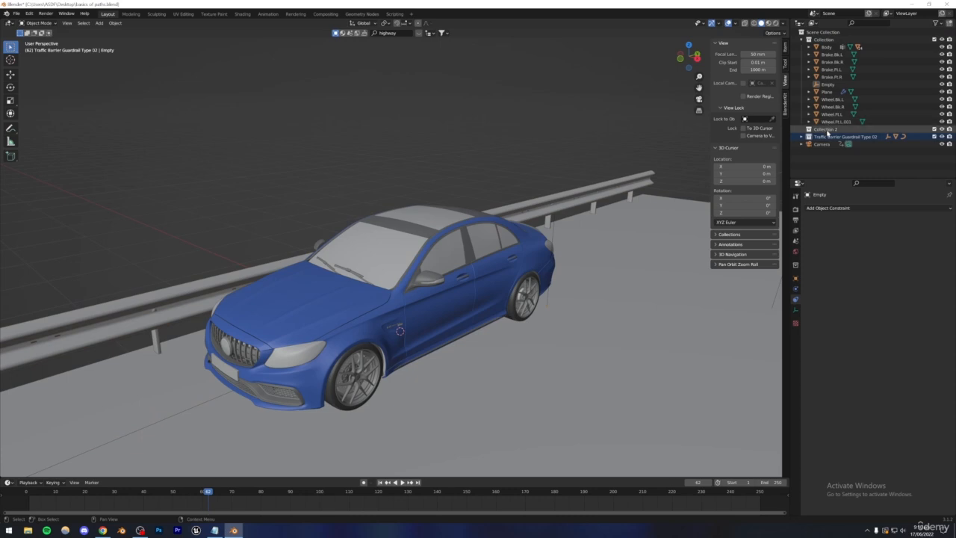
# Step: Reorder Collection 2 below the Traffic Barrier Guardrail collection and check the contents of the main Collection
pyautogui.click(825, 130)
pyautogui.rightClick(825, 132)
pyautogui.press('Escape')
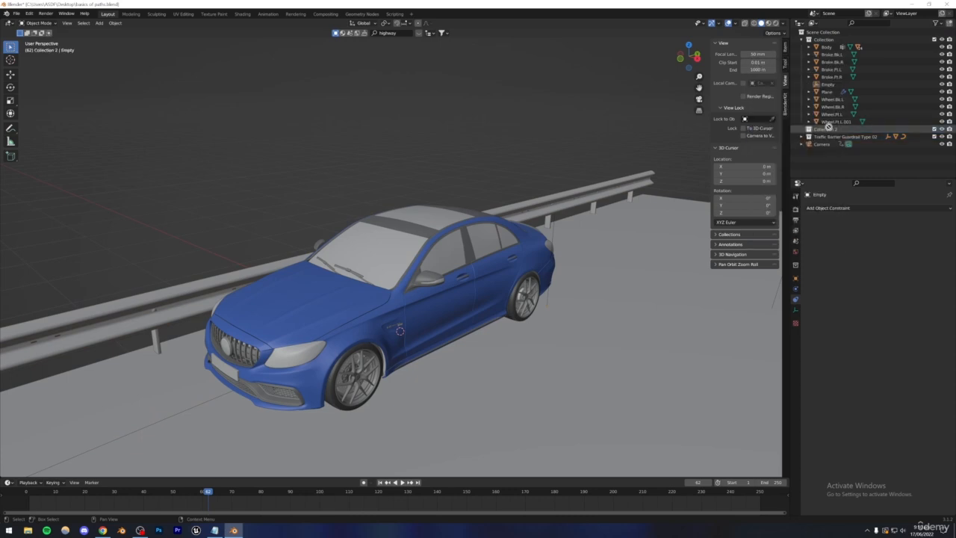
pyautogui.moveTo(824, 130); pyautogui.dragTo(826, 41)
pyautogui.click(801, 40)
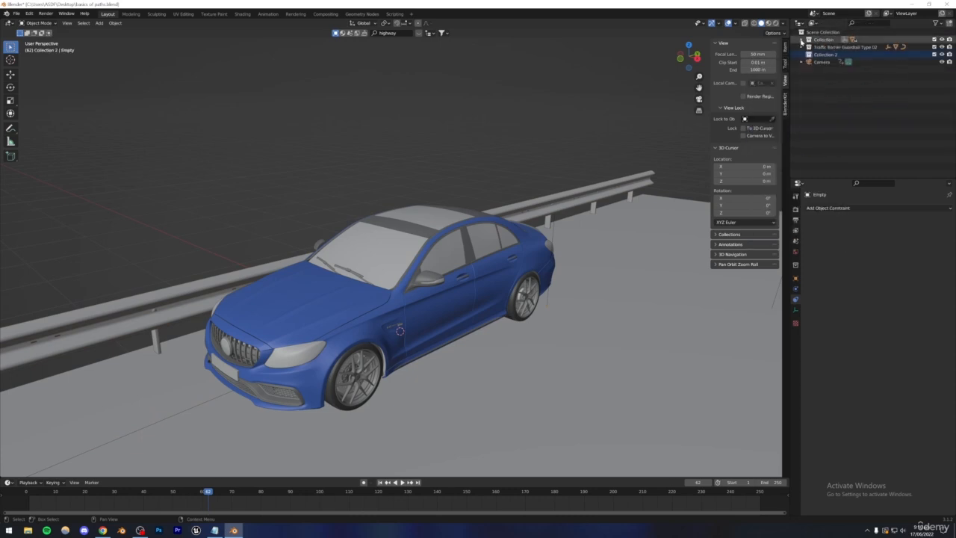
pyautogui.click(816, 40)
pyautogui.click(801, 40)
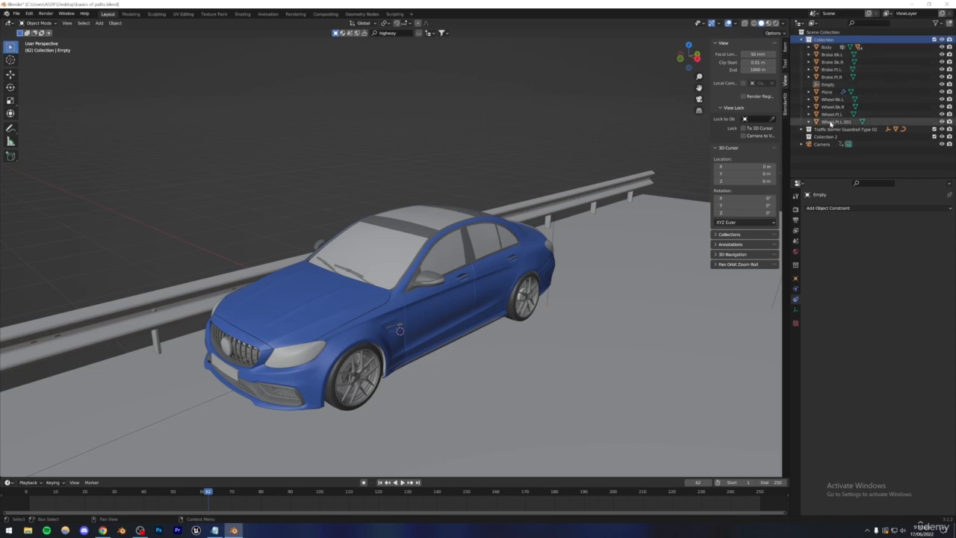
# Step: Rename the main Collection as car
pyautogui.rightClick(817, 41)
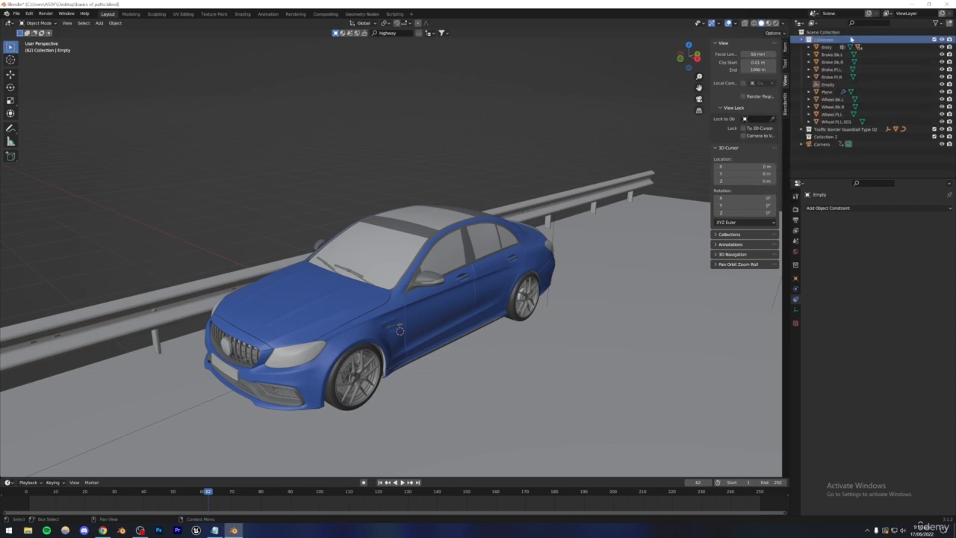
pyautogui.doubleClick(823, 40)
pyautogui.write('car')
pyautogui.press('Return')
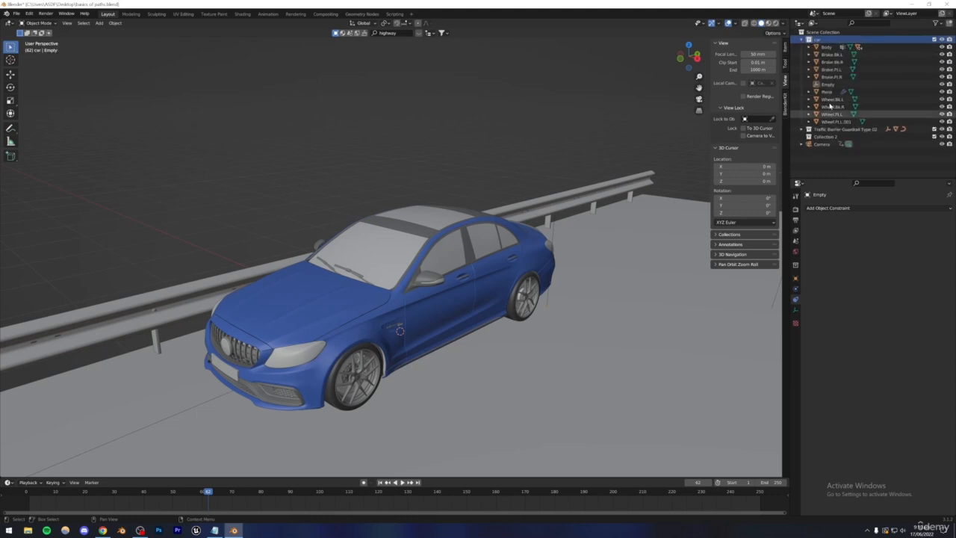
# Step: Select all objects in the car collection, make Body the active object and parent the others to it with Object (Keep Transform)
pyautogui.rightClick(816, 39)
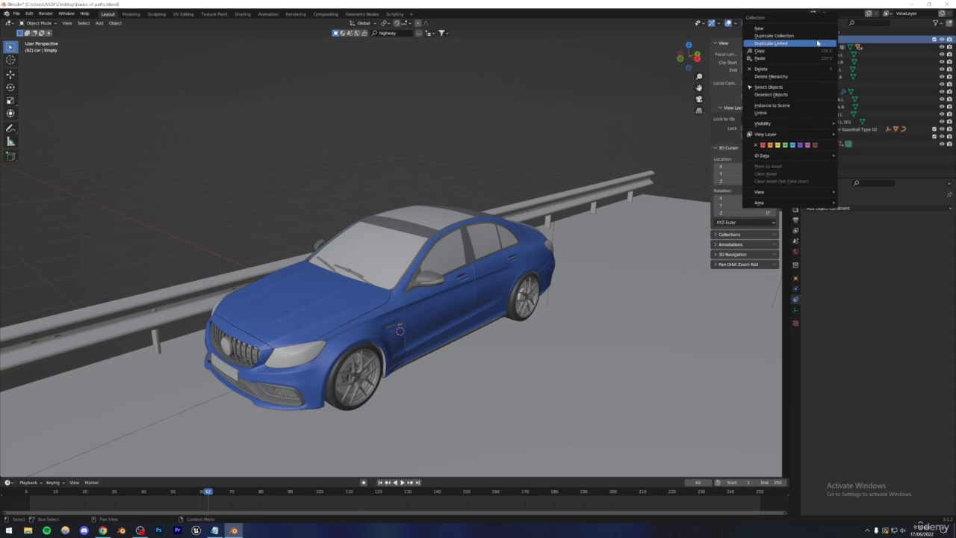
pyautogui.click(774, 88)
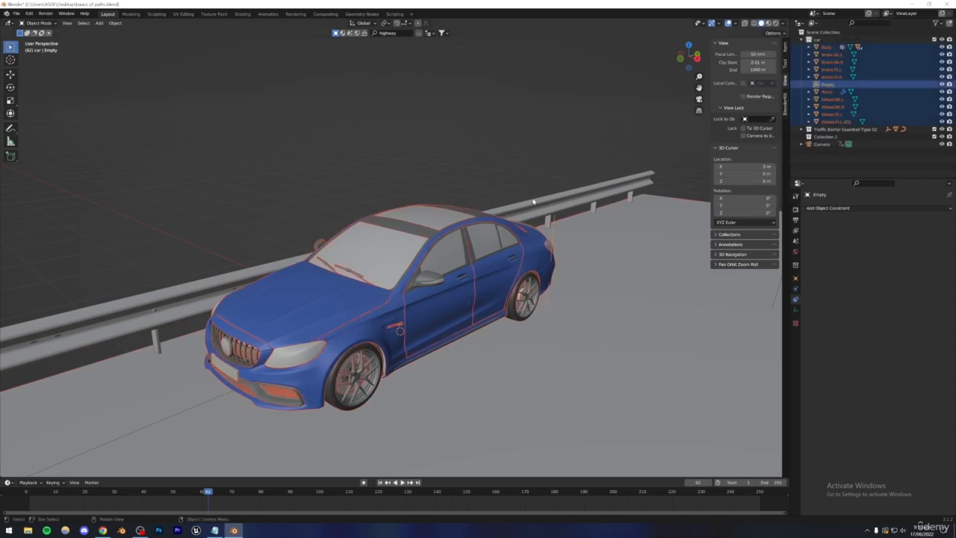
pyautogui.moveTo(556, 244); pyautogui.dragTo(462, 244, button='middle')
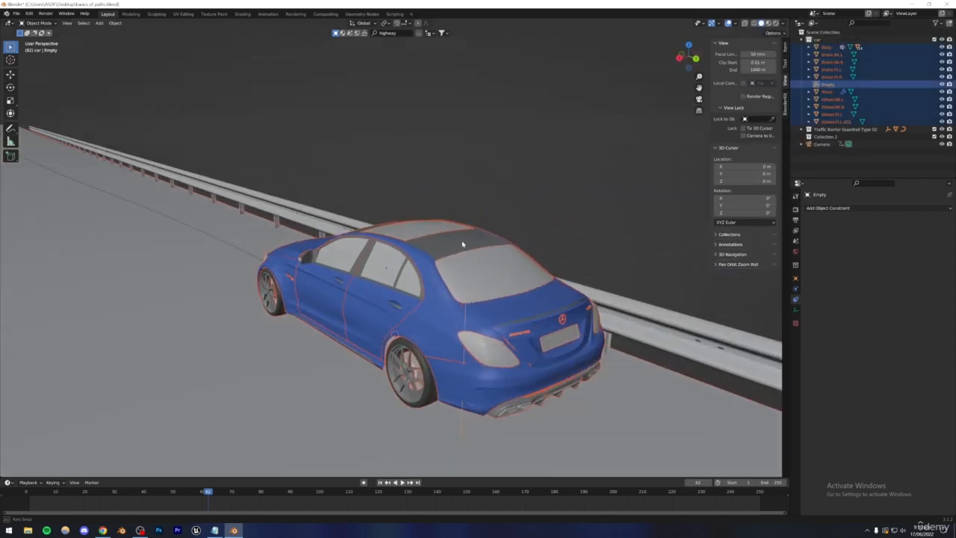
pyautogui.moveTo(469, 349); pyautogui.dragTo(530, 341, button='middle')
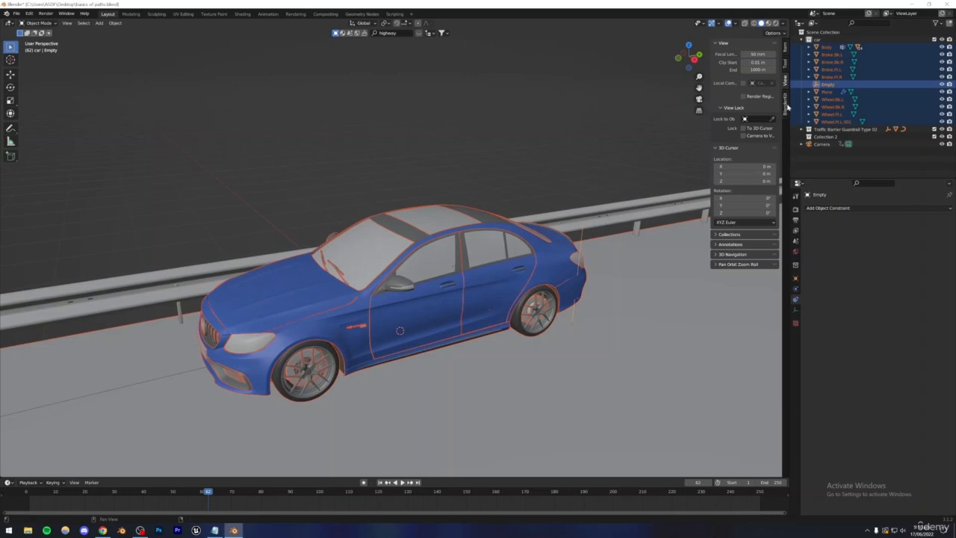
pyautogui.keyDown('shift'); pyautogui.click(323, 331); pyautogui.keyUp('shift')
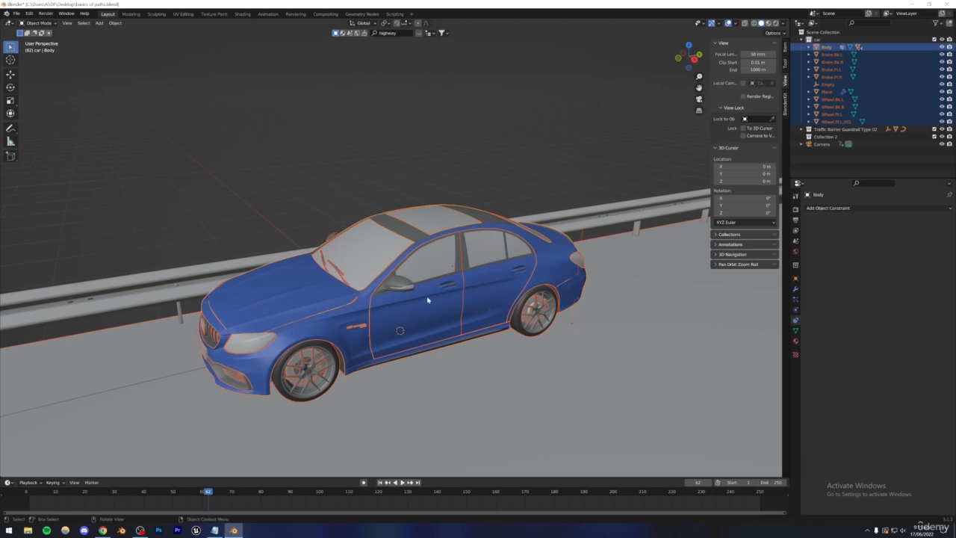
pyautogui.hotkey('ctrl', 'p')
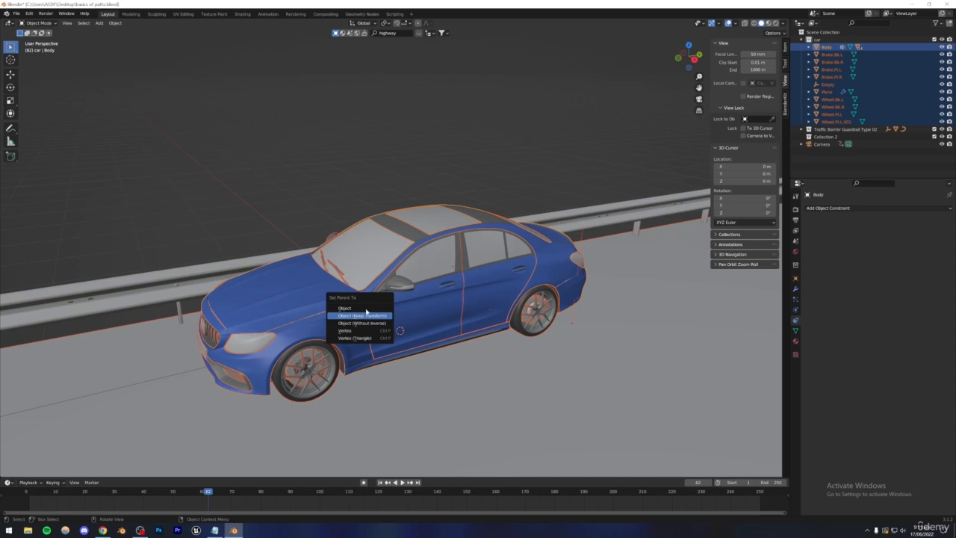
pyautogui.click(366, 313)
pyautogui.scroll(-2, 413, 275)
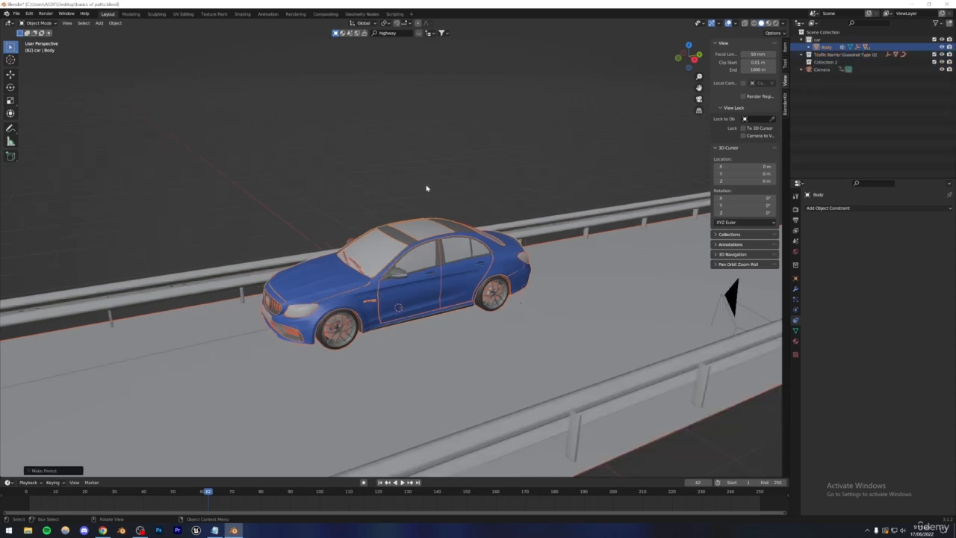
# Step: Try moving only Body along the road to test which objects follow it, and cancel the move
pyautogui.click(414, 203)
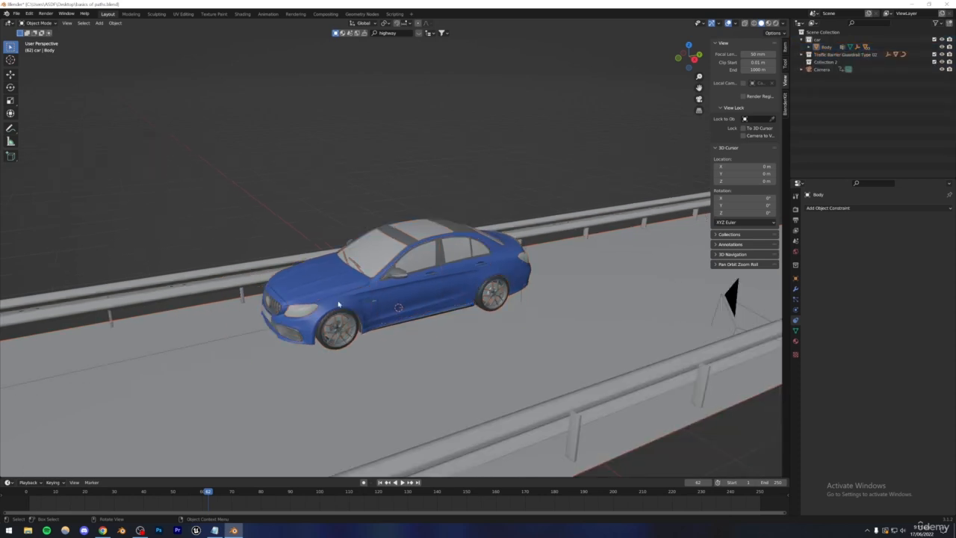
pyautogui.click(337, 301)
pyautogui.moveTo(398, 278); pyautogui.dragTo(351, 319, button='middle')
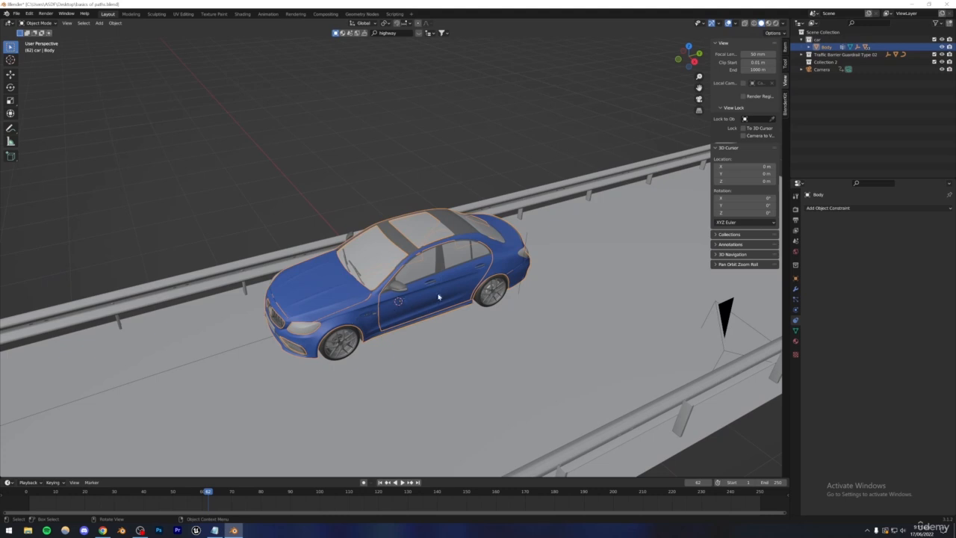
pyautogui.press('g')
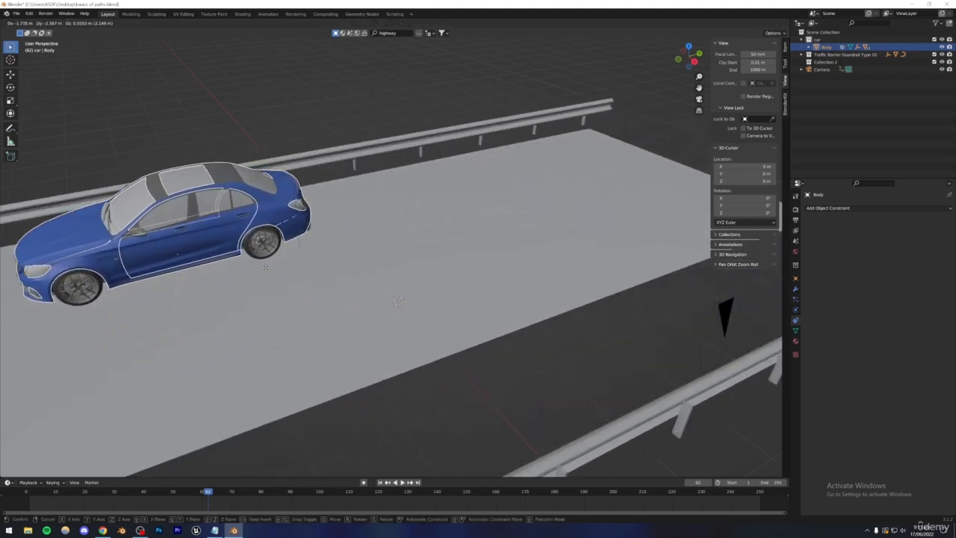
pyautogui.rightClick(289, 276)
# Step: Expand Body's hierarchy, find the road Plane nested in it and try moving Plane out to the Scene Collection
pyautogui.click(809, 46)
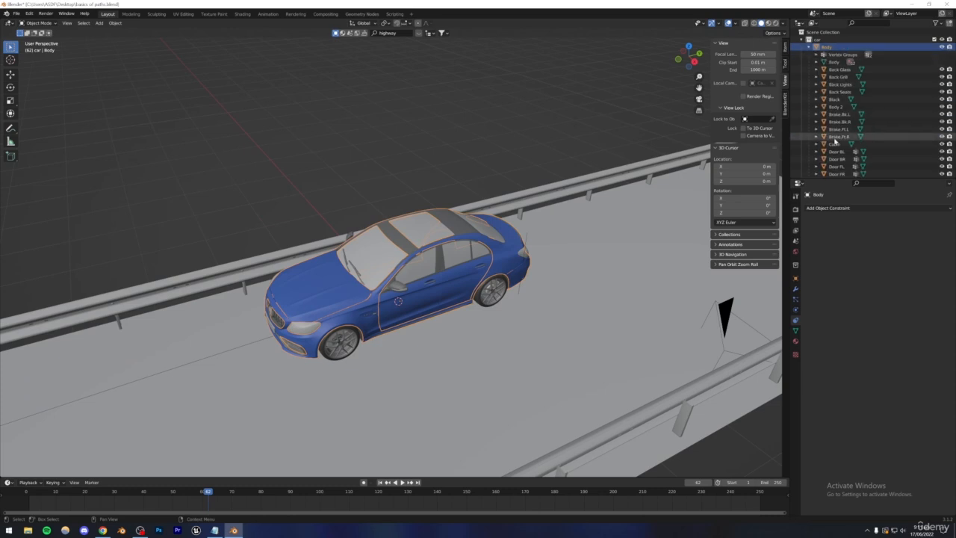
pyautogui.scroll(-3, 831, 118)
pyautogui.scroll(-2, 831, 118)
pyautogui.click(571, 299)
pyautogui.scroll(-4, 571, 299)
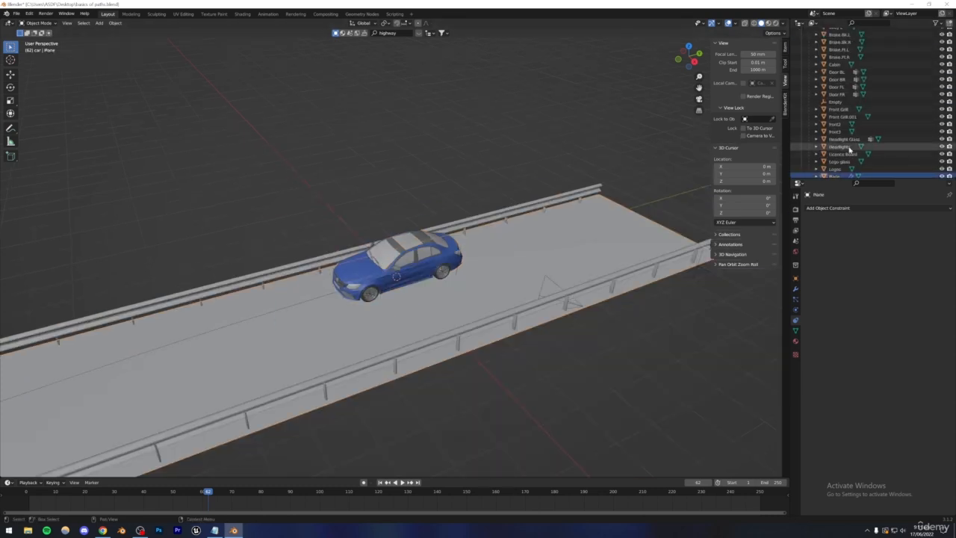
pyautogui.scroll(-4, 846, 149)
pyautogui.scroll(-1, 845, 147)
pyautogui.scroll(1, 842, 140)
pyautogui.moveTo(834, 119); pyautogui.dragTo(819, 39)
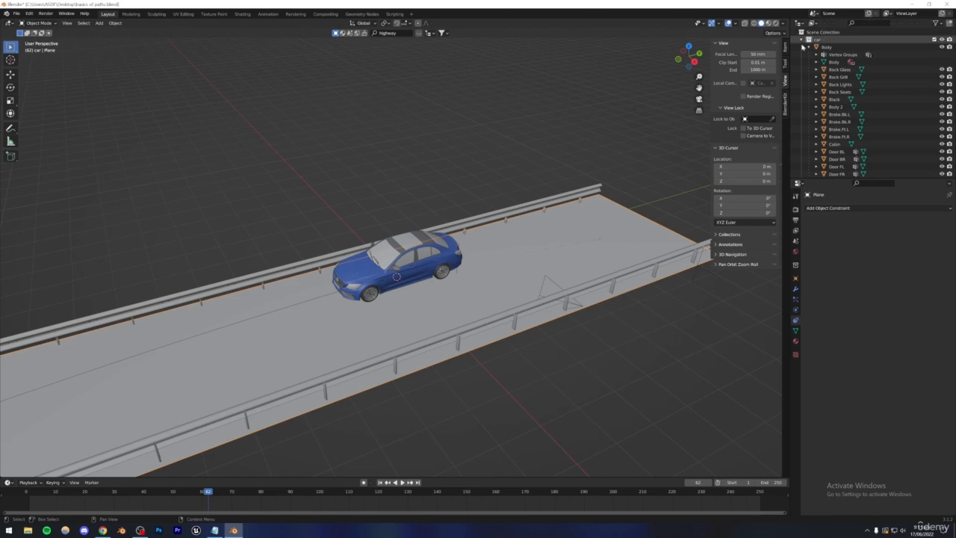
# Step: Try moving Body again to test whether the road and guardrails still follow the car, and discard the moves
pyautogui.click(383, 278)
pyautogui.press('g')
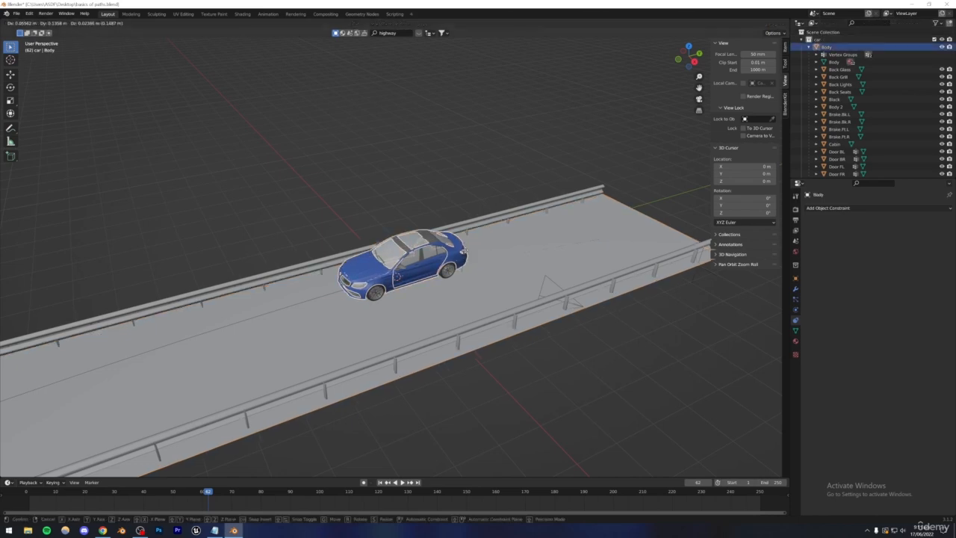
pyautogui.rightClick(382, 201)
pyautogui.click(314, 265)
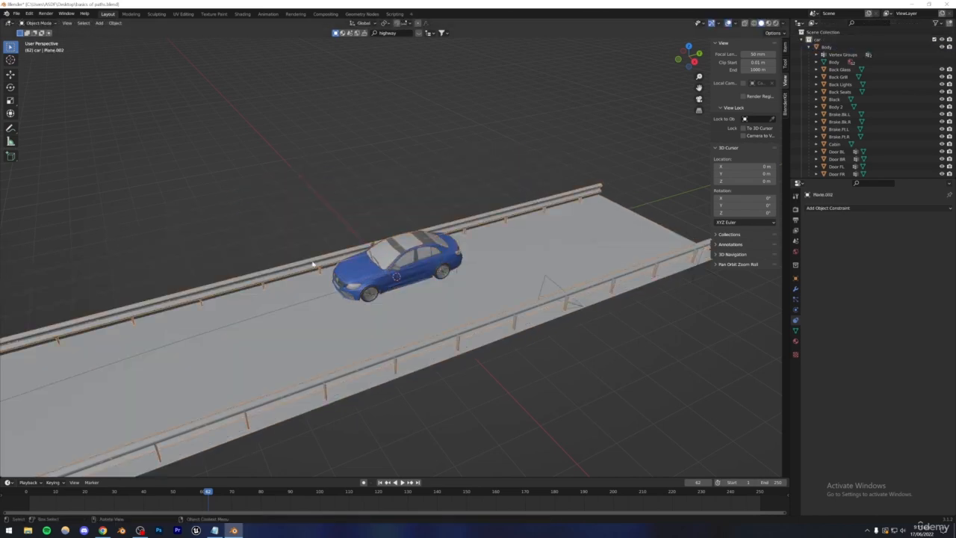
pyautogui.click(375, 274)
pyautogui.press('g')
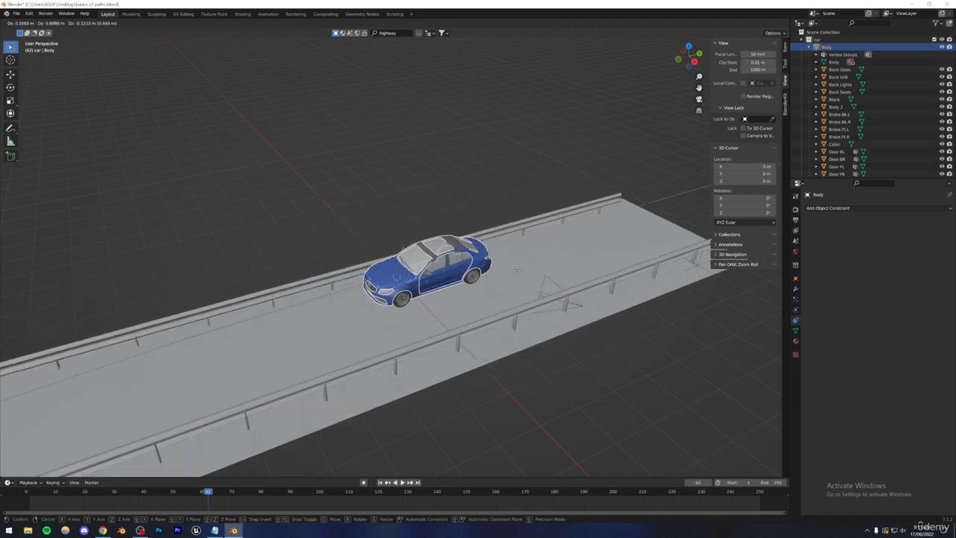
pyautogui.click(487, 265)
# Step: Examine the road Plane's entries under Body and in the Scene Collection
pyautogui.scroll(-4, 852, 83)
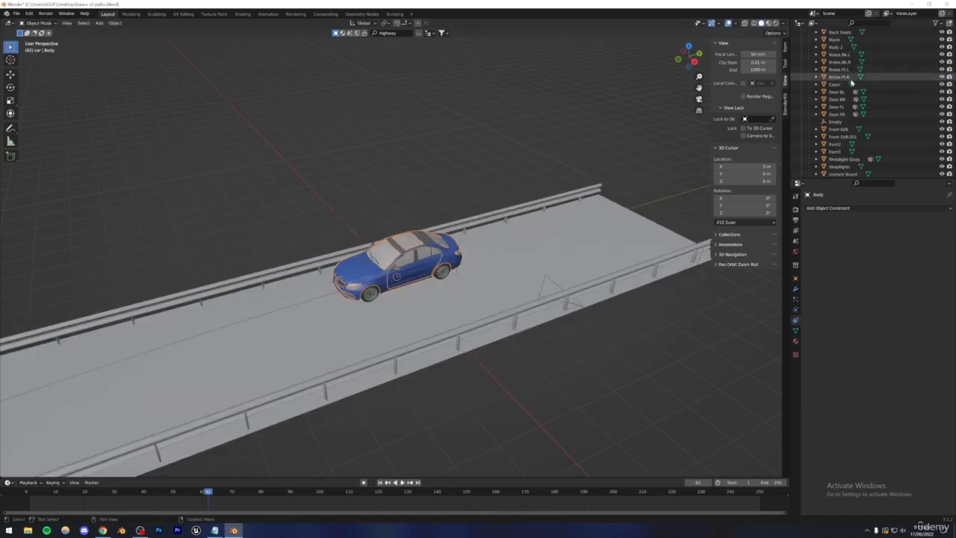
pyautogui.scroll(-7, 849, 90)
pyautogui.click(556, 257)
pyautogui.scroll(-1, 844, 123)
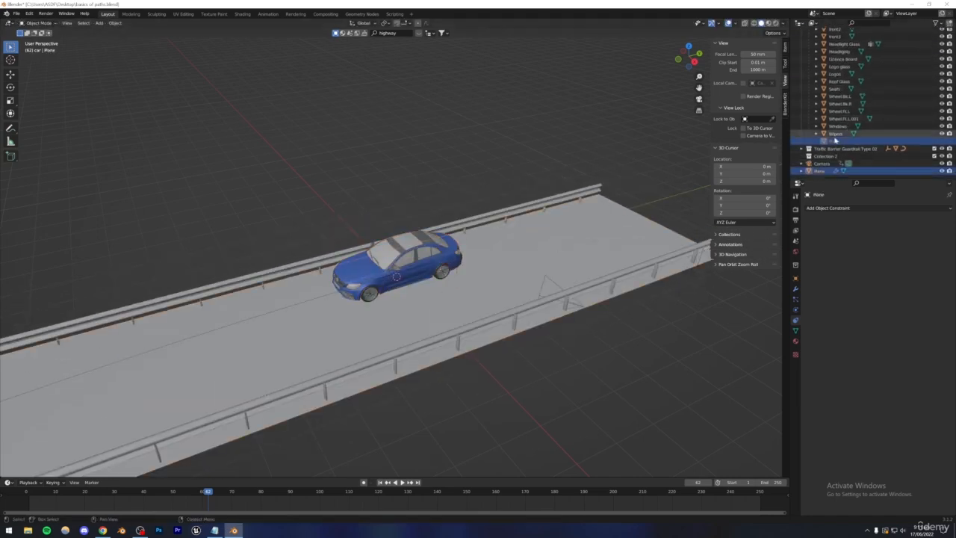
pyautogui.click(833, 142)
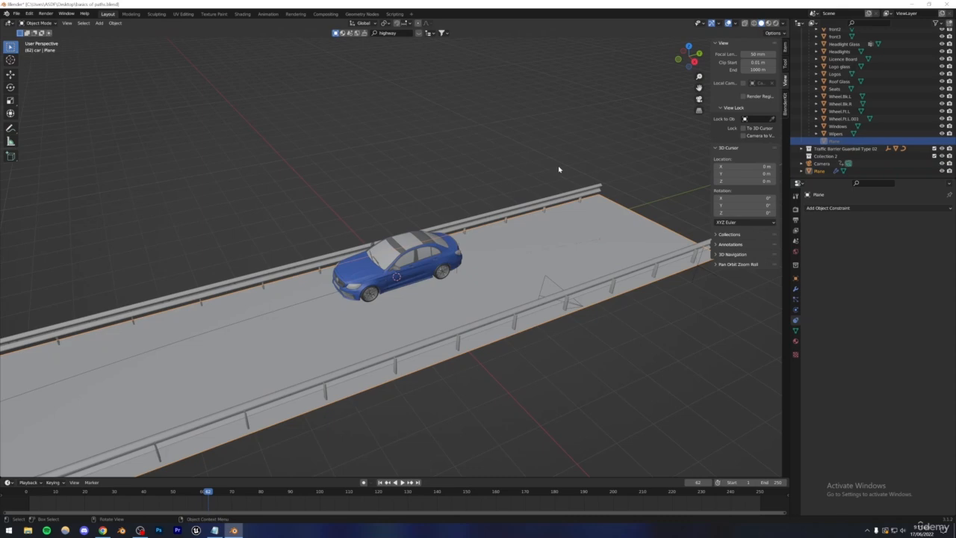
# Step: Undo the test moves and the transfer of the road Plane to the Scene Collection
pyautogui.hotkey('ctrl', 'z')
pyautogui.hotkey('ctrl', 'z')
pyautogui.hotkey('ctrl', 'z')
pyautogui.hotkey('ctrl', 'z')
pyautogui.hotkey('ctrl', 'z')
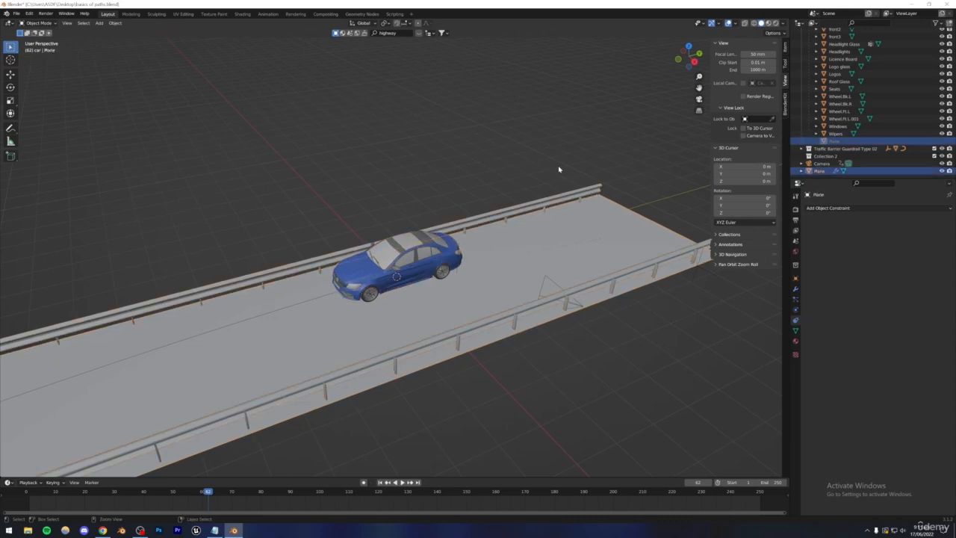
pyautogui.hotkey('ctrl', 'z')
pyautogui.hotkey('ctrl', 'z')
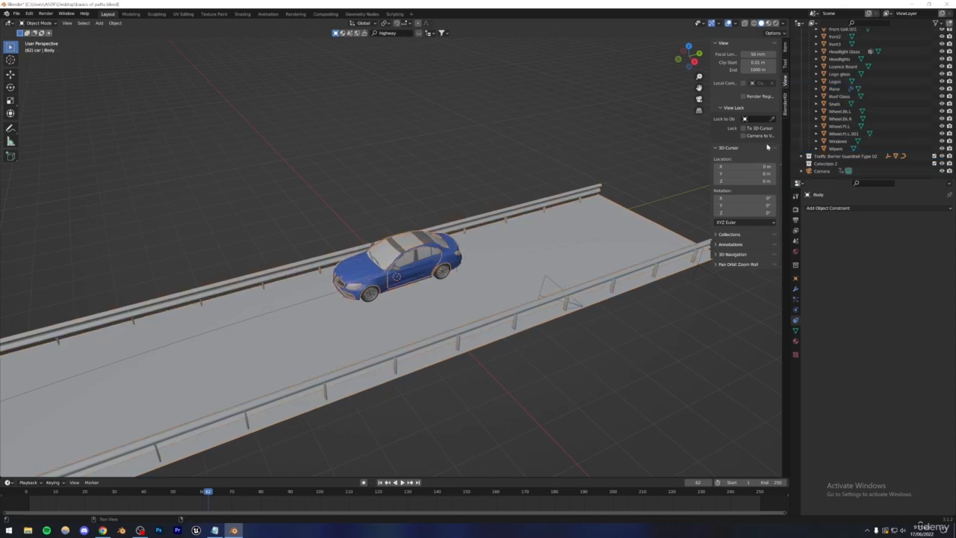
# Step: Undo the parenting of the car collection's objects to Body and the selection made for it
pyautogui.scroll(11, 855, 114)
pyautogui.scroll(-1, 851, 106)
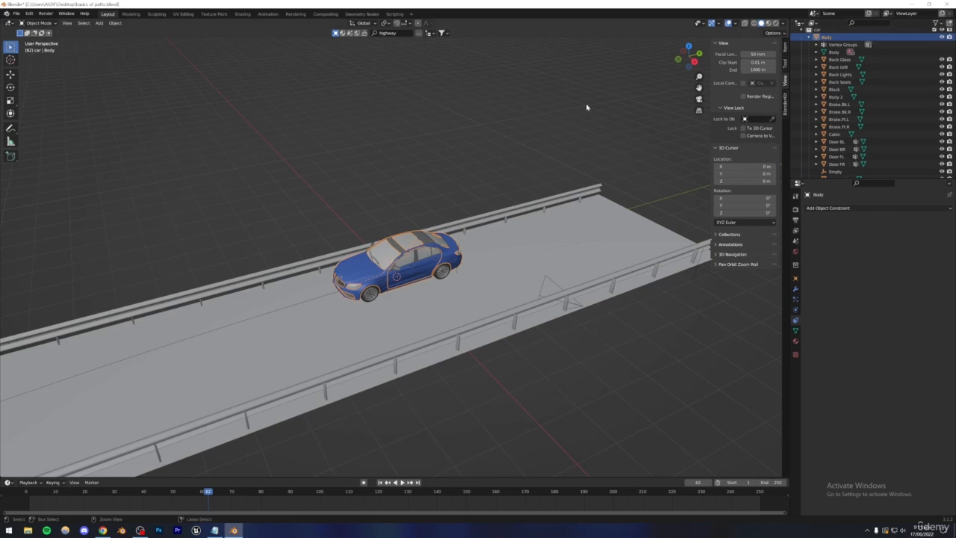
pyautogui.hotkey('ctrl', 'z')
pyautogui.hotkey('ctrl', 'z')
pyautogui.hotkey('ctrl', 'z')
pyautogui.hotkey('ctrl', 'z')
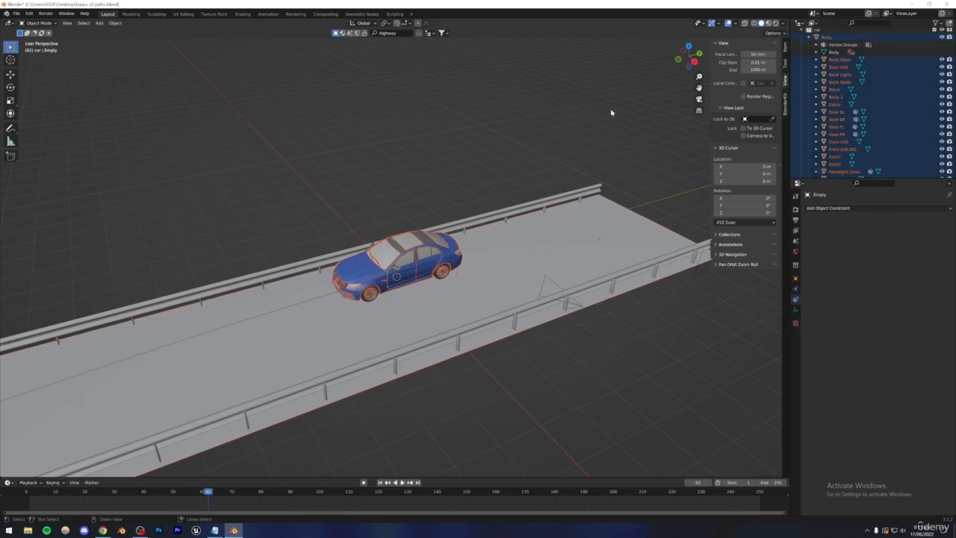
pyautogui.hotkey('ctrl', 'z')
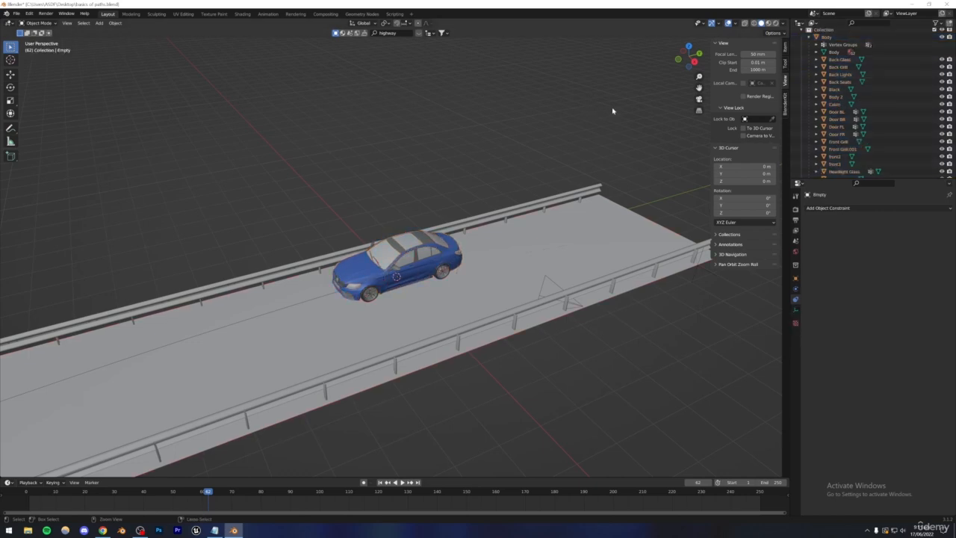
# Step: Move the unparented road Plane out of the car collection into the Scene Collection
pyautogui.click(816, 38)
pyautogui.click(827, 90)
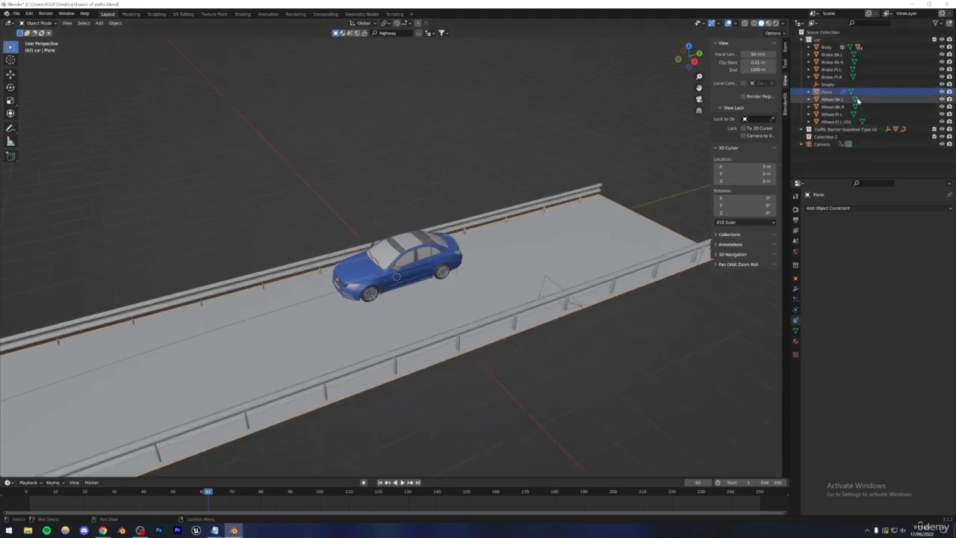
pyautogui.moveTo(827, 91); pyautogui.dragTo(815, 34)
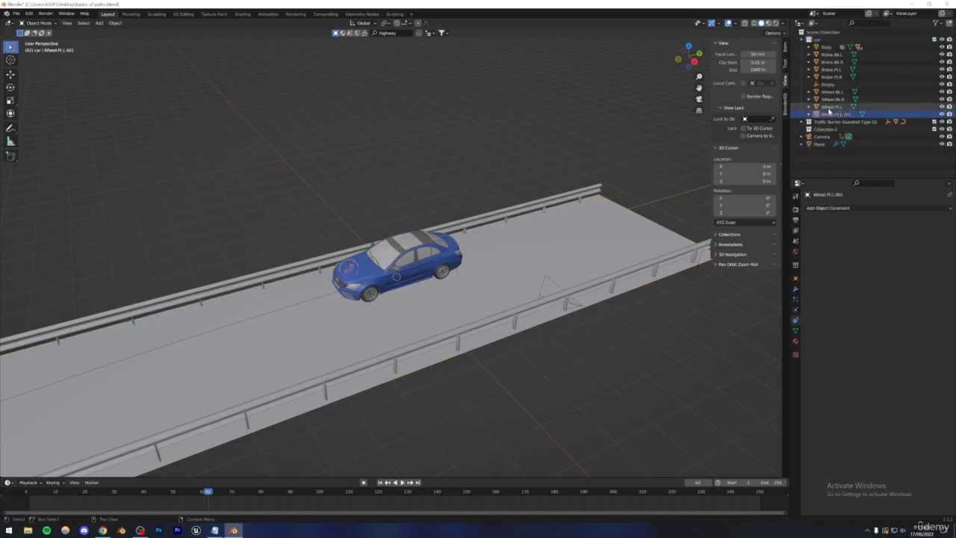
# Step: Go through the car collection's entries from the wheels and Empty up to Body to examine which objects belong to it
pyautogui.click(831, 106)
pyautogui.click(830, 92)
pyautogui.click(830, 84)
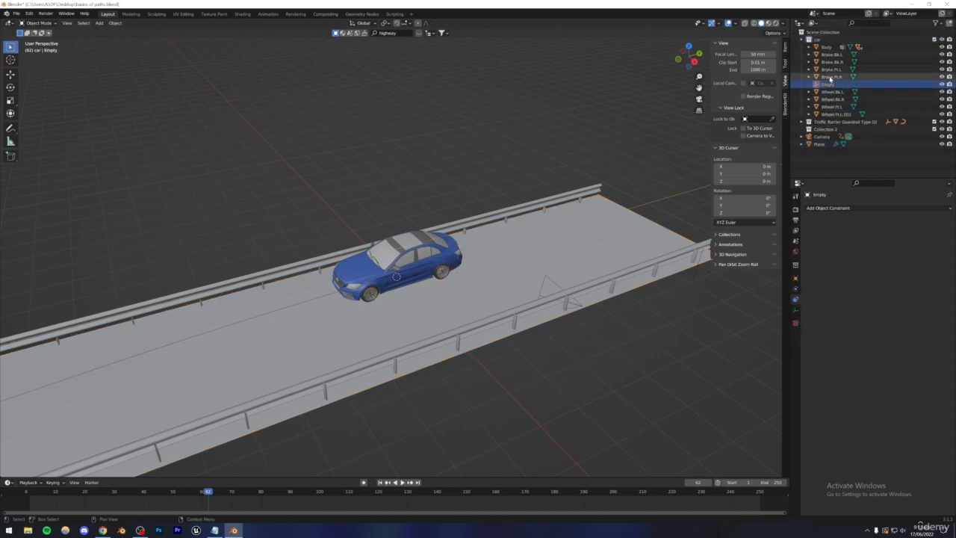
pyautogui.click(830, 76)
pyautogui.click(830, 69)
pyautogui.click(831, 62)
pyautogui.click(829, 54)
pyautogui.click(827, 47)
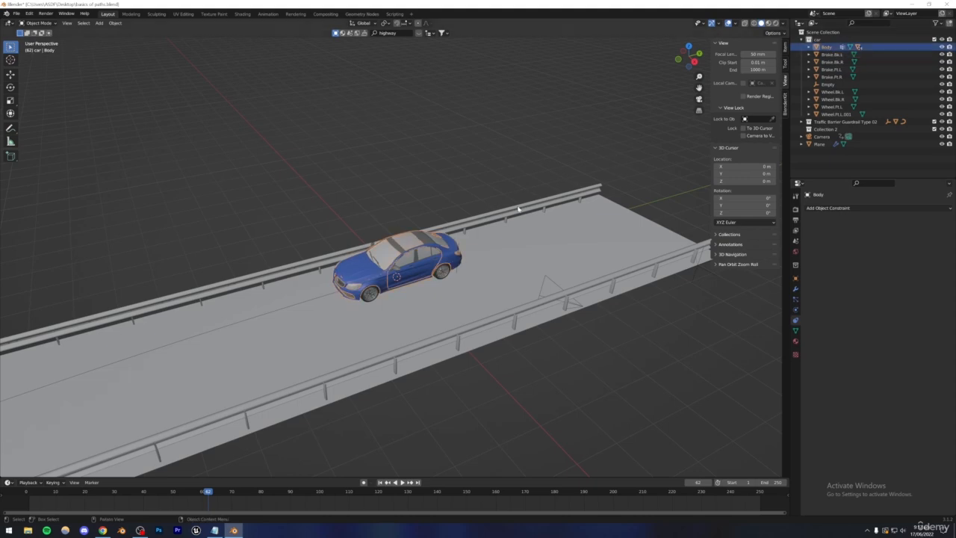
# Step: Select all objects of the Traffic Barrier Guardrail collection to check that the guardrails are separate from the car
pyautogui.click(518, 208)
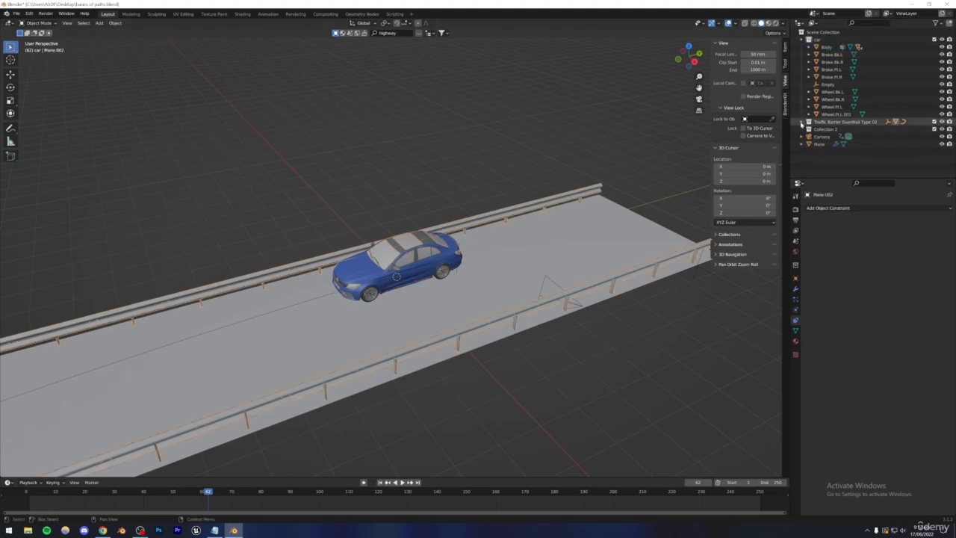
pyautogui.click(802, 122)
pyautogui.click(844, 122)
pyautogui.rightClick(807, 122)
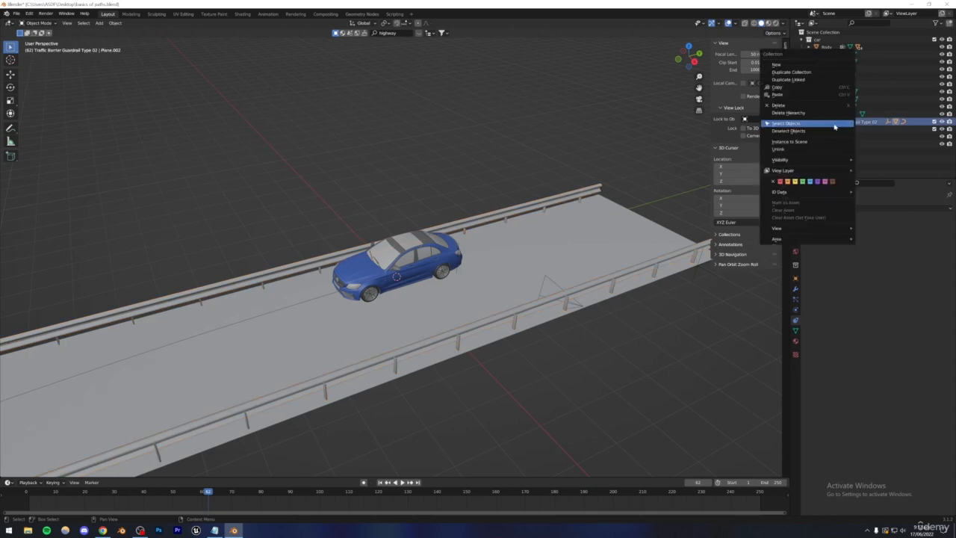
pyautogui.click(792, 123)
pyautogui.click(524, 148)
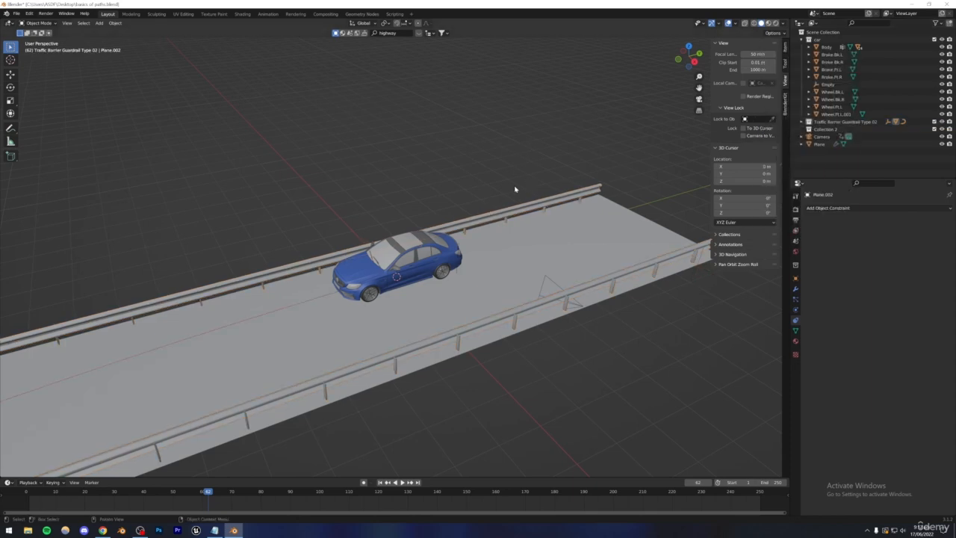
# Step: Try to parent all objects of the car collection to Body with the Object option
pyautogui.click(377, 284)
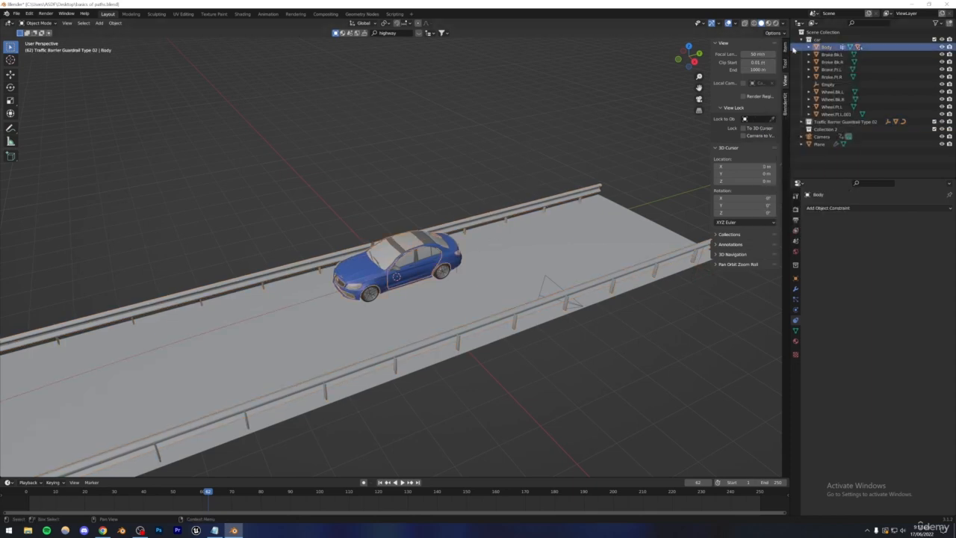
pyautogui.click(816, 39)
pyautogui.rightClick(816, 39)
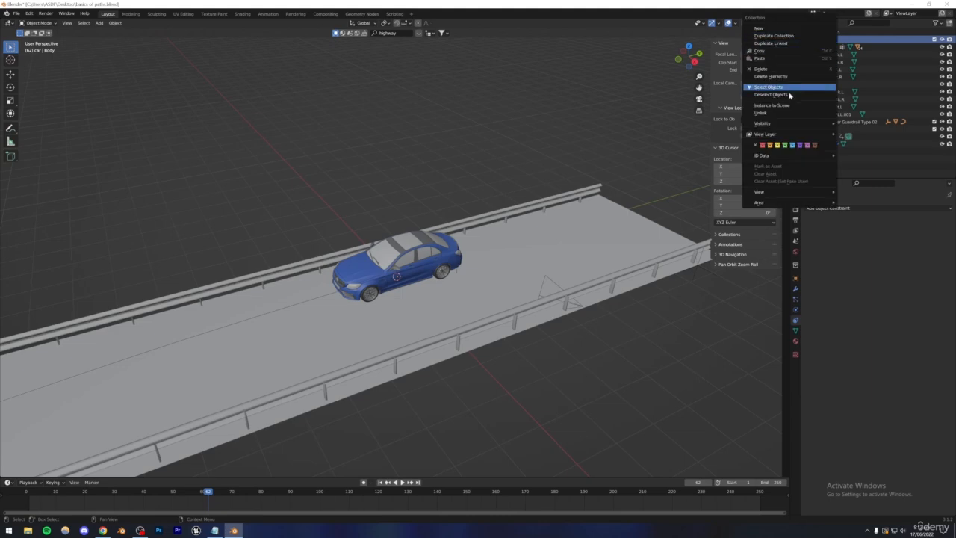
pyautogui.click(780, 87)
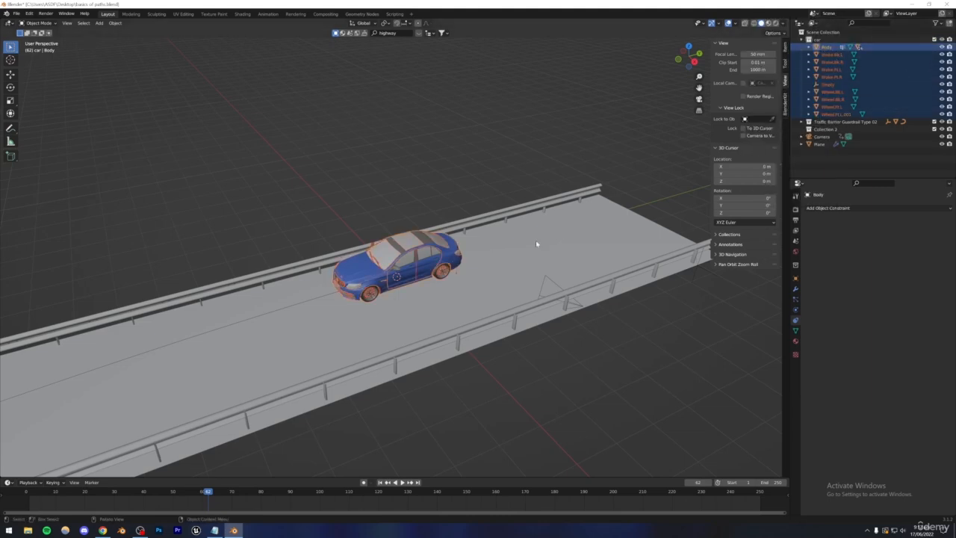
pyautogui.hotkey('ctrl', 'p')
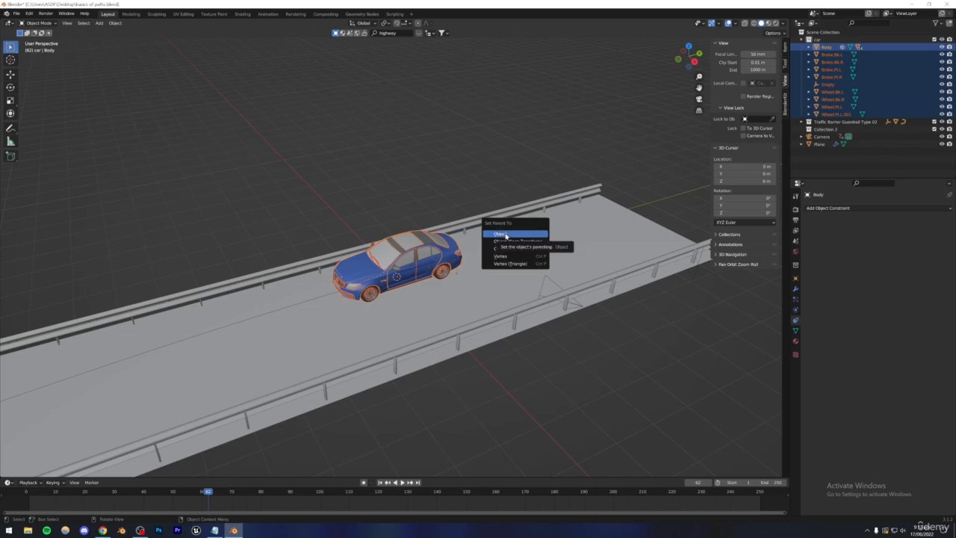
pyautogui.click(510, 236)
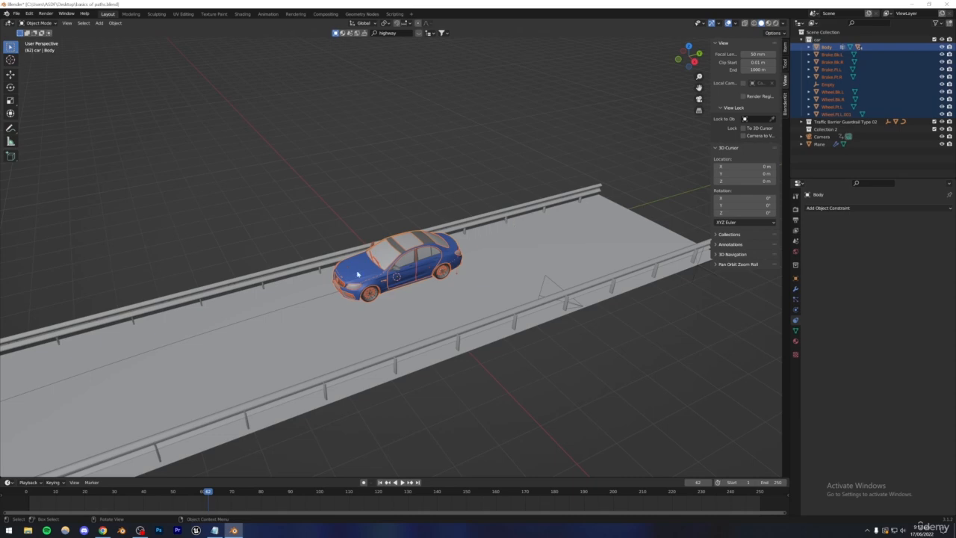
# Step: Test rotating the front-left wheel about the X axis and cancel the rotation
pyautogui.scroll(7, 370, 292)
pyautogui.keyDown('alt'); pyautogui.moveTo(371, 292); pyautogui.dragTo(431, 289); pyautogui.keyUp('alt')
pyautogui.scroll(3, 429, 290)
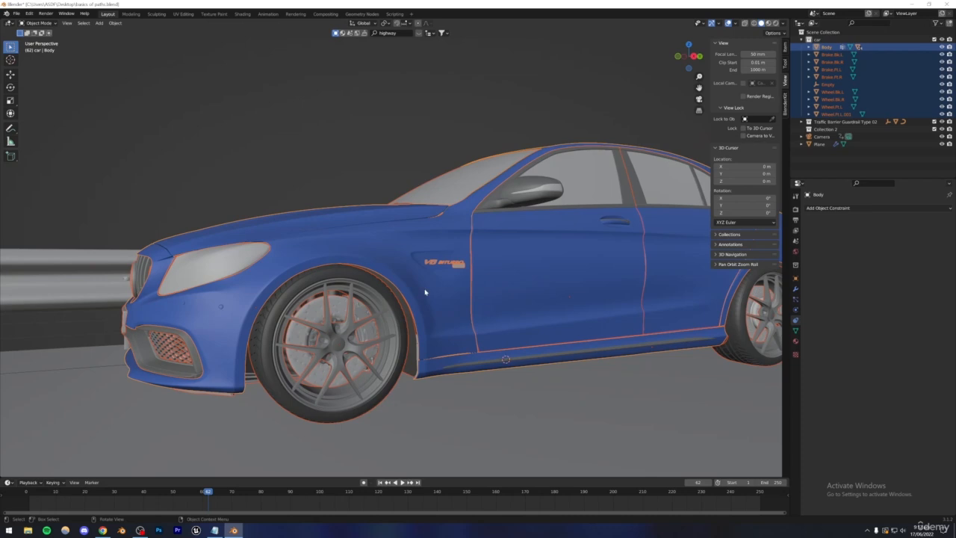
pyautogui.click(270, 325)
pyautogui.press('r')
pyautogui.press('x')
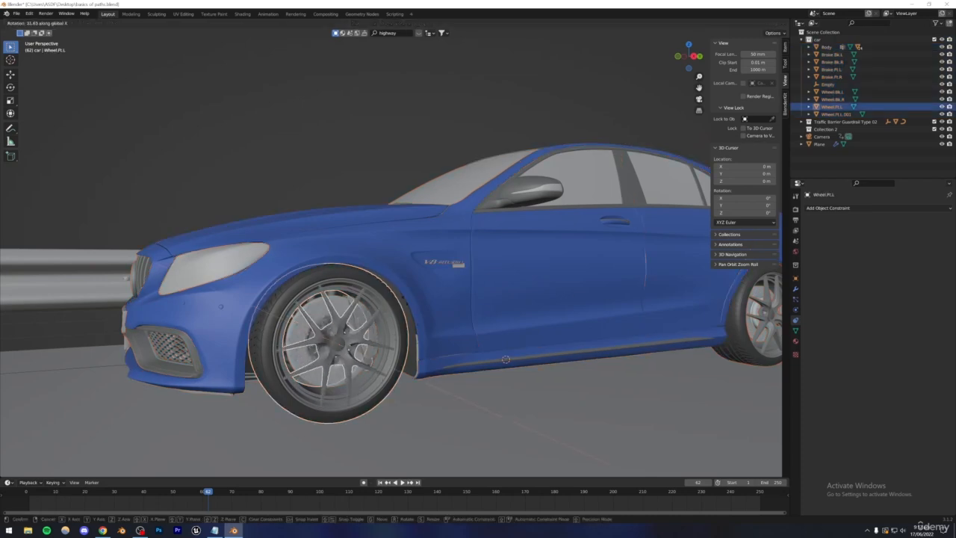
pyautogui.rightClick(371, 286)
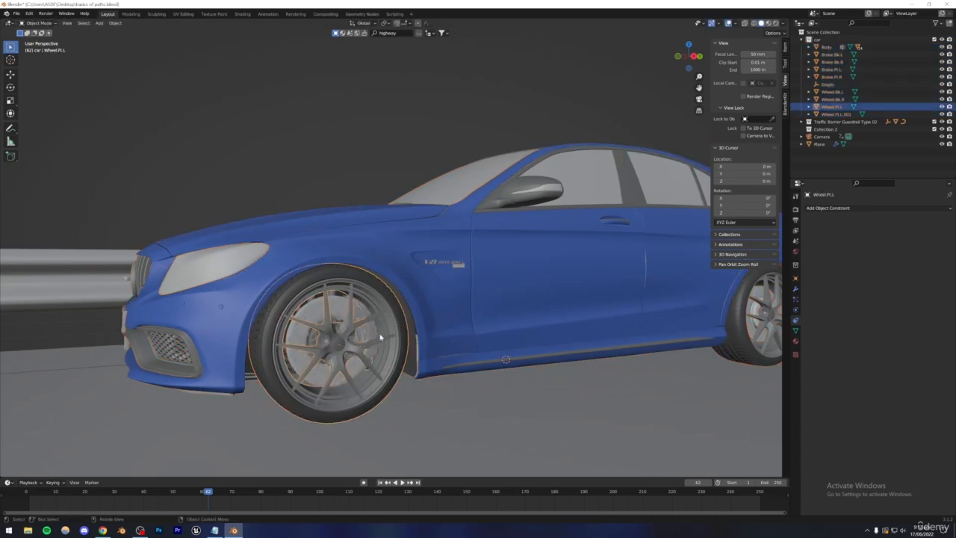
# Step: Save the file with the whole car in view
pyautogui.scroll(-8, 380, 337)
pyautogui.moveTo(425, 321)
pyautogui.mouseDown(button='middle')
pyautogui.moveTo(438, 328)
pyautogui.moveTo(450, 312)
pyautogui.moveTo(413, 328)
pyautogui.mouseUp(button='middle')
pyautogui.scroll(2, 439, 327)
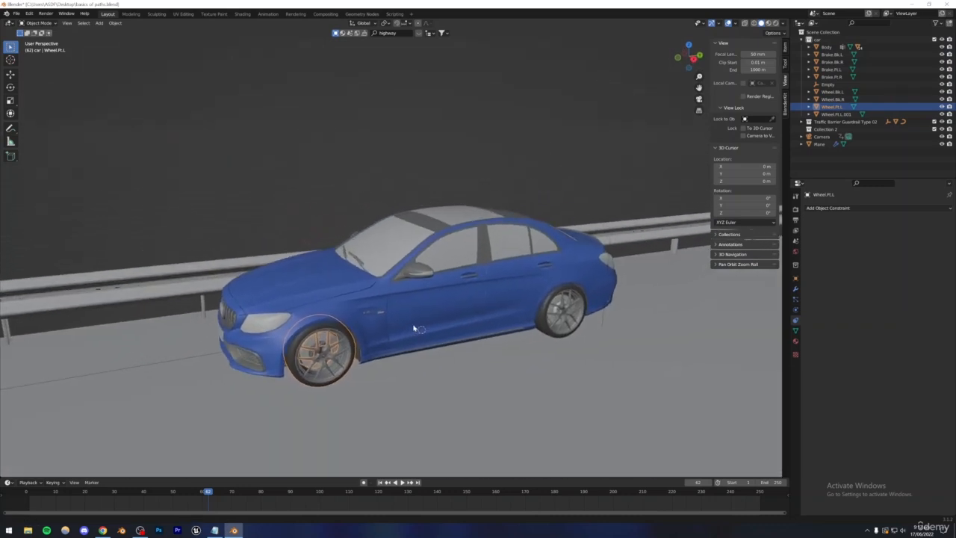
pyautogui.scroll(2, 414, 329)
pyautogui.hotkey('ctrl', 's')
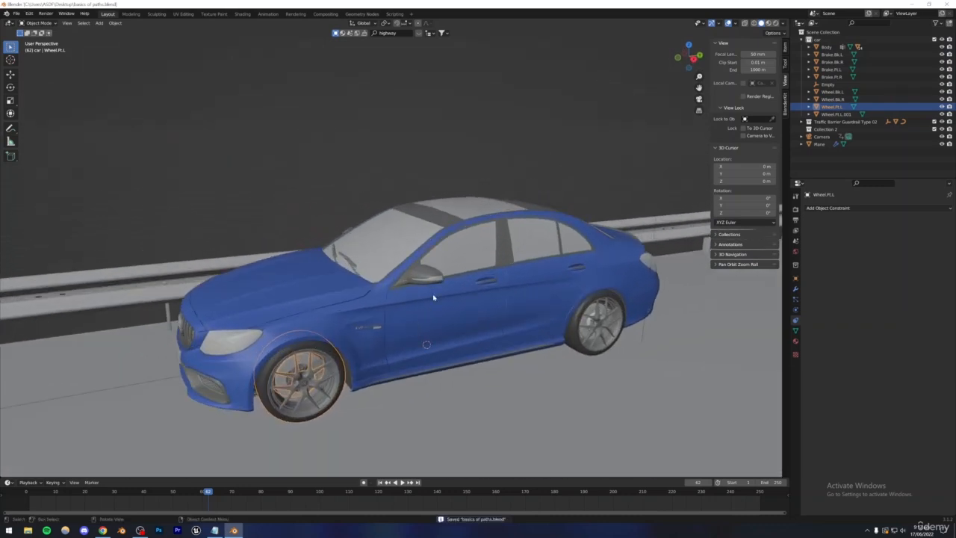
# Step: Select all objects of the car collection with Body active and parent them to Body using Object (Keep Transform)
pyautogui.click(422, 312)
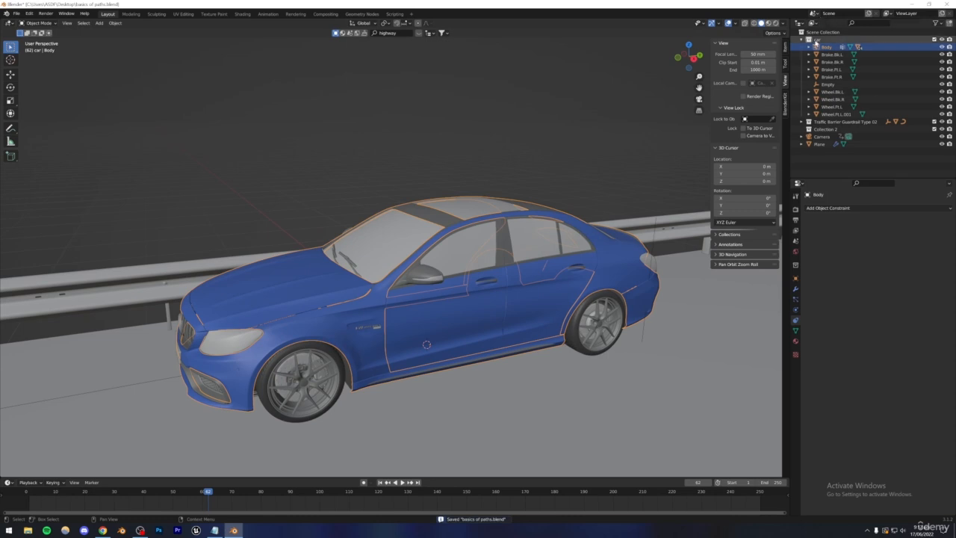
pyautogui.rightClick(818, 40)
pyautogui.click(773, 87)
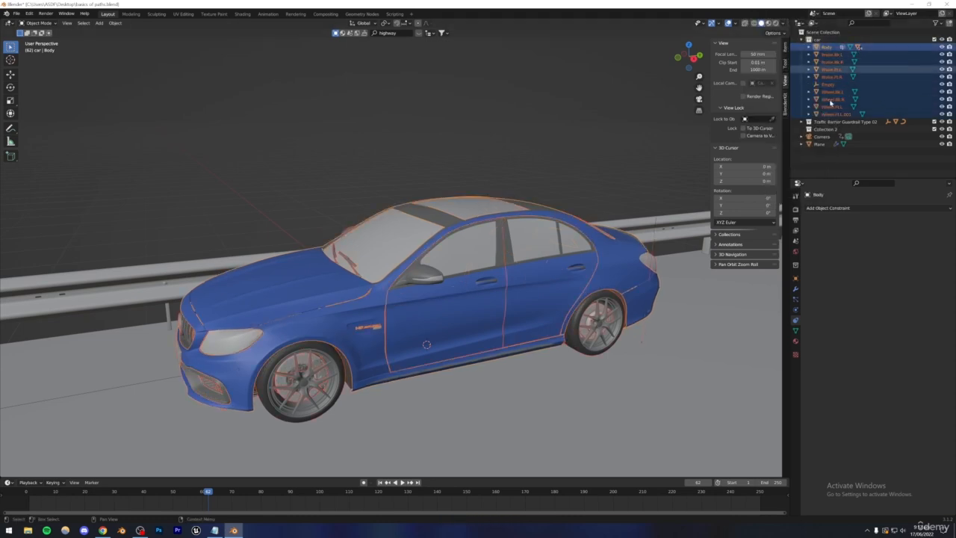
pyautogui.hotkey('ctrl', 'p')
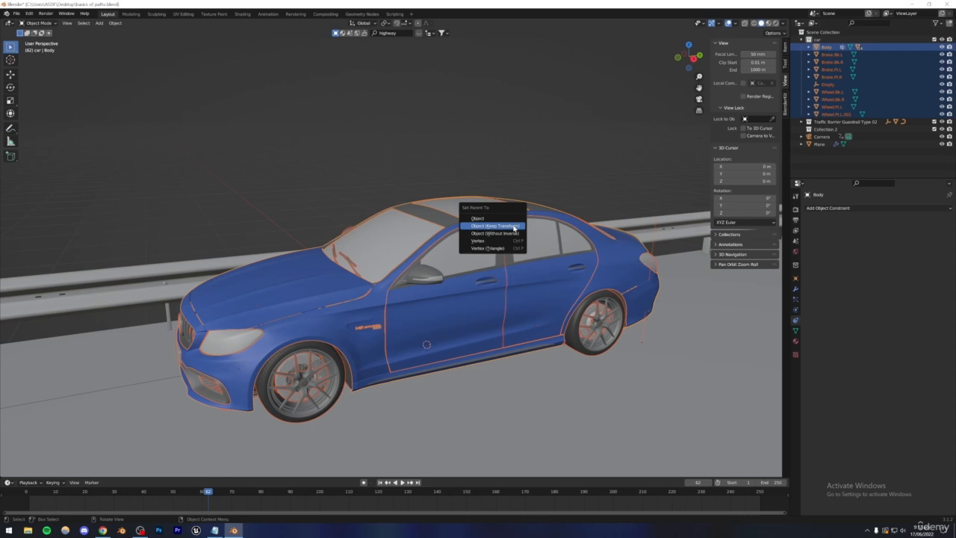
pyautogui.click(494, 226)
# Step: Test moving the car by its Body and cancel each move
pyautogui.scroll(-3, 448, 299)
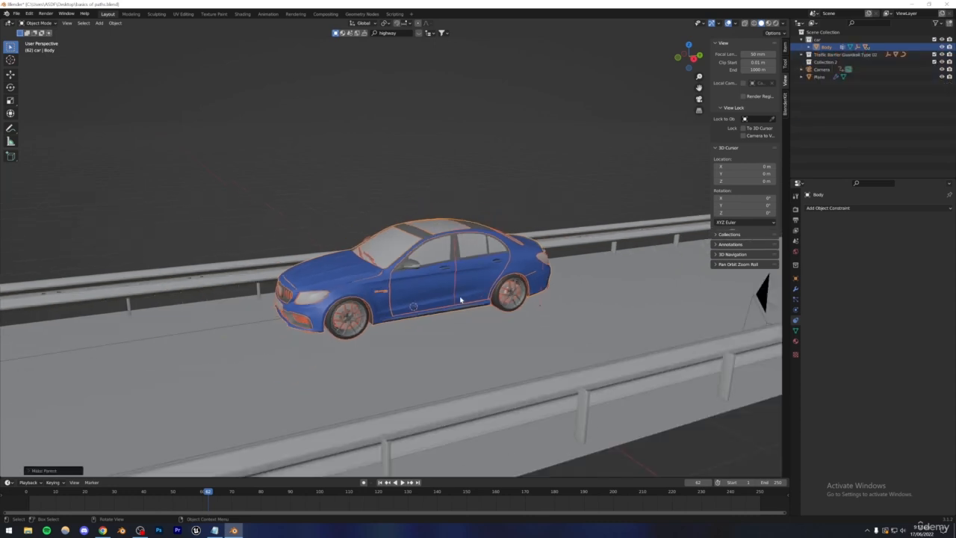
pyautogui.click(405, 299)
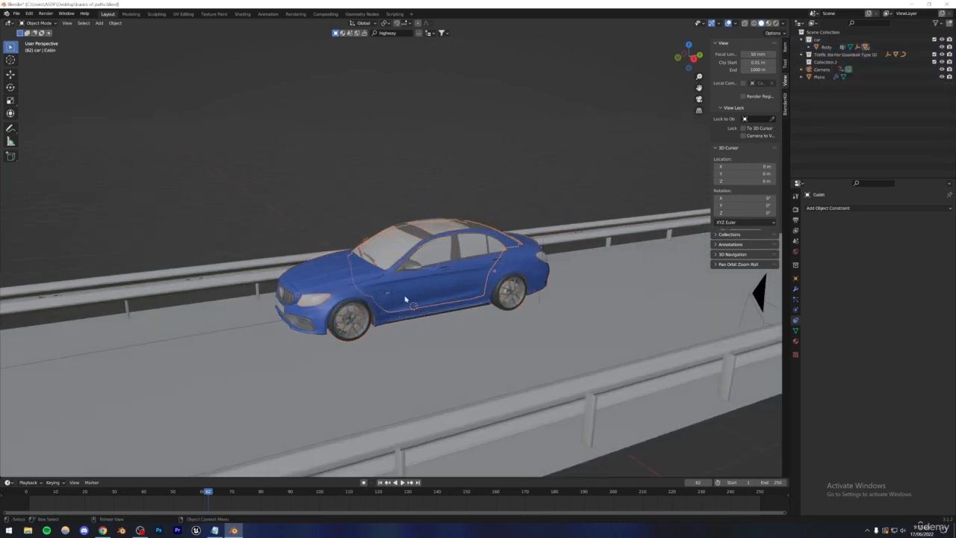
pyautogui.click(354, 295)
pyautogui.press('g')
pyautogui.rightClick(489, 291)
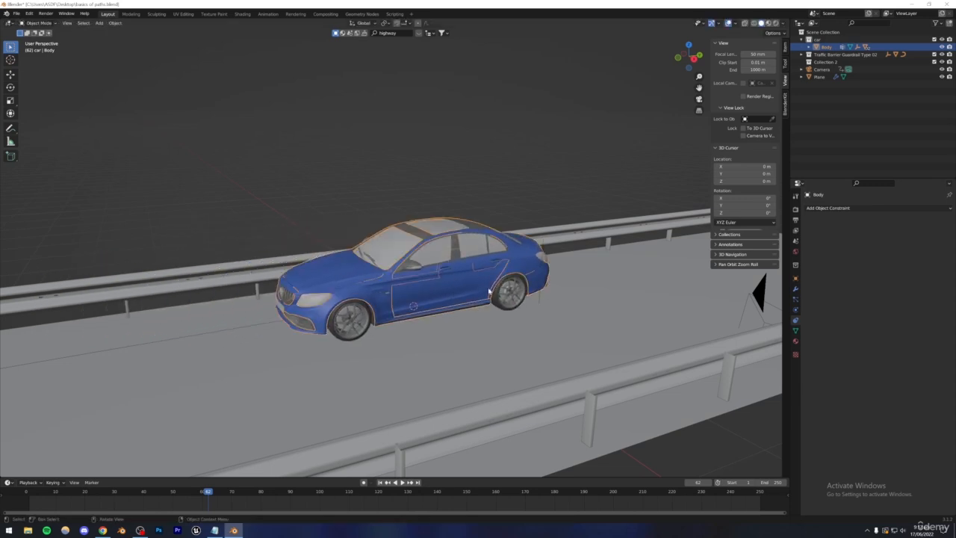
pyautogui.moveTo(489, 292); pyautogui.dragTo(523, 302, button='middle')
pyautogui.press('g')
pyautogui.rightClick(424, 272)
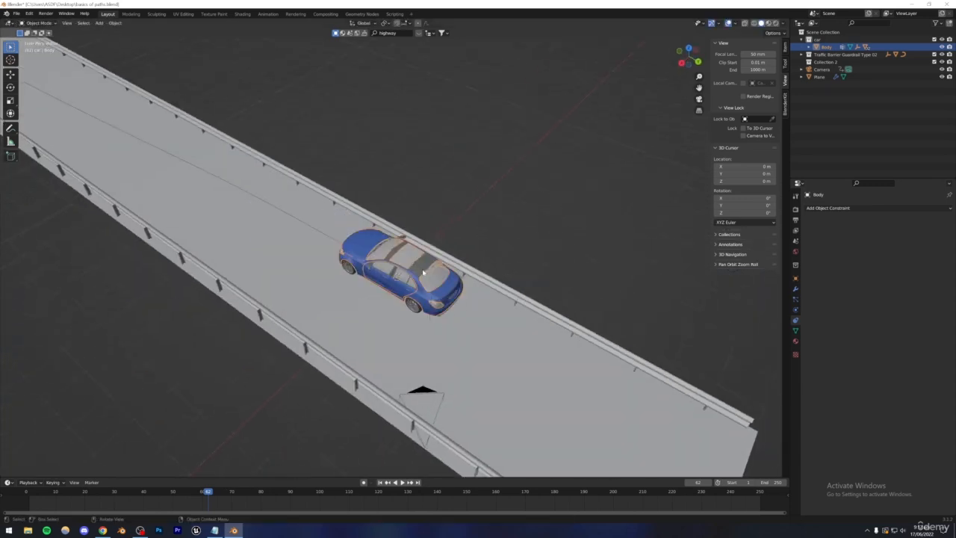
# Step: Add a Follow Path constraint to Body with NurbsPath on the road as its target
pyautogui.click(829, 208)
pyautogui.click(926, 262)
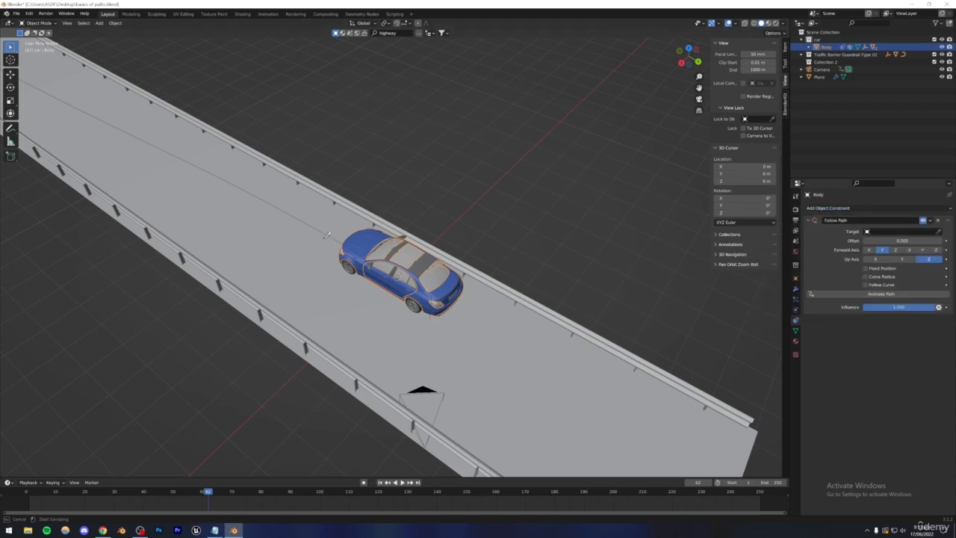
pyautogui.click(328, 229)
pyautogui.moveTo(348, 245); pyautogui.dragTo(240, 249, button='middle')
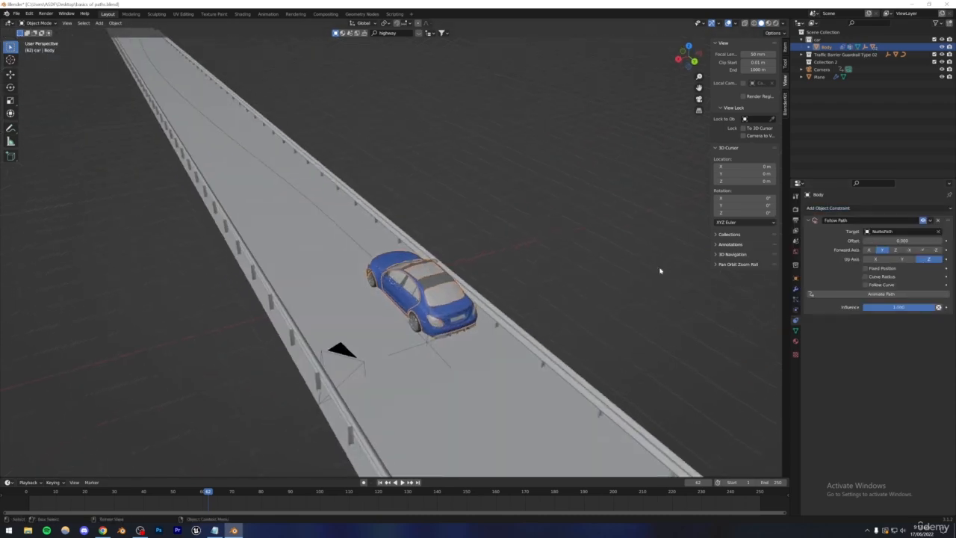
# Step: Enable Follow Curve for the Follow Path constraint, try the car at different offsets, and reset the offset to 0
pyautogui.moveTo(893, 242); pyautogui.dragTo(826, 241)
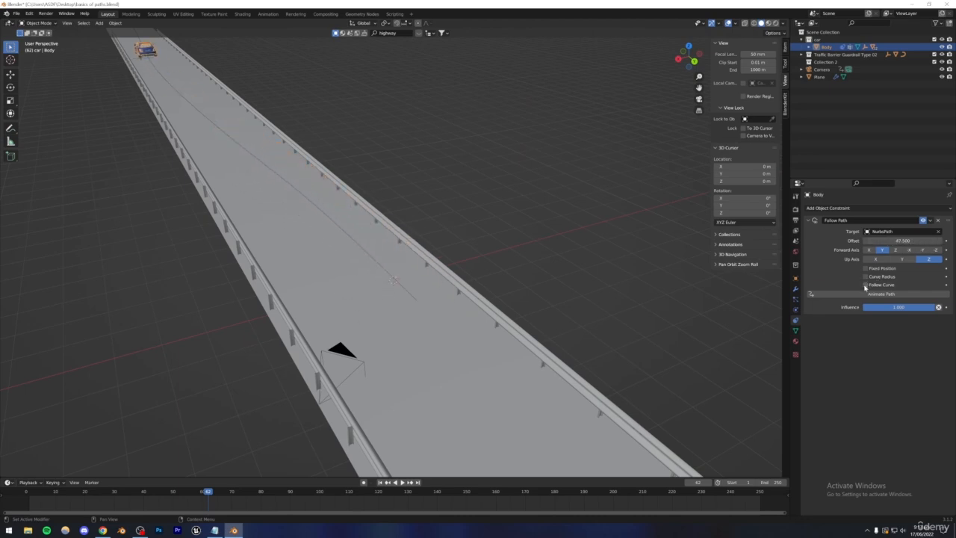
pyautogui.scroll(-4, 324, 305)
pyautogui.moveTo(325, 305); pyautogui.dragTo(291, 297, button='middle')
pyautogui.moveTo(902, 242); pyautogui.dragTo(944, 241)
pyautogui.click(902, 241)
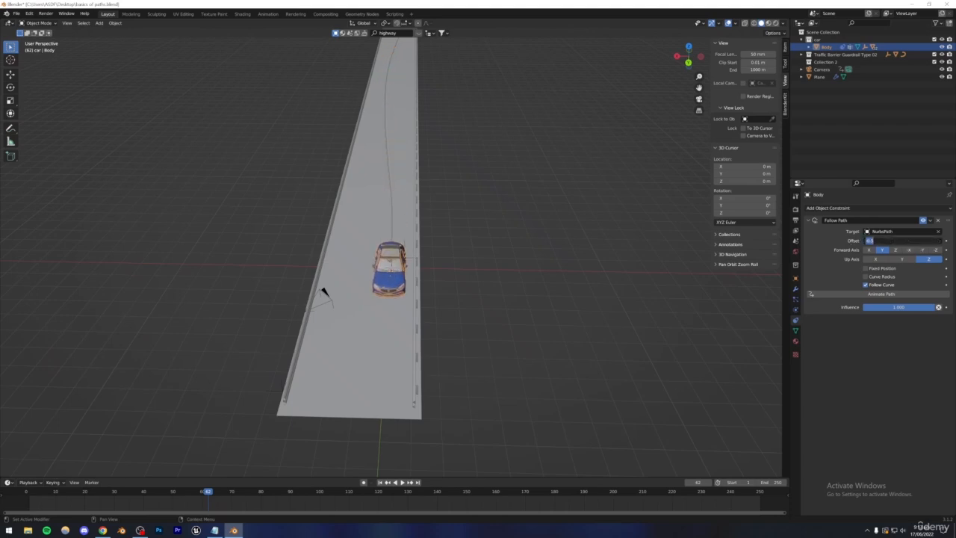
pyautogui.write('0')
pyautogui.press('Return')
# Step: Examine from several sides which way the car faces along the path
pyautogui.moveTo(502, 313); pyautogui.dragTo(464, 222, button='middle')
pyautogui.click(465, 221)
pyautogui.scroll(6, 469, 247)
pyautogui.moveTo(473, 280); pyautogui.dragTo(484, 307, button='middle')
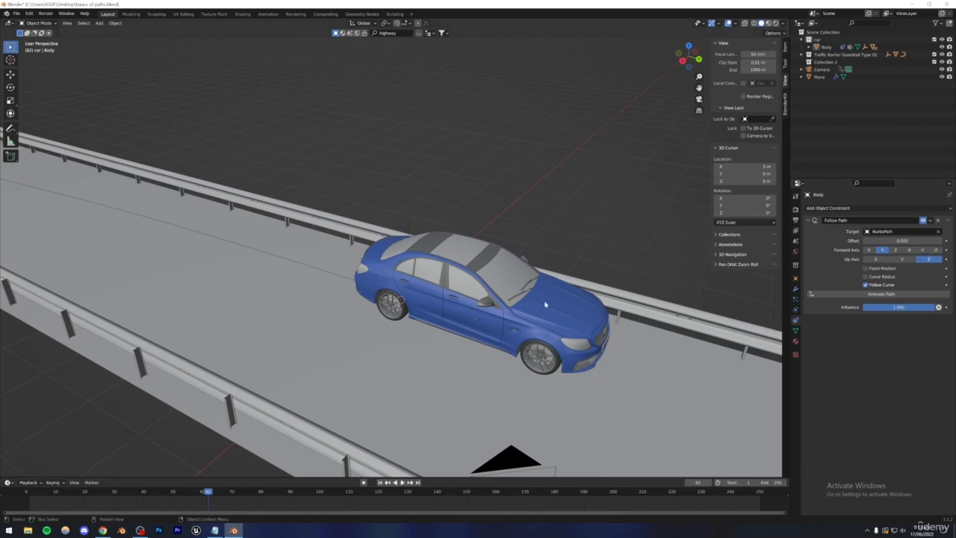
pyautogui.scroll(-5, 539, 306)
pyautogui.moveTo(515, 317); pyautogui.dragTo(577, 319, button='middle')
pyautogui.moveTo(654, 225); pyautogui.dragTo(522, 233, button='middle')
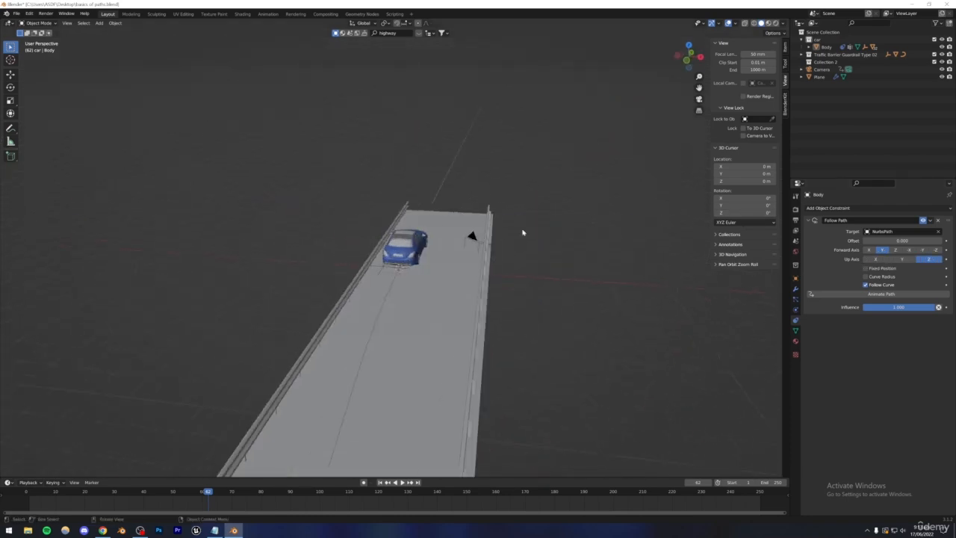
pyautogui.moveTo(462, 172); pyautogui.dragTo(437, 280, button='middle')
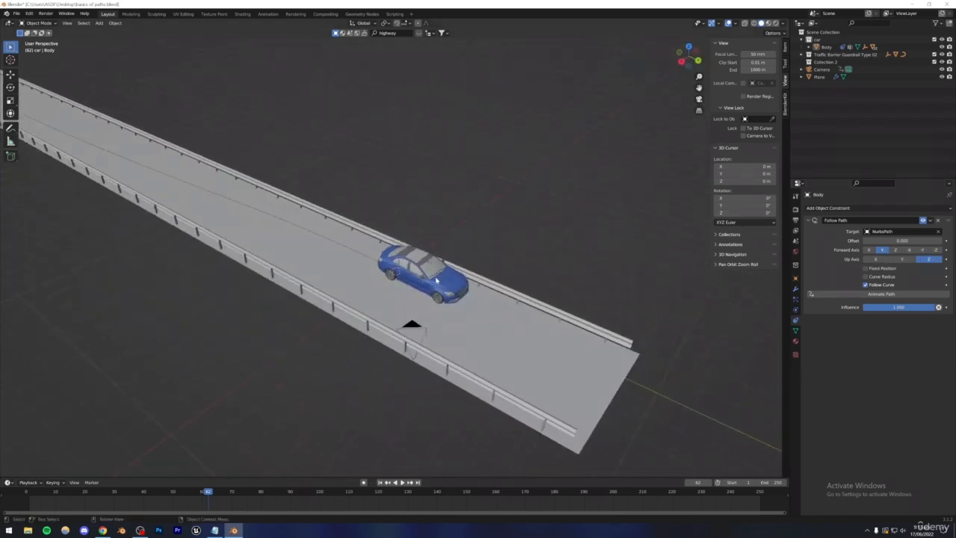
# Step: Compare the forward axis options of Body's Follow Path constraint and set the forward axis to -Y
pyautogui.click(926, 251)
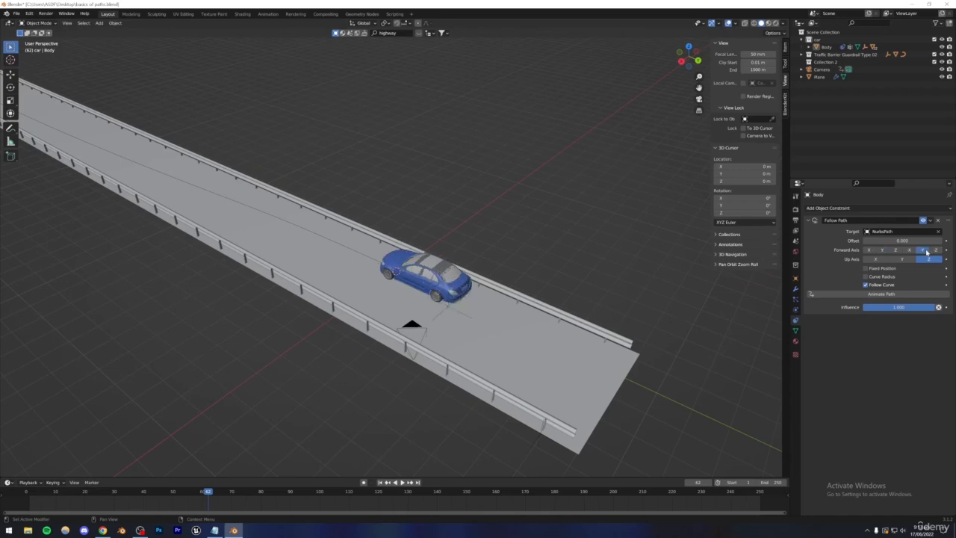
pyautogui.click(908, 253)
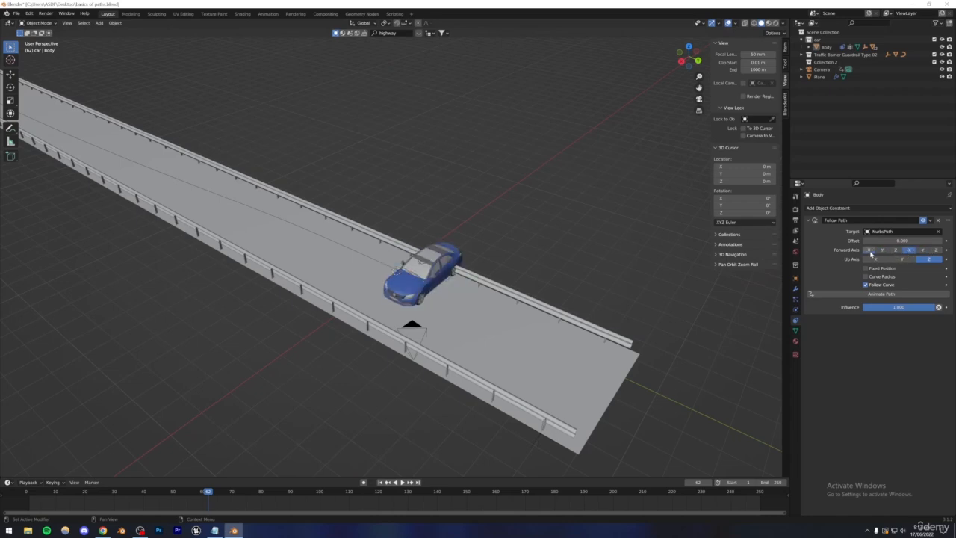
pyautogui.click(871, 253)
pyautogui.moveTo(446, 279); pyautogui.dragTo(421, 285, button='middle')
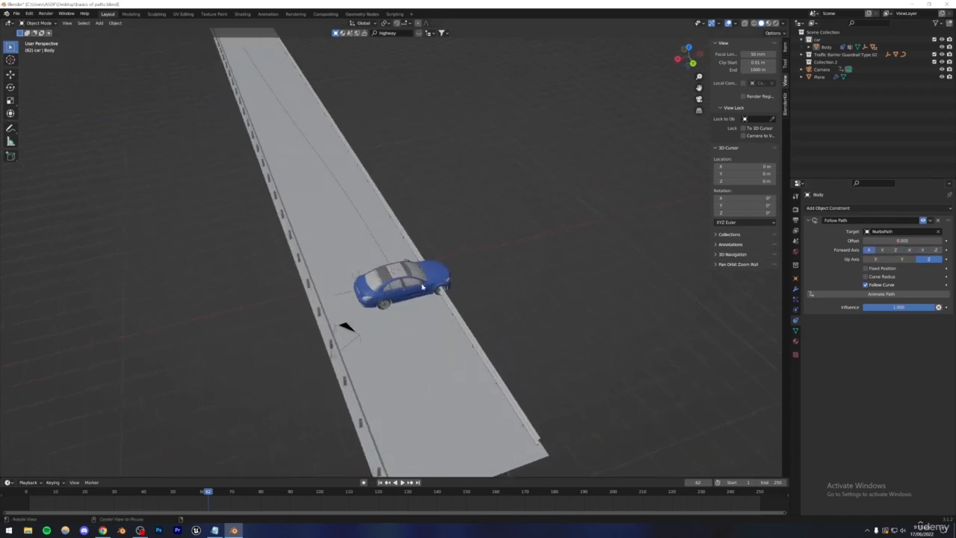
pyautogui.click(882, 251)
pyautogui.click(918, 252)
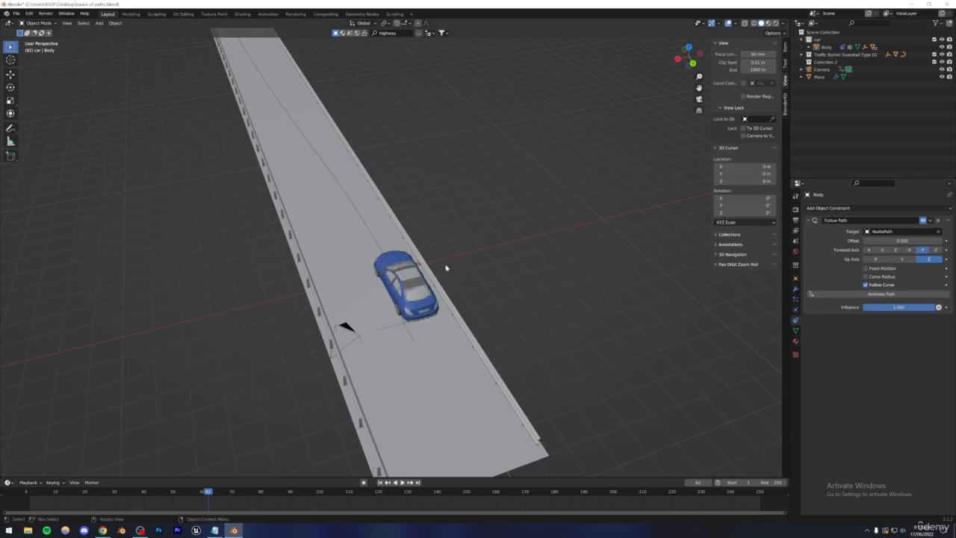
# Step: Save the file and view the car on the road from behind
pyautogui.moveTo(445, 268); pyautogui.dragTo(388, 403, button='middle')
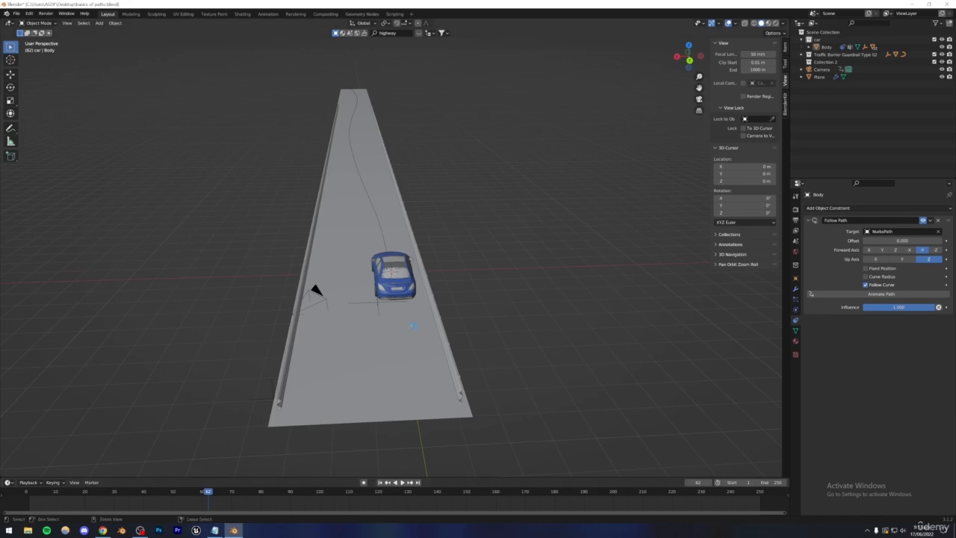
pyautogui.hotkey('ctrl', 's')
pyautogui.moveTo(607, 239); pyautogui.dragTo(416, 302, button='middle')
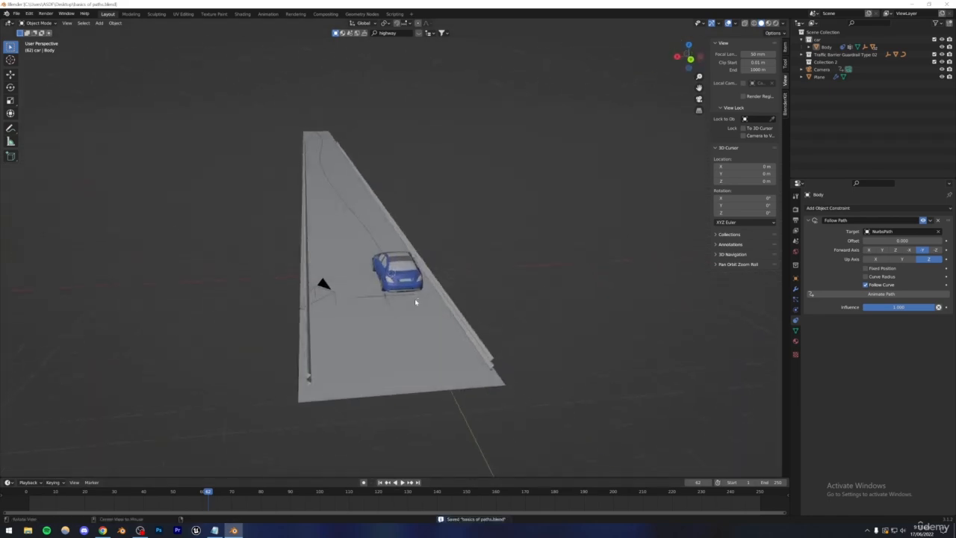
# Step: Select the NurbsPath where it runs along the road beside the car
pyautogui.scroll(6, 416, 301)
pyautogui.keyDown('alt'); pyautogui.moveTo(415, 300); pyautogui.dragTo(338, 292); pyautogui.keyUp('alt')
pyautogui.click(336, 264)
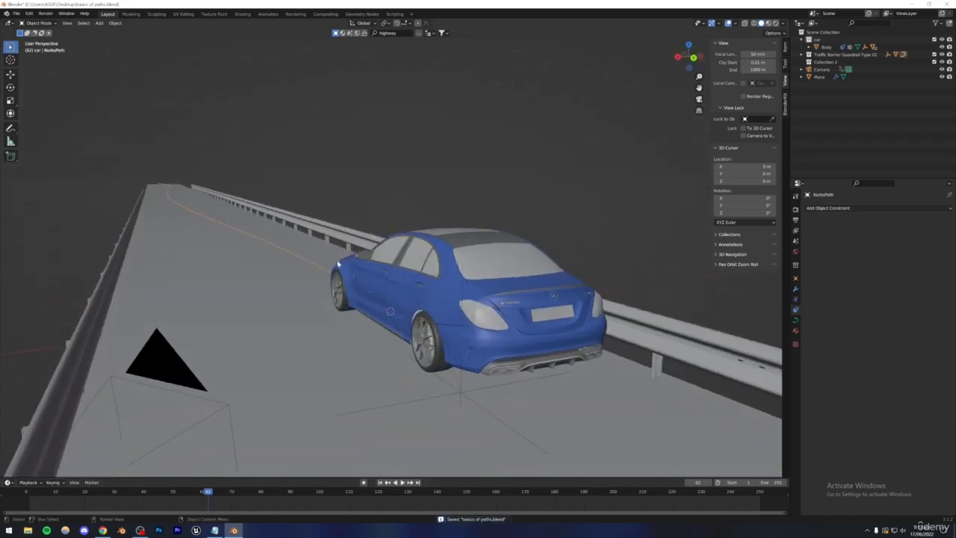
pyautogui.press('g')
pyautogui.press('z')
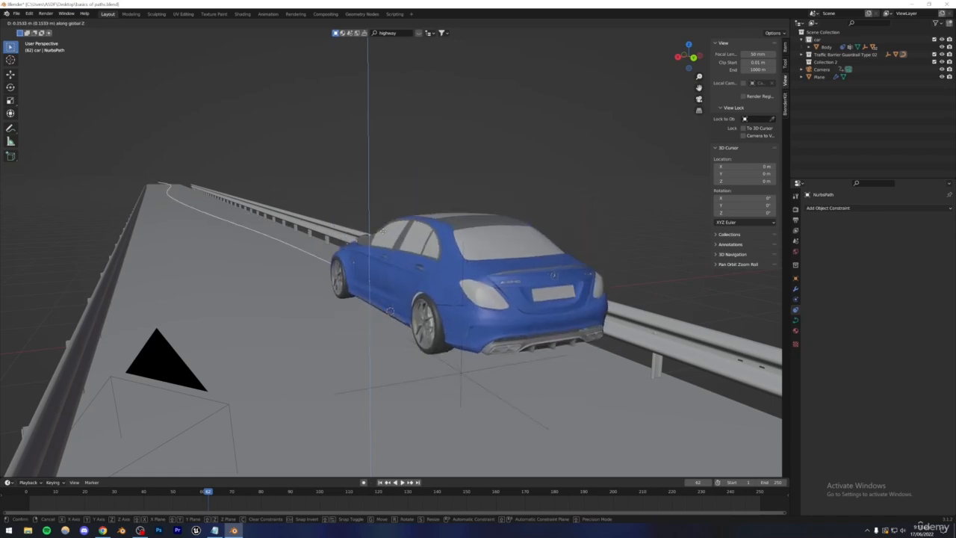
pyautogui.rightClick(379, 252)
# Step: Lower the NurbsPath about 0.12 m along Z to bring the car's wheels down to the road surface
pyautogui.keyDown('alt'); pyautogui.moveTo(379, 254); pyautogui.dragTo(379, 298); pyautogui.keyUp('alt')
pyautogui.moveTo(379, 299); pyautogui.dragTo(408, 283, button='middle')
pyautogui.press('g')
pyautogui.press('z')
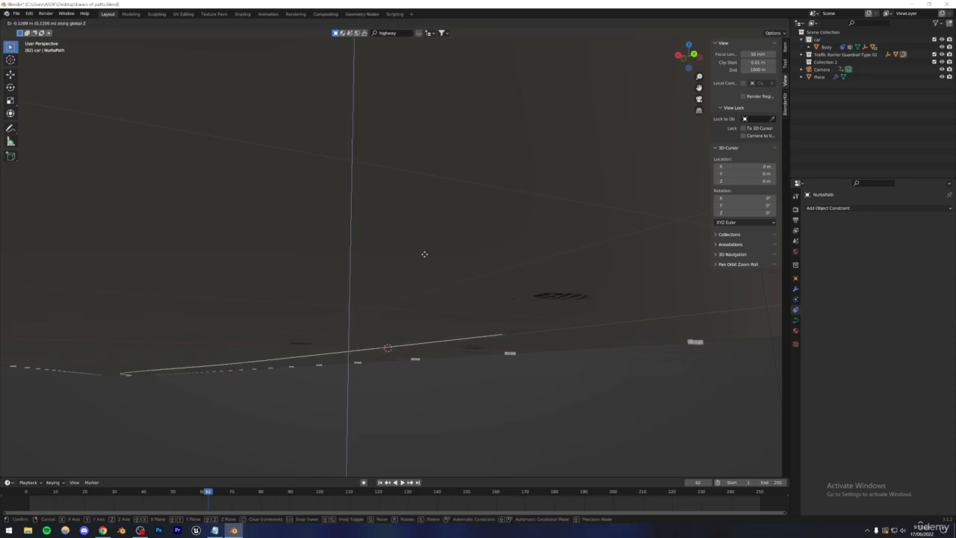
pyautogui.click(424, 253)
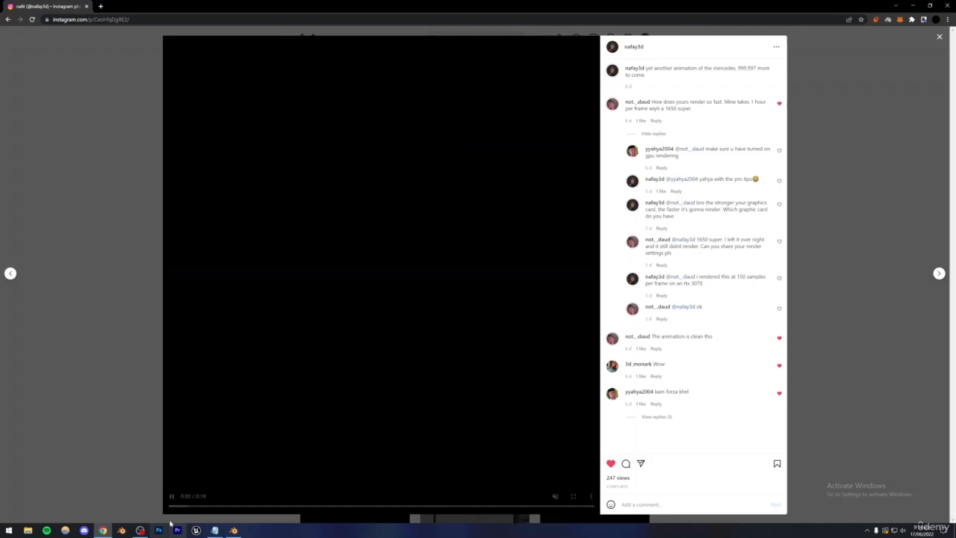
# Step: Examine the rendered Mercedes animation in Chrome, pausing it at 0:03, and switch back to Blender
pyautogui.click(172, 496)
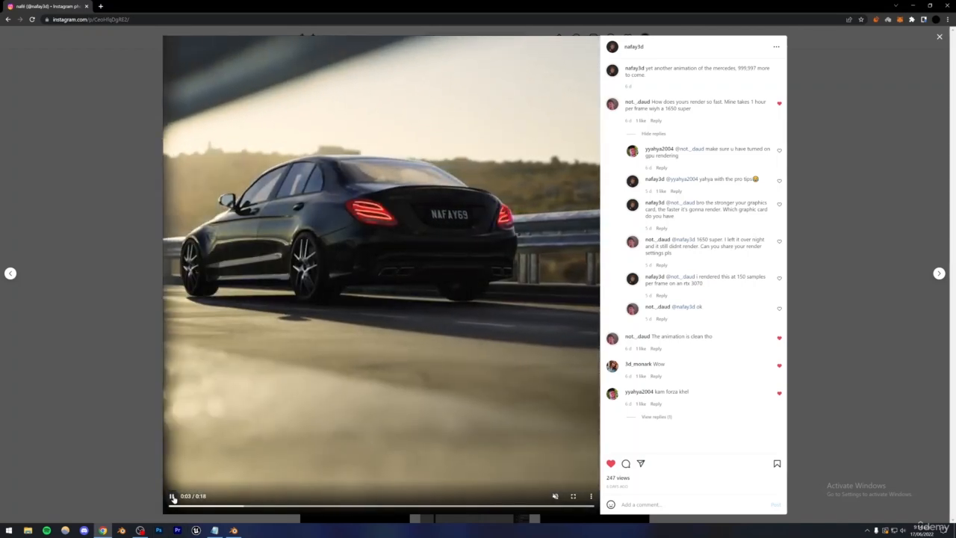
pyautogui.click(179, 331)
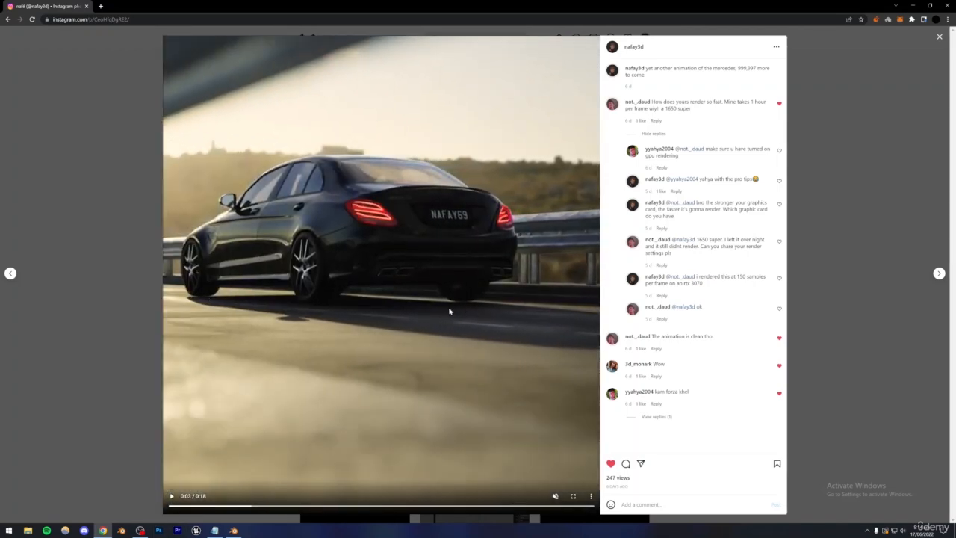
pyautogui.click(234, 530)
# Step: Save the file and keyframe the offset of Body's Follow Path constraint at 0 on frame 62
pyautogui.hotkey('ctrl', 's')
pyautogui.keyDown('alt'); pyautogui.moveTo(426, 269); pyautogui.dragTo(422, 301); pyautogui.keyUp('alt')
pyautogui.scroll(-5, 420, 305)
pyautogui.scroll(3, 420, 278)
pyautogui.scroll(-4, 418, 276)
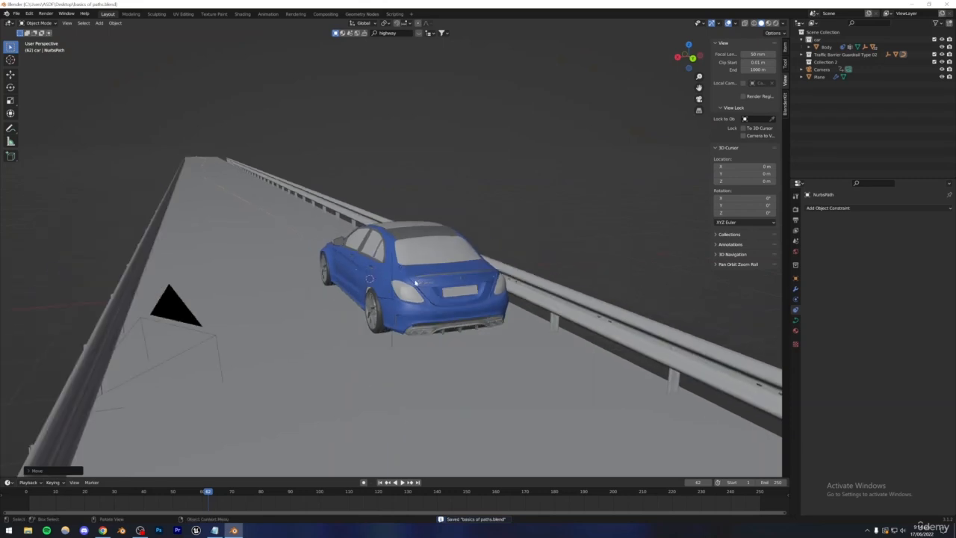
pyautogui.moveTo(418, 276); pyautogui.dragTo(358, 321, button='middle')
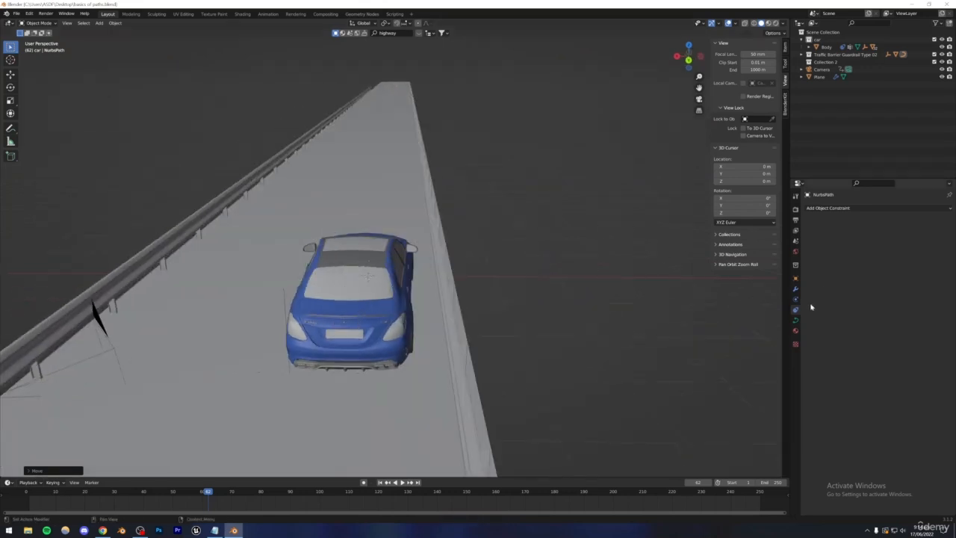
pyautogui.click(401, 306)
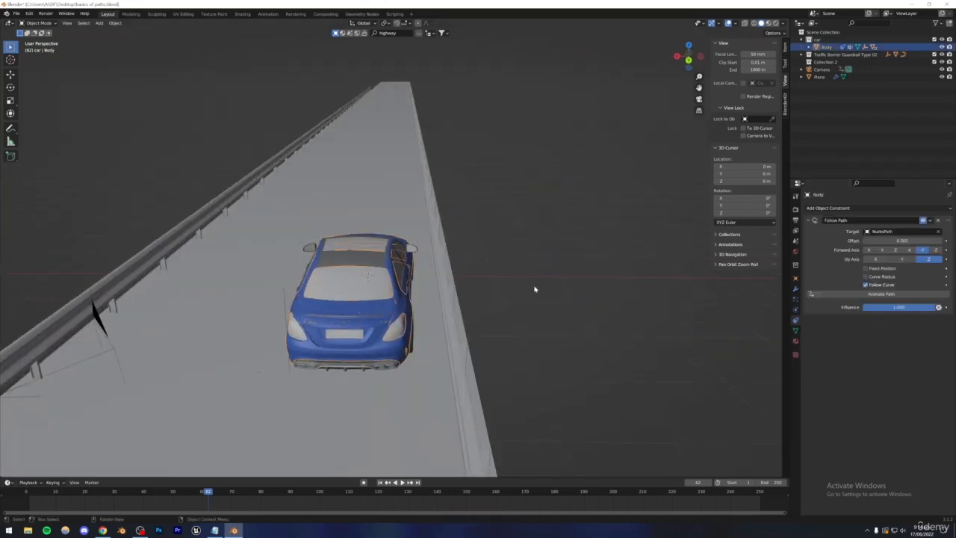
pyautogui.click(946, 240)
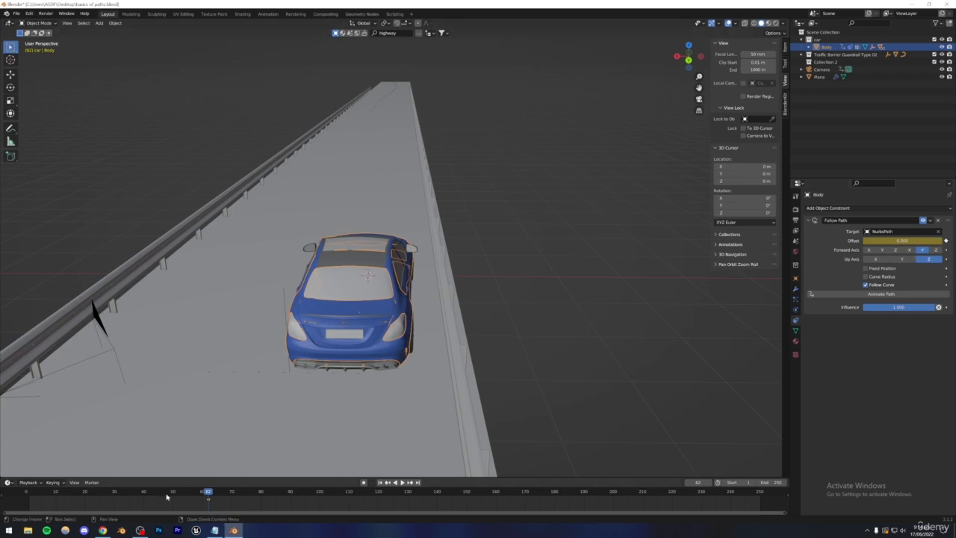
# Step: Advance the animation to frame 220 and keyframe Body's Follow Path offset at -100
pyautogui.press('space')
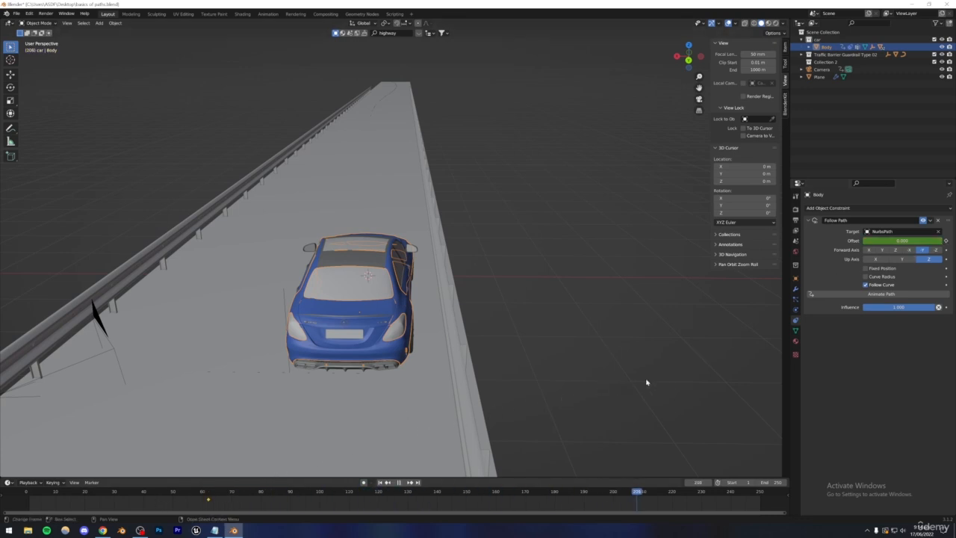
pyautogui.scroll(-2, 479, 310)
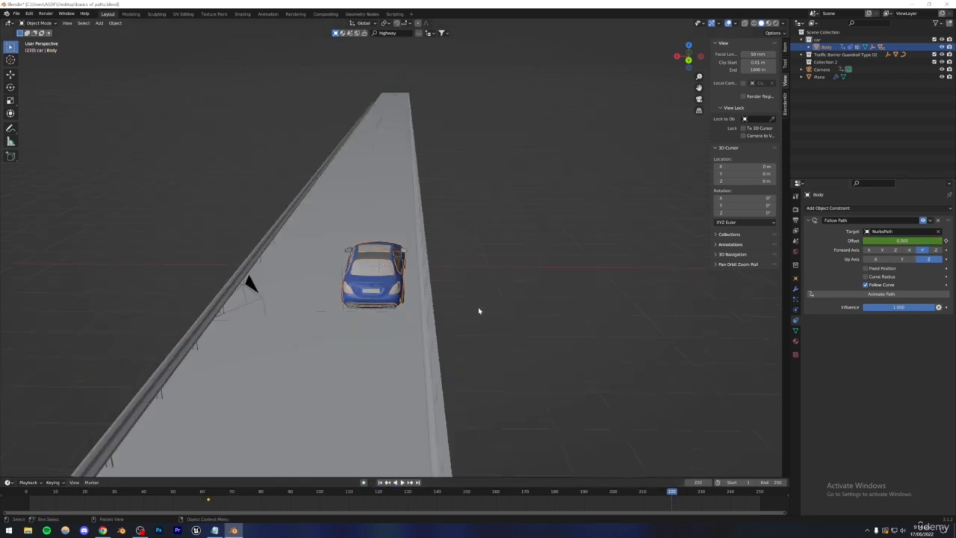
pyautogui.doubleClick(902, 241)
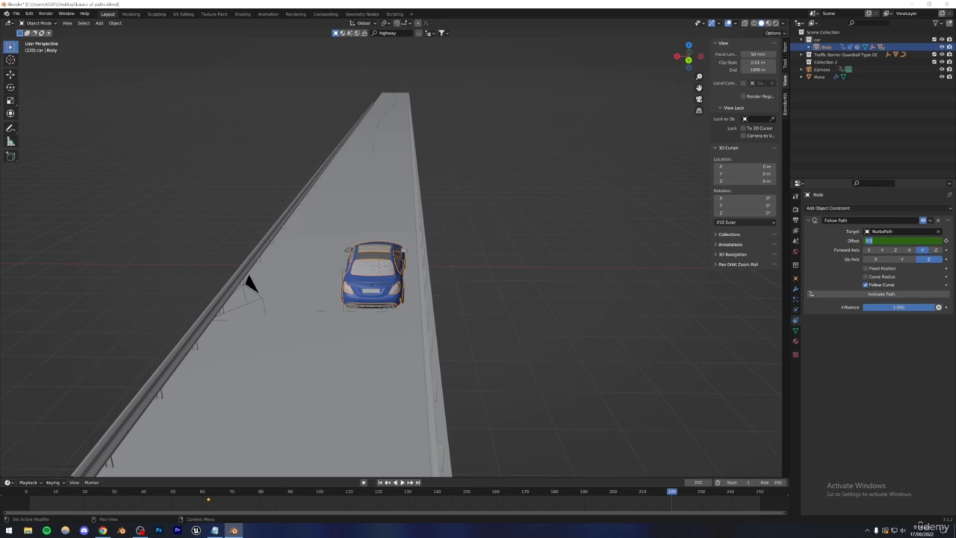
pyautogui.write('2.8')
pyautogui.press('Return')
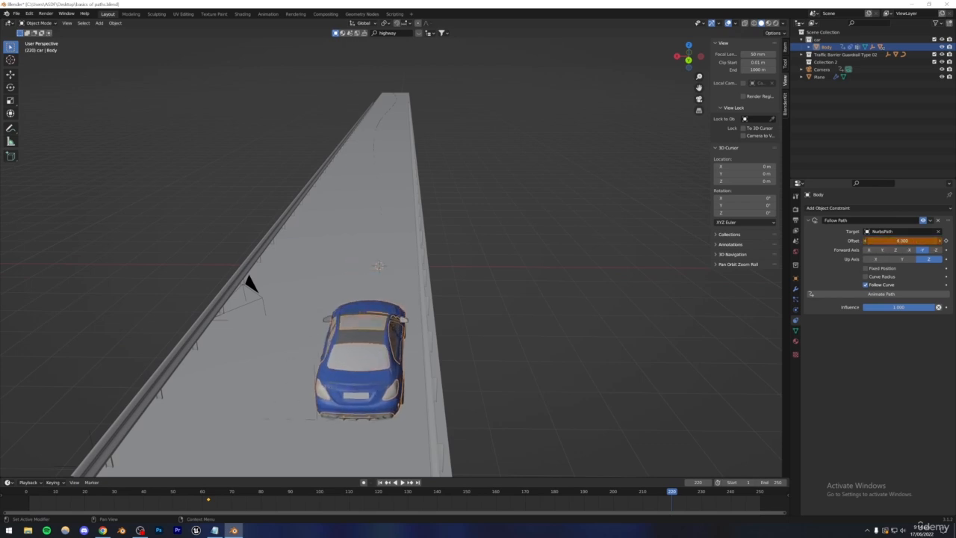
pyautogui.moveTo(902, 240); pyautogui.dragTo(818, 241)
pyautogui.click(902, 240)
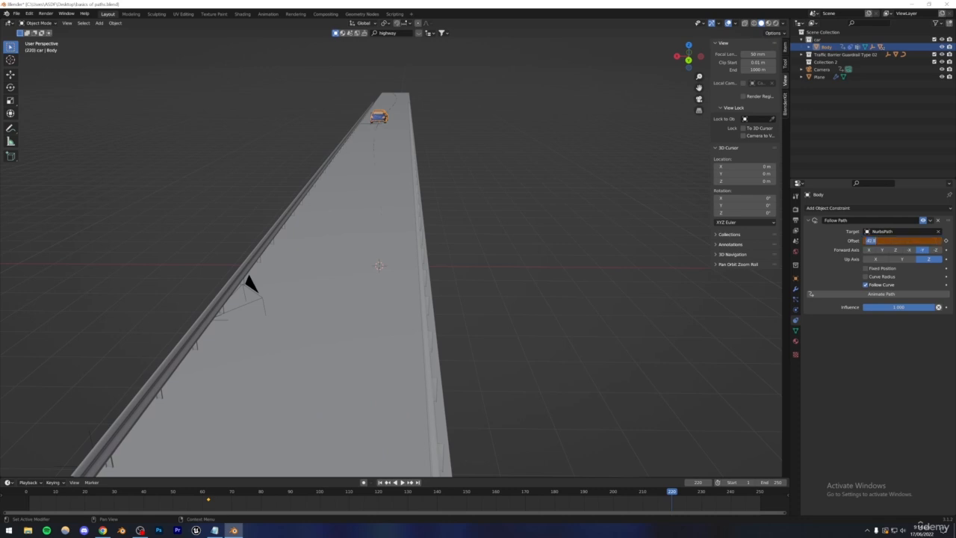
pyautogui.write('100')
pyautogui.press('Return')
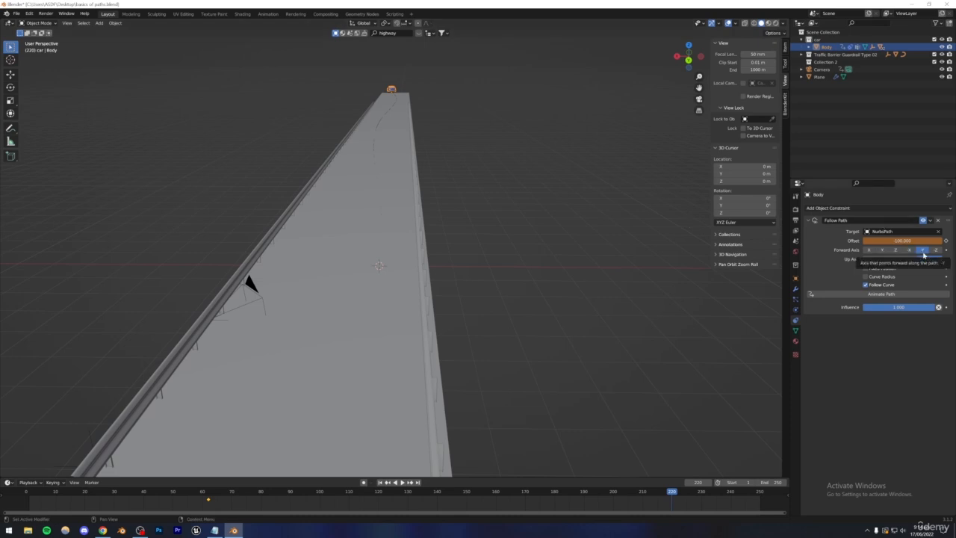
pyautogui.press('i')
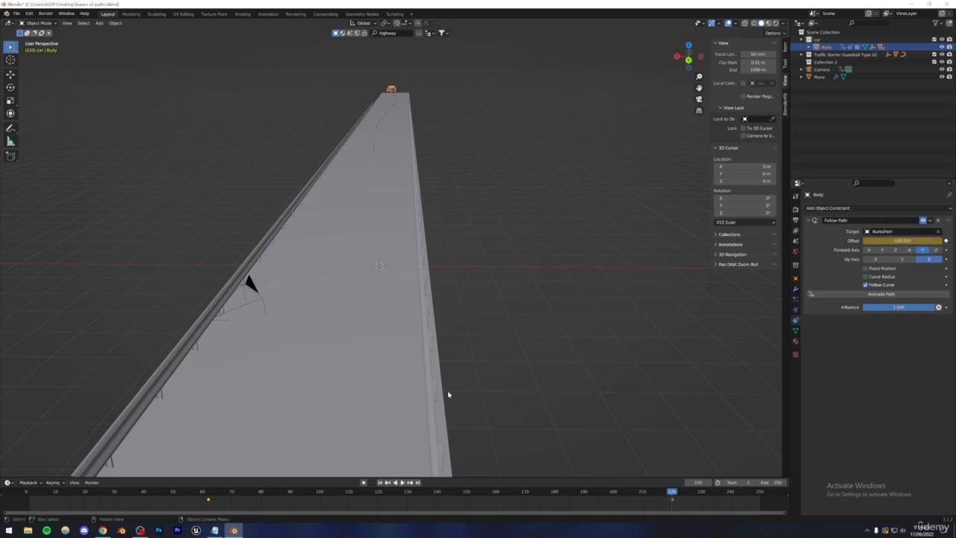
# Step: Play the animation from shortly before the first offset keyframe to check the car's motion, and save the file
pyautogui.scroll(-1, 448, 394)
pyautogui.moveTo(377, 494); pyautogui.dragTo(147, 492)
pyautogui.press('space')
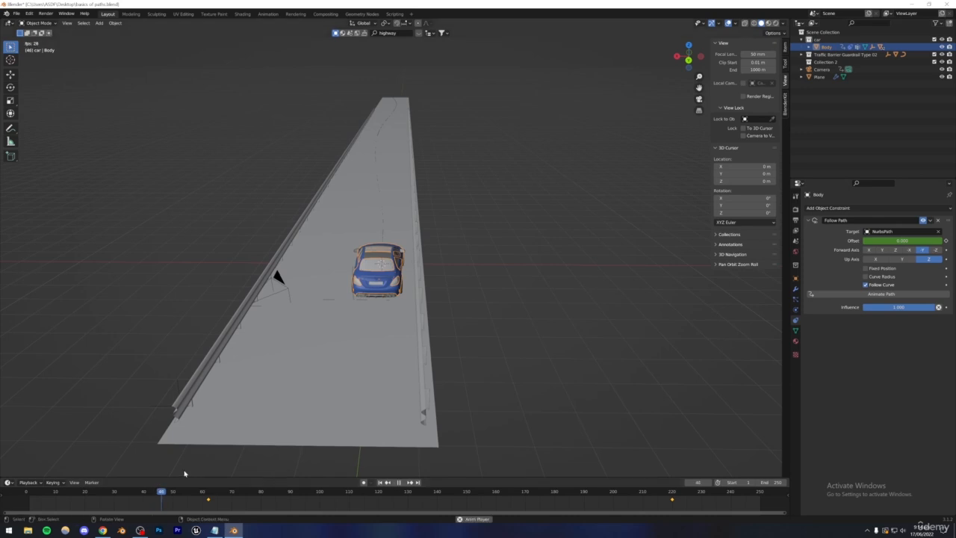
pyautogui.moveTo(438, 267); pyautogui.dragTo(320, 215, button='middle')
pyautogui.hotkey('ctrl', 's')
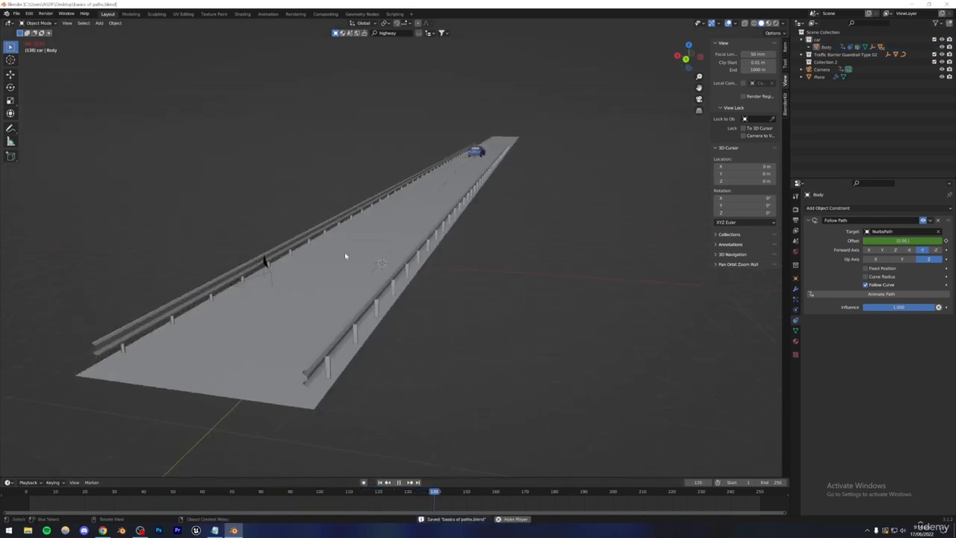
# Step: Return the timeline to frame 46, view the car from the front, and save the file again
pyautogui.moveTo(354, 493); pyautogui.dragTo(162, 459)
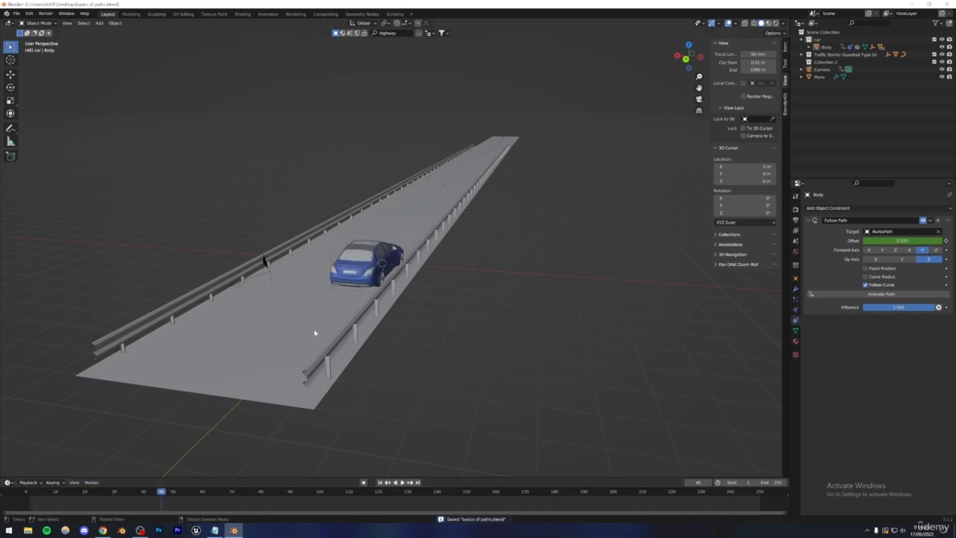
pyautogui.moveTo(316, 331); pyautogui.dragTo(441, 341, button='middle')
pyautogui.scroll(3, 501, 297)
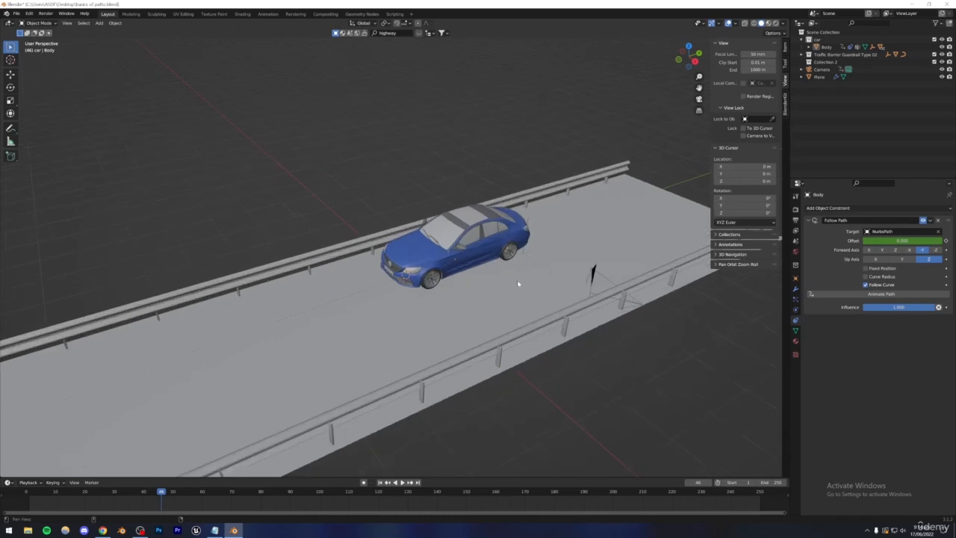
pyautogui.hotkey('ctrl', 's')
# Step: Put the Camera in the car collection and parent it to Body with Object (Keep Transform)
pyautogui.click(575, 337)
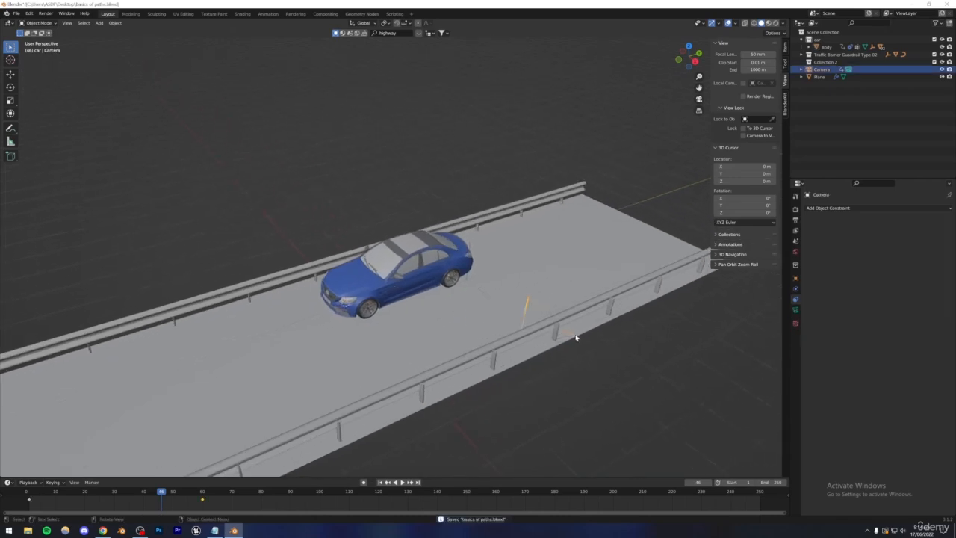
pyautogui.scroll(2, 356, 268)
pyautogui.click(370, 310)
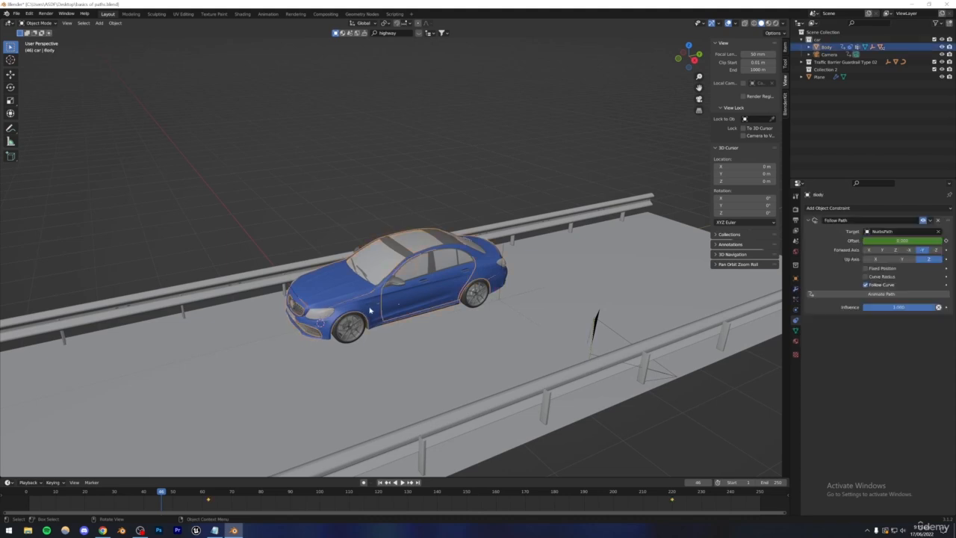
pyautogui.keyDown('shift'); pyautogui.click(676, 380); pyautogui.keyUp('shift')
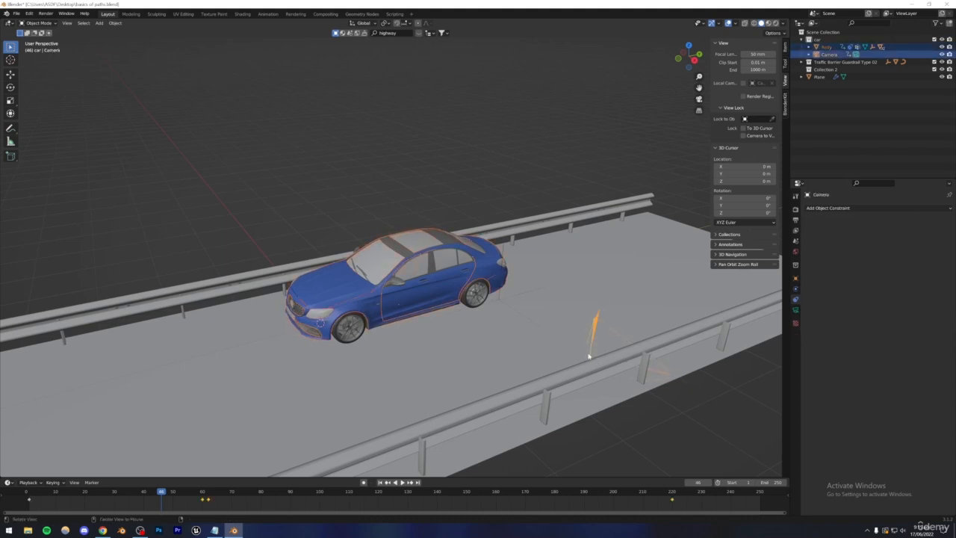
pyautogui.moveTo(670, 377); pyautogui.dragTo(397, 315, button='middle')
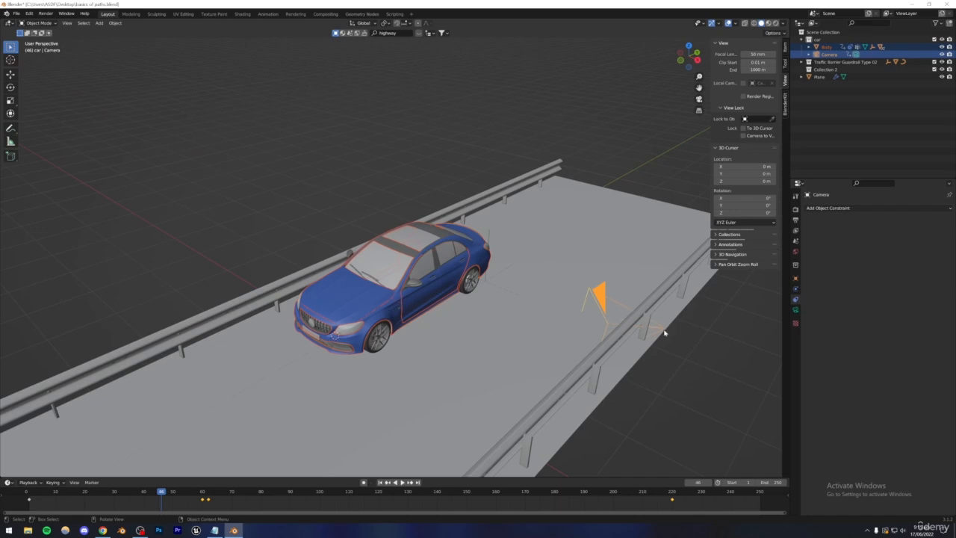
pyautogui.keyDown('shift'); pyautogui.click(389, 314); pyautogui.keyUp('shift')
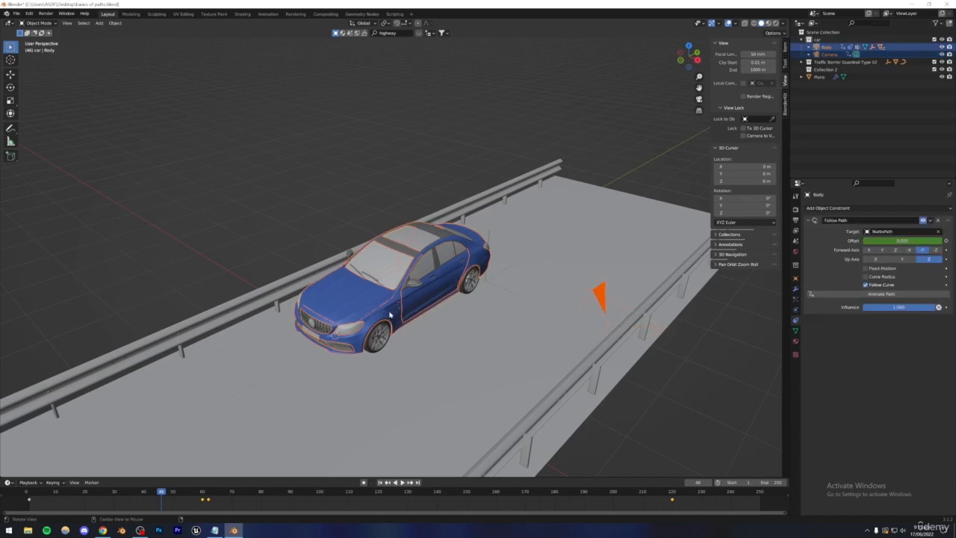
pyautogui.moveTo(385, 315); pyautogui.dragTo(387, 300, button='middle')
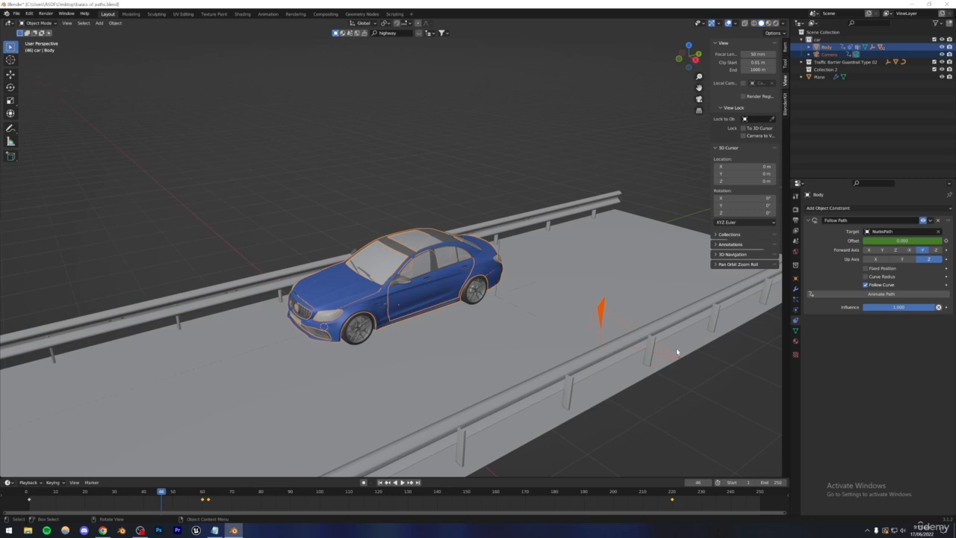
pyautogui.hotkey('ctrl', 'p')
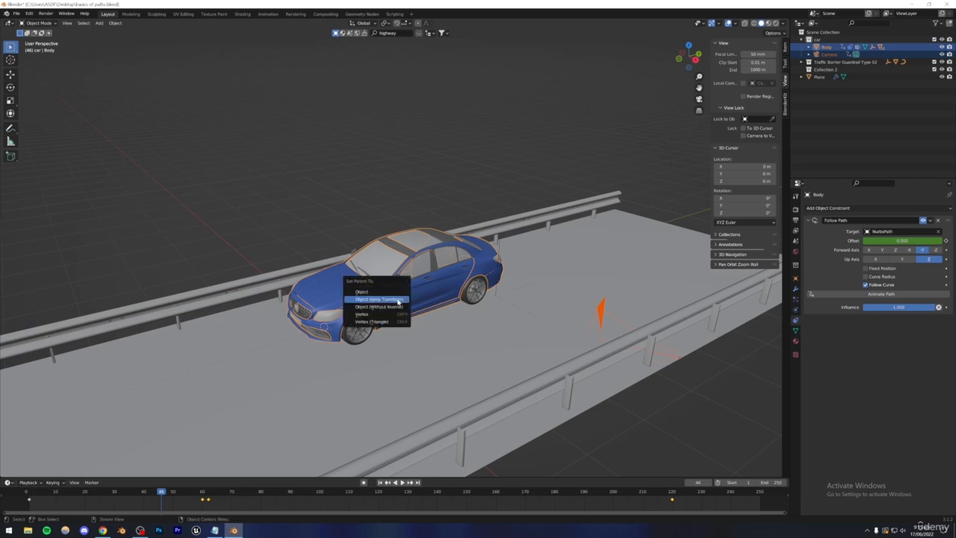
pyautogui.click(398, 300)
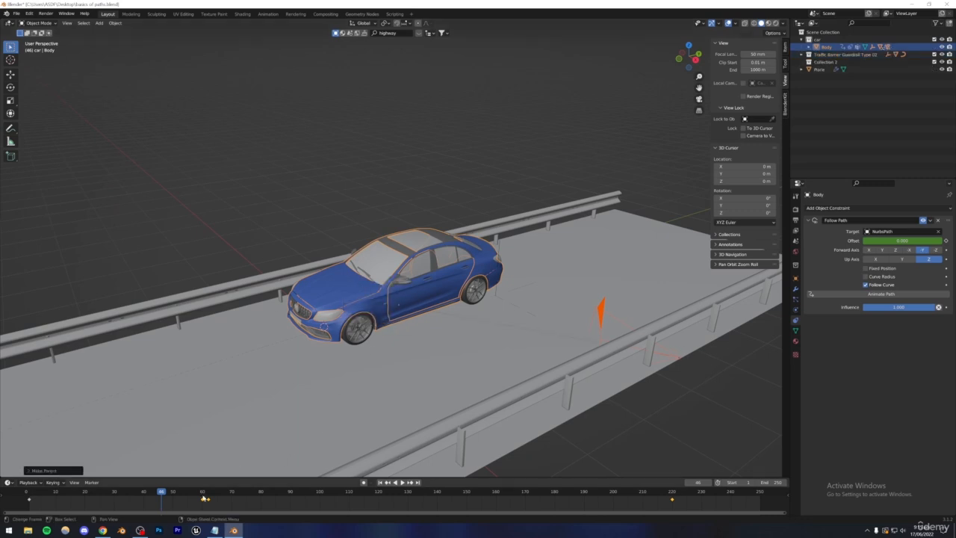
# Step: Scrub the timeline to frame 67 to check whether the camera moves with the car, and save the file
pyautogui.moveTo(194, 490)
pyautogui.mouseDown()
pyautogui.moveTo(226, 489)
pyautogui.moveTo(212, 487)
pyautogui.mouseUp()
pyautogui.scroll(-4, 442, 328)
pyautogui.moveTo(441, 328); pyautogui.dragTo(388, 345, button='middle')
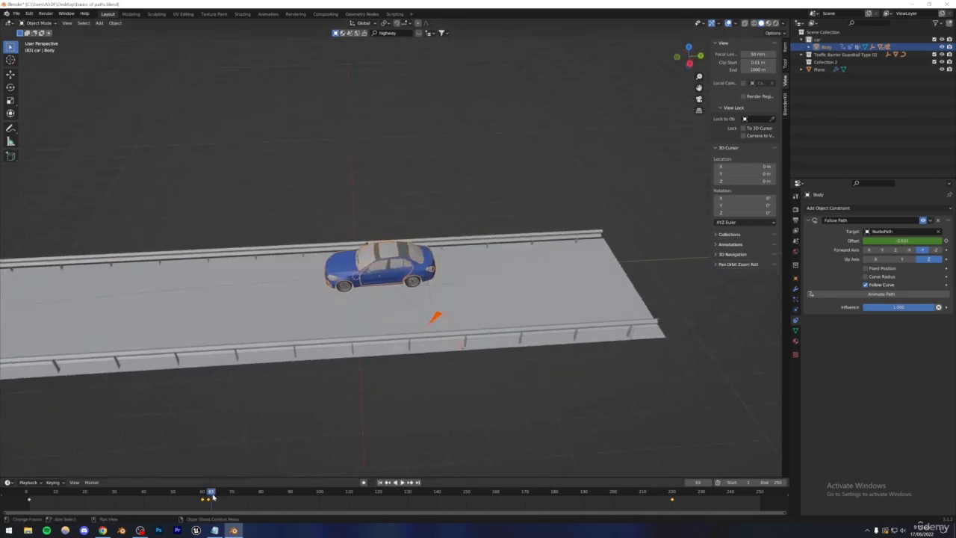
pyautogui.moveTo(212, 493); pyautogui.dragTo(222, 492)
pyautogui.hotkey('ctrl', 's')
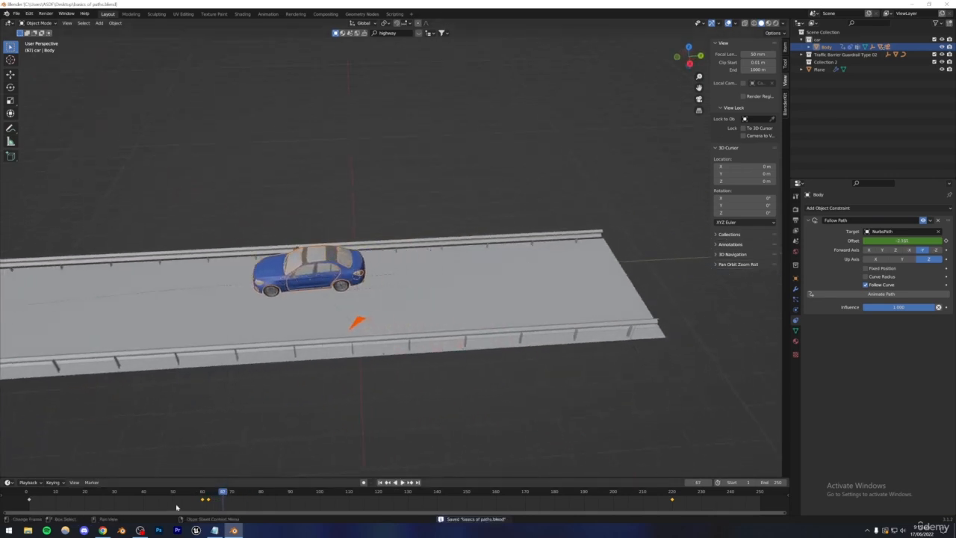
# Step: Play the animation from frame 0 through the camera to check the framing of the moving car
pyautogui.hotkey('shift', 'Left')
pyautogui.click(699, 100)
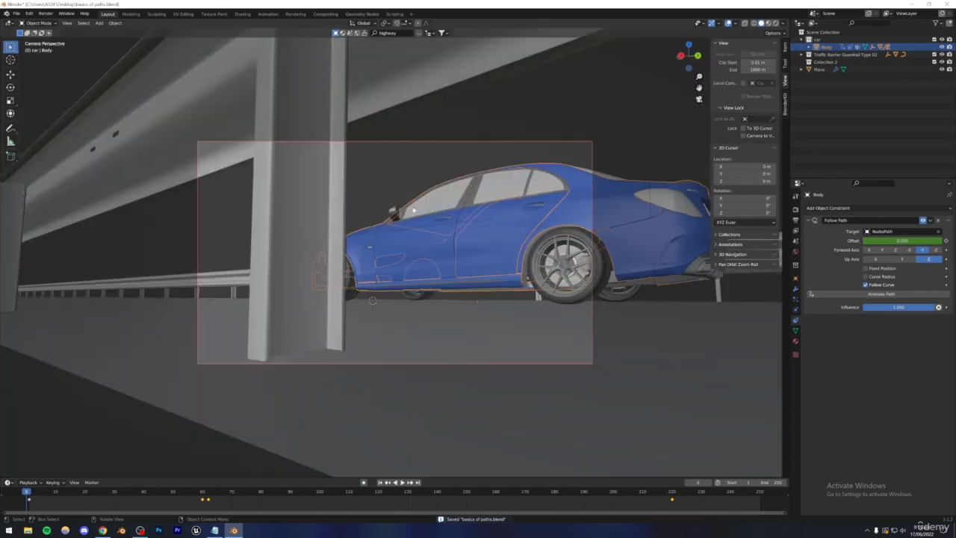
pyautogui.press('space')
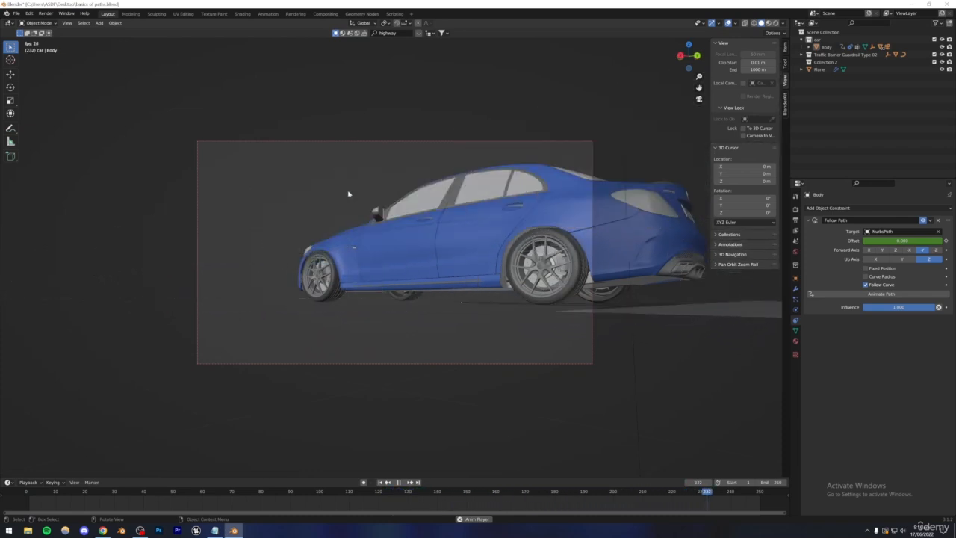
pyautogui.press('space')
# Step: Return to frame 0, save the file, and leave the camera view to see the car from above
pyautogui.click(17, 501)
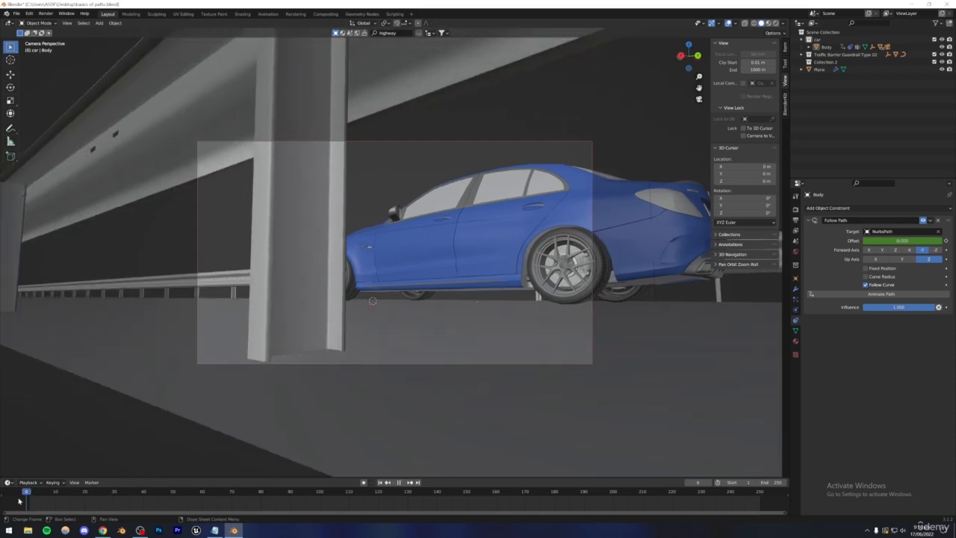
pyautogui.hotkey('ctrl', 's')
pyautogui.moveTo(553, 200); pyautogui.dragTo(346, 338, button='middle')
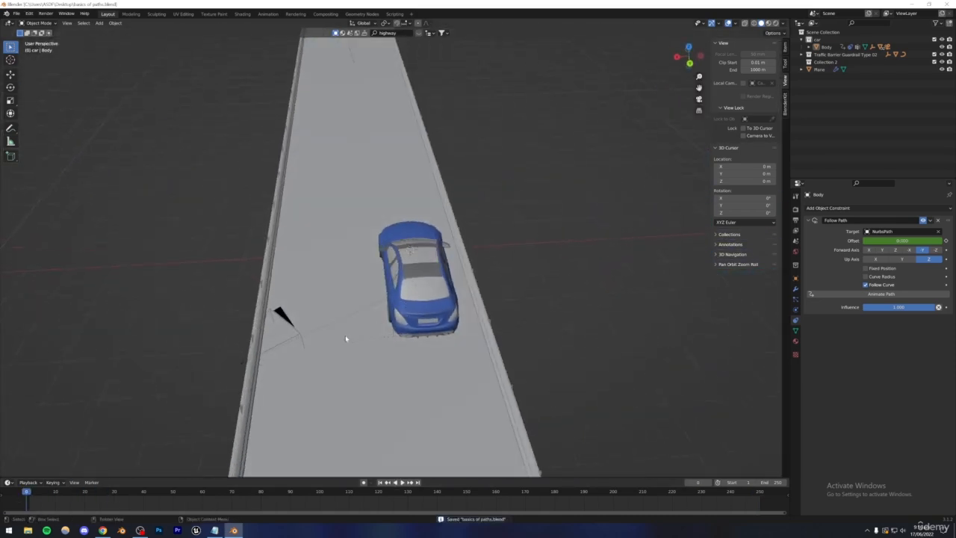
# Step: Select the camera beside the car and check the rear shot of the reference video in Chrome, returning to Blender
pyautogui.click(242, 365)
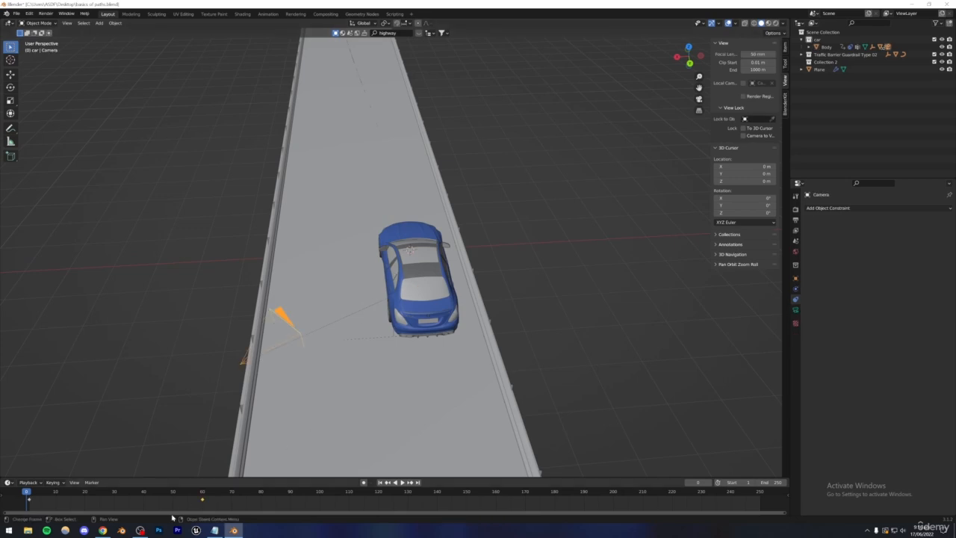
pyautogui.click(102, 530)
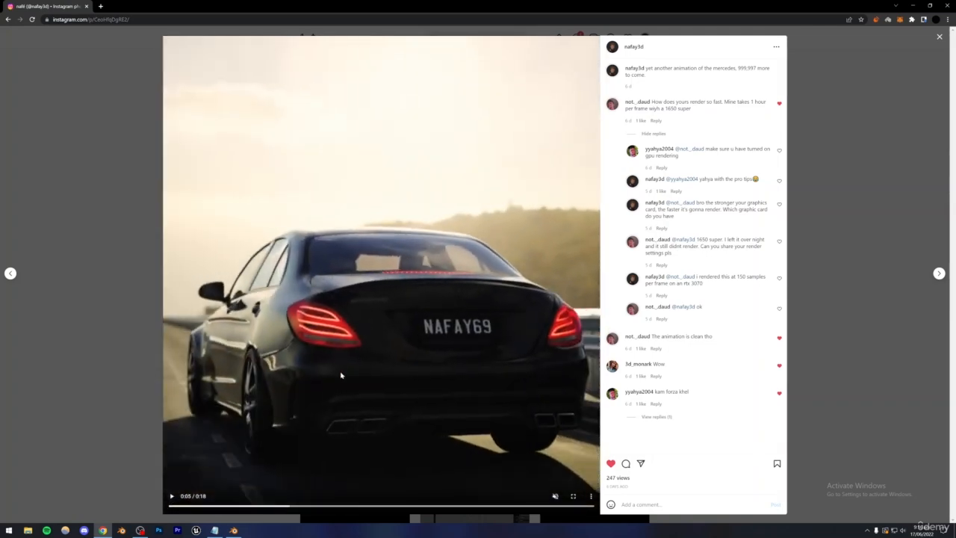
pyautogui.click(234, 530)
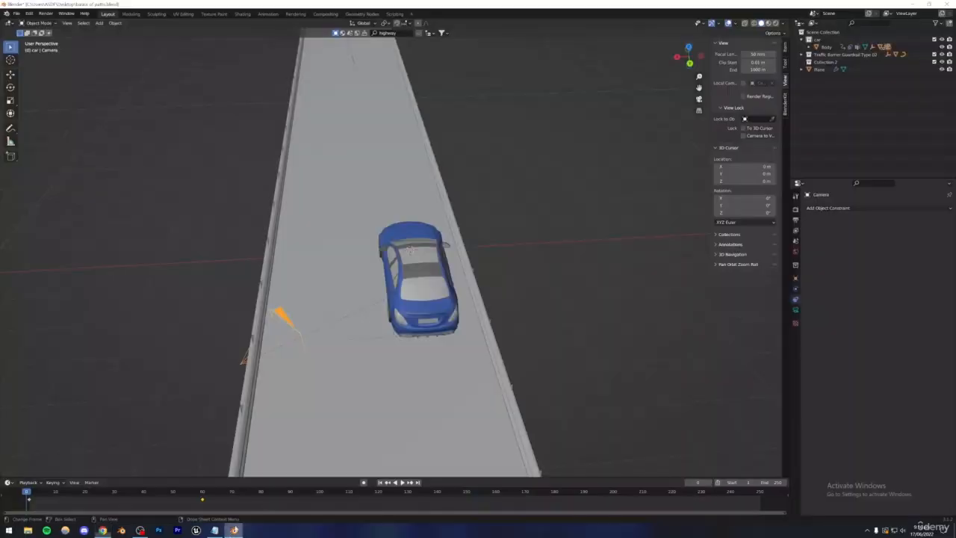
# Step: View the scene from above, save the file, and undo the parenting of the camera to Body
pyautogui.moveTo(293, 354)
pyautogui.mouseDown(button='middle')
pyautogui.moveTo(321, 361)
pyautogui.moveTo(318, 326)
pyautogui.moveTo(310, 346)
pyautogui.mouseUp(button='middle')
pyautogui.scroll(-3, 310, 346)
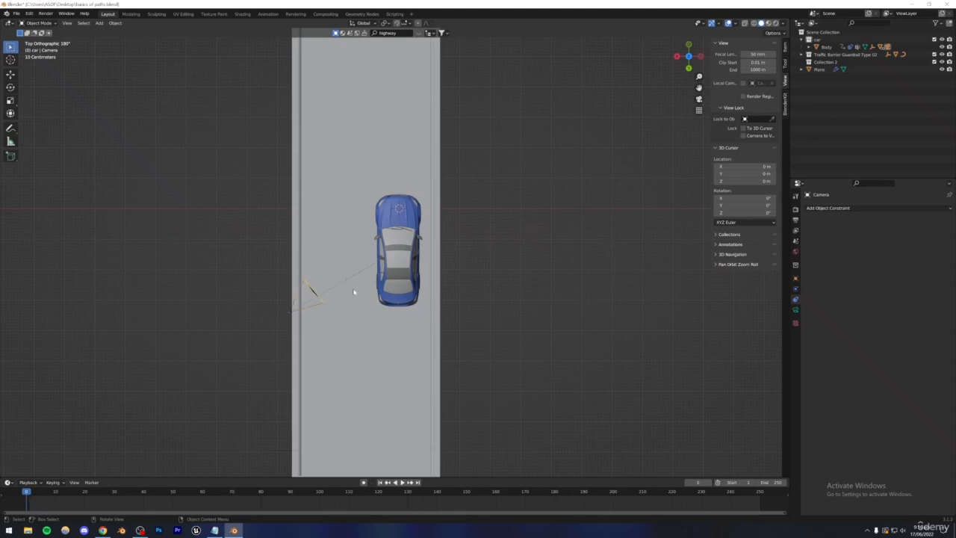
pyautogui.hotkey('ctrl', 's')
pyautogui.click(344, 264)
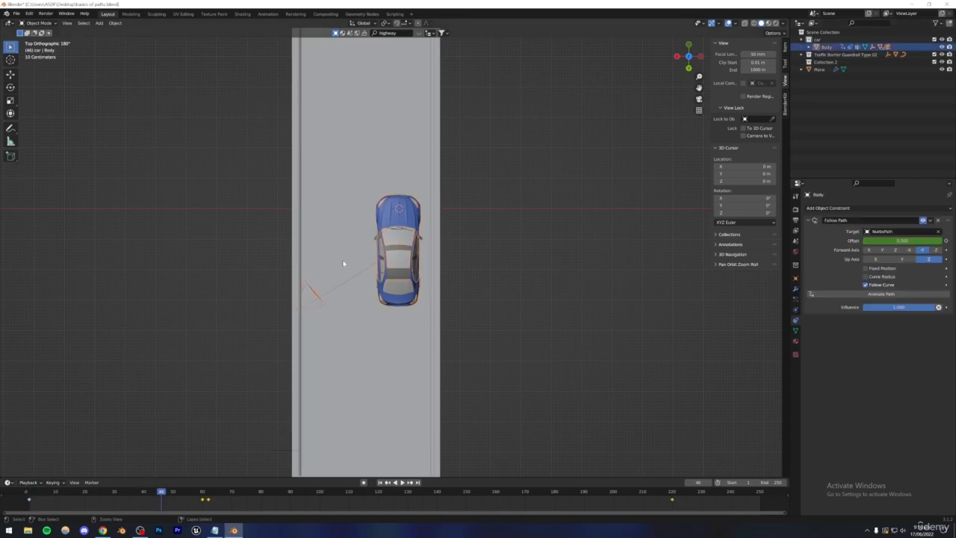
pyautogui.hotkey('ctrl', 'z')
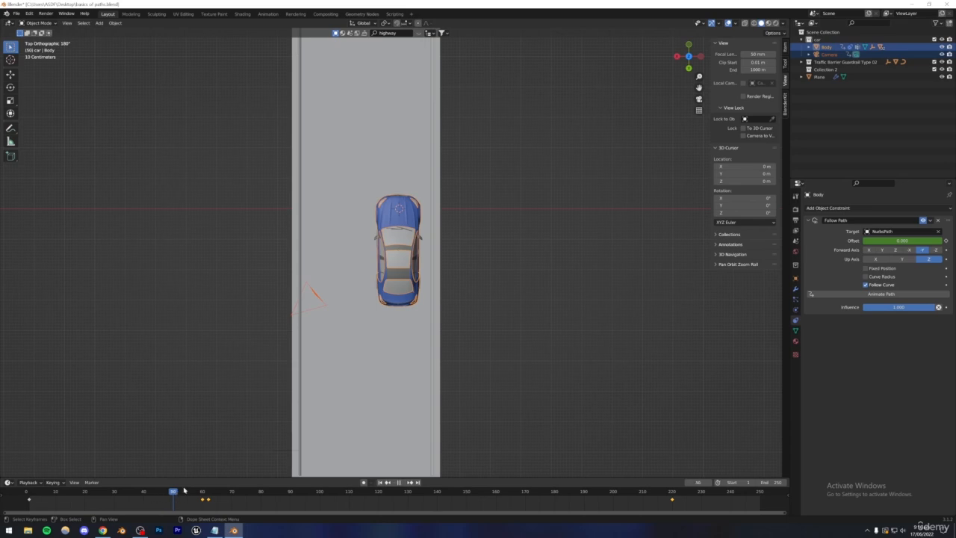
# Step: Scrub the timeline to frame 62, deselect everything, and save the file
pyautogui.moveTo(184, 490); pyautogui.dragTo(207, 490)
pyautogui.click(322, 320)
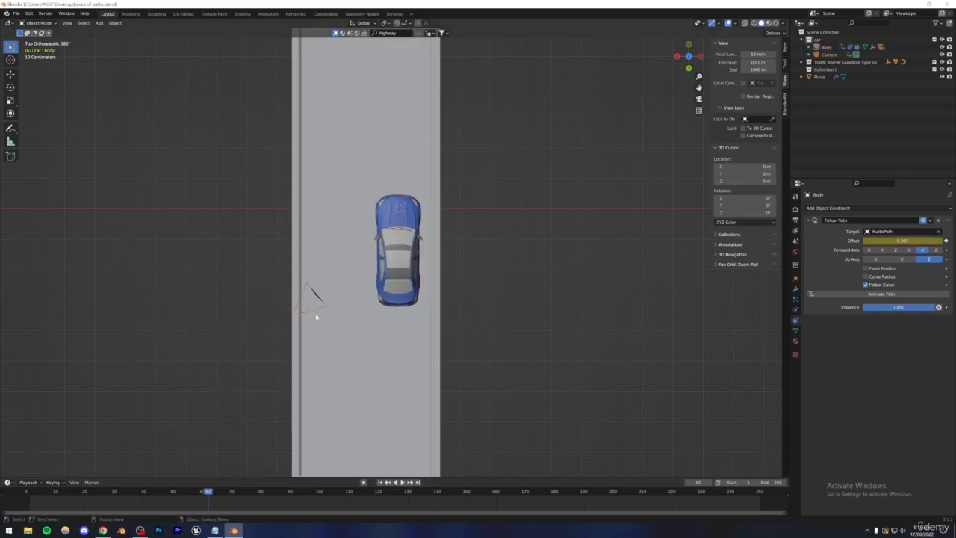
pyautogui.hotkey('ctrl', 's')
# Step: Add a second camera and move it across the ground to the road behind the car
pyautogui.click(99, 24)
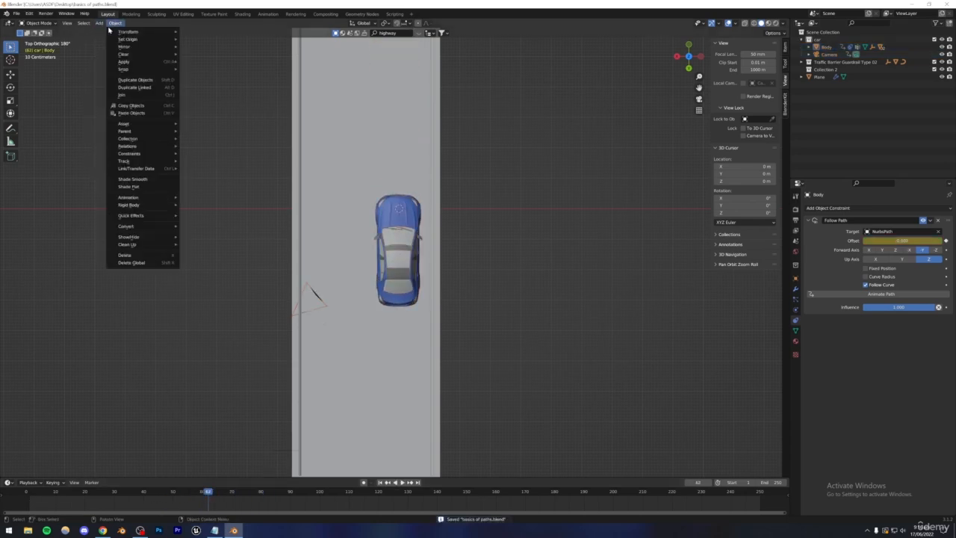
pyautogui.moveTo(107, 34)
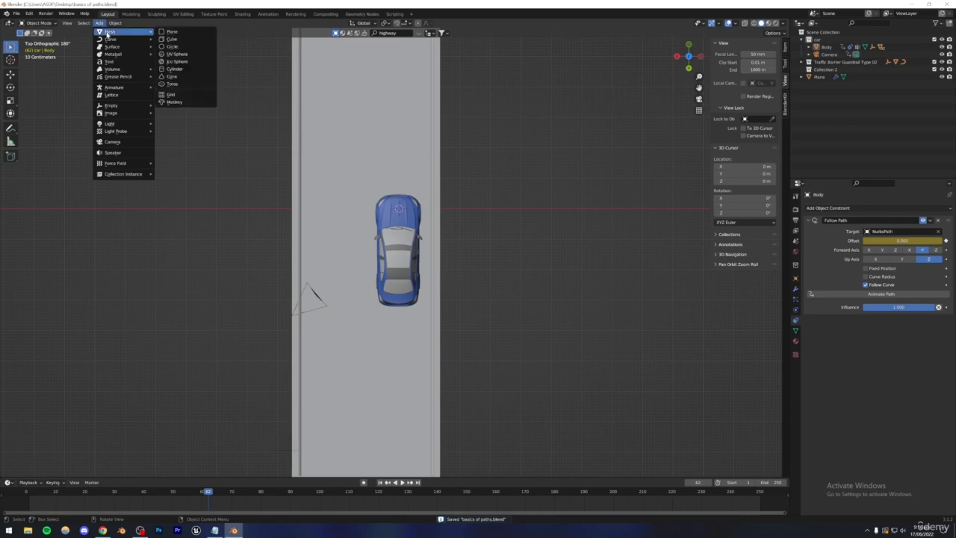
pyautogui.click(112, 141)
pyautogui.scroll(-5, 367, 312)
pyautogui.press('g')
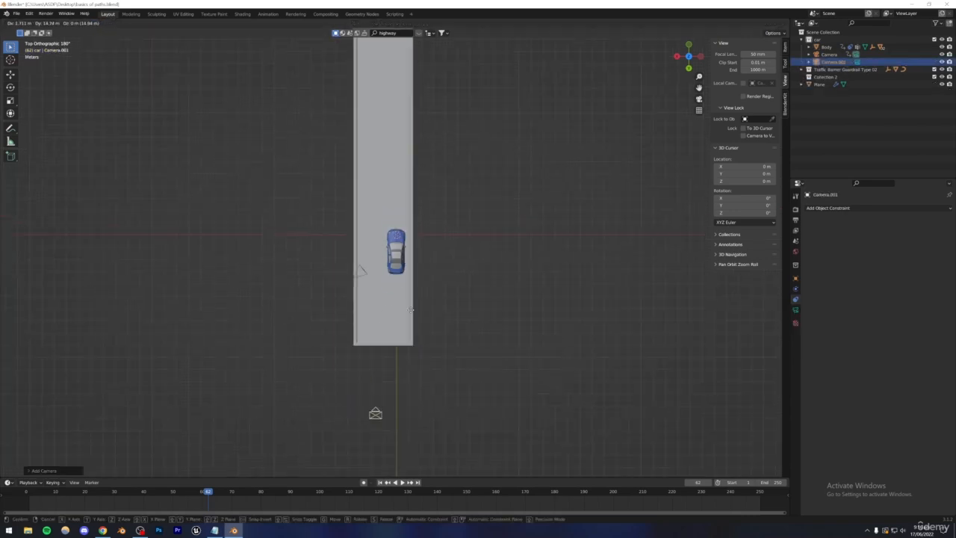
pyautogui.click(420, 177)
# Step: Raise the new camera along Z until it sits above the road surface behind the car
pyautogui.moveTo(418, 287); pyautogui.dragTo(373, 339, button='middle')
pyautogui.press('g')
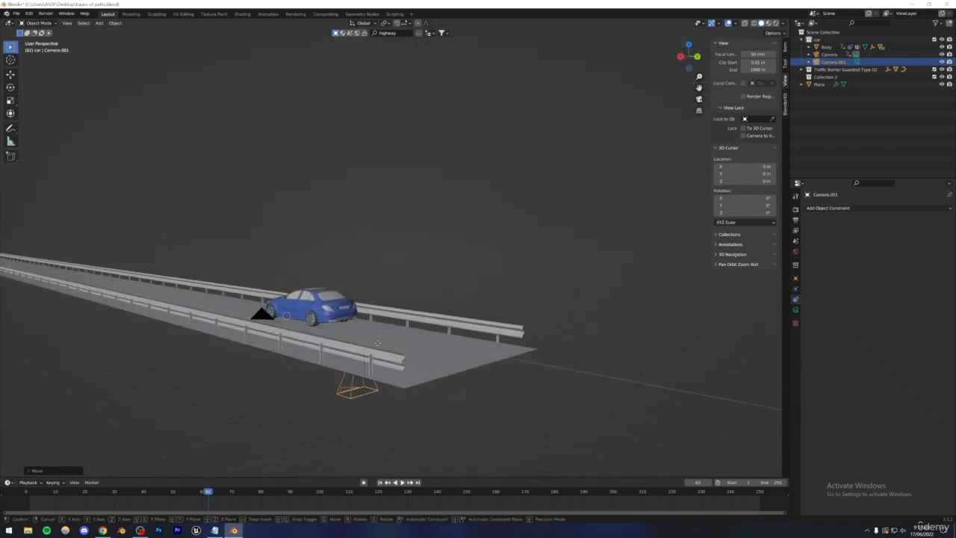
pyautogui.press('z')
pyautogui.click(373, 261)
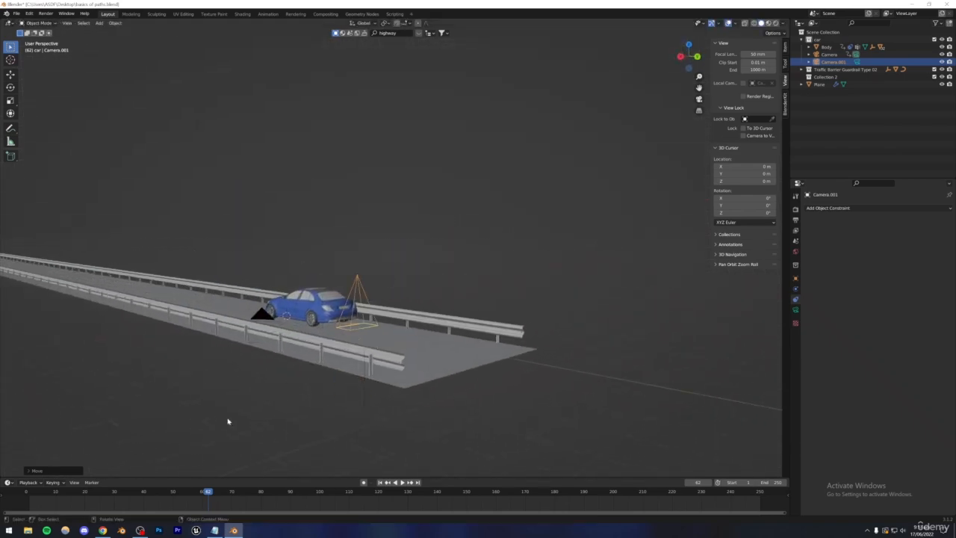
# Step: Play and pause the reference video in Chrome near its start to examine the side shot, and return to Blender
pyautogui.click(103, 531)
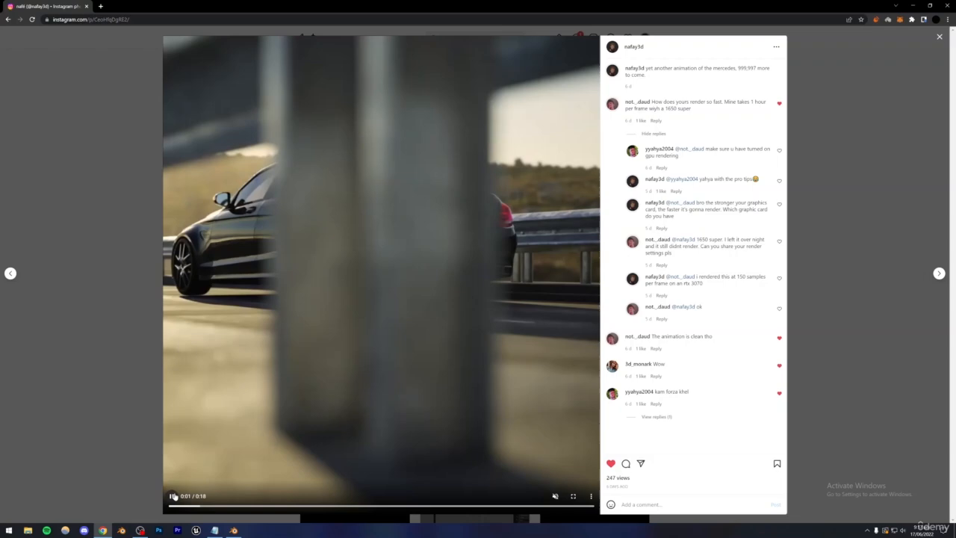
pyautogui.click(183, 452)
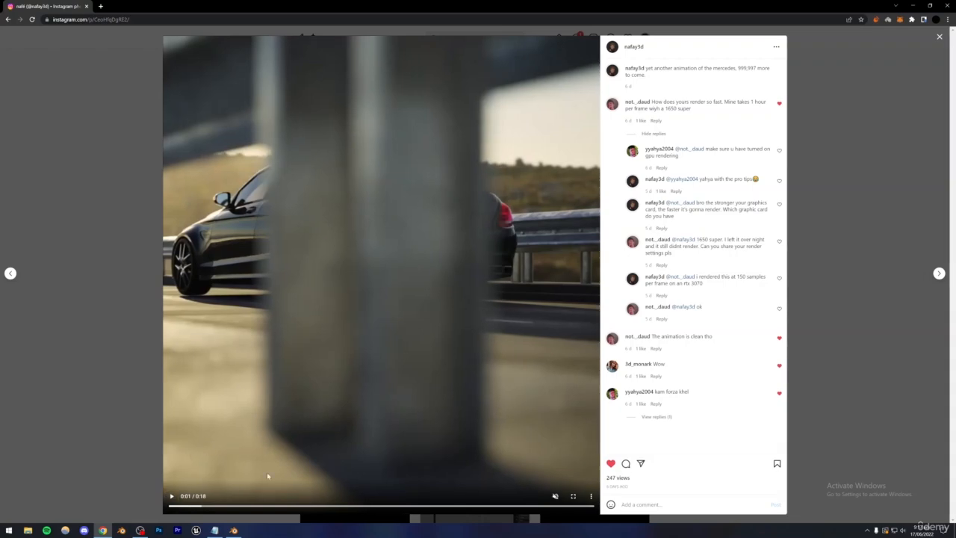
pyautogui.click(234, 530)
pyautogui.moveTo(324, 326); pyautogui.dragTo(335, 308, button='middle')
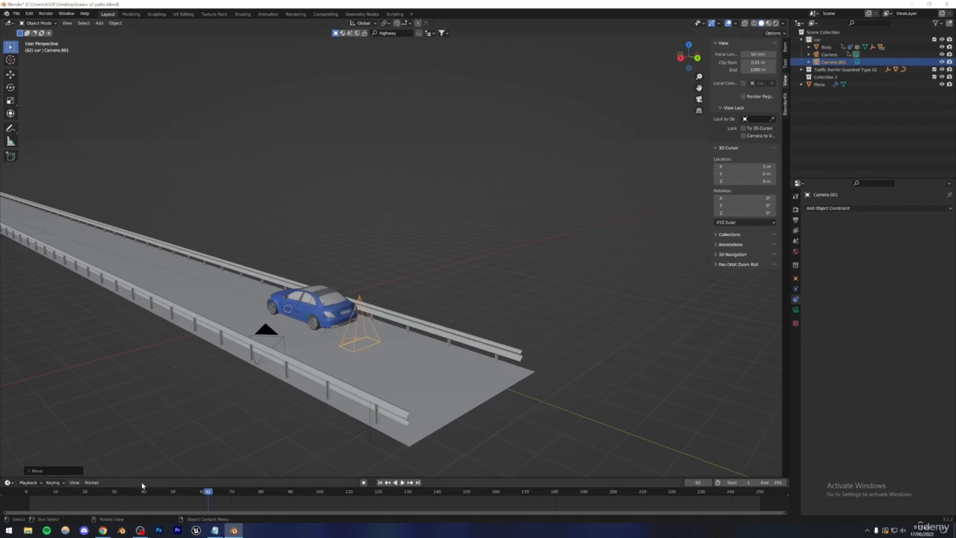
# Step: Scrub through the reference video in Chrome to examine the different camera shots of the car, and return to Blender
pyautogui.click(103, 530)
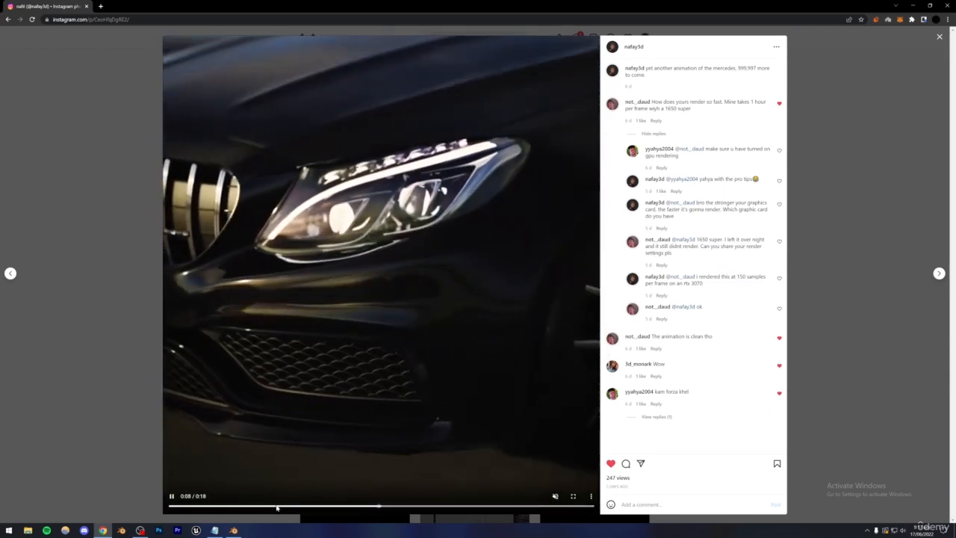
pyautogui.moveTo(276, 508); pyautogui.dragTo(235, 507)
pyautogui.click(172, 495)
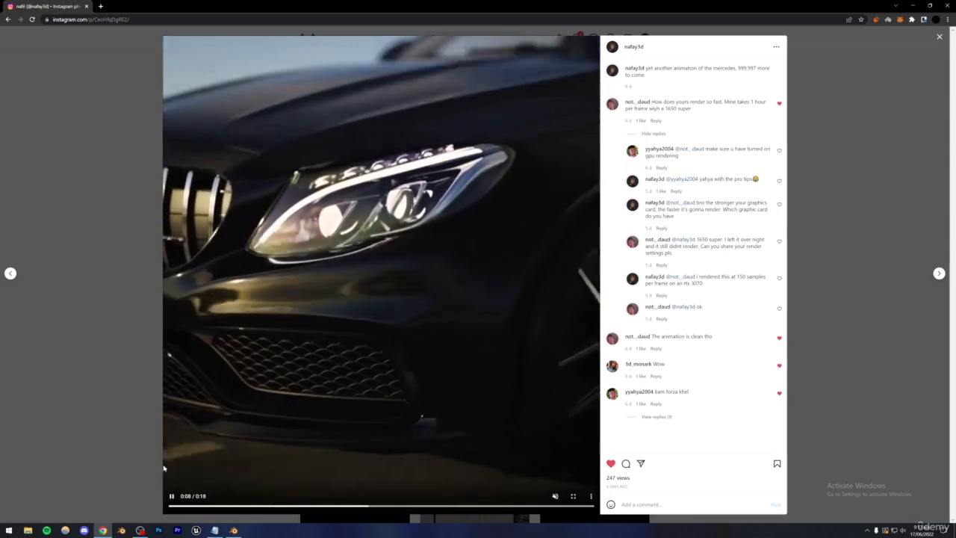
pyautogui.click(171, 496)
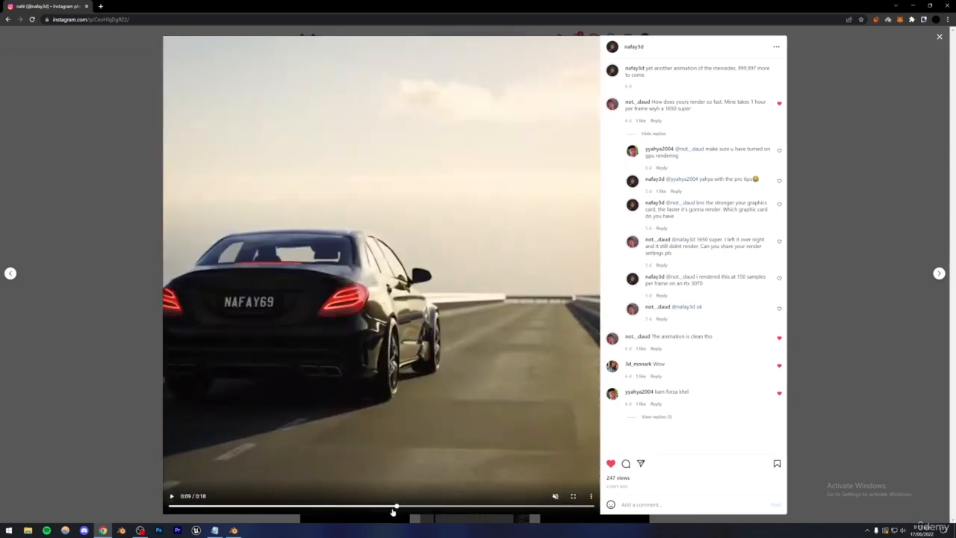
pyautogui.moveTo(393, 512); pyautogui.dragTo(353, 508)
pyautogui.click(233, 529)
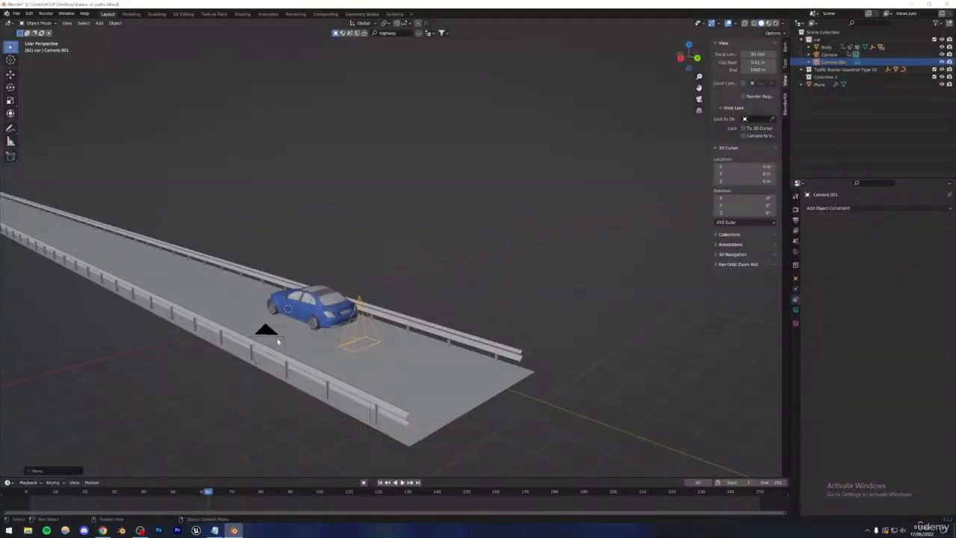
# Step: Select the first camera beside the car and compare it with the rear shot in the Chrome reference video
pyautogui.click(260, 357)
pyautogui.moveTo(224, 372); pyautogui.dragTo(265, 382, button='middle')
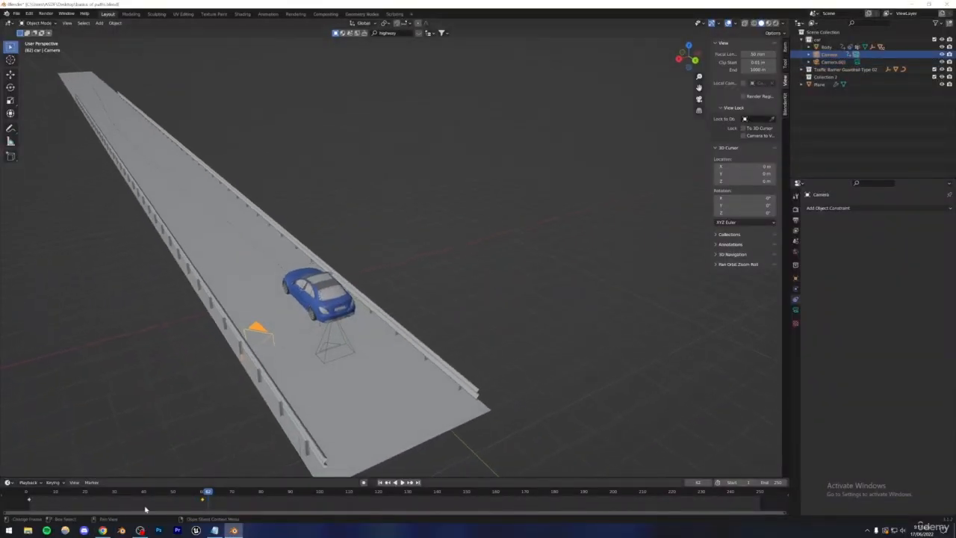
pyautogui.click(102, 531)
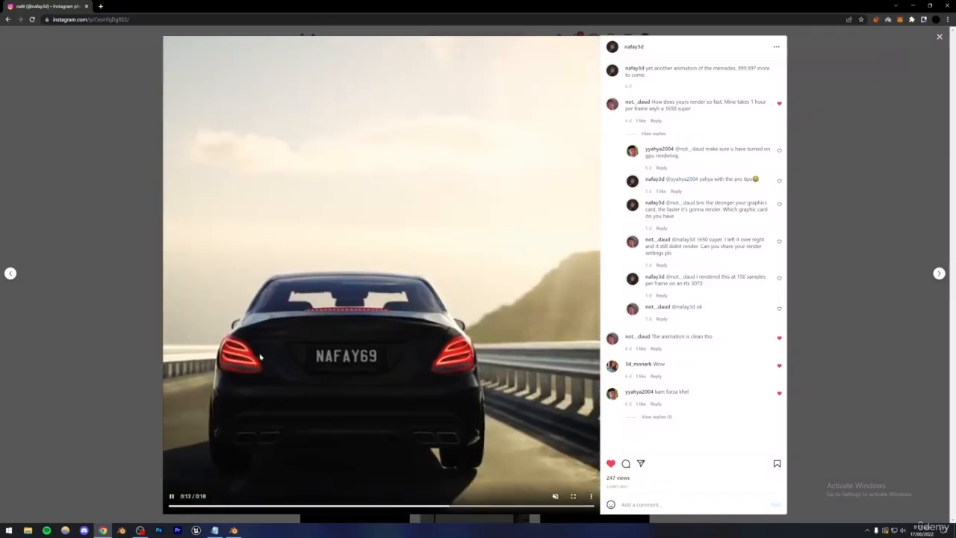
pyautogui.click(193, 514)
pyautogui.click(234, 530)
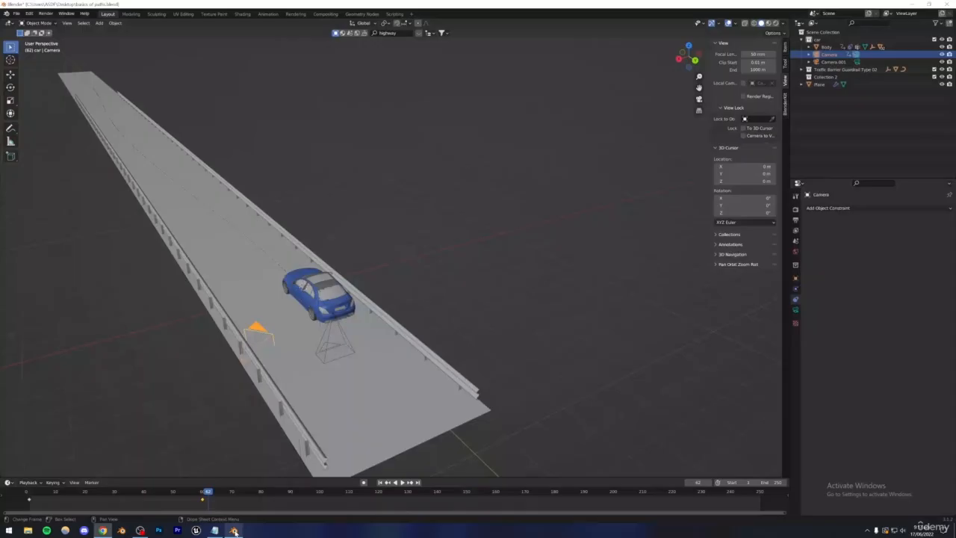
# Step: Save the file and rotate Camera.001 about -81° around the global X axis so it faces the car
pyautogui.click(425, 305)
pyautogui.hotkey('ctrl', 's')
pyautogui.click(335, 320)
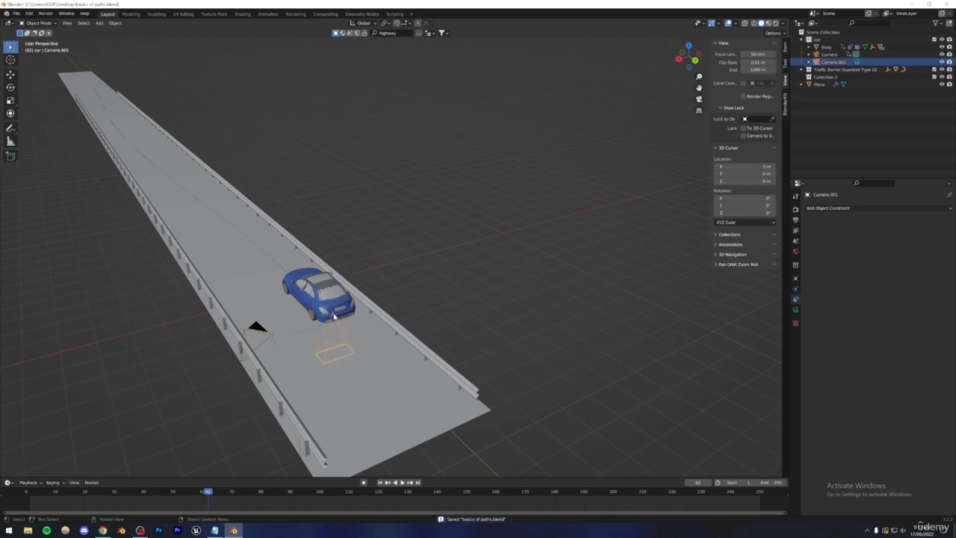
pyautogui.moveTo(335, 319); pyautogui.dragTo(549, 254, button='middle')
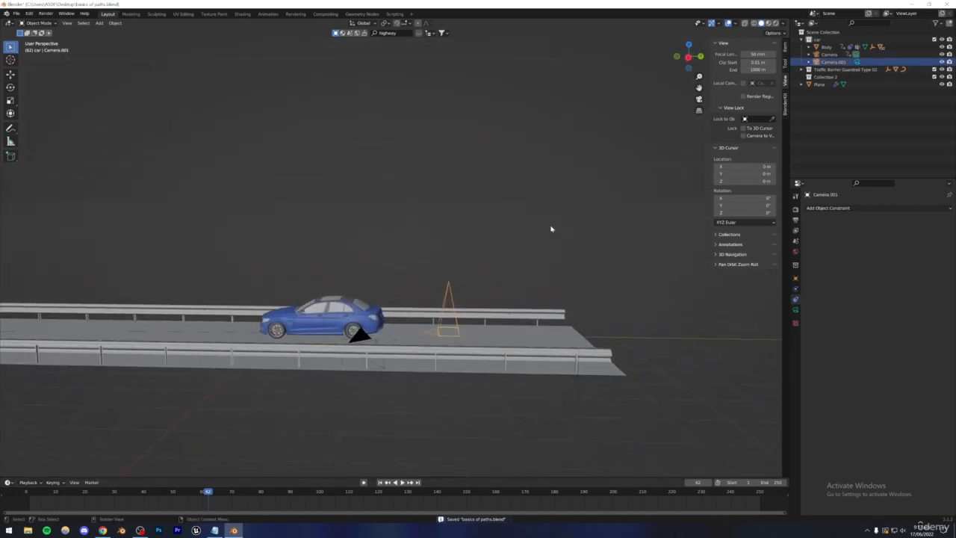
pyautogui.press('r')
pyautogui.press('x')
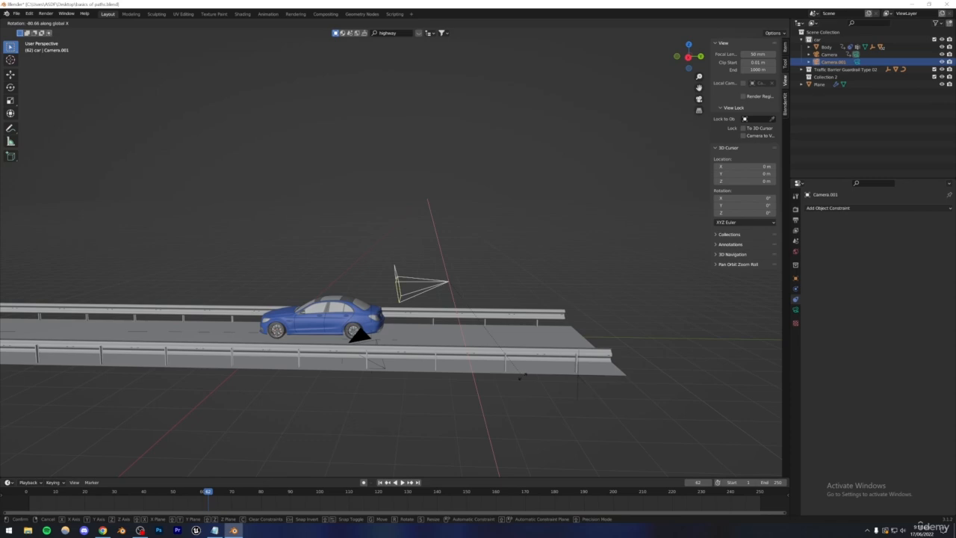
pyautogui.click(523, 380)
# Step: Look through the active camera to check which camera is in use, save the file, and leave the camera view
pyautogui.moveTo(522, 380); pyautogui.dragTo(631, 147, button='middle')
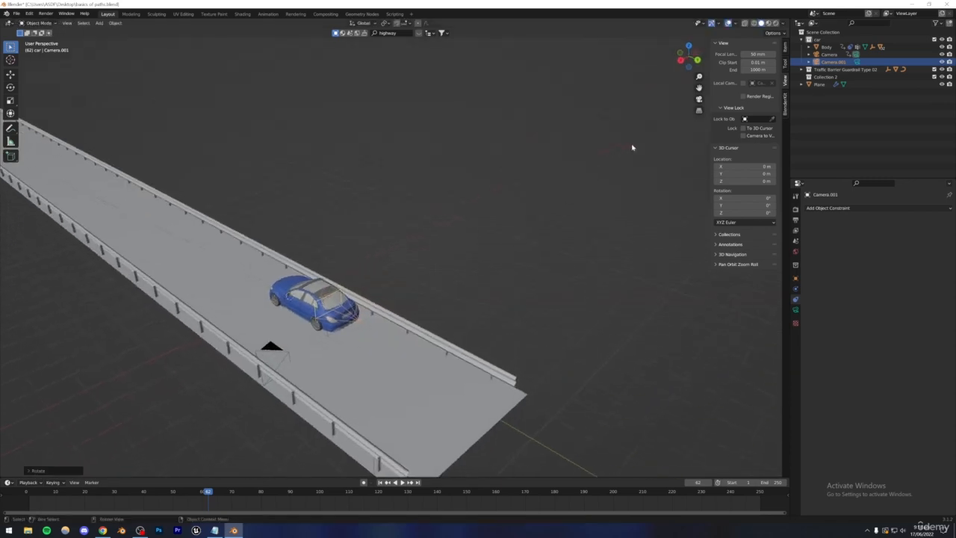
pyautogui.press('KP_0')
pyautogui.hotkey('ctrl', 's')
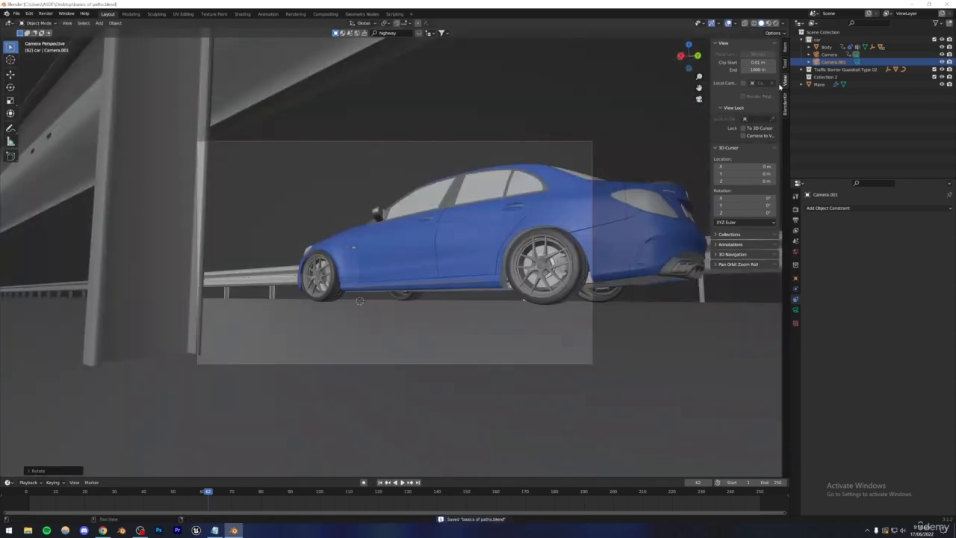
pyautogui.click(699, 99)
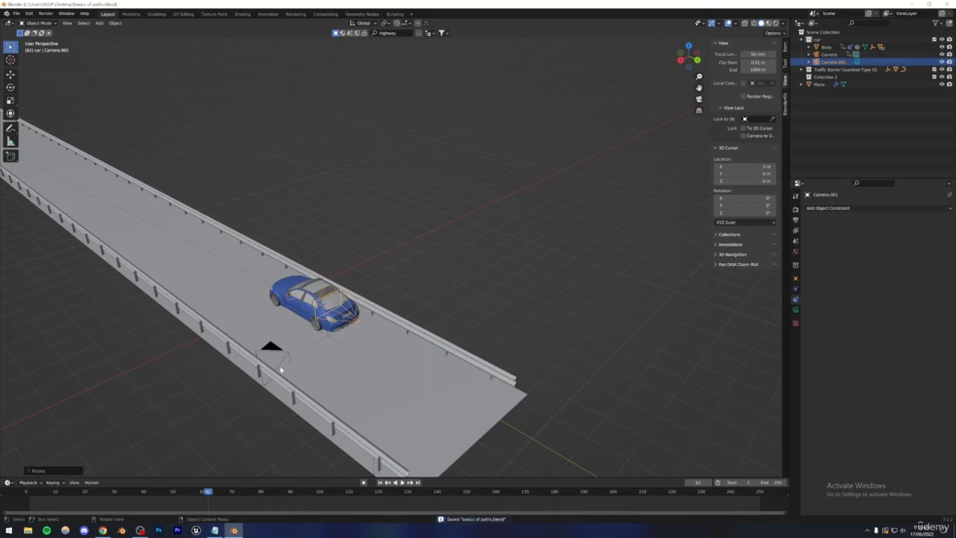
pyautogui.click(421, 261)
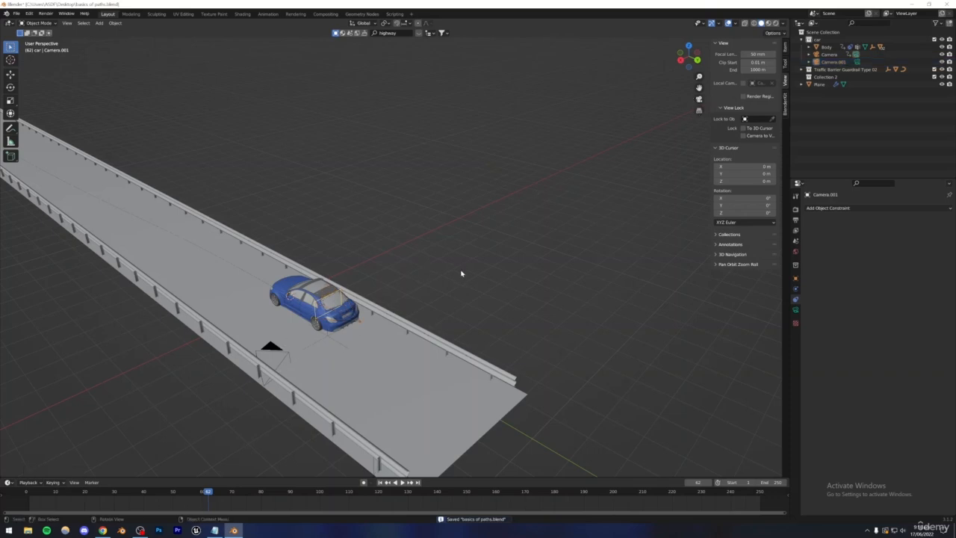
pyautogui.click(699, 100)
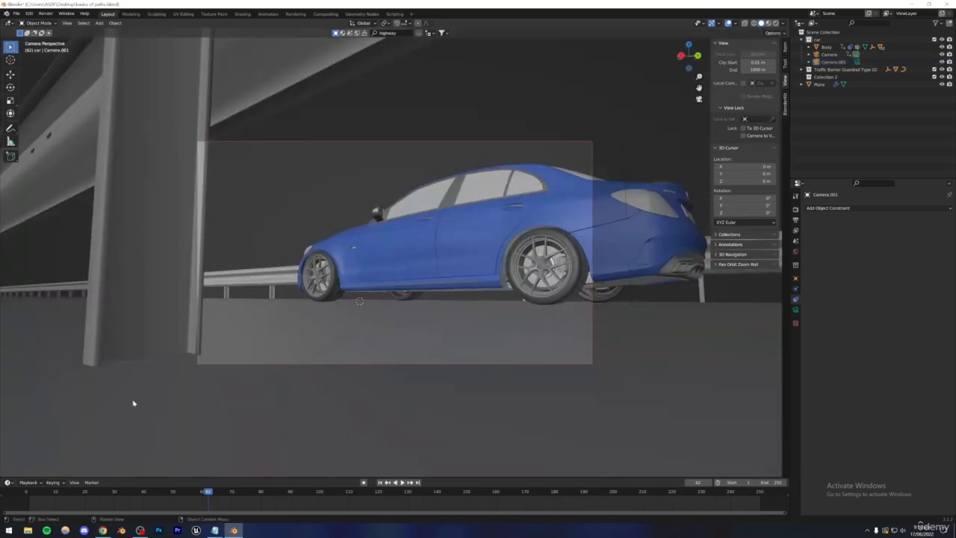
pyautogui.click(698, 99)
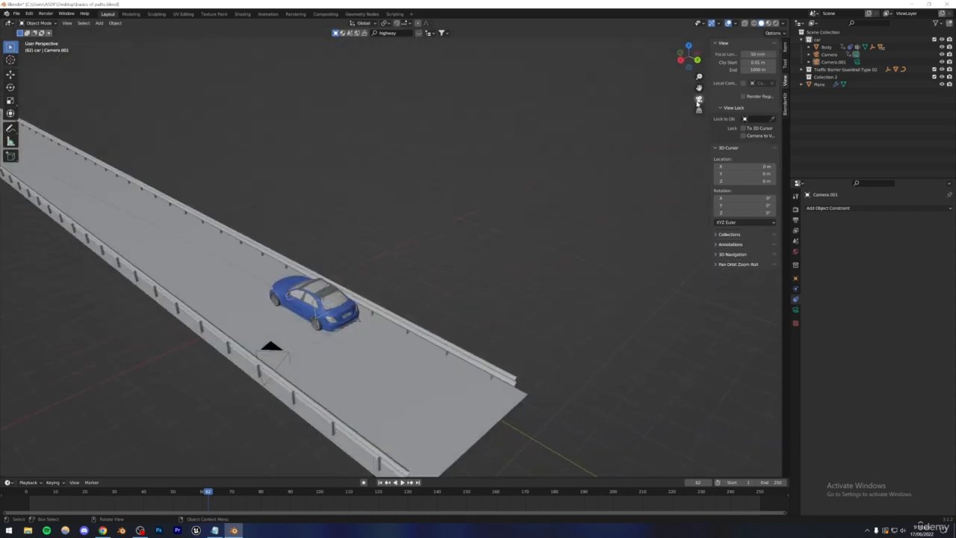
# Step: Select Camera.001 and make it the active scene camera through its Camera.002 data
pyautogui.moveTo(371, 296); pyautogui.dragTo(415, 293, button='middle')
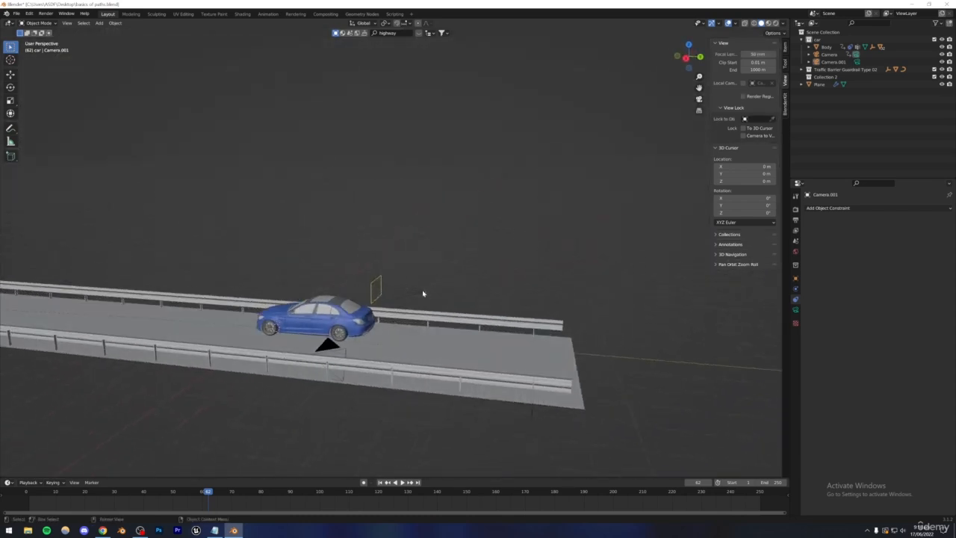
pyautogui.click(425, 295)
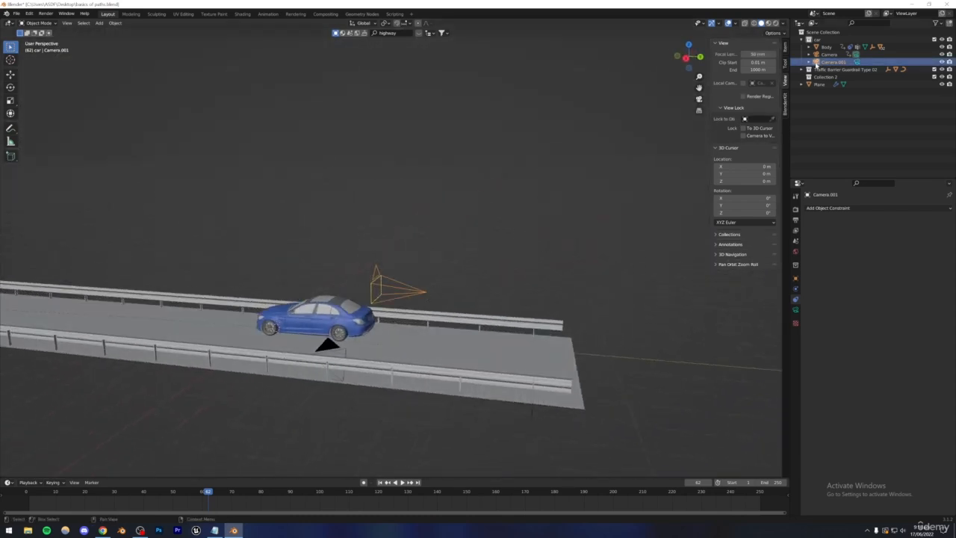
pyautogui.click(809, 62)
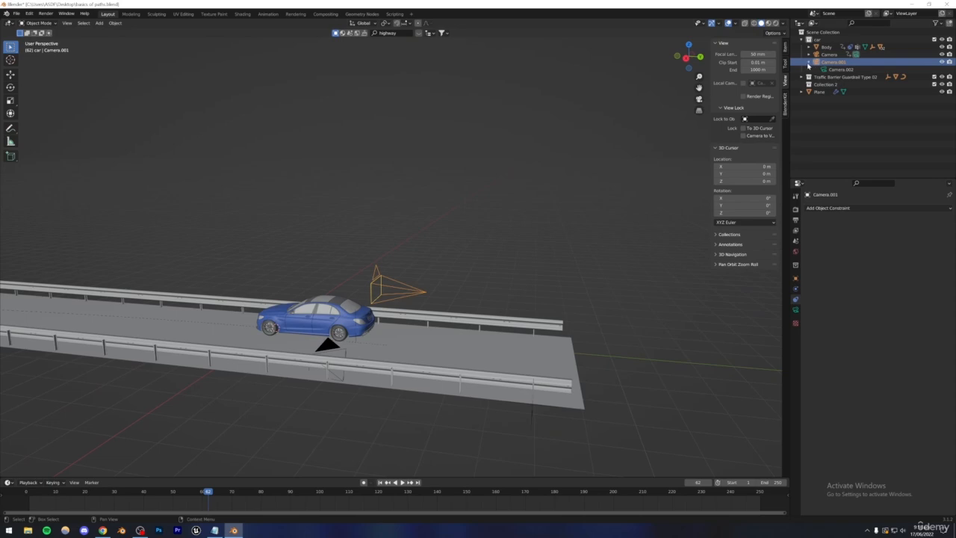
pyautogui.click(826, 69)
pyautogui.click(847, 70)
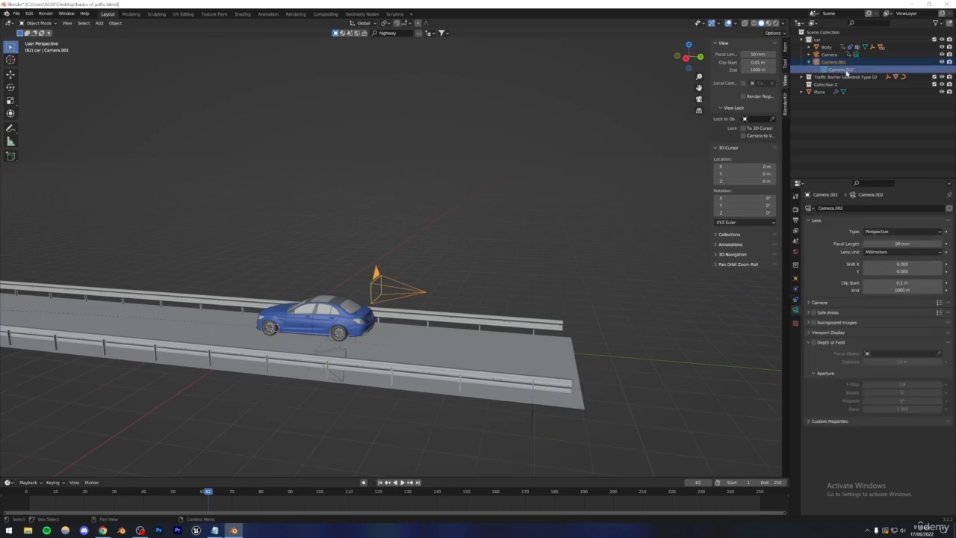
# Step: Look through Camera.001, lock the camera to the view, and frame the rear of the car low above the road
pyautogui.click(699, 99)
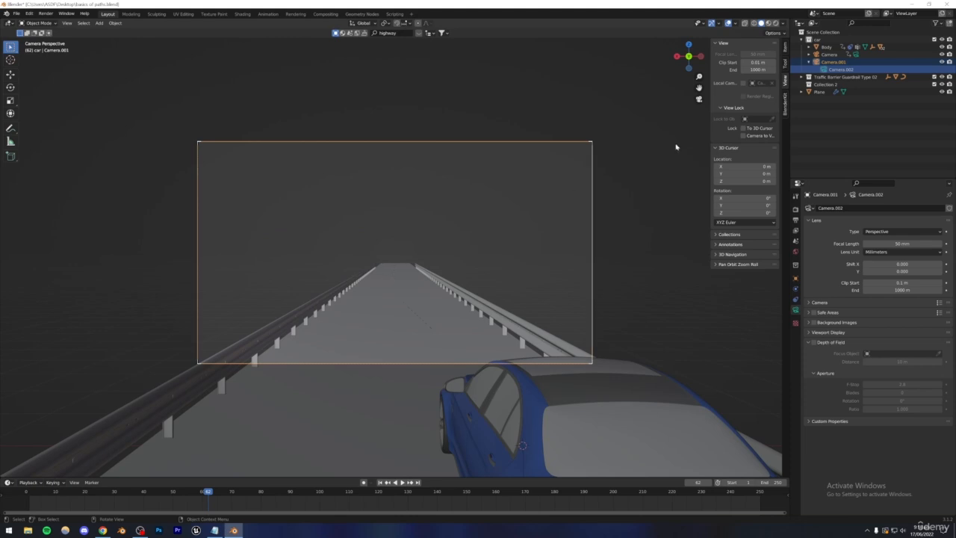
pyautogui.click(744, 135)
pyautogui.scroll(-5, 422, 282)
pyautogui.moveTo(422, 282); pyautogui.dragTo(395, 282, button='middle')
pyautogui.click(372, 298)
pyautogui.scroll(2, 395, 282)
pyautogui.hotkey('alt', 'a')
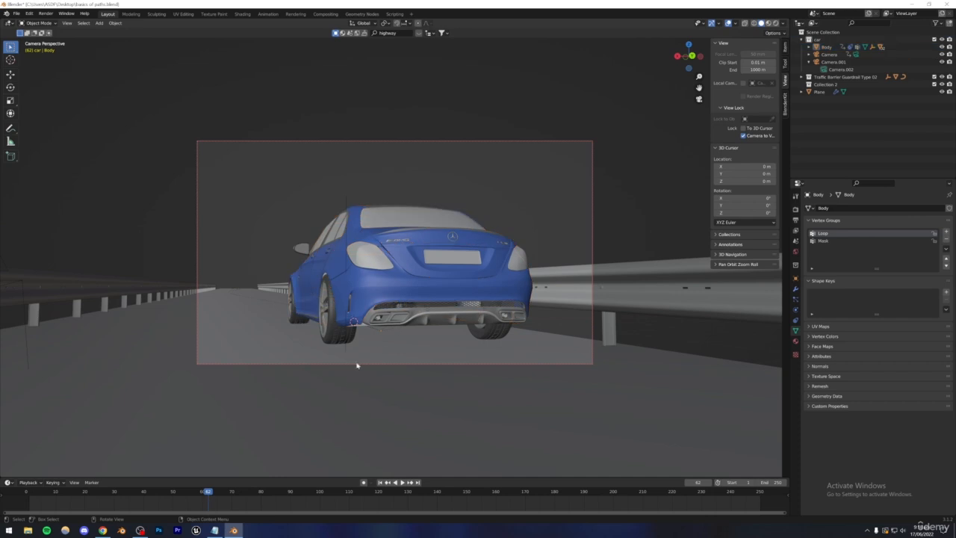
pyautogui.click(340, 365)
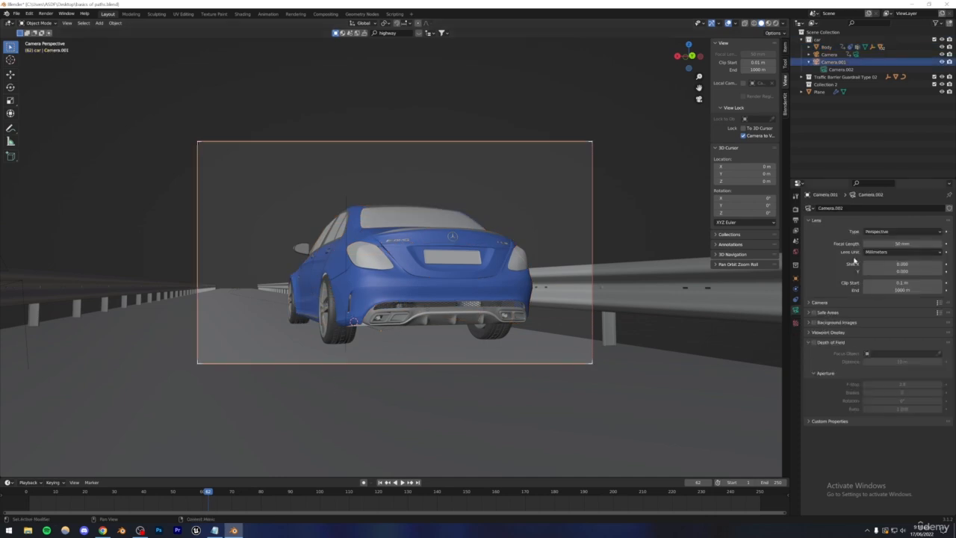
pyautogui.moveTo(435, 284); pyautogui.dragTo(425, 264, button='middle')
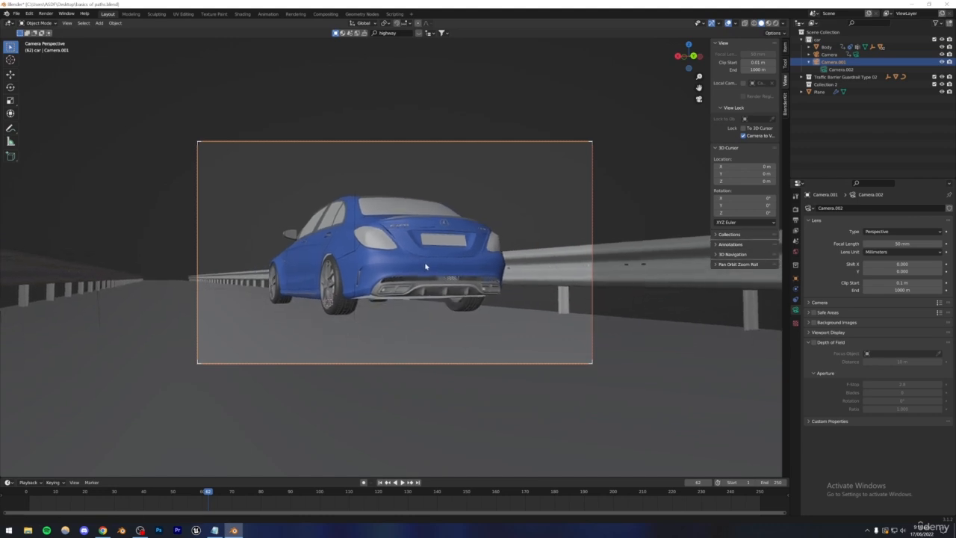
# Step: Save the file and insert a keyframe for Camera.001 at frame 62
pyautogui.hotkey('ctrl', 's')
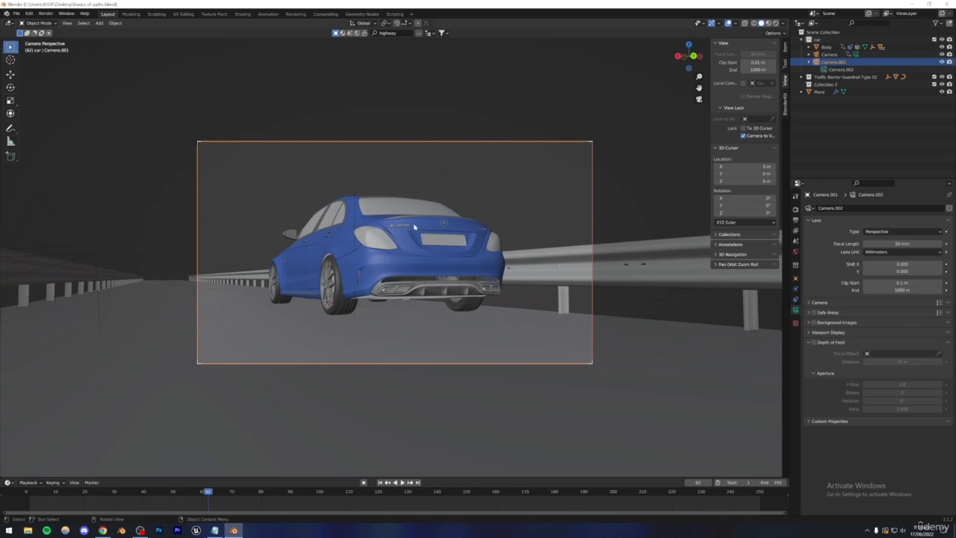
pyautogui.press('i')
pyautogui.click(416, 224)
# Step: Advance the animation to frame 220 and reframe Camera.001 on the car from behind its right side
pyautogui.press('space')
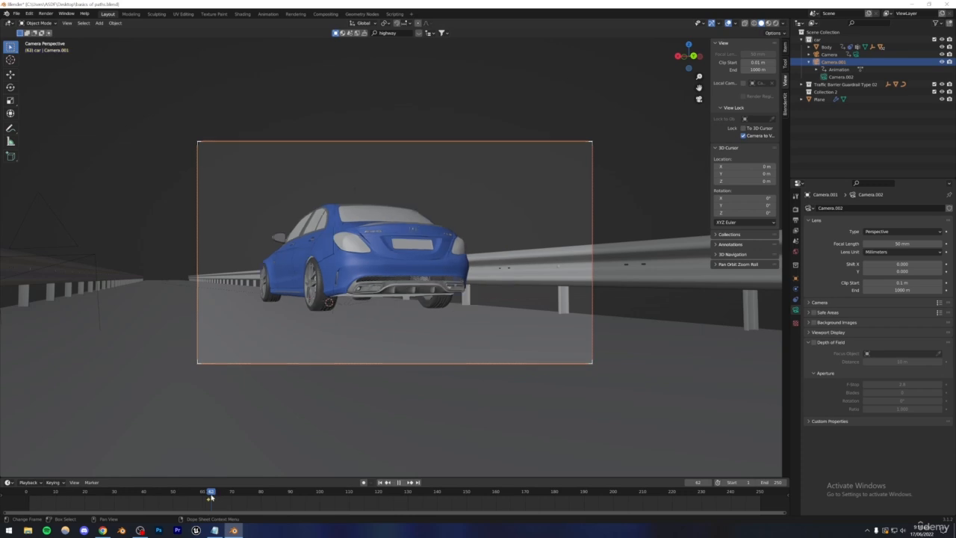
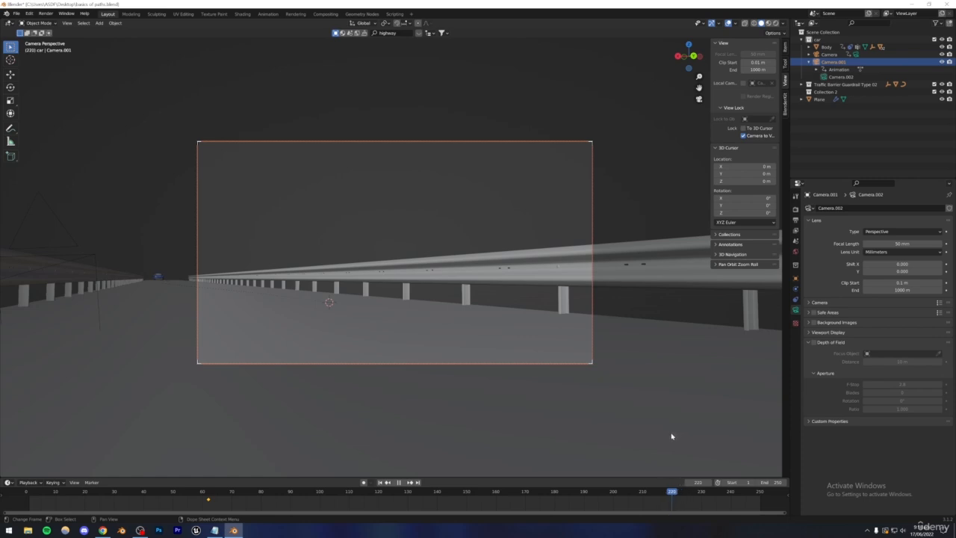
pyautogui.moveTo(671, 437); pyautogui.dragTo(671, 436)
pyautogui.click(159, 279)
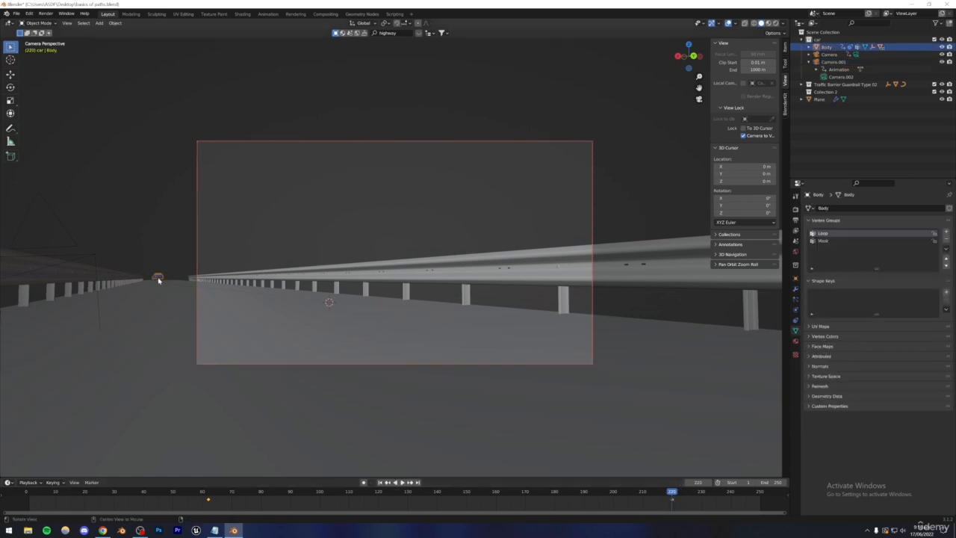
pyautogui.press('KP_Decimal')
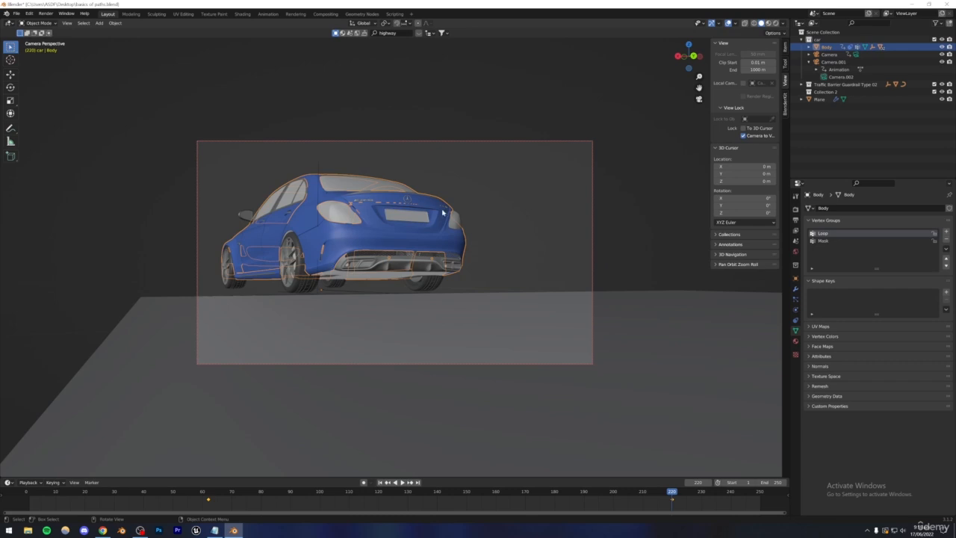
pyautogui.click(515, 214)
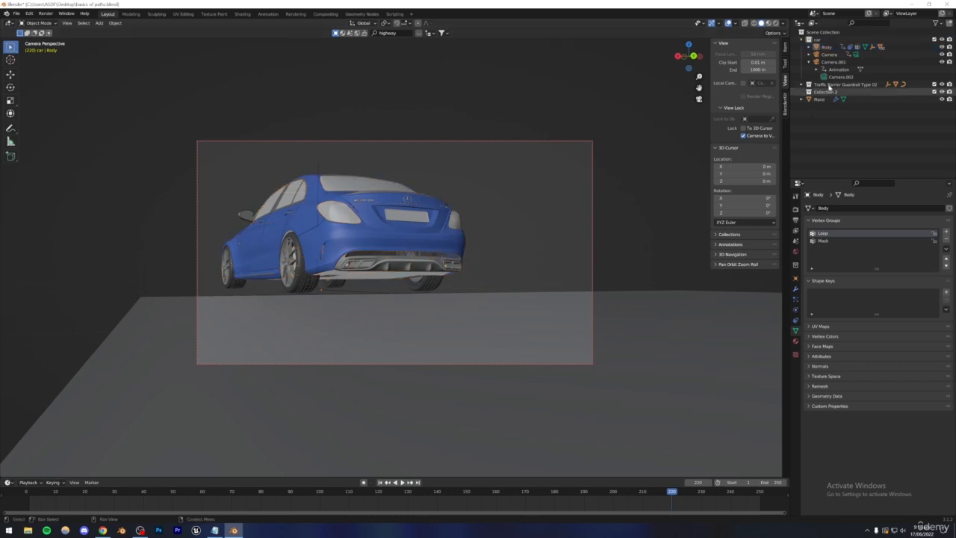
pyautogui.click(833, 63)
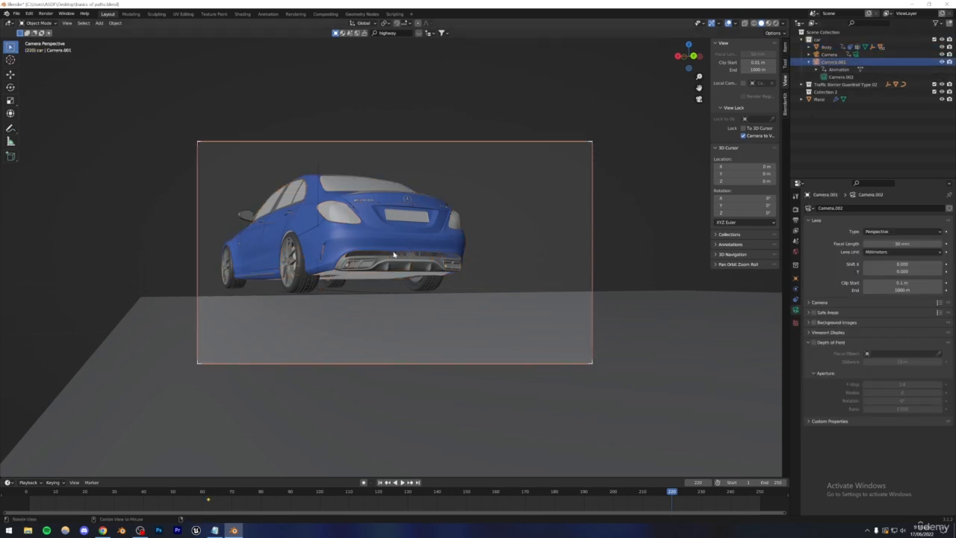
pyautogui.press('ctrl+KP_0')
pyautogui.moveTo(363, 262); pyautogui.dragTo(383, 267, button='middle')
# Step: Insert a Location, Rotation & Scale keyframe for Camera.001 at frame 220 and save the file
pyautogui.press('i')
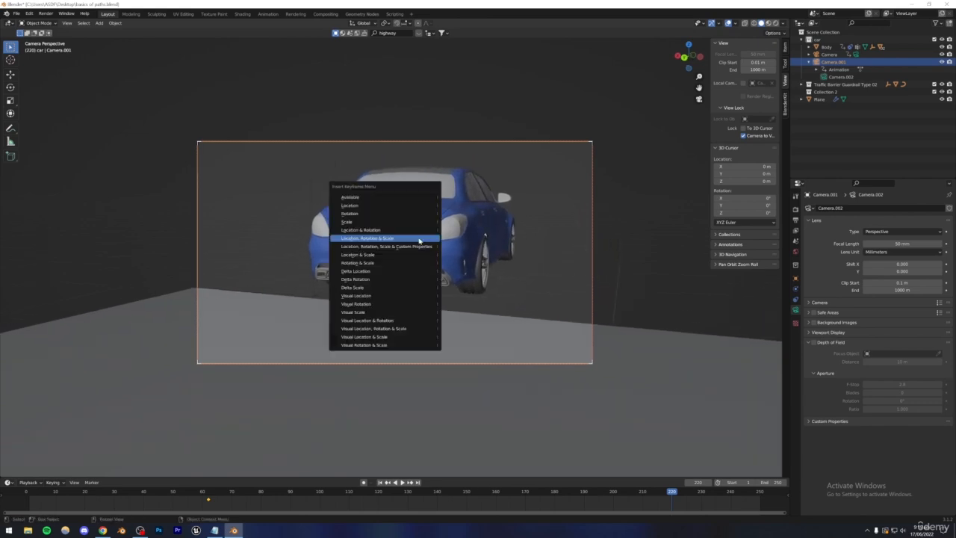
pyautogui.click(419, 240)
pyautogui.moveTo(673, 490); pyautogui.dragTo(99, 454)
pyautogui.hotkey('ctrl', 's')
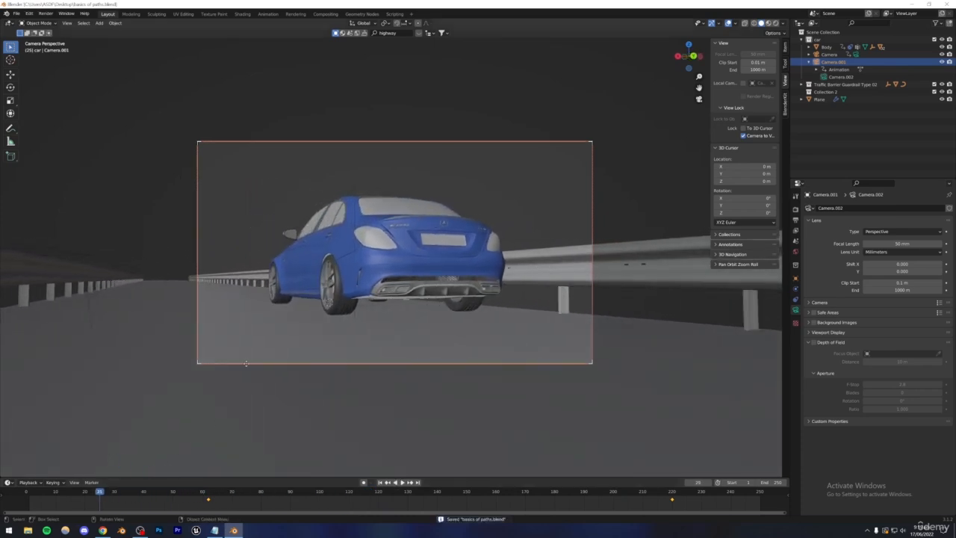
# Step: Play the animation through Camera.001 from frame 58, replay the middle section to check the camera movement, and save the file
pyautogui.click(196, 493)
pyautogui.click(524, 199)
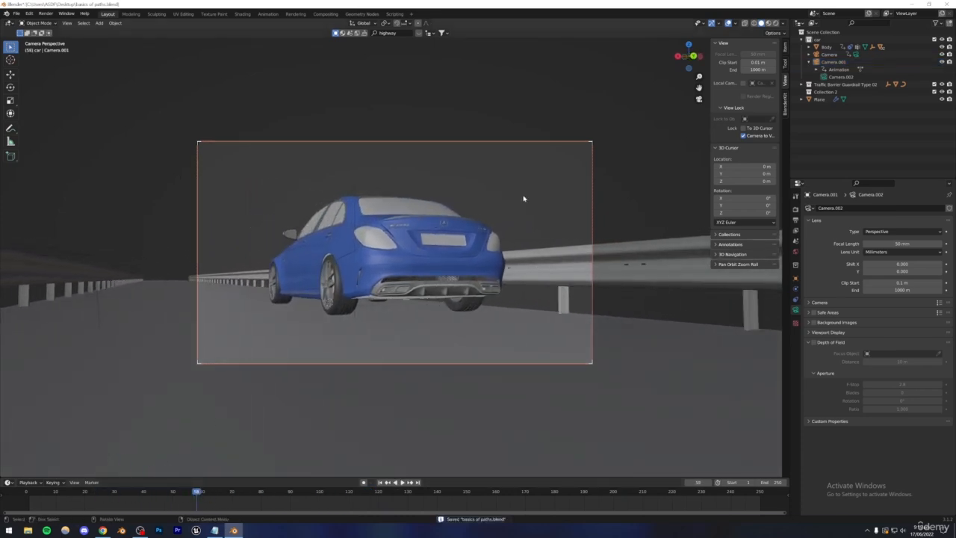
pyautogui.press('space')
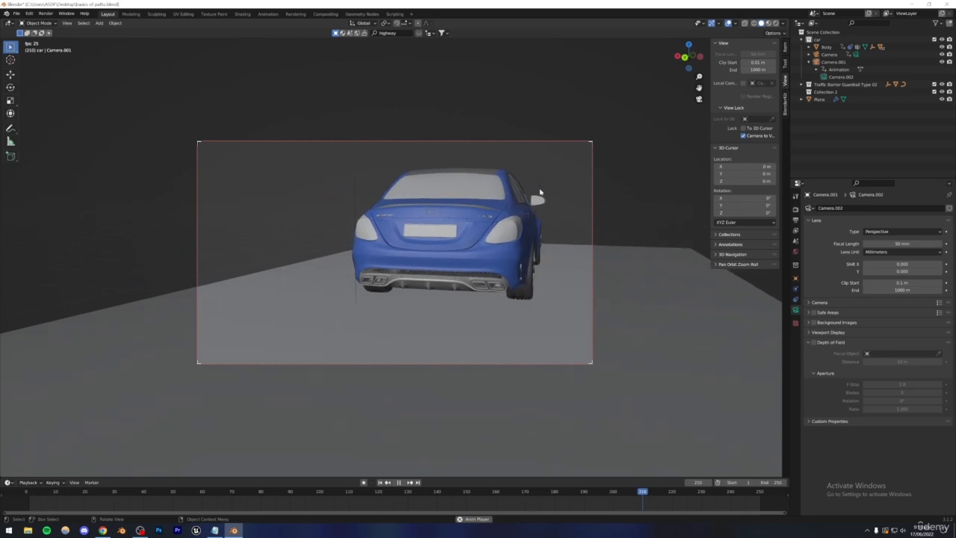
pyautogui.hotkey('ctrl', 's')
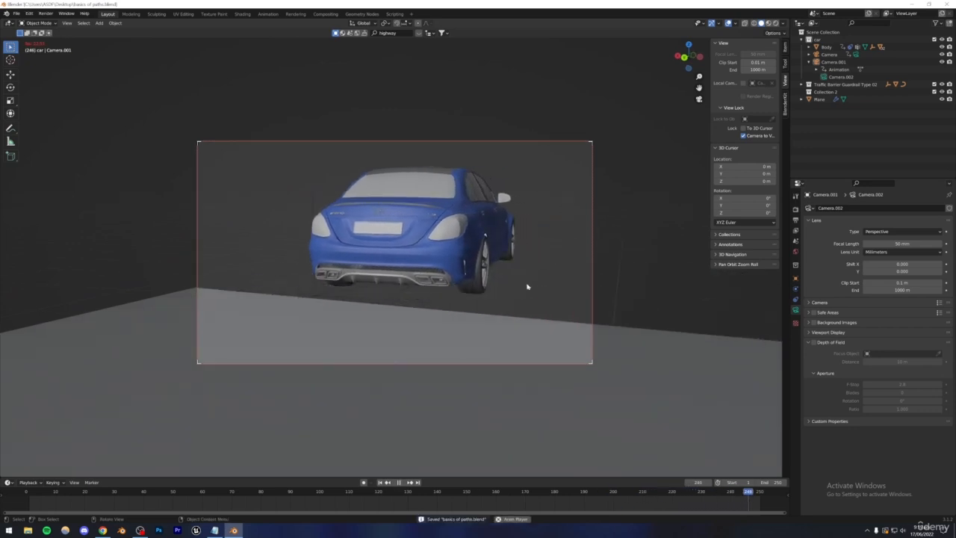
pyautogui.moveTo(408, 493); pyautogui.dragTo(308, 467)
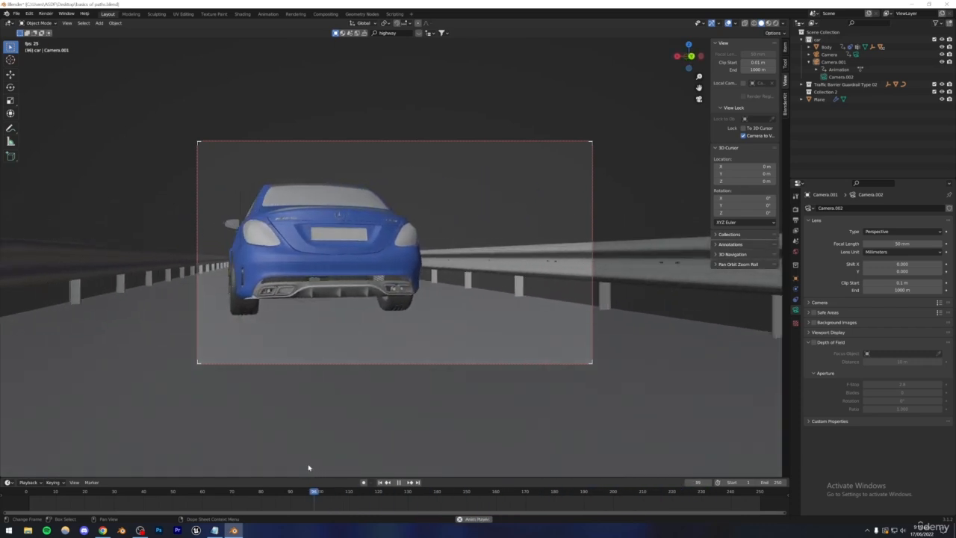
pyautogui.hotkey('ctrl', 's')
pyautogui.press('space')
pyautogui.hotkey('ctrl', 's')
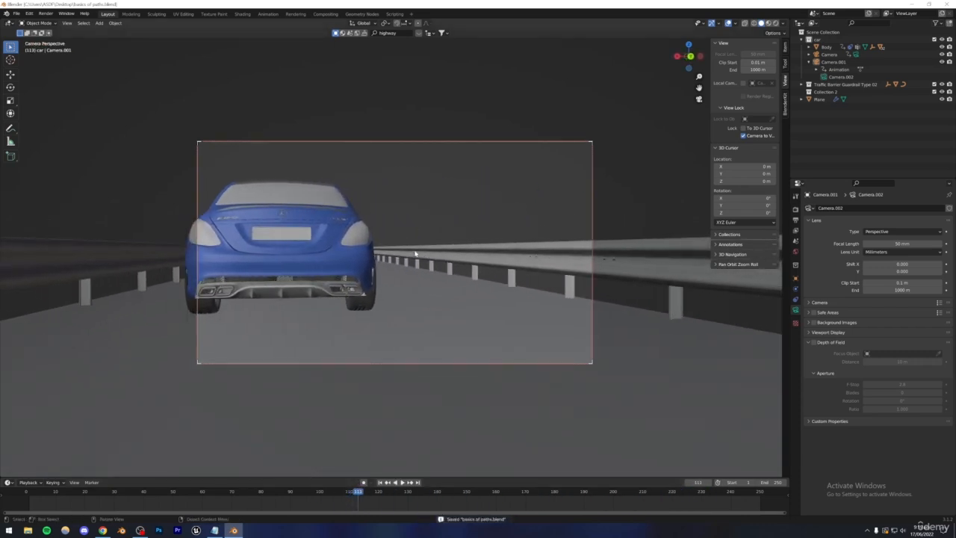
# Step: Unlock the camera from the view and leave the camera view to inspect where the guardrails end along the road
pyautogui.click(743, 136)
pyautogui.moveTo(381, 211); pyautogui.dragTo(335, 239, button='middle')
pyautogui.scroll(-3, 334, 239)
pyautogui.scroll(8, 334, 239)
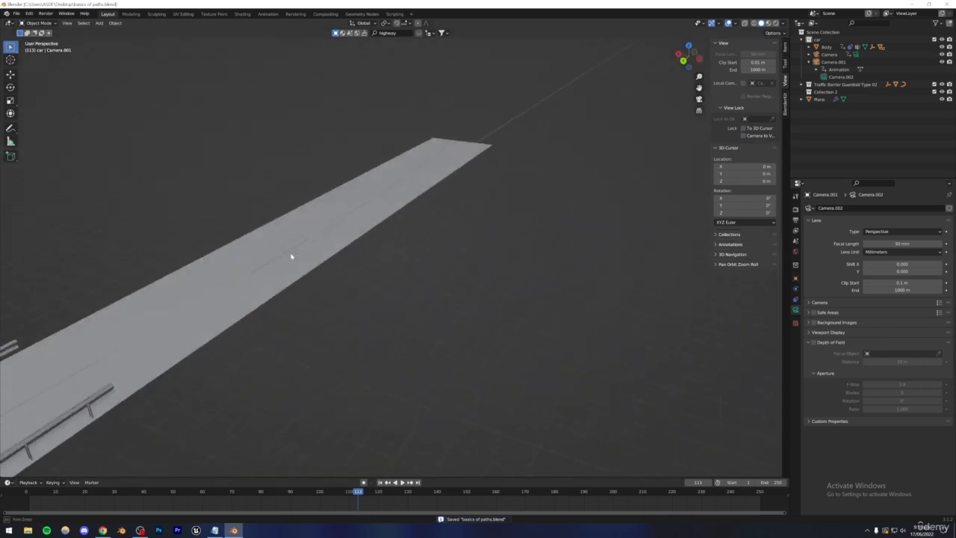
pyautogui.scroll(-3, 391, 215)
pyautogui.click(261, 275)
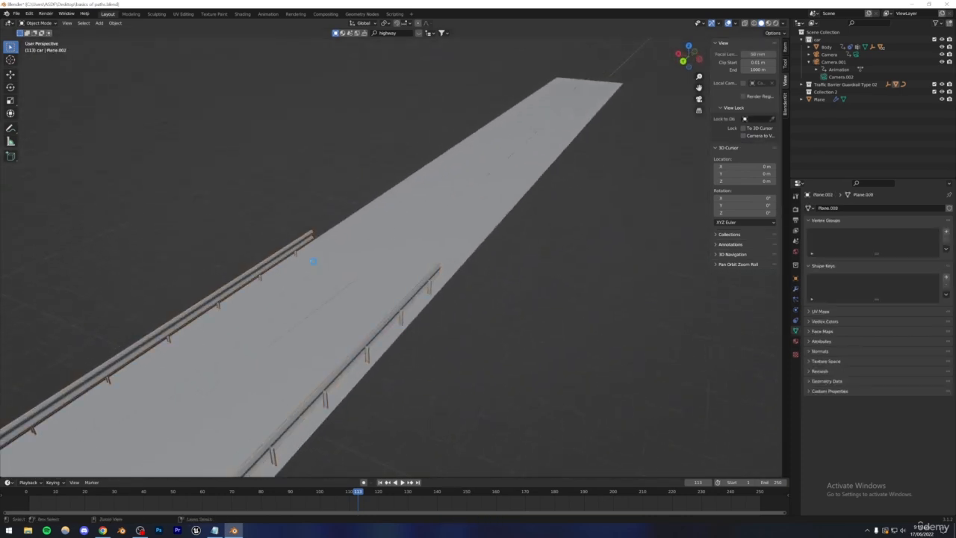
pyautogui.scroll(-2, 305, 266)
pyautogui.scroll(-2, 305, 266)
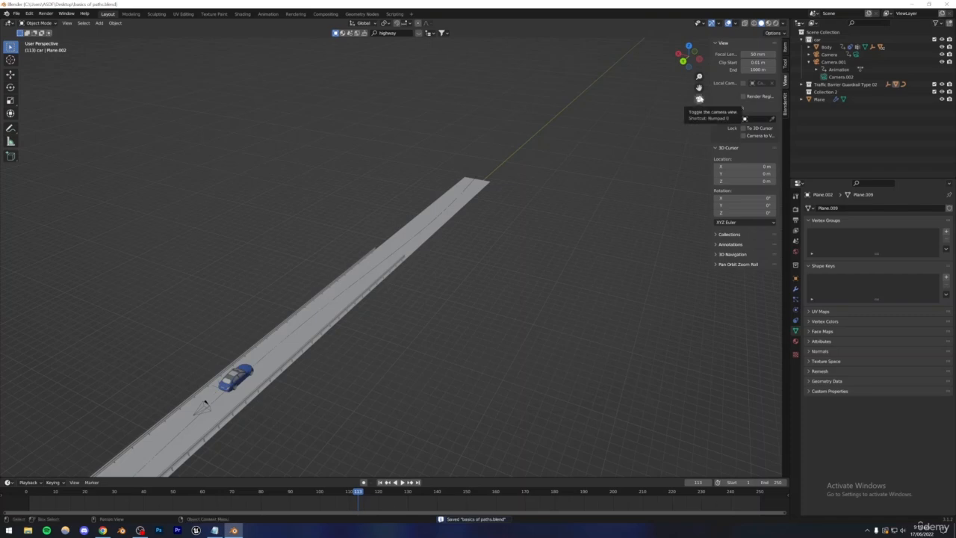
# Step: Return to the camera view, save the file, and play the animation from about frame 32
pyautogui.click(699, 98)
pyautogui.hotkey('ctrl', 's')
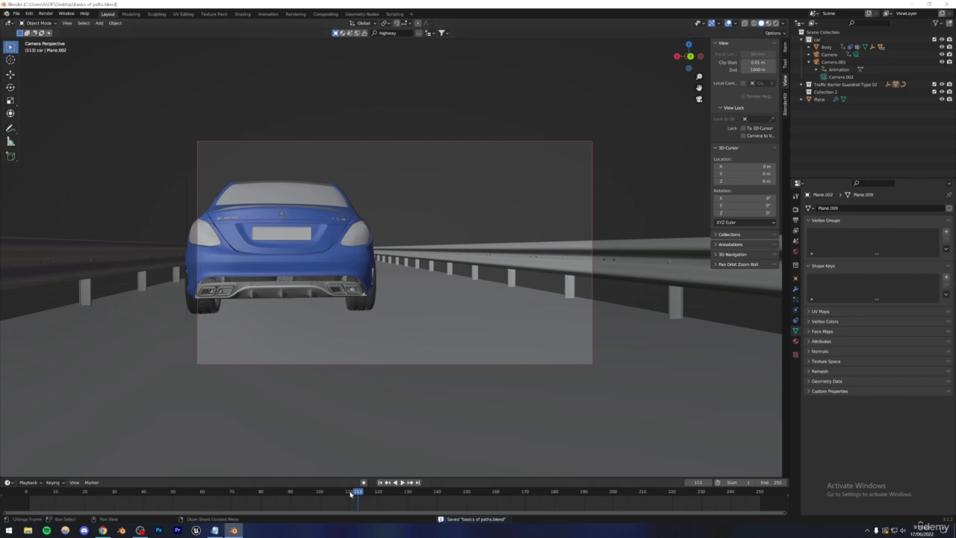
pyautogui.moveTo(353, 494); pyautogui.dragTo(118, 487)
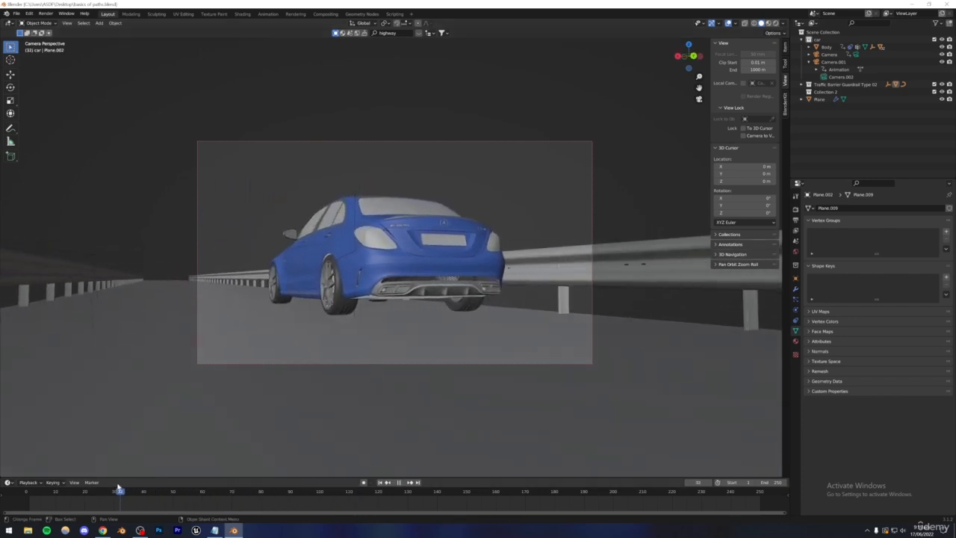
pyautogui.press('space')
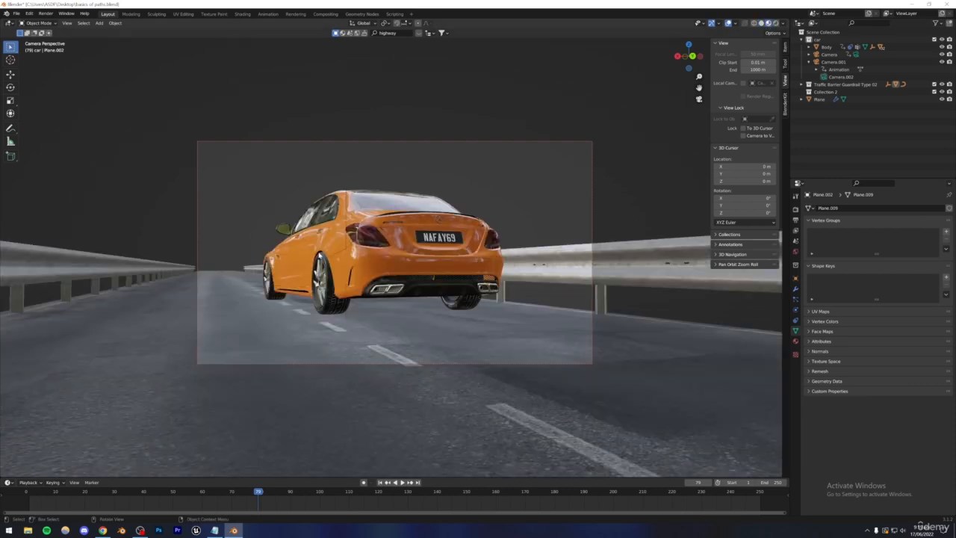
# Step: Enable depth of field on Camera.001 and pick the Empty at the car as its focus object
pyautogui.click(346, 212)
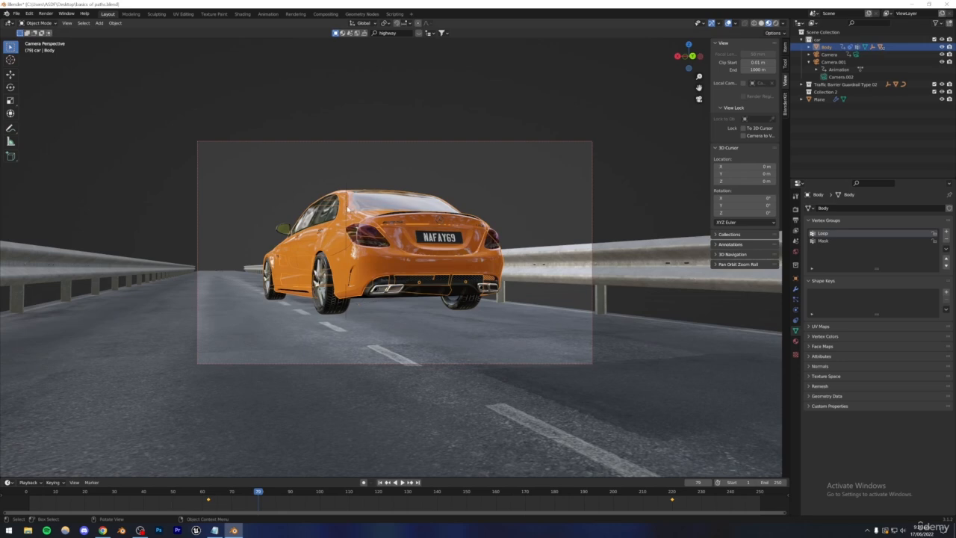
pyautogui.click(347, 211)
pyautogui.click(591, 183)
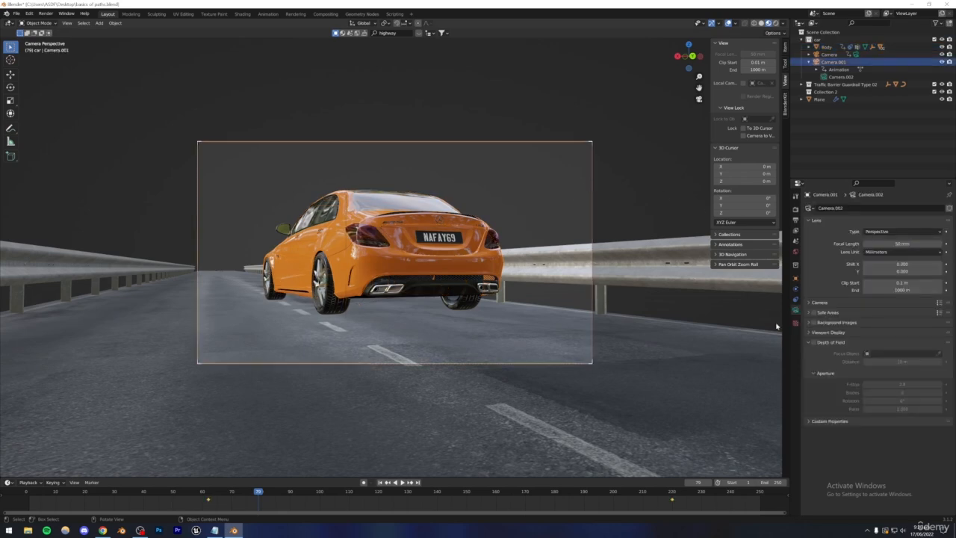
pyautogui.click(813, 342)
pyautogui.click(939, 354)
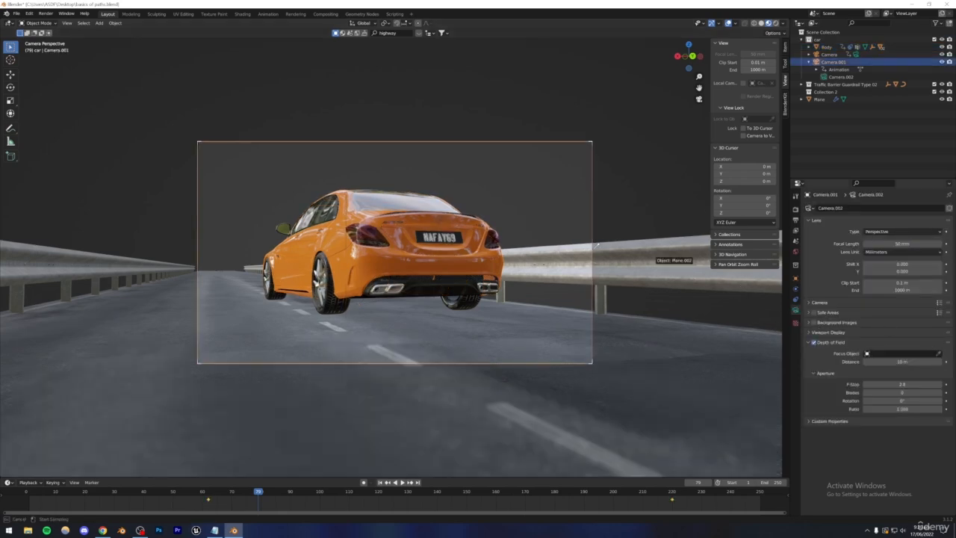
pyautogui.click(348, 196)
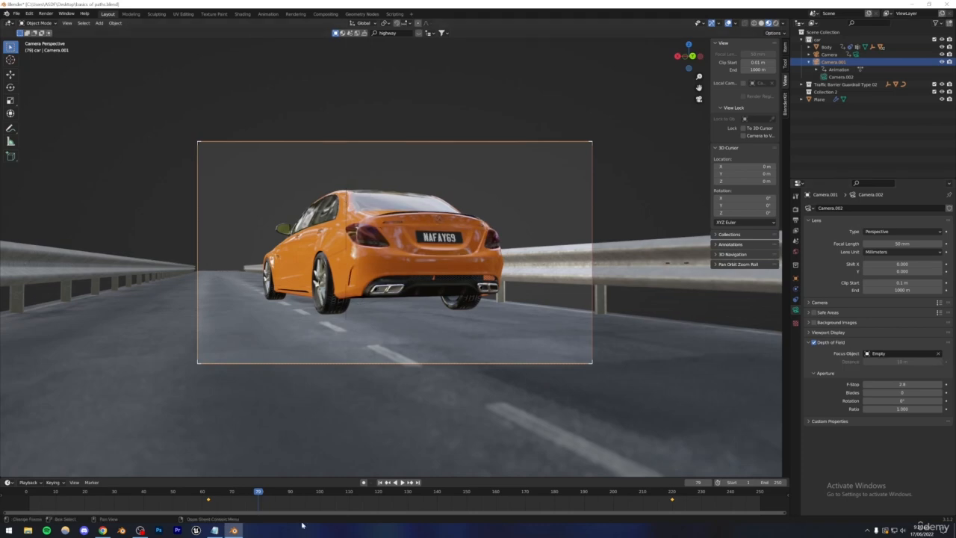
# Step: Preview the depth of field by playing from frame 112, move back to frame 60, and save the file
pyautogui.moveTo(250, 493); pyautogui.dragTo(354, 493)
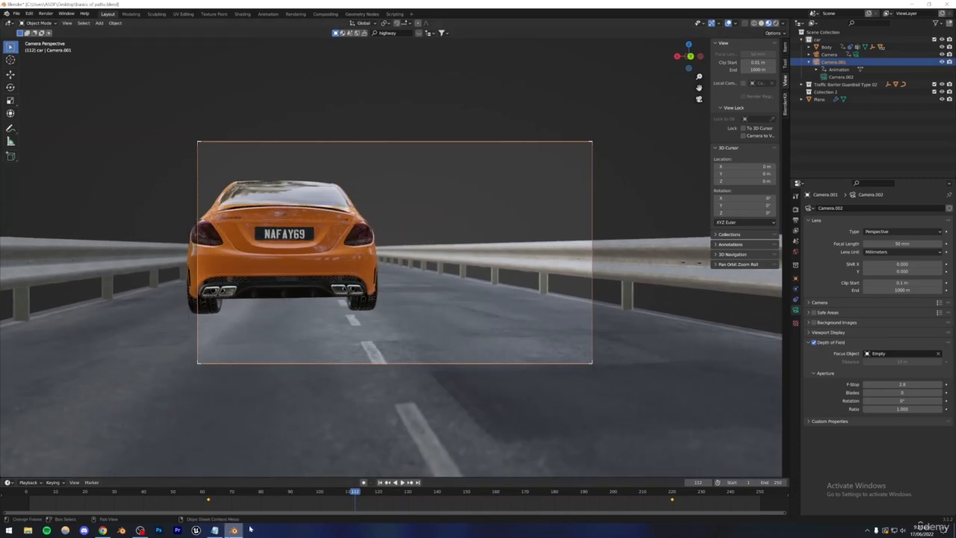
pyautogui.press('space')
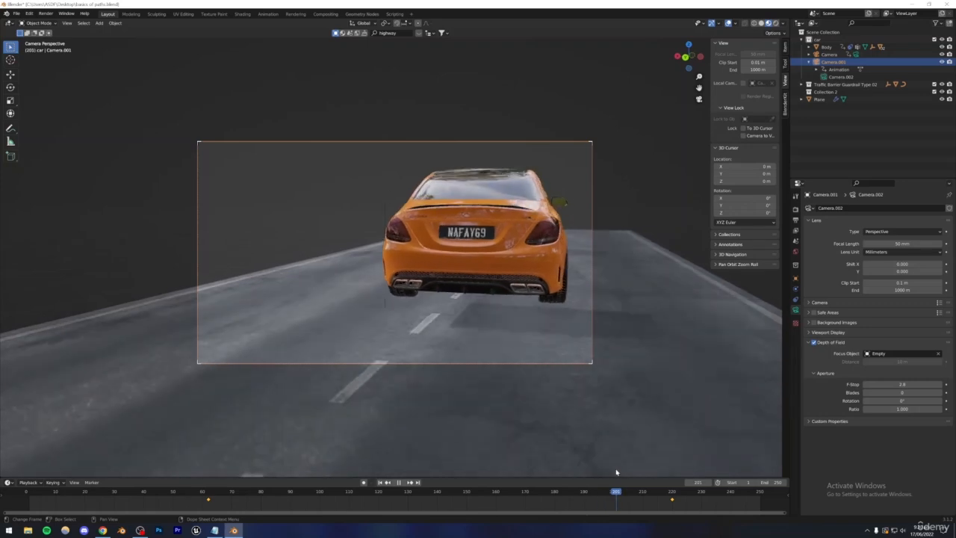
pyautogui.press('space')
pyautogui.moveTo(615, 493); pyautogui.dragTo(201, 493)
pyautogui.hotkey('ctrl', 's')
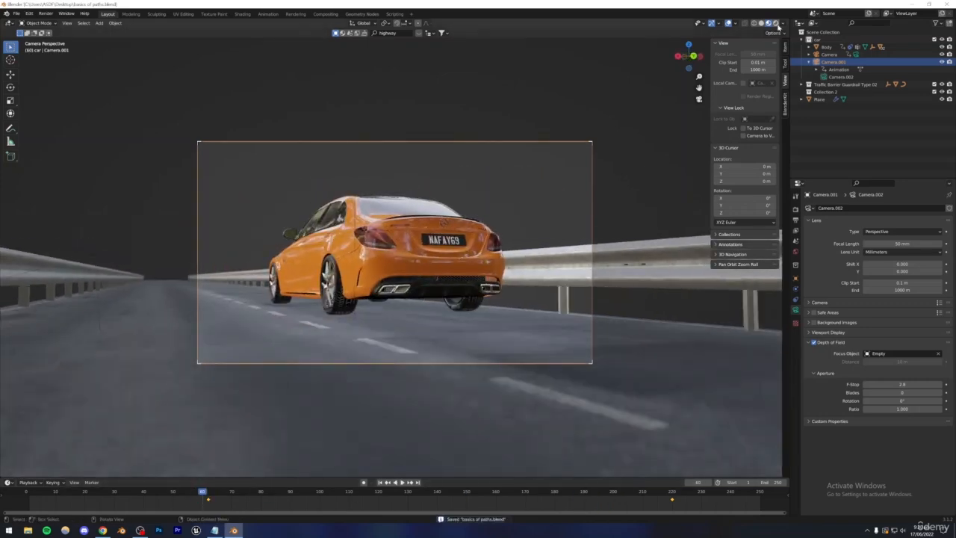
# Step: Switch the viewport to Rendered shading, play the shot from frame 60 to frame 222, and save the file
pyautogui.press('z')
pyautogui.press('8')
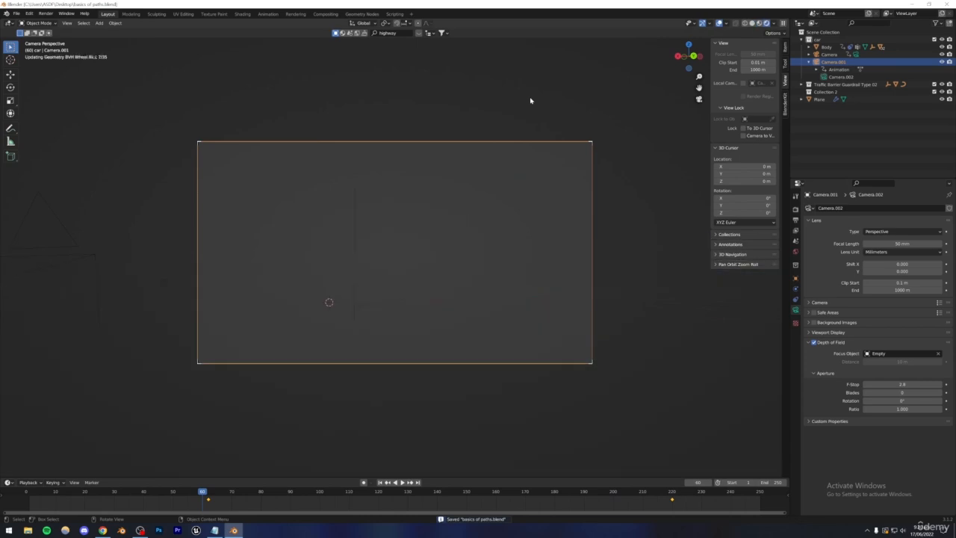
pyautogui.press('space')
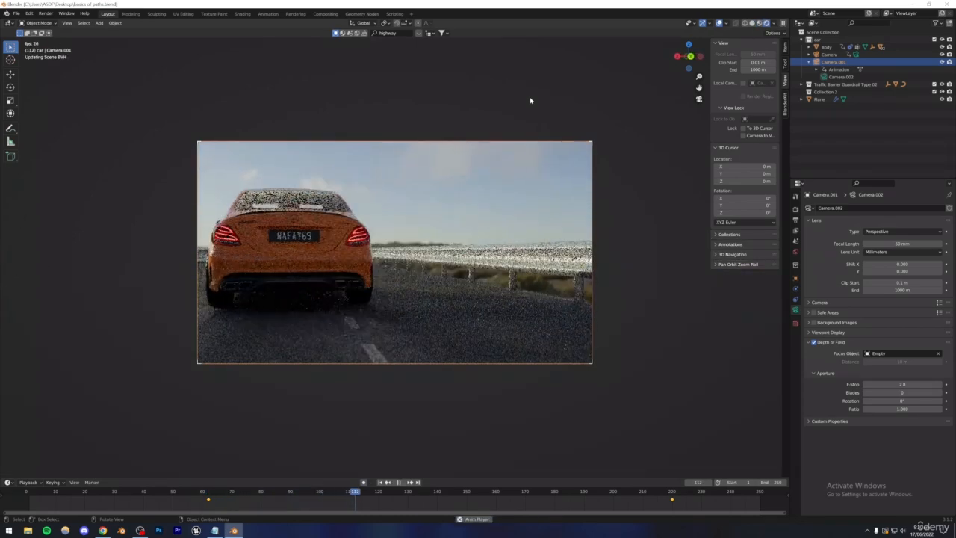
pyautogui.press('space')
pyautogui.press('space')
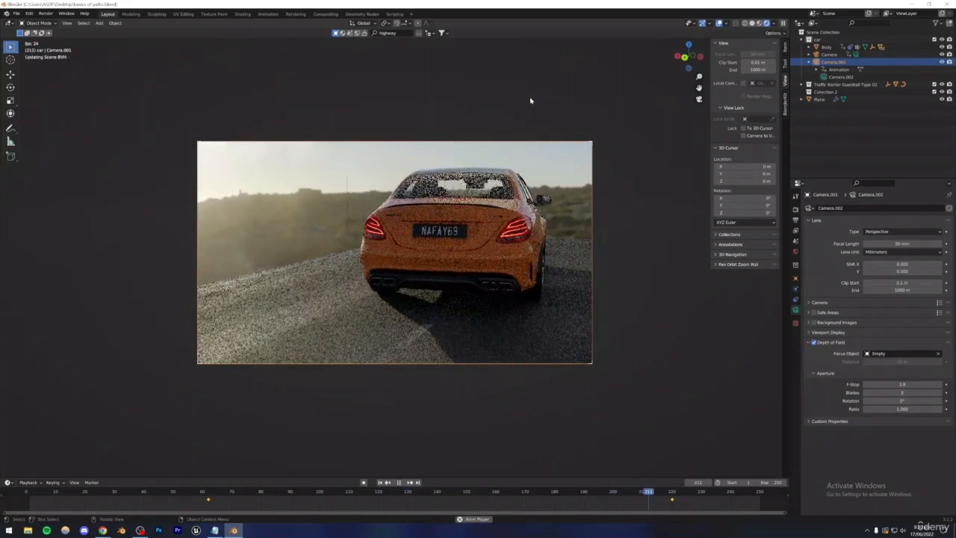
pyautogui.press('space')
pyautogui.hotkey('ctrl', 's')
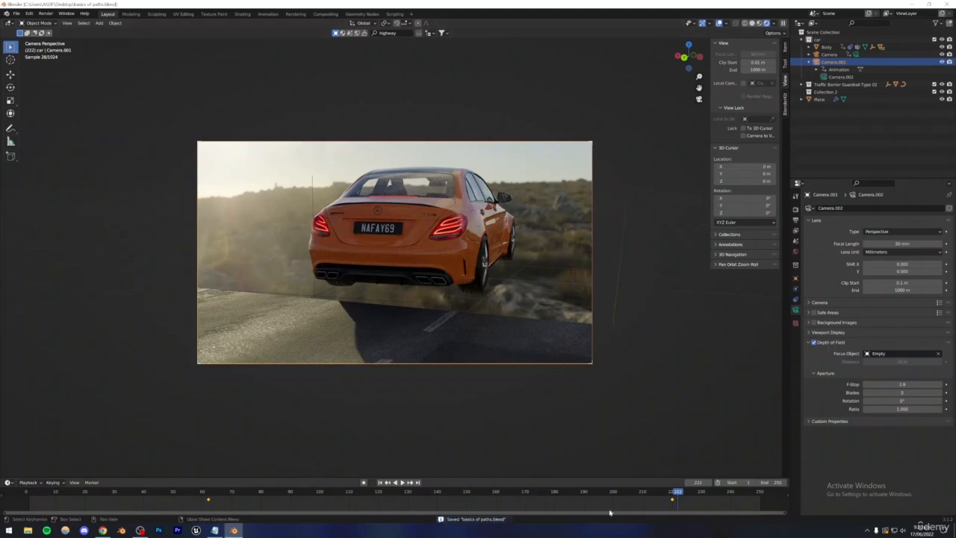
# Step: Move the animation back to frame 154 and return the viewport to Solid shading
pyautogui.moveTo(624, 494); pyautogui.dragTo(478, 493)
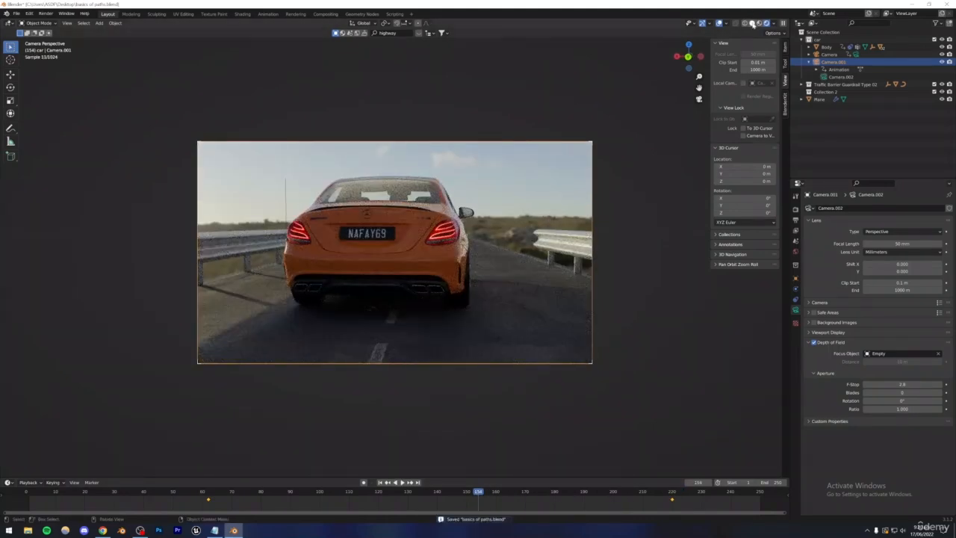
pyautogui.click(752, 23)
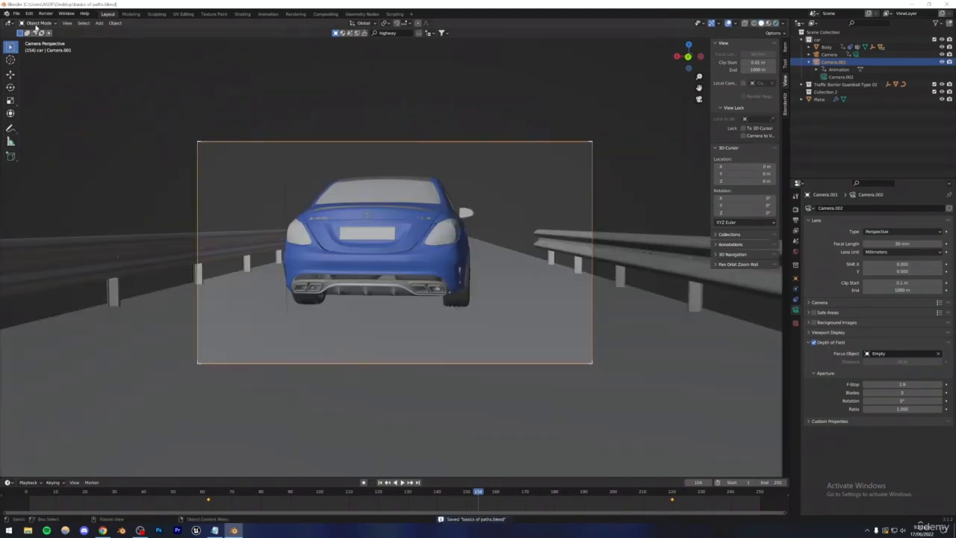
# Step: Save a copy of the file into the backups folder under F:\Blender Work
pyautogui.click(16, 13)
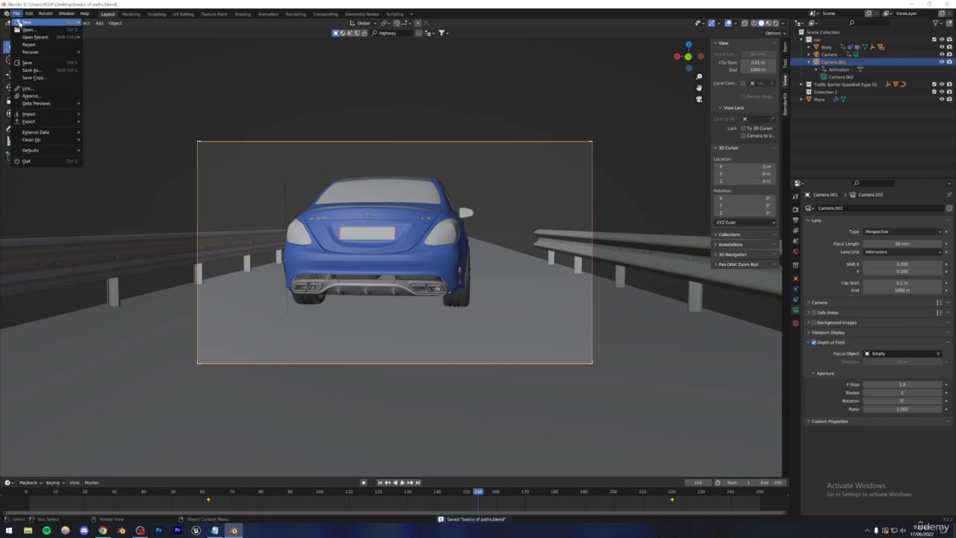
pyautogui.click(34, 78)
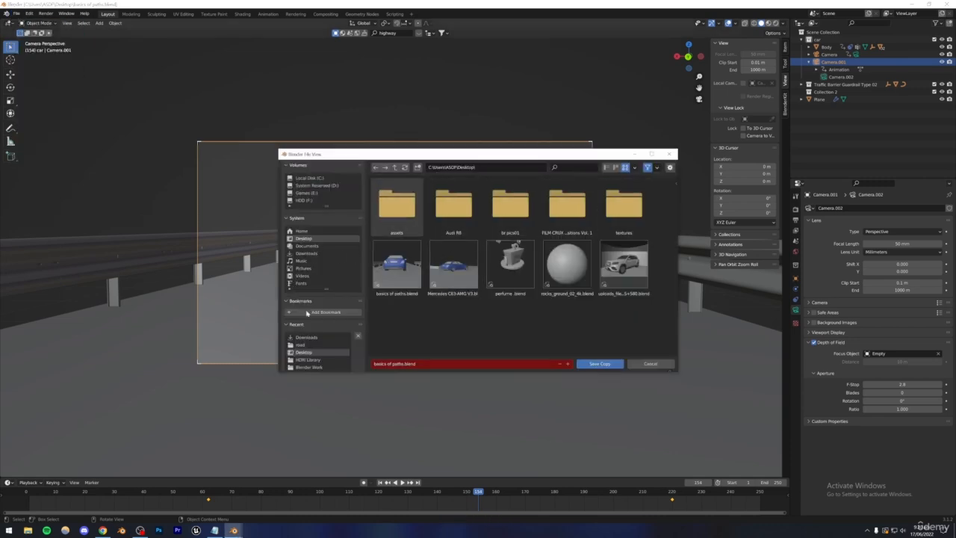
pyautogui.scroll(-1, 306, 366)
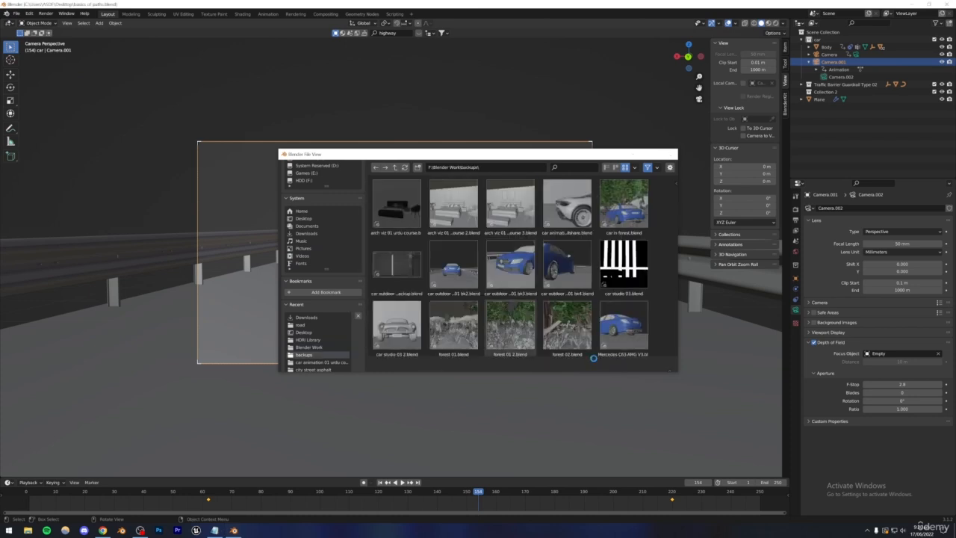
pyautogui.click(599, 363)
# Step: Leave the camera view, zoom in on the car on the road, and save the file
pyautogui.moveTo(407, 245); pyautogui.dragTo(425, 267, button='middle')
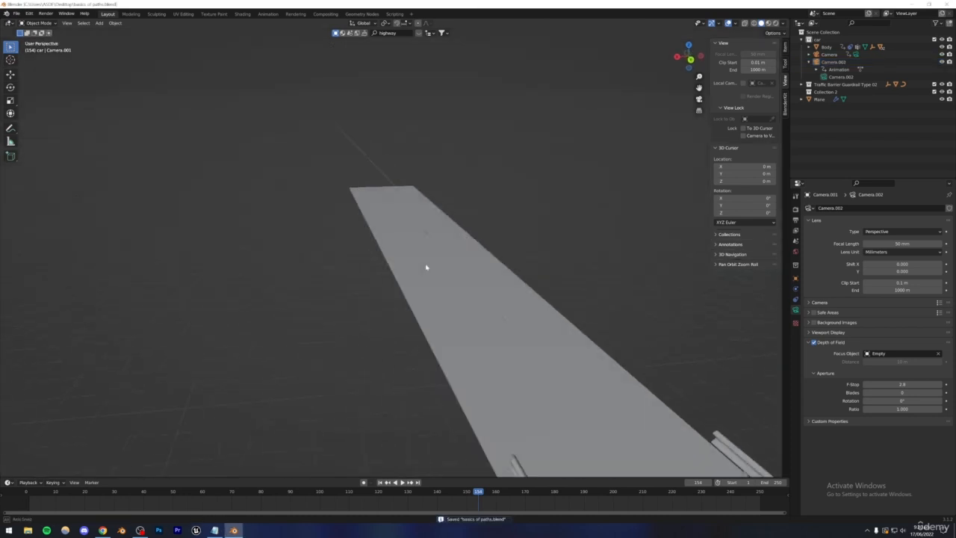
pyautogui.scroll(-5, 468, 299)
pyautogui.click(472, 323)
pyautogui.press('KP_Decimal')
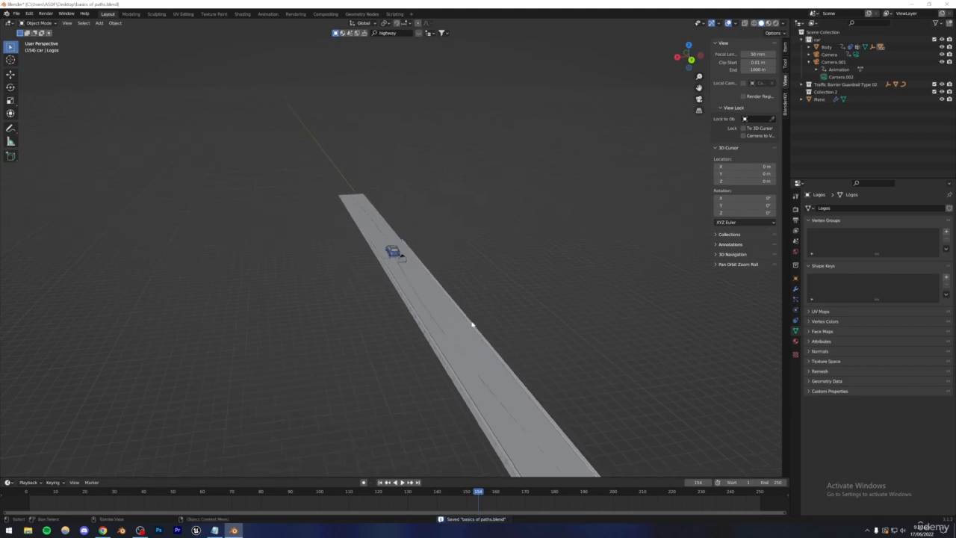
pyautogui.scroll(9, 404, 261)
pyautogui.moveTo(518, 175); pyautogui.dragTo(389, 275, button='middle')
pyautogui.hotkey('ctrl', 's')
# Step: Rewind the animation to frame 0 and select the car's Body at the start of the road
pyautogui.scroll(-10, 389, 275)
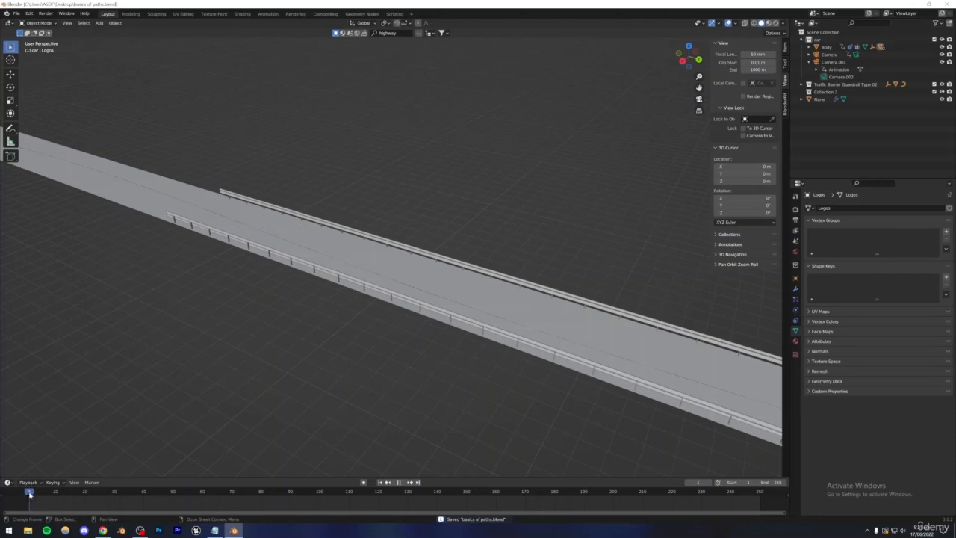
pyautogui.keyDown('shift'); pyautogui.moveTo(592, 360); pyautogui.dragTo(104, 247, button='middle'); pyautogui.keyUp('shift')
pyautogui.keyDown('shift'); pyautogui.moveTo(522, 437); pyautogui.dragTo(289, 284, button='middle'); pyautogui.keyUp('shift')
pyautogui.click(265, 227)
pyautogui.scroll(-5, 265, 227)
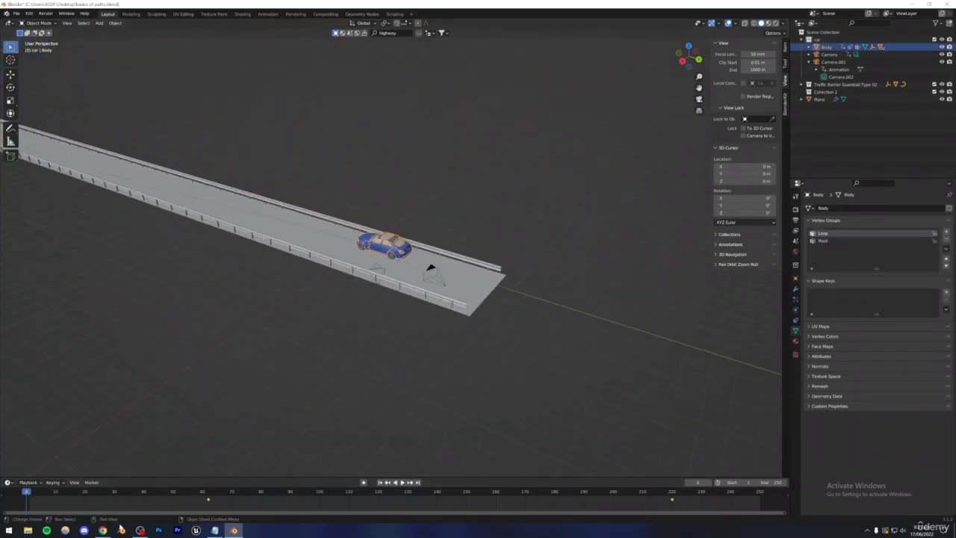
# Step: Switch to the browser, pause the reference video at the headlight close-up, and return to Blender
pyautogui.click(103, 530)
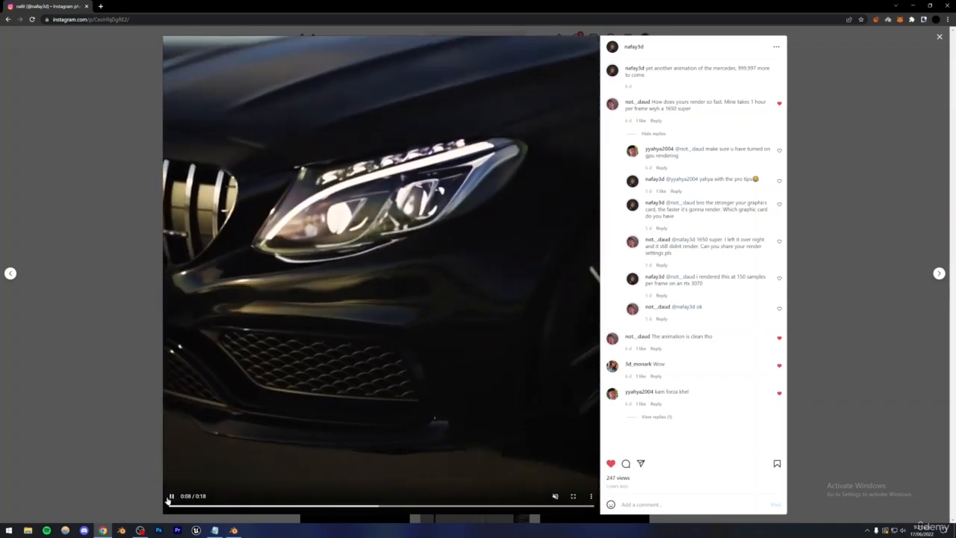
pyautogui.click(170, 497)
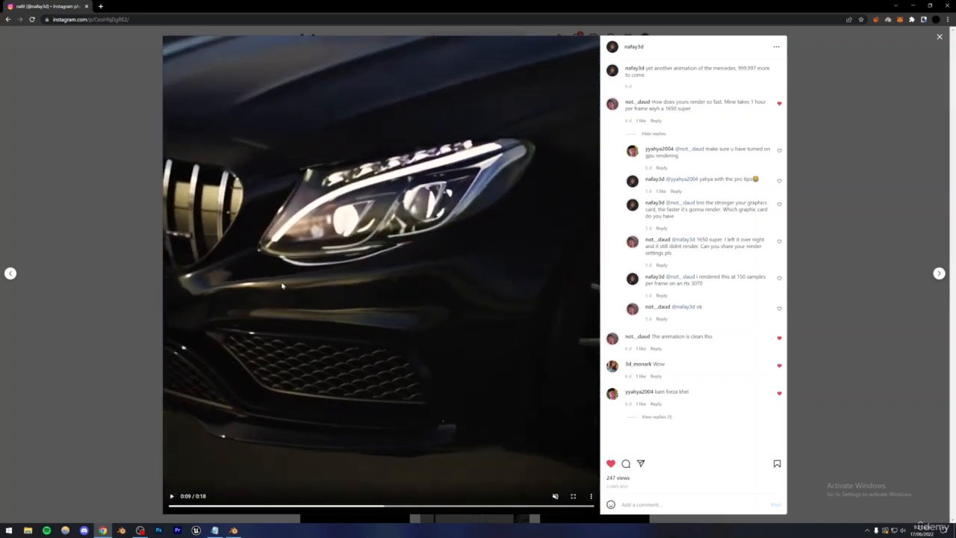
pyautogui.click(233, 531)
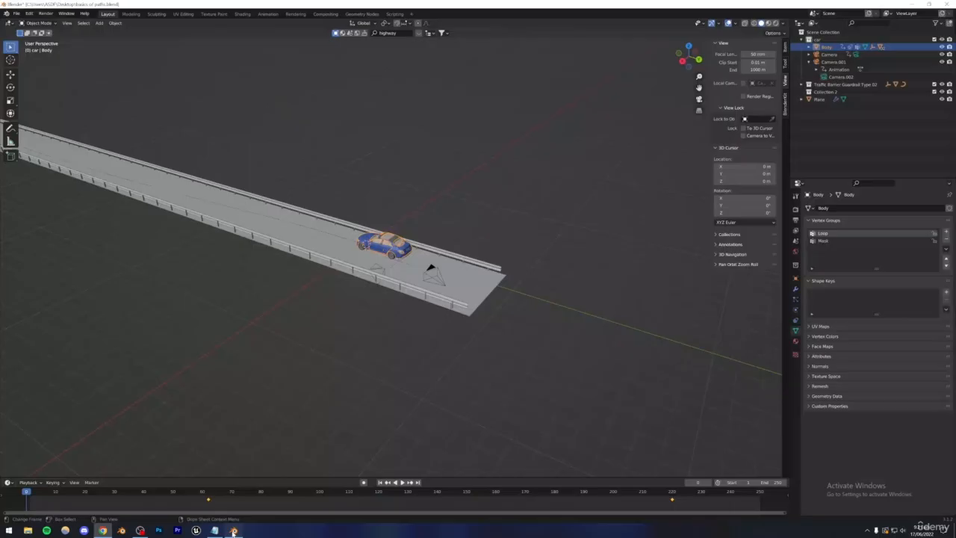
# Step: Parent the first Camera to the car's Body with Object (Keep Transform)
pyautogui.moveTo(376, 331); pyautogui.dragTo(313, 317, button='middle')
pyautogui.scroll(3, 386, 271)
pyautogui.click(334, 361)
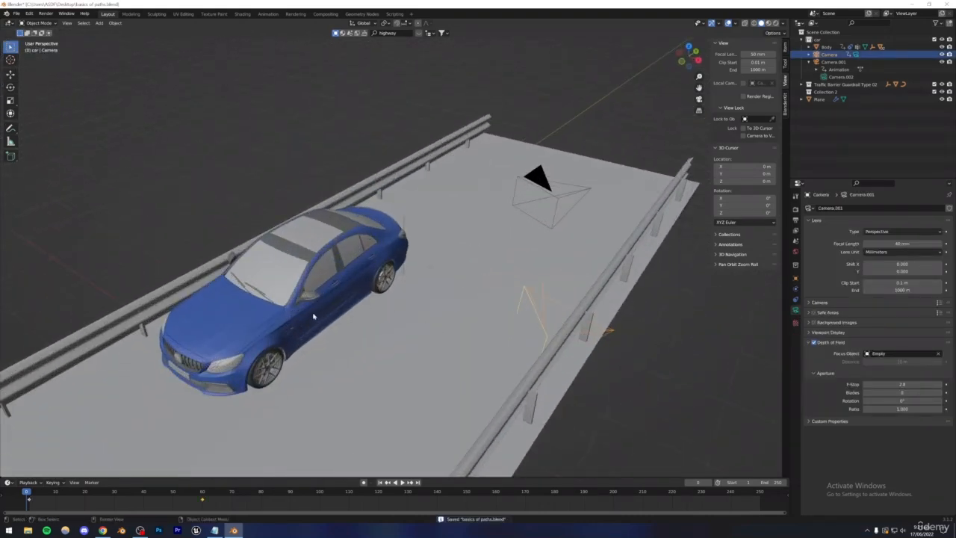
pyautogui.click(270, 342)
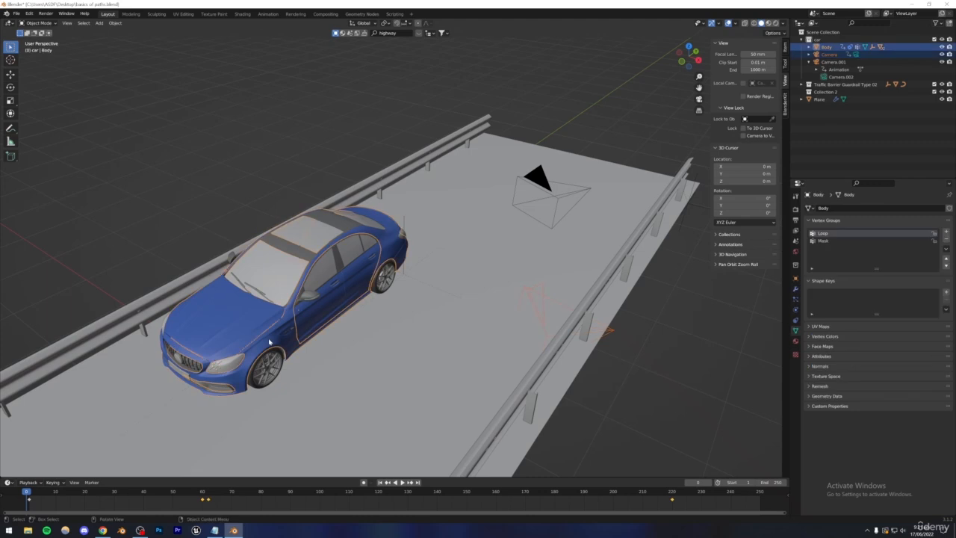
pyautogui.hotkey('ctrl', 'p')
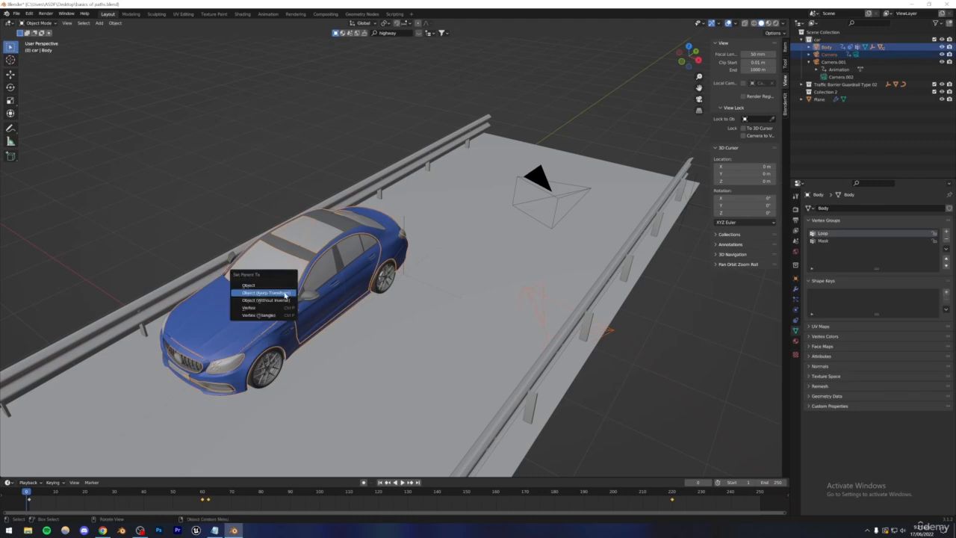
pyautogui.click(285, 294)
# Step: Check that the Camera follows the car by scrubbing to frame 68, and save the file
pyautogui.scroll(-3, 348, 322)
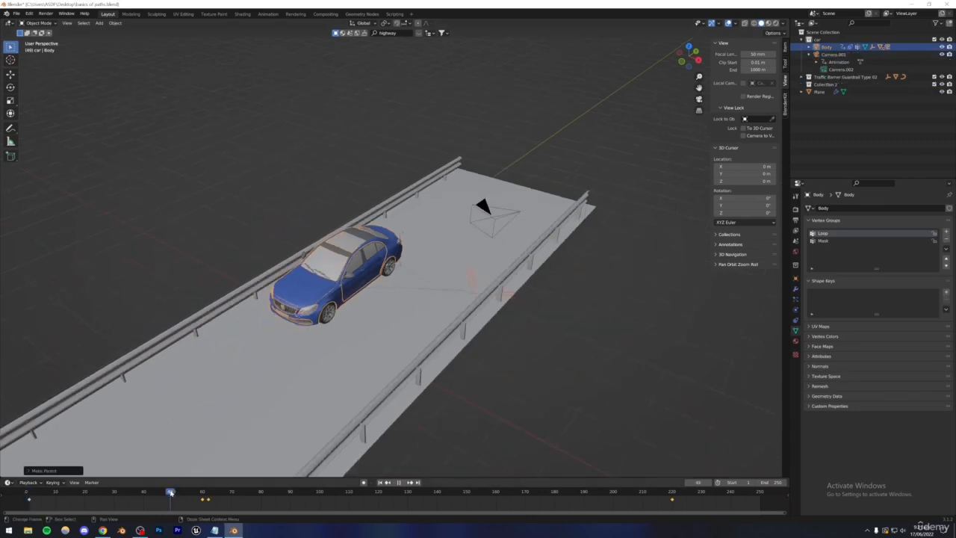
pyautogui.moveTo(171, 493); pyautogui.dragTo(225, 493)
pyautogui.hotkey('ctrl', 's')
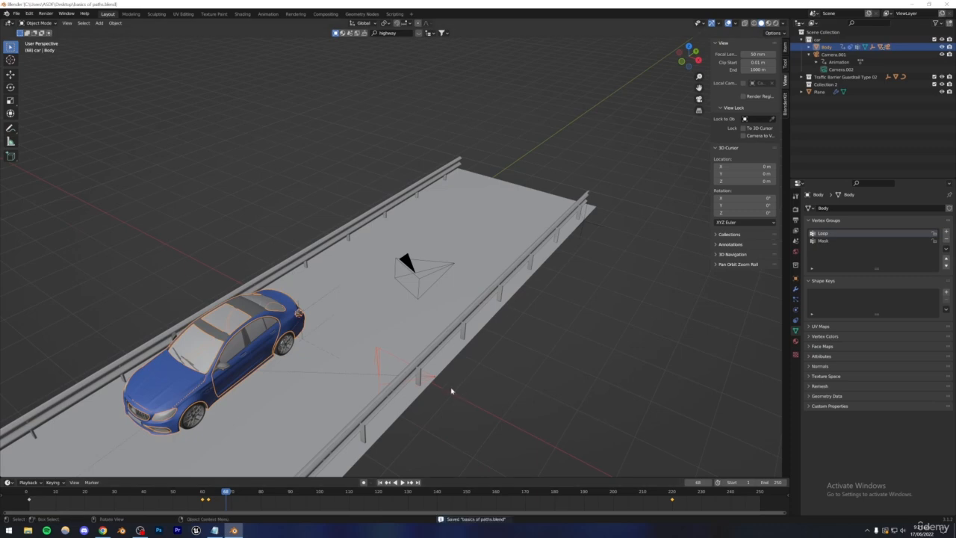
# Step: Try to move the first Camera by hand to a new position beside the car
pyautogui.click(432, 380)
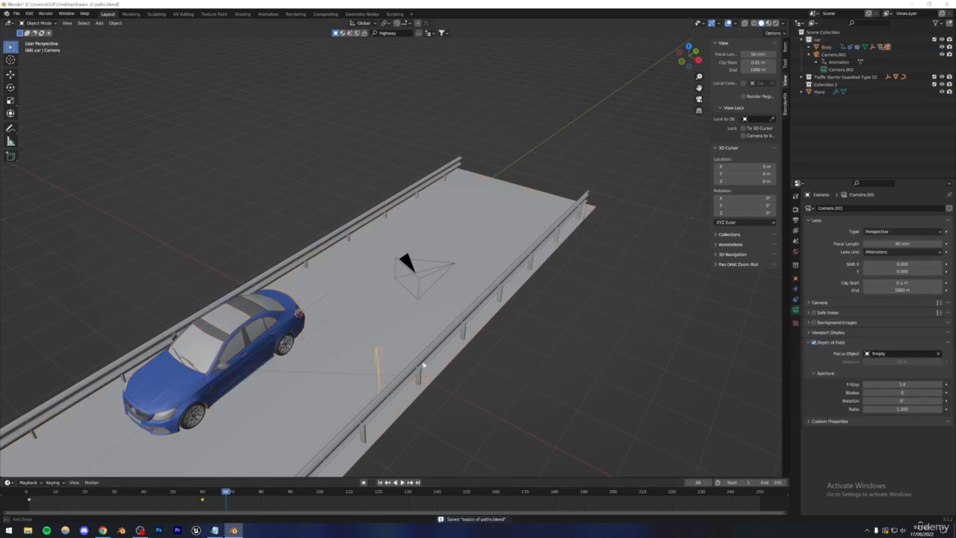
pyautogui.moveTo(423, 365); pyautogui.dragTo(329, 305, button='middle')
pyautogui.press('g')
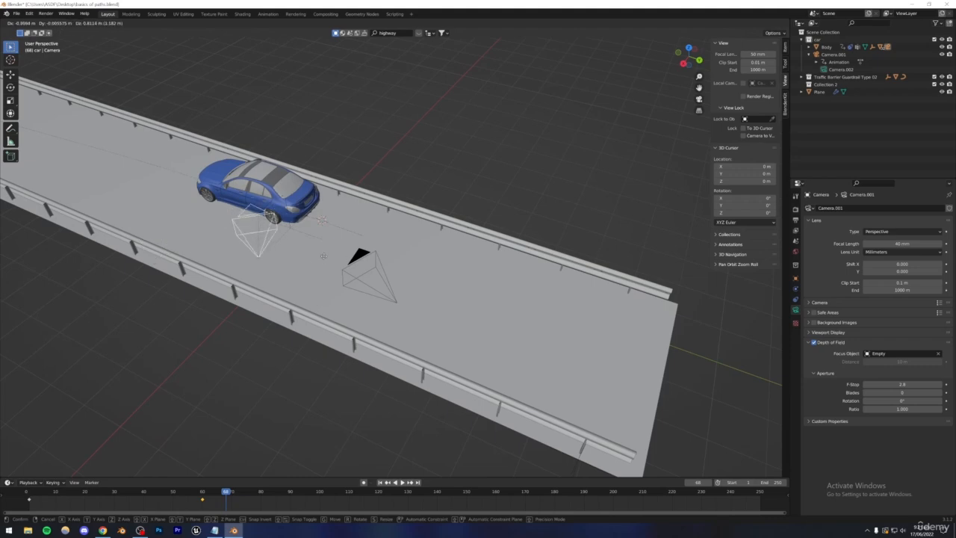
pyautogui.click(308, 239)
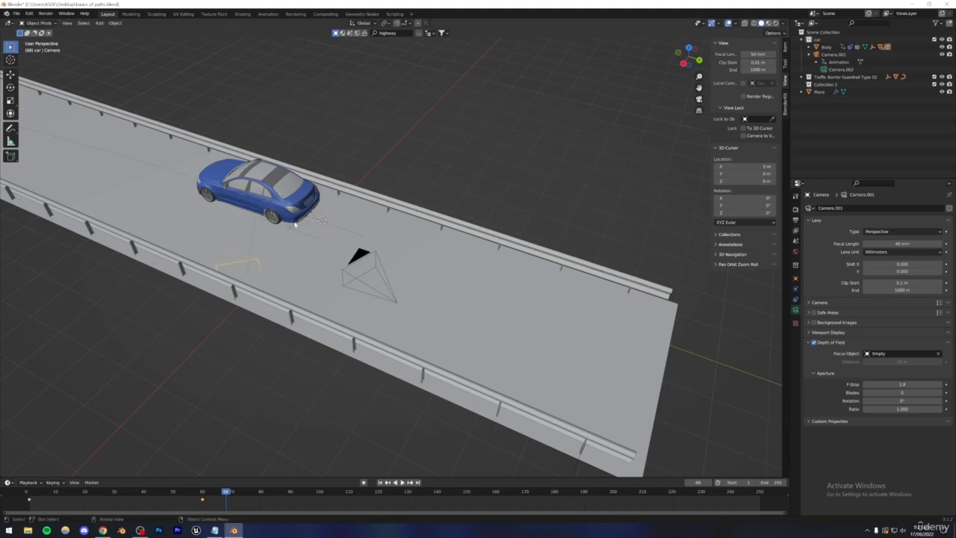
pyautogui.keyDown('shift'); pyautogui.moveTo(293, 223); pyautogui.dragTo(429, 263, button='middle'); pyautogui.keyUp('shift')
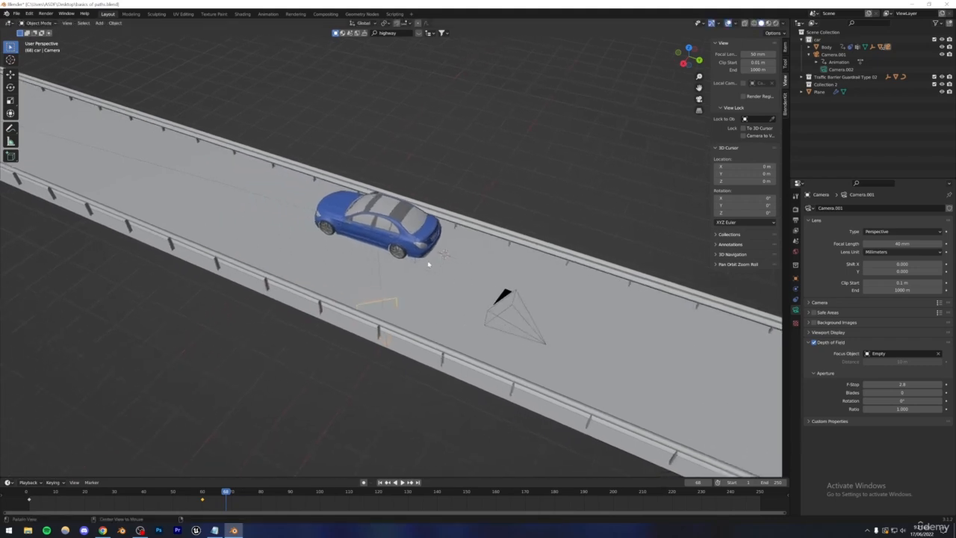
# Step: Look through the active camera, move to frame 61, and return to a free view of the car
pyautogui.click(699, 99)
pyautogui.moveTo(221, 492); pyautogui.dragTo(207, 492)
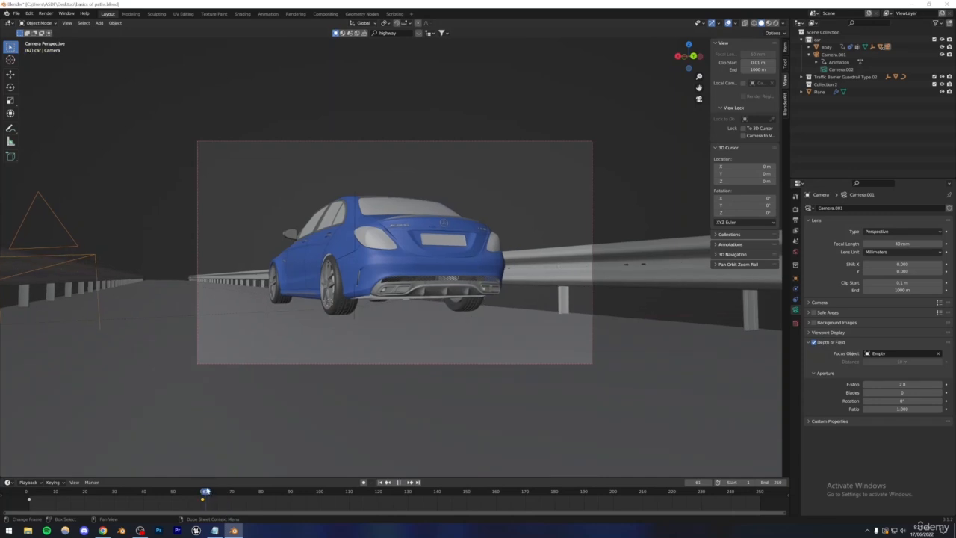
pyautogui.moveTo(424, 246); pyautogui.dragTo(374, 339, button='middle')
# Step: Find the Camera nested under Body in the scene hierarchy, make it the active camera, and look through it
pyautogui.click(814, 55)
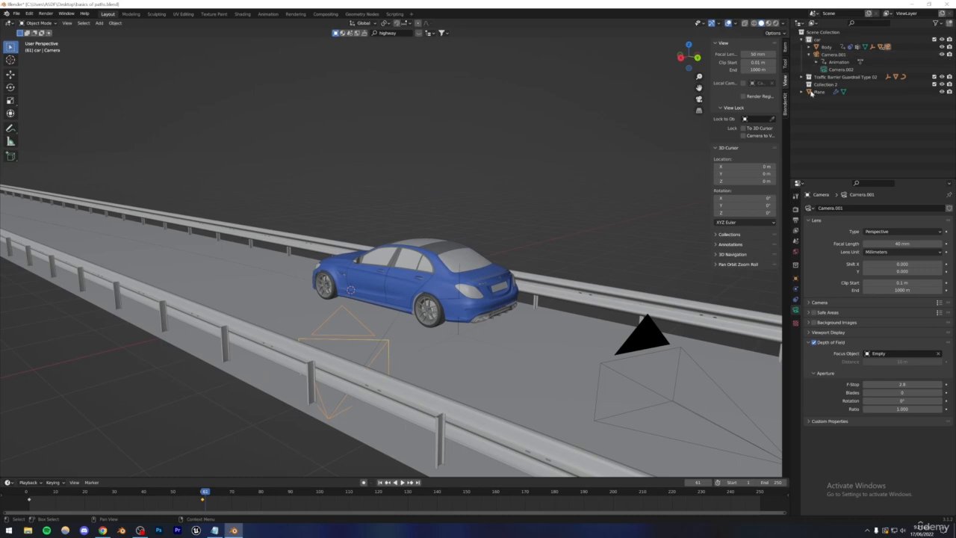
pyautogui.click(815, 46)
pyautogui.scroll(-1, 826, 121)
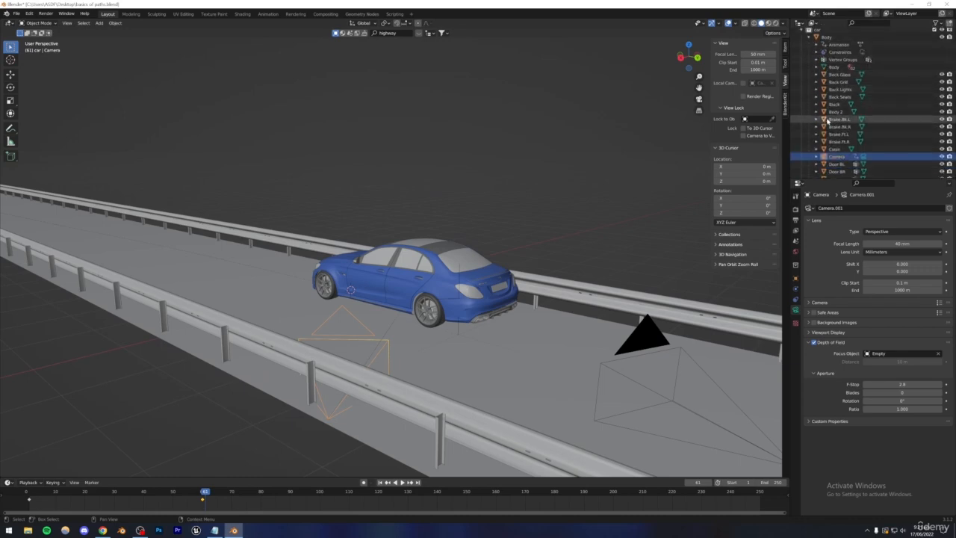
pyautogui.scroll(-1, 827, 121)
pyautogui.click(796, 149)
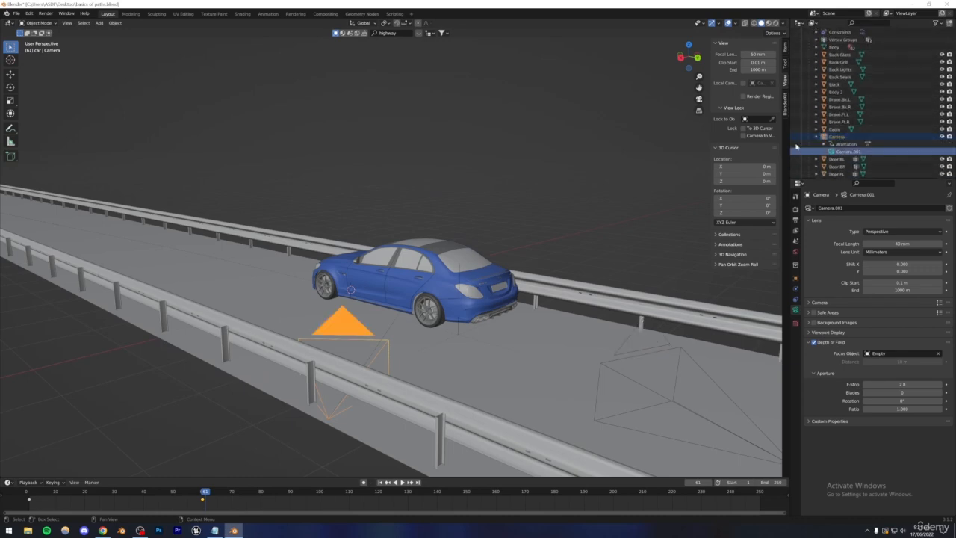
pyautogui.click(699, 99)
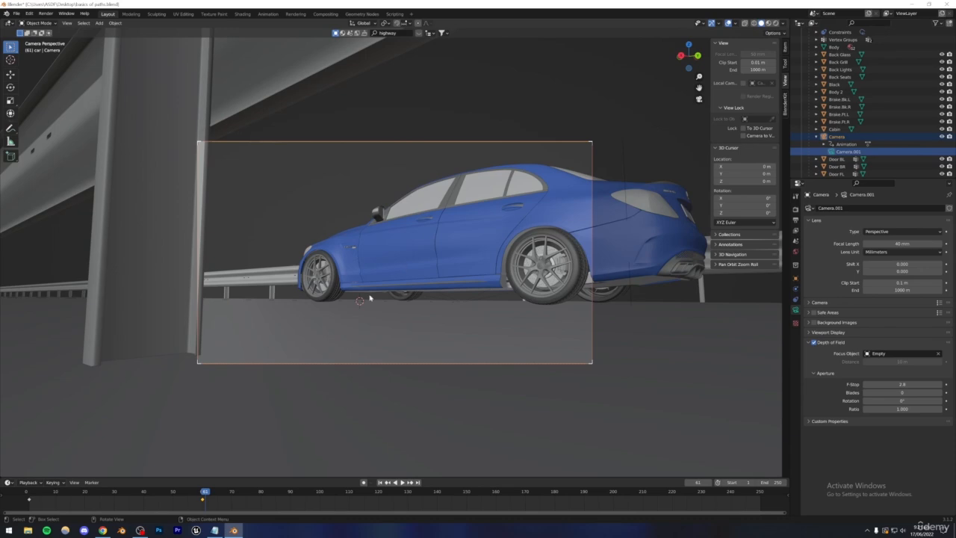
# Step: Lock the Camera to the view, frame a raised close-up of the headlight and front wheel, and keyframe it at frame 61
pyautogui.moveTo(368, 297); pyautogui.dragTo(419, 245, button='middle')
pyautogui.scroll(1, 419, 245)
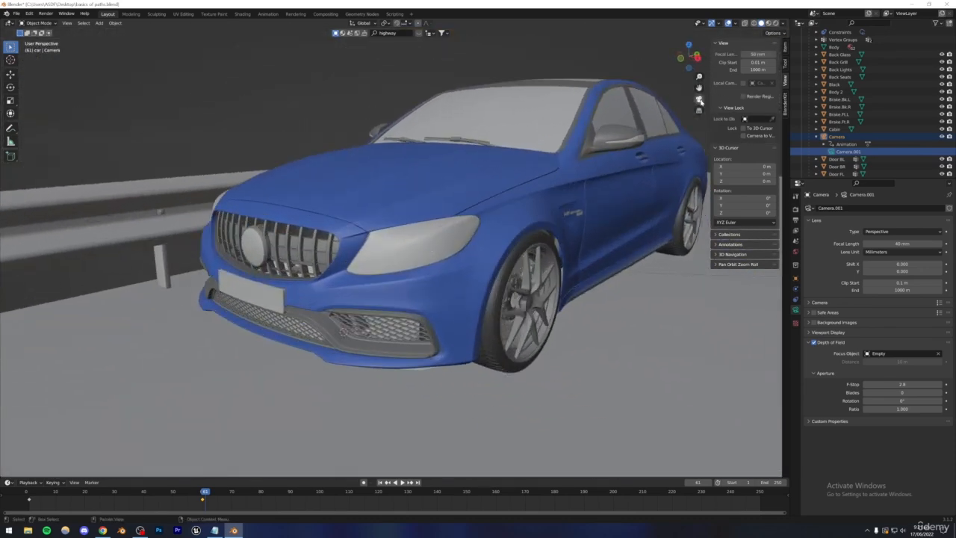
pyautogui.click(699, 100)
pyautogui.moveTo(391, 194); pyautogui.dragTo(455, 229, button='middle')
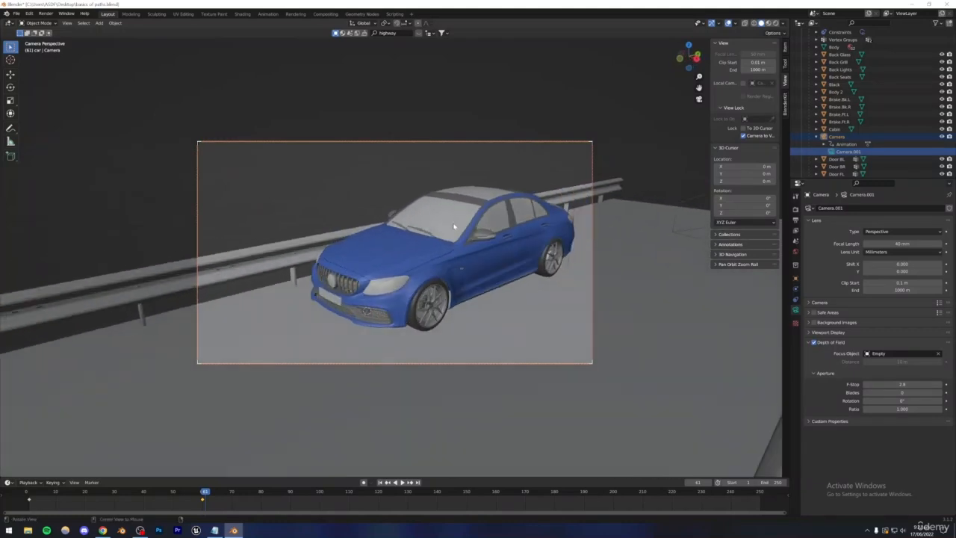
pyautogui.scroll(4, 452, 232)
pyautogui.keyDown('shift'); pyautogui.moveTo(399, 303); pyautogui.dragTo(392, 223, button='middle'); pyautogui.keyUp('shift')
pyautogui.scroll(2, 392, 217)
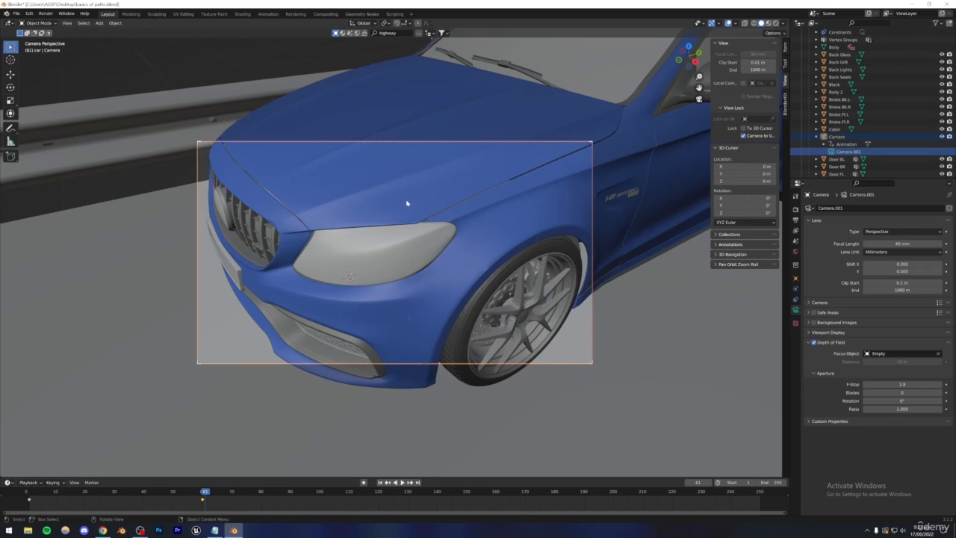
pyautogui.rightClick(407, 203)
pyautogui.press('Escape')
# Step: At frame 110, reframe the Camera to a low front three-quarter view centred on the headlight glass and keyframe it
pyautogui.moveTo(205, 493); pyautogui.dragTo(346, 438)
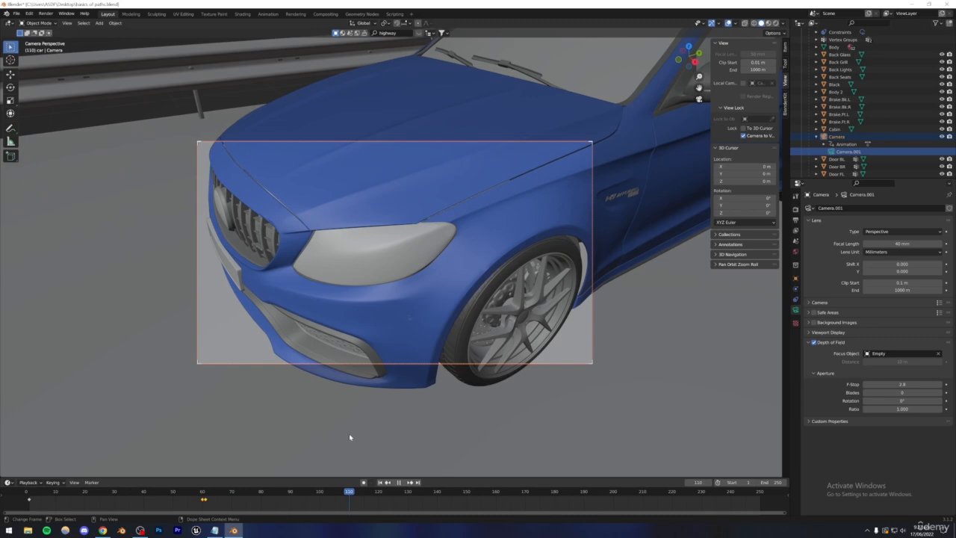
pyautogui.moveTo(352, 321); pyautogui.dragTo(361, 316, button='middle')
pyautogui.click(371, 279)
pyautogui.press('KP_Decimal')
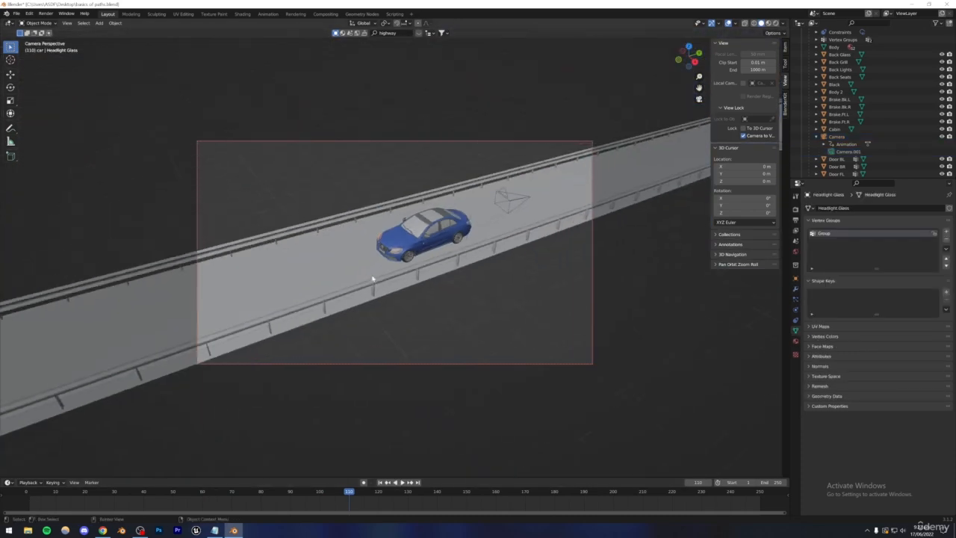
pyautogui.moveTo(403, 252); pyautogui.dragTo(442, 225, button='middle')
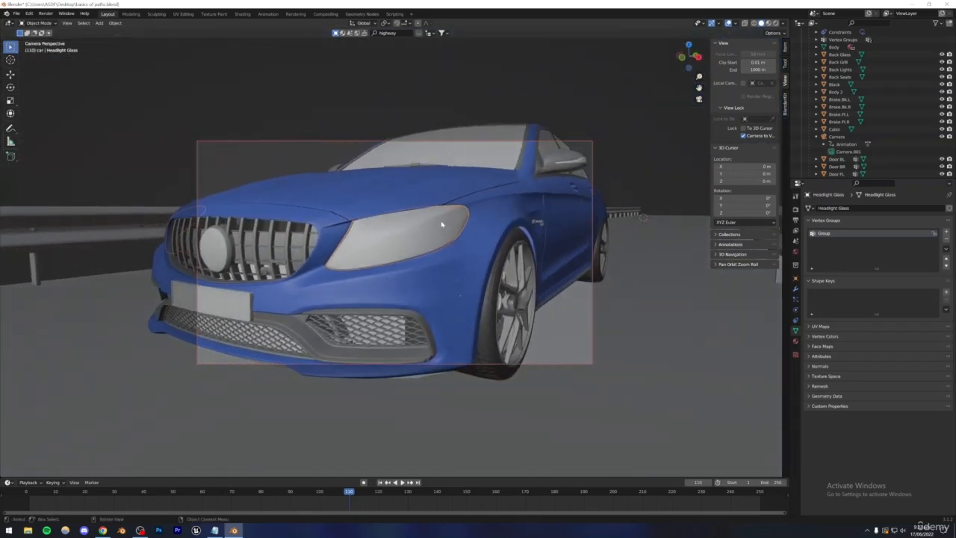
pyautogui.click(841, 152)
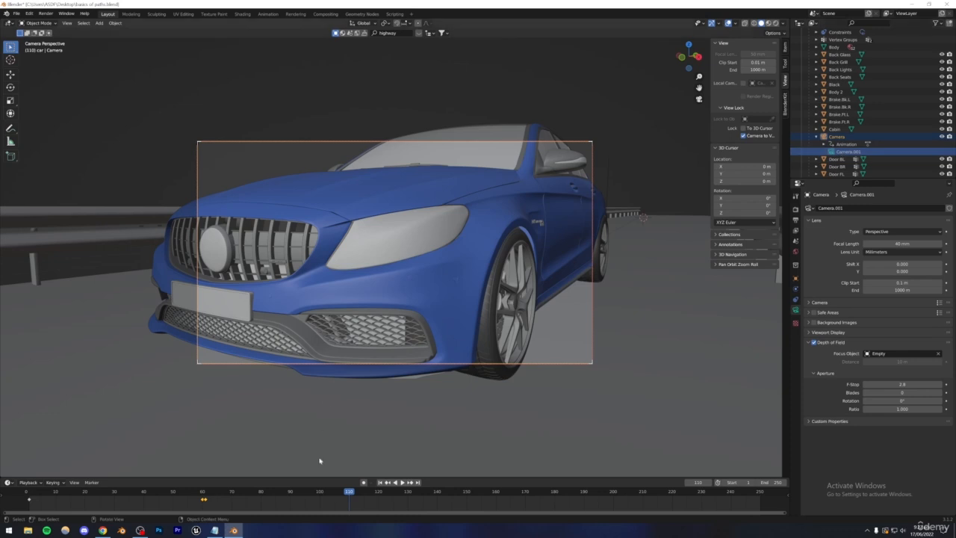
pyautogui.rightClick(383, 249)
pyautogui.click(383, 254)
# Step: Preview the headlight camera move by playing from about frame 38 and again from frame 65
pyautogui.moveTo(351, 490); pyautogui.dragTo(138, 492)
pyautogui.press('space')
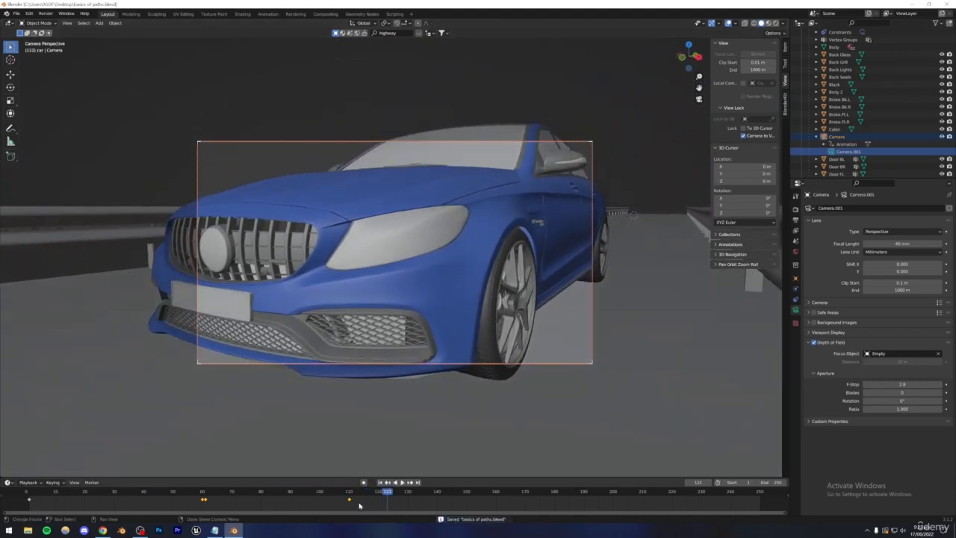
pyautogui.moveTo(355, 494); pyautogui.dragTo(217, 491)
pyautogui.press('space')
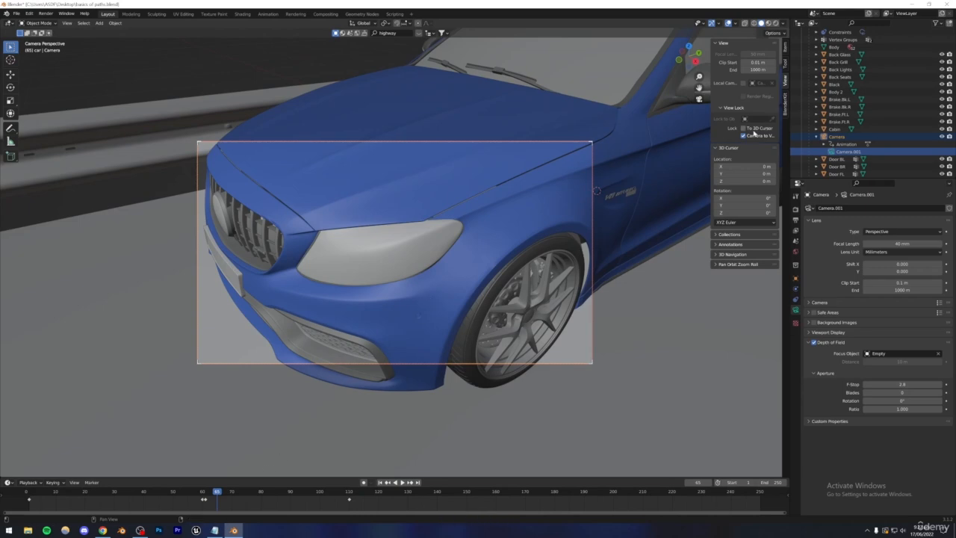
# Step: Leave the camera view and preview the car and its cameras travelling along the road from outside
pyautogui.moveTo(520, 224); pyautogui.dragTo(463, 269, button='middle')
pyautogui.scroll(-6, 437, 296)
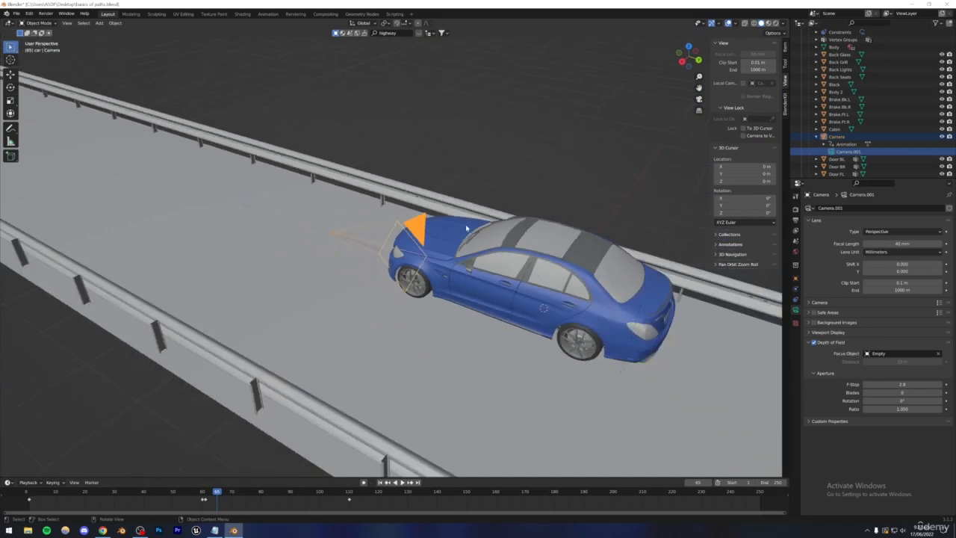
pyautogui.click(464, 319)
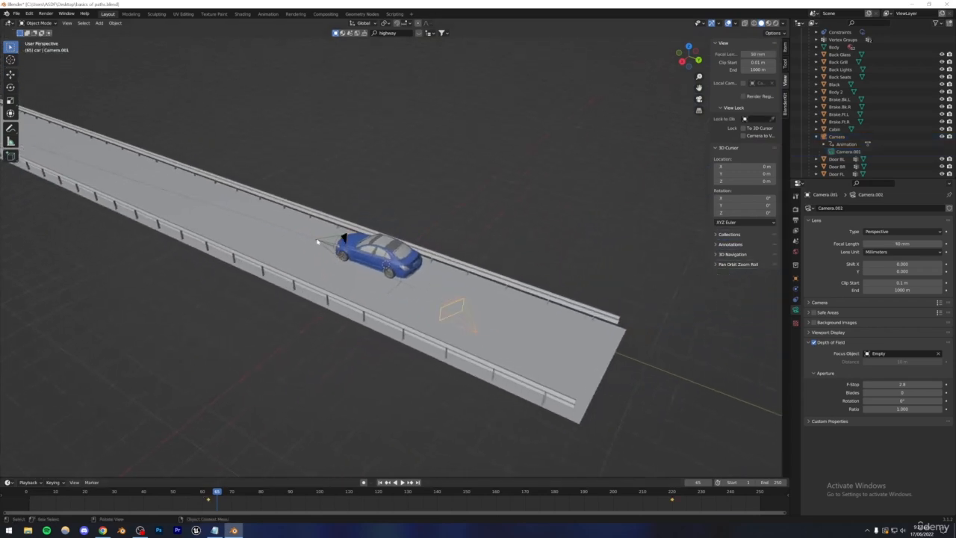
pyautogui.click(186, 492)
pyautogui.press('space')
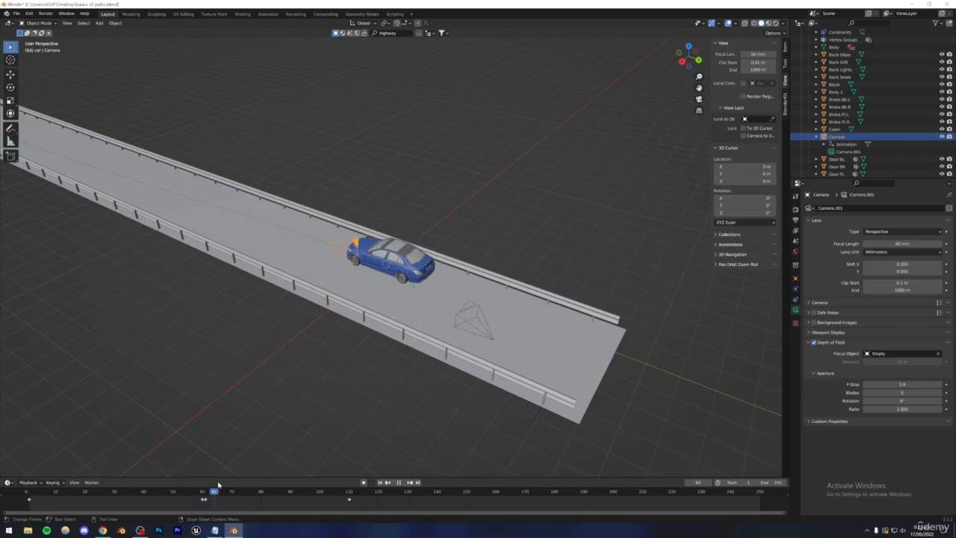
pyautogui.press('space')
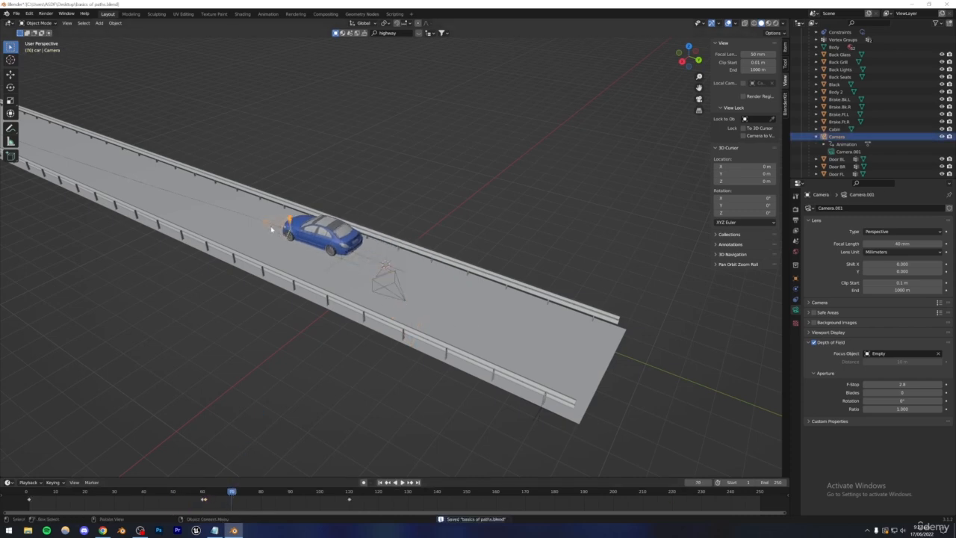
pyautogui.press('space')
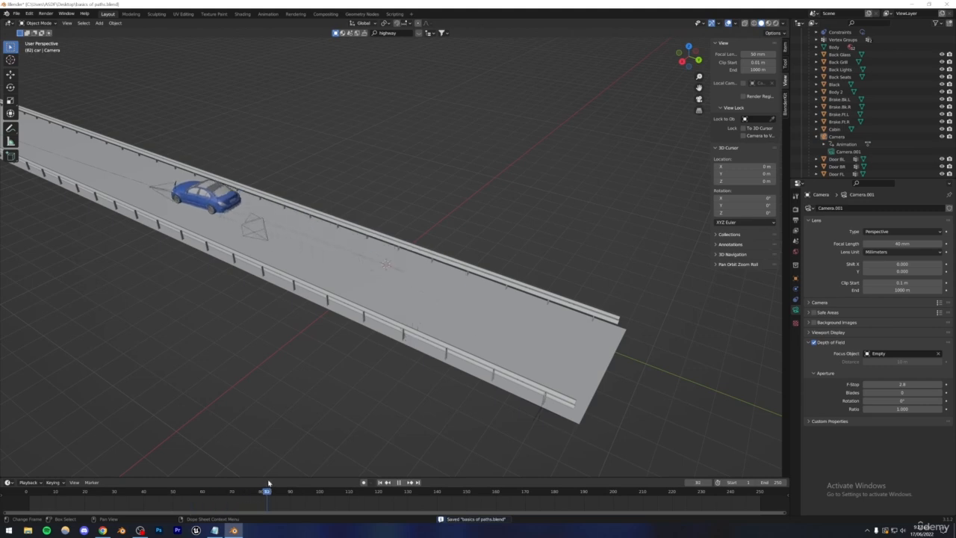
pyautogui.moveTo(320, 475); pyautogui.dragTo(273, 462)
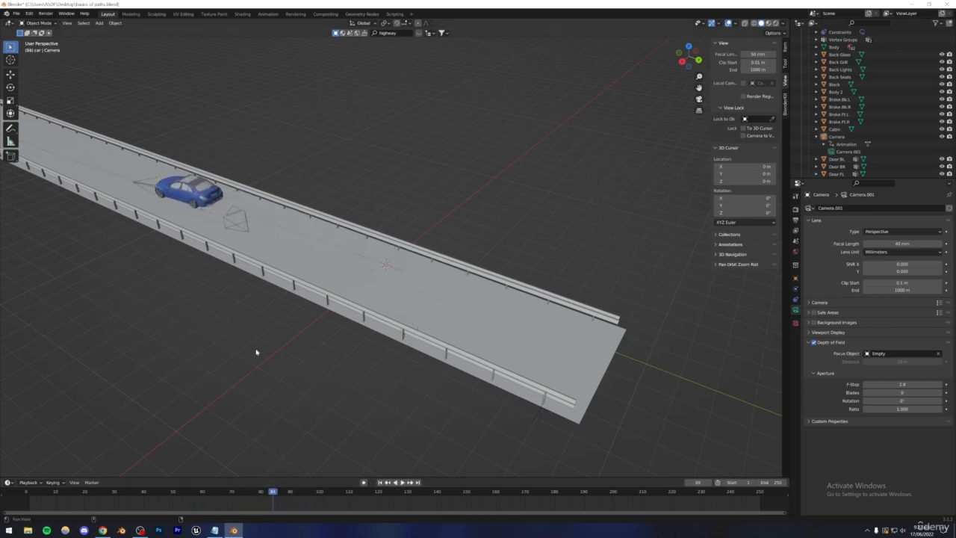
pyautogui.keyDown('shift'); pyautogui.moveTo(256, 352); pyautogui.dragTo(449, 438, button='middle'); pyautogui.keyUp('shift')
# Step: Switch to the browser and pause the Instagram reference video at the rear-wheel close-up, at 0:11
pyautogui.click(103, 531)
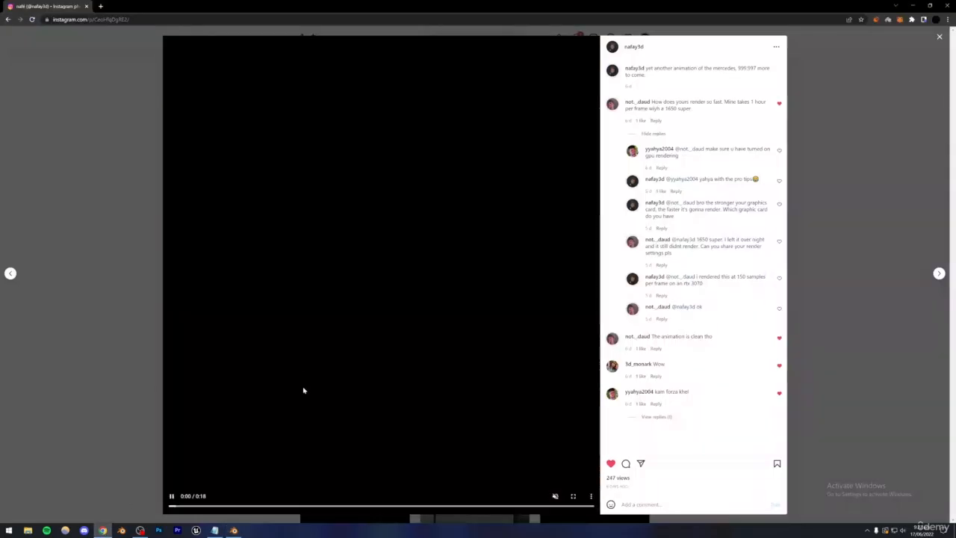
pyautogui.click(303, 506)
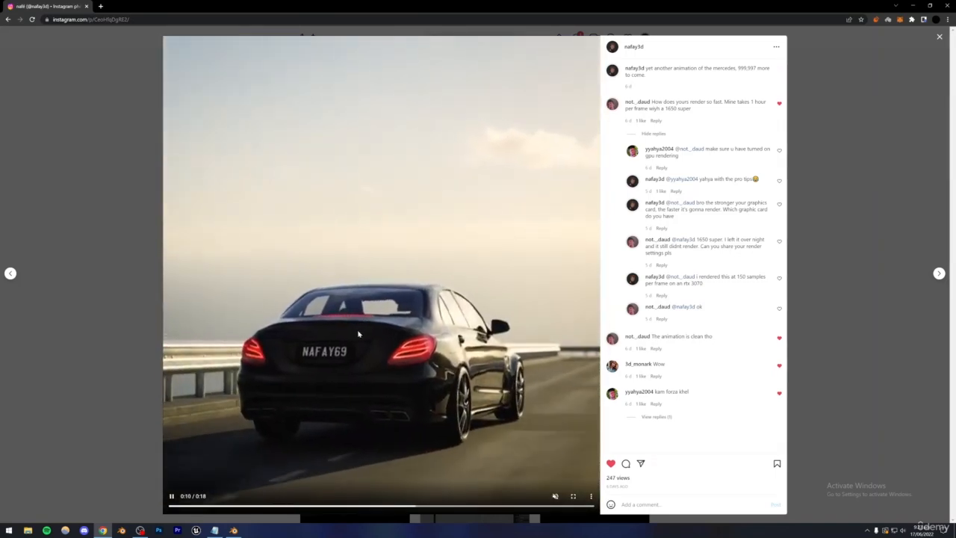
pyautogui.click(369, 505)
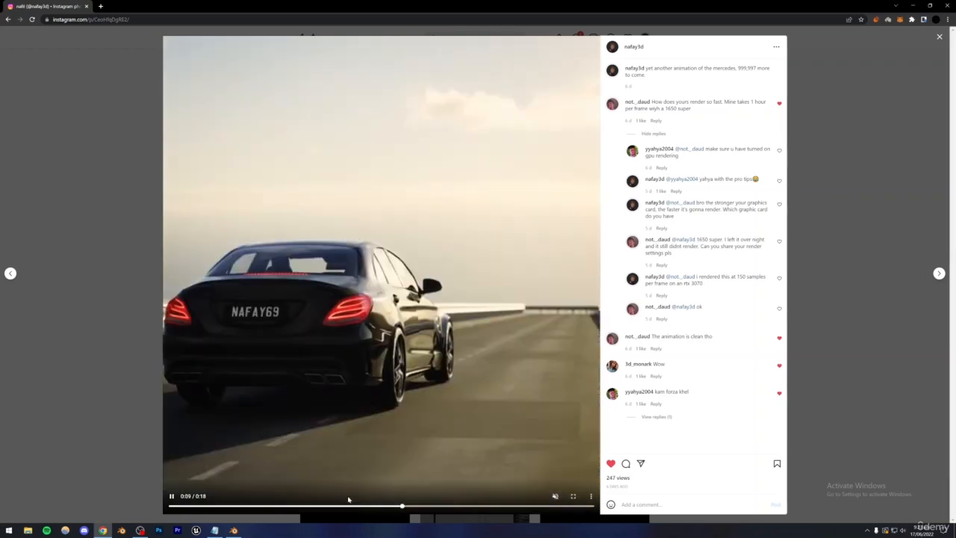
pyautogui.click(173, 497)
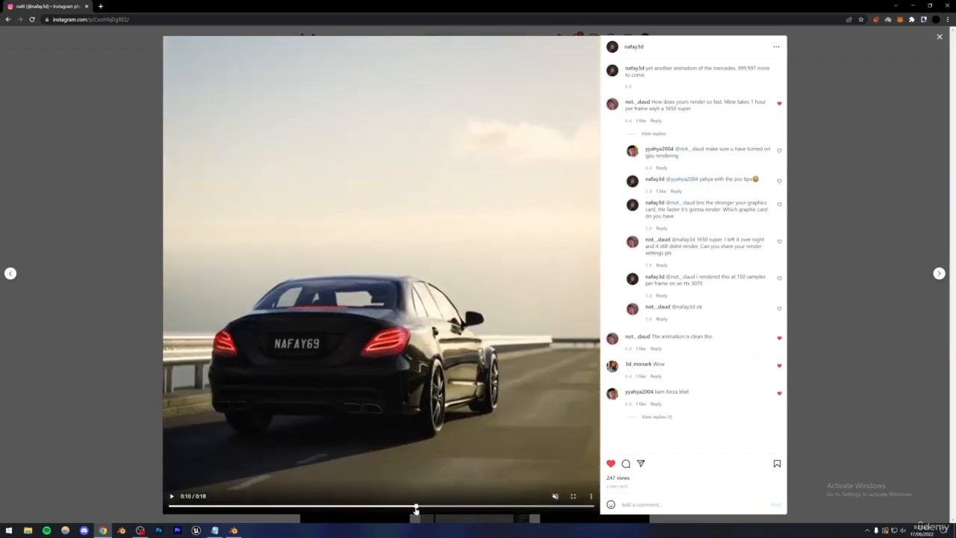
pyautogui.moveTo(432, 508); pyautogui.dragTo(433, 508)
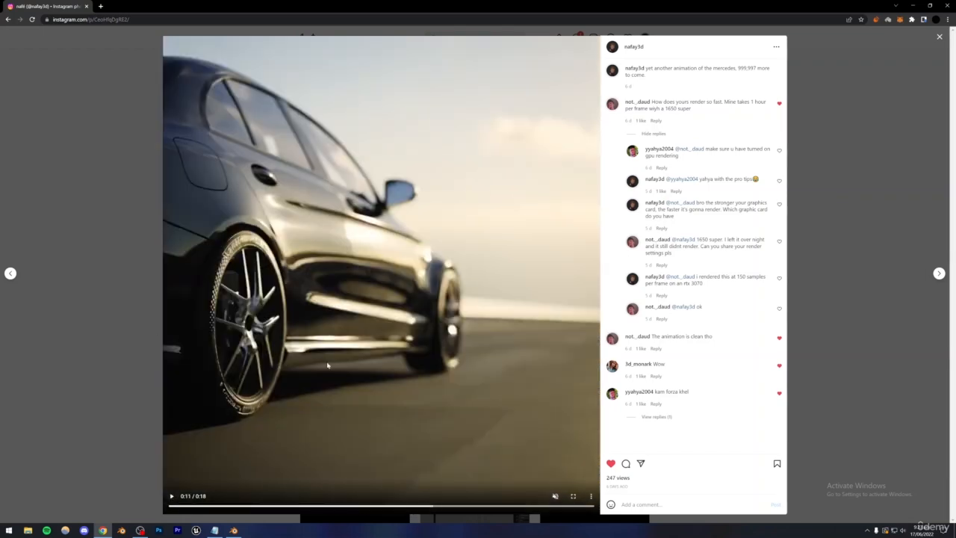
# Step: Switch back to Blender and, at frame 111, lock the Camera to the view and swing it low behind the car
pyautogui.click(233, 530)
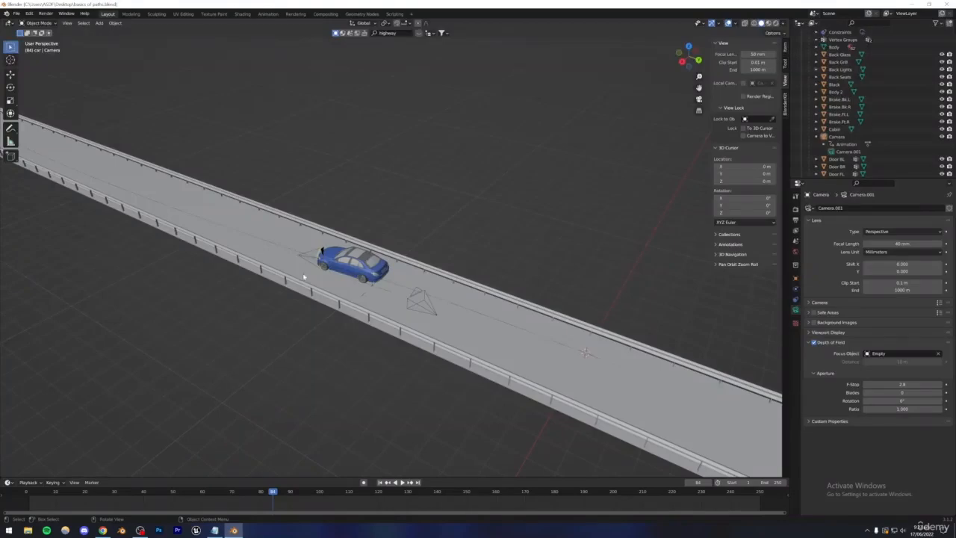
pyautogui.click(699, 98)
pyautogui.moveTo(275, 493); pyautogui.dragTo(349, 478)
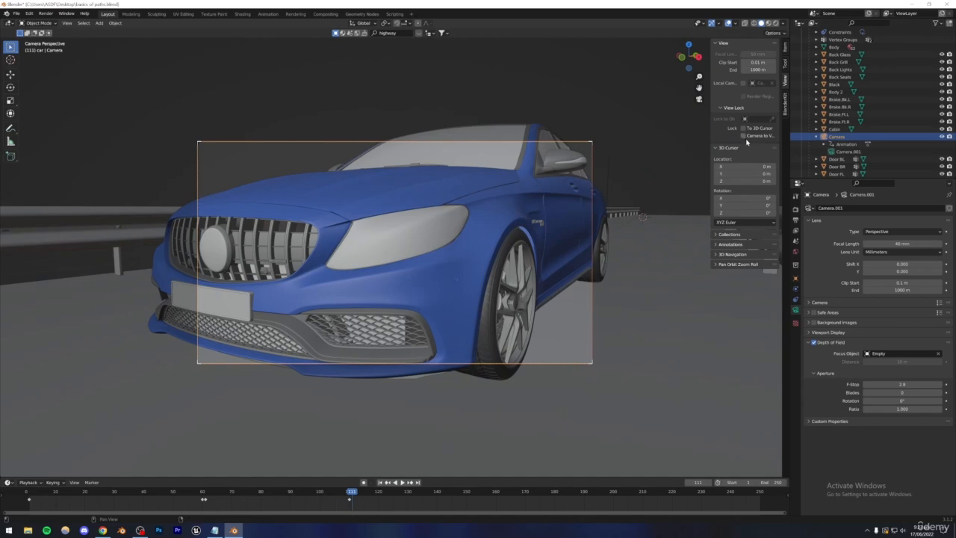
pyautogui.moveTo(564, 198); pyautogui.dragTo(407, 238, button='middle')
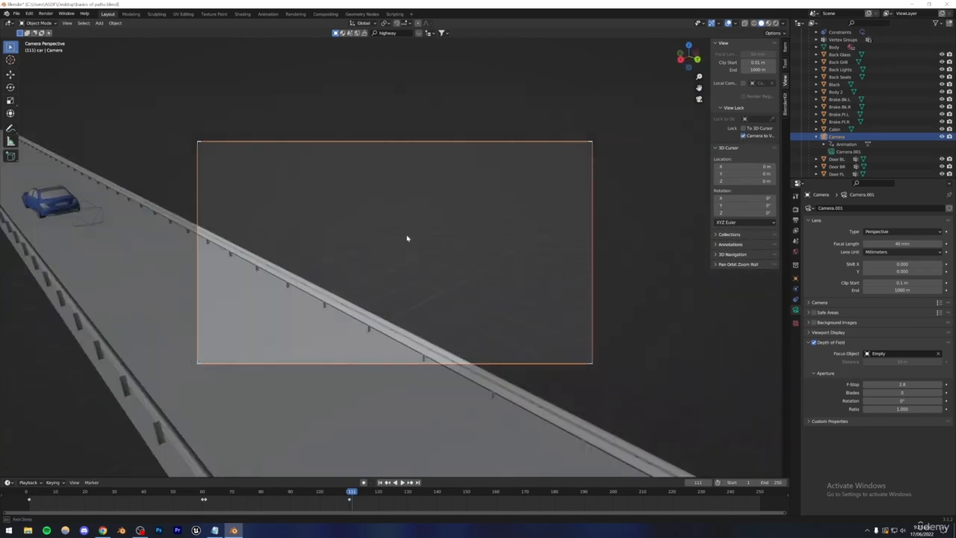
pyautogui.click(58, 204)
pyautogui.press('KP_Decimal')
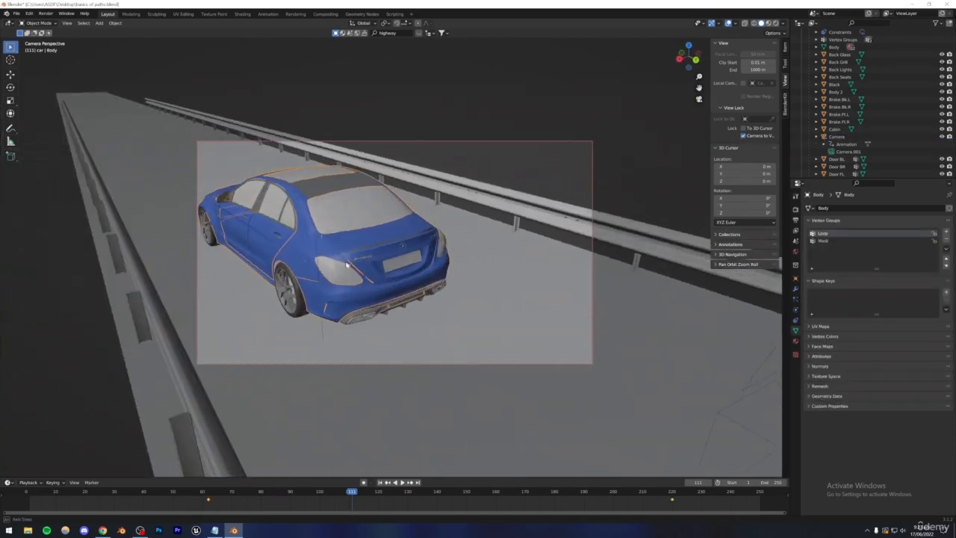
pyautogui.moveTo(347, 265); pyautogui.dragTo(433, 84, button='middle')
pyautogui.scroll(4, 318, 303)
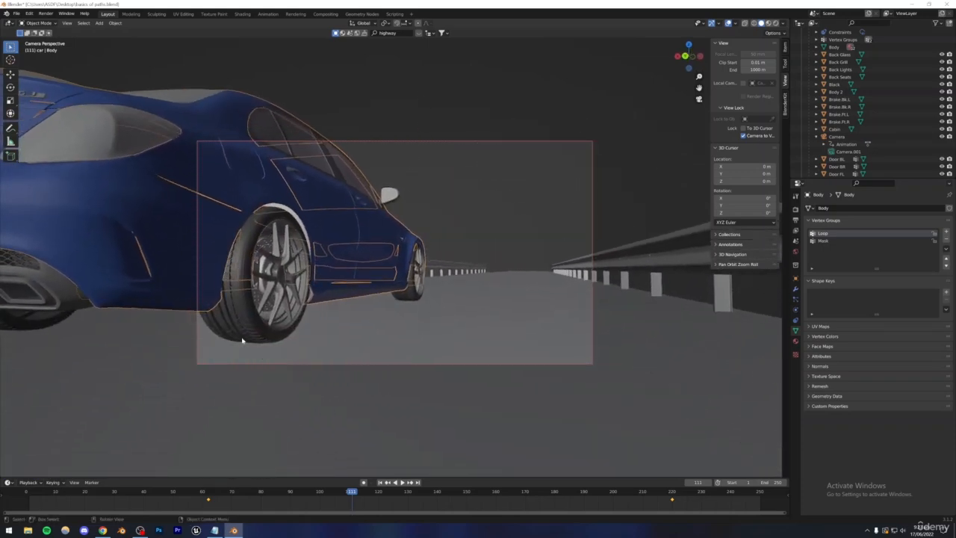
# Step: Frame the Camera low around the right rear wheel and keyframe its location, rotation and scale at frame 111
pyautogui.click(242, 340)
pyautogui.press('KP_Decimal')
pyautogui.moveTo(429, 230); pyautogui.dragTo(290, 280, button='middle')
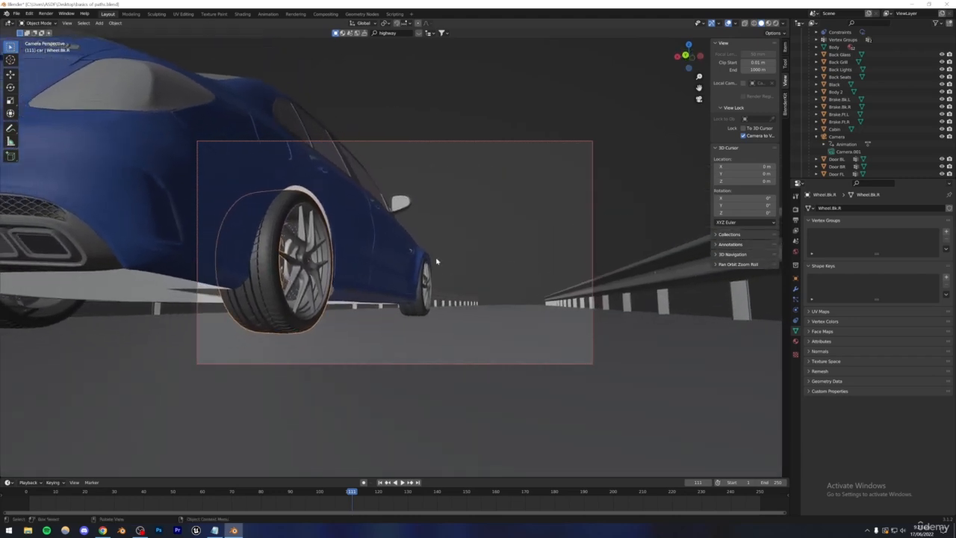
pyautogui.click(847, 152)
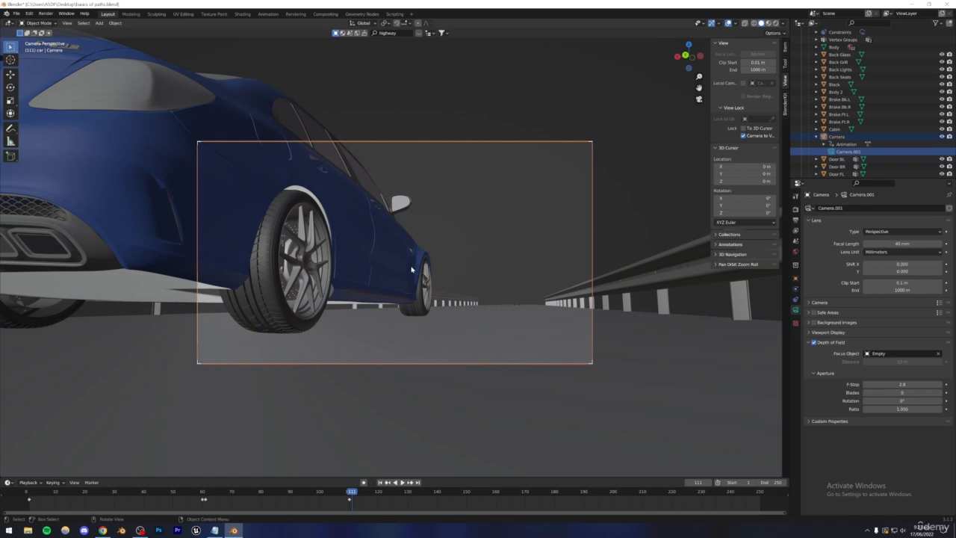
pyautogui.press('i')
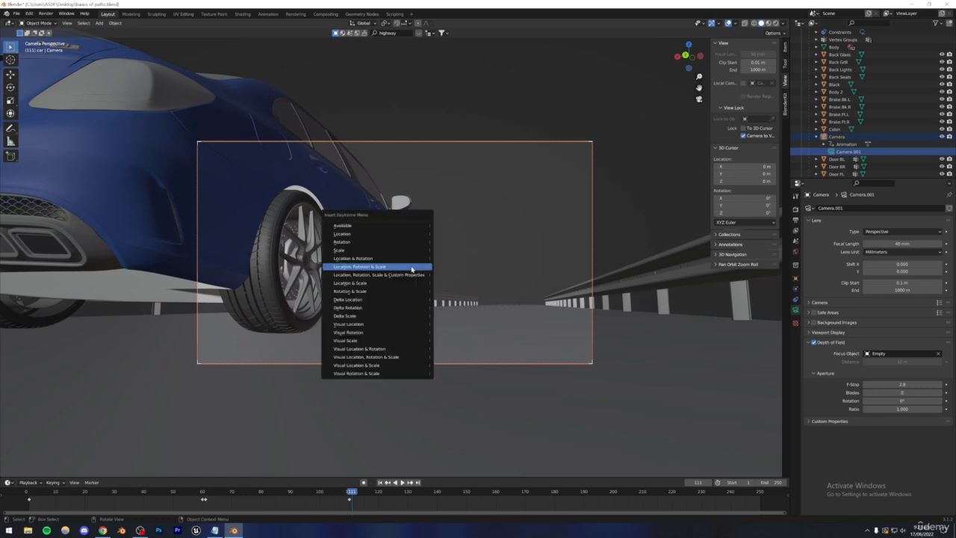
pyautogui.click(411, 267)
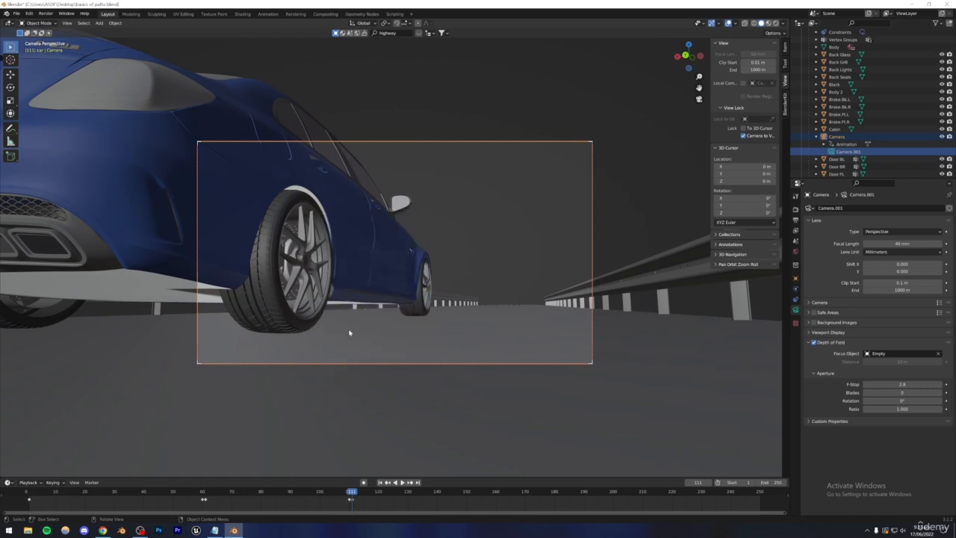
# Step: At frame 140, reframe the Camera to a slightly higher view of the rear wheel and keyframe it
pyautogui.press('space')
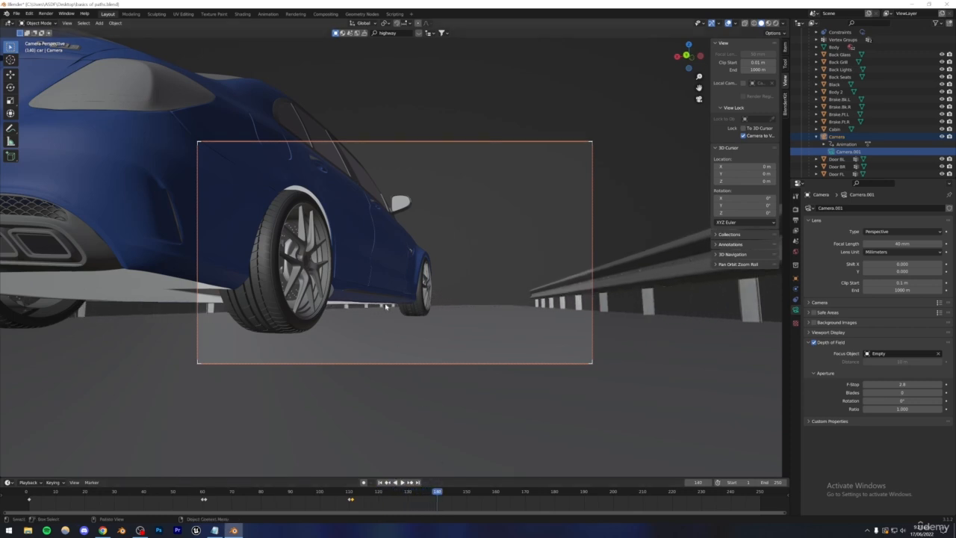
pyautogui.moveTo(354, 264); pyautogui.dragTo(359, 317, button='middle')
pyautogui.rightClick(375, 283)
pyautogui.click(380, 278)
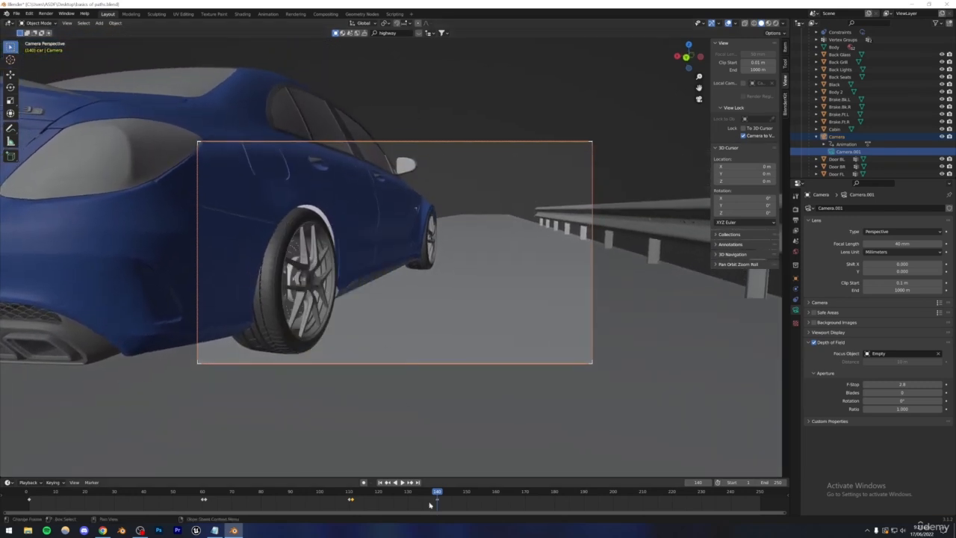
# Step: Preview the rear-wheel camera move by playing from about frame 101
pyautogui.moveTo(437, 492); pyautogui.dragTo(322, 489)
pyautogui.press('space')
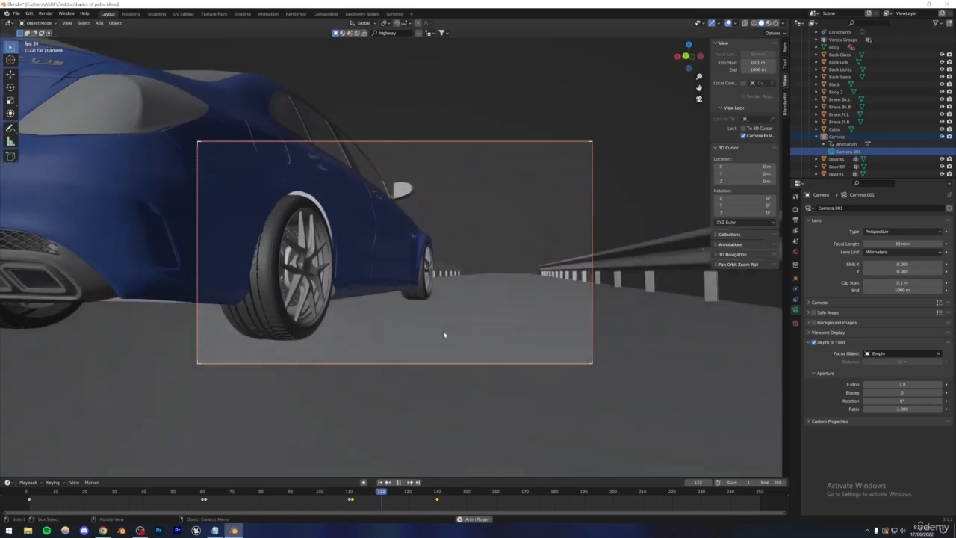
pyautogui.press('space')
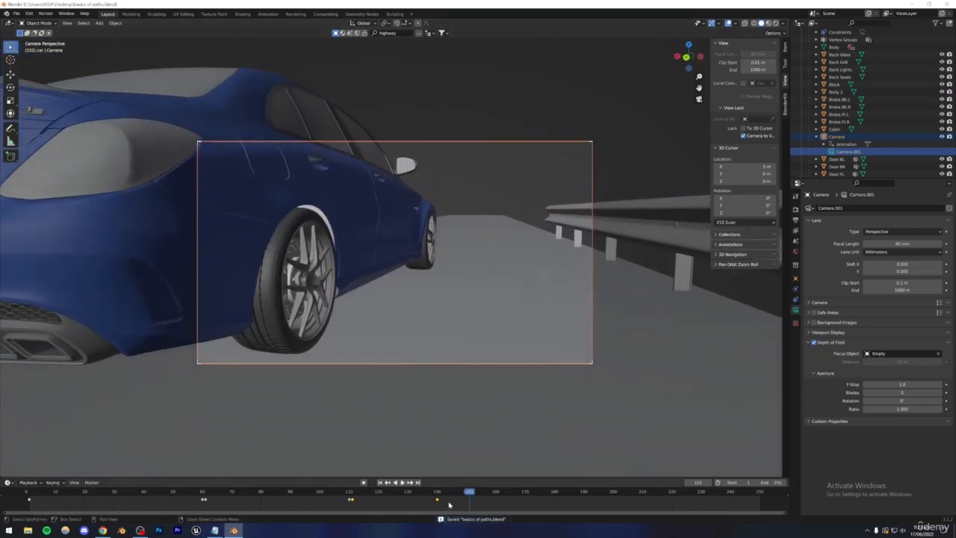
# Step: Move the Camera's keyframe at frame 140 to frame 150 and replay the rear-wheel shot
pyautogui.click(464, 502)
pyautogui.press('space')
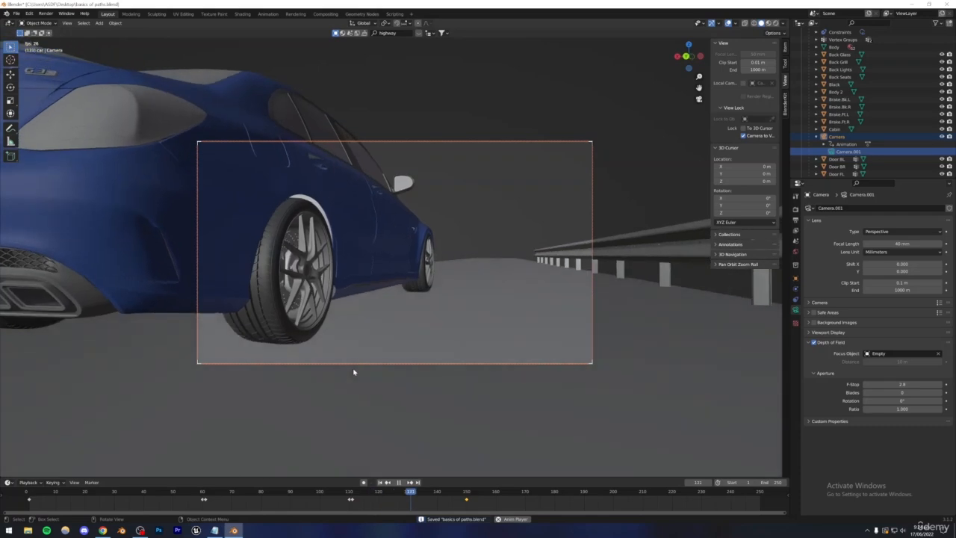
pyautogui.press('space')
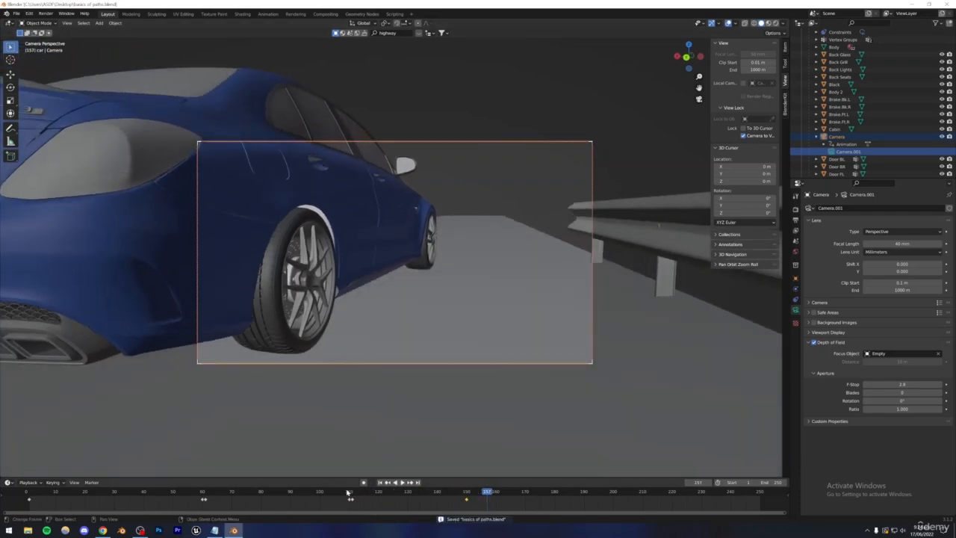
# Step: Return to frame 0, leave the camera view, frame the car from its left side, and save the file
pyautogui.moveTo(348, 493); pyautogui.dragTo(22, 493)
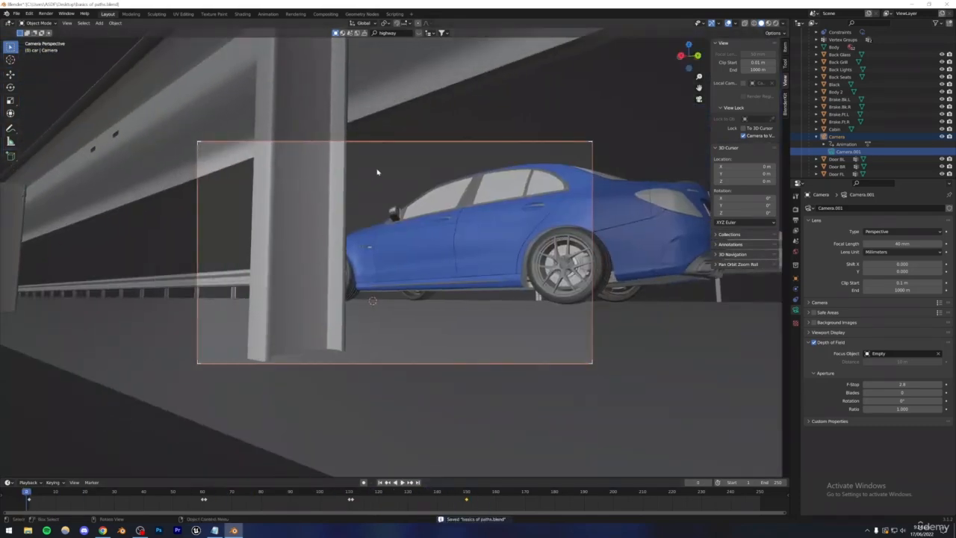
pyautogui.click(377, 172)
pyautogui.moveTo(477, 218); pyautogui.dragTo(236, 336, button='middle')
pyautogui.keyDown('alt'); pyautogui.middleClick(215, 329); pyautogui.keyUp('alt')
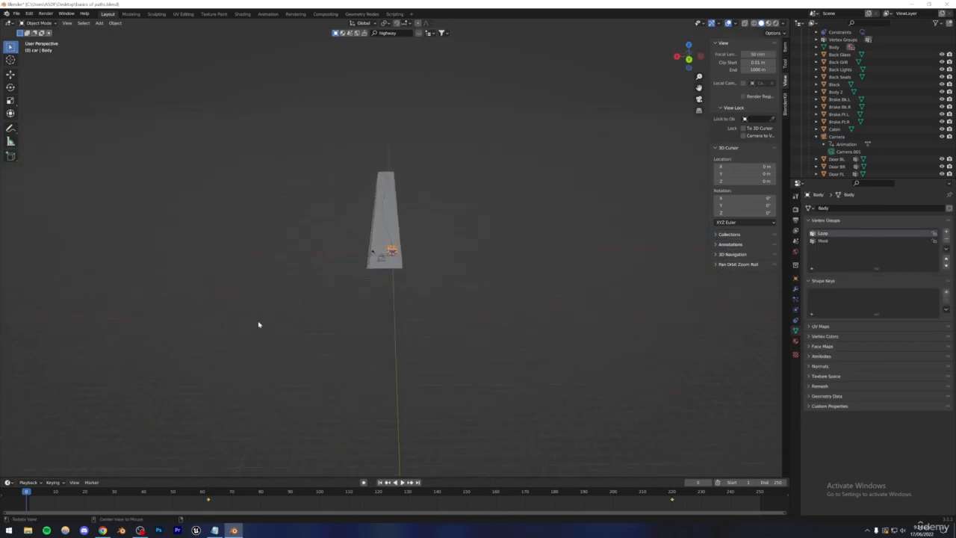
pyautogui.scroll(16, 418, 266)
pyautogui.click(603, 158)
pyautogui.moveTo(336, 248); pyautogui.dragTo(420, 256, button='middle')
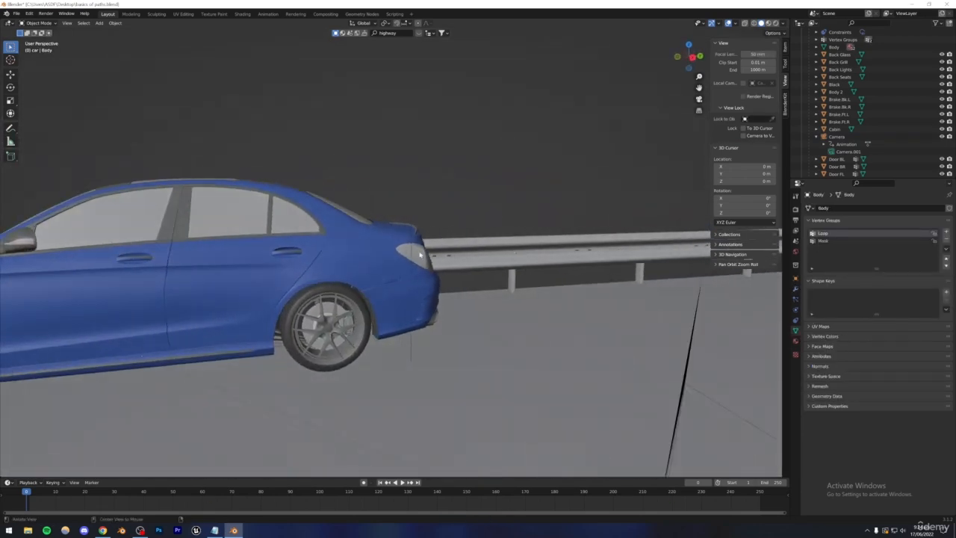
pyautogui.scroll(-4, 344, 299)
pyautogui.moveTo(341, 301); pyautogui.dragTo(435, 314, button='middle')
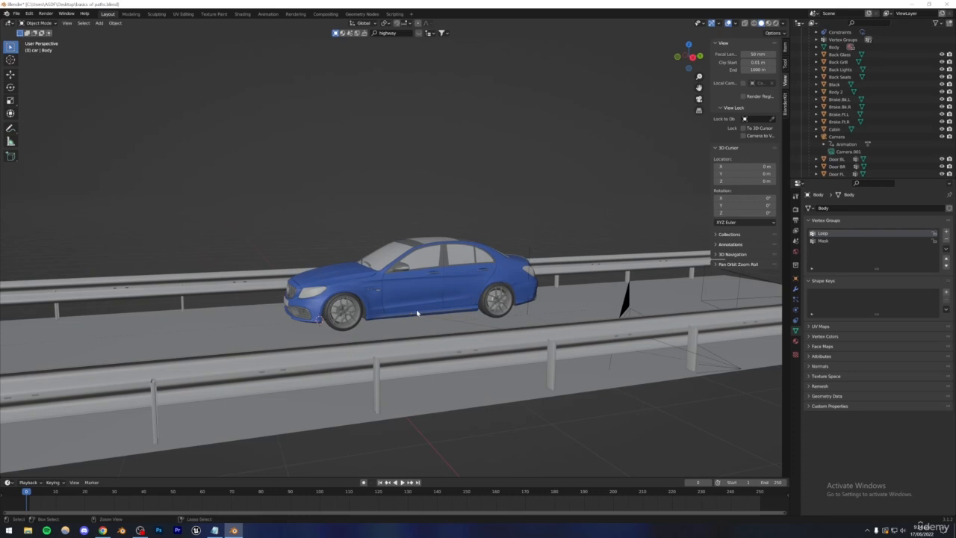
pyautogui.hotkey('ctrl', 's')
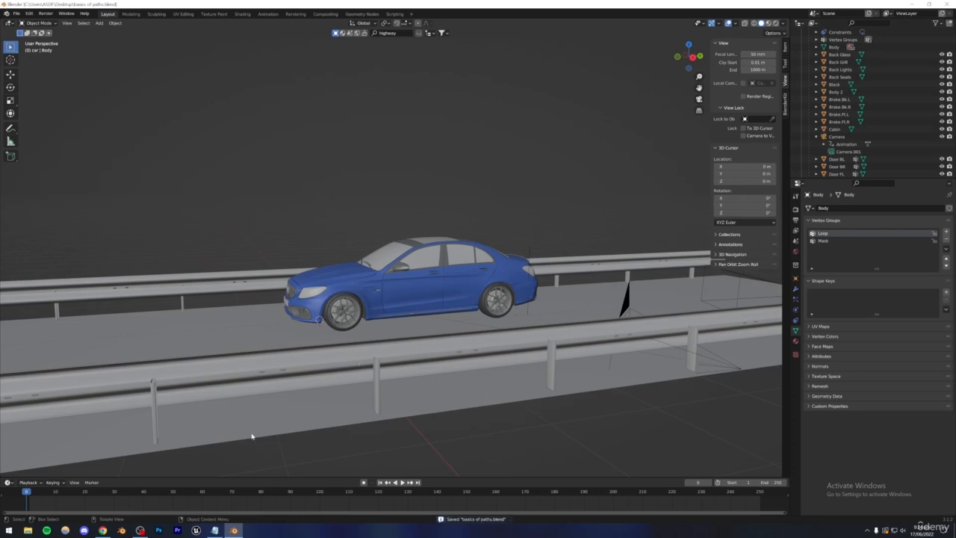
# Step: Select the front left wheel and play the animation from frame 0 to examine how the wheel moves
pyautogui.scroll(3, 401, 322)
pyautogui.moveTo(401, 321); pyautogui.dragTo(438, 280, button='middle')
pyautogui.scroll(4, 359, 298)
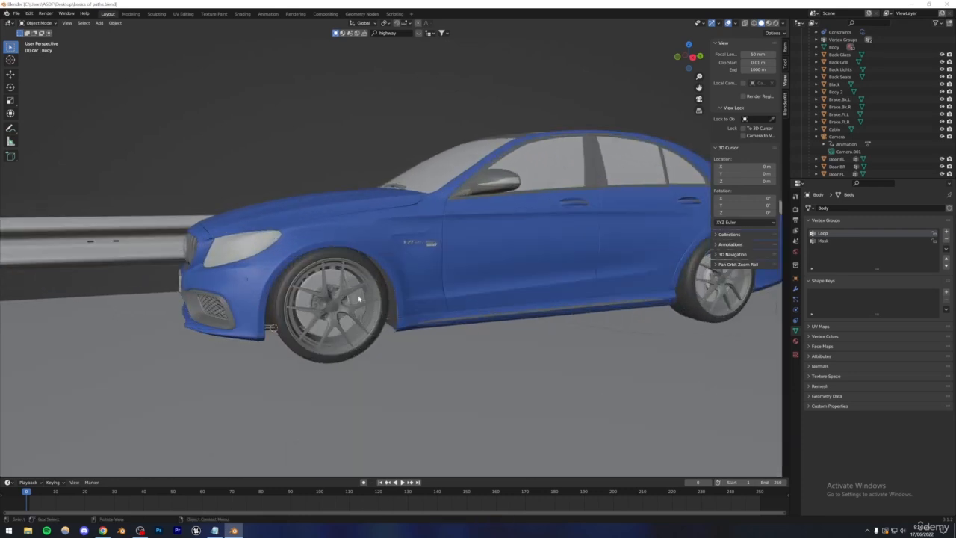
pyautogui.click(375, 285)
pyautogui.scroll(-3, 374, 284)
pyautogui.scroll(5, 375, 284)
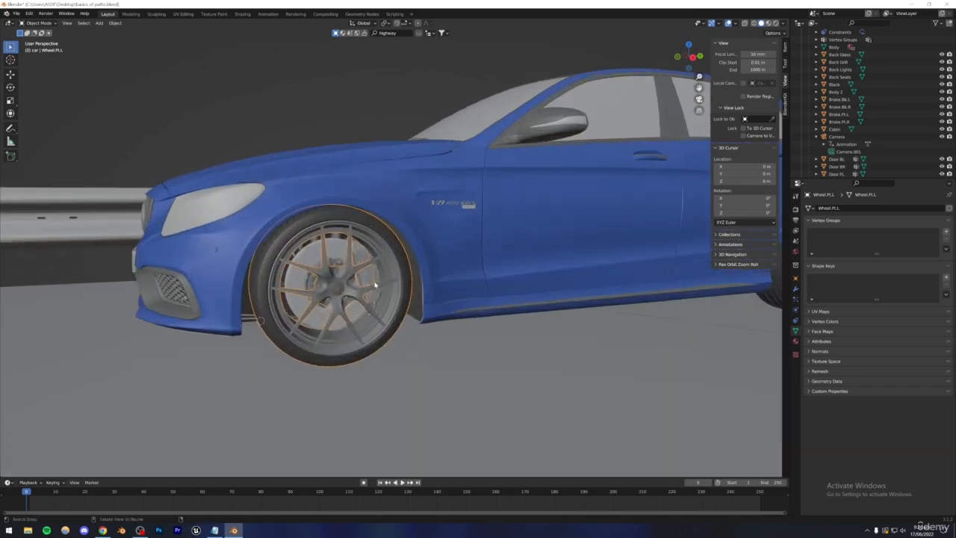
pyautogui.scroll(-7, 375, 284)
pyautogui.moveTo(375, 285); pyautogui.dragTo(322, 382, button='middle')
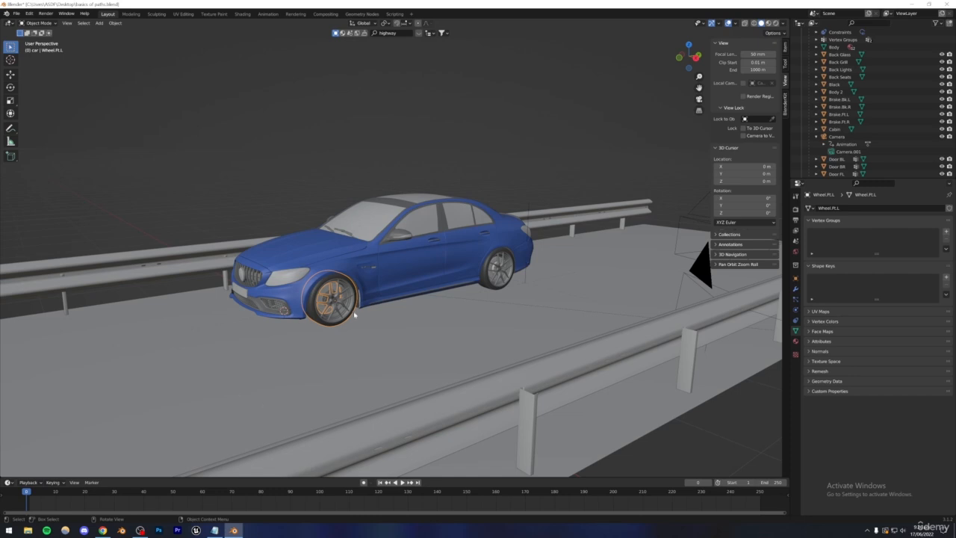
pyautogui.press('space')
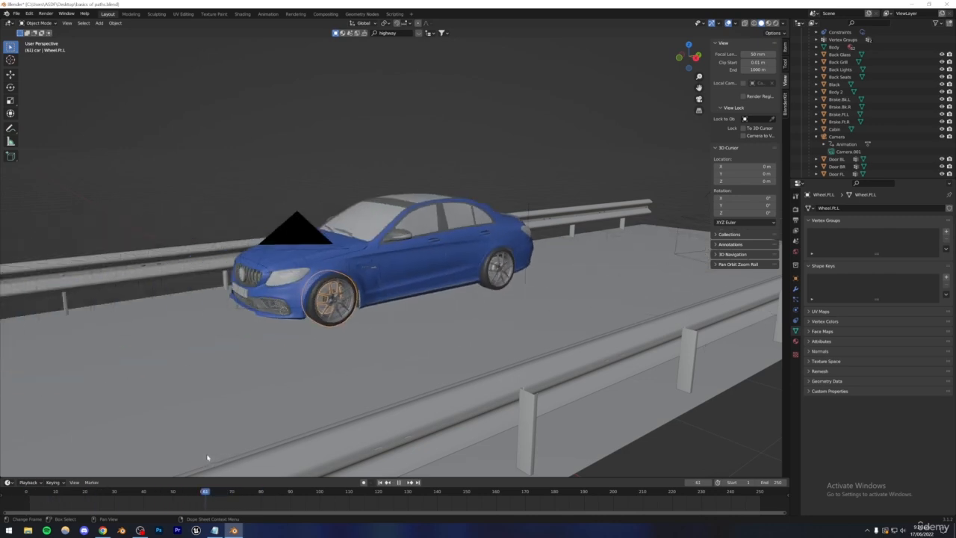
# Step: Stop playback at frame 62, reselect the front left wheel, and save the file
pyautogui.press('space')
pyautogui.click(375, 281)
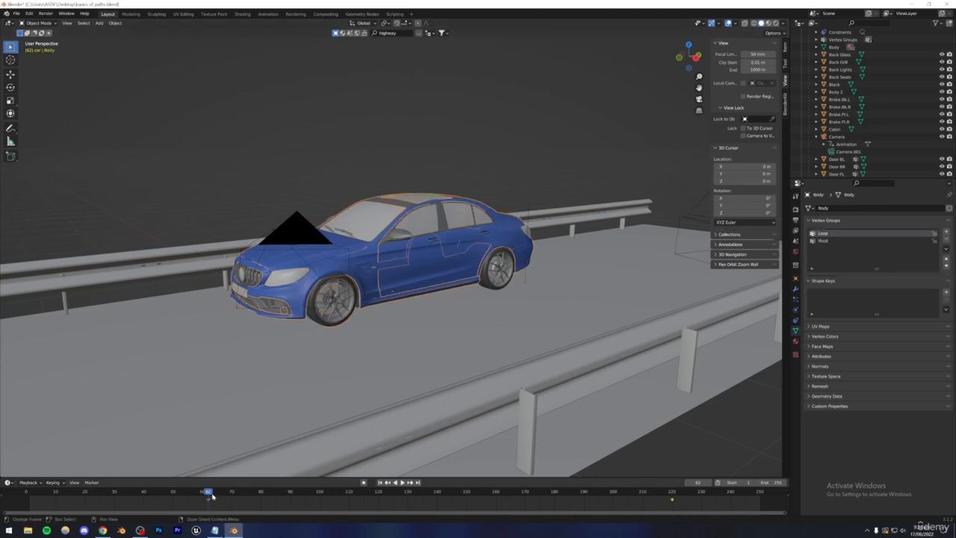
pyautogui.click(318, 325)
pyautogui.hotkey('ctrl', 's')
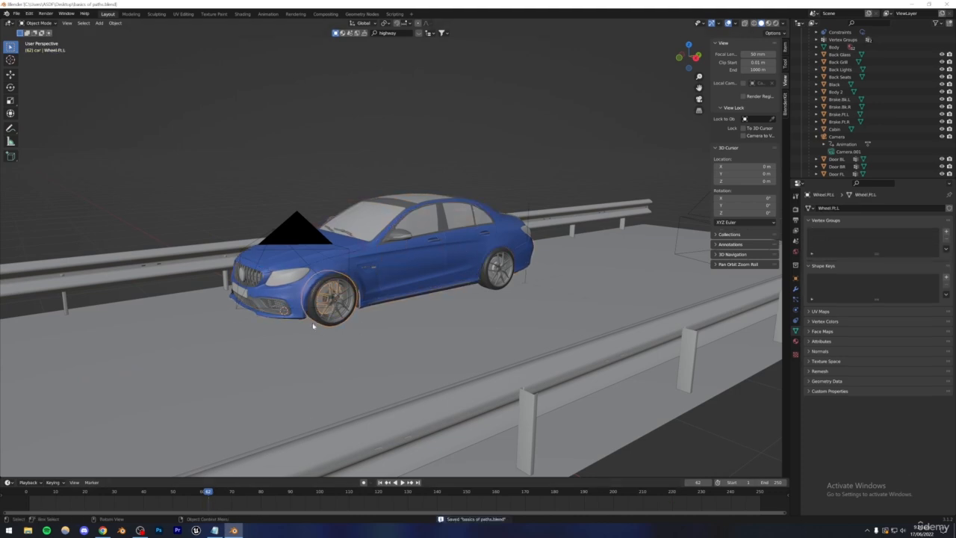
# Step: Insert a rotation keyframe on the front left wheel at frame 62
pyautogui.moveTo(390, 329)
pyautogui.mouseDown(button='middle')
pyautogui.moveTo(305, 333)
pyautogui.moveTo(384, 318)
pyautogui.moveTo(399, 330)
pyautogui.mouseUp(button='middle')
pyautogui.scroll(3, 389, 318)
pyautogui.scroll(-3, 389, 317)
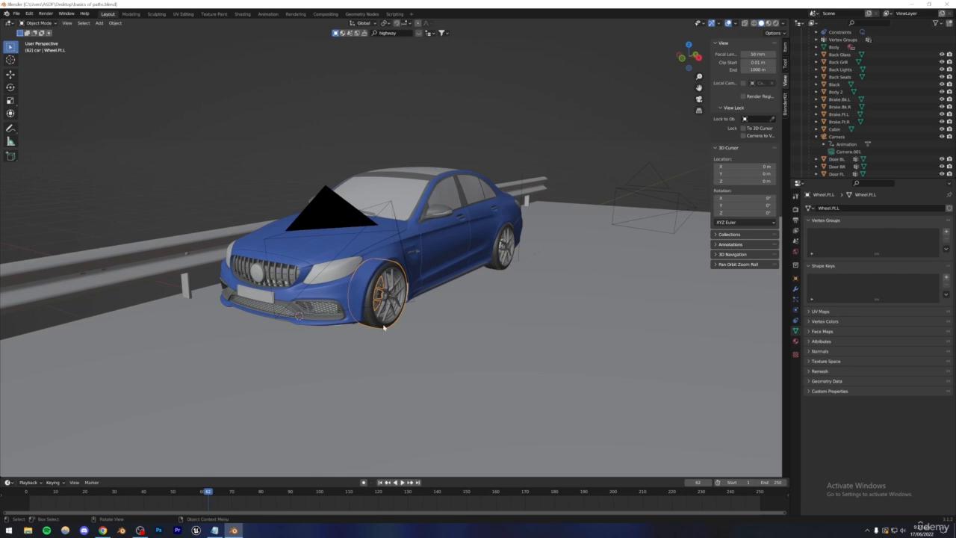
pyautogui.press('i')
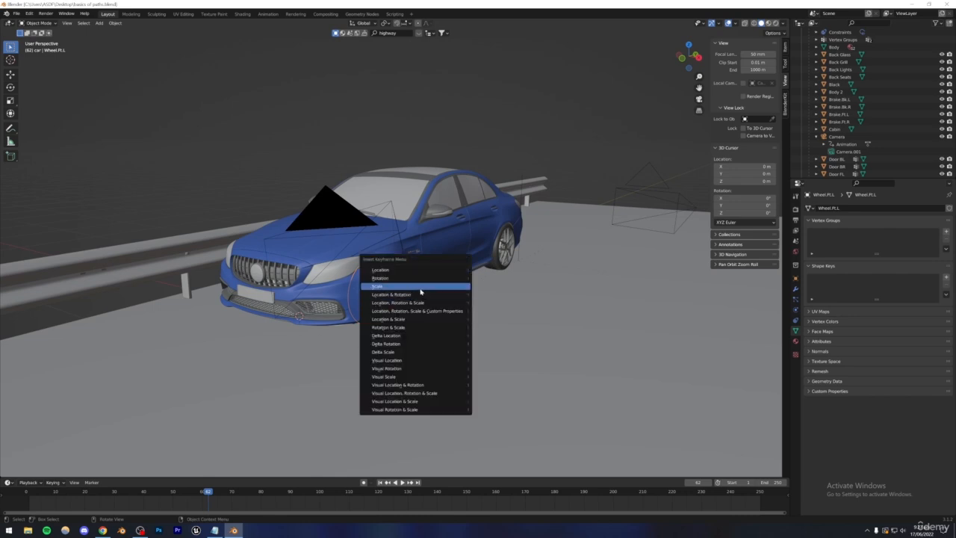
pyautogui.click(379, 278)
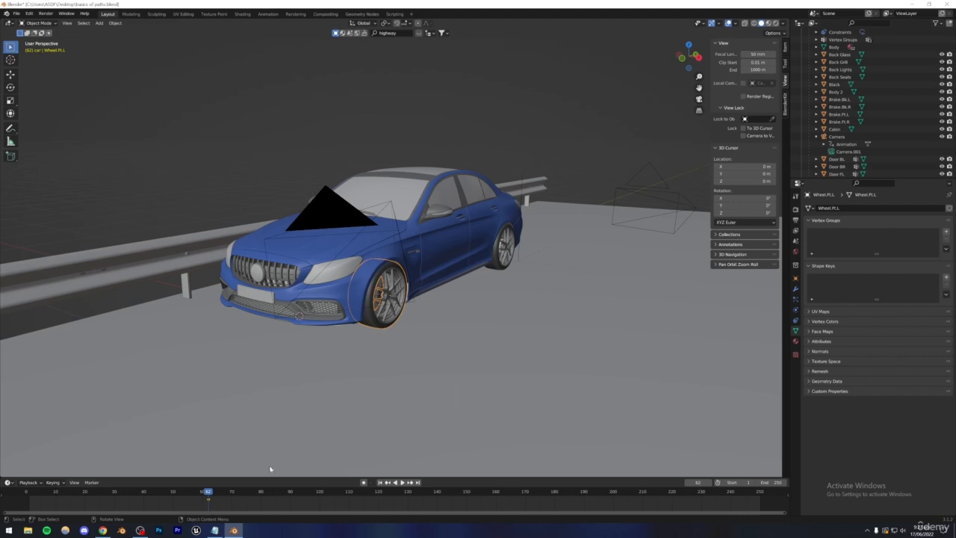
# Step: Advance the animation in short bursts to frame 82, examining the front left wheel along the way
pyautogui.press('space')
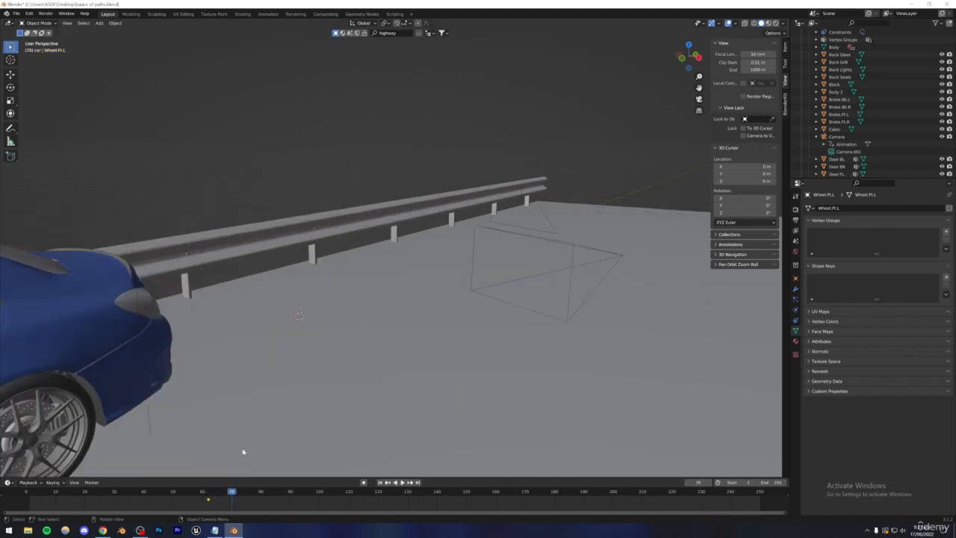
pyautogui.press('space')
pyautogui.keyDown('shift'); pyautogui.moveTo(357, 327); pyautogui.dragTo(454, 303, button='middle'); pyautogui.keyUp('shift')
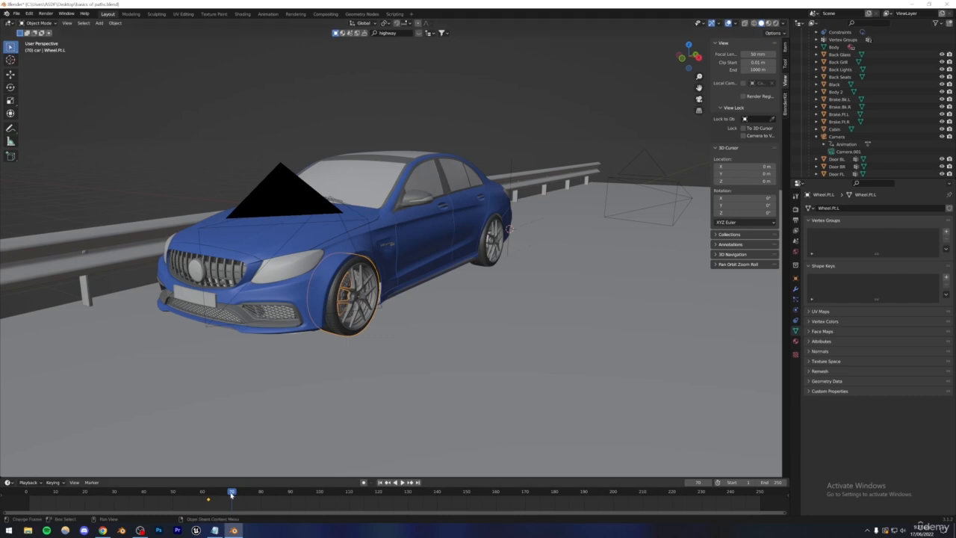
pyautogui.moveTo(232, 493); pyautogui.dragTo(241, 493)
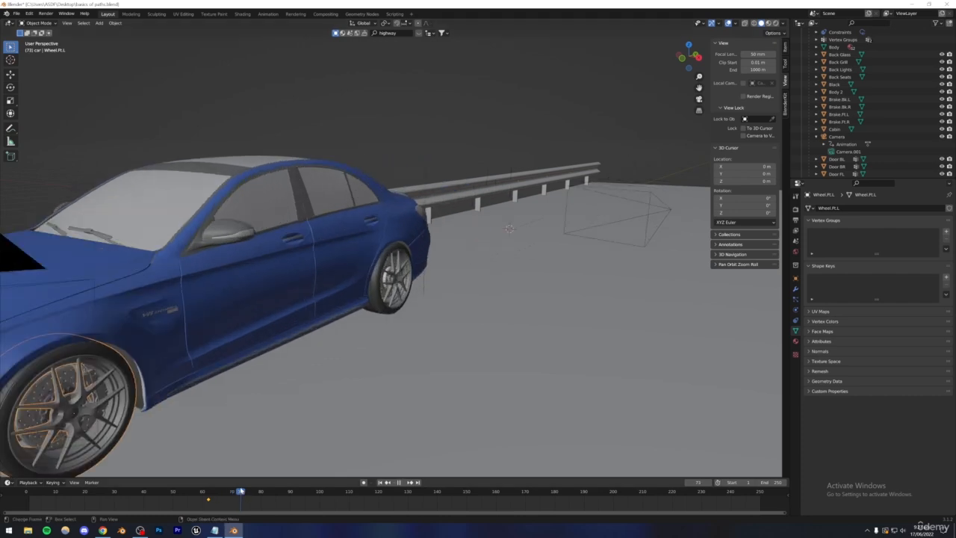
pyautogui.scroll(-5, 239, 407)
pyautogui.moveTo(251, 399); pyautogui.dragTo(335, 391, button='middle')
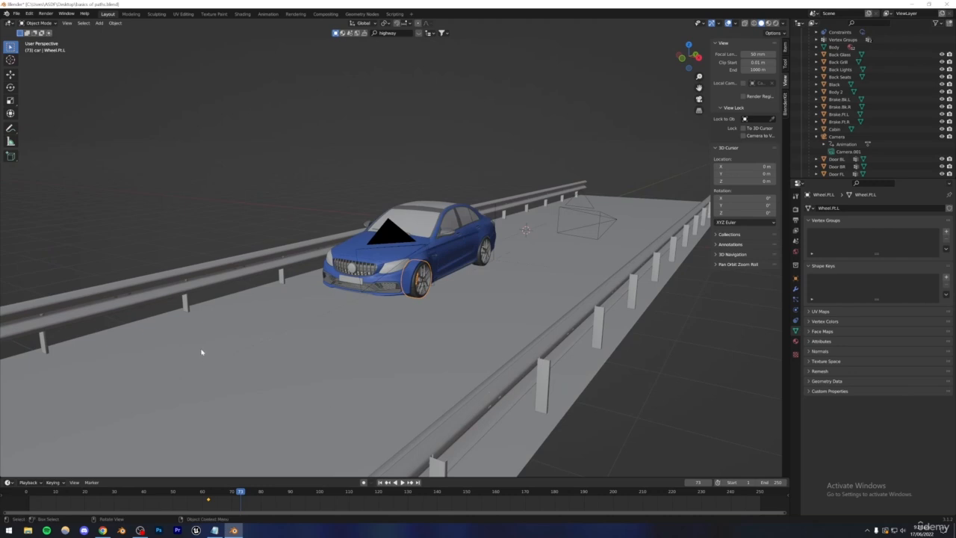
pyautogui.scroll(3, 420, 294)
pyautogui.moveTo(442, 324); pyautogui.dragTo(433, 322, button='middle')
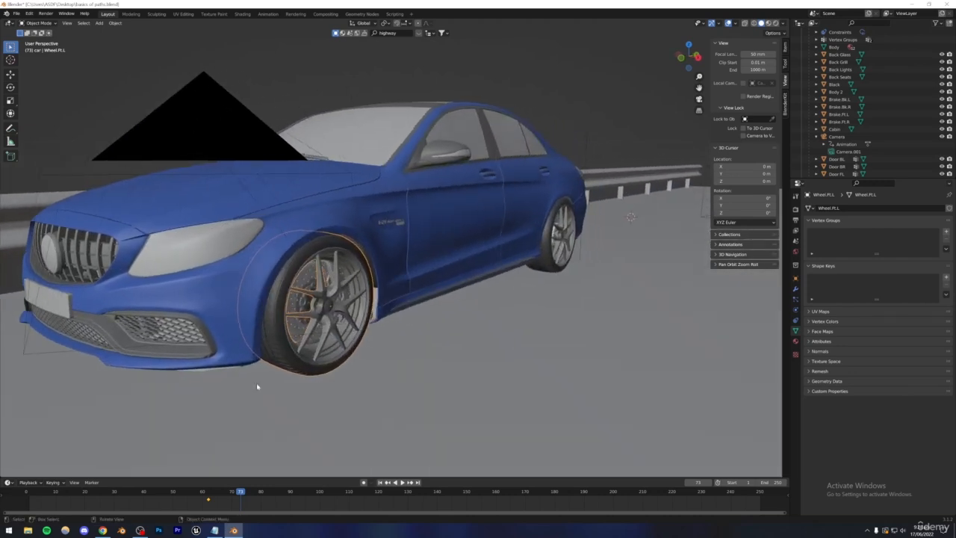
pyautogui.press('space')
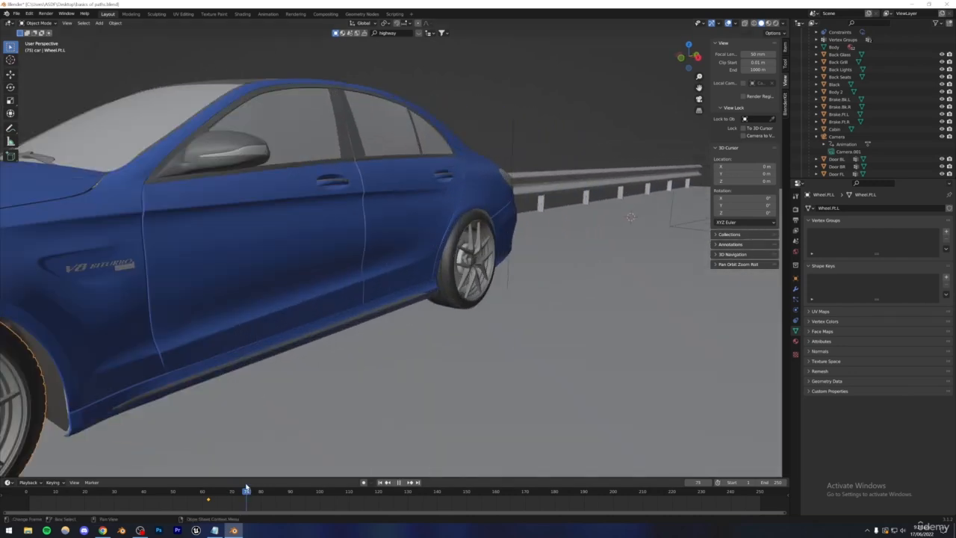
pyautogui.press('space')
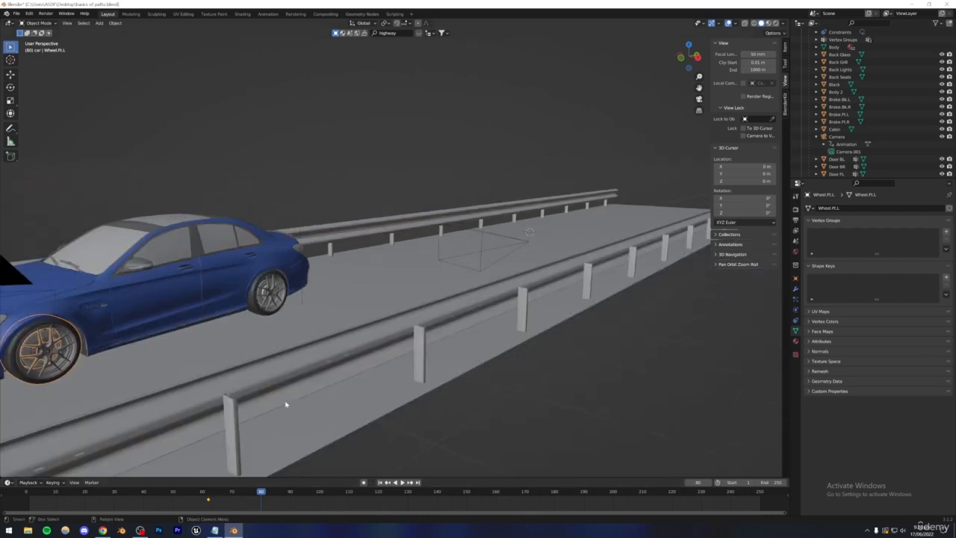
pyautogui.keyDown('shift'); pyautogui.moveTo(366, 375); pyautogui.dragTo(430, 361, button='middle'); pyautogui.keyUp('shift')
pyautogui.press('space')
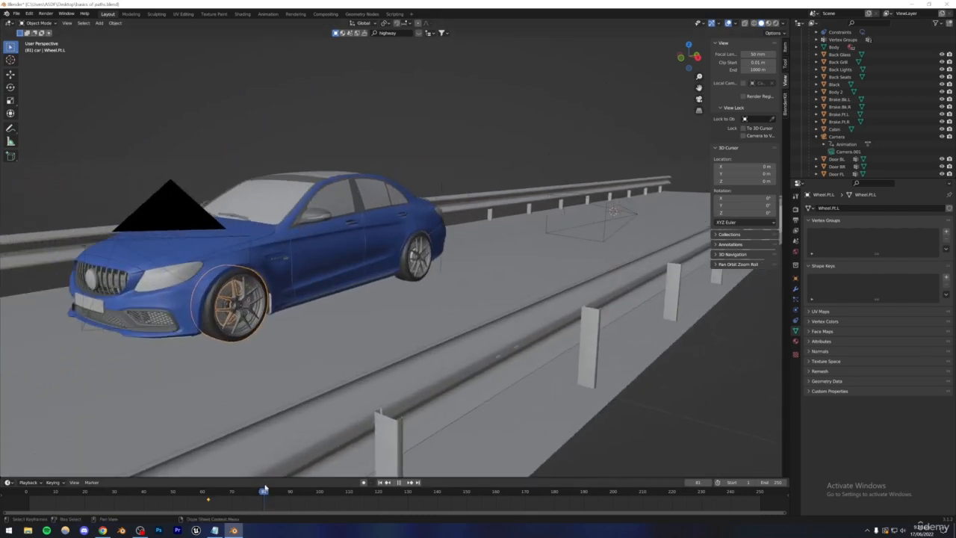
pyautogui.press('space')
pyautogui.keyDown('shift'); pyautogui.moveTo(164, 392); pyautogui.dragTo(294, 370, button='middle'); pyautogui.keyUp('shift')
pyautogui.scroll(3, 398, 333)
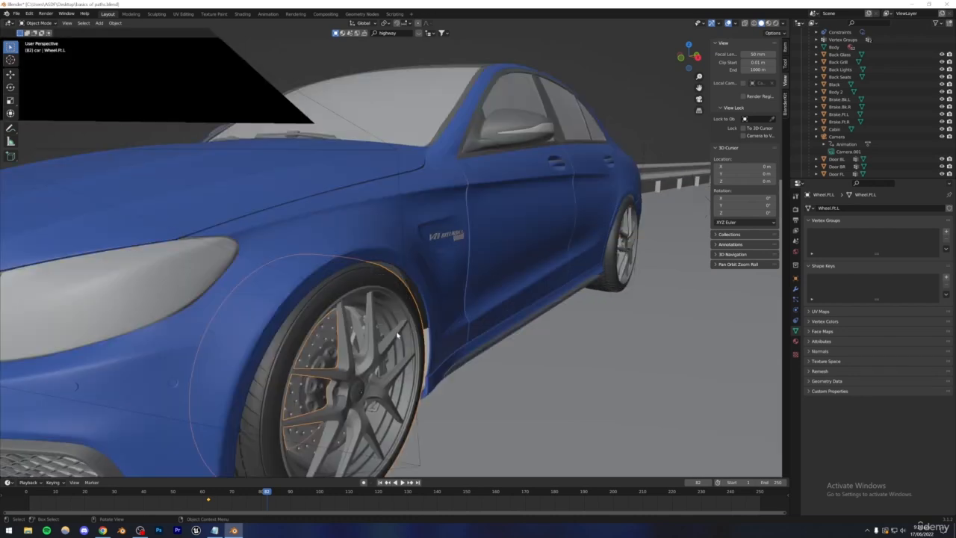
pyautogui.scroll(-3, 381, 347)
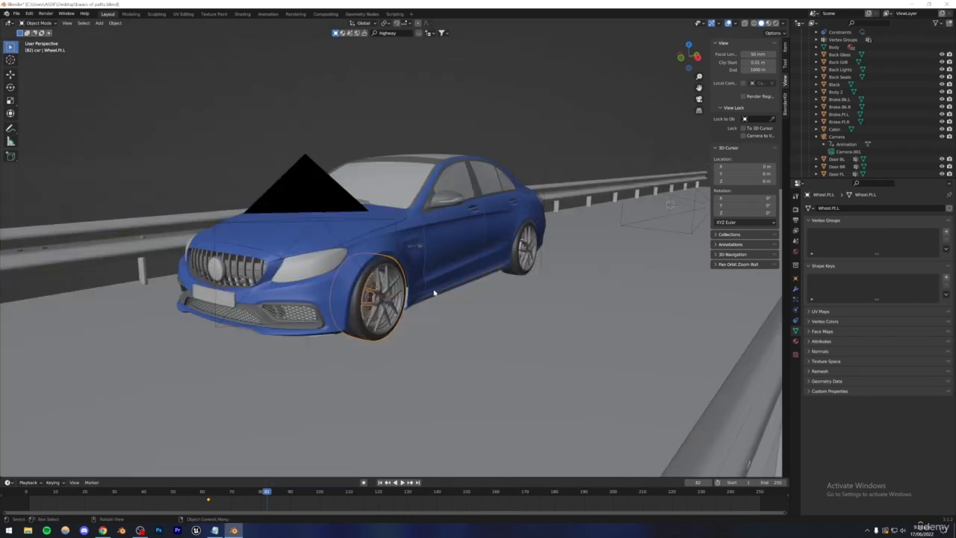
# Step: Set the front left wheel's X rotation to 360° and insert a rotation keyframe at frame 82
pyautogui.click(786, 50)
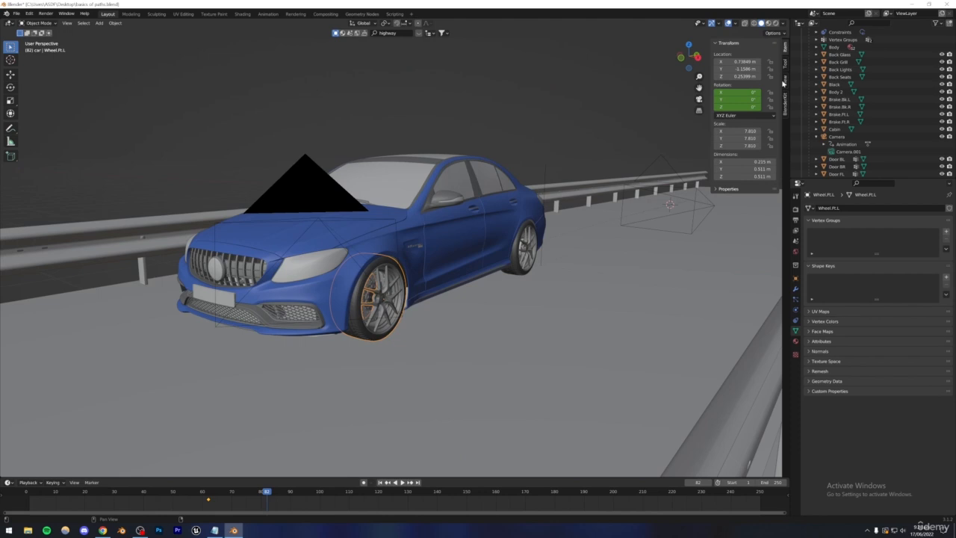
pyautogui.moveTo(744, 92)
pyautogui.mouseDown()
pyautogui.moveTo(754, 92)
pyautogui.moveTo(744, 92)
pyautogui.mouseUp()
pyautogui.click(744, 92)
pyautogui.press('BackSpace')
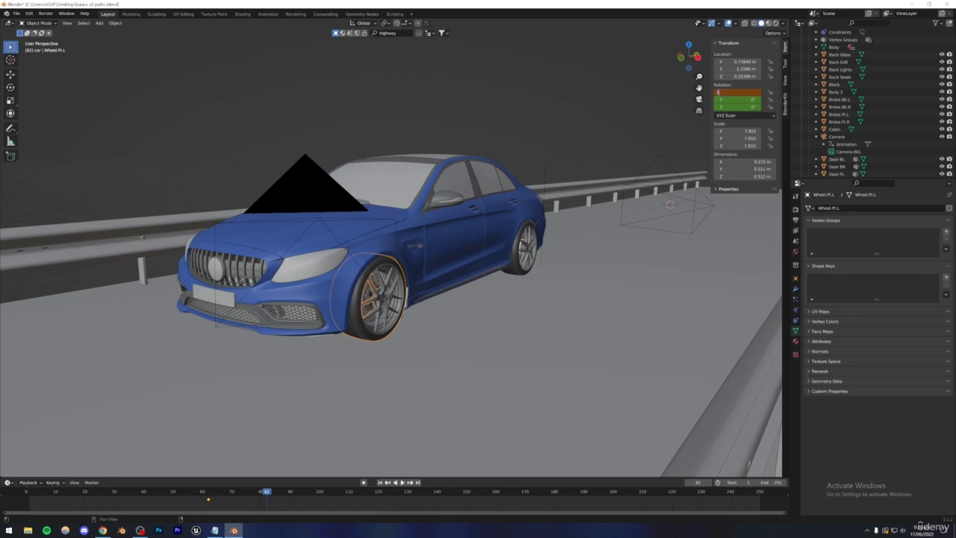
pyautogui.press('Return')
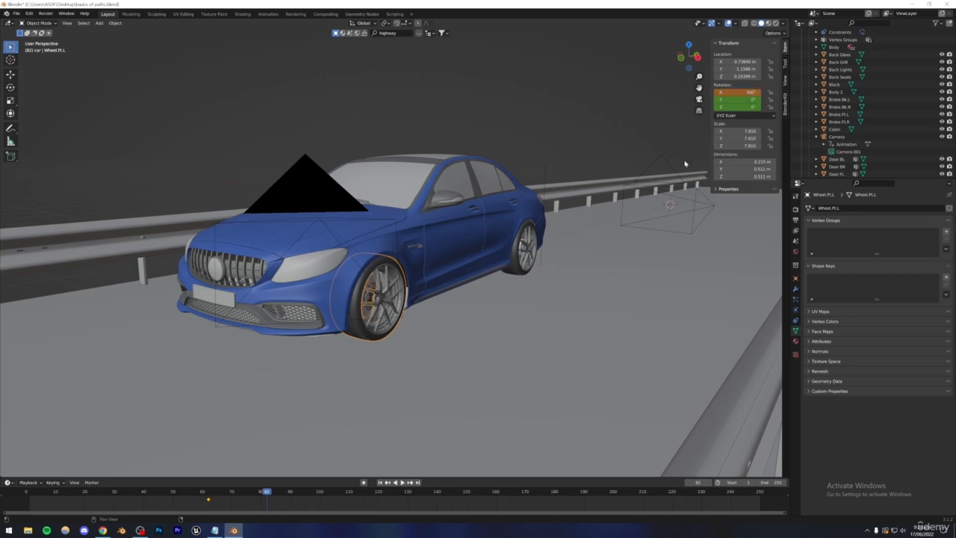
pyautogui.press('i')
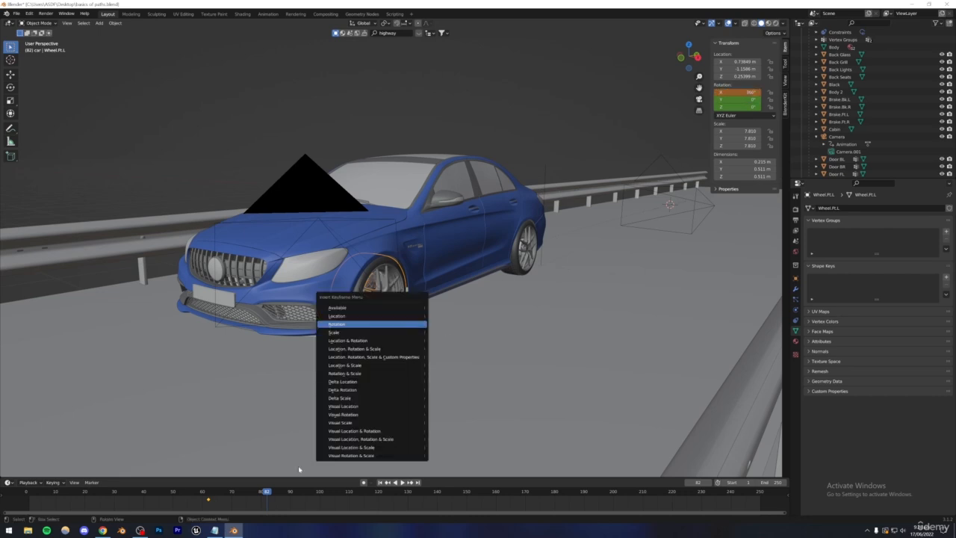
pyautogui.click(409, 325)
# Step: Step frame by frame back to frame 62 and forward again to check the front left wheel's X rotation between its keyframes
pyautogui.moveTo(265, 494); pyautogui.dragTo(253, 494)
pyautogui.press('Left')
pyautogui.press('Left')
pyautogui.press('Left')
pyautogui.press('Left')
pyautogui.press('Left')
pyautogui.press('Left')
pyautogui.press('Left')
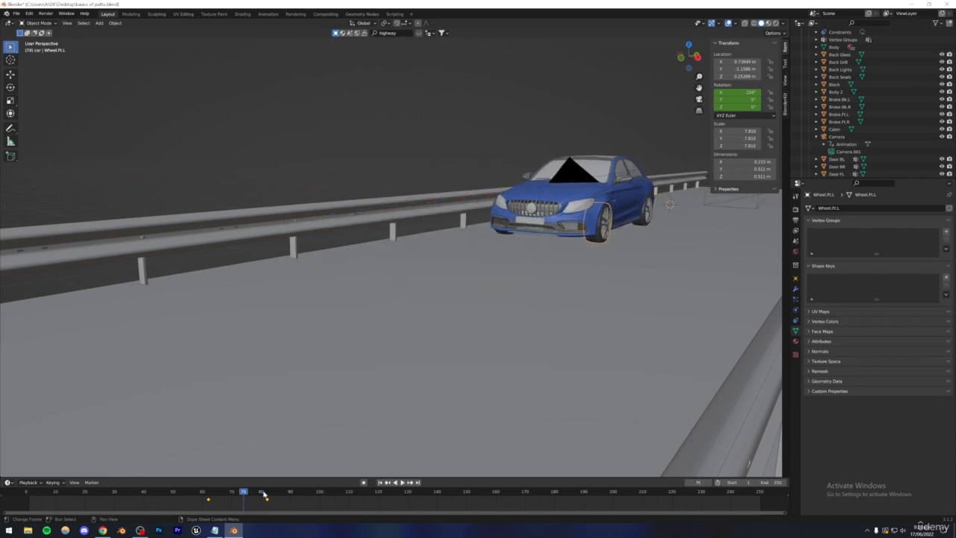
pyautogui.press('Left')
pyautogui.press('Left')
pyautogui.press('Left')
pyautogui.press('Left')
pyautogui.press('Left')
pyautogui.press('Left')
pyautogui.press('Left')
pyautogui.press('Left')
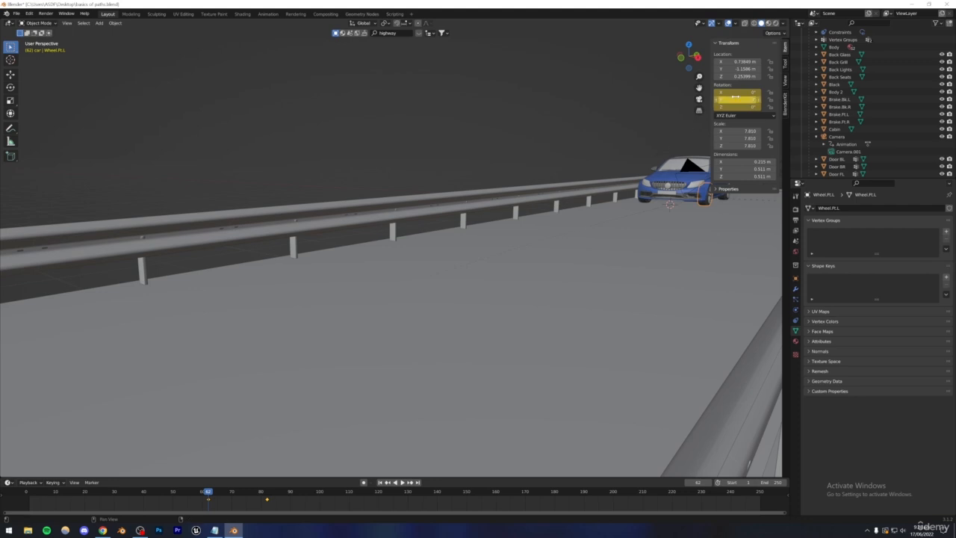
pyautogui.press('Right')
pyautogui.press('Right')
pyautogui.press('Right')
pyautogui.press('Right')
pyautogui.press('Right')
pyautogui.press('Right')
pyautogui.press('Right')
pyautogui.press('Right')
pyautogui.press('Right')
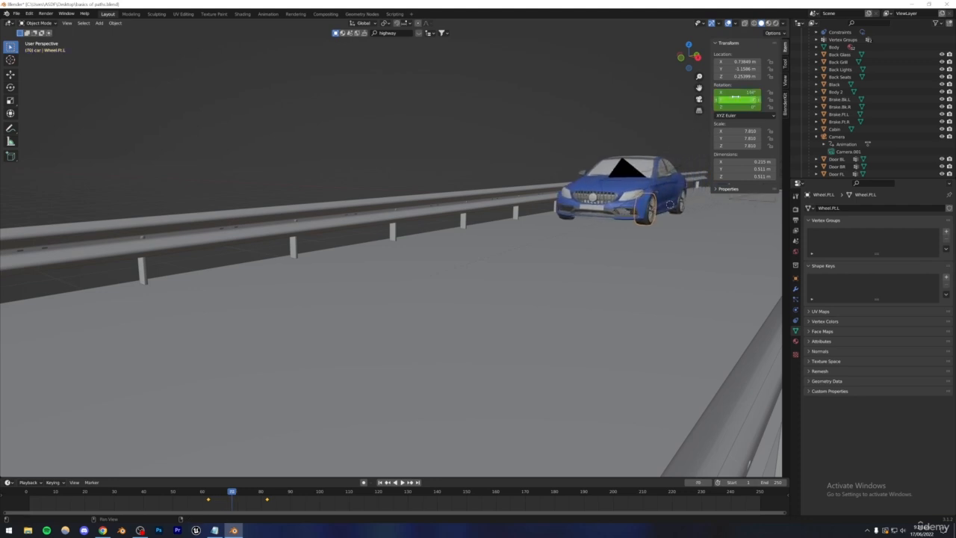
pyautogui.press('Right')
pyautogui.press('Right')
pyautogui.press('Right')
pyautogui.press('Right')
pyautogui.press('Right')
pyautogui.press('Right')
pyautogui.press('Right')
pyautogui.press('Right')
pyautogui.press('Right')
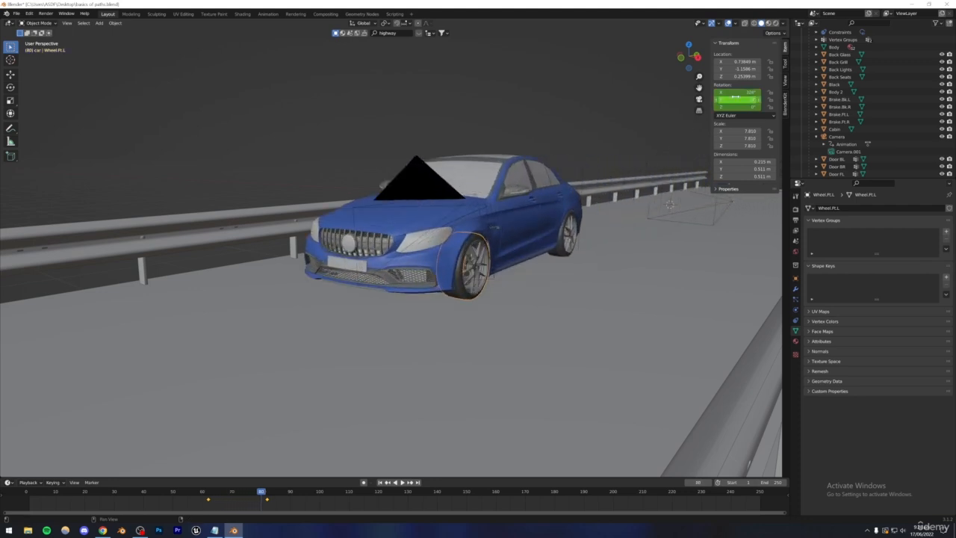
pyautogui.press('Left')
# Step: Examine the wheel's rotation from the right orthographic view, stepping frame by frame between frames 74 and 81
pyautogui.press('KP_3')
pyautogui.keyDown('shift'); pyautogui.moveTo(243, 216); pyautogui.dragTo(411, 284, button='middle'); pyautogui.keyUp('shift')
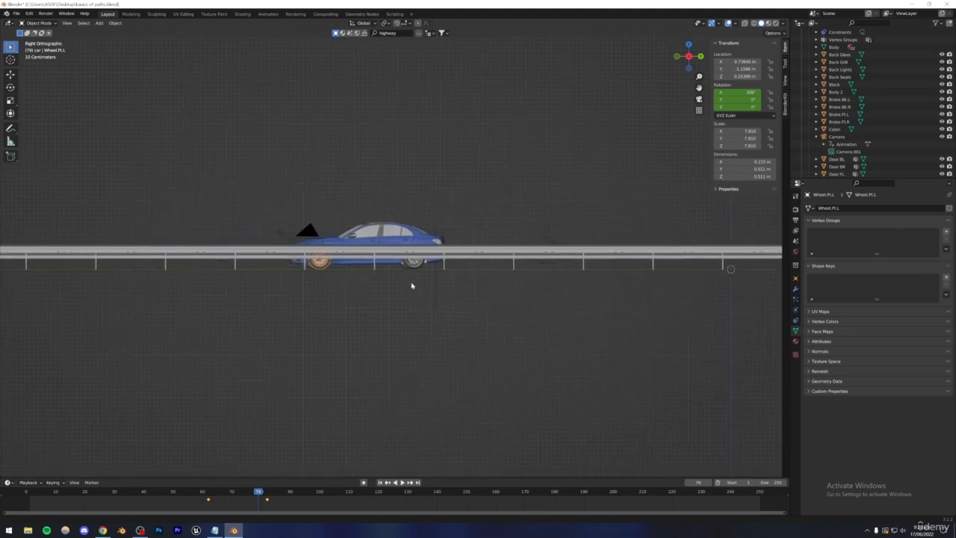
pyautogui.scroll(6, 408, 287)
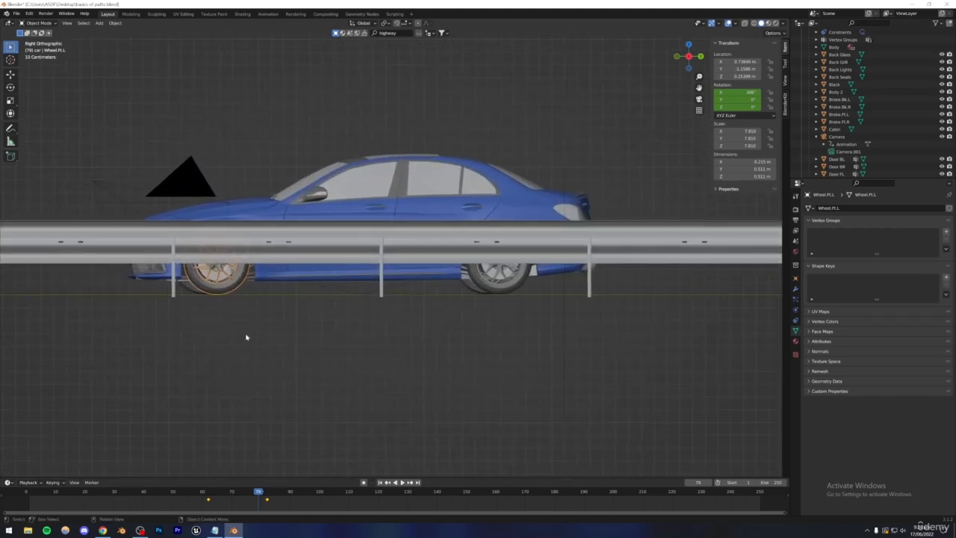
pyautogui.press('Left')
pyautogui.press('Left')
pyautogui.press('Left')
pyautogui.press('Left')
pyautogui.press('Left')
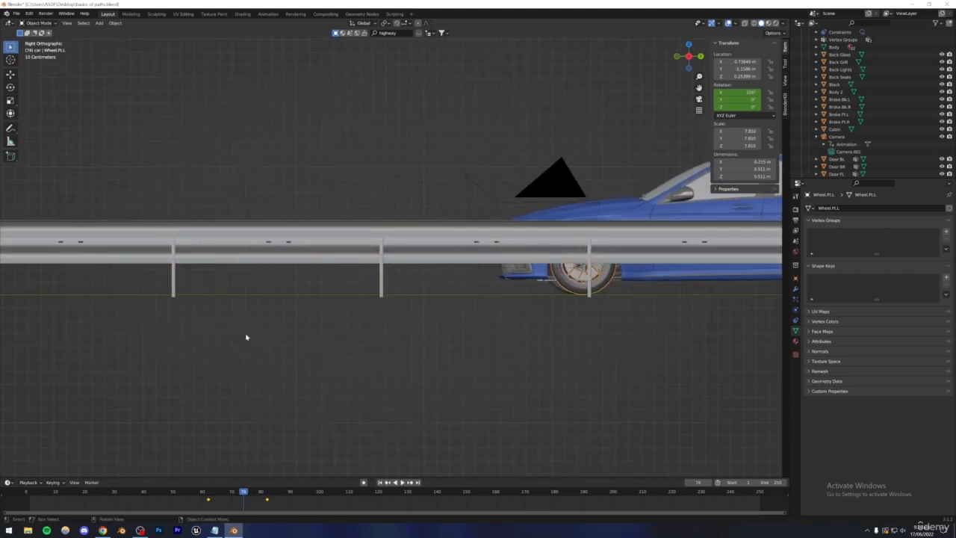
pyautogui.press('Right')
pyautogui.press('Right')
pyautogui.press('Right')
pyautogui.press('Right')
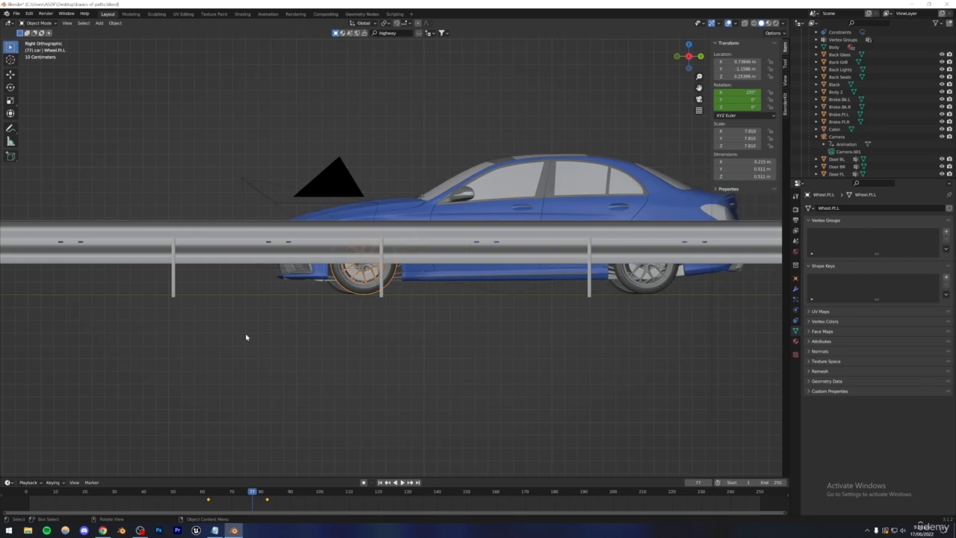
pyautogui.press('Right')
pyautogui.press('Right')
pyautogui.press('Right')
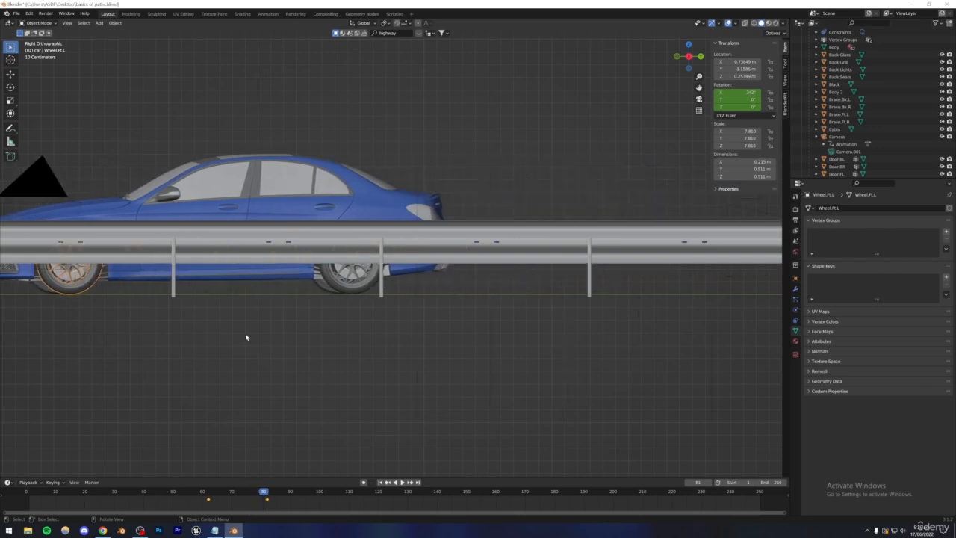
# Step: Try to copy the front left wheel's two rotation keyframes onto the rear left wheel
pyautogui.moveTo(246, 337); pyautogui.dragTo(340, 340, button='middle')
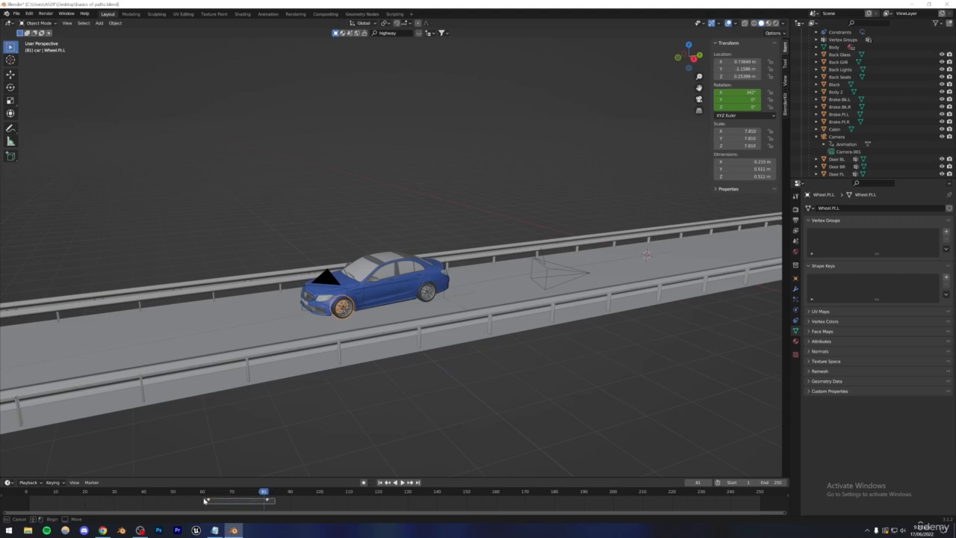
pyautogui.click(422, 298)
pyautogui.hotkey('ctrl', 'v')
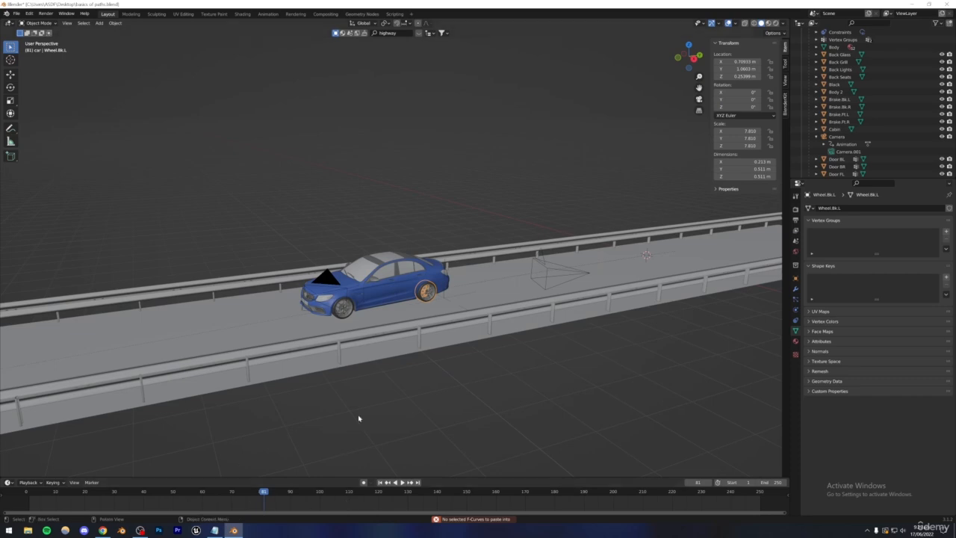
# Step: Save the file and select the front left wheel again
pyautogui.scroll(6, 379, 297)
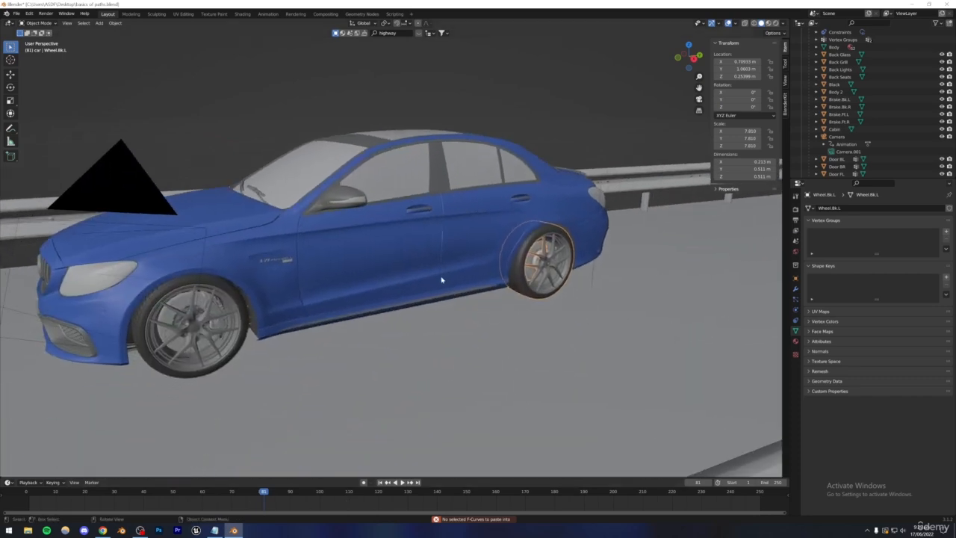
pyautogui.hotkey('ctrl', 's')
pyautogui.click(241, 307)
pyautogui.scroll(-5, 256, 327)
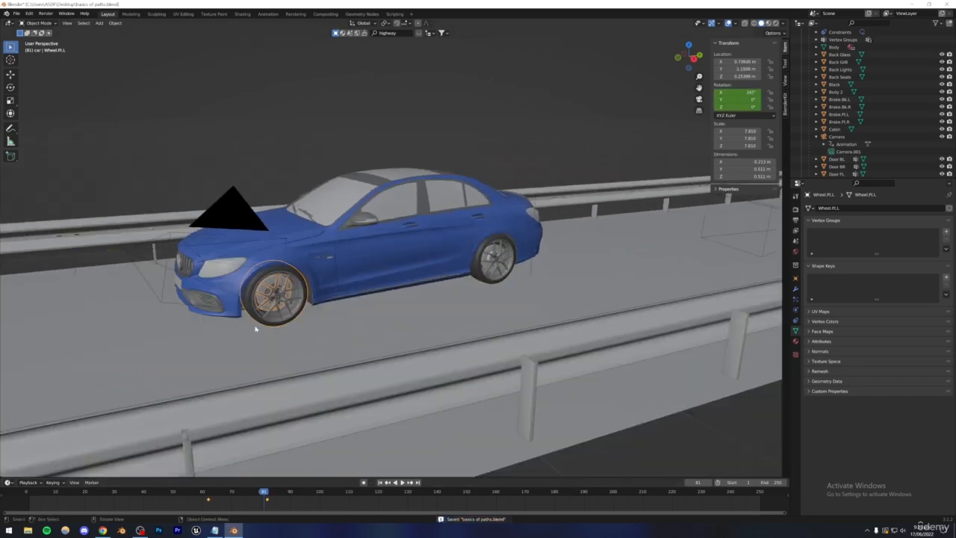
# Step: Play the animation past the front left wheel's last rotation keyframe to check its spin, and save the file at frame 84
pyautogui.press('space')
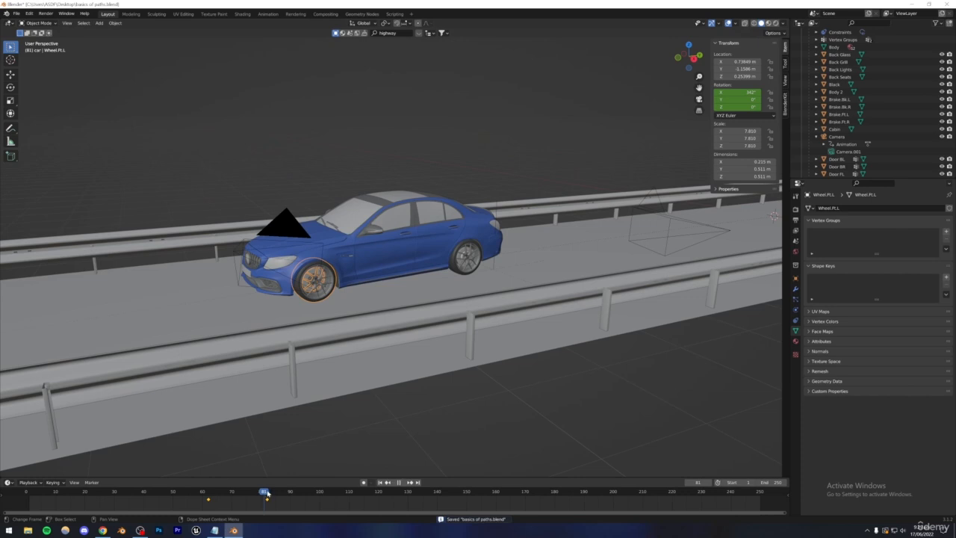
pyautogui.press('space')
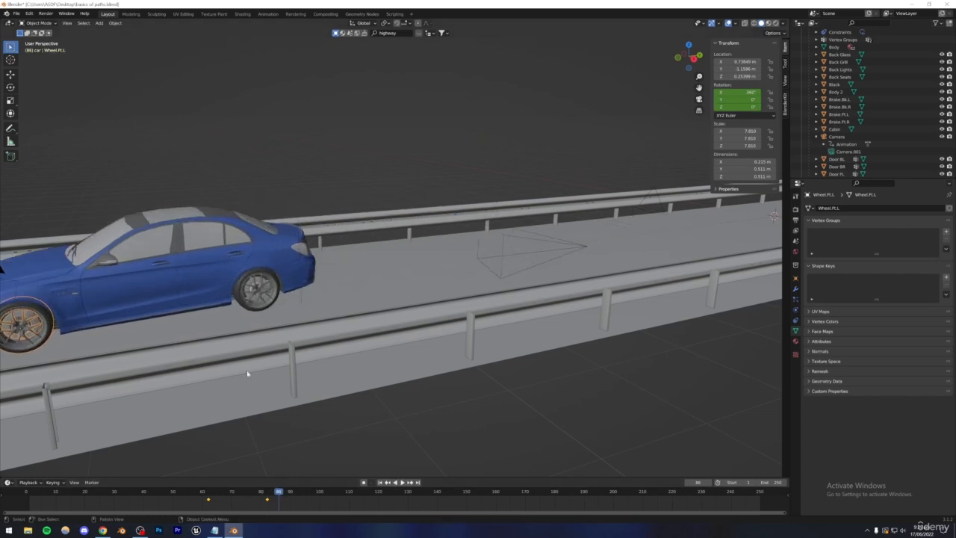
pyautogui.keyDown('shift'); pyautogui.moveTo(105, 308); pyautogui.dragTo(420, 261, button='middle'); pyautogui.keyUp('shift')
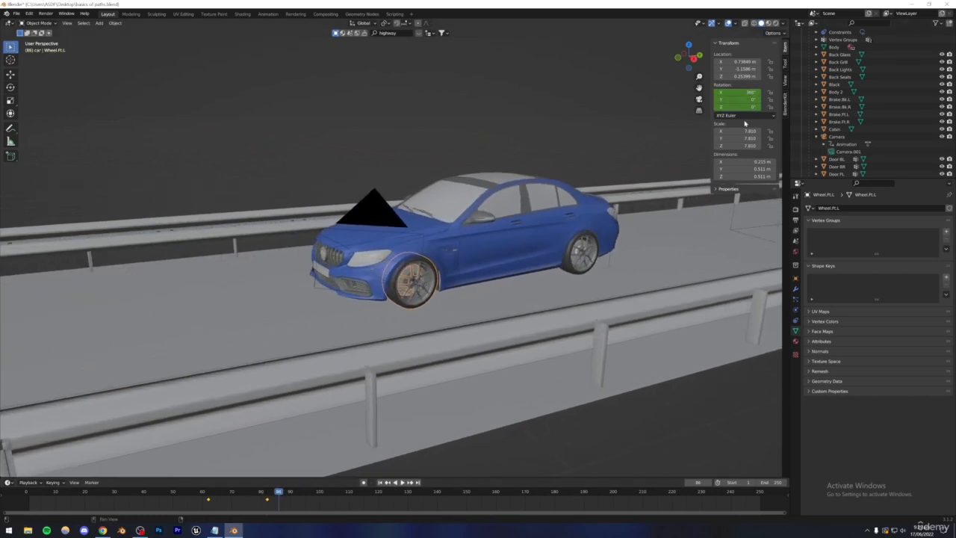
pyautogui.press('space')
pyautogui.moveTo(284, 492)
pyautogui.mouseDown()
pyautogui.moveTo(304, 491)
pyautogui.moveTo(258, 487)
pyautogui.moveTo(273, 490)
pyautogui.mouseUp()
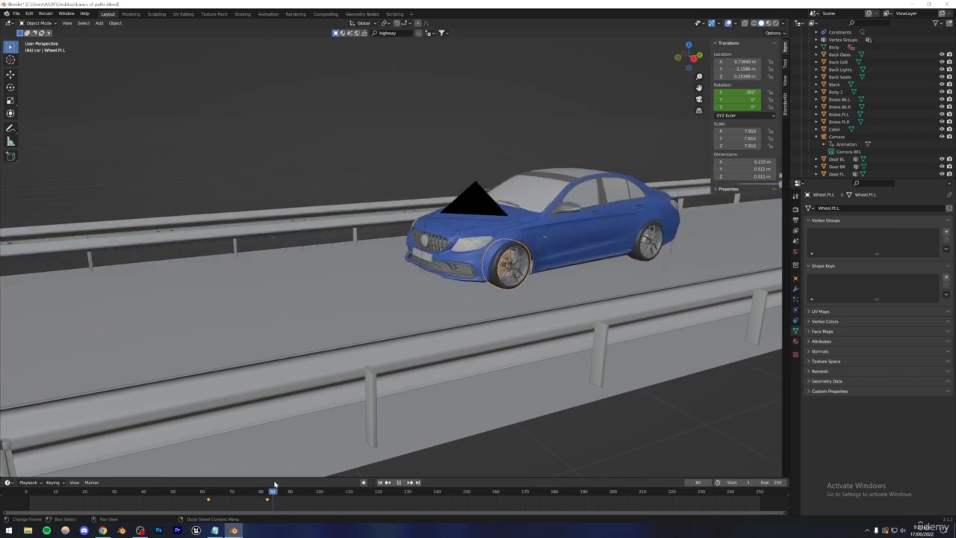
pyautogui.hotkey('ctrl', 's')
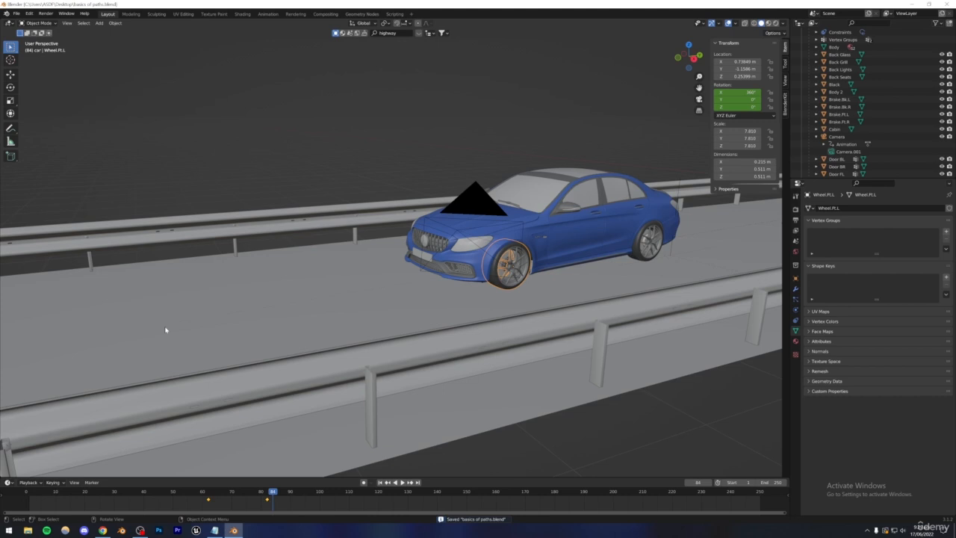
# Step: Switch the timeline area to the Graph Editor, enlarge it and expand the front left wheel's rotation channels
pyautogui.click(8, 482)
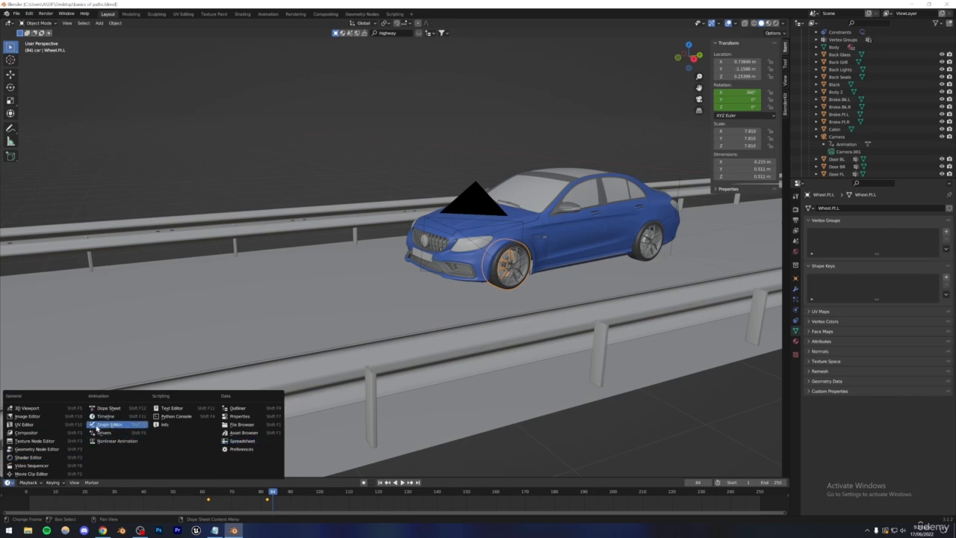
pyautogui.click(106, 425)
pyautogui.moveTo(151, 477); pyautogui.dragTo(155, 372)
pyautogui.press('Home')
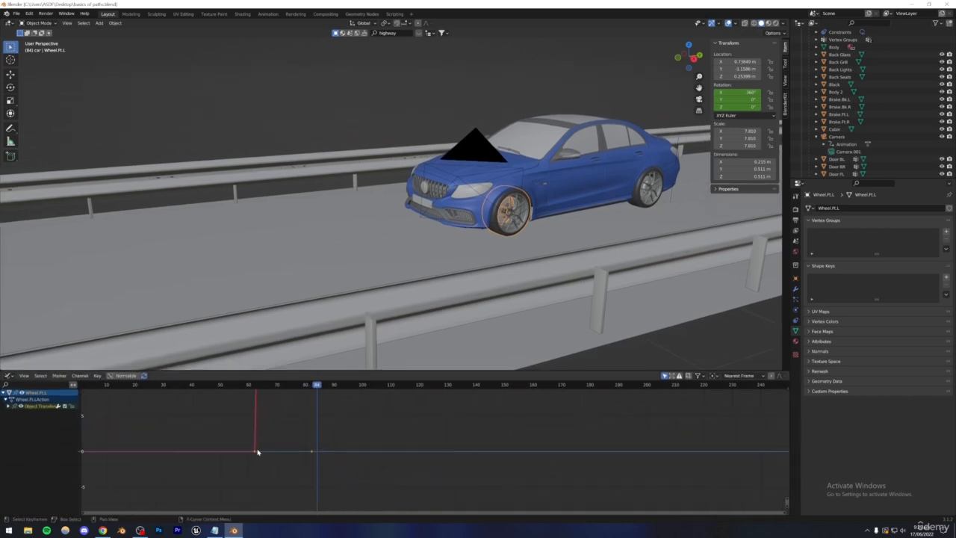
pyautogui.click(9, 406)
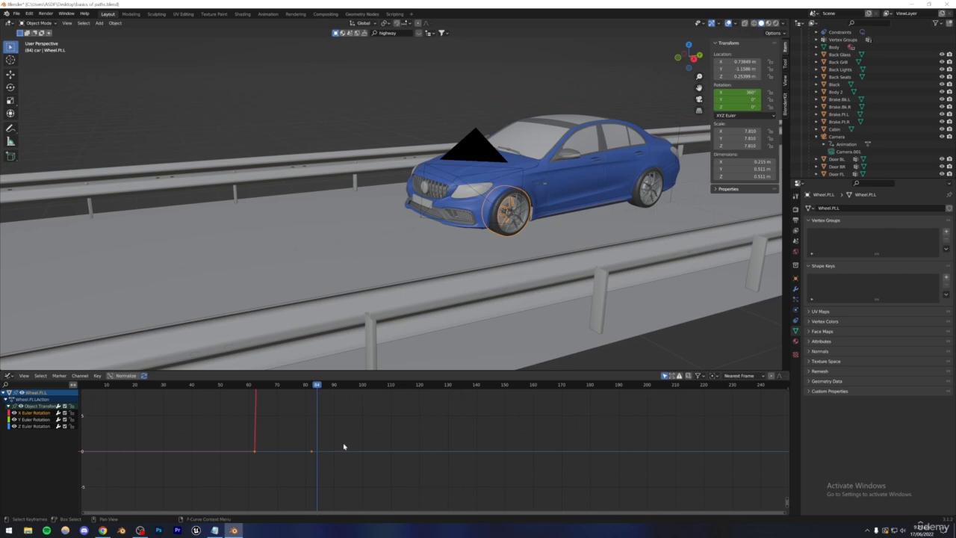
# Step: Add a Cycles modifier to the front left wheel's X Euler Rotation curve and switch the area back to the Timeline
pyautogui.press('n')
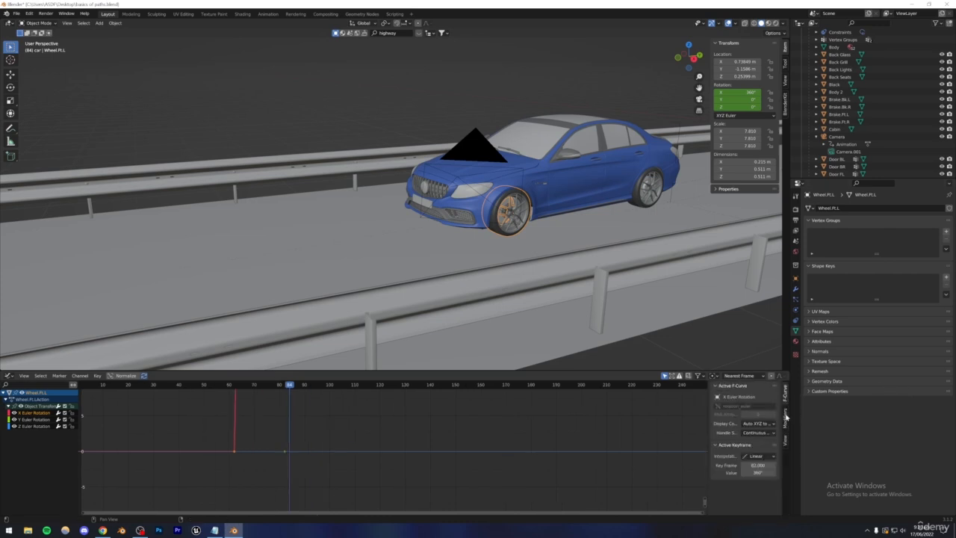
pyautogui.click(784, 416)
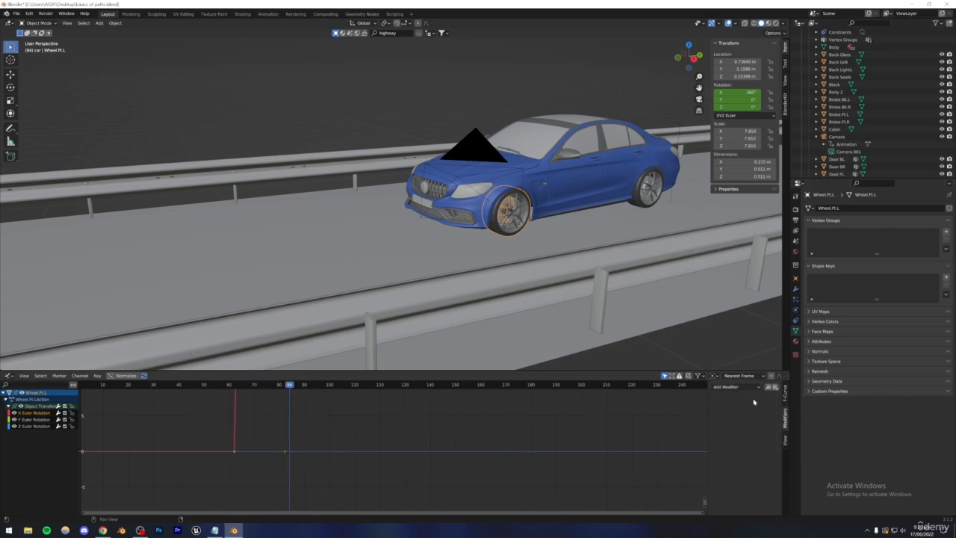
pyautogui.click(728, 387)
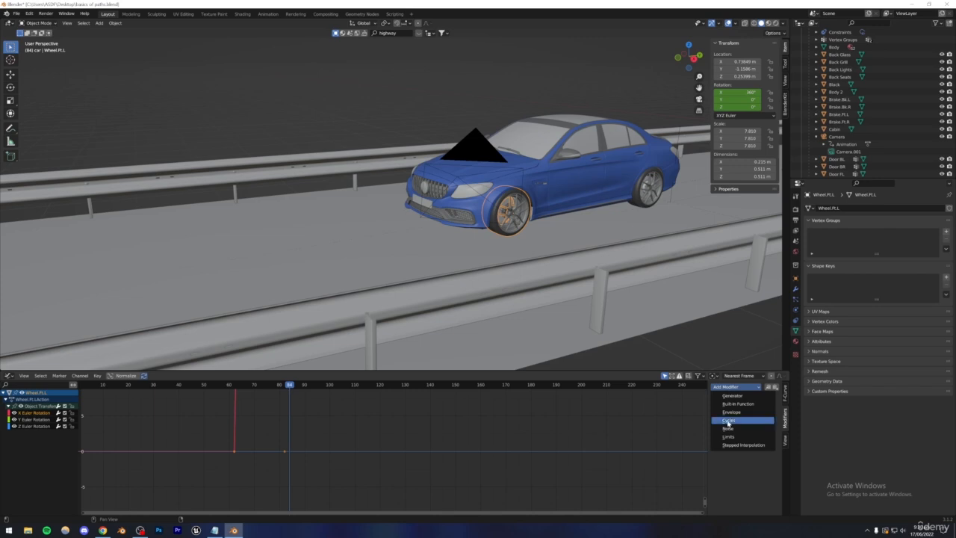
pyautogui.click(729, 421)
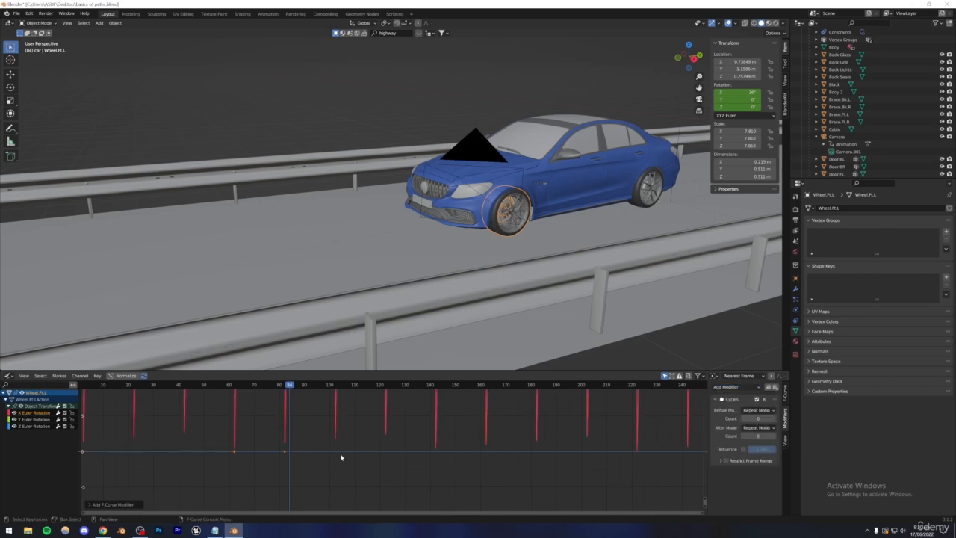
pyautogui.click(8, 375)
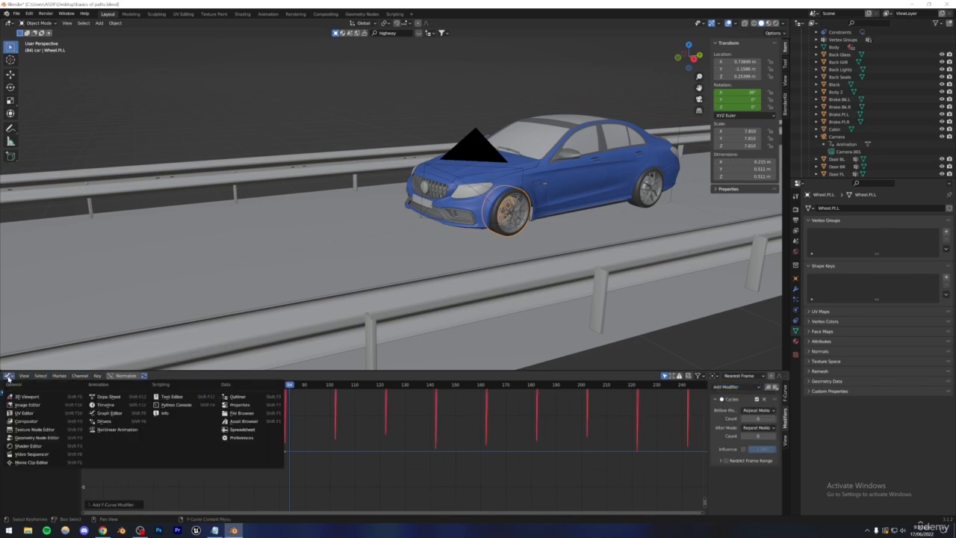
pyautogui.click(105, 404)
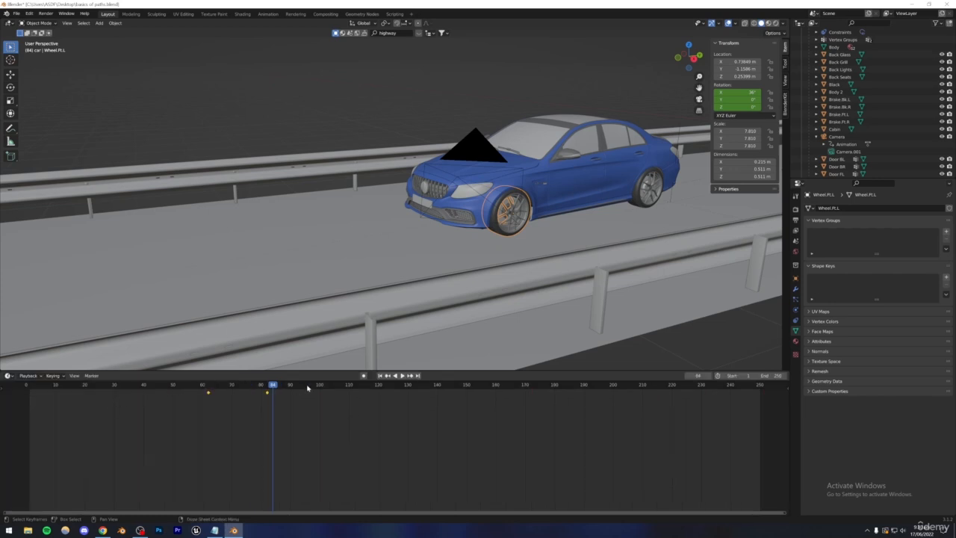
# Step: Step forward frame by frame from frame 84, and play on to examine the wheel's X rotation beyond its last keyframe
pyautogui.press('Right')
pyautogui.press('Right')
pyautogui.press('Right')
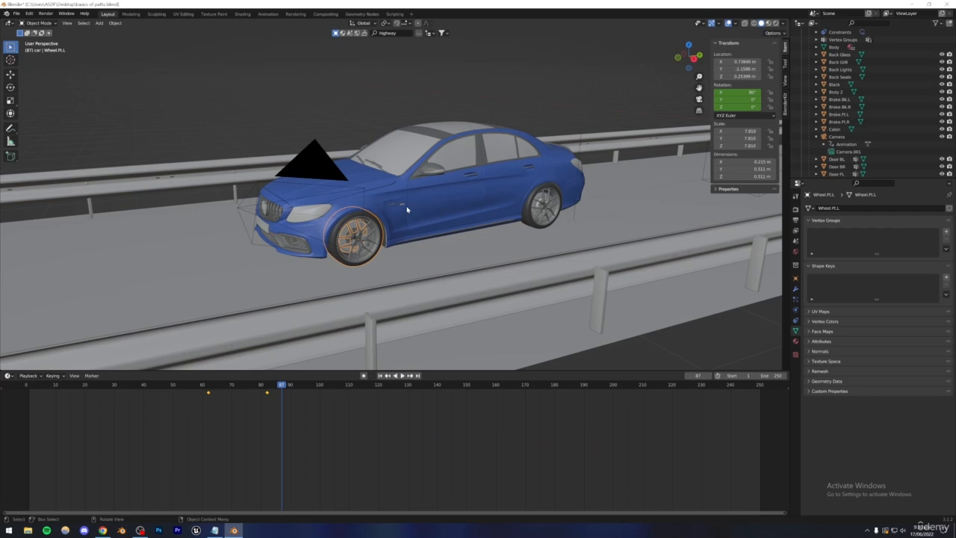
pyautogui.press('Right')
pyautogui.press('Right')
pyautogui.press('Right')
pyautogui.press('Right')
pyautogui.press('Right')
pyautogui.press('Right')
pyautogui.press('Right')
pyautogui.press('Right')
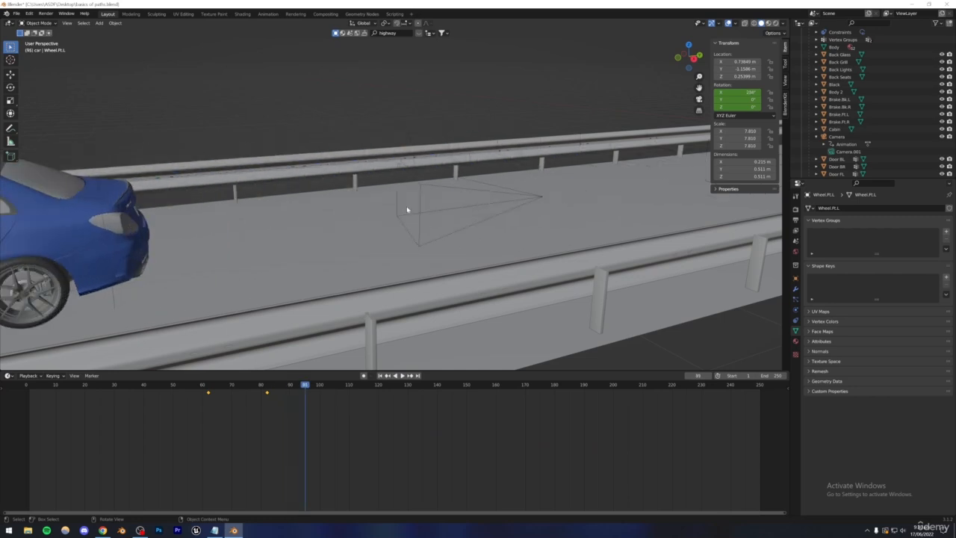
pyautogui.press('Right')
pyautogui.press('Right')
pyautogui.press('Right')
pyautogui.press('space')
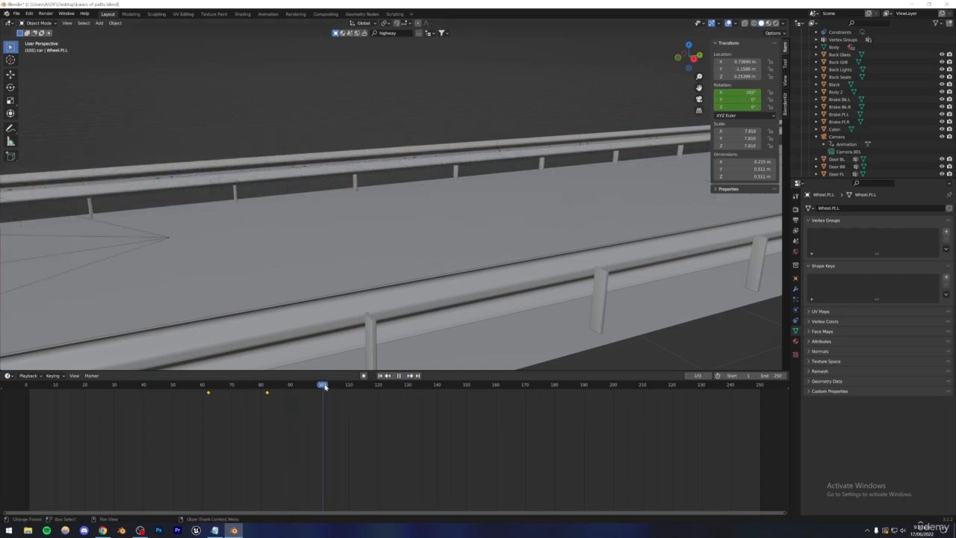
# Step: Save the file at frame 48 and play the animation from there through the camera view
pyautogui.moveTo(215, 385); pyautogui.dragTo(169, 385)
pyautogui.hotkey('ctrl', 's')
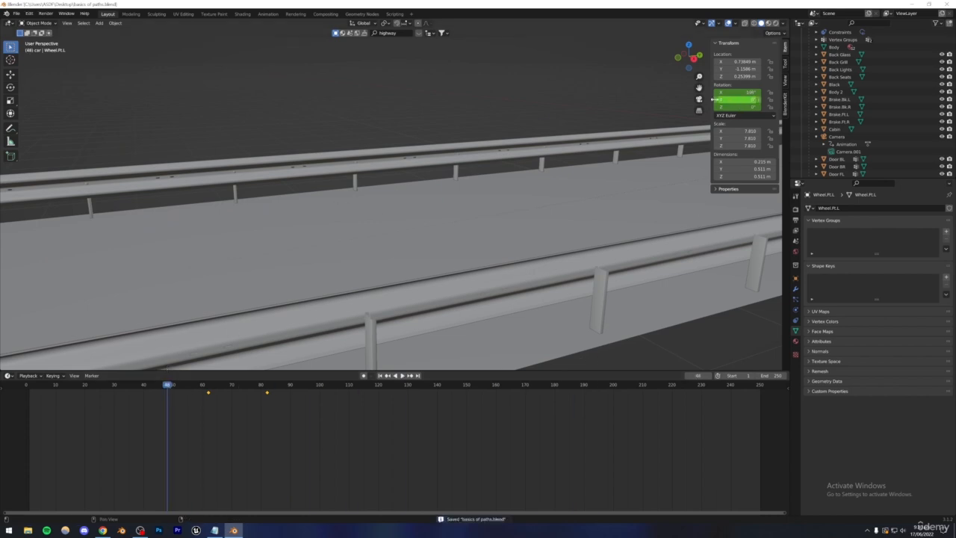
pyautogui.press('KP_0')
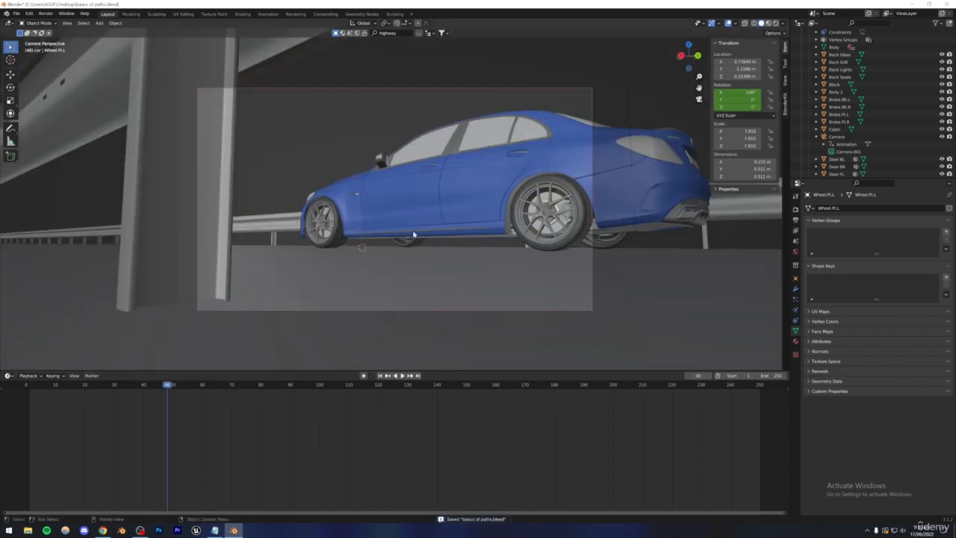
pyautogui.press('space')
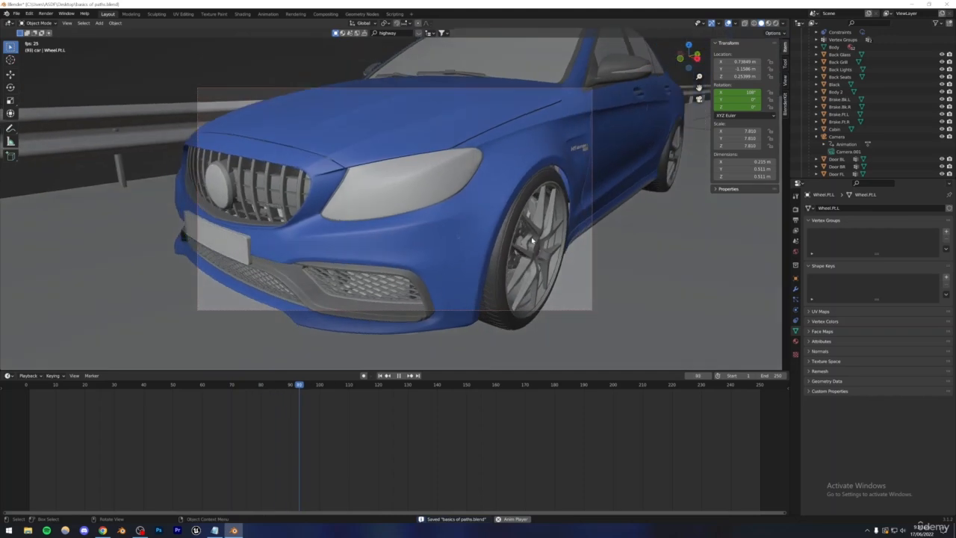
pyautogui.press('space')
# Step: Return to the start of the animation, save the file and replay the opening frames through the camera
pyautogui.moveTo(372, 386); pyautogui.dragTo(27, 386)
pyautogui.hotkey('ctrl', 's')
pyautogui.press('space')
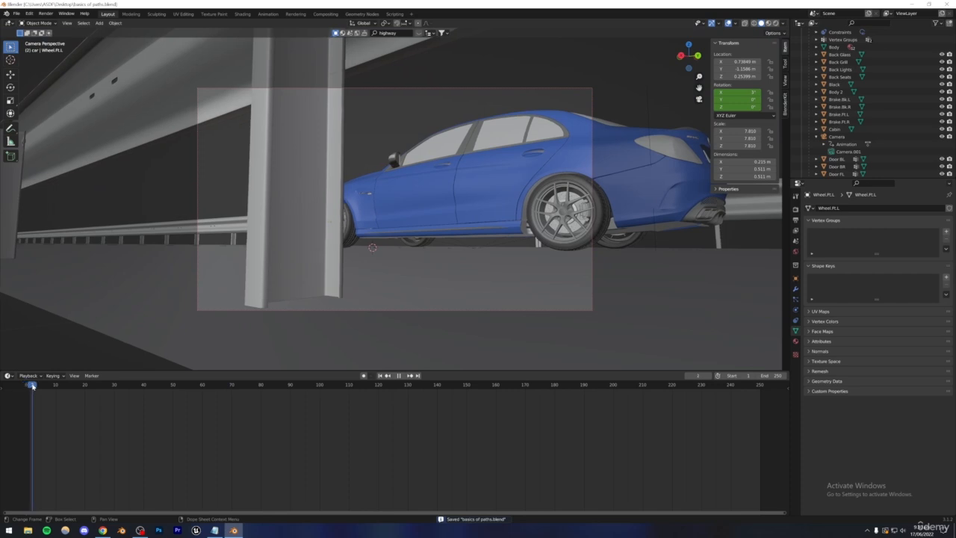
pyautogui.press('space')
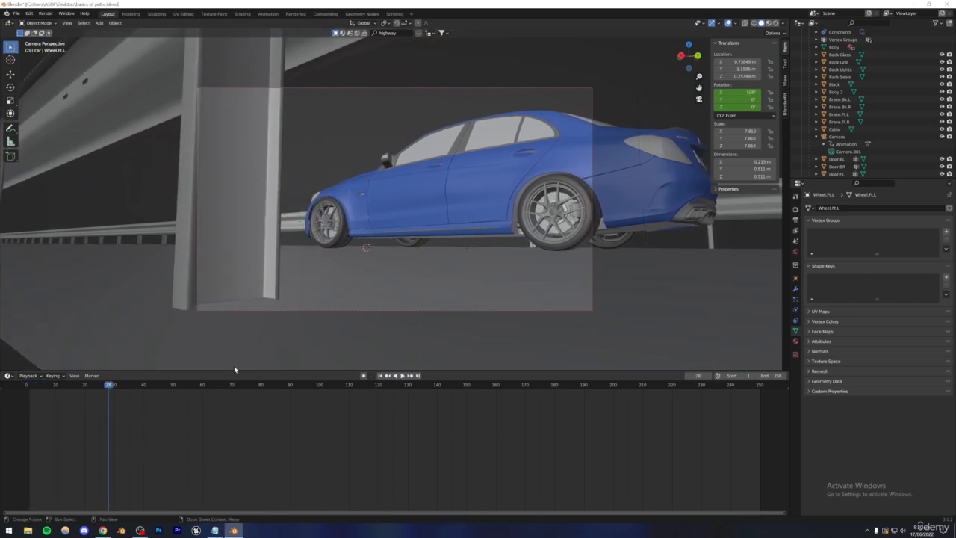
# Step: Play and scrub the car animation through the camera view to check the motion, and save the file
pyautogui.moveTo(95, 407); pyautogui.dragTo(28, 403)
pyautogui.press('space')
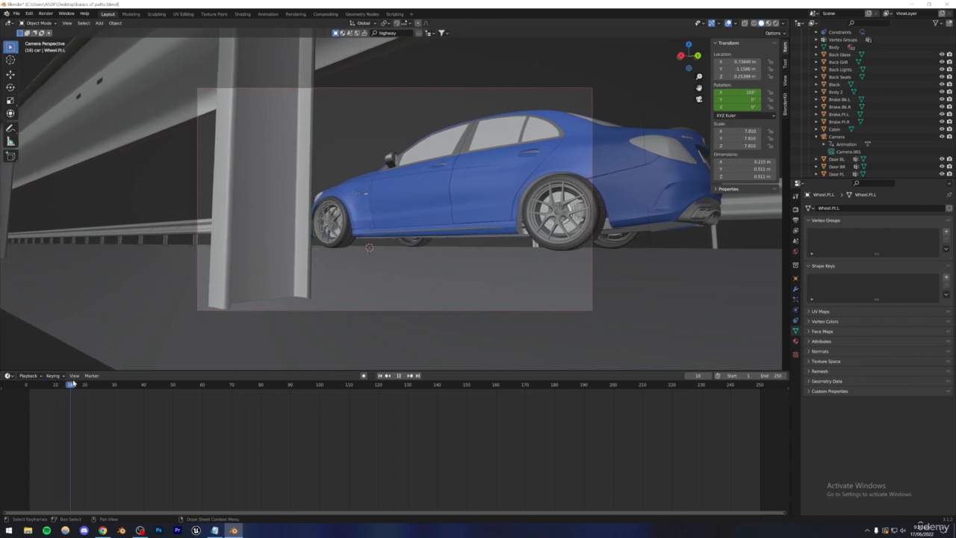
pyautogui.press('space')
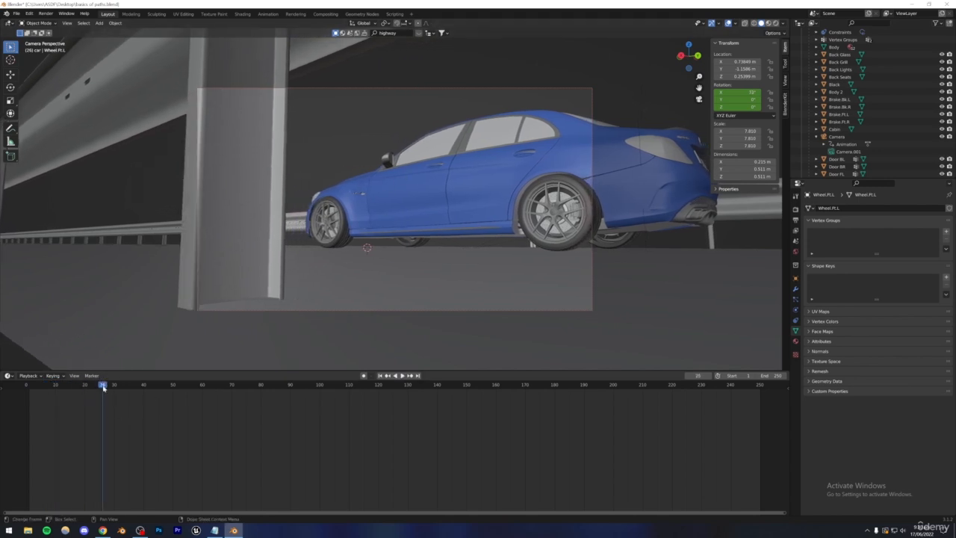
pyautogui.moveTo(104, 386); pyautogui.dragTo(129, 384)
pyautogui.press('space')
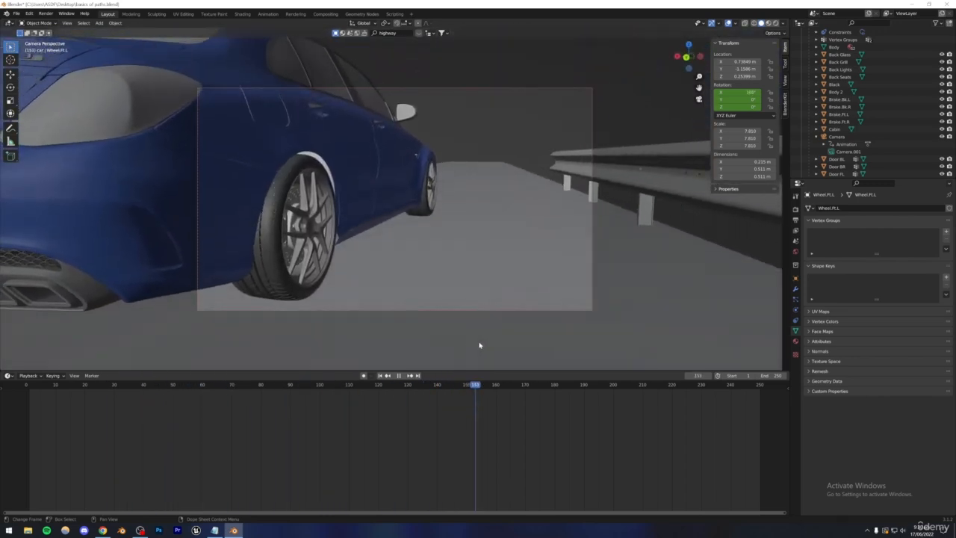
pyautogui.moveTo(479, 345); pyautogui.dragTo(346, 346)
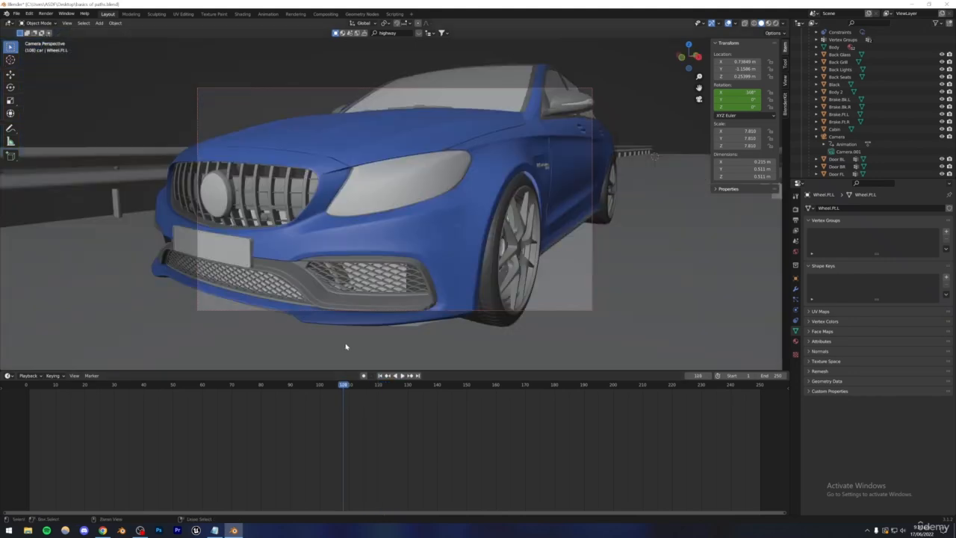
pyautogui.rightClick(345, 346)
pyautogui.hotkey('ctrl', 's')
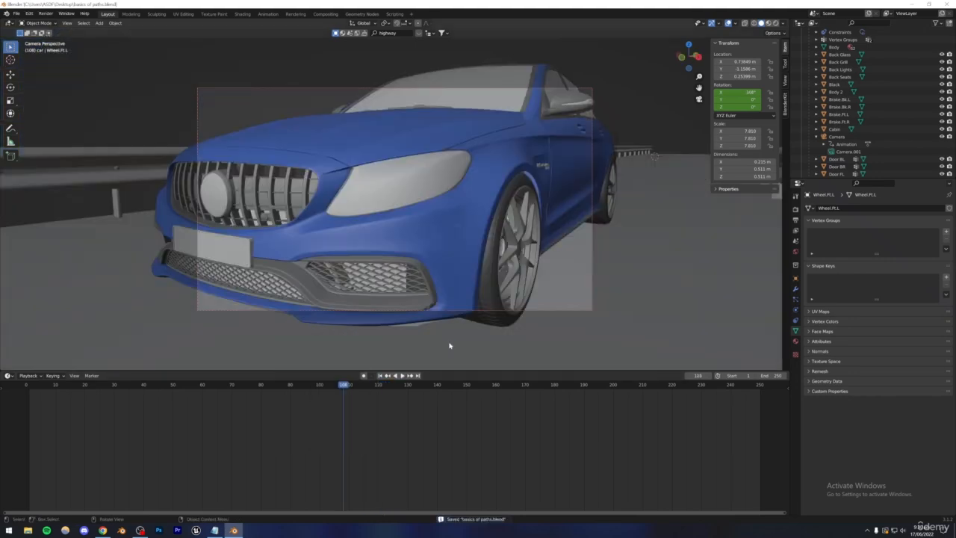
pyautogui.hotkey('shift', 'Left')
pyautogui.press('space')
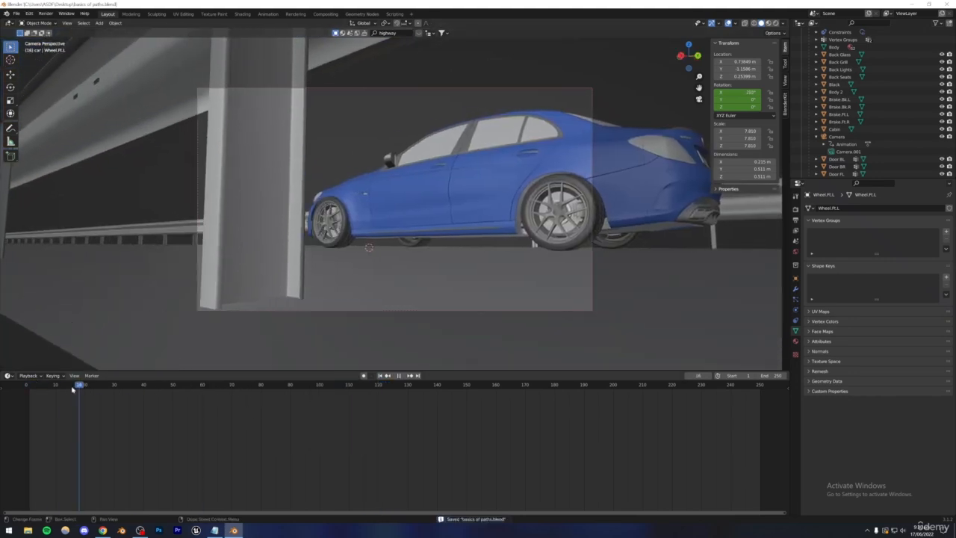
pyautogui.hotkey('ctrl', 's')
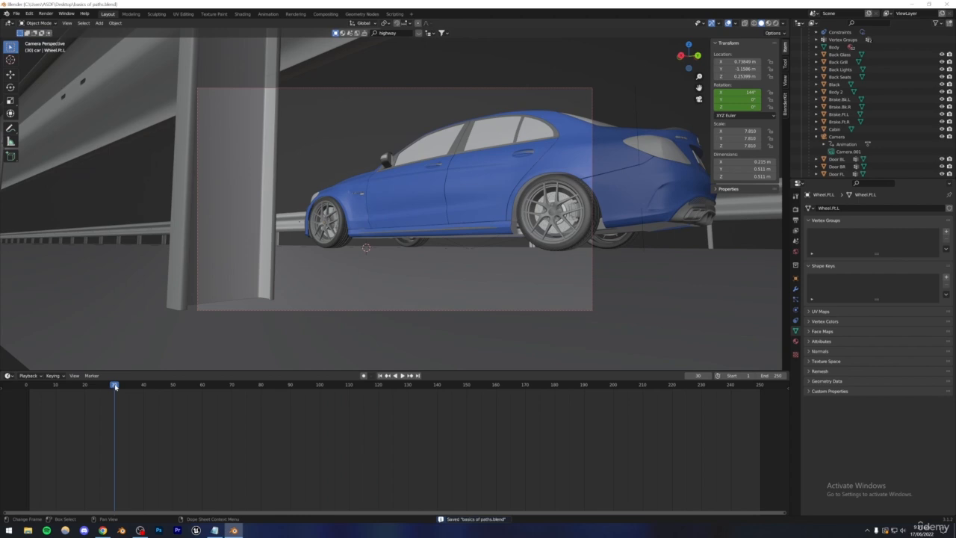
pyautogui.press('space')
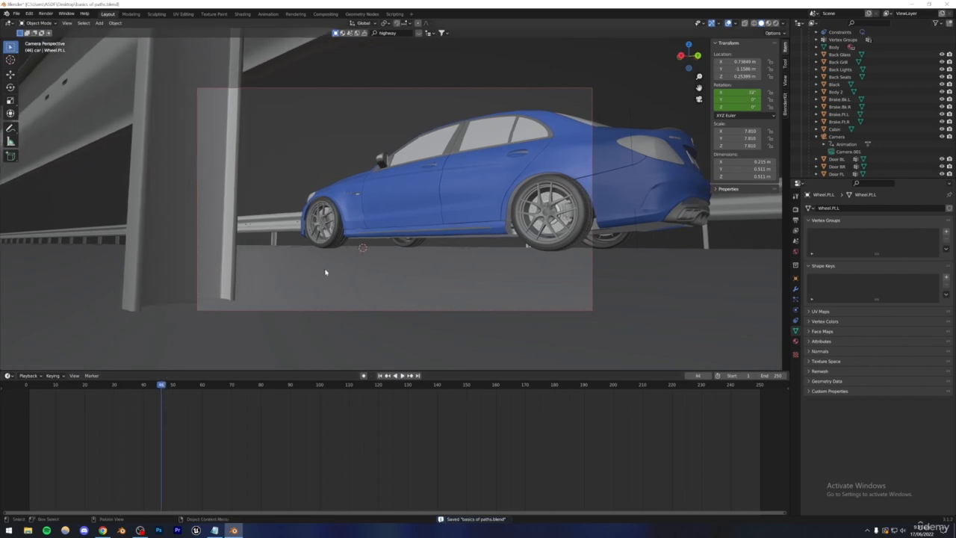
pyautogui.press('space')
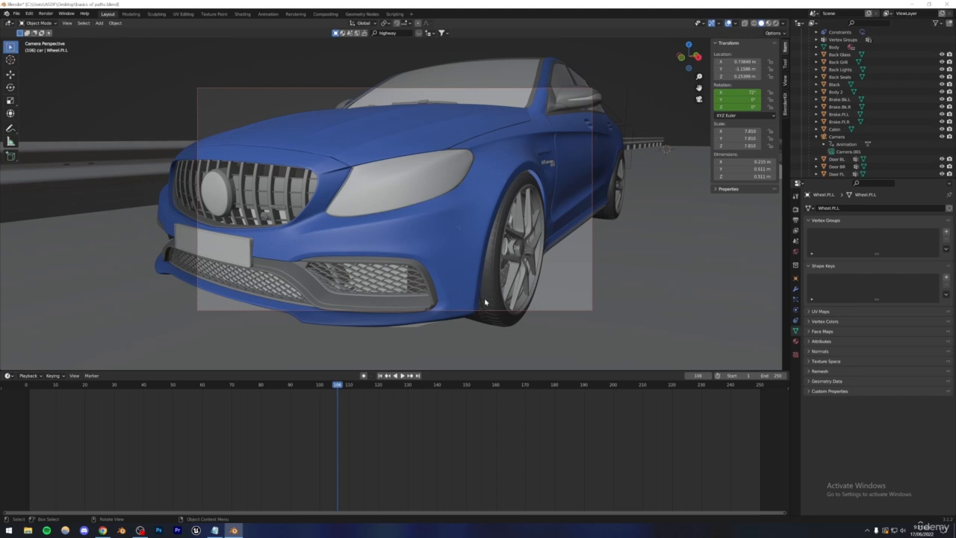
# Step: Check the front left wheel's rotation keyframes at frames 62 and 82, and save the file with a shorter timeline area
pyautogui.click(485, 302)
pyautogui.click(210, 391)
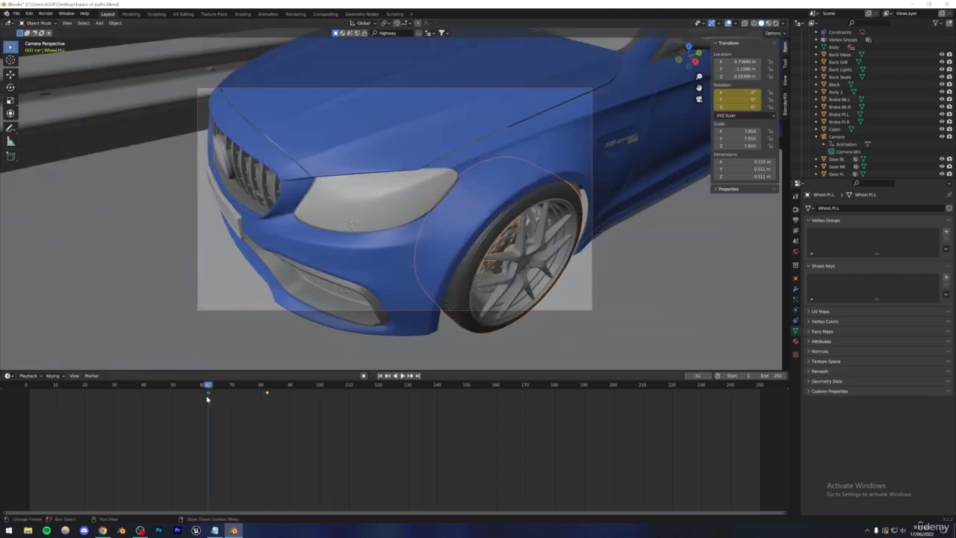
pyautogui.moveTo(250, 386); pyautogui.dragTo(267, 383)
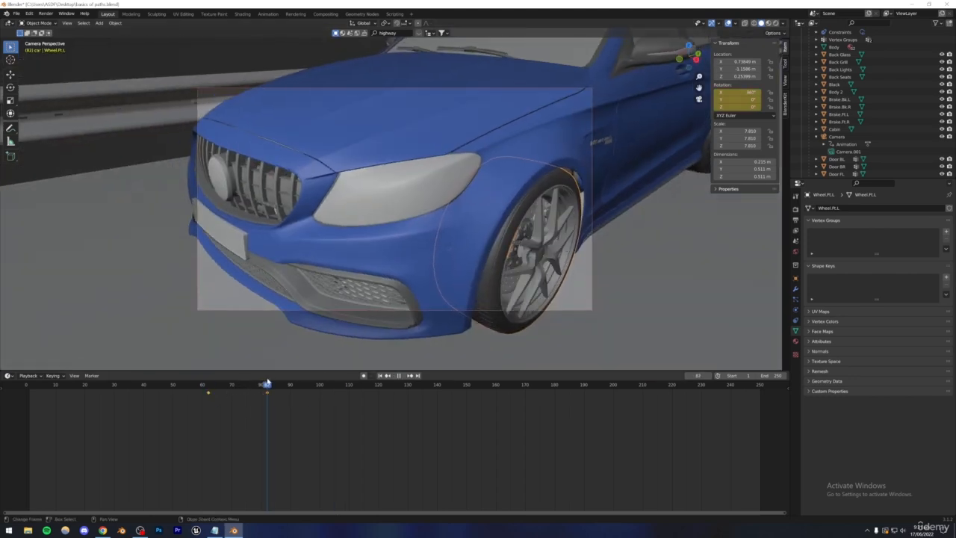
pyautogui.moveTo(193, 372); pyautogui.dragTo(194, 437)
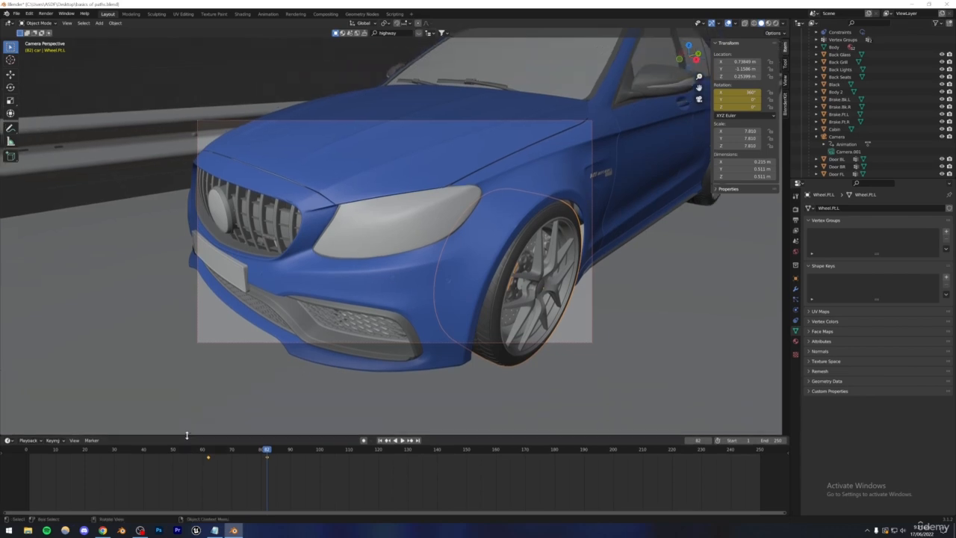
pyautogui.hotkey('ctrl', 's')
# Step: Insert a rotation keyframe on the rear left wheel at frame 62
pyautogui.moveTo(314, 284); pyautogui.dragTo(363, 254, button='middle')
pyautogui.scroll(-6, 363, 254)
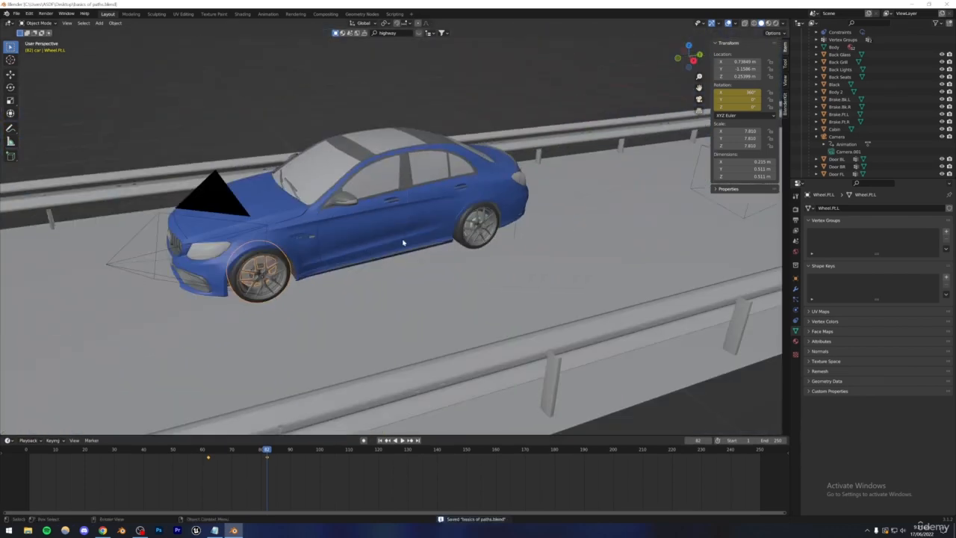
pyautogui.click(463, 232)
pyautogui.scroll(-3, 398, 232)
pyautogui.scroll(7, 398, 232)
pyautogui.scroll(-2, 328, 298)
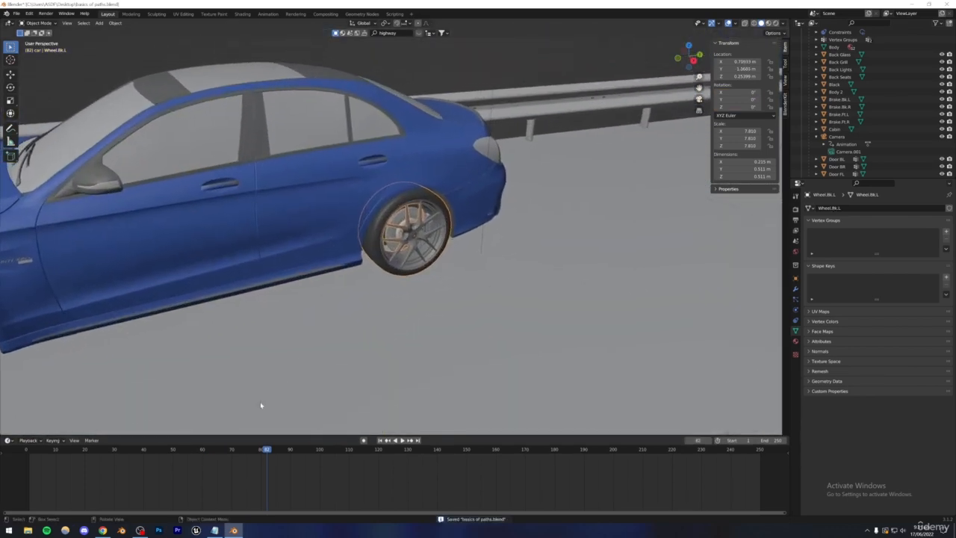
pyautogui.click(217, 449)
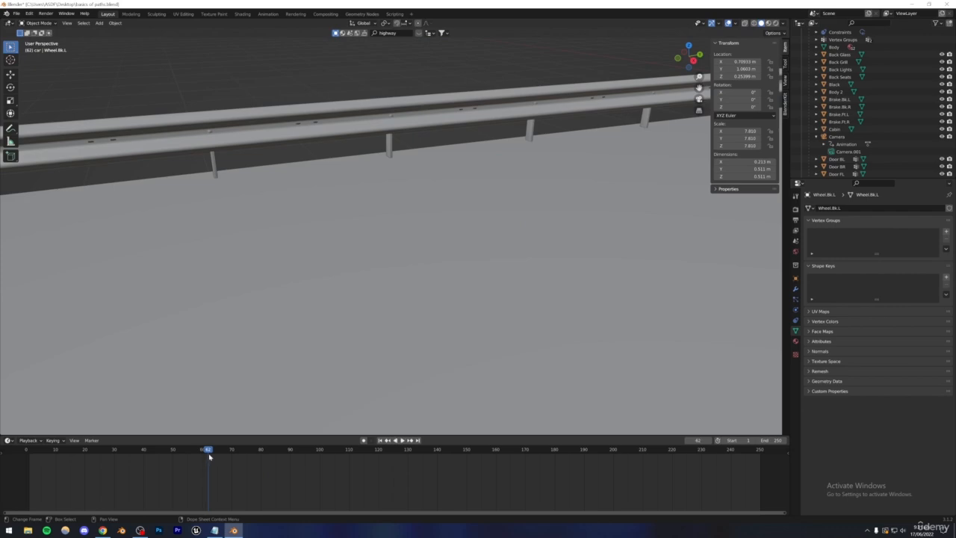
pyautogui.scroll(-6, 311, 336)
pyautogui.scroll(-2, 467, 226)
pyautogui.keyDown('shift'); pyautogui.moveTo(467, 226); pyautogui.dragTo(243, 276, button='middle'); pyautogui.keyUp('shift')
pyautogui.scroll(4, 416, 283)
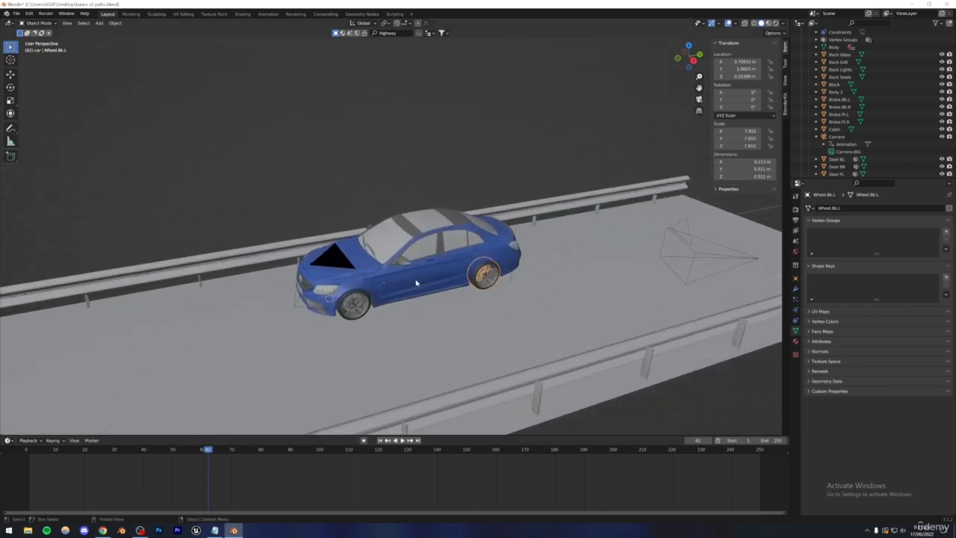
pyautogui.scroll(1, 492, 292)
pyautogui.scroll(10, 478, 279)
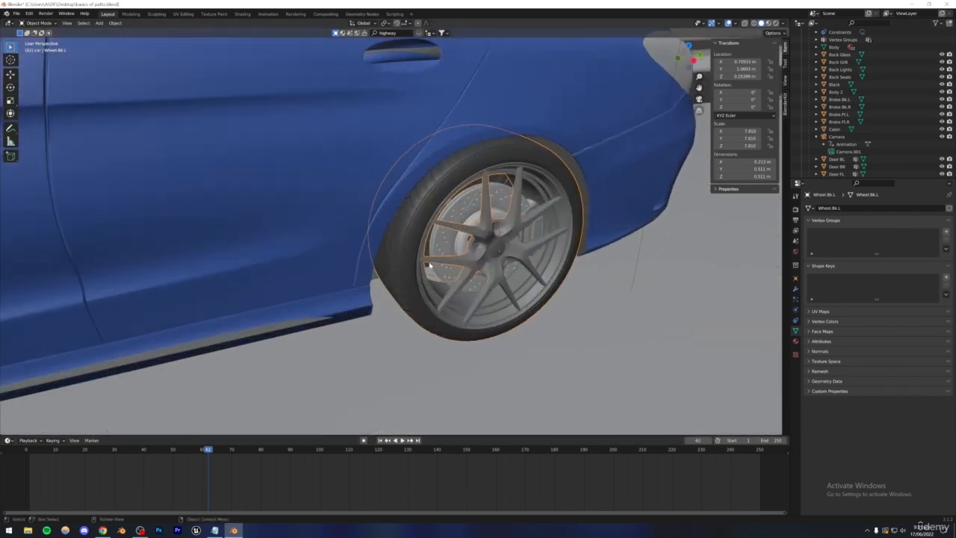
pyautogui.scroll(-4, 425, 265)
pyautogui.press('i')
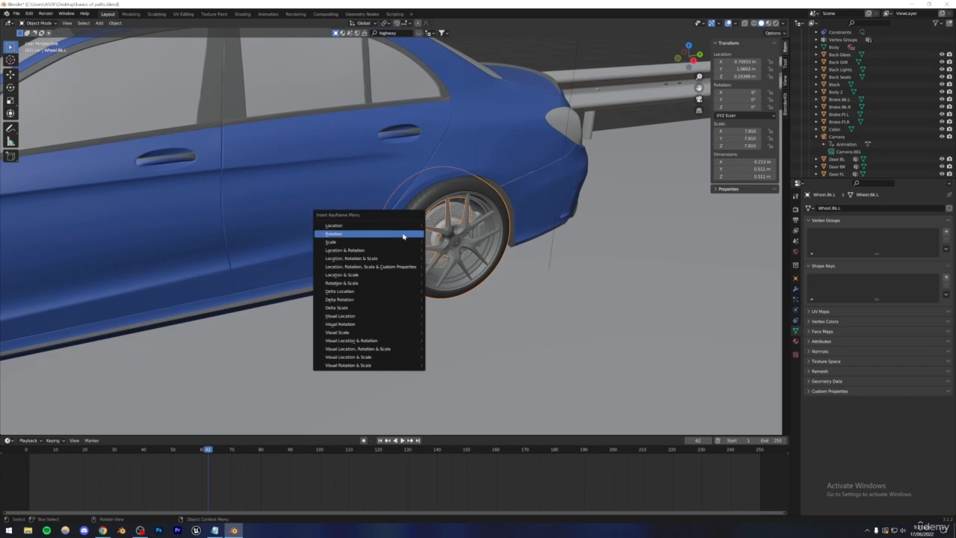
pyautogui.click(396, 231)
# Step: Set the rear left wheel's X rotation to 360° at frame 82 and insert a rotation keyframe there
pyautogui.moveTo(208, 451); pyautogui.dragTo(267, 415)
pyautogui.moveTo(325, 330); pyautogui.dragTo(97, 280, button='middle')
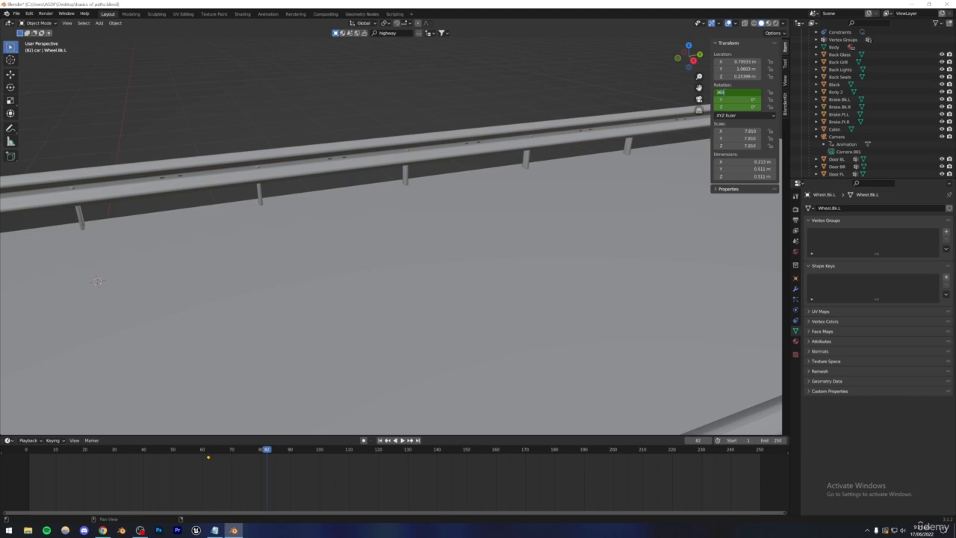
pyautogui.press('Return')
pyautogui.press('i')
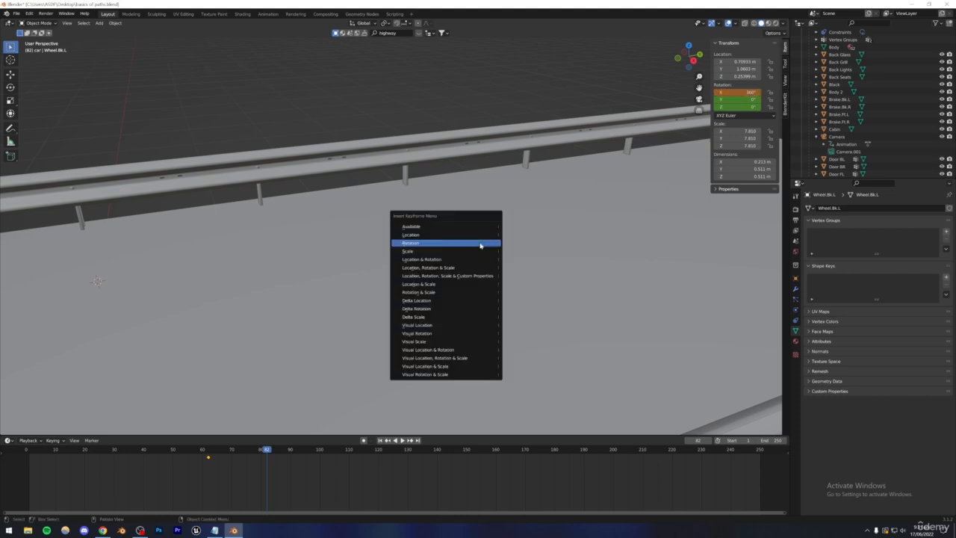
pyautogui.click(484, 246)
# Step: Open the Graph Editor and add a Cycles modifier to the rear left wheel's X Euler Rotation curve
pyautogui.moveTo(273, 448); pyautogui.dragTo(227, 451)
pyautogui.click(6, 440)
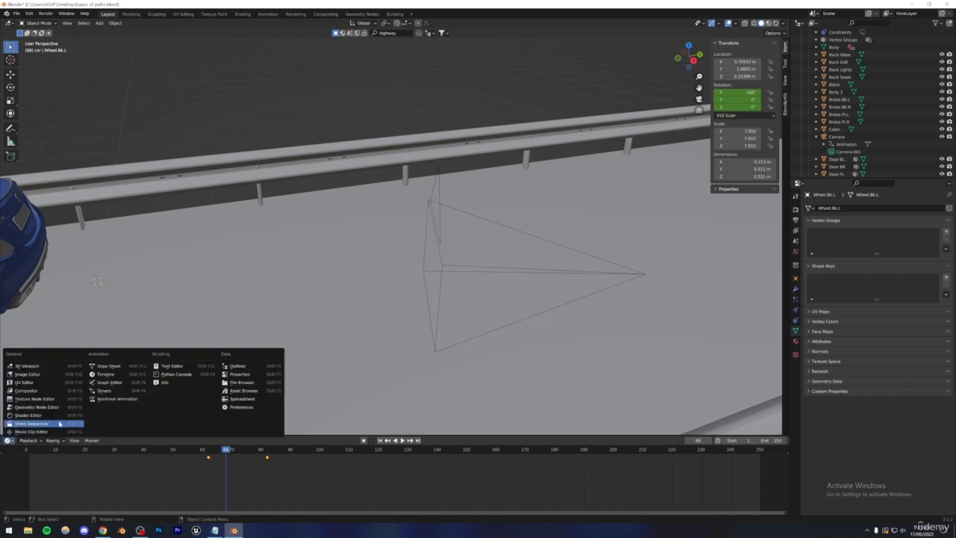
pyautogui.click(112, 389)
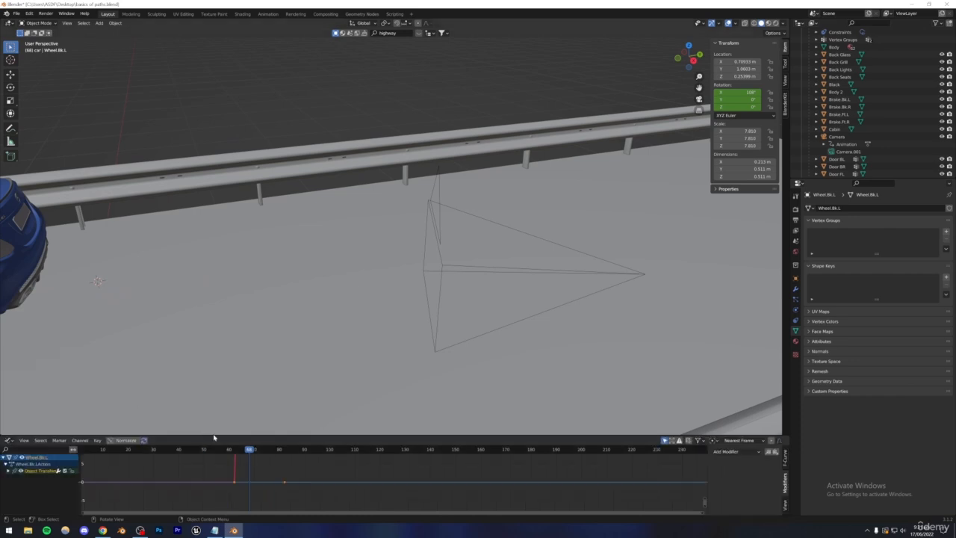
pyautogui.click(7, 471)
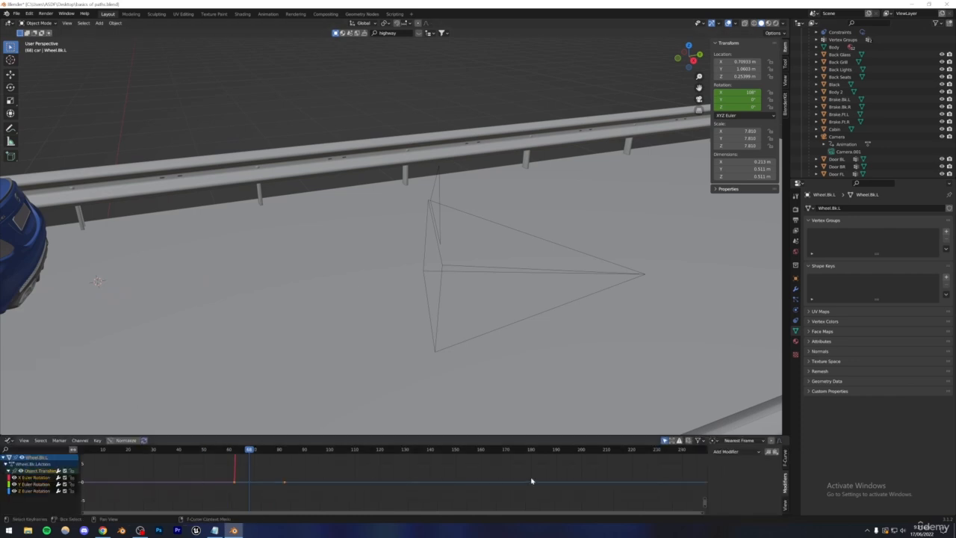
pyautogui.click(742, 452)
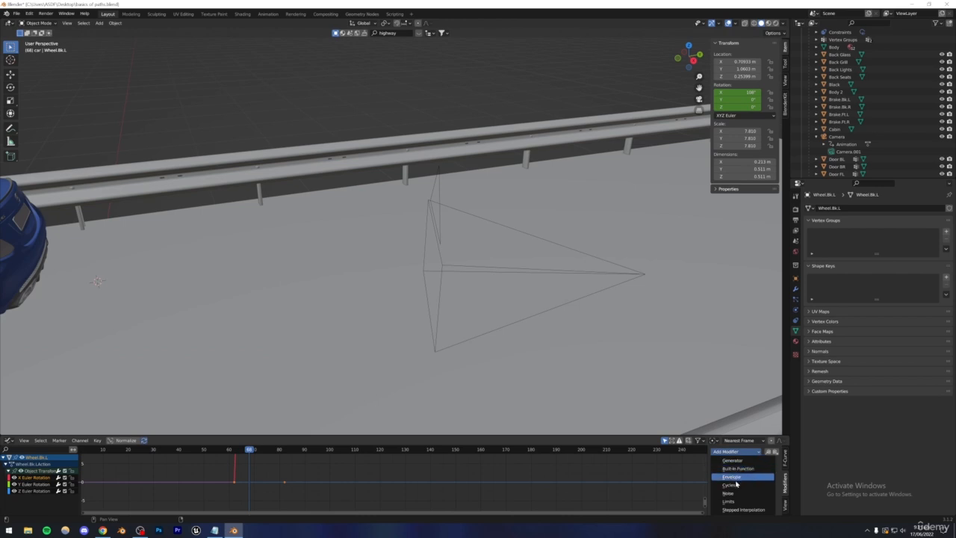
pyautogui.click(747, 485)
# Step: Switch the animation area back to the Timeline editor and save the file
pyautogui.click(9, 440)
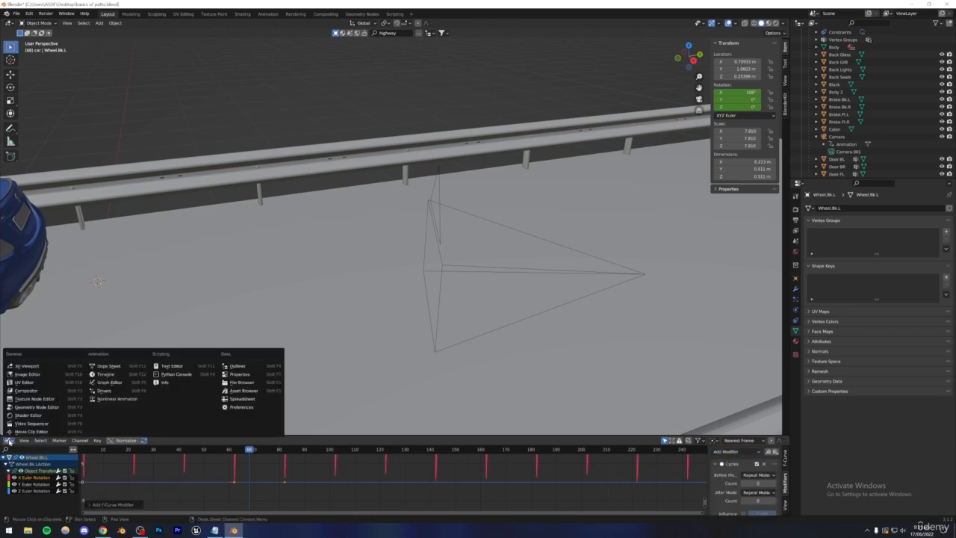
pyautogui.click(9, 440)
pyautogui.click(9, 440)
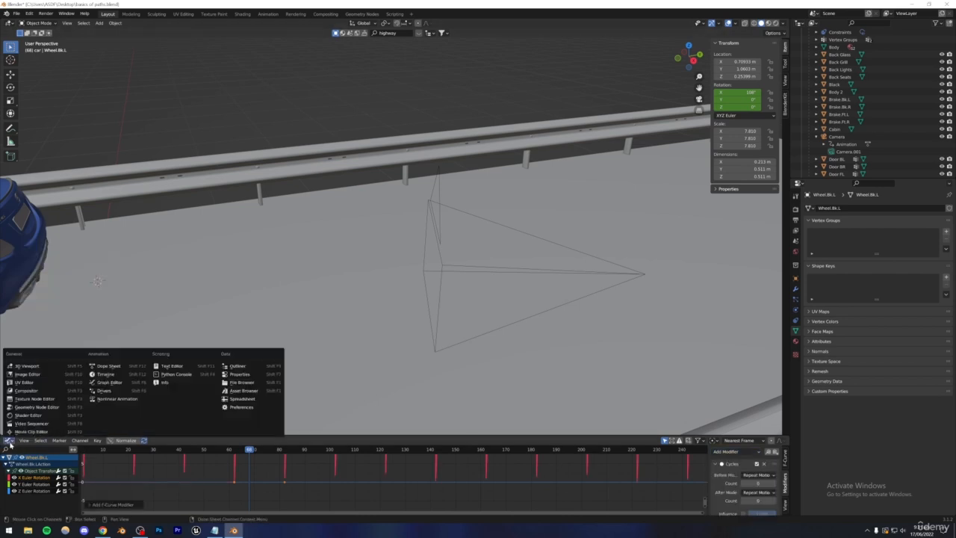
pyautogui.click(10, 440)
pyautogui.click(109, 374)
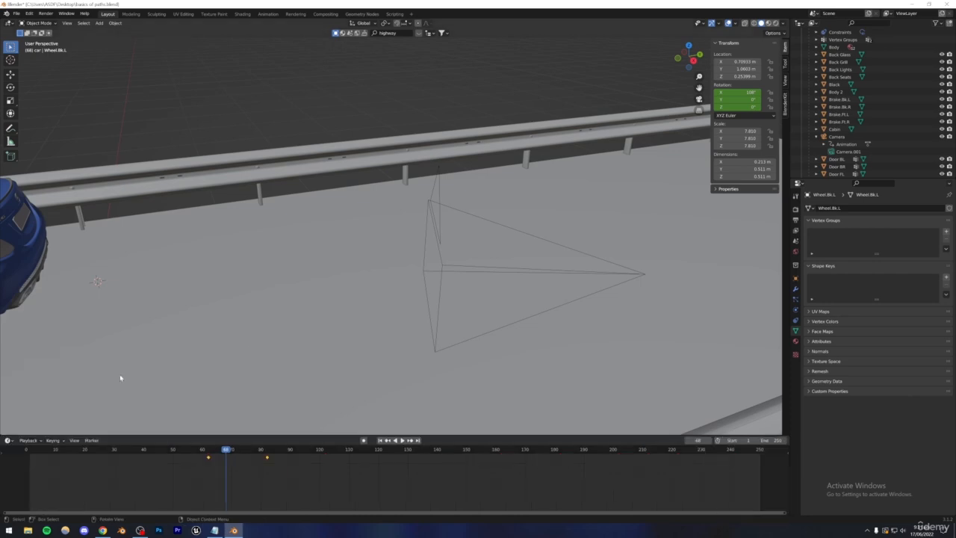
pyautogui.moveTo(120, 380); pyautogui.dragTo(282, 275, button='middle')
pyautogui.hotkey('ctrl', 's')
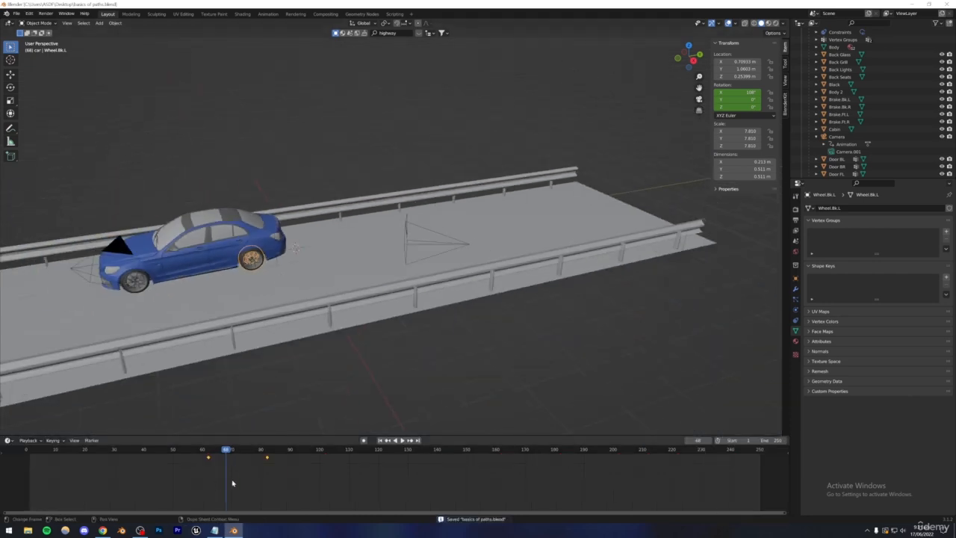
# Step: Play the animation from around frame 56 to check the rear left wheel's rotation
pyautogui.moveTo(232, 483); pyautogui.dragTo(191, 484)
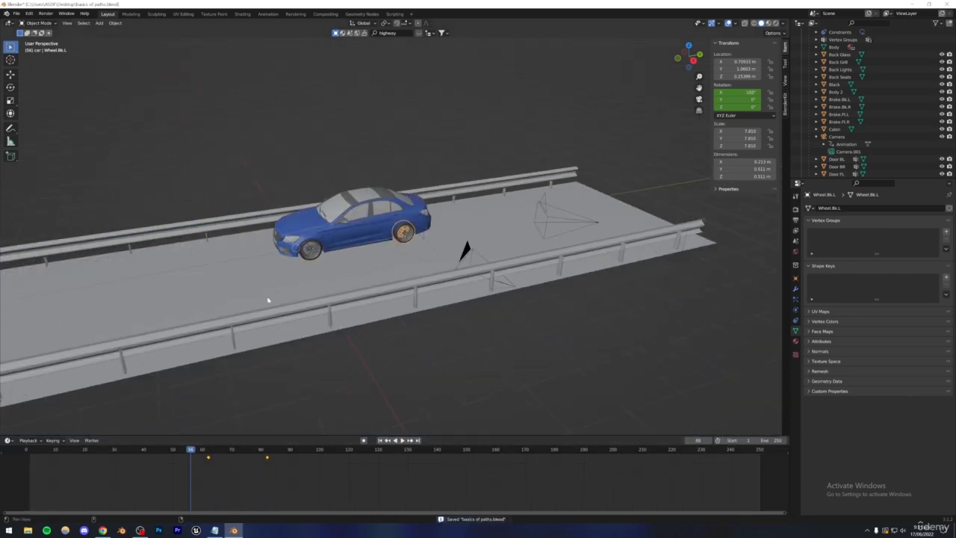
pyautogui.moveTo(268, 300); pyautogui.dragTo(523, 273, button='middle')
pyautogui.press('space')
pyautogui.scroll(2, 459, 277)
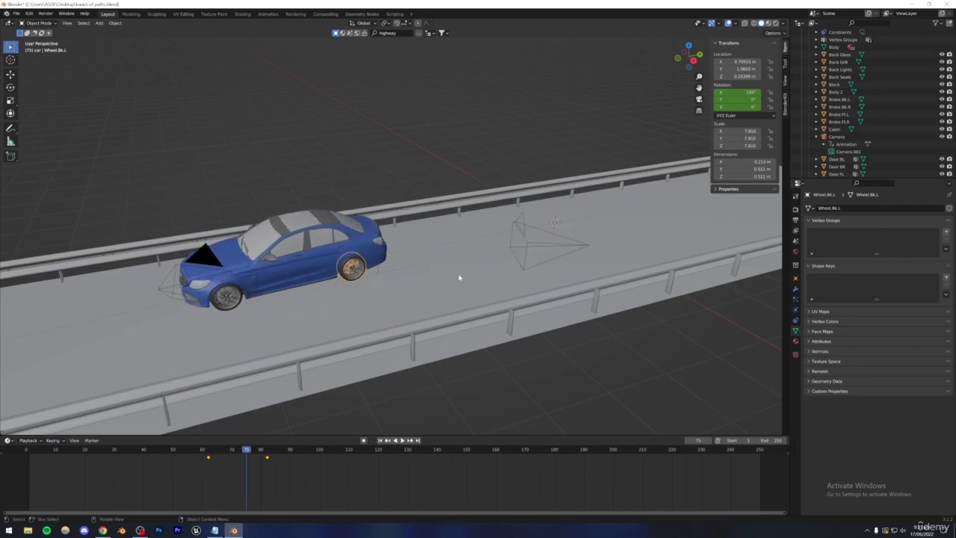
# Step: Select the car's rear right wheel and save the file
pyautogui.keyDown('alt'); pyautogui.moveTo(366, 281); pyautogui.dragTo(490, 251); pyautogui.keyUp('alt')
pyautogui.keyDown('alt'); pyautogui.moveTo(496, 206); pyautogui.dragTo(485, 245); pyautogui.keyUp('alt')
pyautogui.click(489, 221)
pyautogui.press('KP_Decimal')
pyautogui.scroll(5, 439, 249)
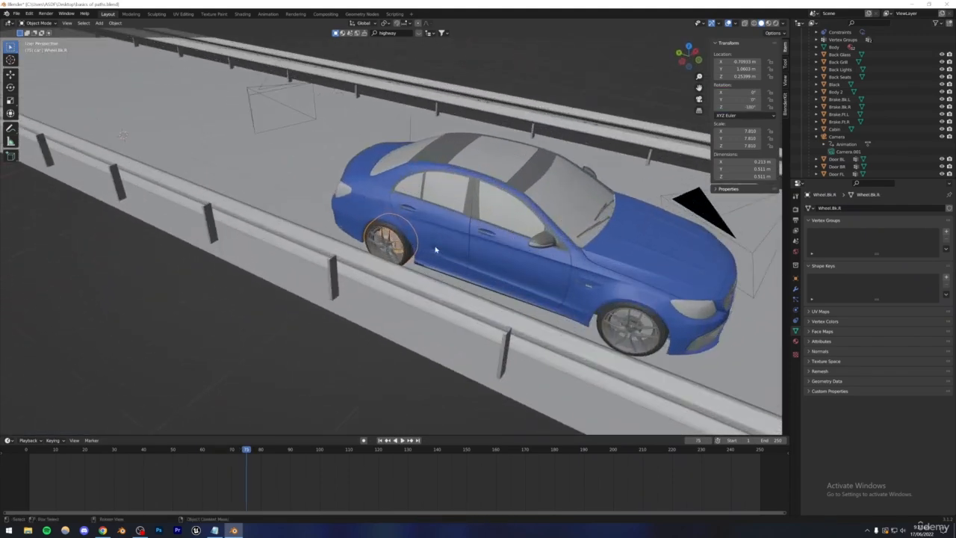
pyautogui.moveTo(467, 310); pyautogui.dragTo(259, 251, button='middle')
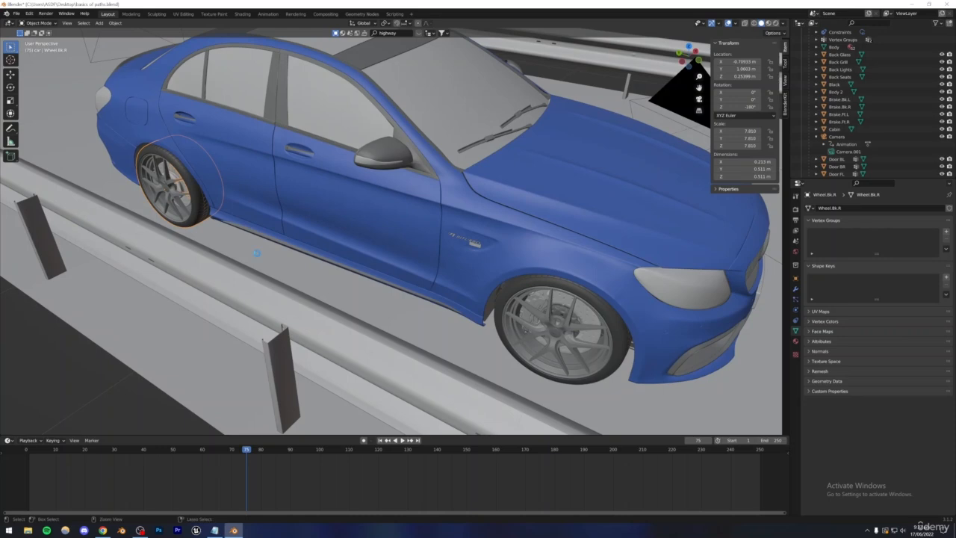
pyautogui.hotkey('ctrl', 's')
pyautogui.scroll(-4, 217, 227)
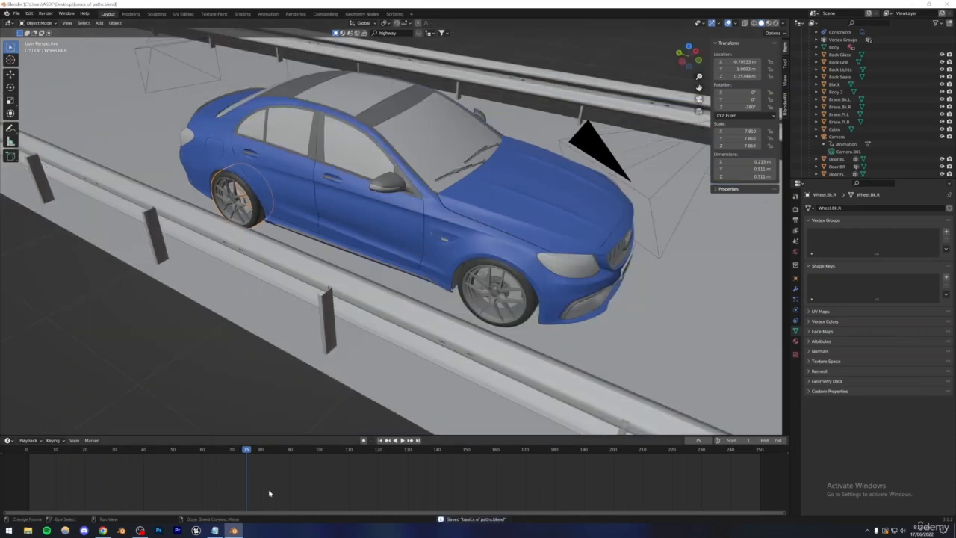
# Step: Insert a rotation keyframe for the rear right wheel at frame 62
pyautogui.moveTo(235, 452); pyautogui.dragTo(206, 458)
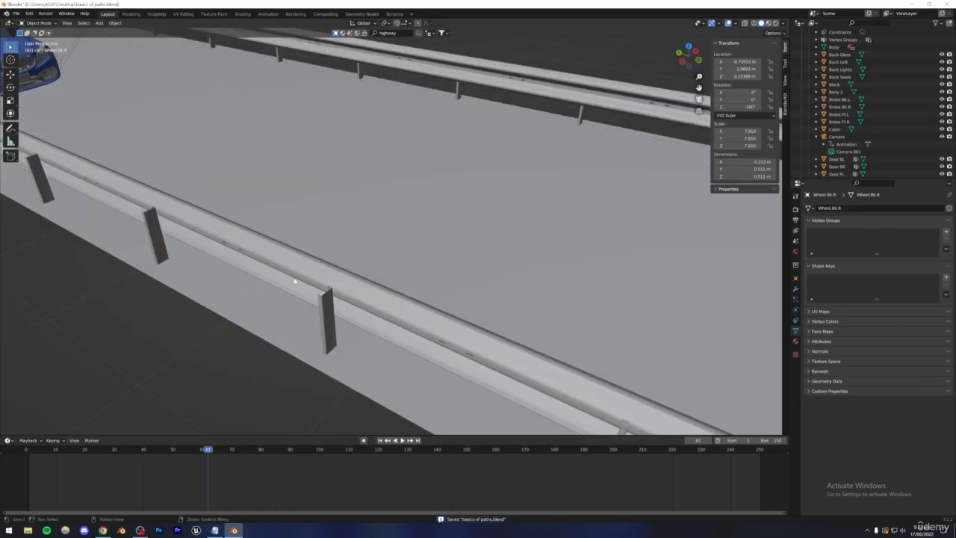
pyautogui.scroll(-5, 299, 254)
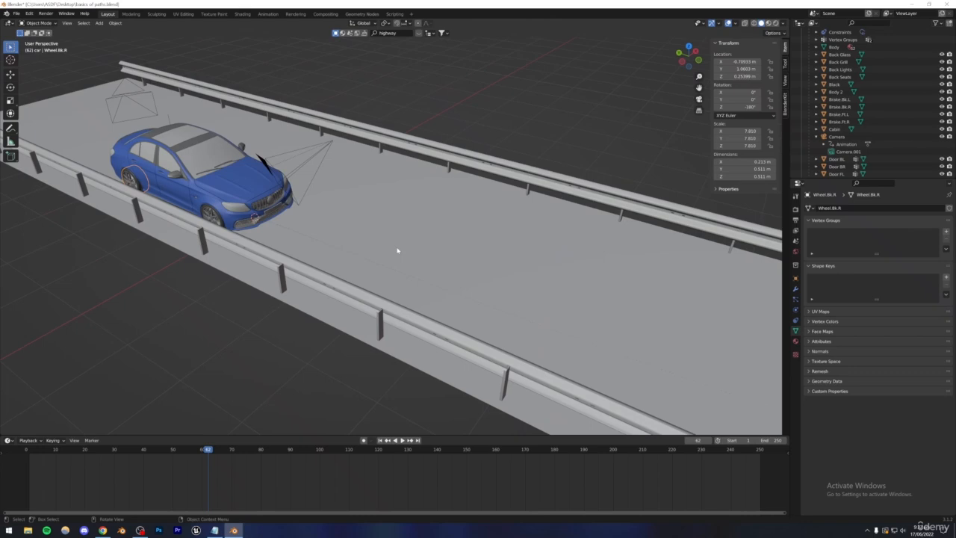
pyautogui.press('i')
pyautogui.click(397, 250)
# Step: Set the rear right wheel's X rotation to 360° at frame 82 and insert a rotation keyframe there
pyautogui.press('space')
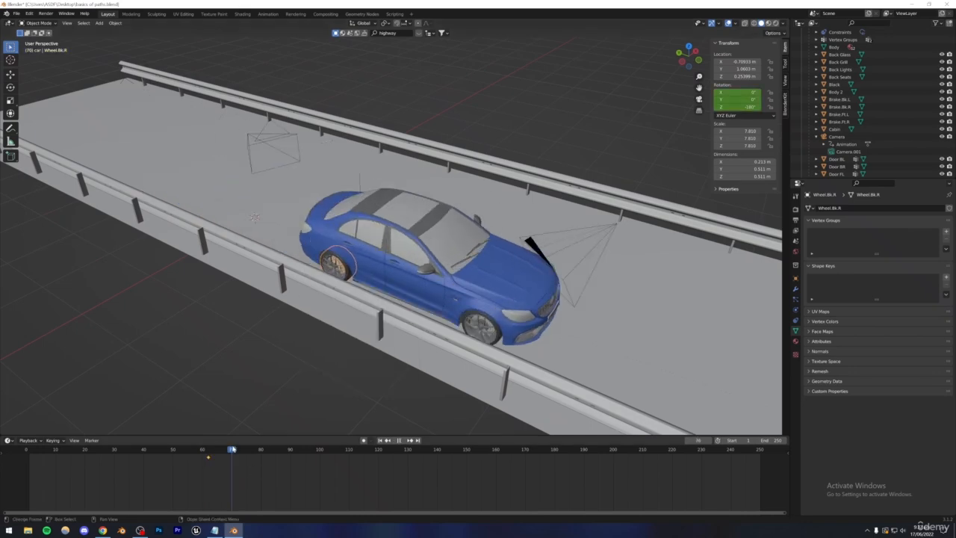
pyautogui.press('space')
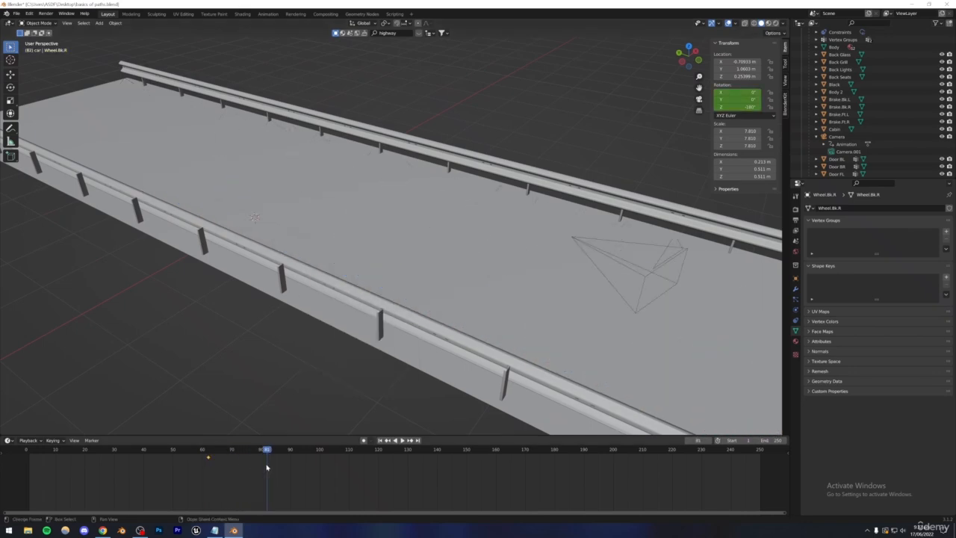
pyautogui.click(737, 92)
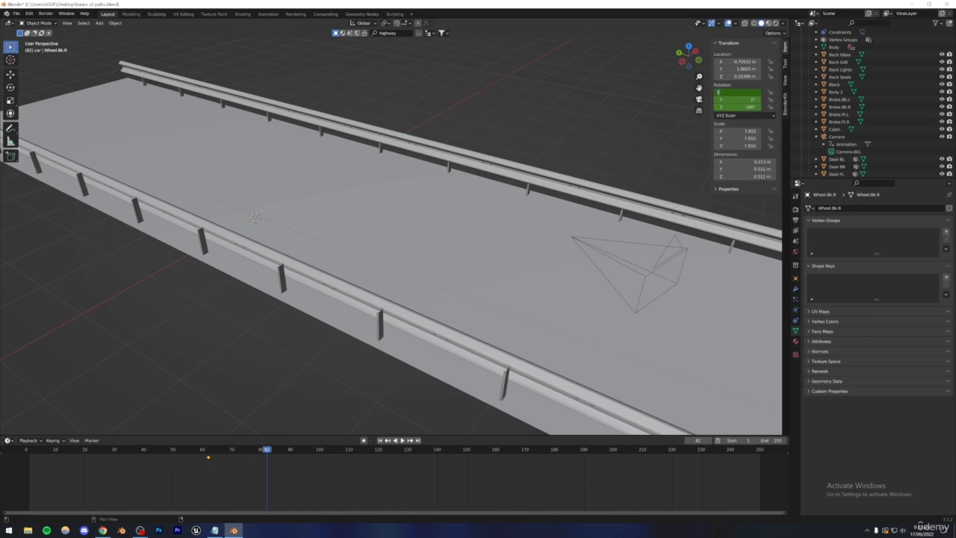
pyautogui.press('Return')
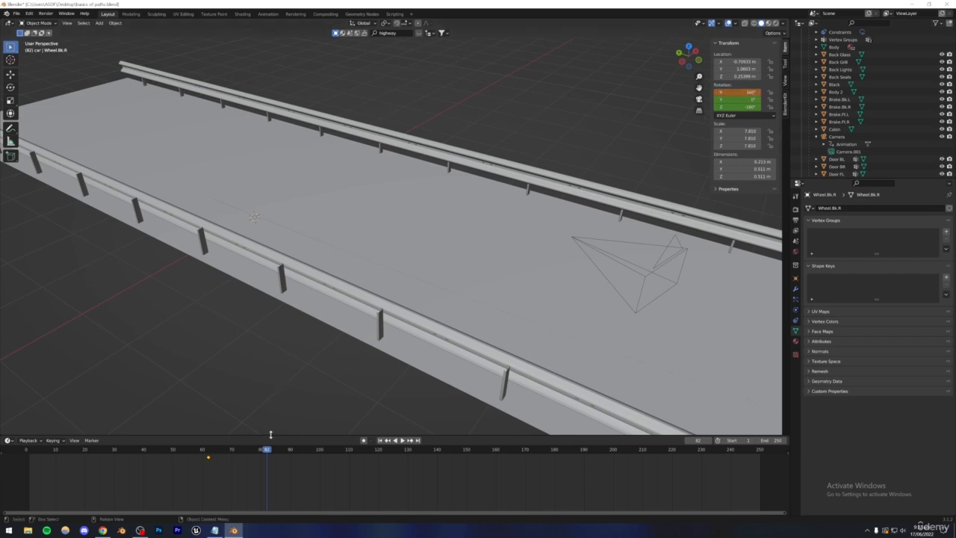
pyautogui.press('i')
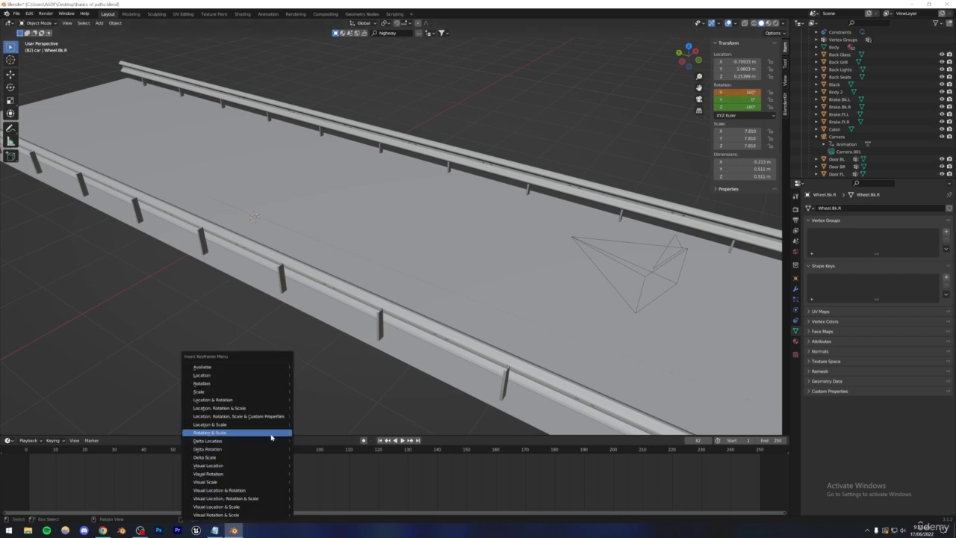
pyautogui.click(209, 383)
# Step: Open the Graph Editor and add a Cycles modifier to the rear right wheel's X Euler Rotation curve
pyautogui.click(9, 440)
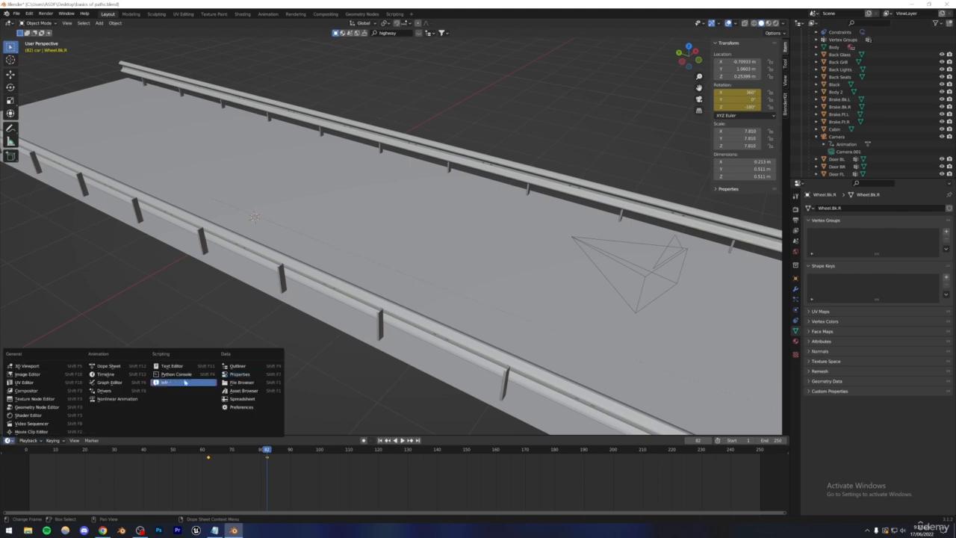
pyautogui.click(108, 384)
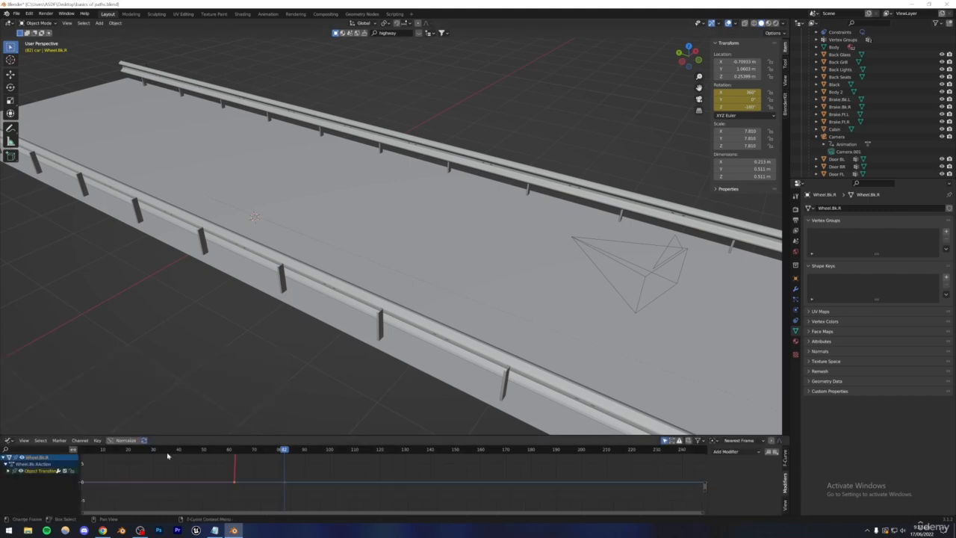
pyautogui.click(8, 470)
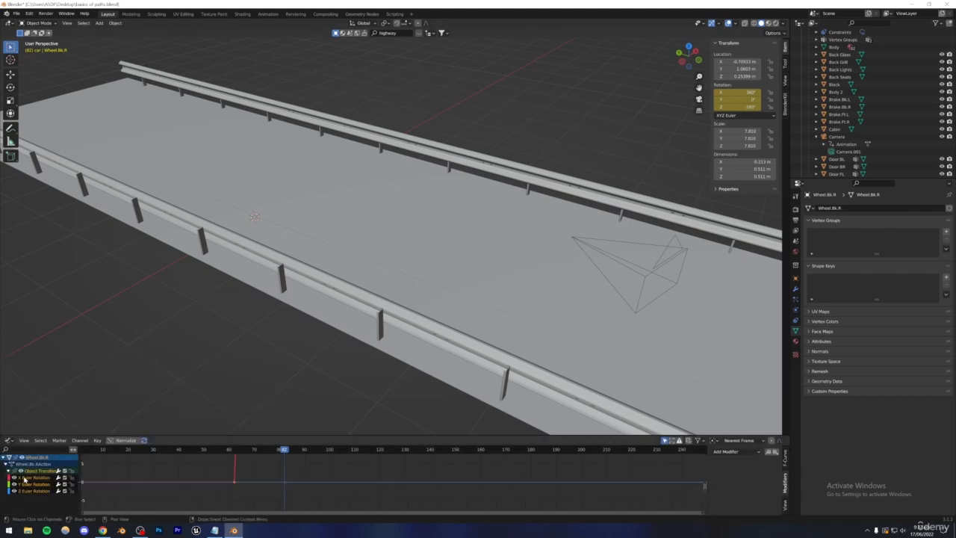
pyautogui.click(741, 453)
pyautogui.click(736, 486)
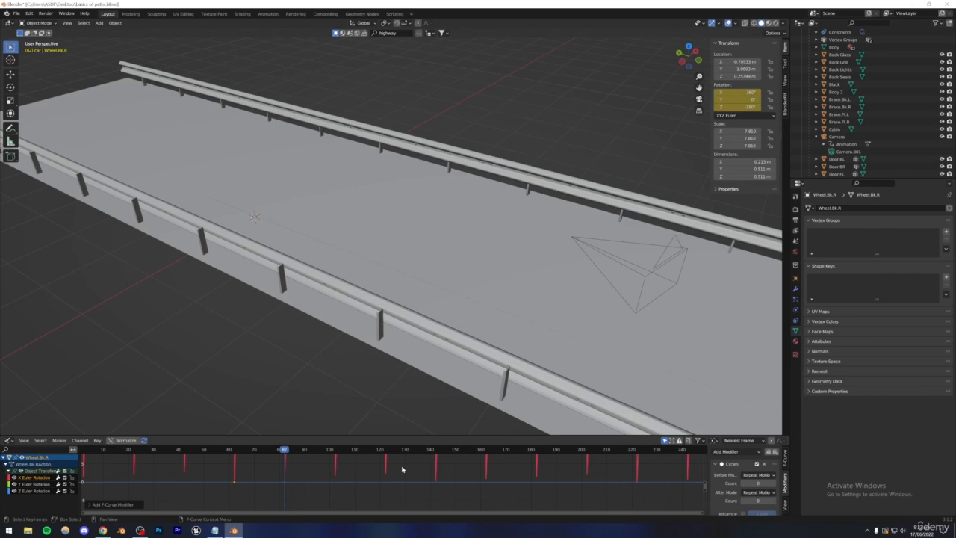
# Step: Switch the animation area from the Graph Editor back to the Timeline
pyautogui.click(9, 442)
pyautogui.click(7, 441)
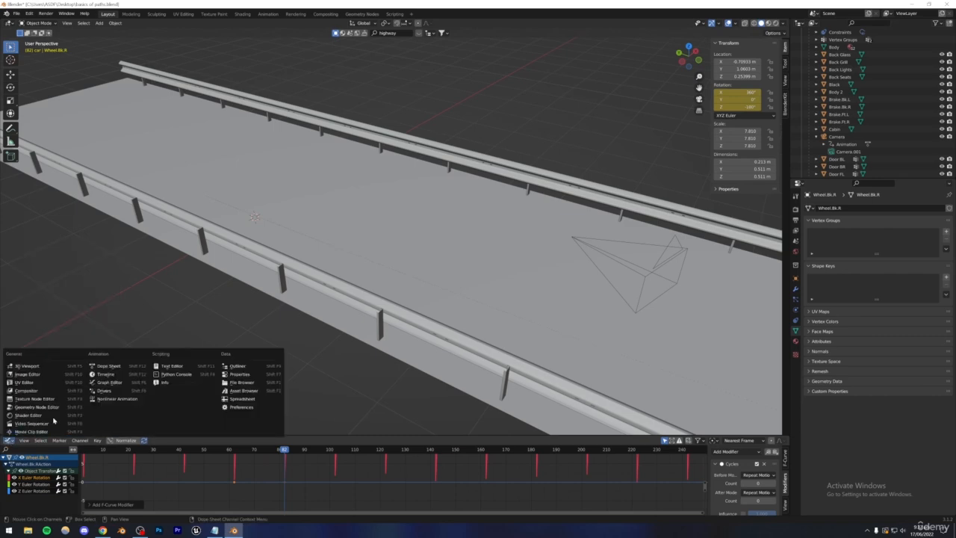
pyautogui.click(105, 373)
pyautogui.scroll(-6, 380, 299)
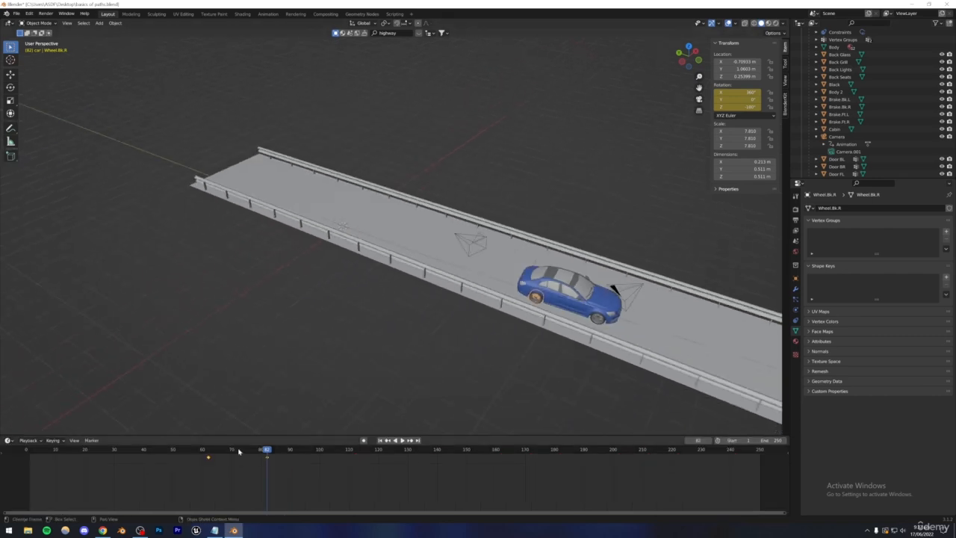
# Step: Go to frame 54 and select the front left and both rear wheels in turn to check their rotation keyframes
pyautogui.moveTo(239, 451); pyautogui.dragTo(185, 450)
pyautogui.moveTo(420, 280); pyautogui.dragTo(389, 241, button='middle')
pyautogui.scroll(3, 389, 241)
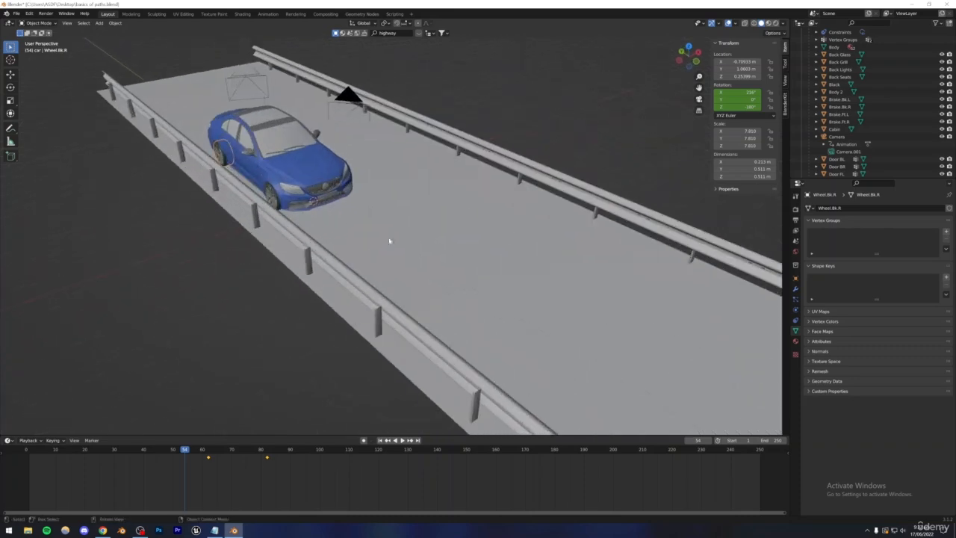
pyautogui.click(274, 190)
pyautogui.moveTo(274, 191); pyautogui.dragTo(573, 259, button='middle')
pyautogui.click(636, 265)
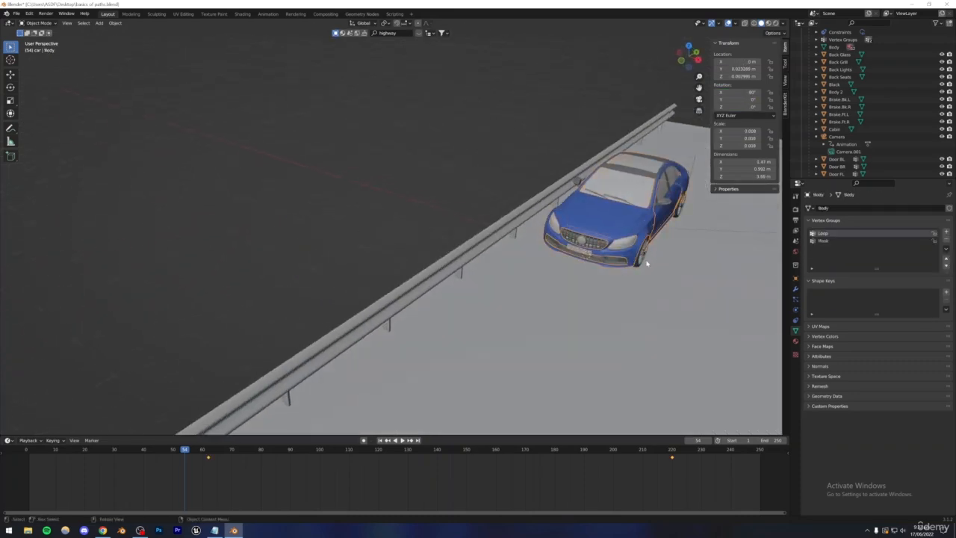
pyautogui.click(638, 260)
pyautogui.moveTo(638, 260); pyautogui.dragTo(205, 305, button='middle')
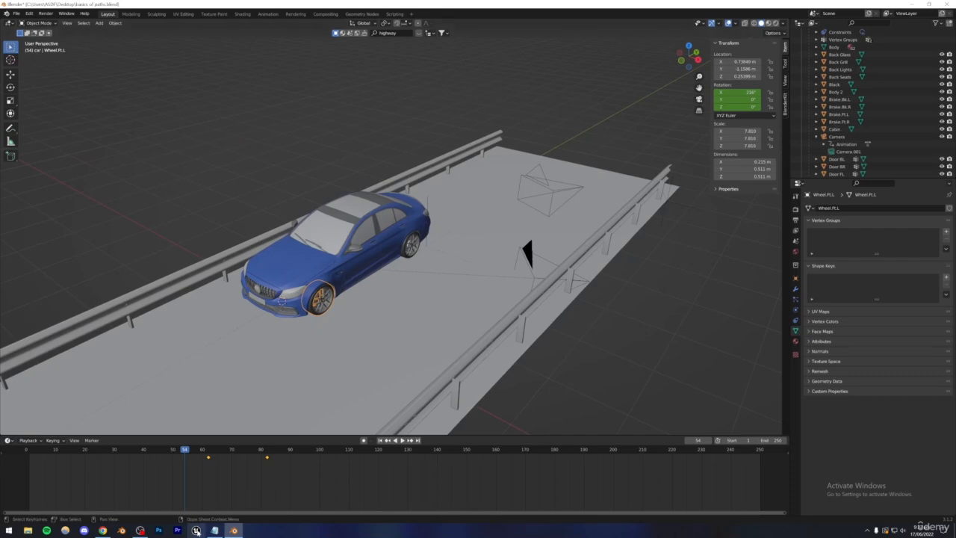
pyautogui.click(408, 255)
pyautogui.moveTo(285, 277); pyautogui.dragTo(391, 275, button='middle')
pyautogui.scroll(4, 390, 276)
pyautogui.keyDown('shift'); pyautogui.moveTo(299, 351); pyautogui.dragTo(429, 179, button='middle'); pyautogui.keyUp('shift')
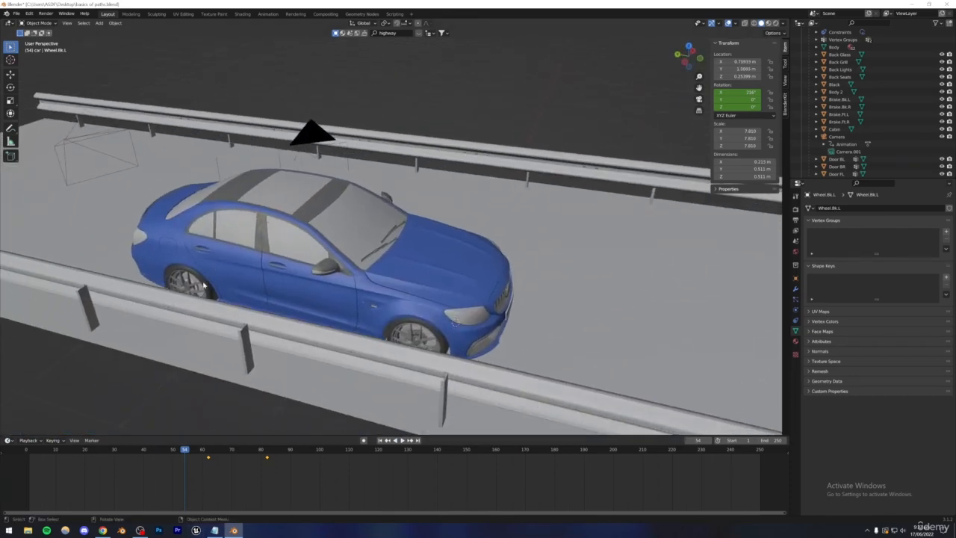
pyautogui.click(209, 289)
# Step: Select the front right wheel and insert a rotation keyframe for it at frame 62
pyautogui.click(402, 328)
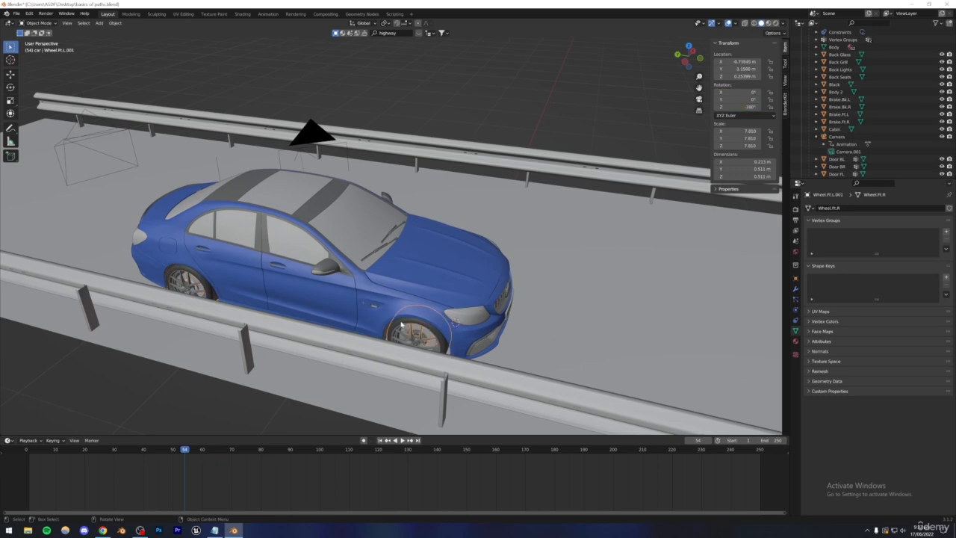
pyautogui.moveTo(184, 462); pyautogui.dragTo(209, 463)
pyautogui.press('space')
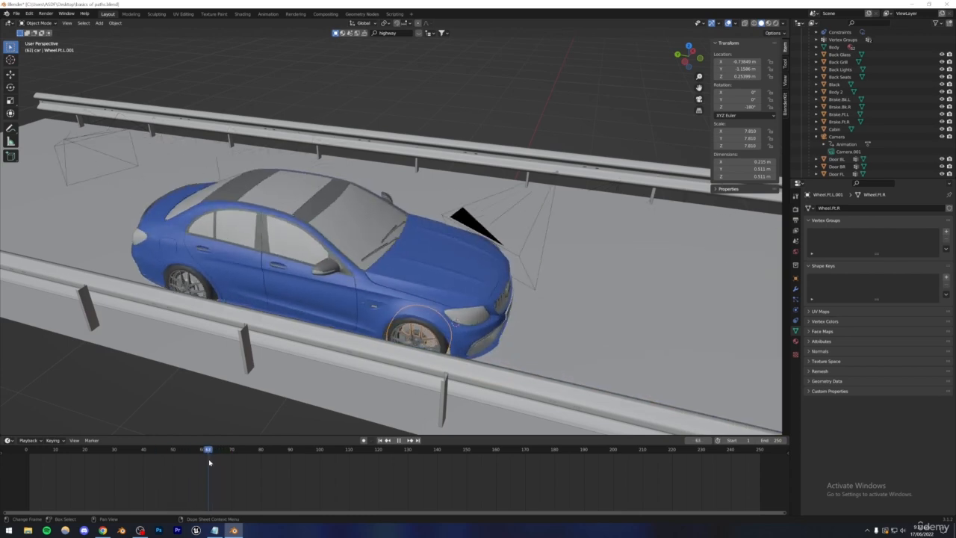
pyautogui.press('Escape')
pyautogui.press('i')
pyautogui.click(403, 265)
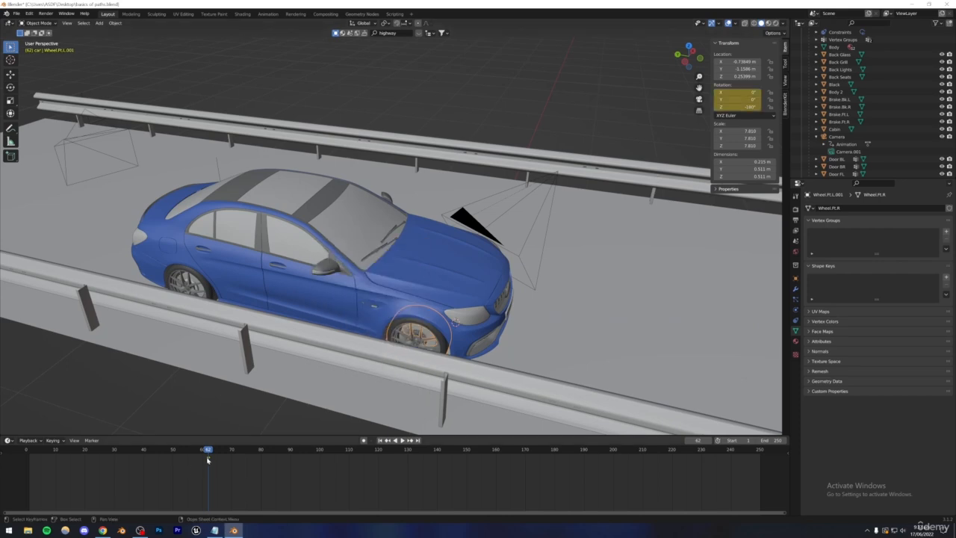
# Step: Set the front right wheel's X rotation to 360° at frame 82 and insert a rotation keyframe there
pyautogui.press('space')
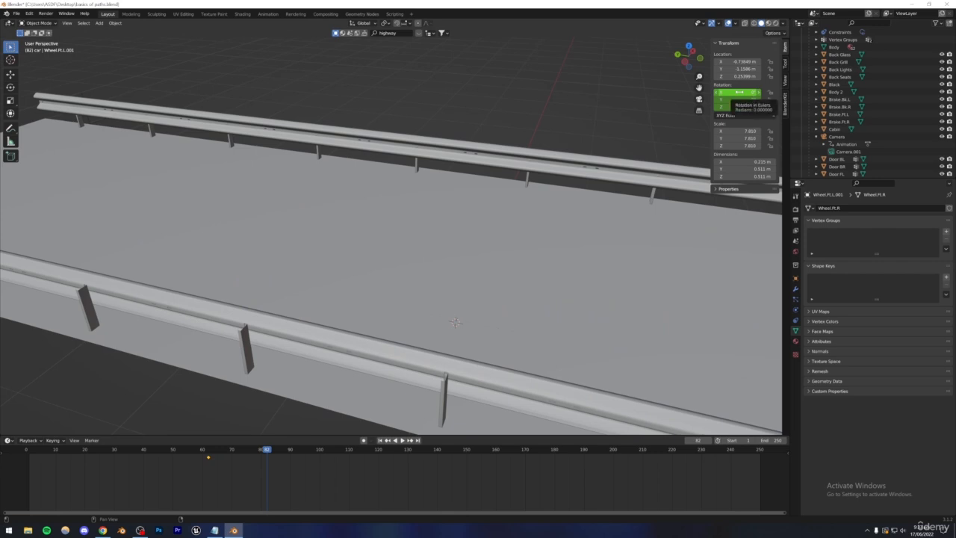
pyautogui.scroll(-1, 529, 221)
pyautogui.scroll(-4, 529, 221)
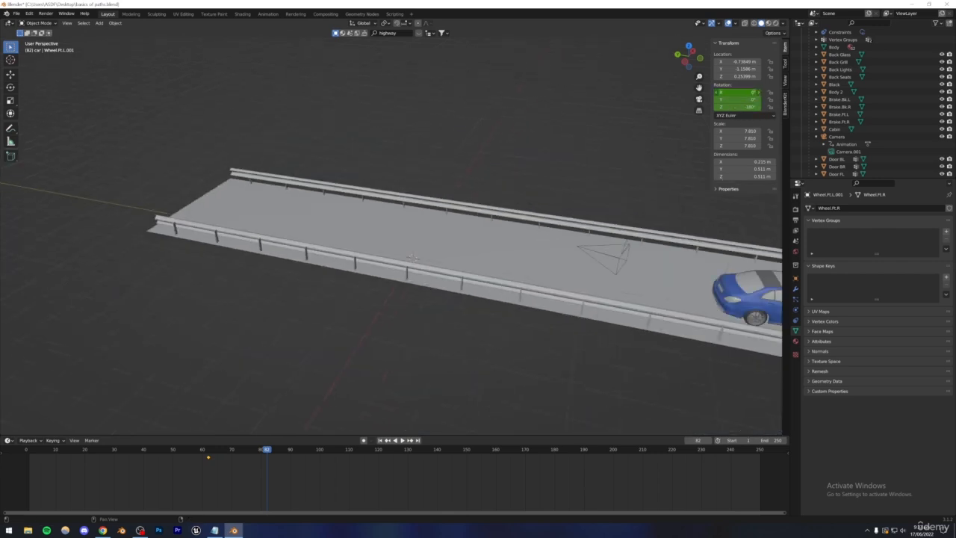
pyautogui.click(742, 90)
pyautogui.write('360')
pyautogui.press('Return')
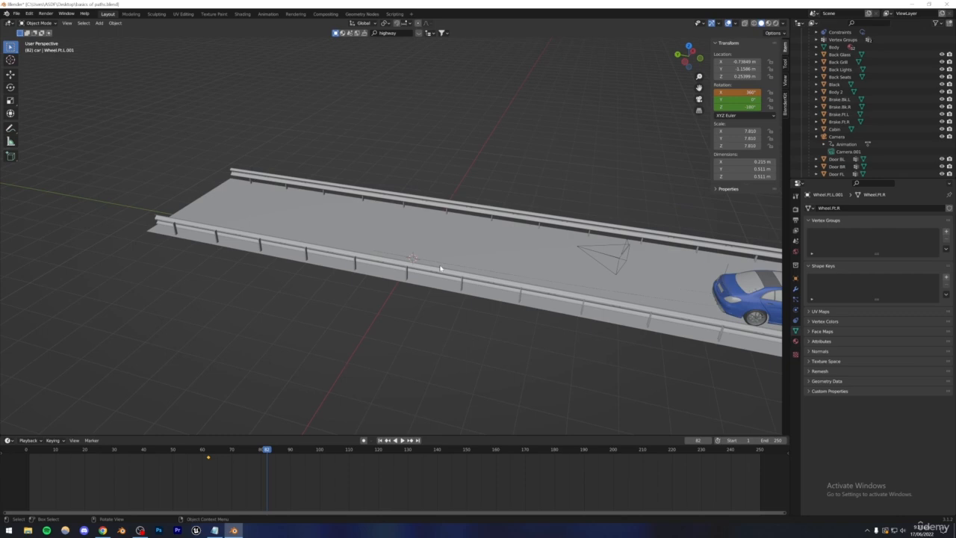
pyautogui.press('i')
pyautogui.click(437, 268)
# Step: Open the Graph Editor and add a Cycles modifier to the front right wheel's X Euler Rotation curve
pyautogui.click(8, 441)
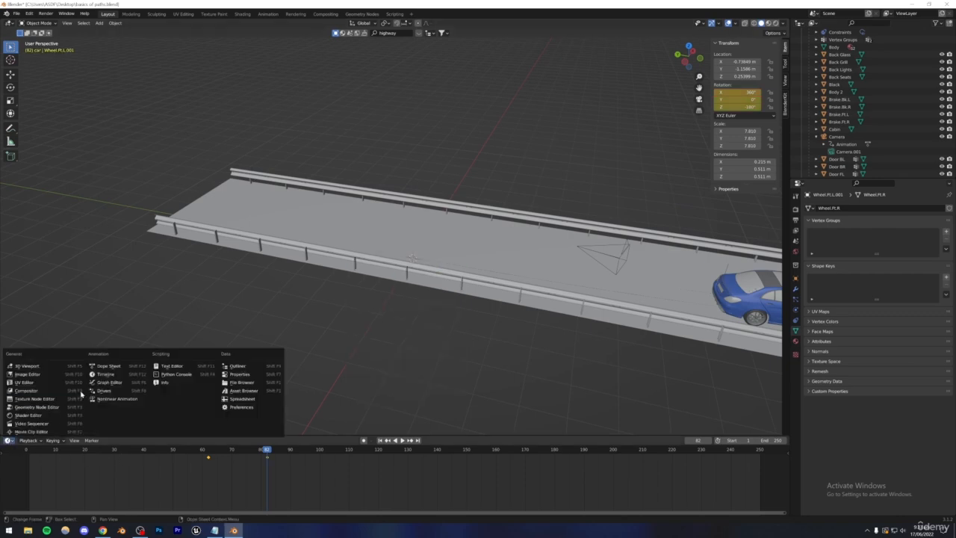
pyautogui.click(106, 382)
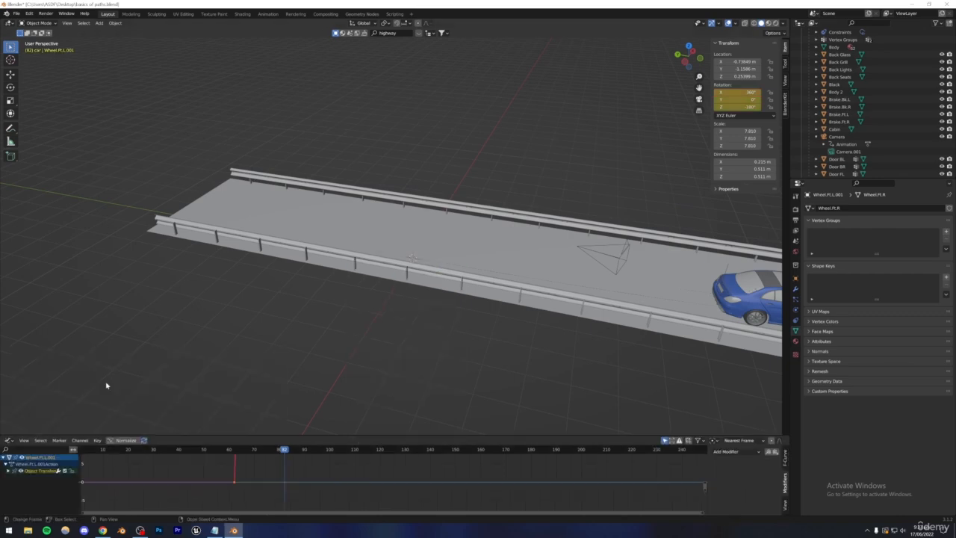
pyautogui.click(8, 471)
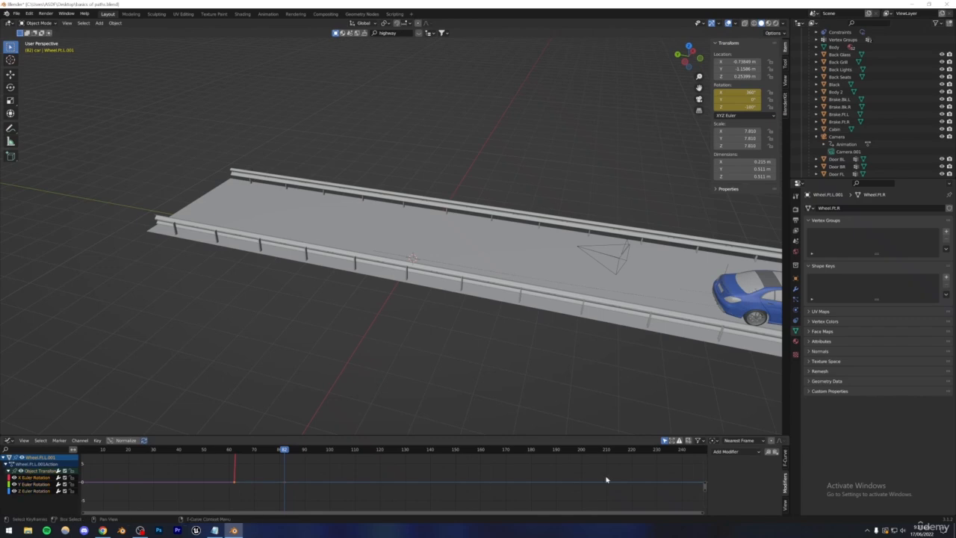
pyautogui.click(729, 452)
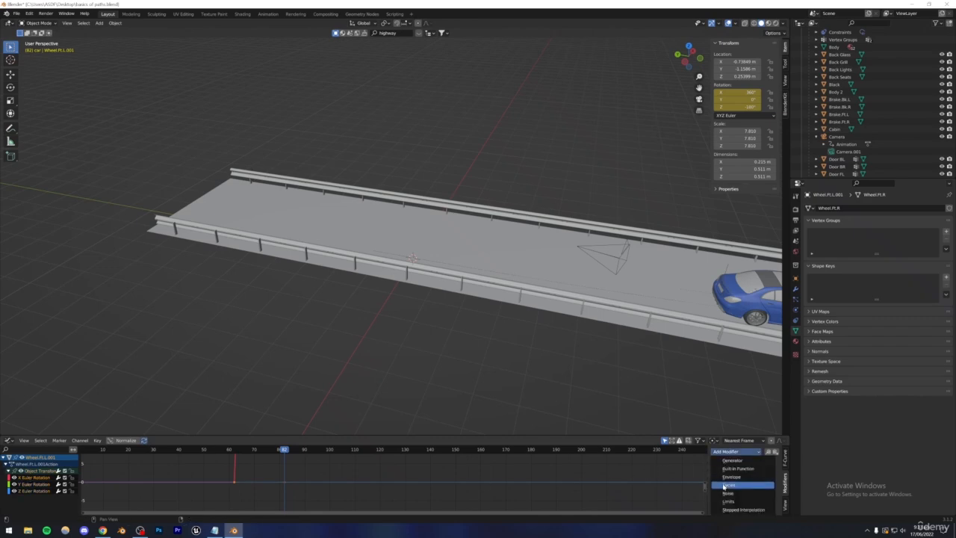
# Step: Return the animation area to the Timeline and save the file with the front right wheel's animation
pyautogui.click(9, 439)
pyautogui.click(106, 374)
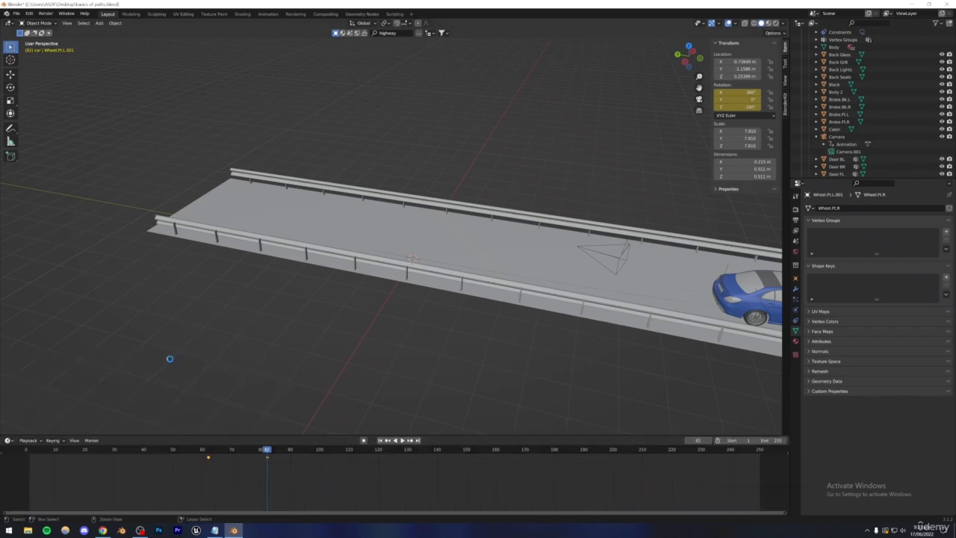
pyautogui.hotkey('ctrl', 's')
# Step: Play the animation from frame 0 through the camera view to check the spinning wheels
pyautogui.moveTo(167, 356); pyautogui.dragTo(293, 345, button='middle')
pyautogui.moveTo(112, 449); pyautogui.dragTo(26, 449)
pyautogui.click(700, 100)
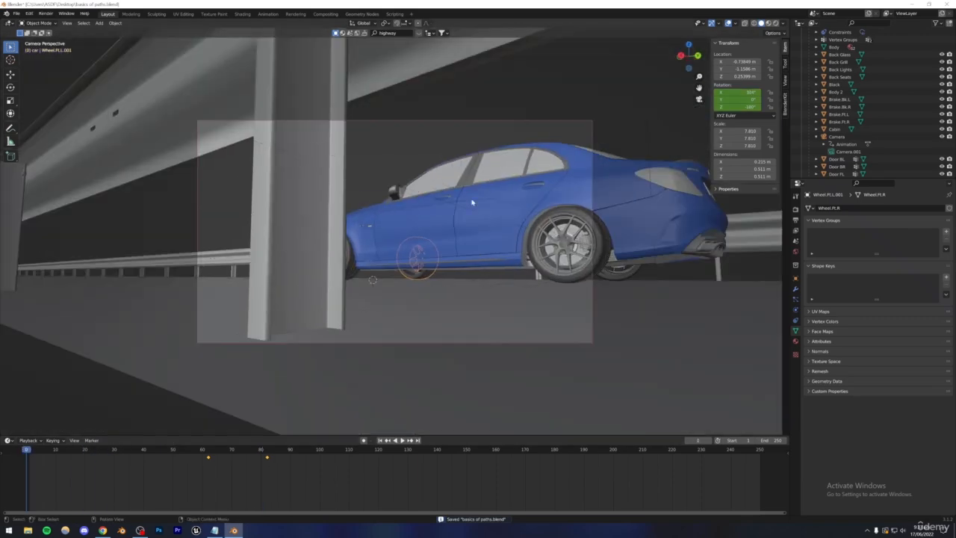
pyautogui.press('space')
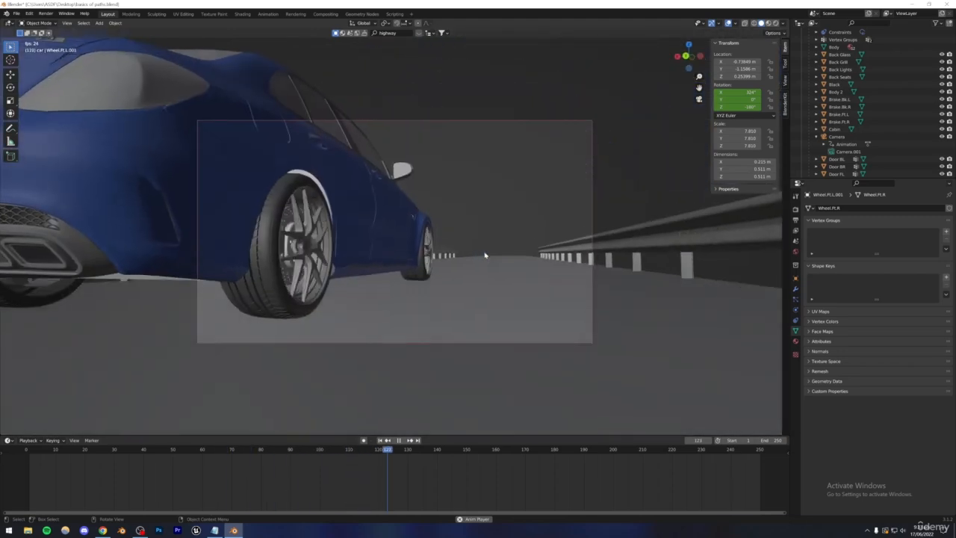
pyautogui.press('space')
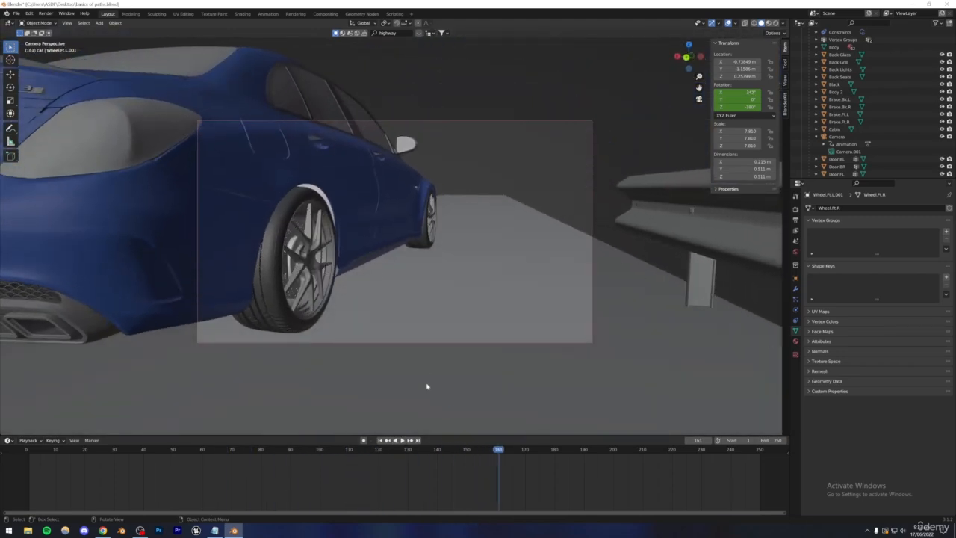
# Step: Save the file and move to about frame 110 to preview the camera view in rendered shading
pyautogui.hotkey('ctrl', 's')
pyautogui.moveTo(496, 449); pyautogui.dragTo(348, 451)
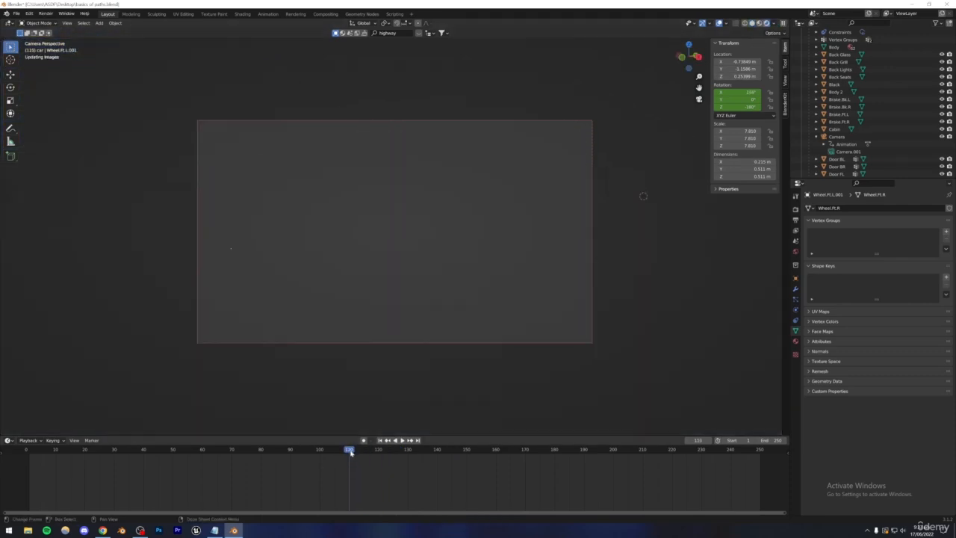
# Step: Preview the rendered camera view at about frames 114, 85 and 61, saving the file along the way
pyautogui.moveTo(351, 451); pyautogui.dragTo(362, 448)
pyautogui.hotkey('ctrl', 's')
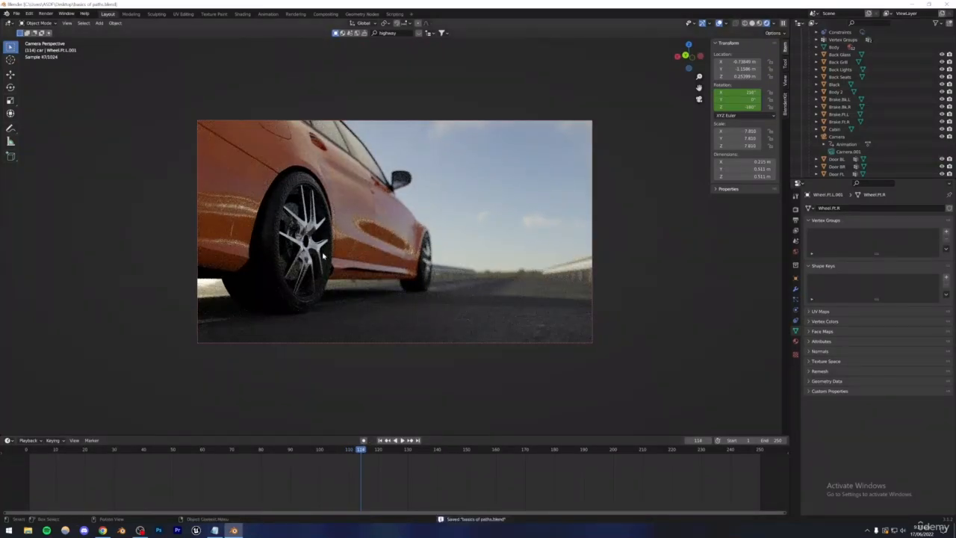
pyautogui.moveTo(358, 452); pyautogui.dragTo(277, 486)
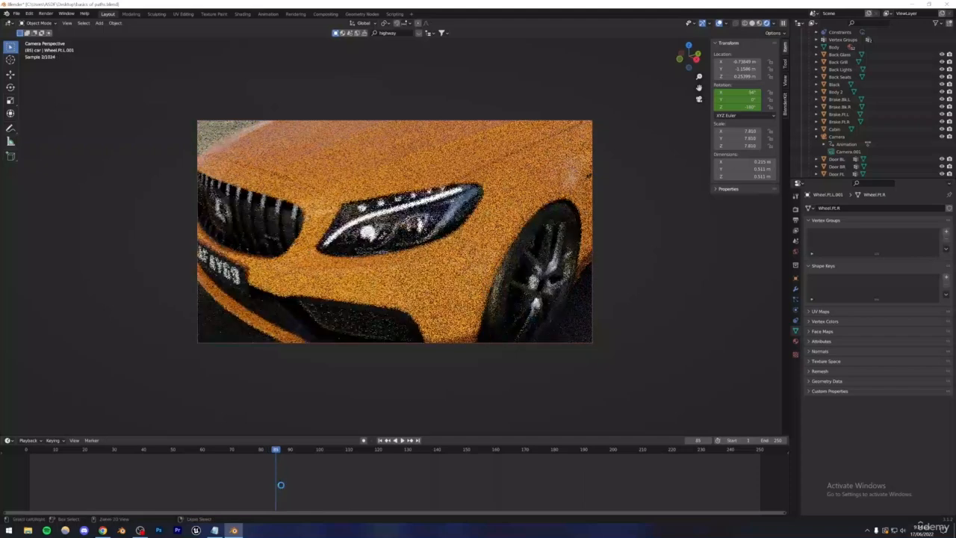
pyautogui.hotkey('ctrl', 's')
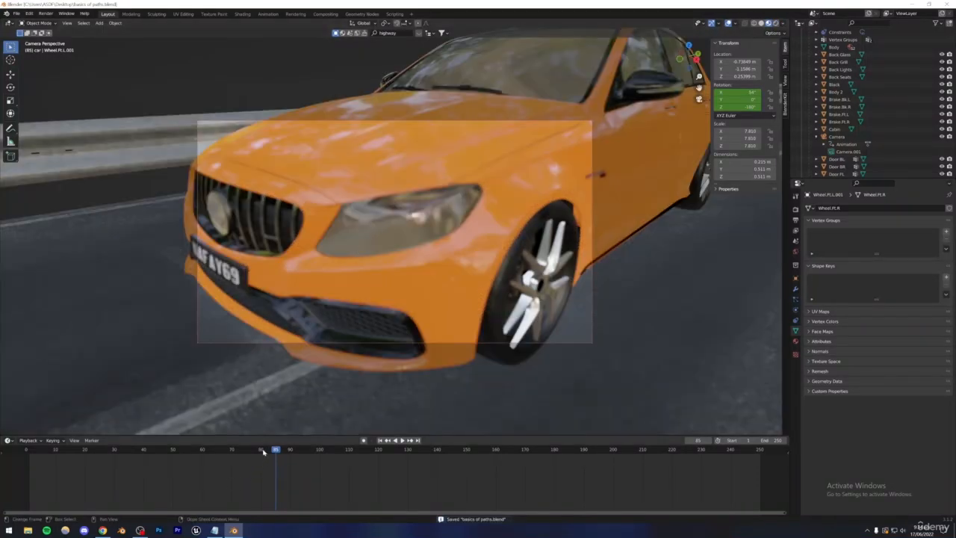
pyautogui.moveTo(263, 452); pyautogui.dragTo(206, 456)
pyautogui.hotkey('ctrl', 's')
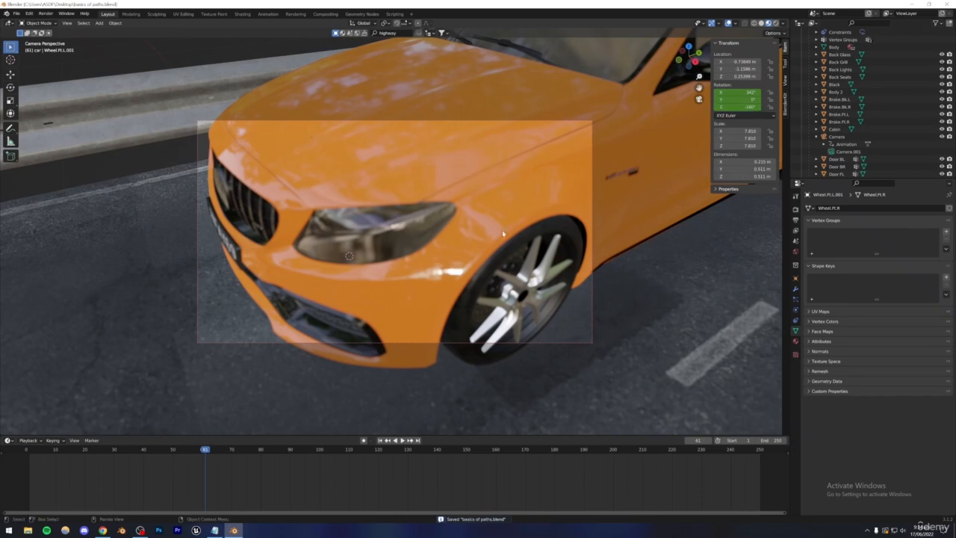
# Step: Select the camera's focus empty and insert a Location, Rotation & Scale keyframe for it at frame 60
pyautogui.scroll(-6, 503, 233)
pyautogui.click(565, 163)
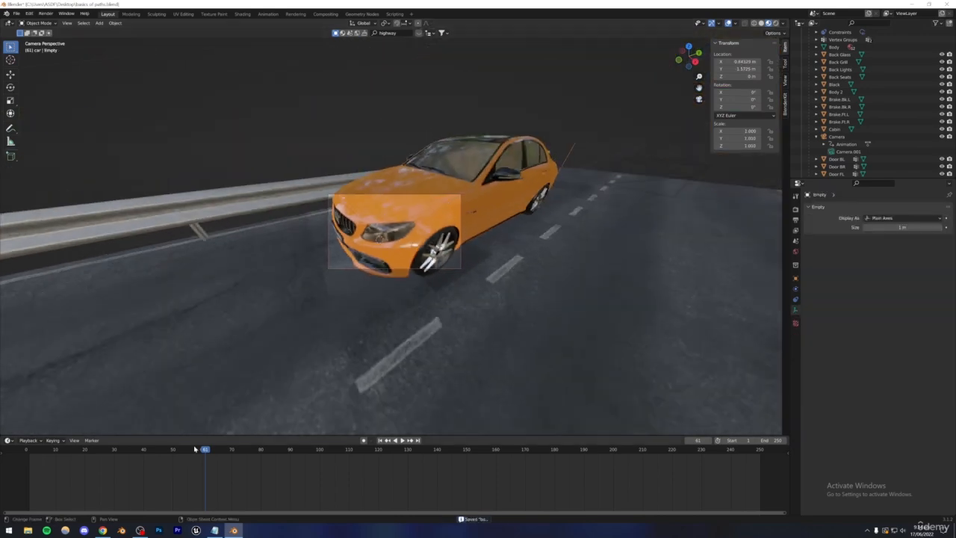
pyautogui.moveTo(204, 451); pyautogui.dragTo(201, 450)
pyautogui.press('i')
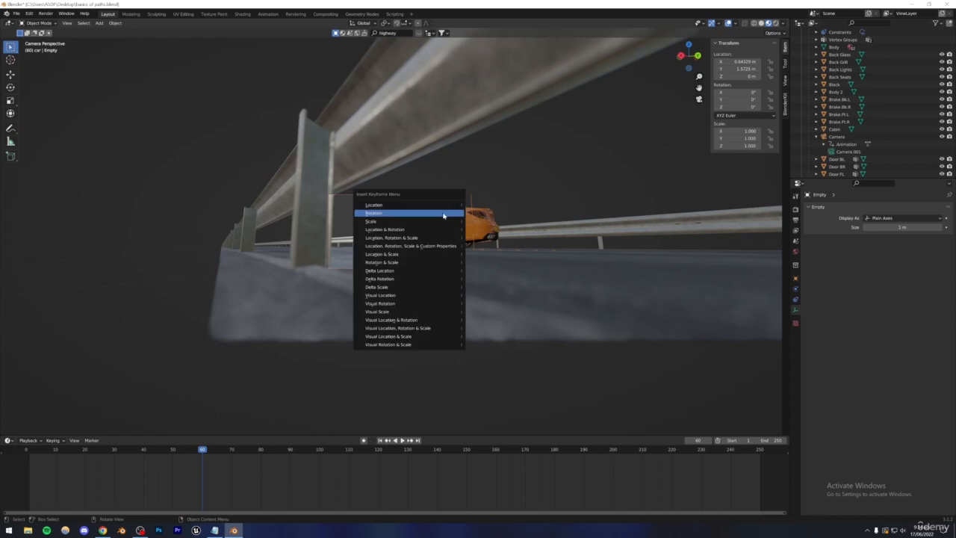
pyautogui.click(407, 238)
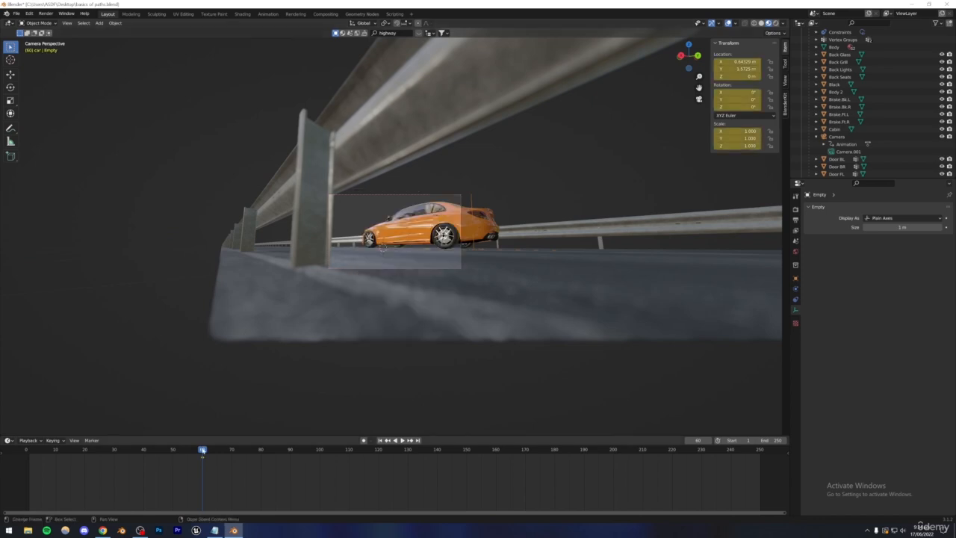
# Step: At frame 61, move the empty horizontally to the car's front, about X 0.60 m, Y -1.60 m, and keyframe Location, Rotation & Scale
pyautogui.press('space')
pyautogui.press('g')
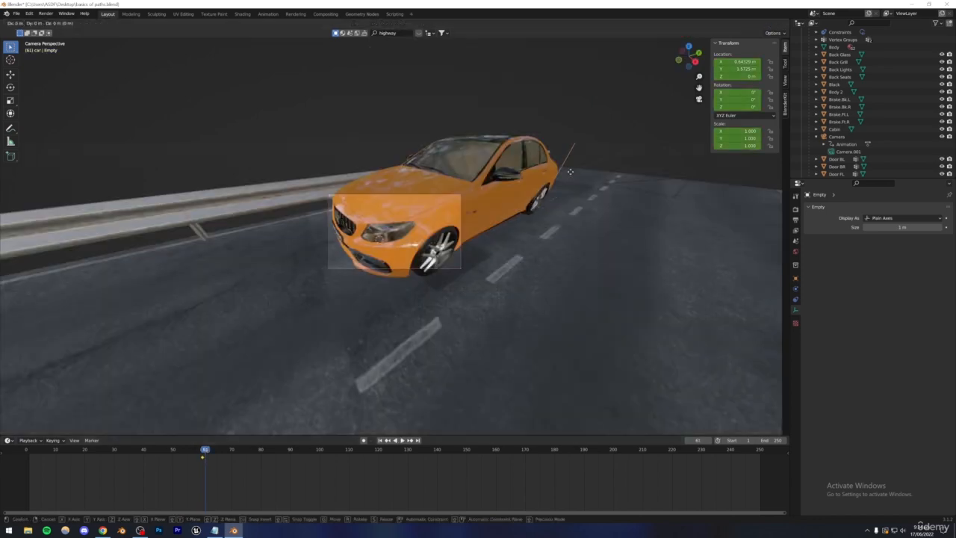
pyautogui.hotkey('shift', 'z')
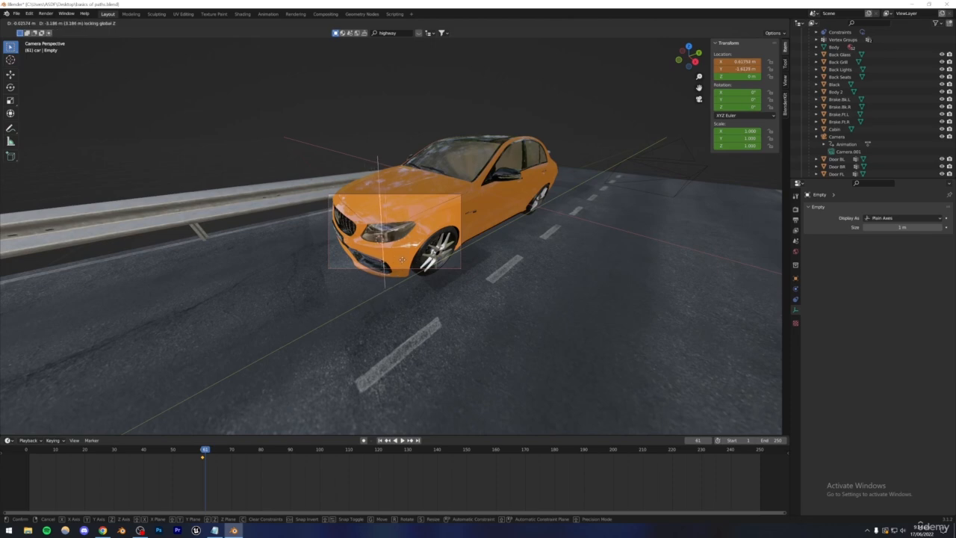
pyautogui.click(402, 258)
pyautogui.press('i')
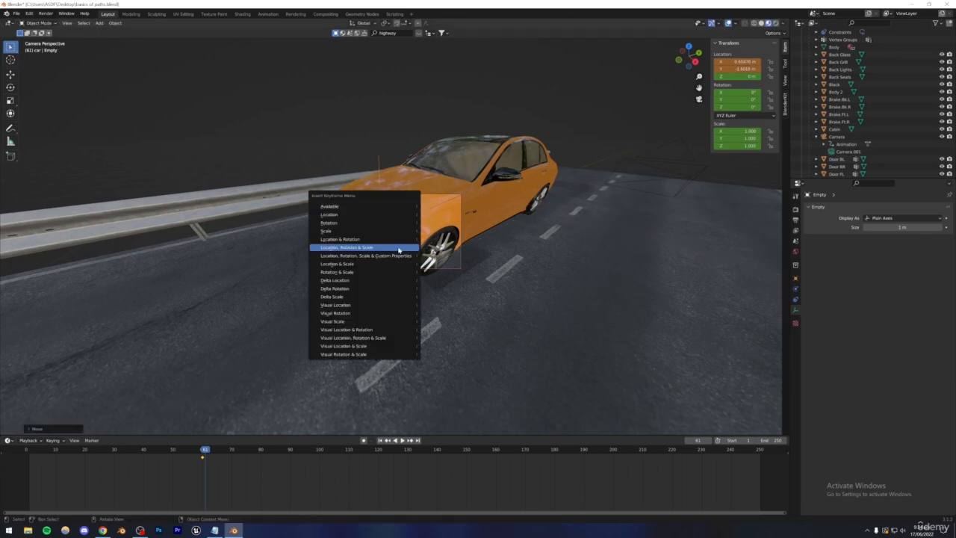
pyautogui.click(398, 250)
pyautogui.press('space')
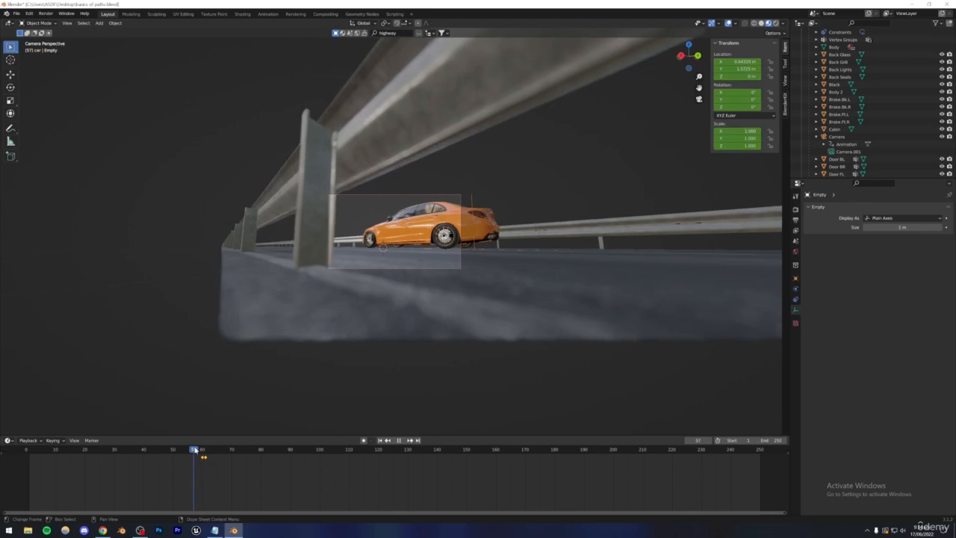
# Step: Save the file and insert a keyframe that holds the empty's current position at frame 110
pyautogui.moveTo(218, 448); pyautogui.dragTo(228, 448)
pyautogui.scroll(7, 449, 204)
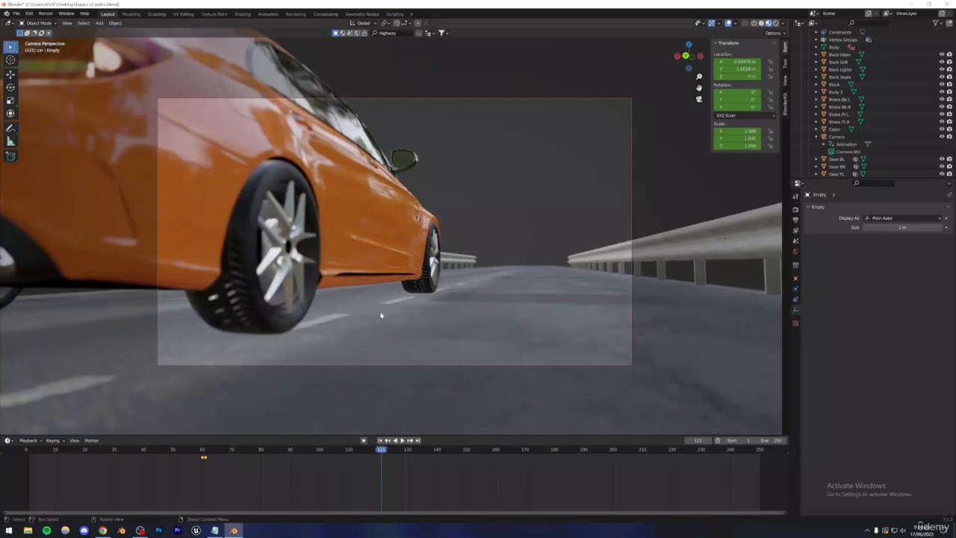
pyautogui.moveTo(371, 453); pyautogui.dragTo(349, 457)
pyautogui.hotkey('ctrl', 's')
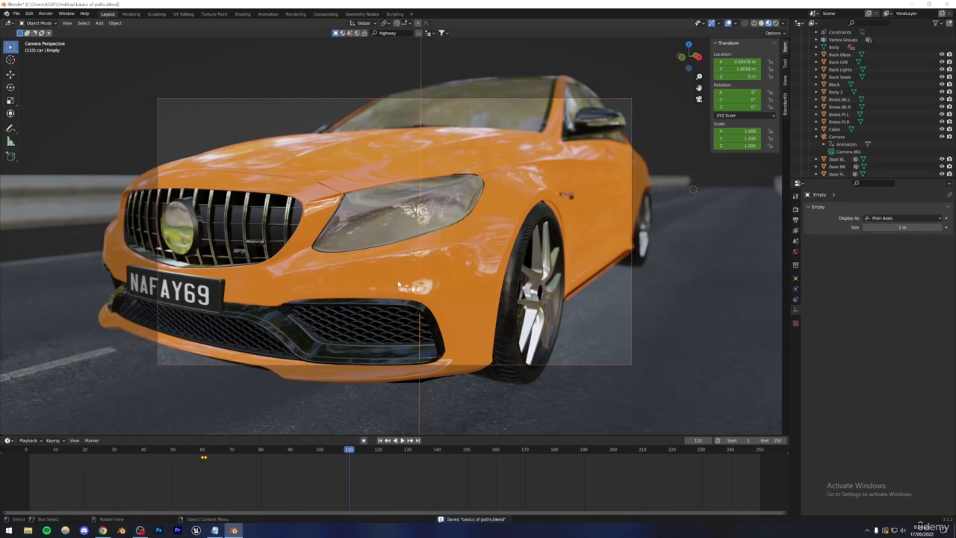
pyautogui.press('i')
pyautogui.click(403, 280)
# Step: At frame 111, move the empty horizontally to the car's rear wheel and keyframe its new position
pyautogui.moveTo(348, 451); pyautogui.dragTo(351, 449)
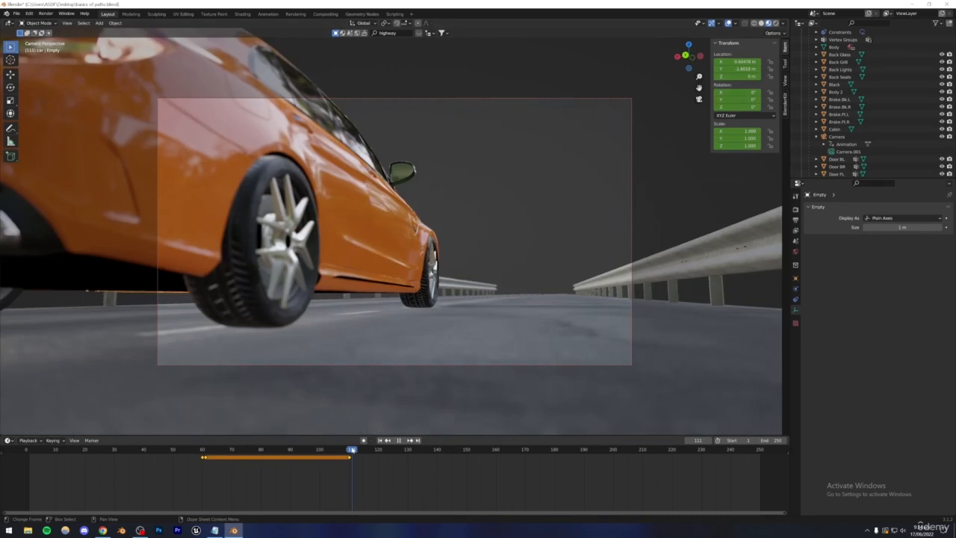
pyautogui.press('g')
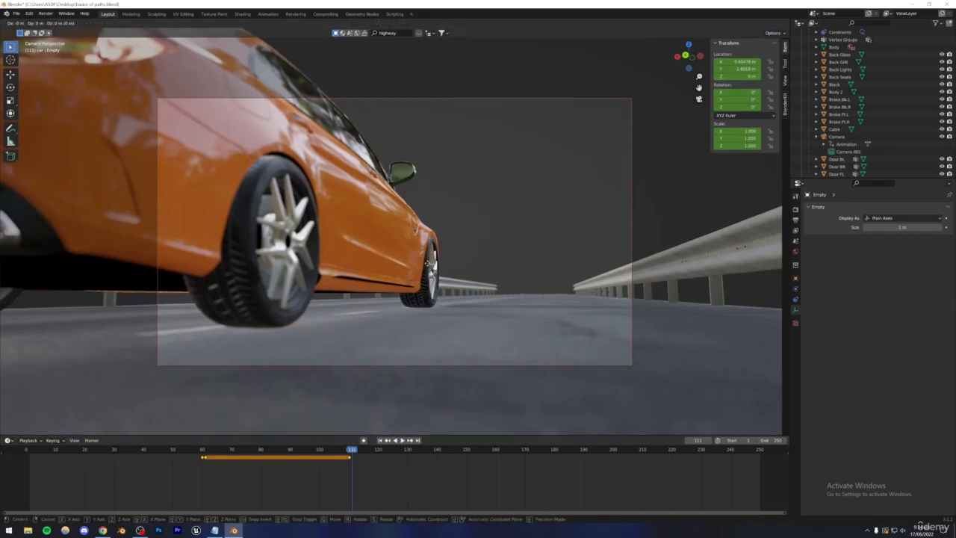
pyautogui.hotkey('shift', 'z')
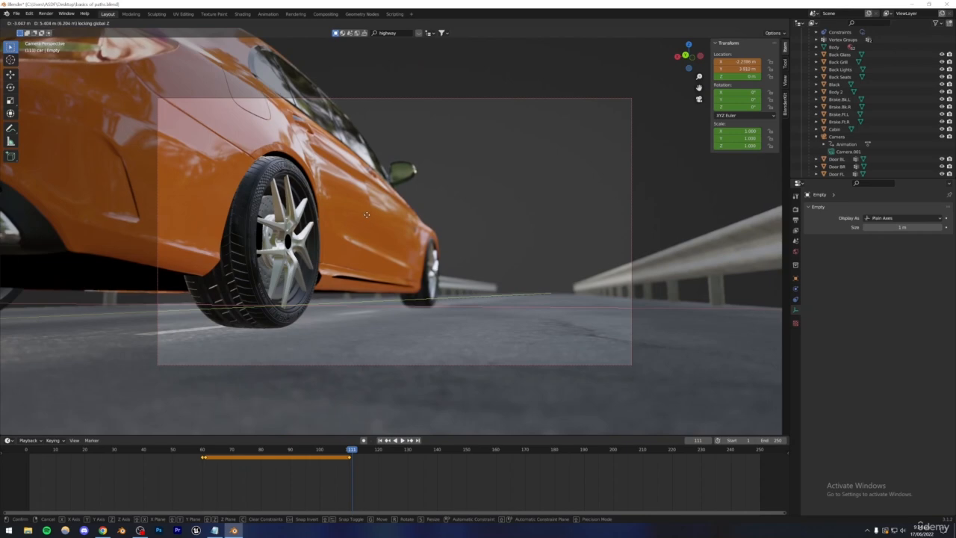
pyautogui.click(369, 214)
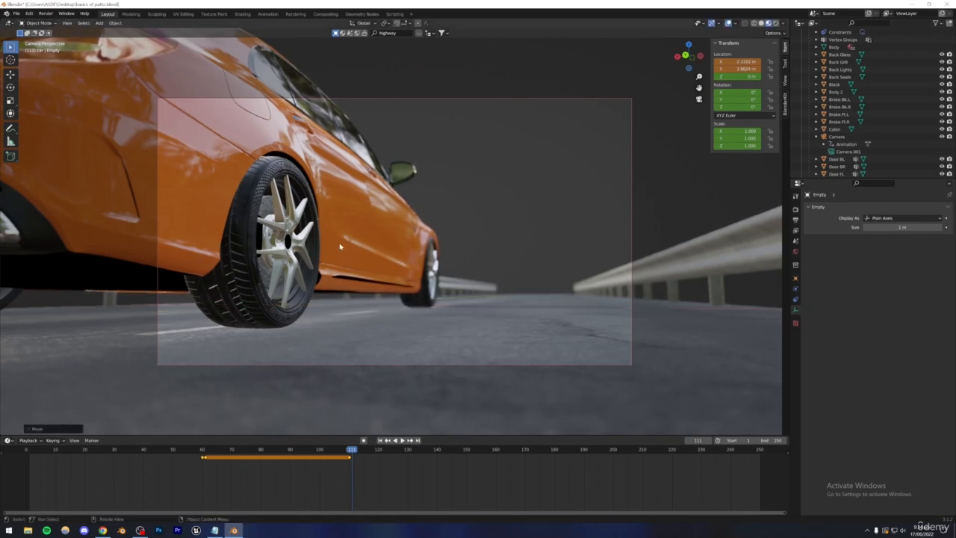
pyautogui.press('i')
pyautogui.click(381, 269)
# Step: Select the camera and scrub its last shots between frames 61 and 150 to check the keyframes and focus
pyautogui.moveTo(354, 457); pyautogui.dragTo(458, 472)
pyautogui.click(457, 472)
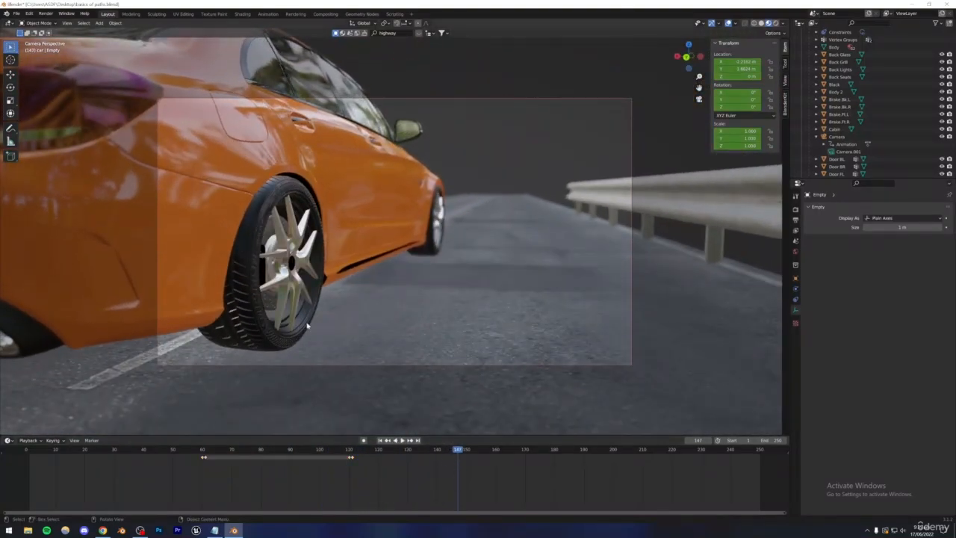
pyautogui.click(256, 365)
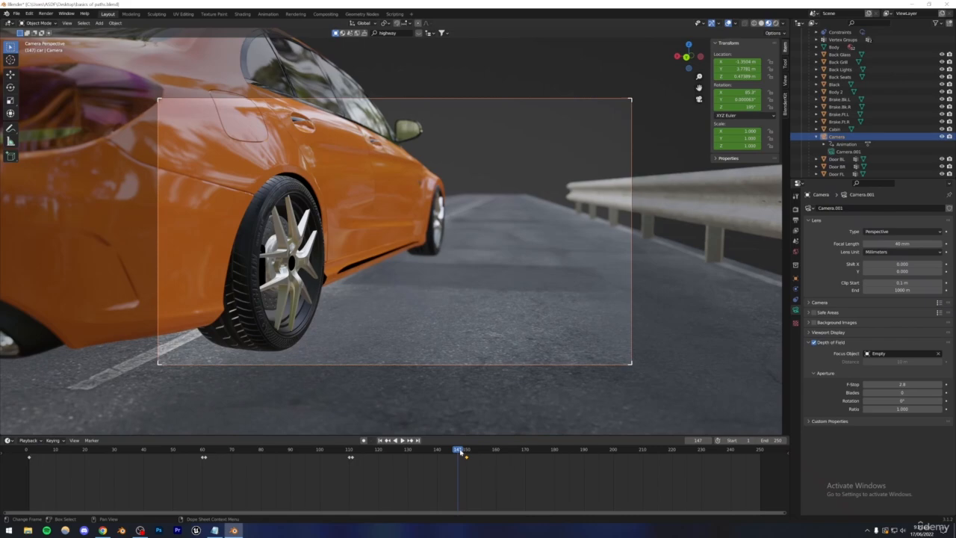
pyautogui.moveTo(461, 451); pyautogui.dragTo(205, 452)
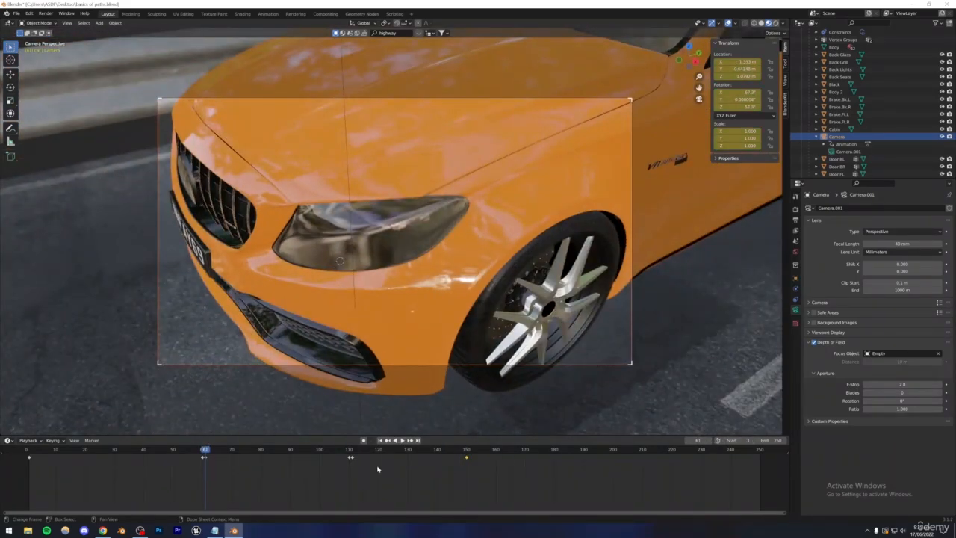
pyautogui.moveTo(407, 452); pyautogui.dragTo(468, 454)
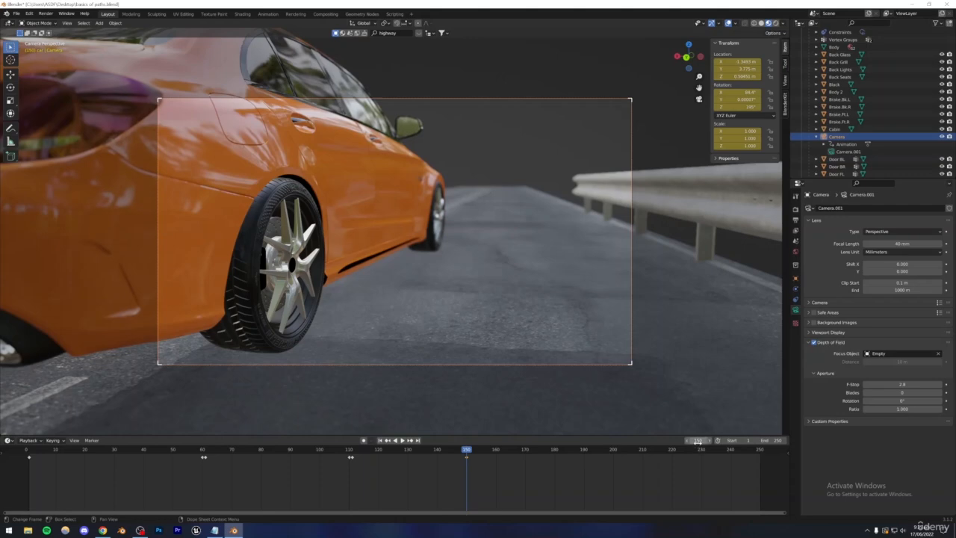
# Step: Set the animation's frame range to start at 61 and end at 150
pyautogui.moveTo(726, 440); pyautogui.dragTo(734, 440)
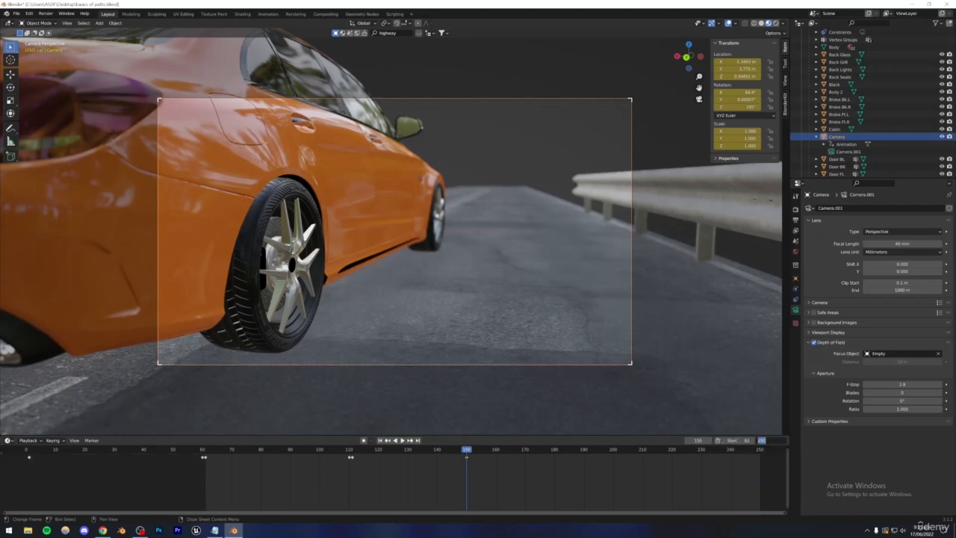
pyautogui.write('150')
pyautogui.press('Return')
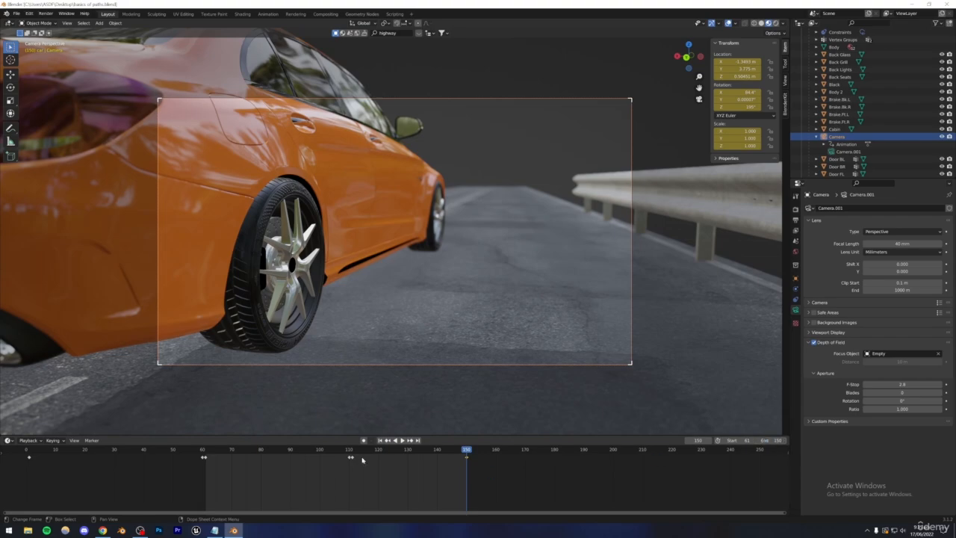
# Step: Play the animation from frame 61, check the rendered camera view at frames 137 and 150, and save the file
pyautogui.moveTo(338, 452); pyautogui.dragTo(205, 457)
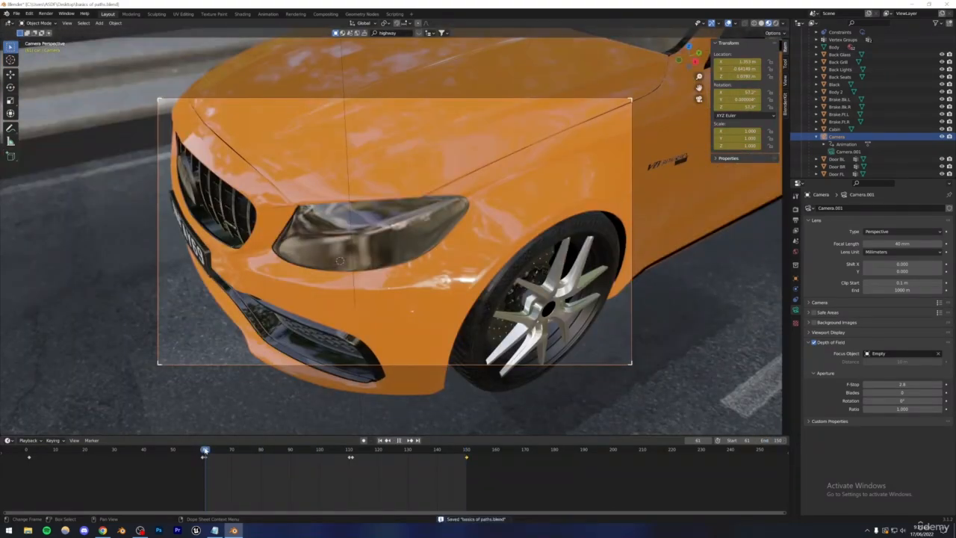
pyautogui.press('space')
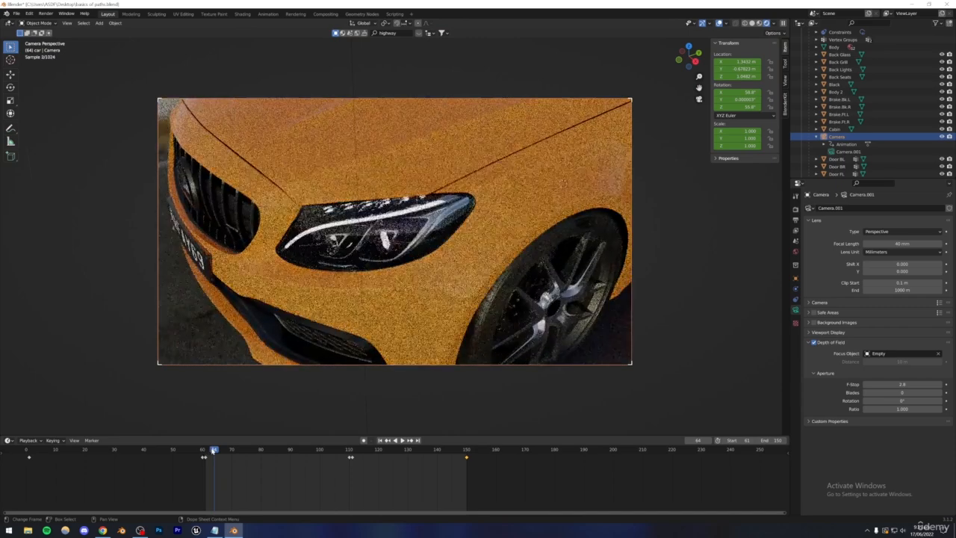
pyautogui.moveTo(214, 450); pyautogui.dragTo(429, 401)
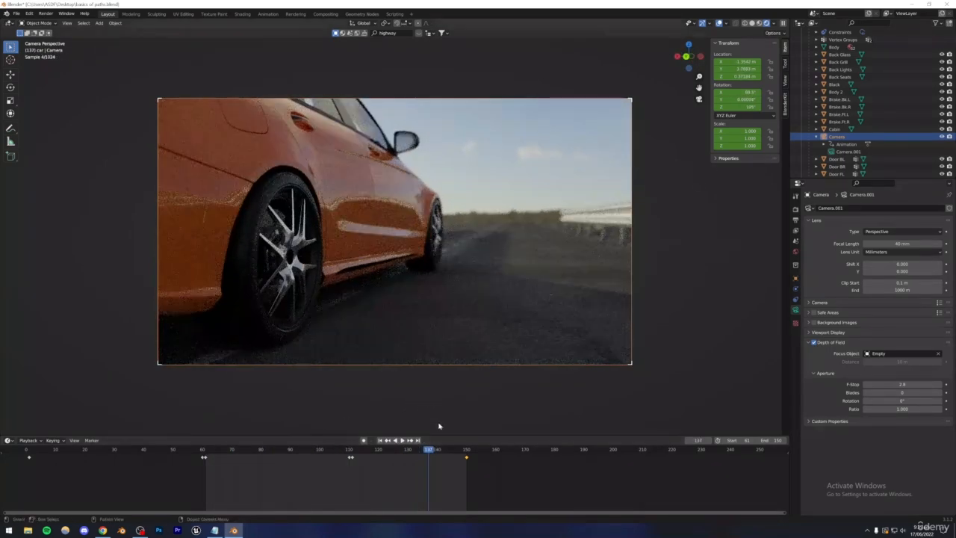
pyautogui.hotkey('ctrl', 's')
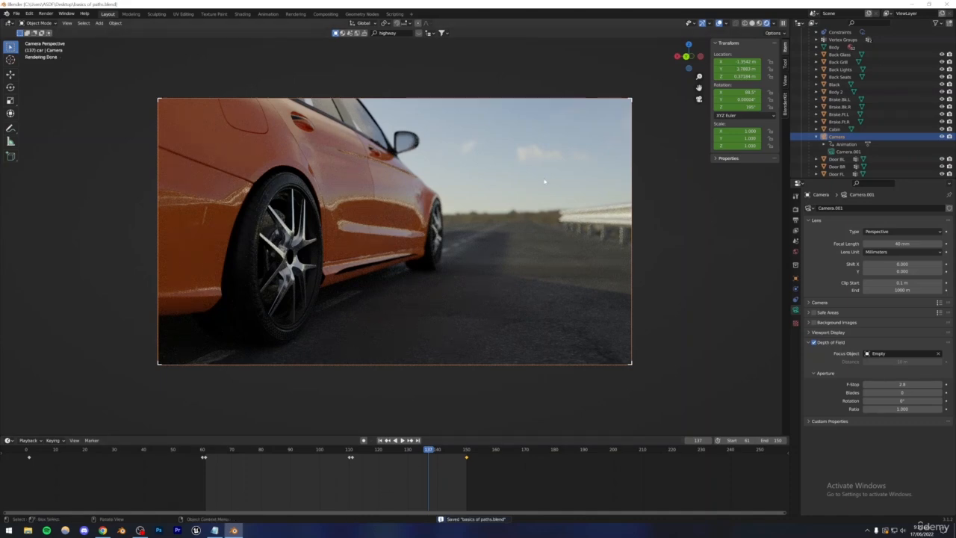
pyautogui.moveTo(427, 449); pyautogui.dragTo(467, 447)
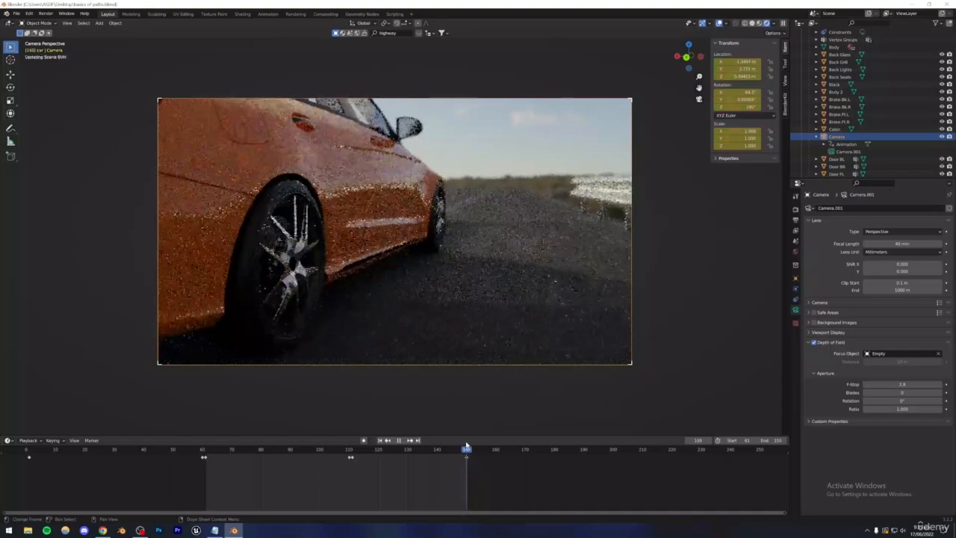
pyautogui.hotkey('ctrl', 's')
# Step: Switch to solid shading and leave the camera view to look over the car, cameras and highway from outside
pyautogui.click(752, 23)
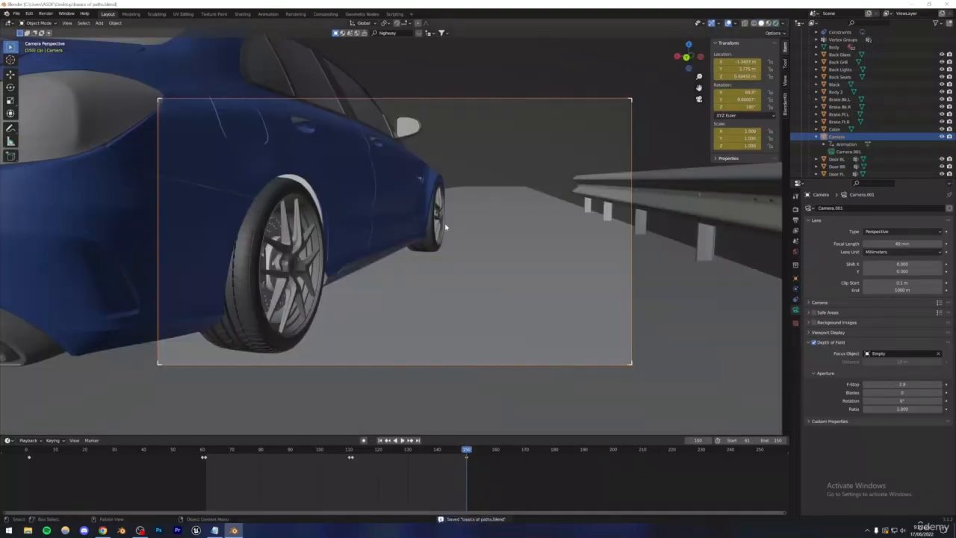
pyautogui.click(784, 82)
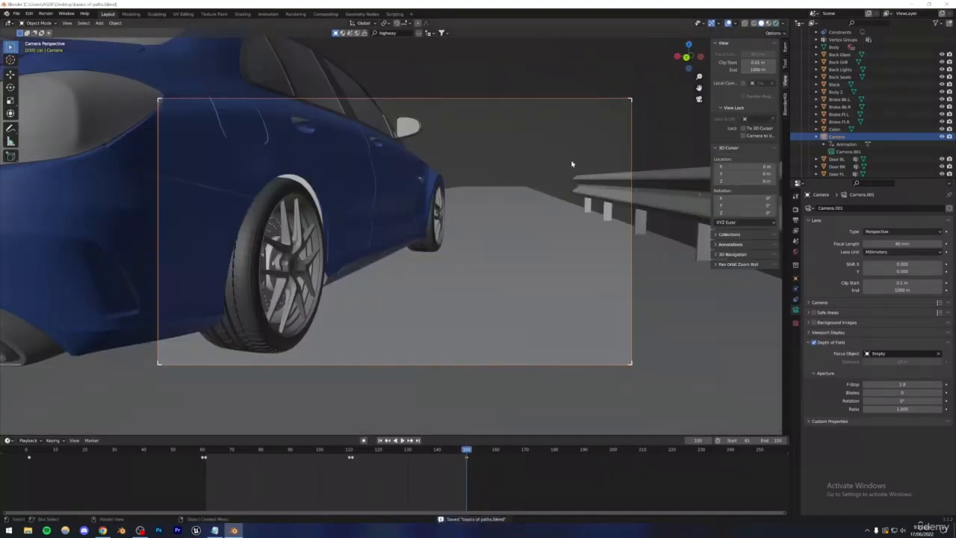
pyautogui.moveTo(523, 161); pyautogui.dragTo(417, 192, button='middle')
pyautogui.scroll(-8, 415, 193)
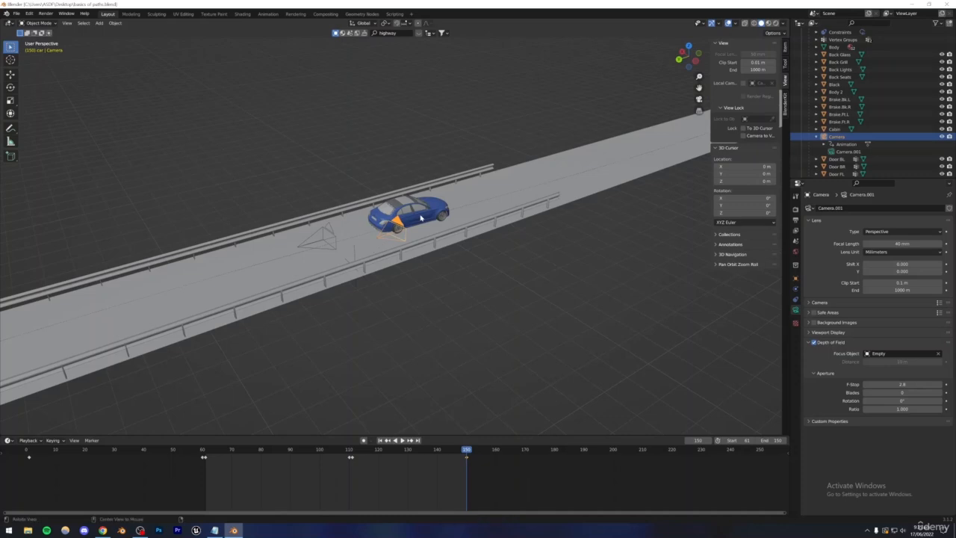
pyautogui.click(420, 219)
pyautogui.press('ctrl+KP_Decimal')
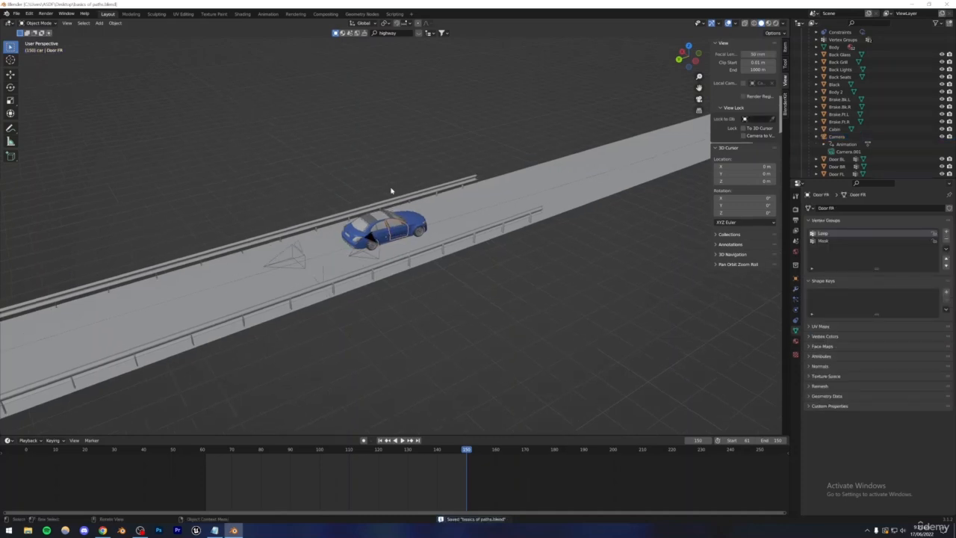
pyautogui.keyDown('shift'); pyautogui.moveTo(391, 191); pyautogui.dragTo(311, 252, button='middle'); pyautogui.keyUp('shift')
pyautogui.click(307, 218)
pyautogui.moveTo(307, 217); pyautogui.dragTo(343, 226, button='middle')
# Step: Save a copy of the file as "basics of paths 2.blend" on the Desktop
pyautogui.click(16, 14)
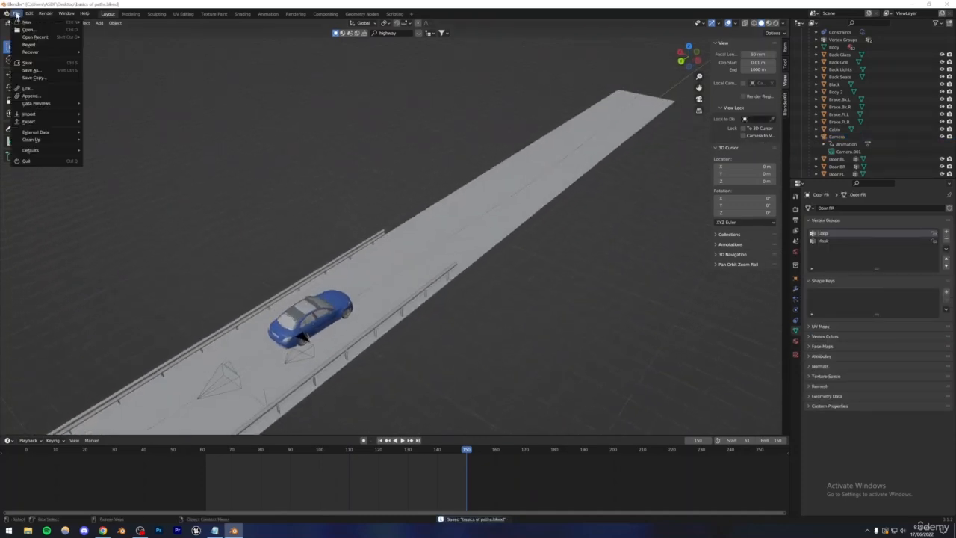
pyautogui.click(33, 78)
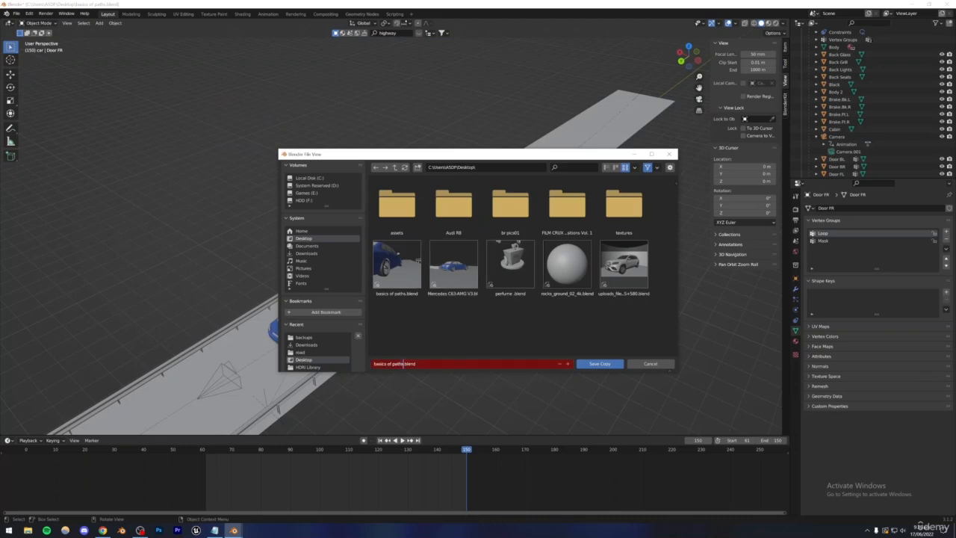
pyautogui.click(599, 363)
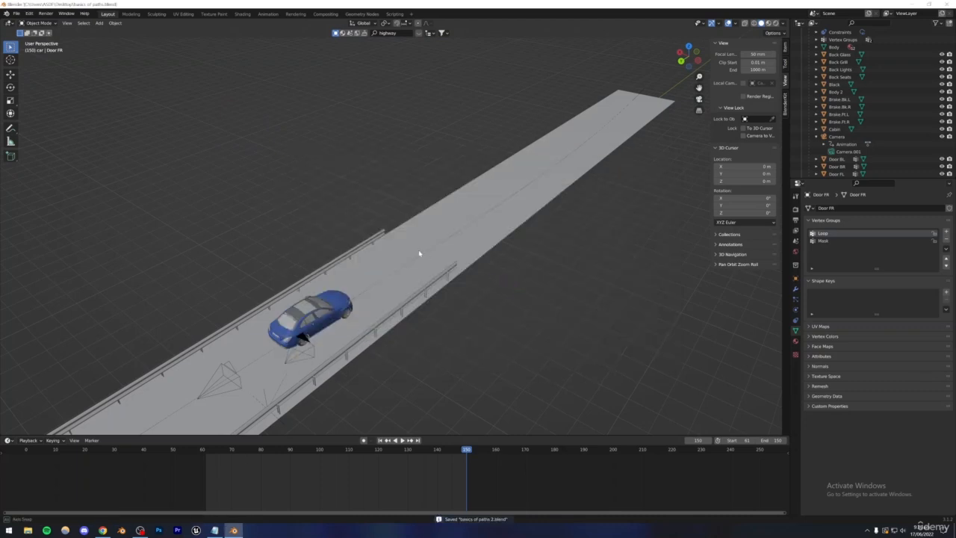
# Step: Extend the guardrails to the end of the highway by raising their Array count to 50 and then 60, and save the file
pyautogui.moveTo(420, 254); pyautogui.dragTo(537, 260, button='middle')
pyautogui.click(380, 251)
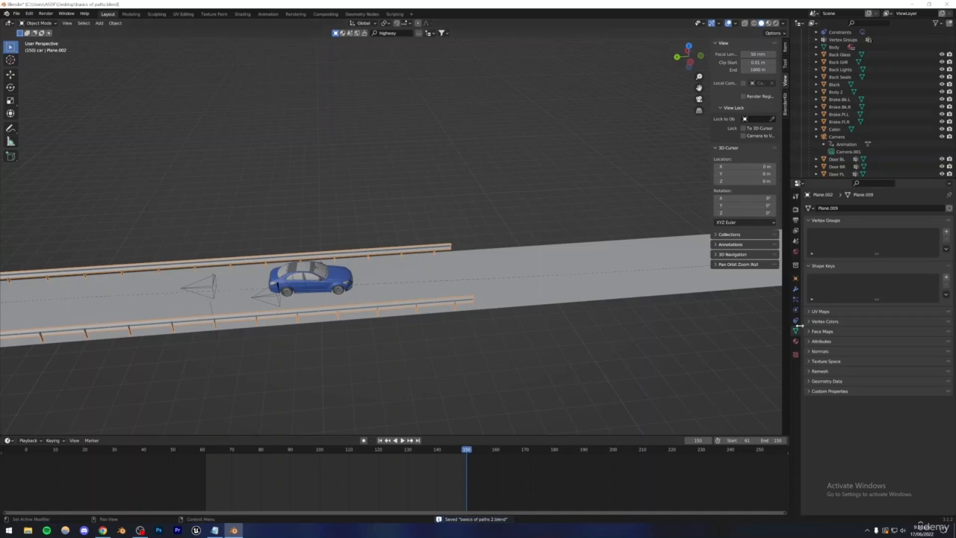
pyautogui.click(796, 290)
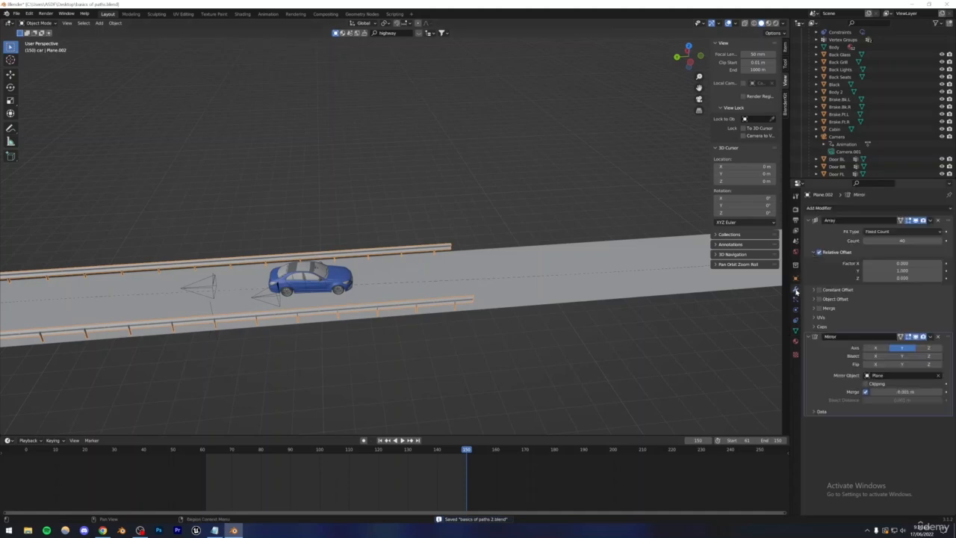
pyautogui.click(902, 241)
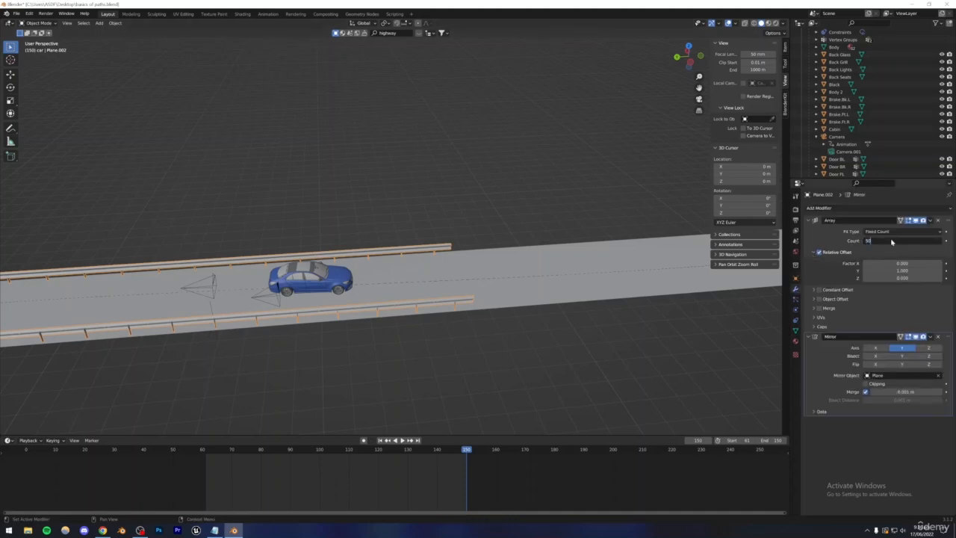
pyautogui.write('50')
pyautogui.press('Return')
pyautogui.moveTo(619, 249); pyautogui.dragTo(682, 249, button='middle')
pyautogui.keyDown('shift'); pyautogui.moveTo(564, 234); pyautogui.dragTo(381, 354, button='middle'); pyautogui.keyUp('shift')
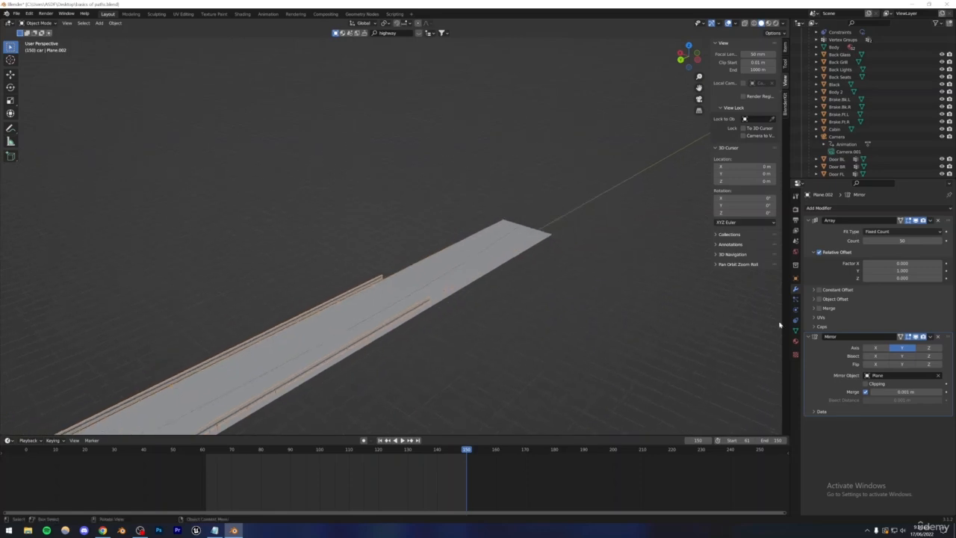
pyautogui.click(902, 241)
pyautogui.write('60')
pyautogui.press('Return')
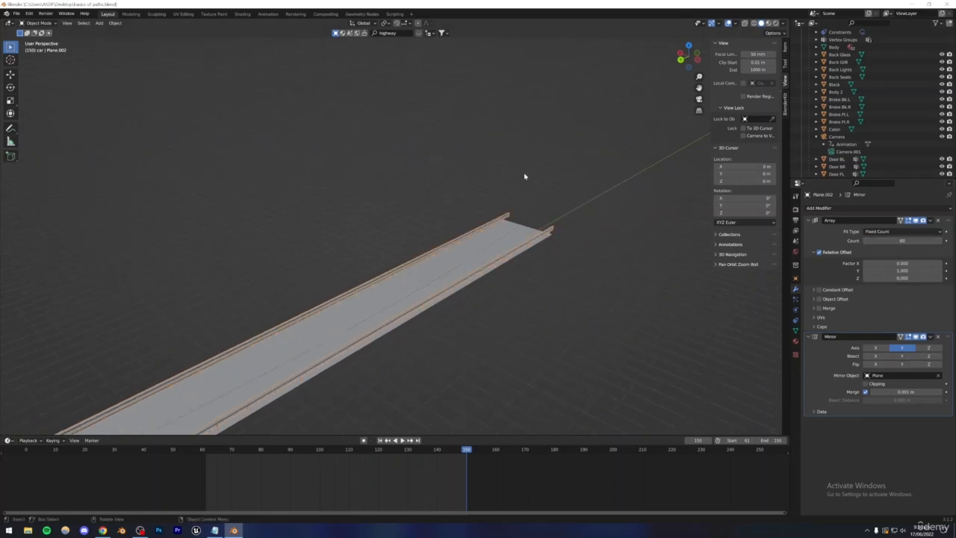
pyautogui.hotkey('ctrl', 's')
# Step: Select the road plane, check the extended guardrails at the highway's end and through the camera view, and save the file
pyautogui.moveTo(523, 177); pyautogui.dragTo(470, 216, button='middle')
pyautogui.scroll(-5, 408, 258)
pyautogui.moveTo(408, 258); pyautogui.dragTo(502, 271, button='middle')
pyautogui.keyDown('shift'); pyautogui.moveTo(354, 269); pyautogui.dragTo(389, 213, button='middle'); pyautogui.keyUp('shift')
pyautogui.click(390, 302)
pyautogui.scroll(4, 390, 302)
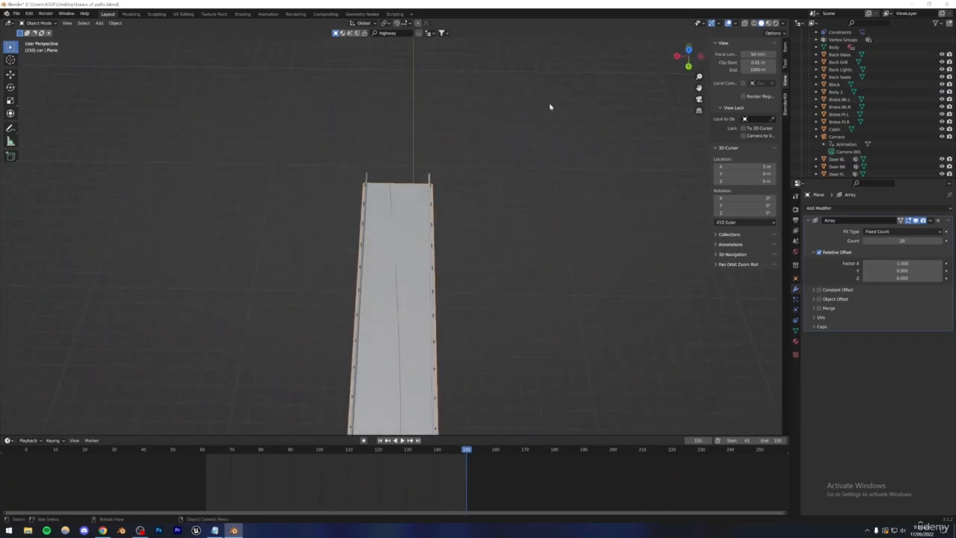
pyautogui.click(696, 102)
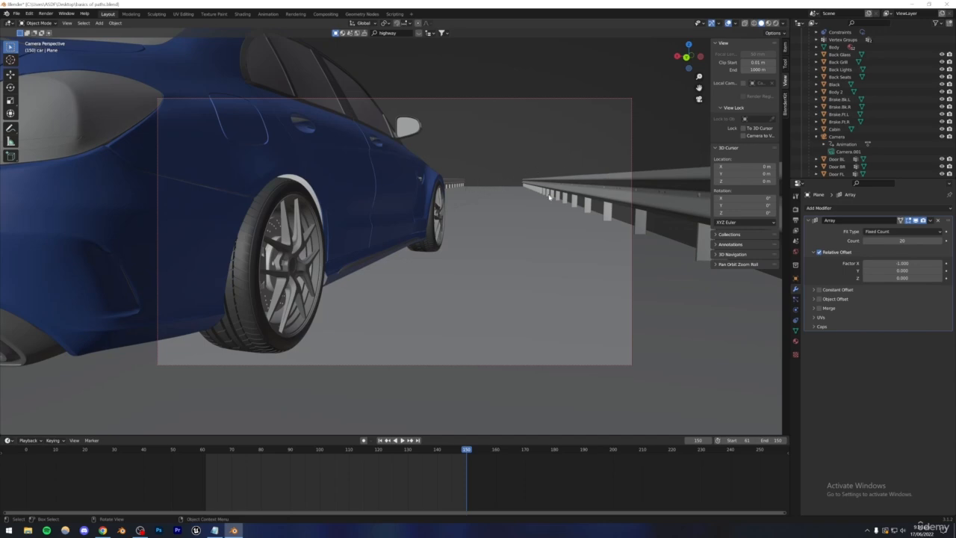
pyautogui.hotkey('ctrl', 's')
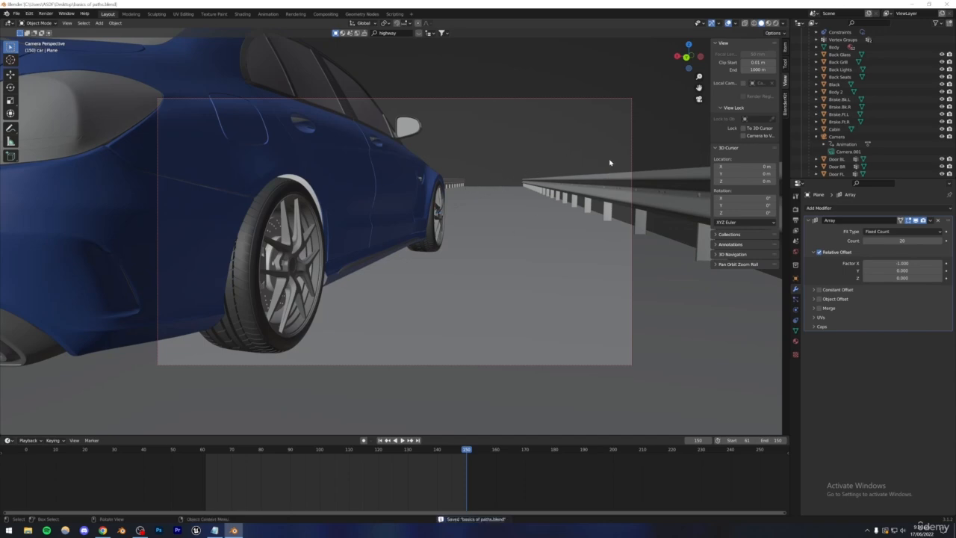
# Step: Move to frame 131, watch the reference car animation in the Instagram post in Chrome, and return to Blender
pyautogui.moveTo(395, 463); pyautogui.dragTo(410, 448)
pyautogui.click(103, 530)
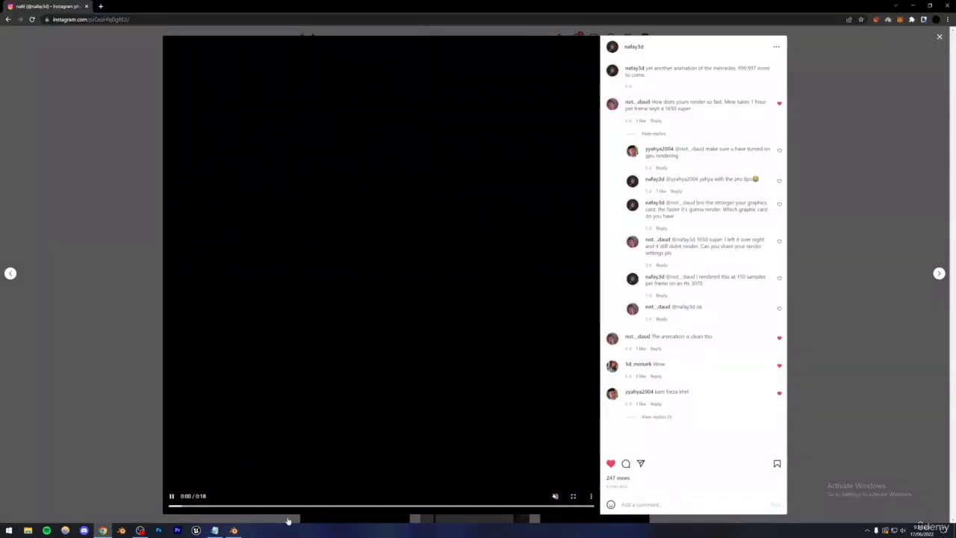
pyautogui.click(324, 508)
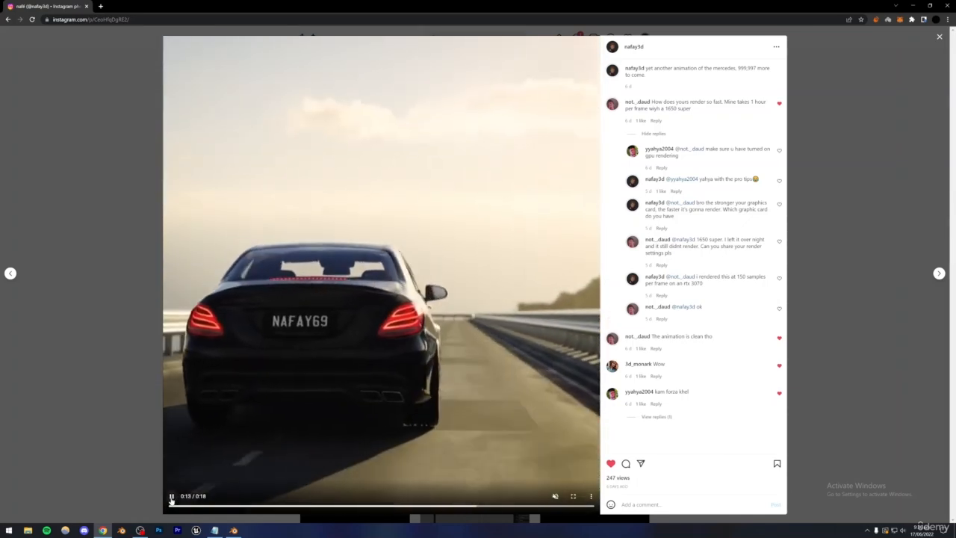
pyautogui.click(223, 484)
pyautogui.click(232, 529)
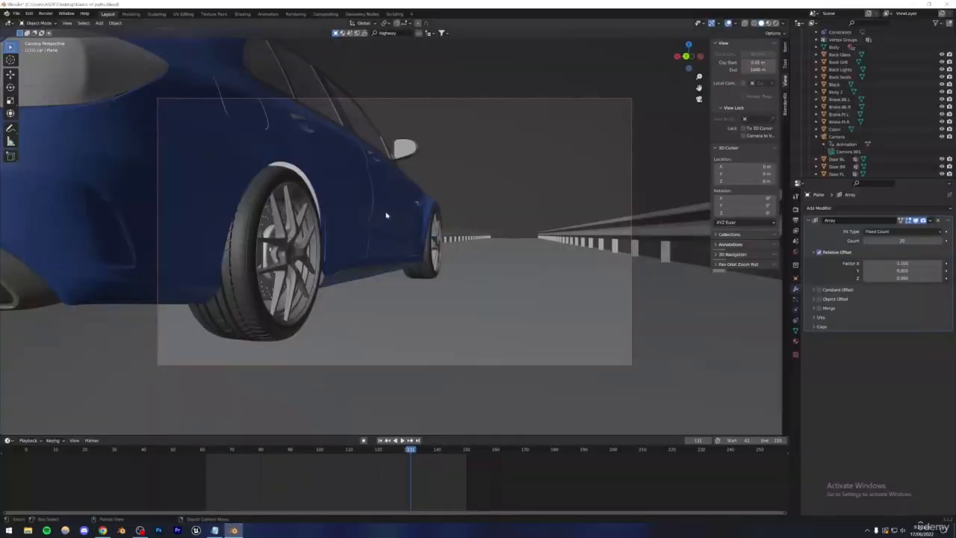
# Step: Leave the camera view, save the file, and duplicate the road plane about 98 m along Y beyond the highway's end
pyautogui.press('KP_0')
pyautogui.scroll(-5, 430, 231)
pyautogui.keyDown('shift'); pyautogui.moveTo(431, 222); pyautogui.dragTo(367, 320, button='middle'); pyautogui.keyUp('shift')
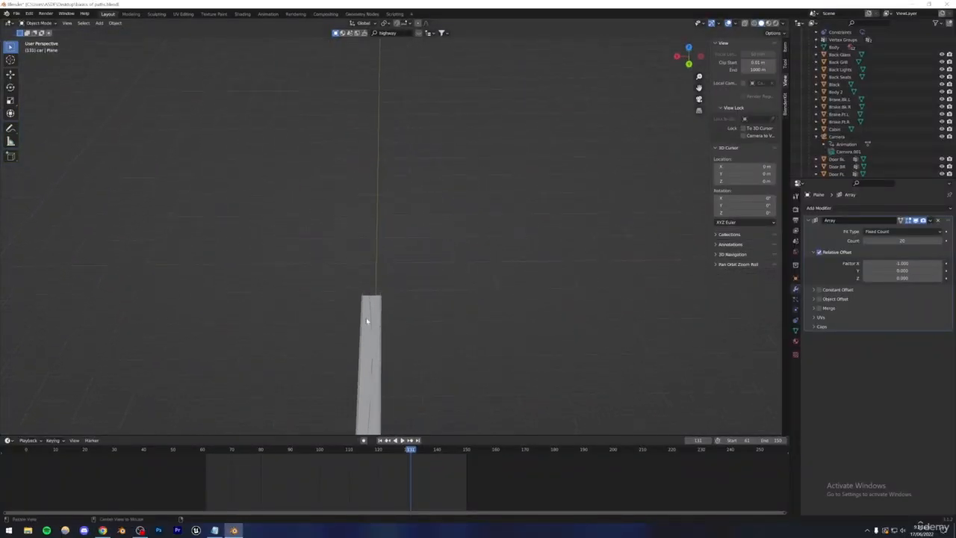
pyautogui.scroll(4, 344, 373)
pyautogui.click(337, 386)
pyautogui.hotkey('ctrl', 's')
pyautogui.keyDown('shift'); pyautogui.moveTo(362, 393); pyautogui.dragTo(421, 107, button='middle'); pyautogui.keyUp('shift')
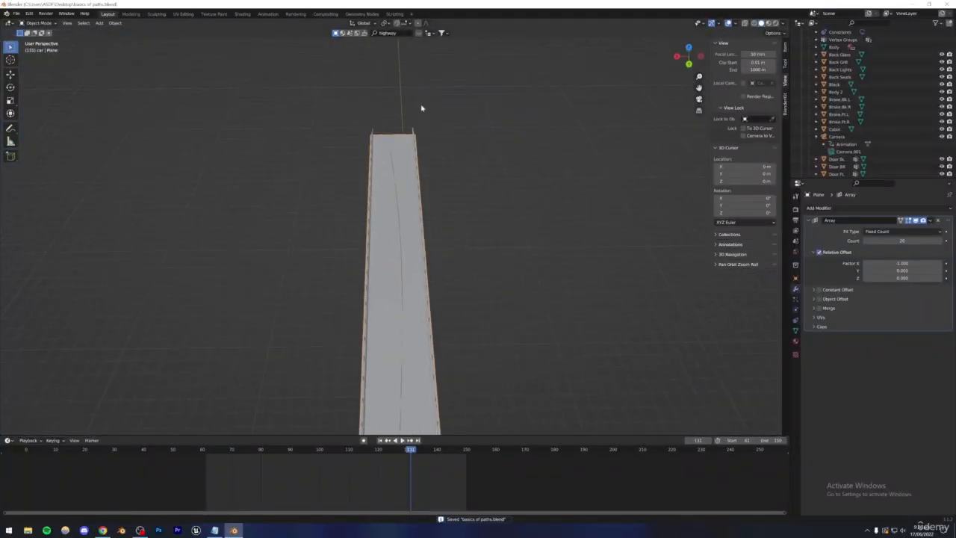
pyautogui.scroll(-4, 416, 219)
pyautogui.moveTo(416, 219); pyautogui.dragTo(491, 206, button='middle')
pyautogui.hotkey('shift', 'd')
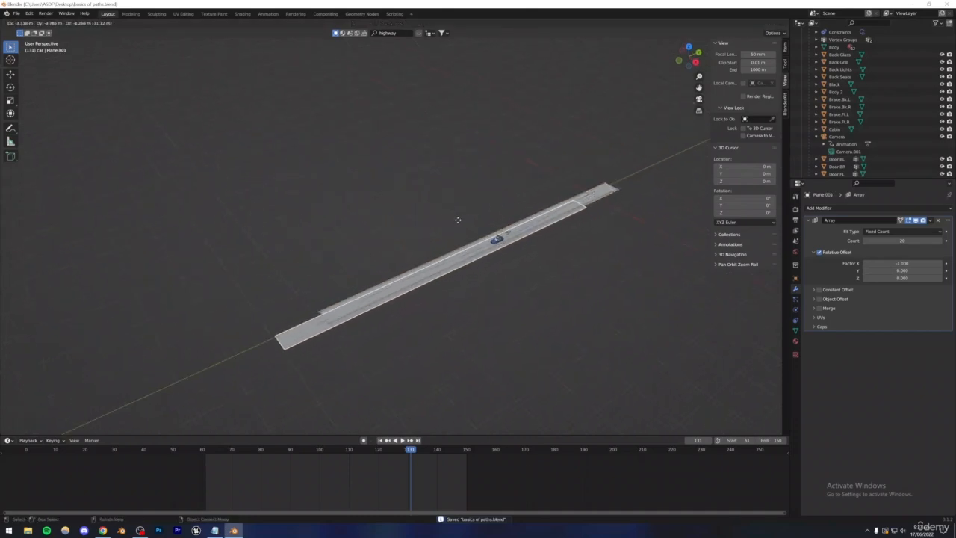
pyautogui.press('y')
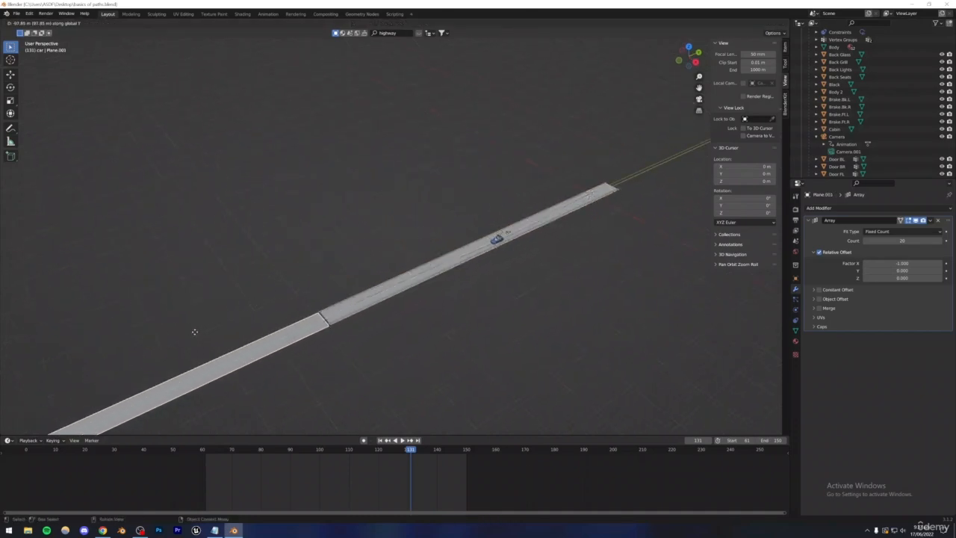
pyautogui.click(196, 331)
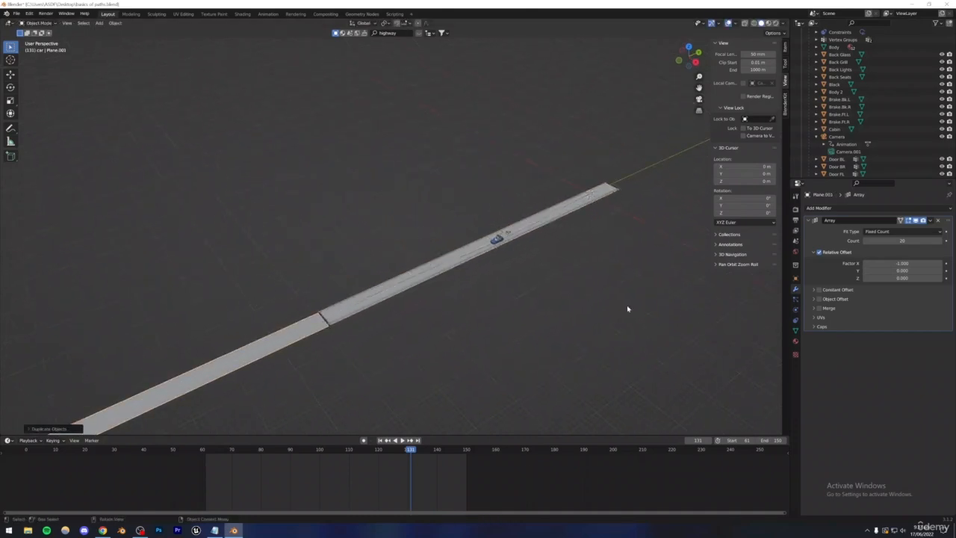
# Step: Remove the Array modifier from the duplicated road and move the single piece along Y until it meets the end of the highway
pyautogui.click(938, 222)
pyautogui.moveTo(356, 316); pyautogui.dragTo(290, 312, button='middle')
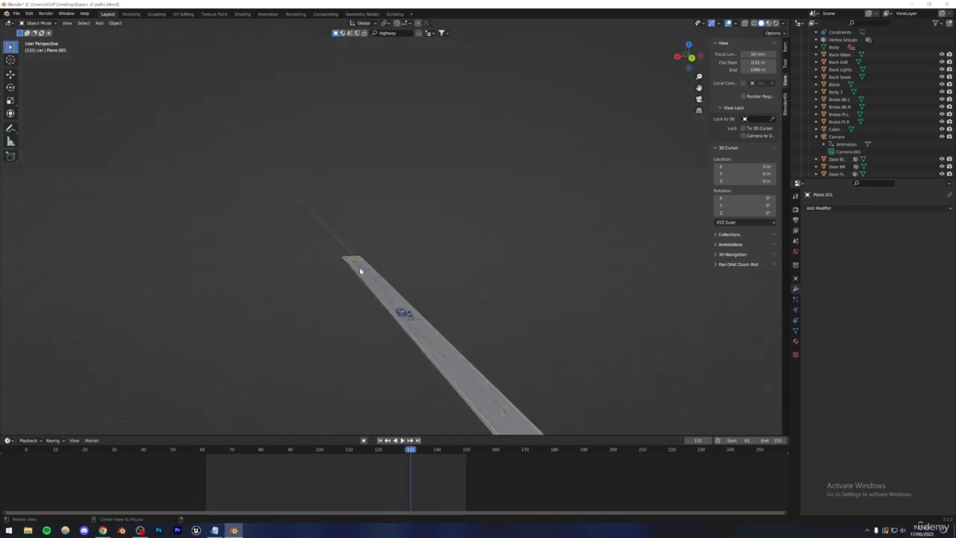
pyautogui.keyDown('alt'); pyautogui.moveTo(360, 271); pyautogui.dragTo(384, 271, button='middle'); pyautogui.keyUp('alt')
pyautogui.scroll(8, 365, 288)
pyautogui.keyDown('shift'); pyautogui.moveTo(341, 299); pyautogui.dragTo(422, 216, button='middle'); pyautogui.keyUp('shift')
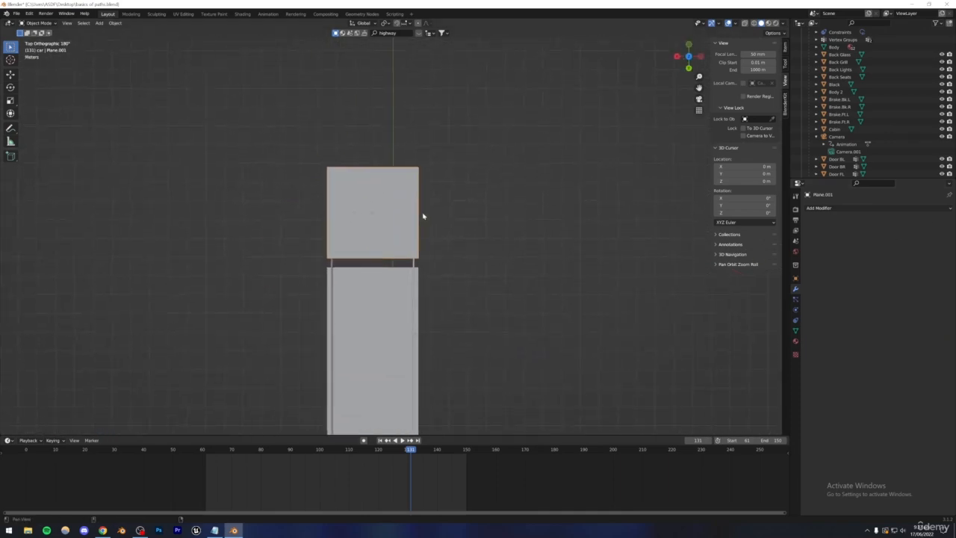
pyautogui.scroll(5, 422, 216)
pyautogui.press('g')
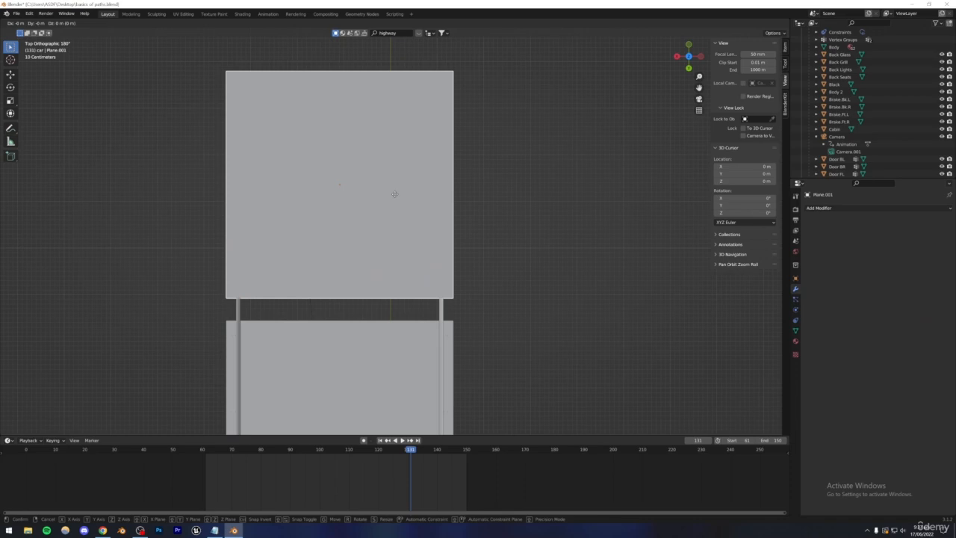
pyautogui.press('y')
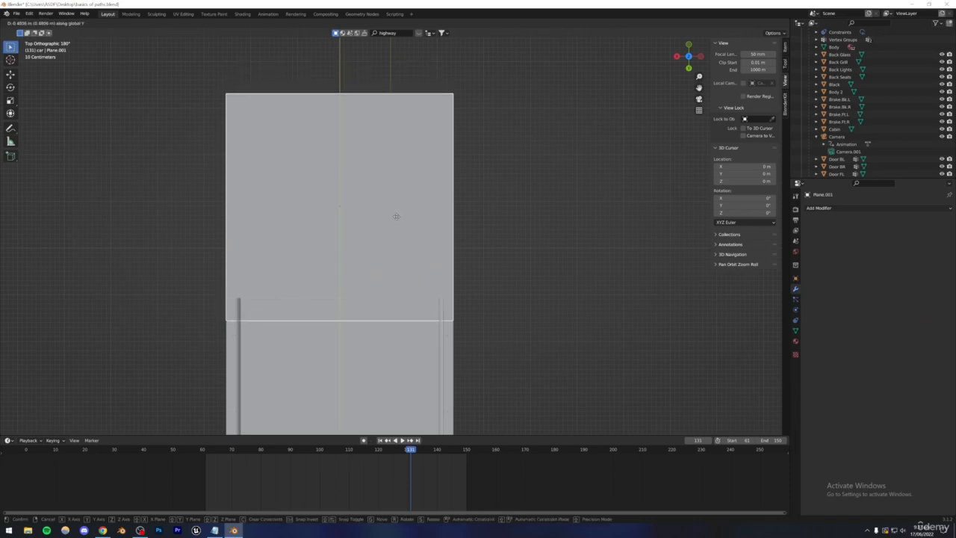
pyautogui.click(396, 215)
# Step: Enter Edit Mode on the new road piece and place the 3D cursor beside its far edge at about X -4.32 m, Y -93.29 m
pyautogui.keyDown('shift'); pyautogui.moveTo(417, 180); pyautogui.dragTo(440, 271, button='middle'); pyautogui.keyUp('shift')
pyautogui.press('Tab')
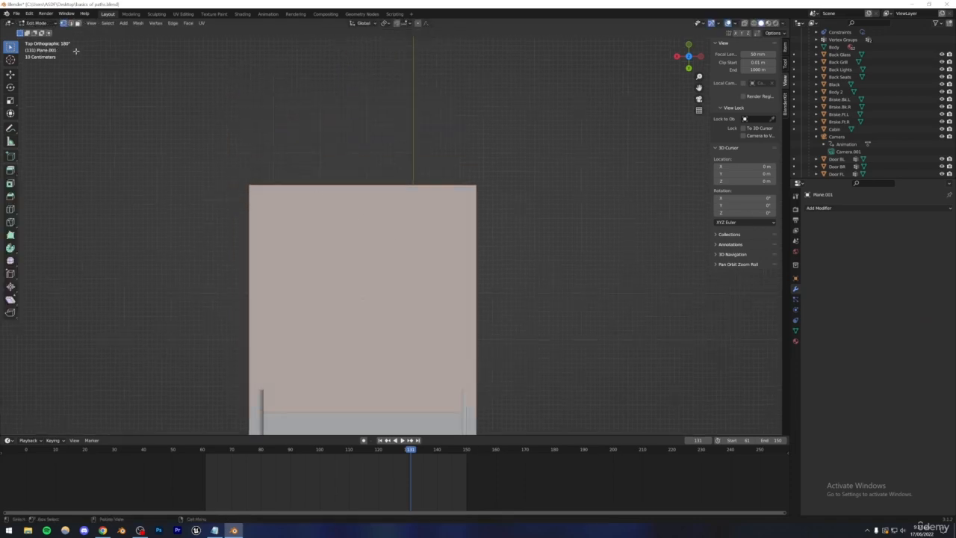
pyautogui.moveTo(208, 155); pyautogui.dragTo(533, 210)
pyautogui.keyDown('shift'); pyautogui.moveTo(512, 196); pyautogui.dragTo(505, 265, button='middle'); pyautogui.keyUp('shift')
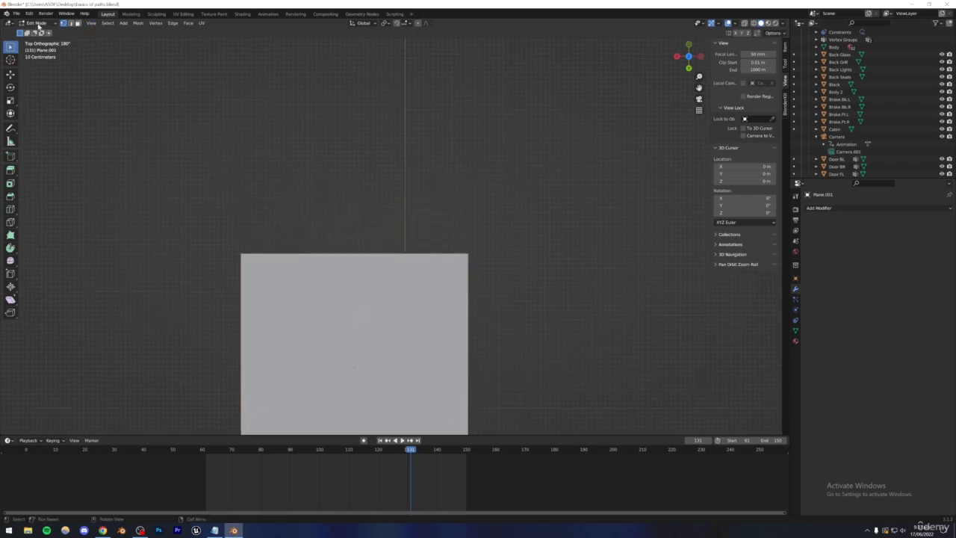
pyautogui.click(38, 25)
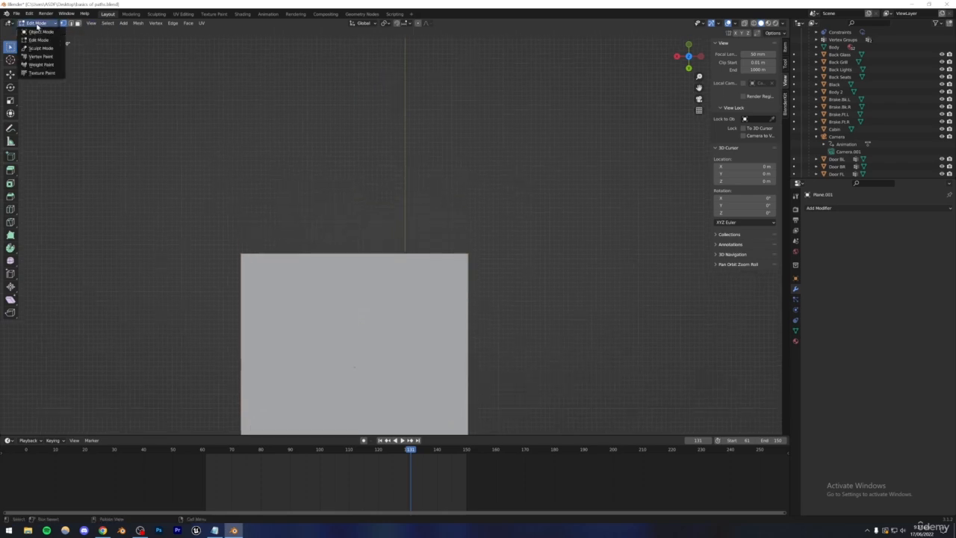
pyautogui.click(11, 63)
pyautogui.keyDown('shift'); pyautogui.moveTo(470, 313); pyautogui.dragTo(267, 315, button='middle'); pyautogui.keyUp('shift')
pyautogui.scroll(-3, 267, 316)
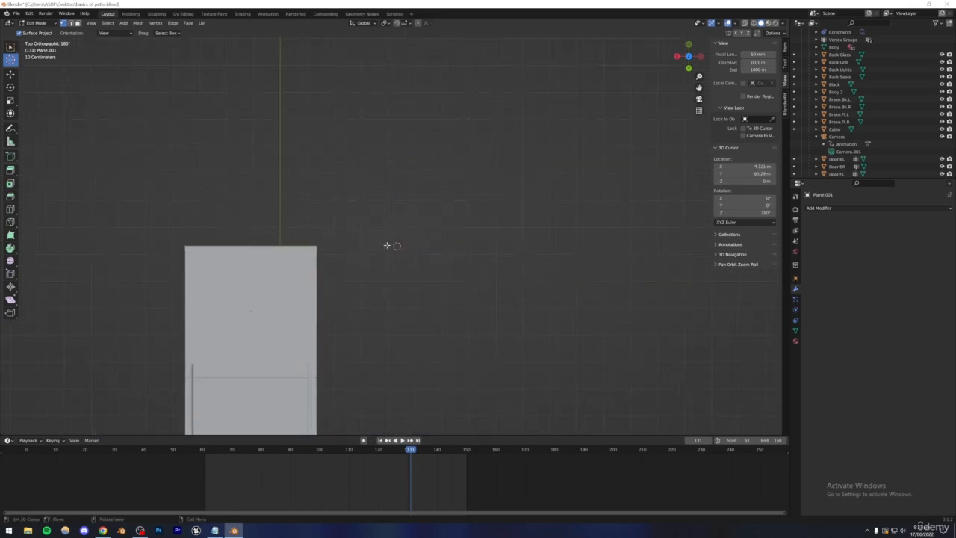
# Step: Spin the road piece's far edge around the 3D cursor on the Z axis in 12 steps into roughly a quarter-turn bend, and leave Edit Mode
pyautogui.click(11, 50)
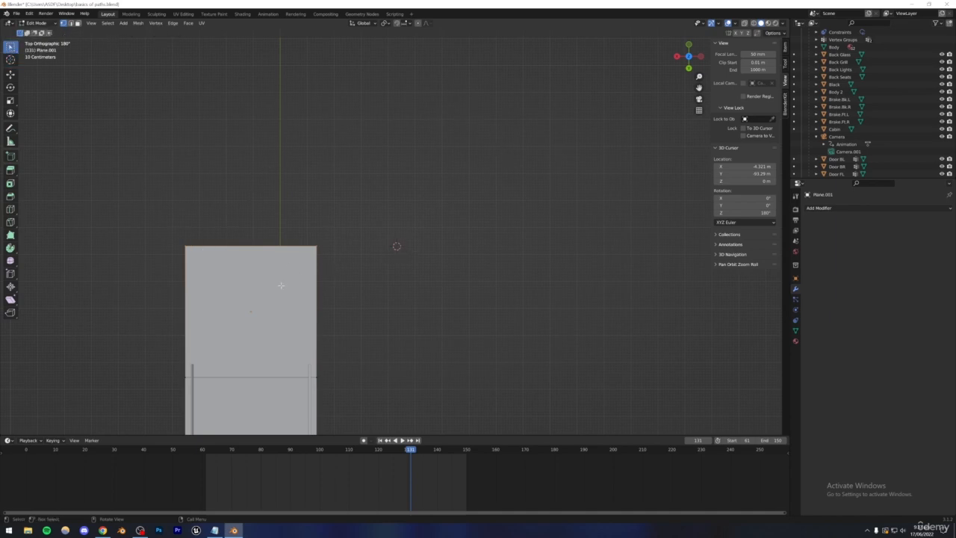
pyautogui.moveTo(166, 224); pyautogui.dragTo(395, 276)
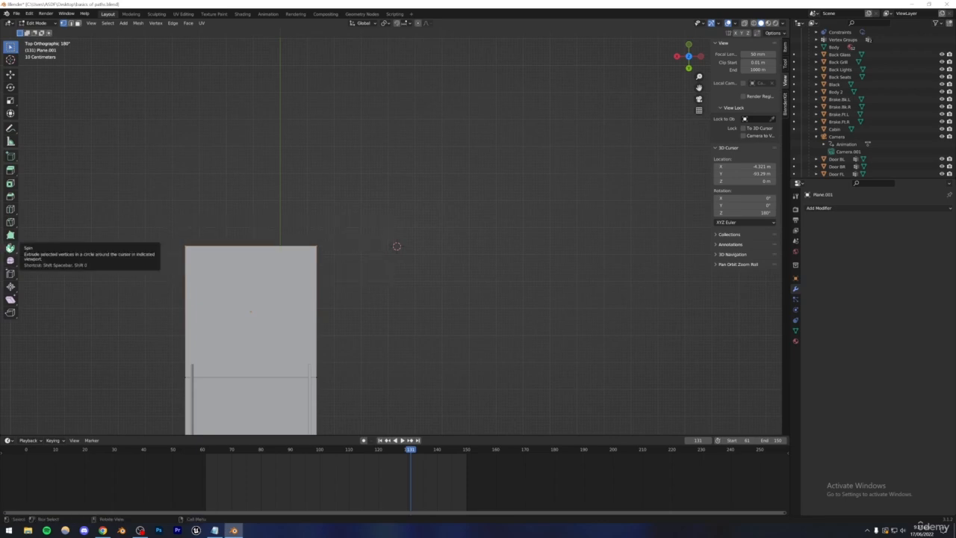
pyautogui.click(10, 247)
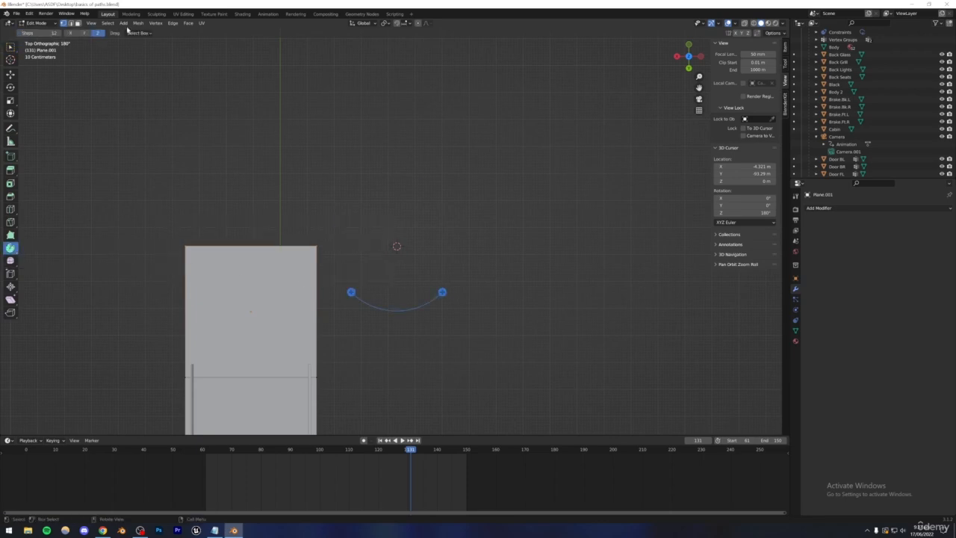
pyautogui.click(74, 34)
pyautogui.click(86, 33)
pyautogui.click(97, 34)
pyautogui.moveTo(442, 292); pyautogui.dragTo(331, 301)
pyautogui.press('Tab')
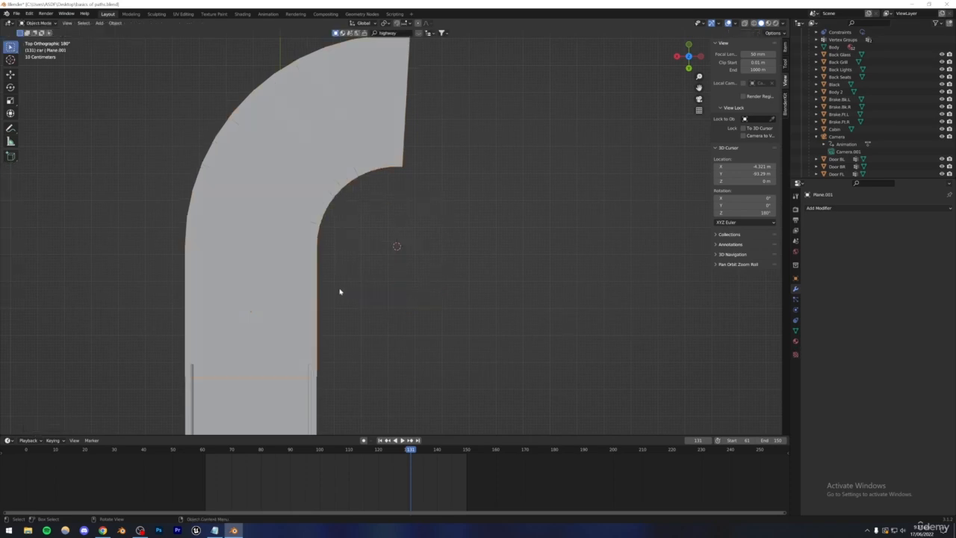
# Step: Inspect where the guardrails meet the curved road, save the file, and select the curved road piece
pyautogui.scroll(-3, 328, 263)
pyautogui.moveTo(367, 284); pyautogui.dragTo(344, 359, button='middle')
pyautogui.keyDown('alt'); pyautogui.middleClick(343, 360); pyautogui.keyUp('alt')
pyautogui.moveTo(478, 305); pyautogui.dragTo(331, 304, button='middle')
pyautogui.click(324, 286)
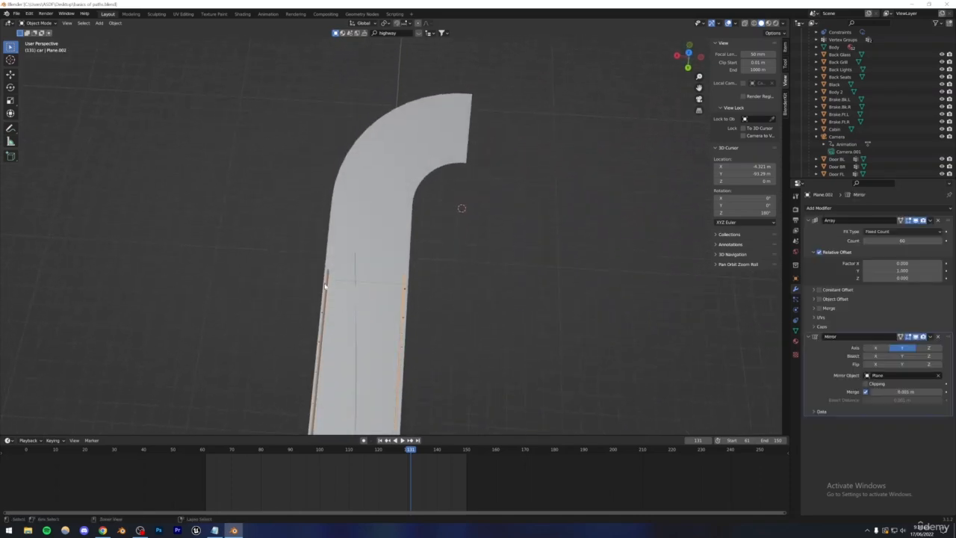
pyautogui.scroll(2, 256, 351)
pyautogui.hotkey('ctrl', 's')
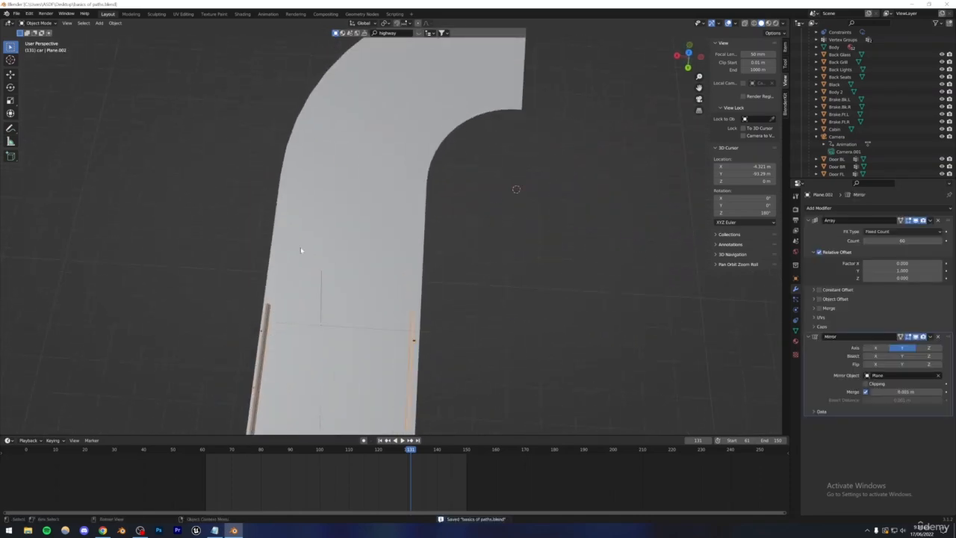
pyautogui.click(278, 319)
pyautogui.click(263, 332)
pyautogui.click(294, 325)
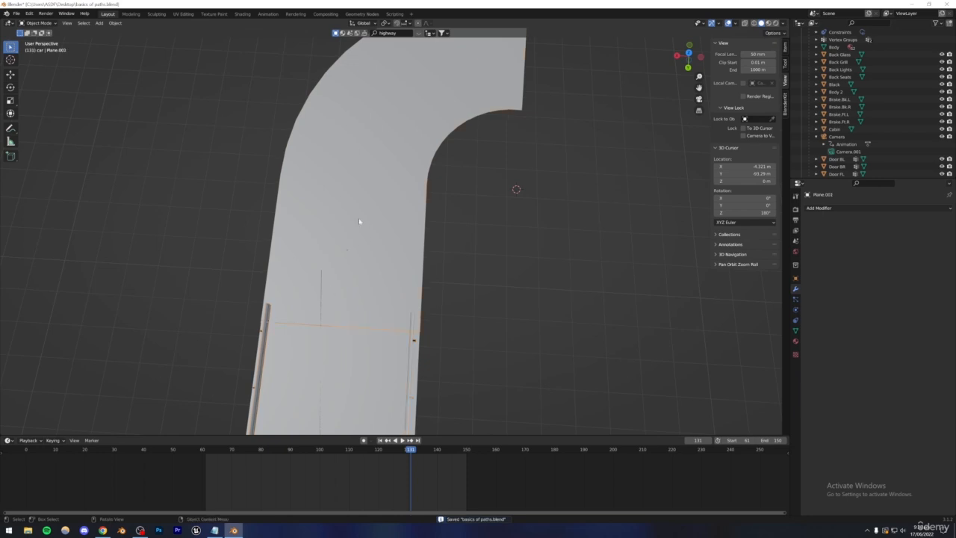
# Step: Search the BlenderKit models for "highway"
pyautogui.click(786, 105)
pyautogui.write('\\')
pyautogui.press('Return')
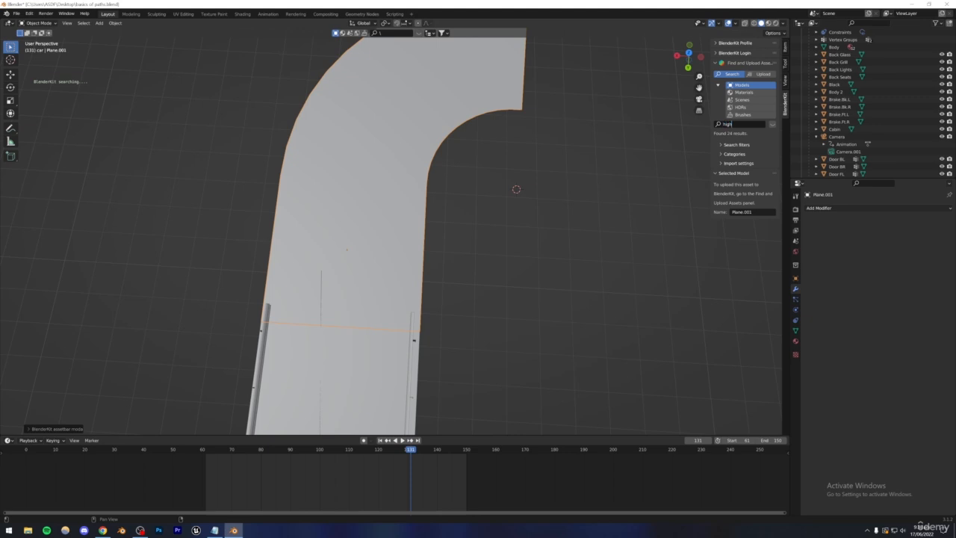
pyautogui.write('highway')
pyautogui.press('Return')
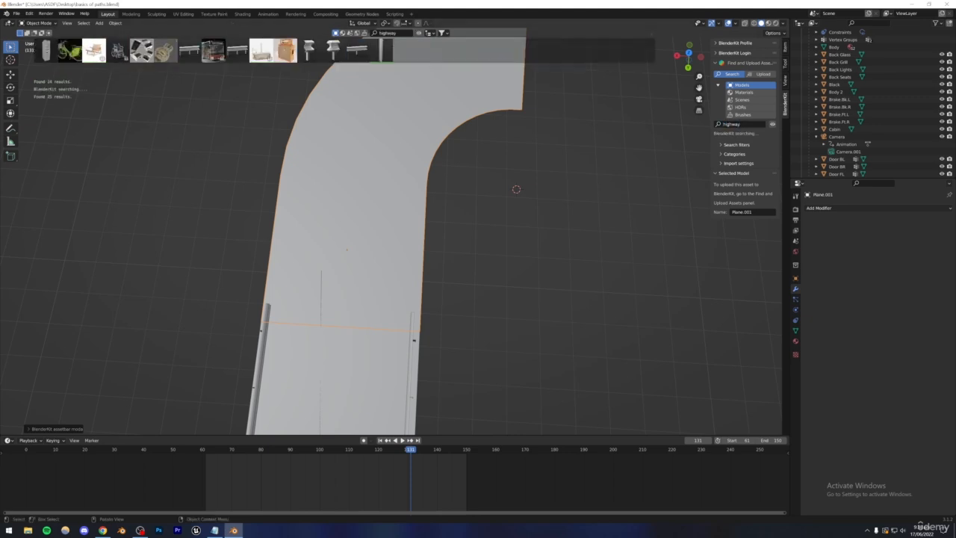
# Step: Browse the traffic barrier models, add the curved guardrail piece at the 3D cursor beside the bend, and select it
pyautogui.moveTo(344, 65)
pyautogui.moveTo(308, 51)
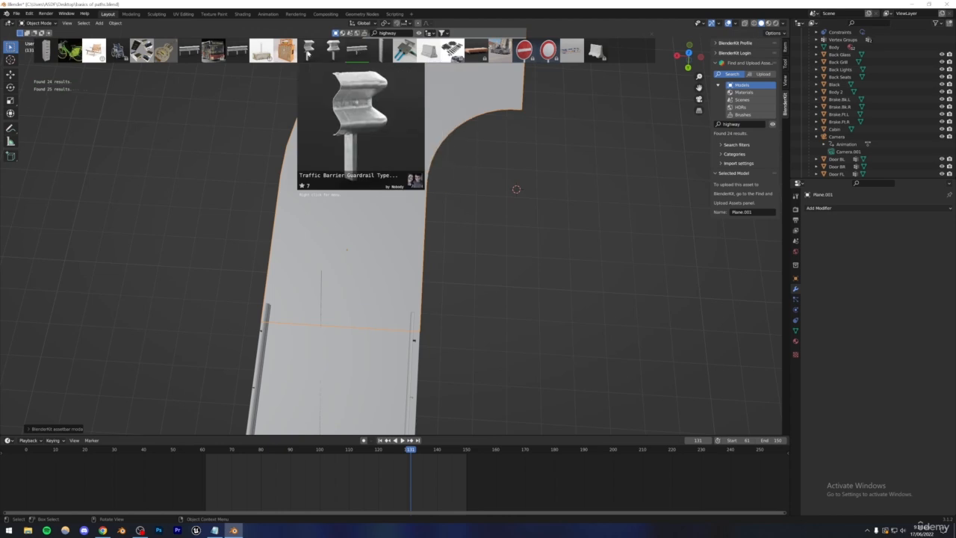
pyautogui.moveTo(189, 51)
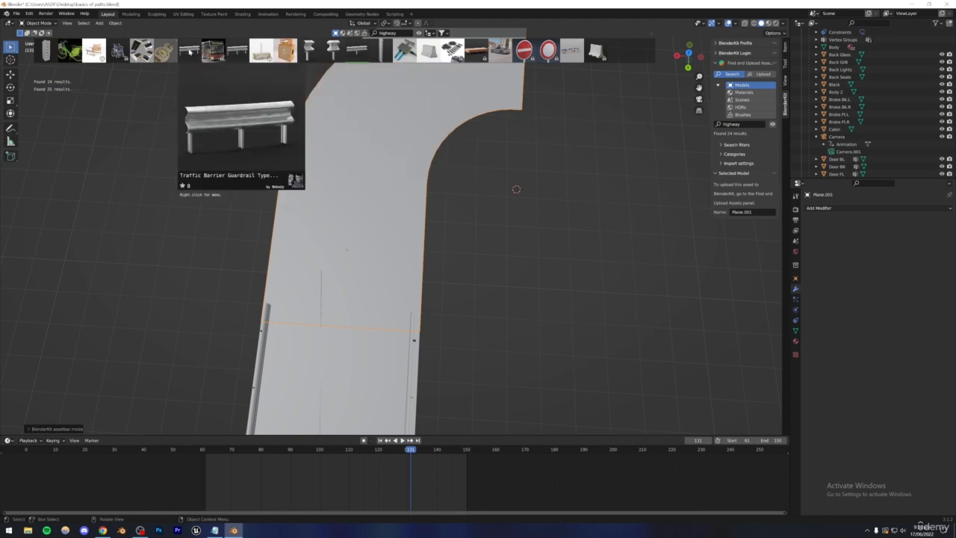
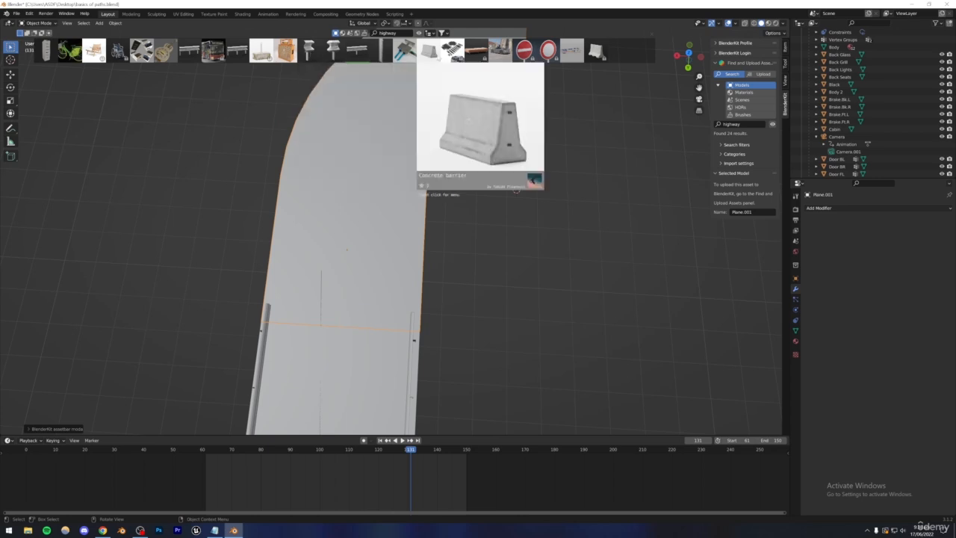
pyautogui.moveTo(369, 52)
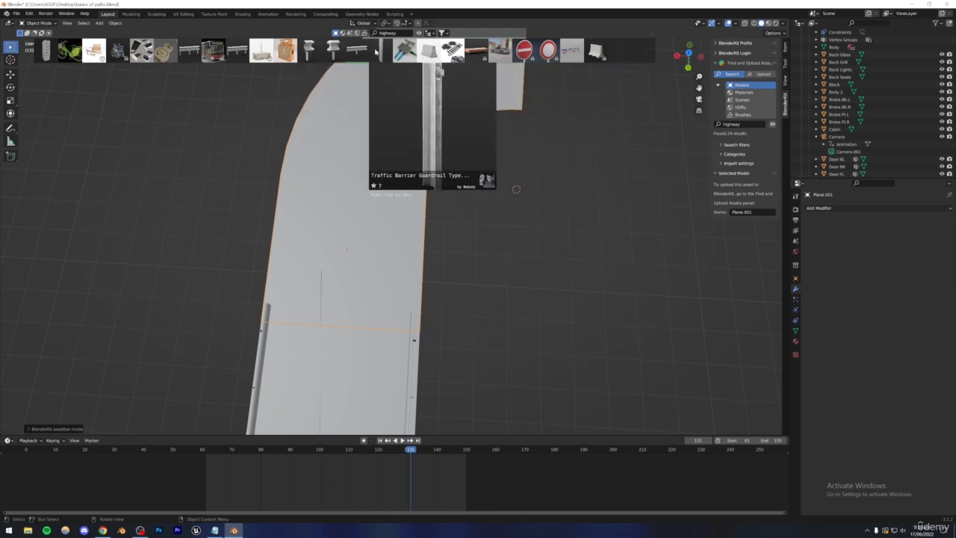
pyautogui.click(191, 51)
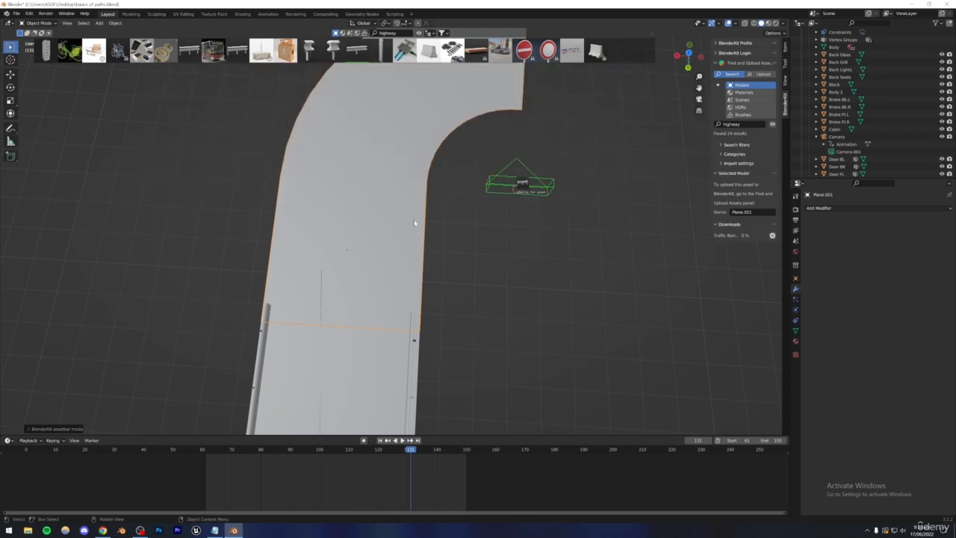
pyautogui.moveTo(489, 232); pyautogui.dragTo(415, 322, button='middle')
pyautogui.click(477, 281)
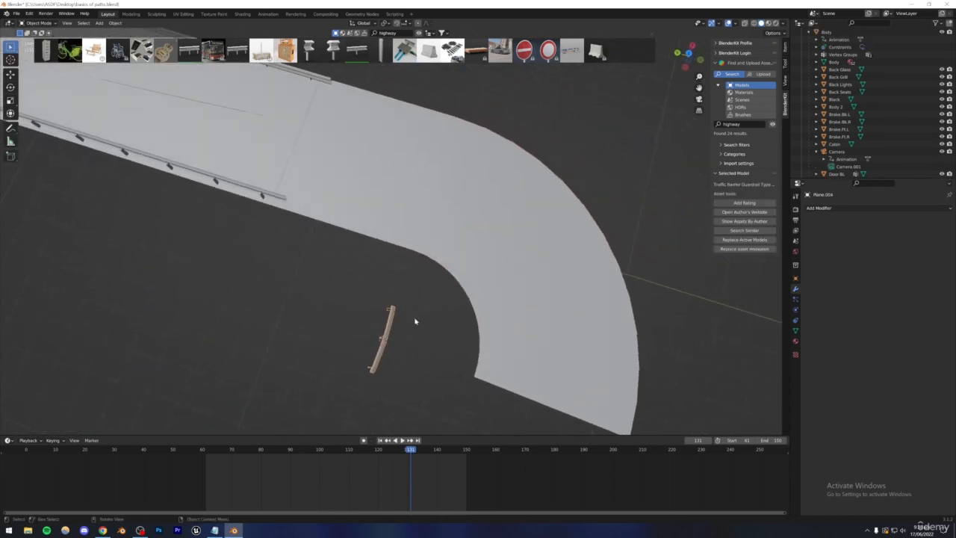
# Step: Move the curved guardrail in the horizontal plane onto the road, near the outer side where the bend starts
pyautogui.press('g')
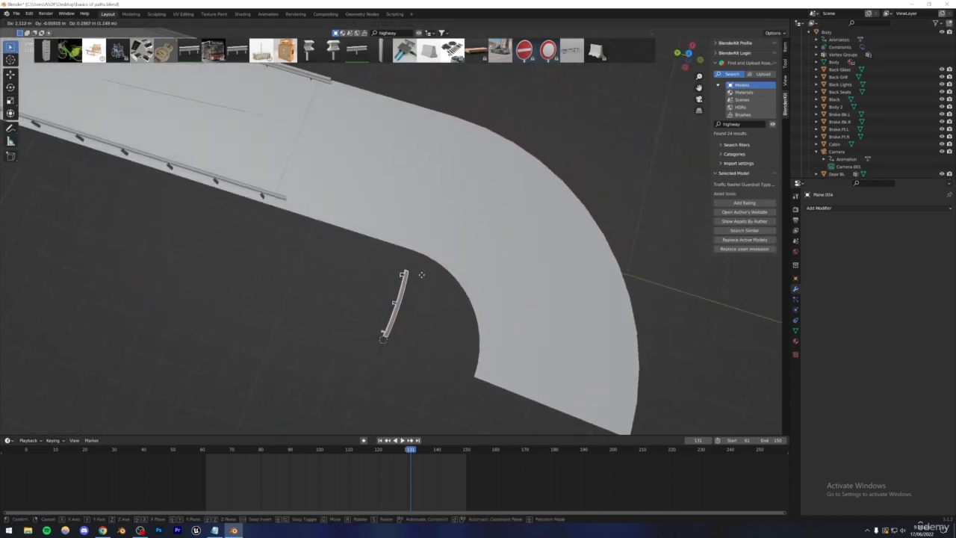
pyautogui.hotkey('shift', 'z')
pyautogui.click(369, 77)
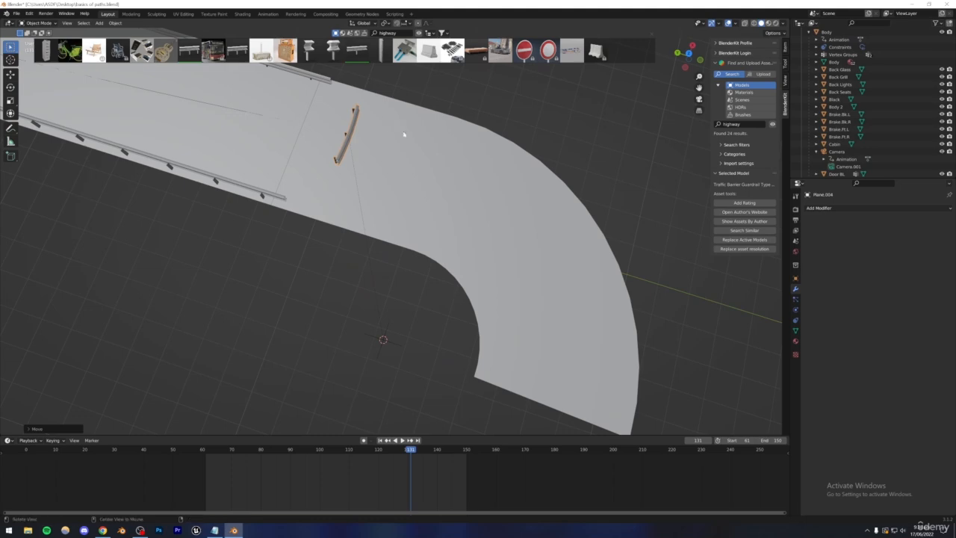
pyautogui.press('KP_1')
pyautogui.press('KP_7')
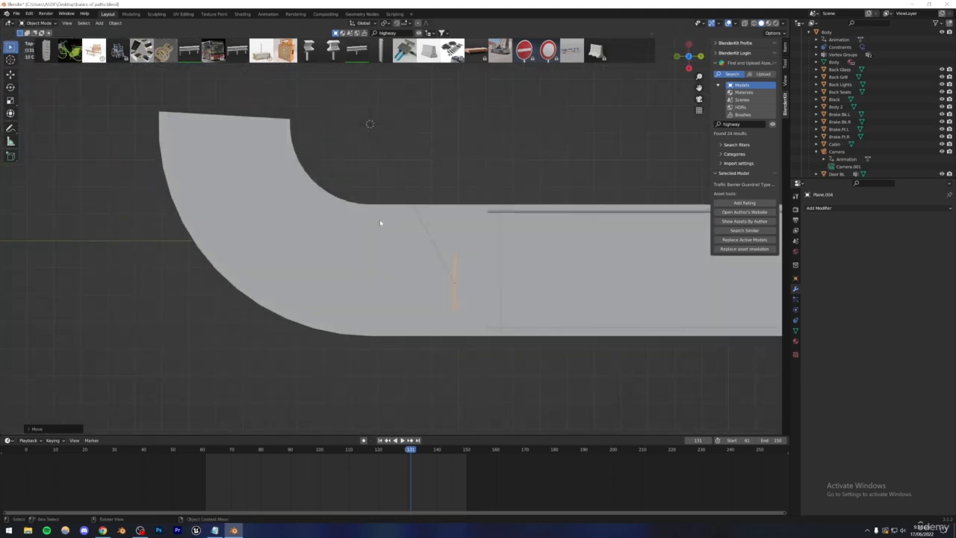
pyautogui.scroll(4, 379, 221)
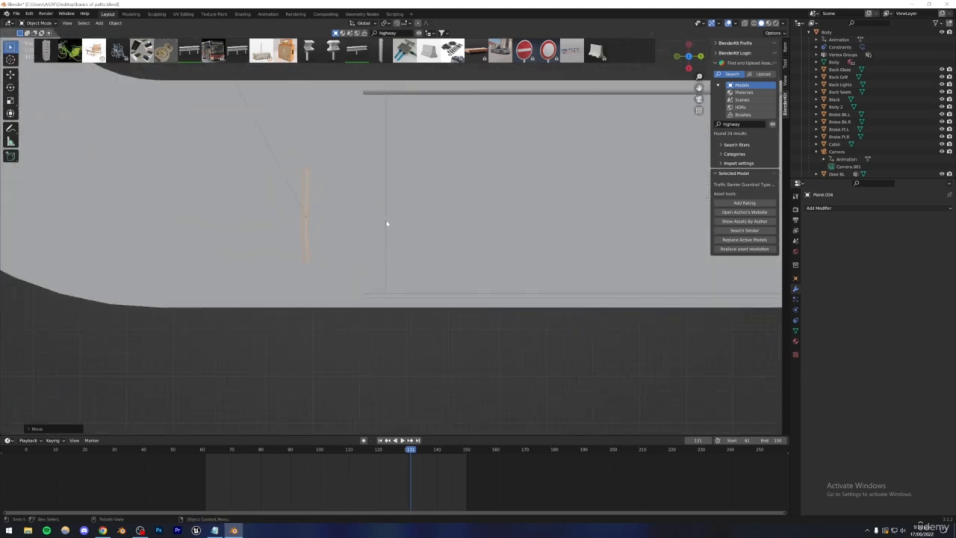
pyautogui.keyDown('shift'); pyautogui.moveTo(355, 200); pyautogui.dragTo(463, 250, button='middle'); pyautogui.keyUp('shift')
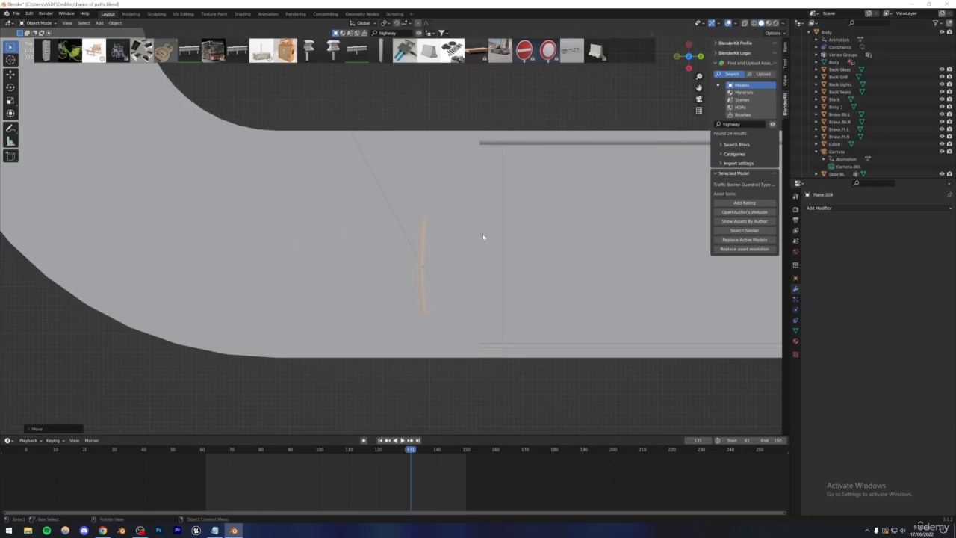
pyautogui.press('g')
pyautogui.click(298, 270)
# Step: Rotate and reposition the curved guardrail from the top view so it follows the outer edge at the start of the bend
pyautogui.press('r')
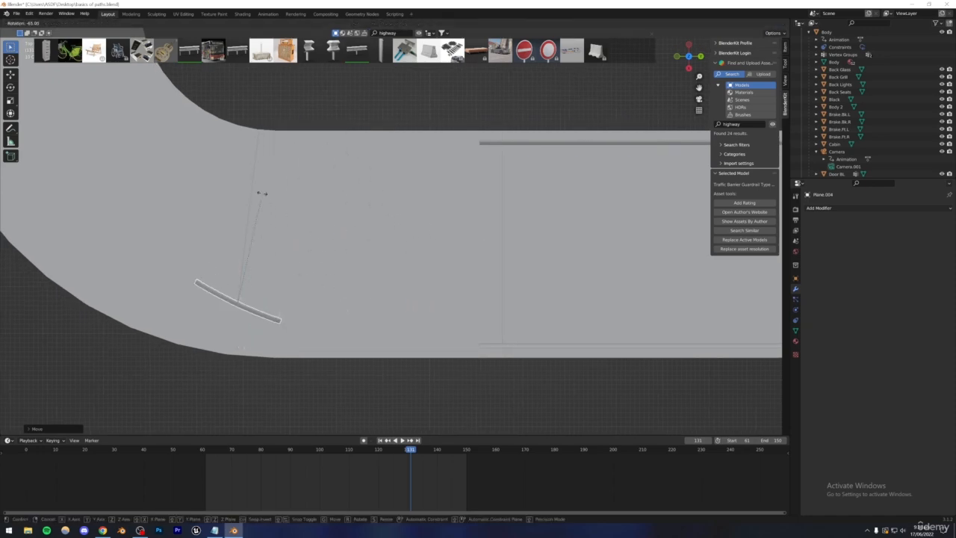
pyautogui.click(254, 192)
pyautogui.press('g')
pyautogui.click(297, 252)
pyautogui.moveTo(296, 252)
pyautogui.mouseDown(button='middle')
pyautogui.moveTo(297, 266)
pyautogui.moveTo(309, 224)
pyautogui.moveTo(286, 207)
pyautogui.moveTo(281, 247)
pyautogui.mouseUp(button='middle')
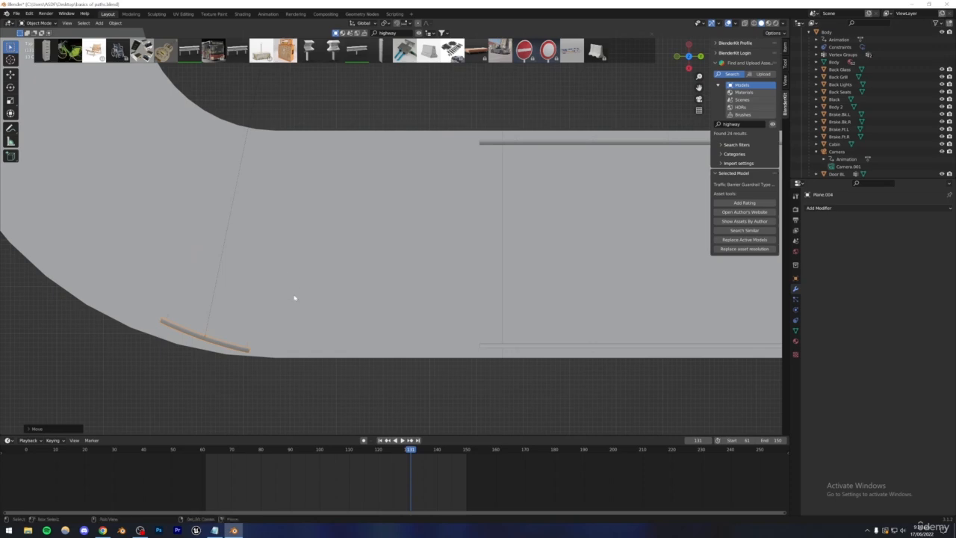
pyautogui.press('r')
pyautogui.click(331, 272)
pyautogui.press('g')
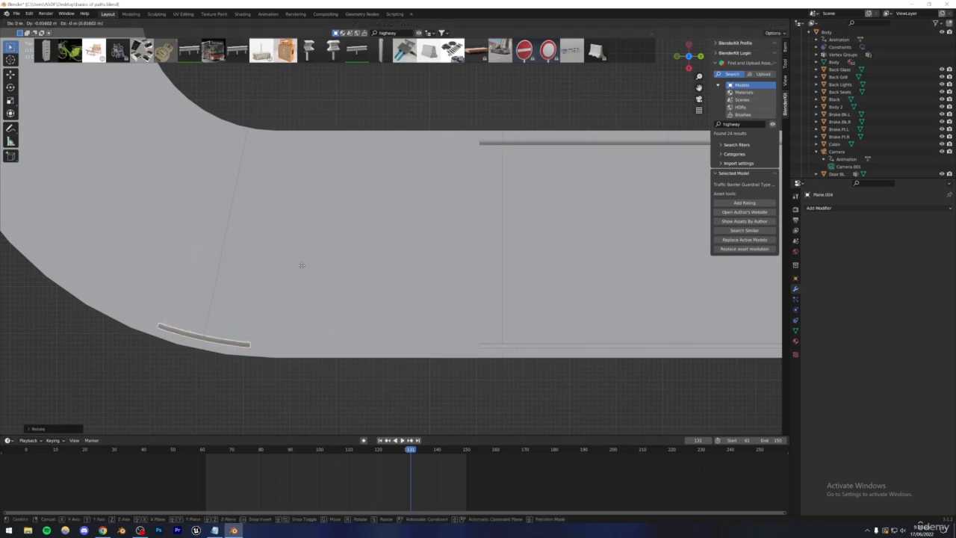
pyautogui.click(303, 267)
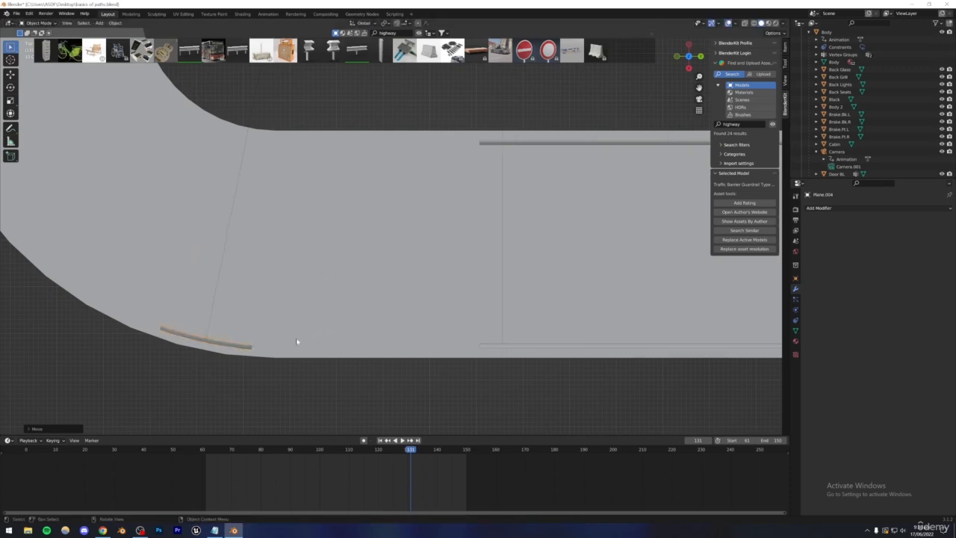
# Step: Increase the straight guardrail's Array count to 63 so it reaches the curved piece
pyautogui.click(497, 348)
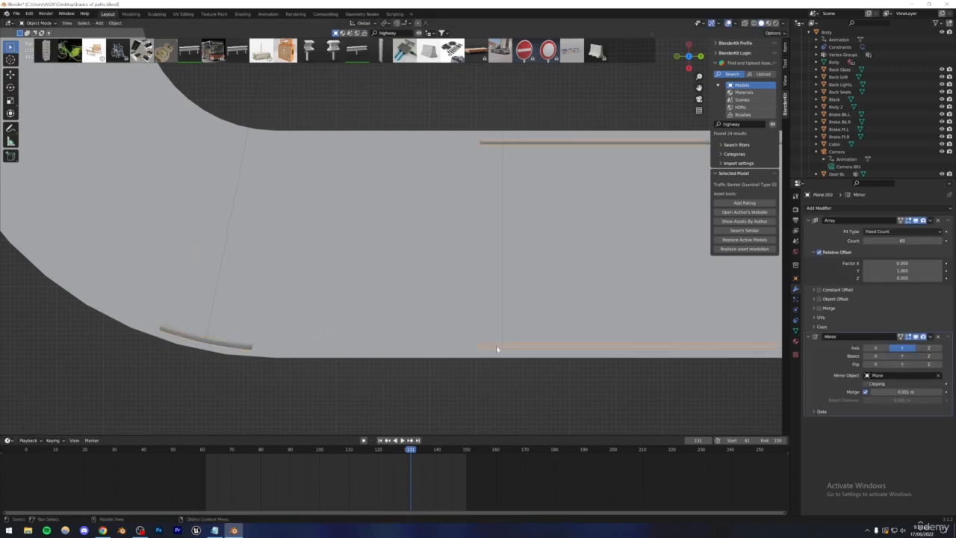
pyautogui.click(940, 241)
pyautogui.click(940, 241)
pyautogui.click(939, 241)
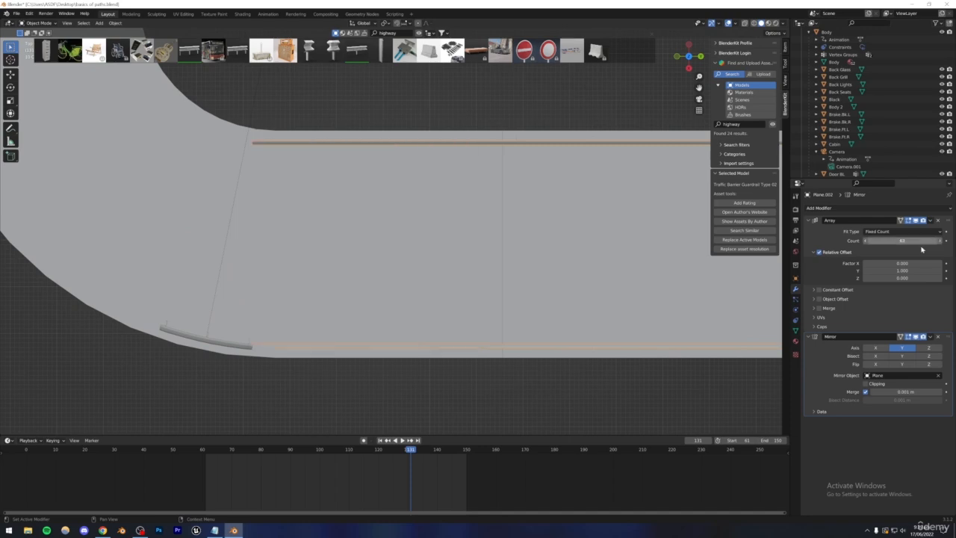
# Step: Scale down the curved guardrail and move it in the side view to match the straight guardrail's height and end
pyautogui.moveTo(351, 120); pyautogui.dragTo(322, 307, button='middle')
pyautogui.scroll(1, 327, 280)
pyautogui.click(330, 290)
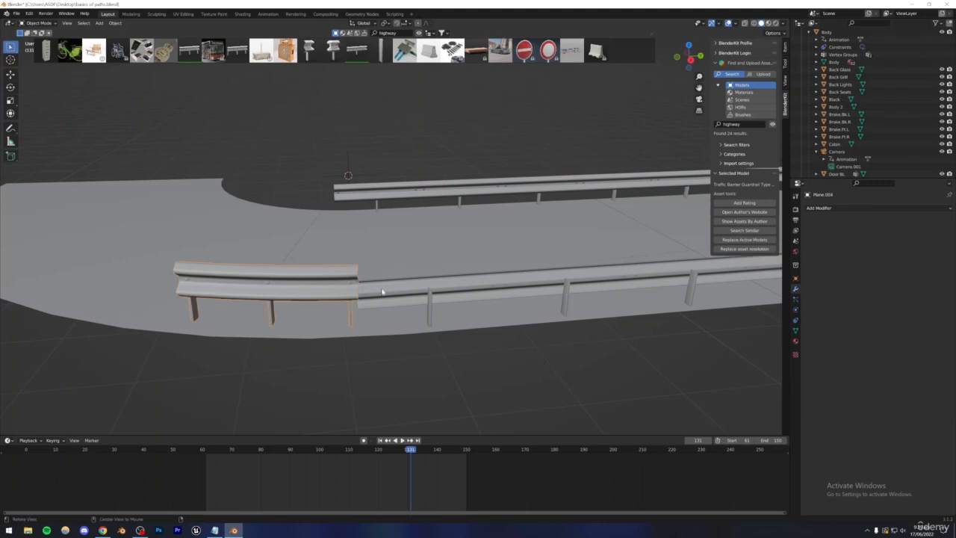
pyautogui.press('KP_3')
pyautogui.press('s')
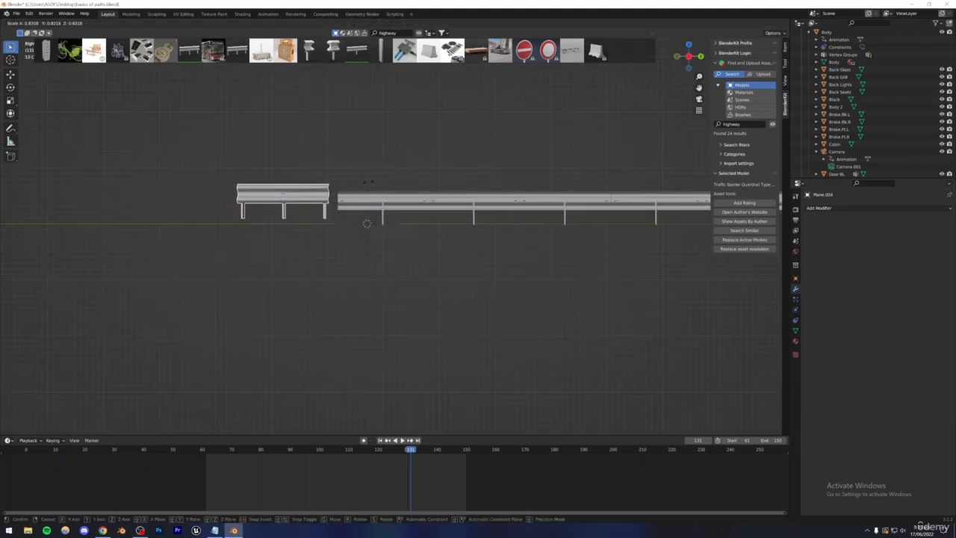
pyautogui.click(365, 180)
pyautogui.press('g')
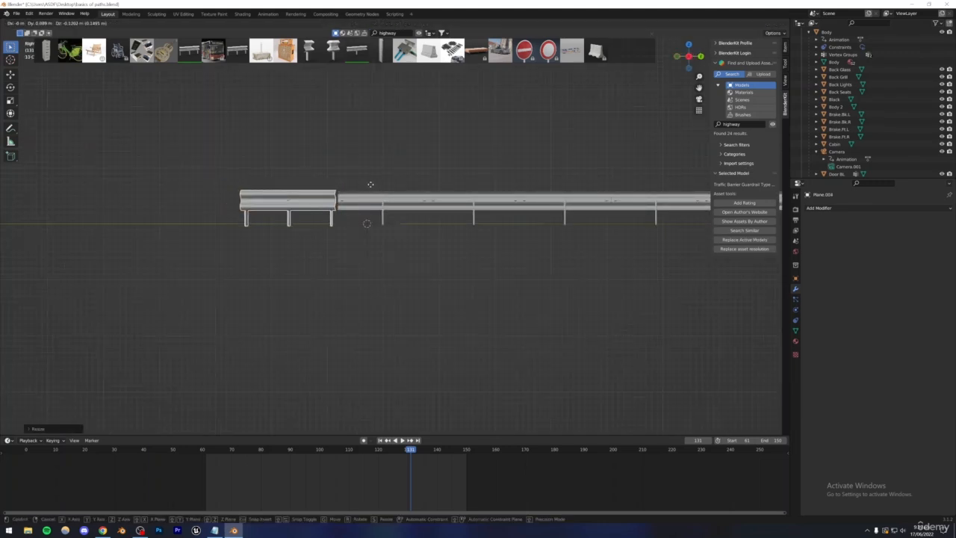
pyautogui.click(372, 185)
pyautogui.moveTo(371, 175); pyautogui.dragTo(364, 186, button='middle')
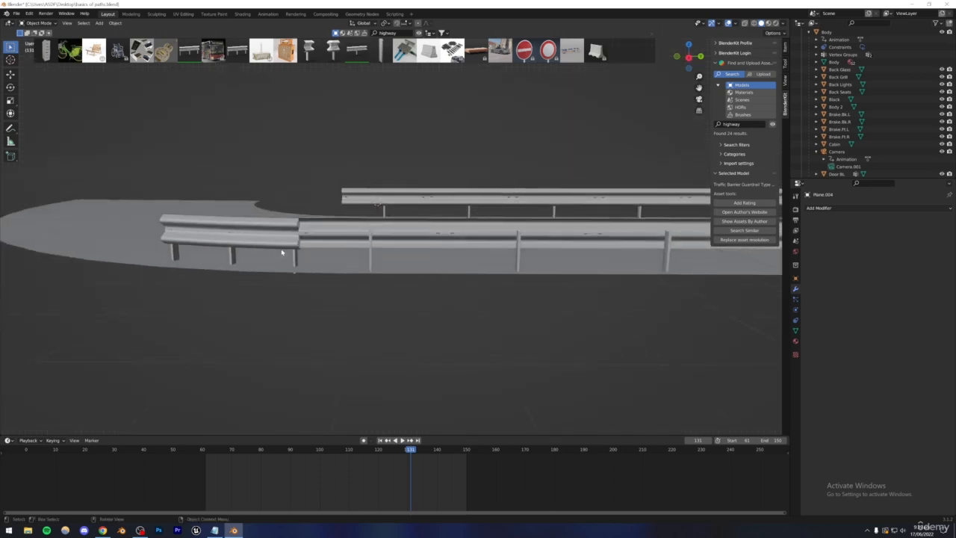
# Step: Duplicate the curved guardrail, then rotate and move the copy to continue the rail along the bend's outer edge
pyautogui.press('KP_7')
pyautogui.scroll(-2, 345, 236)
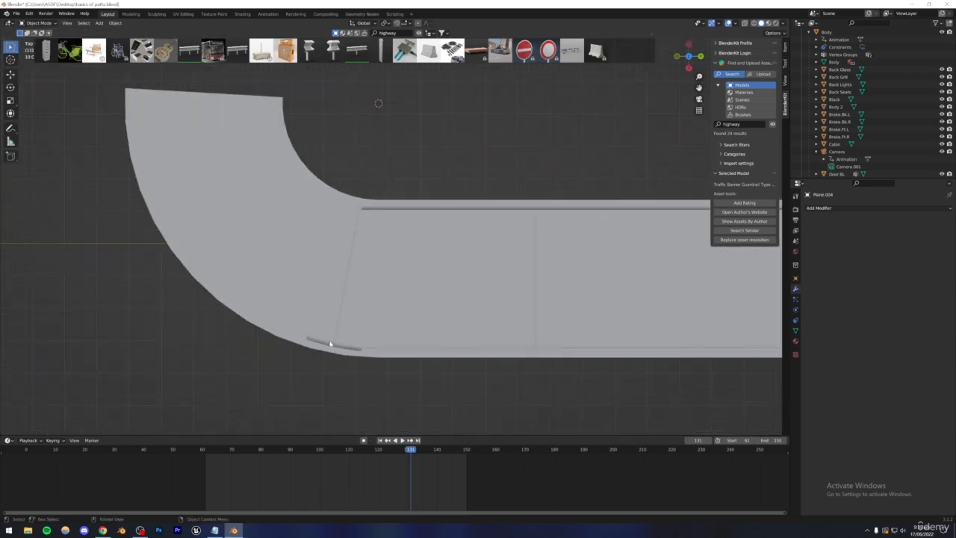
pyautogui.click(329, 347)
pyautogui.click(328, 345)
pyautogui.press('g')
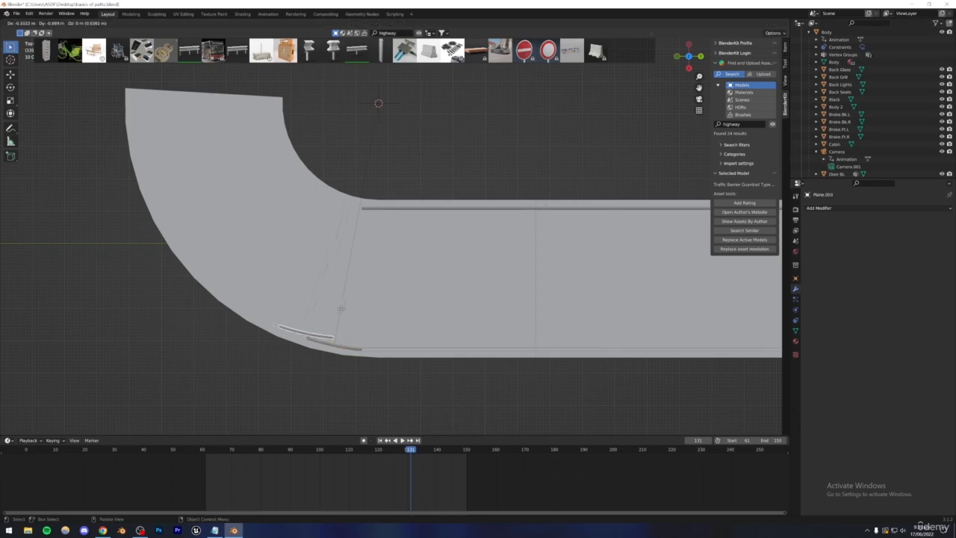
pyautogui.click(319, 310)
pyautogui.press('r')
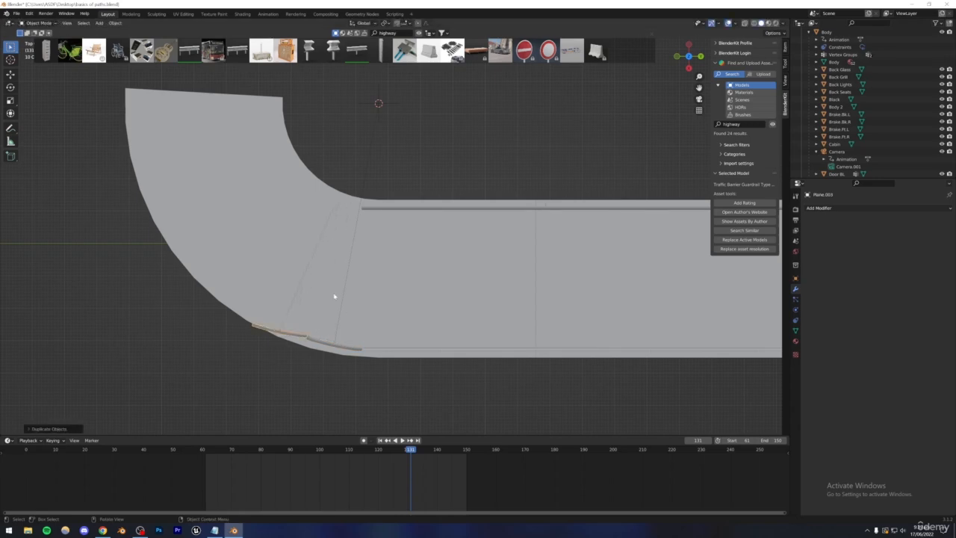
pyautogui.click(363, 303)
pyautogui.press('g')
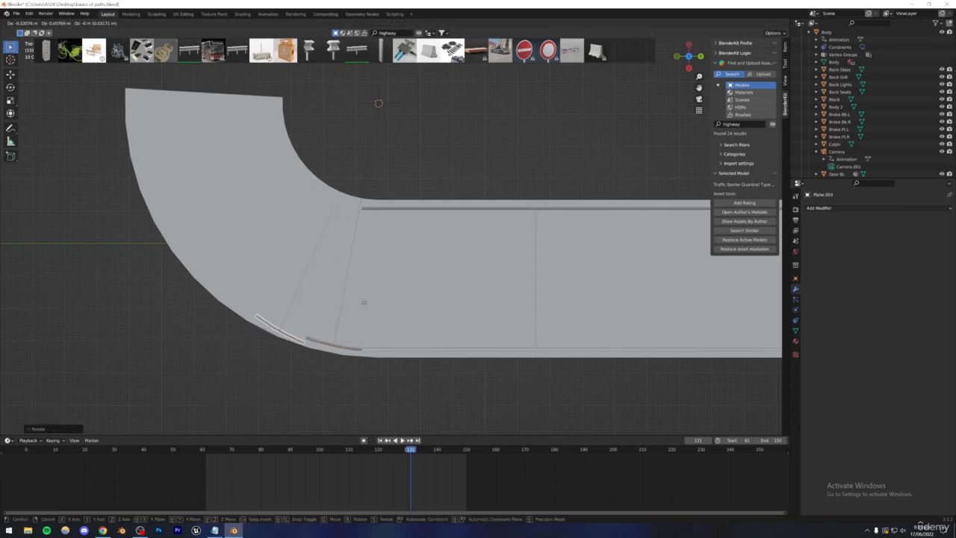
pyautogui.click(366, 299)
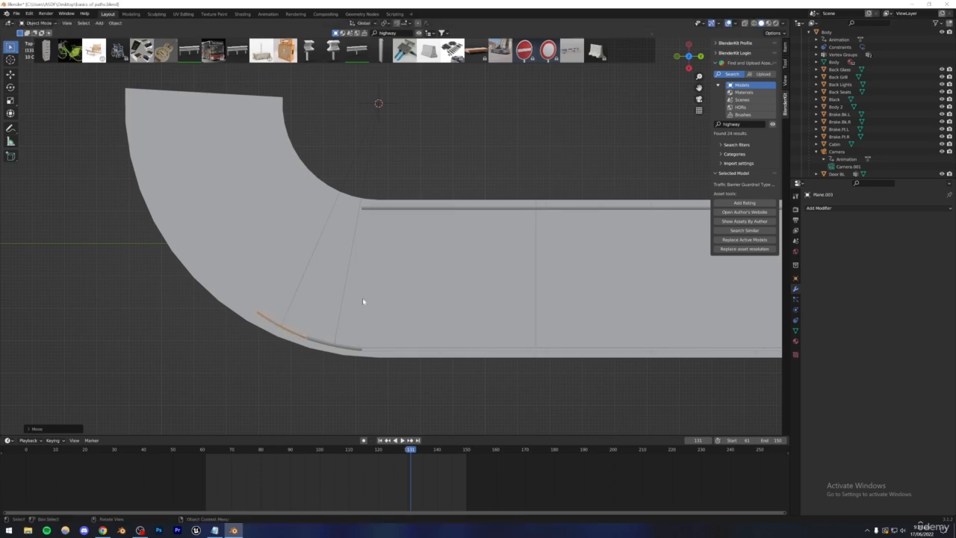
# Step: Duplicate both curved guardrail pieces together, then rotate and move the copies to extend the rail farther around the outer edge
pyautogui.keyDown('shift'); pyautogui.click(325, 342); pyautogui.keyUp('shift')
pyautogui.hotkey('shift', 'd')
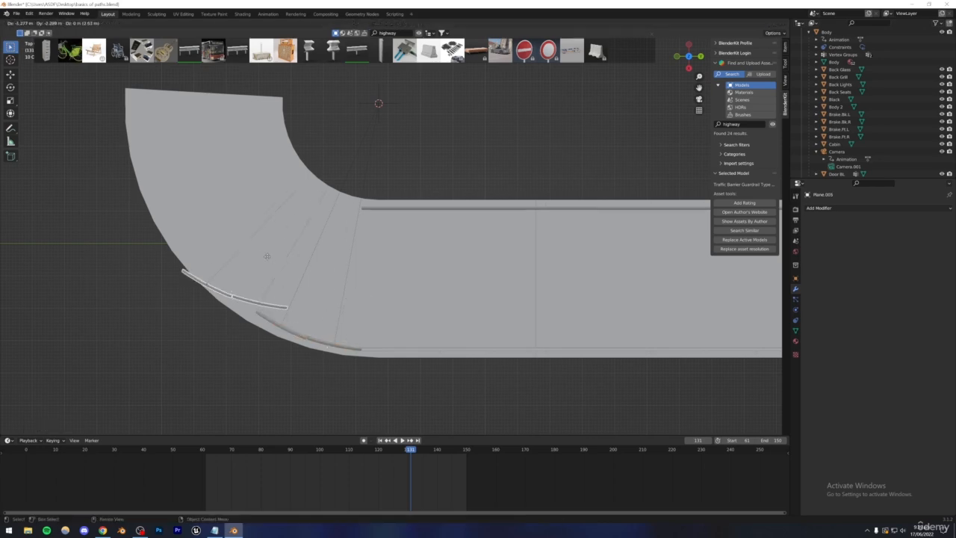
pyautogui.click(241, 261)
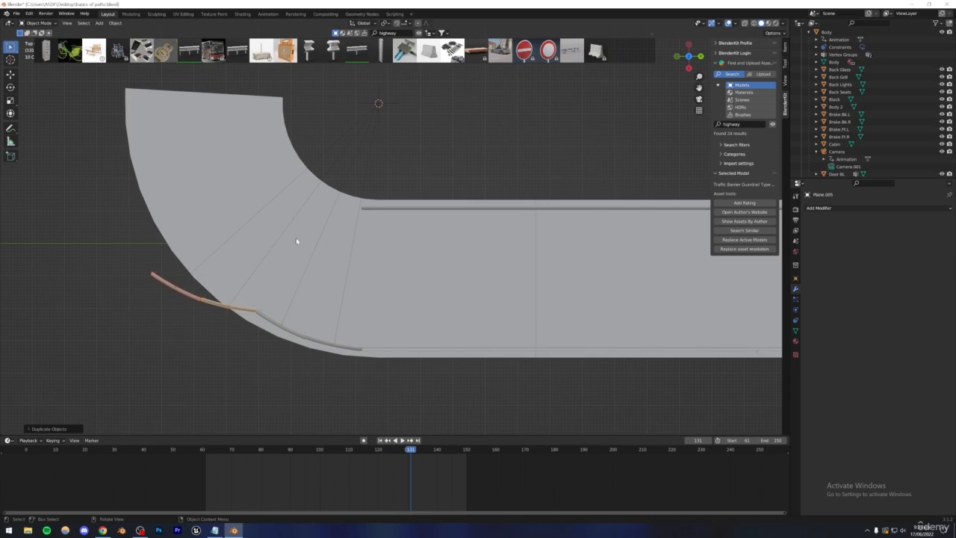
pyautogui.press('r')
pyautogui.click(307, 280)
pyautogui.press('g')
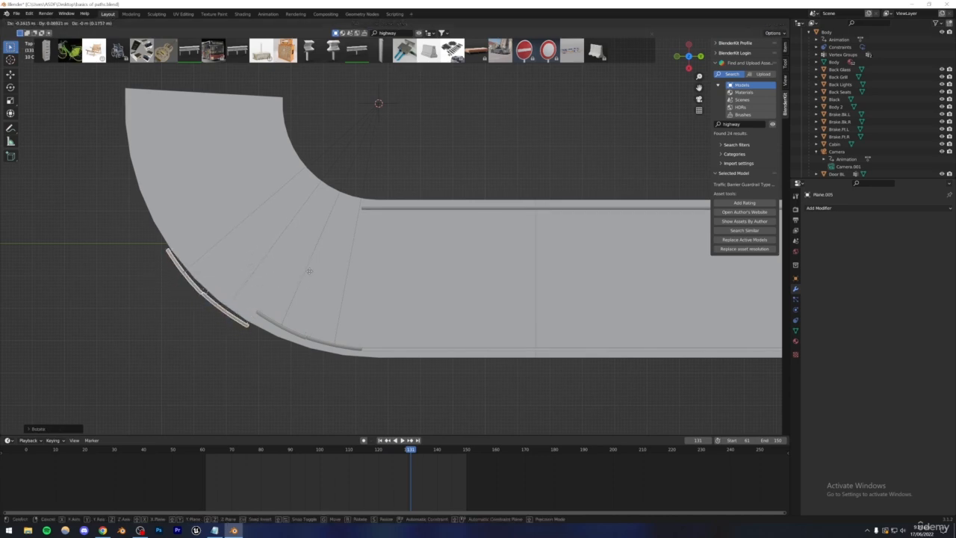
pyautogui.click(318, 260)
# Step: Duplicate the three farthest curved guardrail pieces and rotate and move the copies to carry the rail to the bend's open end
pyautogui.keyDown('shift'); pyautogui.moveTo(319, 261); pyautogui.dragTo(356, 305, button='middle'); pyautogui.keyUp('shift')
pyautogui.keyDown('shift'); pyautogui.click(372, 403); pyautogui.keyUp('shift')
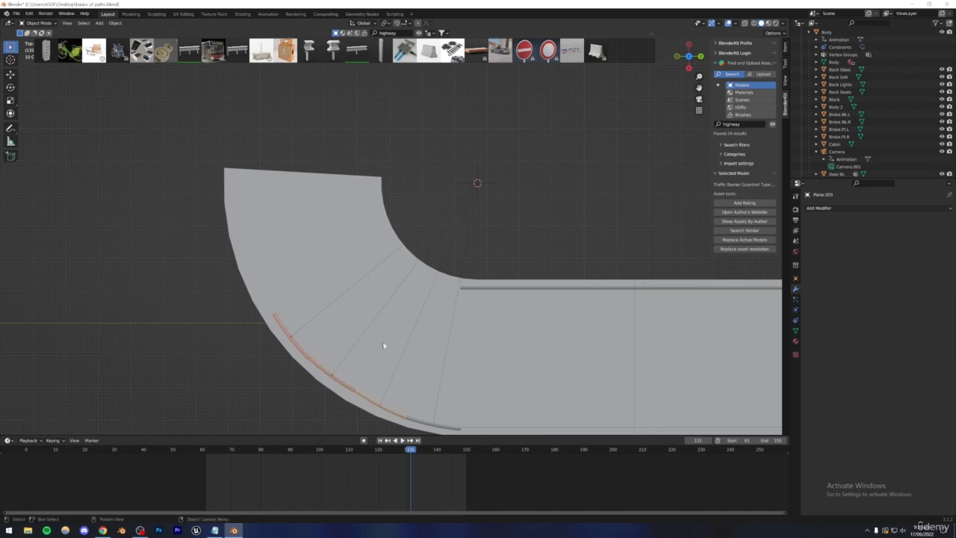
pyautogui.press('g')
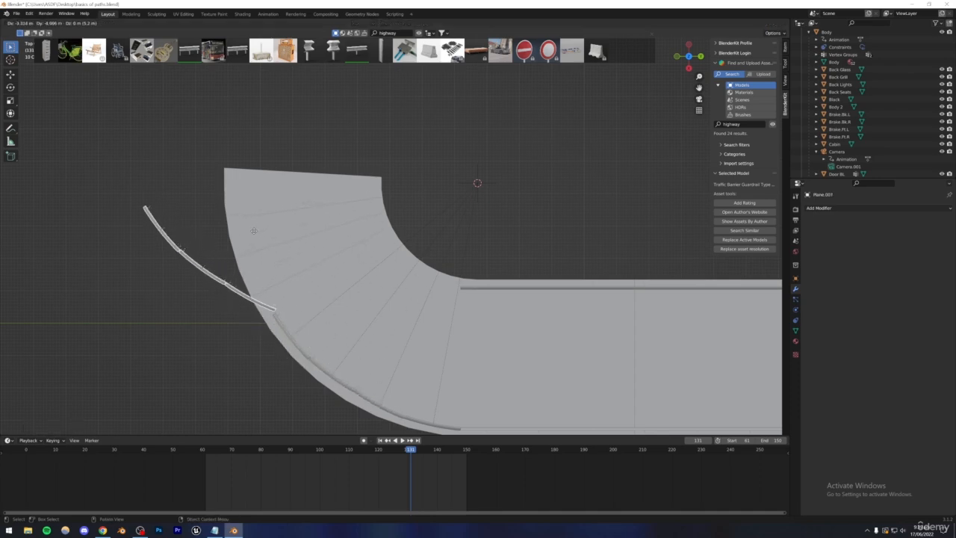
pyautogui.click(254, 230)
pyautogui.press('r')
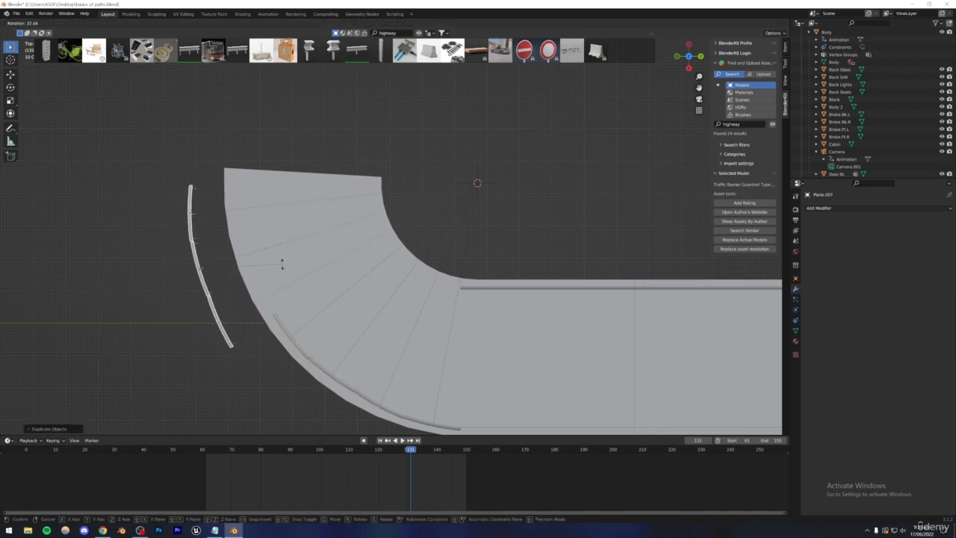
pyautogui.click(283, 264)
pyautogui.press('g')
pyautogui.click(309, 239)
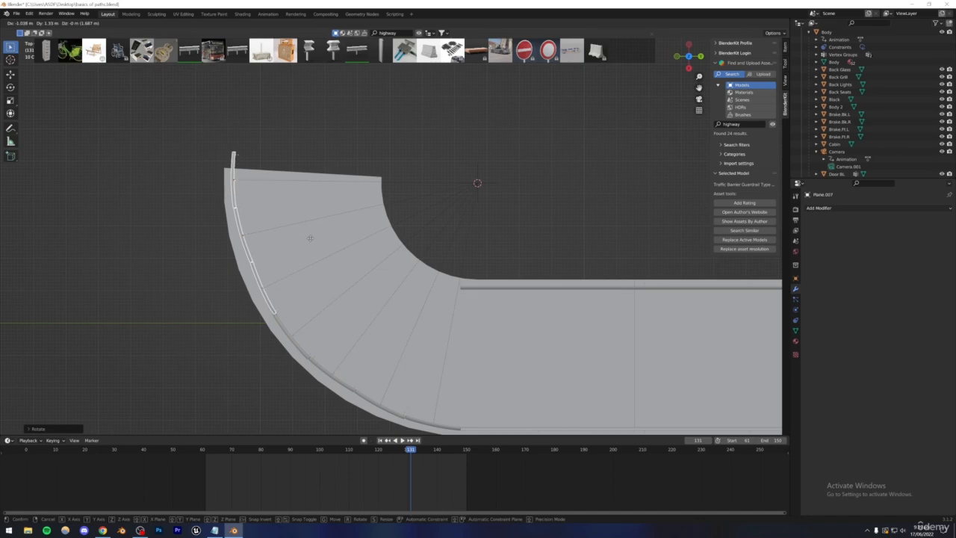
# Step: Duplicate the outer curved guardrail pieces nearest the straight rail and place the copies at the start of the bend's inner edge
pyautogui.click(397, 198)
pyautogui.moveTo(396, 201); pyautogui.dragTo(352, 241, button='middle')
pyautogui.scroll(-2, 417, 157)
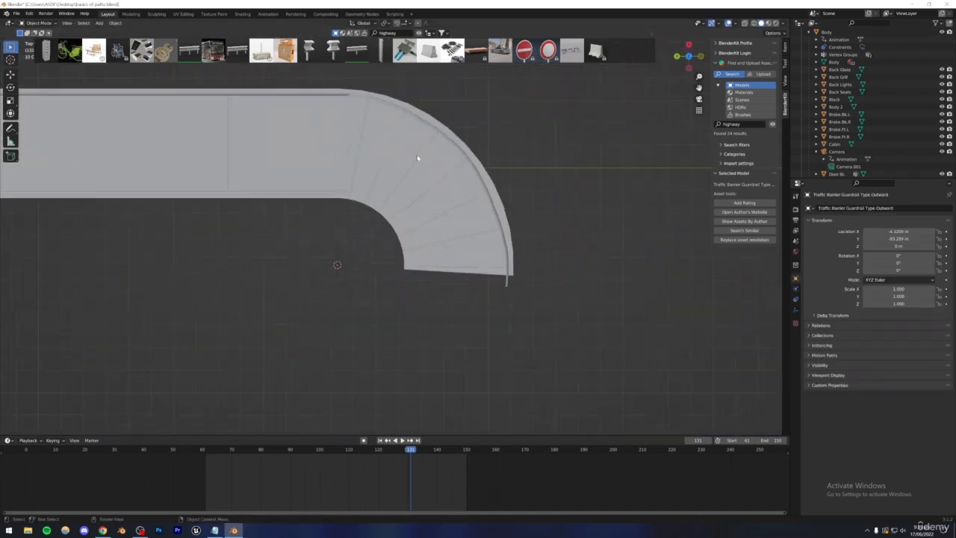
pyautogui.keyDown('shift'); pyautogui.moveTo(416, 154); pyautogui.dragTo(412, 195, button='middle'); pyautogui.keyUp('shift')
pyautogui.click(382, 144)
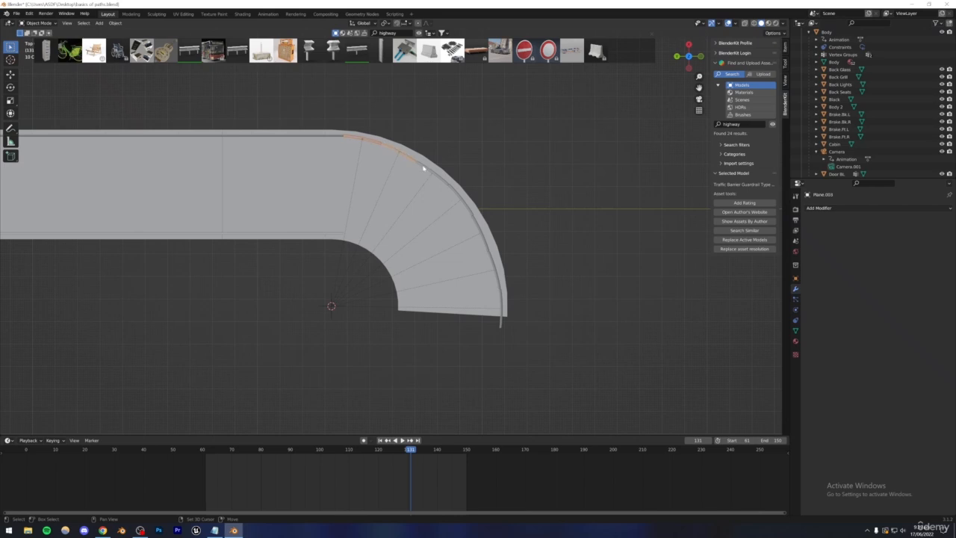
pyautogui.hotkey('shift', 'd')
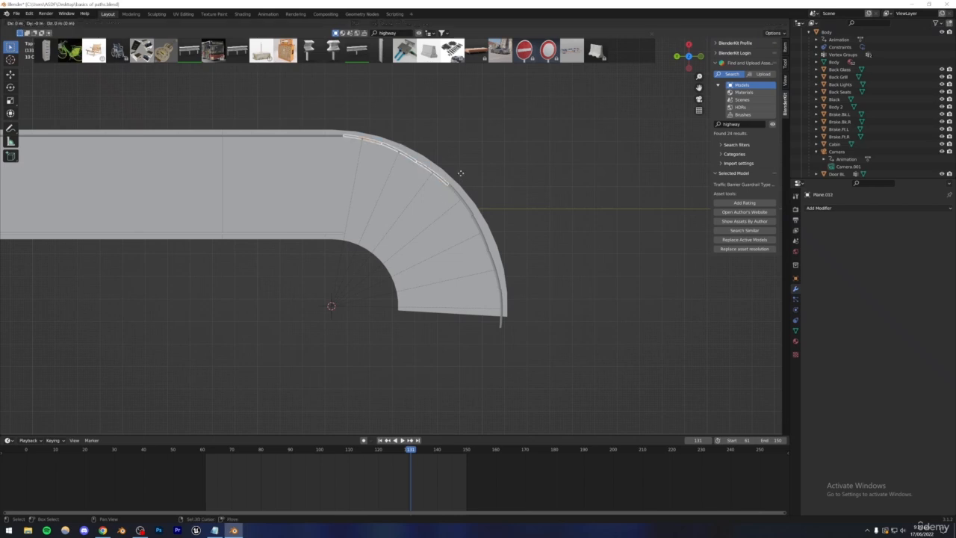
pyautogui.click(461, 274)
pyautogui.press('g')
pyautogui.rightClick(470, 251)
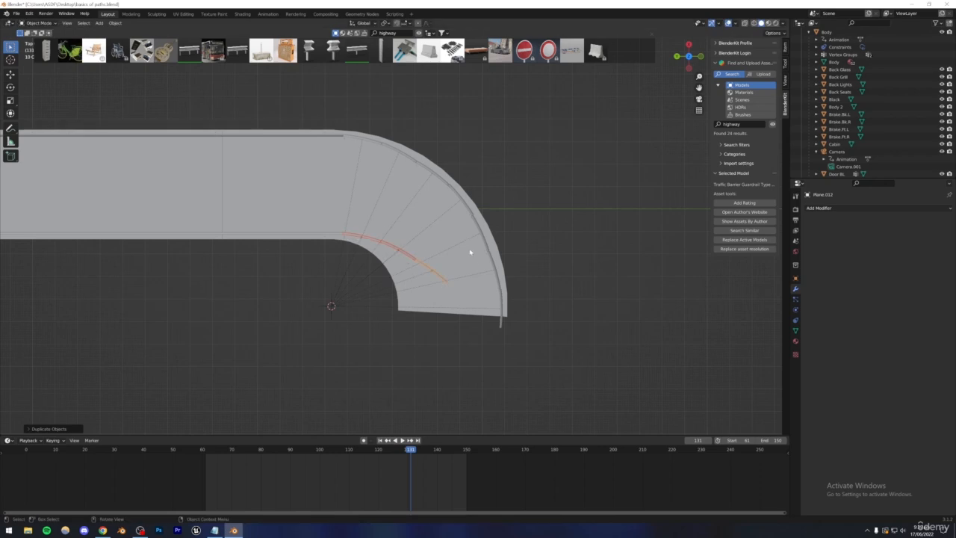
# Step: Rotate and move the copied guardrail pieces to follow the bend's inner edge, and save the file
pyautogui.press('r')
pyautogui.click(458, 270)
pyautogui.press('g')
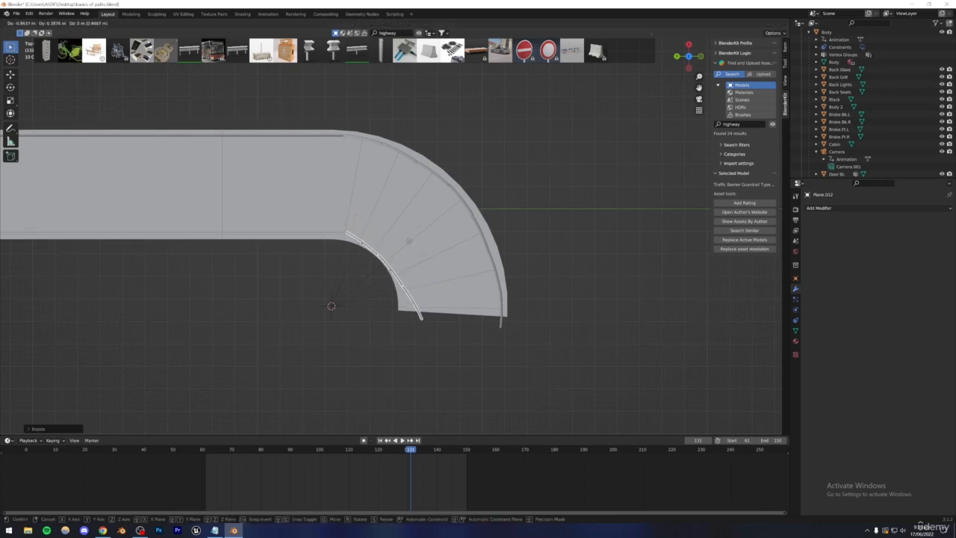
pyautogui.click(418, 247)
pyautogui.press('g')
pyautogui.click(429, 235)
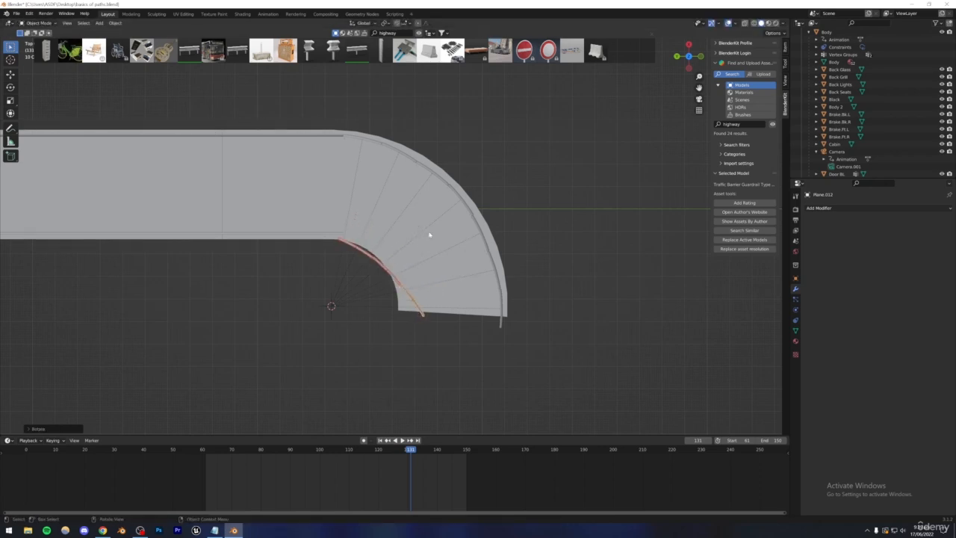
pyautogui.press('g')
pyautogui.click(433, 231)
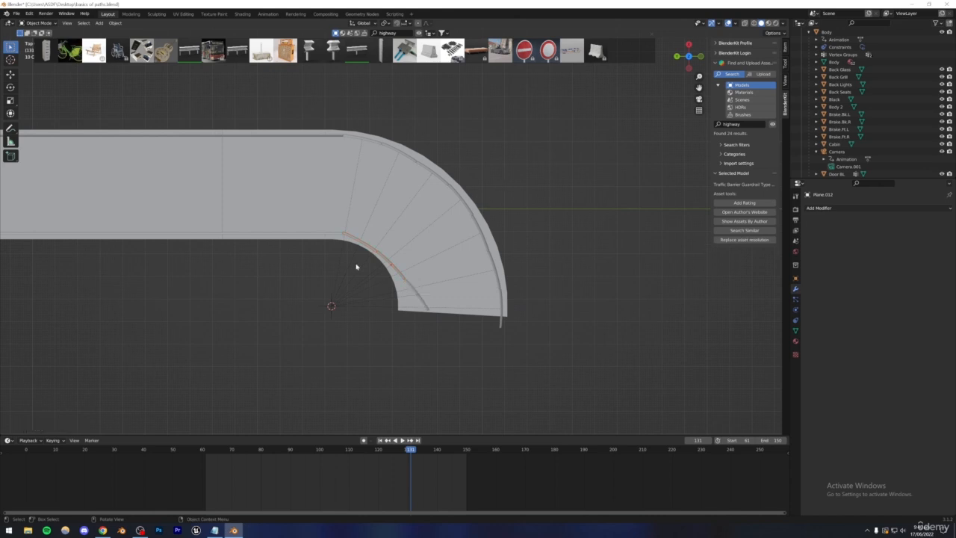
pyautogui.moveTo(356, 267); pyautogui.dragTo(388, 224, button='middle')
pyautogui.hotkey('ctrl', 's')
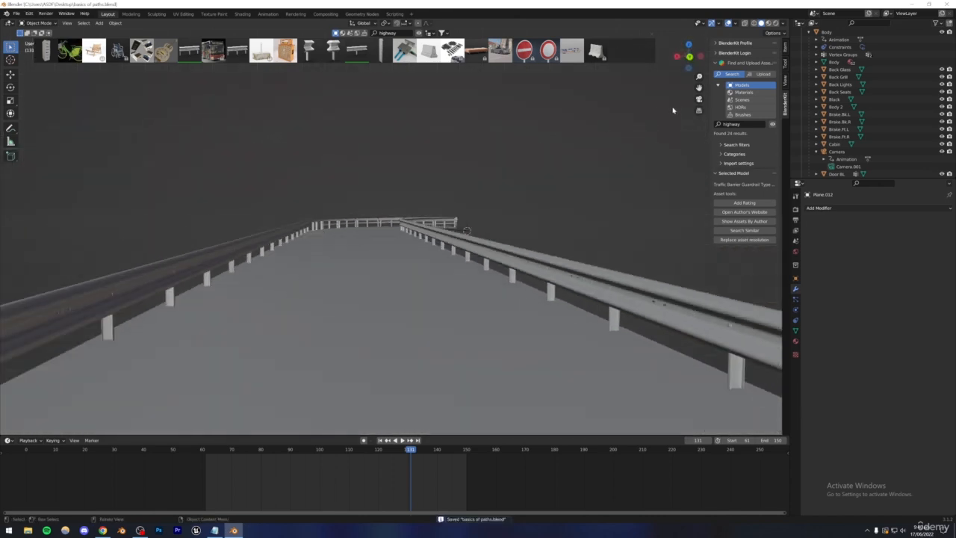
# Step: Preview the wheel close-up through the camera in rendered shading, check frame 144, and save the file
pyautogui.click(700, 99)
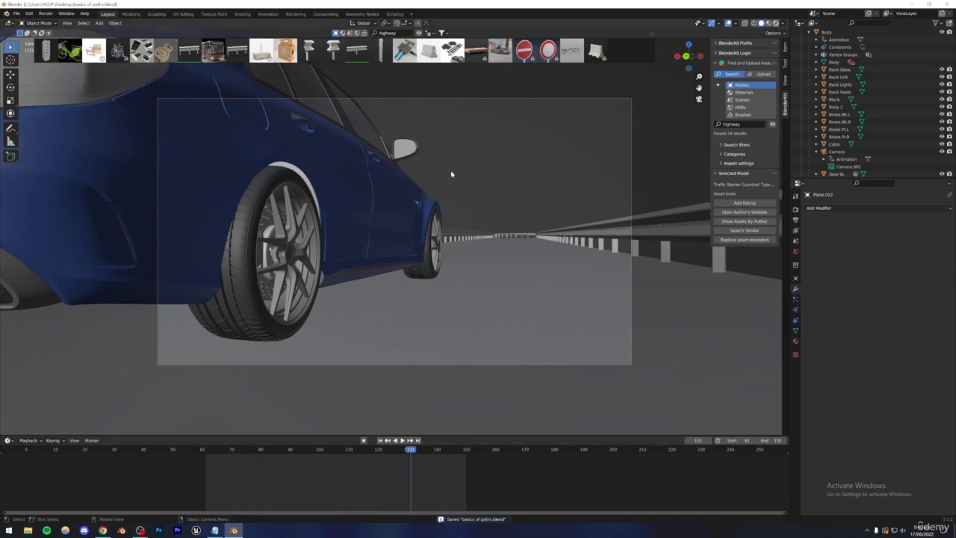
pyautogui.press('z')
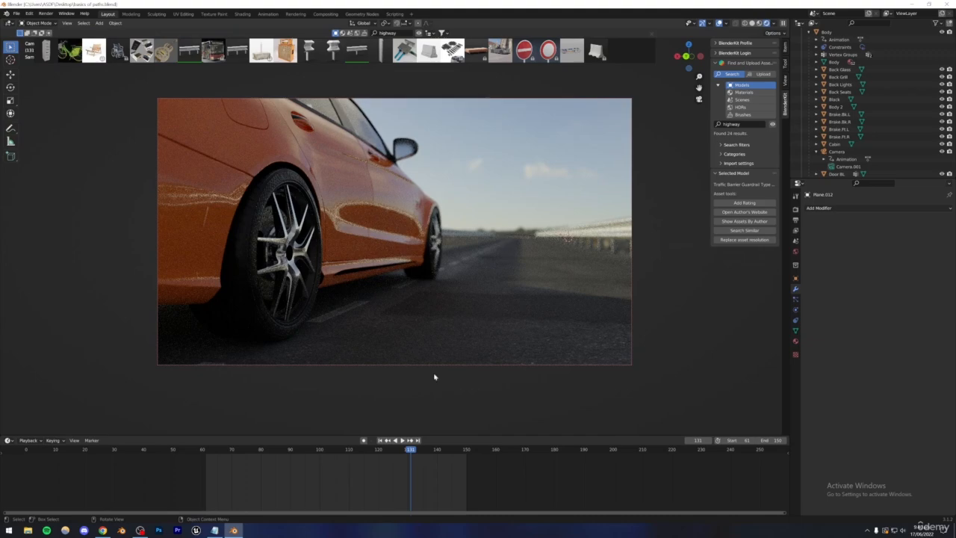
pyautogui.moveTo(431, 453); pyautogui.dragTo(448, 453)
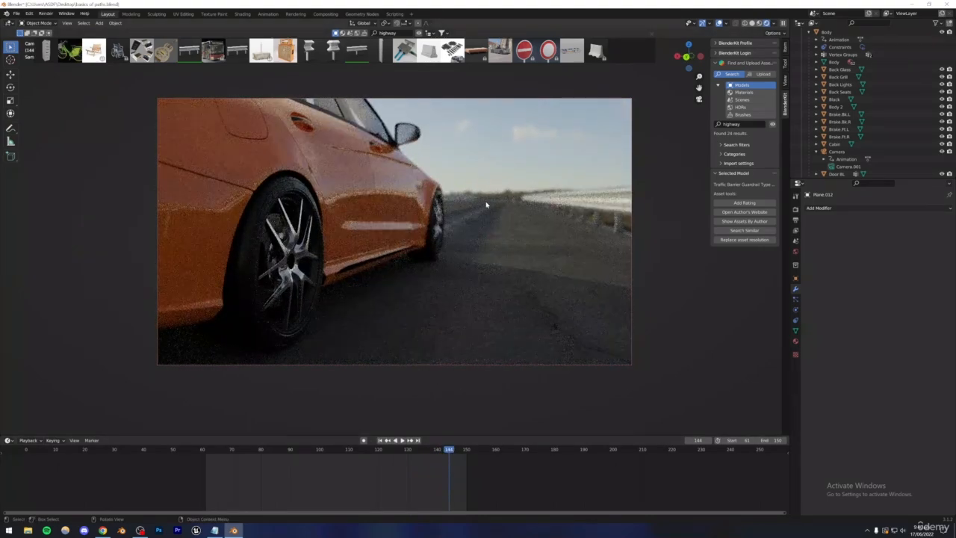
pyautogui.rightClick(342, 309)
pyautogui.hotkey('ctrl', 's')
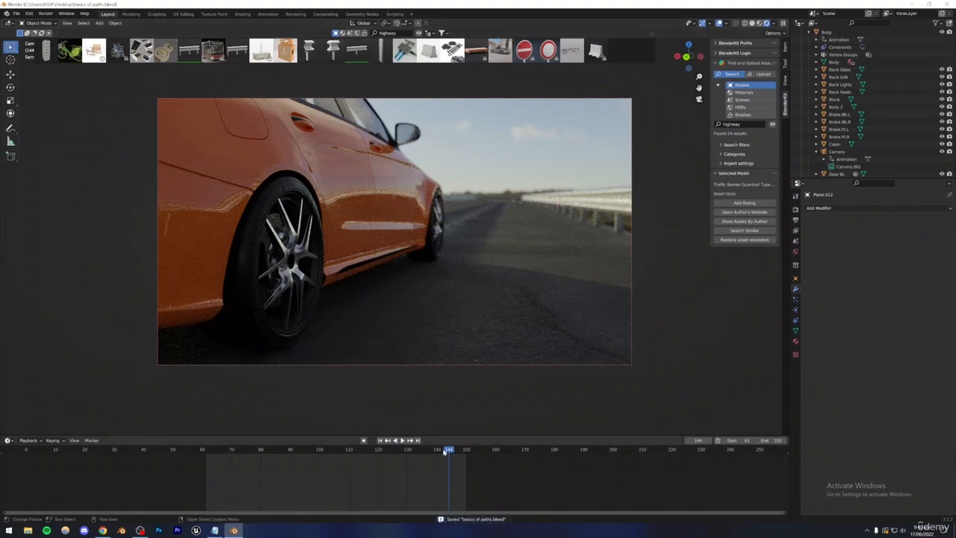
# Step: Check the camera shot at frame 88, then inspect the rendered highway and its guardrails from outside the camera
pyautogui.moveTo(449, 450); pyautogui.dragTo(283, 451)
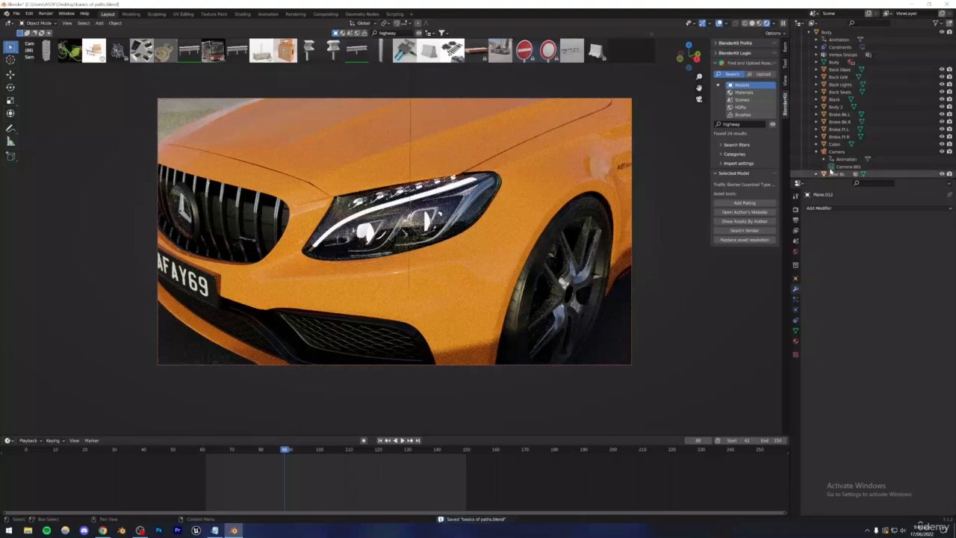
pyautogui.click(842, 167)
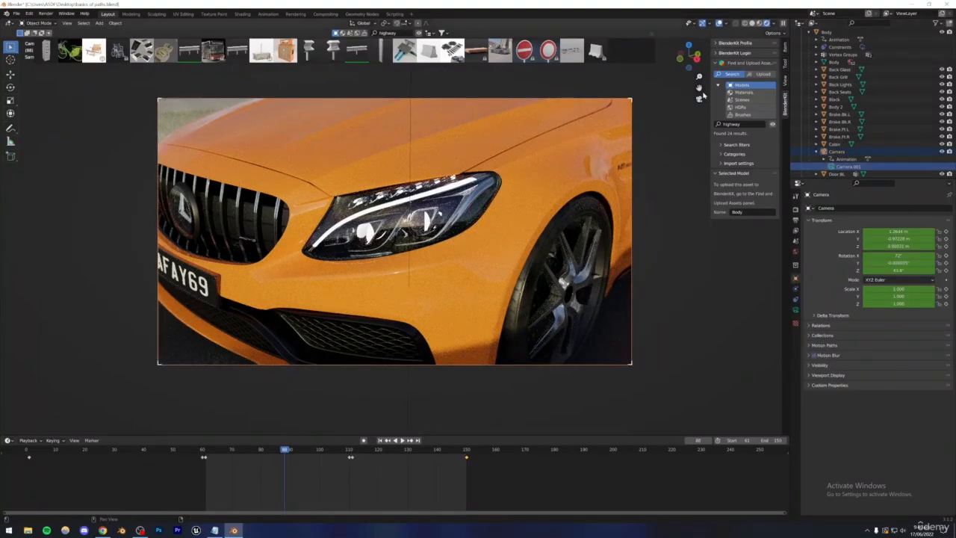
pyautogui.press('ctrl+KP_0')
pyautogui.scroll(-5, 441, 276)
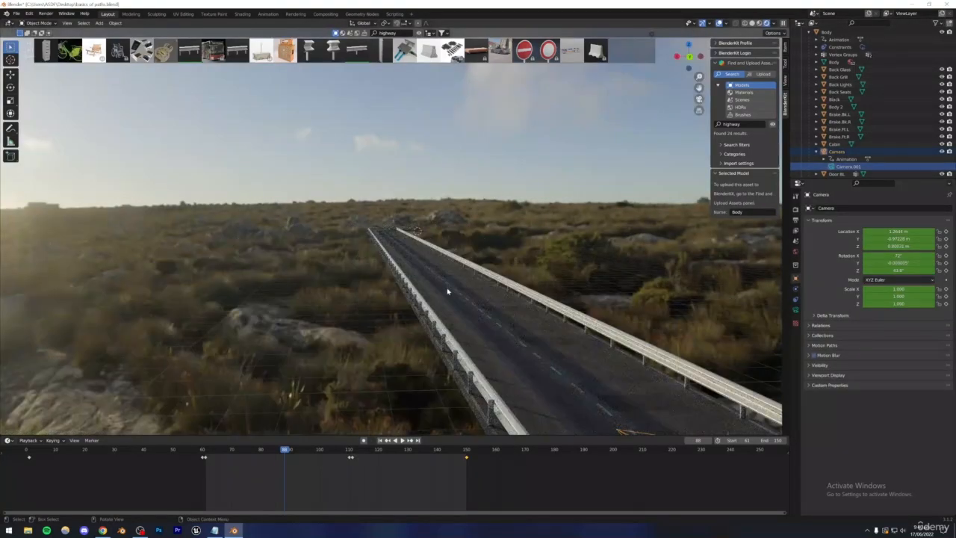
pyautogui.moveTo(457, 296); pyautogui.dragTo(435, 305, button='middle')
pyautogui.scroll(-4, 426, 306)
pyautogui.keyDown('shift'); pyautogui.moveTo(363, 315); pyautogui.dragTo(407, 299, button='middle'); pyautogui.keyUp('shift')
pyautogui.scroll(6, 369, 264)
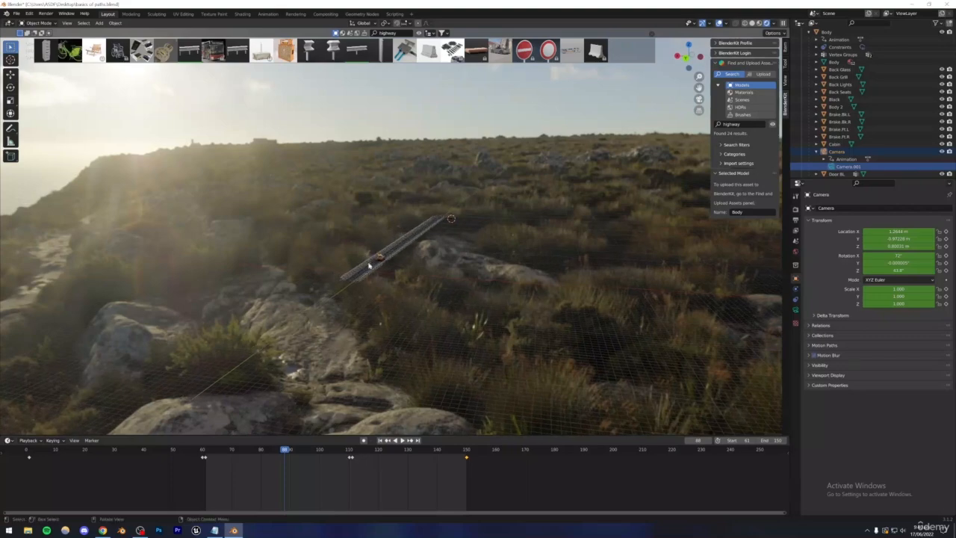
pyautogui.moveTo(362, 359); pyautogui.dragTo(378, 356, button='middle')
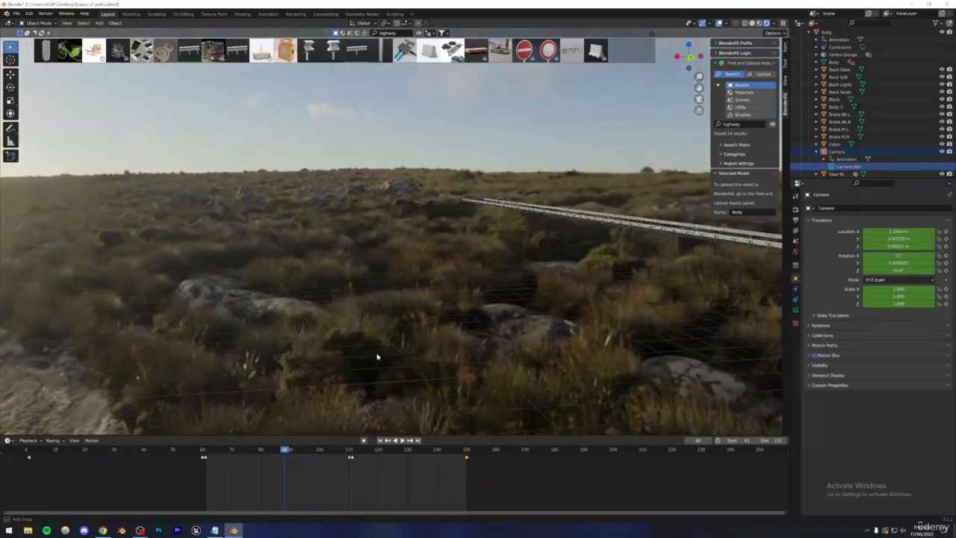
pyautogui.keyDown('shift'); pyautogui.moveTo(624, 241); pyautogui.dragTo(533, 224, button='middle'); pyautogui.keyUp('shift')
pyautogui.scroll(-3, 859, 148)
pyautogui.scroll(-5, 858, 148)
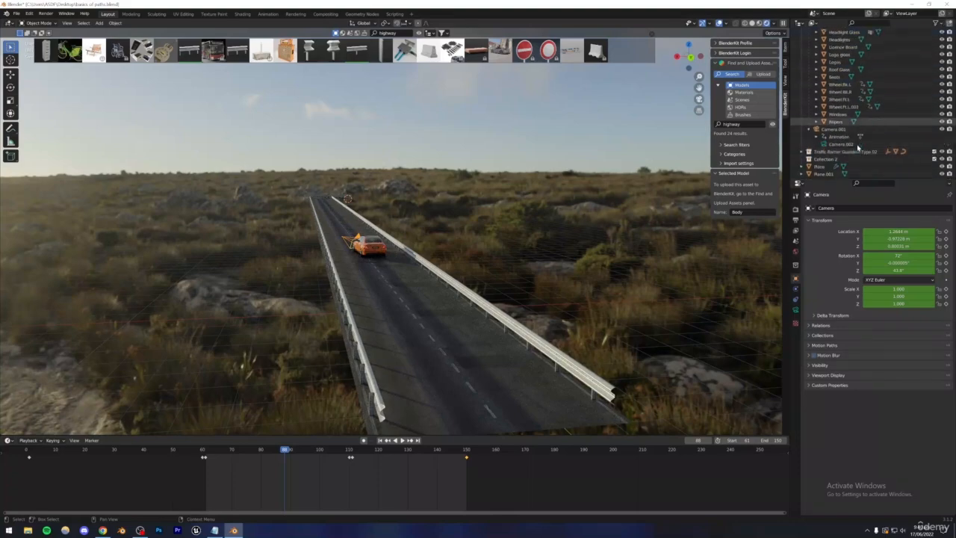
# Step: Review the rendered animation through the rear camera, Camera.001, including frames 208 and 199, and save the file
pyautogui.click(833, 142)
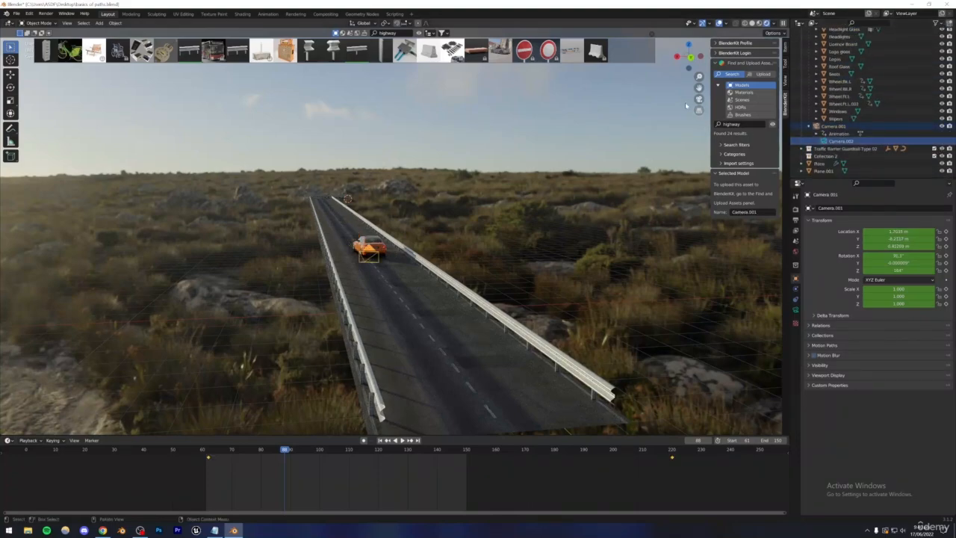
pyautogui.press('KP_0')
pyautogui.press('space')
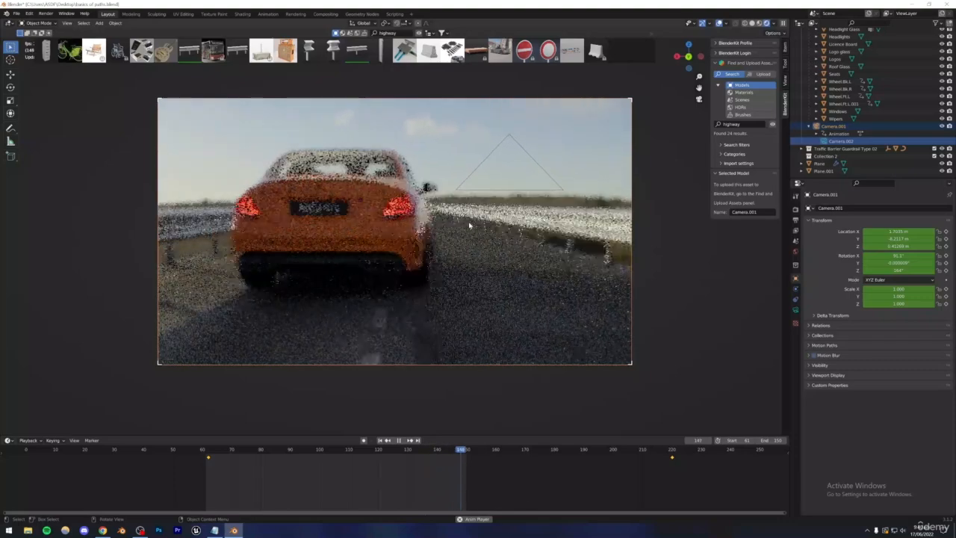
pyautogui.press('Escape')
pyautogui.moveTo(338, 452); pyautogui.dragTo(638, 388)
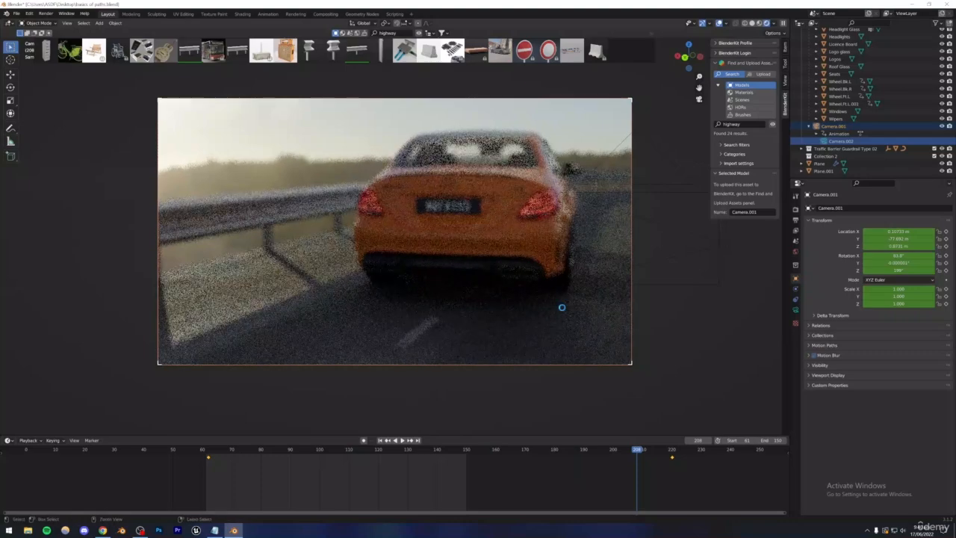
pyautogui.hotkey('ctrl', 's')
pyautogui.moveTo(636, 452); pyautogui.dragTo(611, 452)
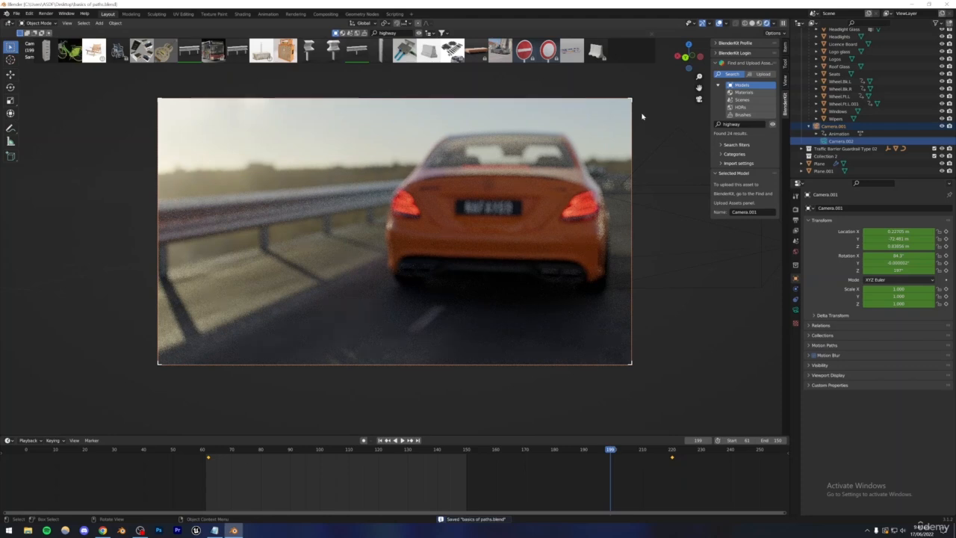
# Step: Review the rear camera's shot at frame 137 in solid shading and save the file
pyautogui.click(753, 24)
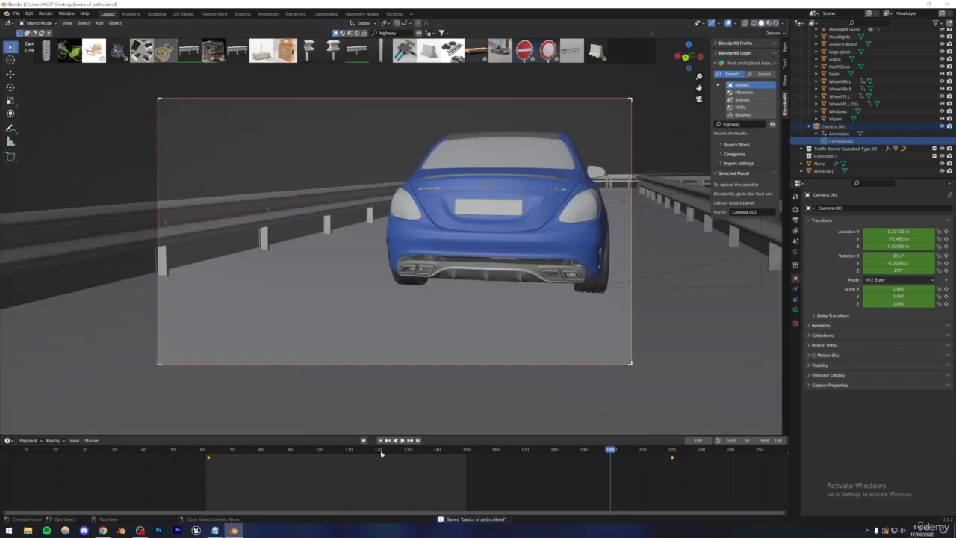
pyautogui.moveTo(381, 452)
pyautogui.mouseDown()
pyautogui.moveTo(209, 458)
pyautogui.moveTo(429, 457)
pyautogui.mouseUp()
pyautogui.press('space')
pyautogui.press('space')
pyautogui.hotkey('ctrl', 's')
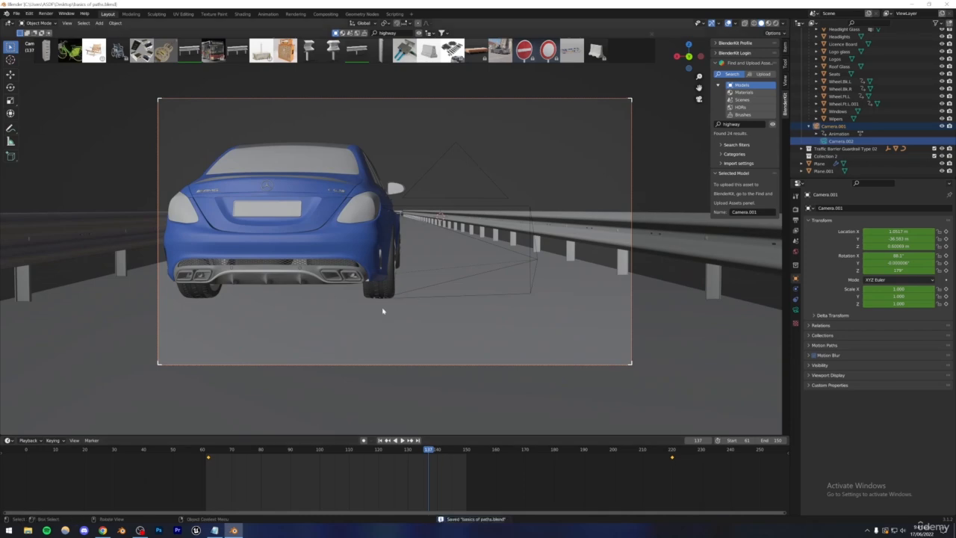
# Step: Switch back to the close-up camera, Camera, at frame 62 and save the file
pyautogui.scroll(5, 837, 128)
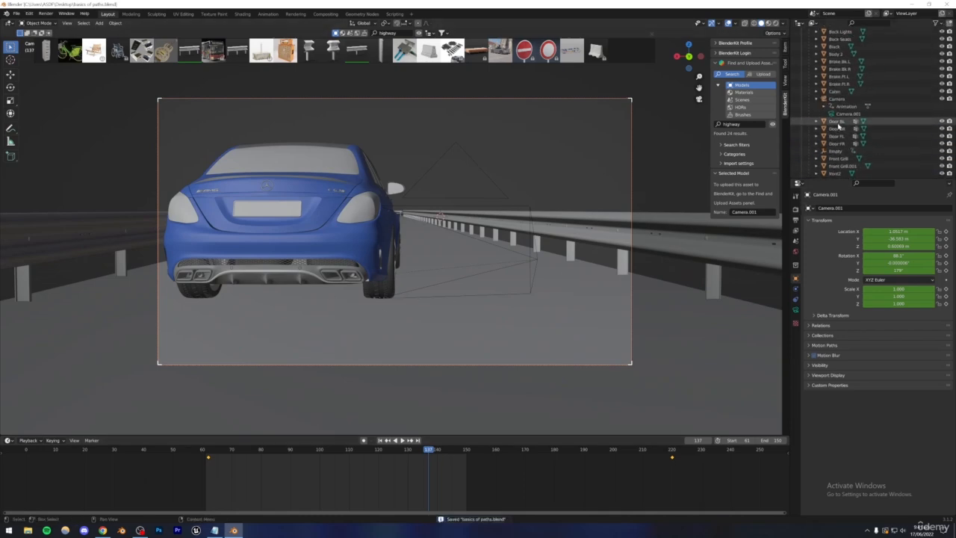
pyautogui.click(844, 113)
pyautogui.click(248, 451)
pyautogui.moveTo(249, 451); pyautogui.dragTo(209, 433)
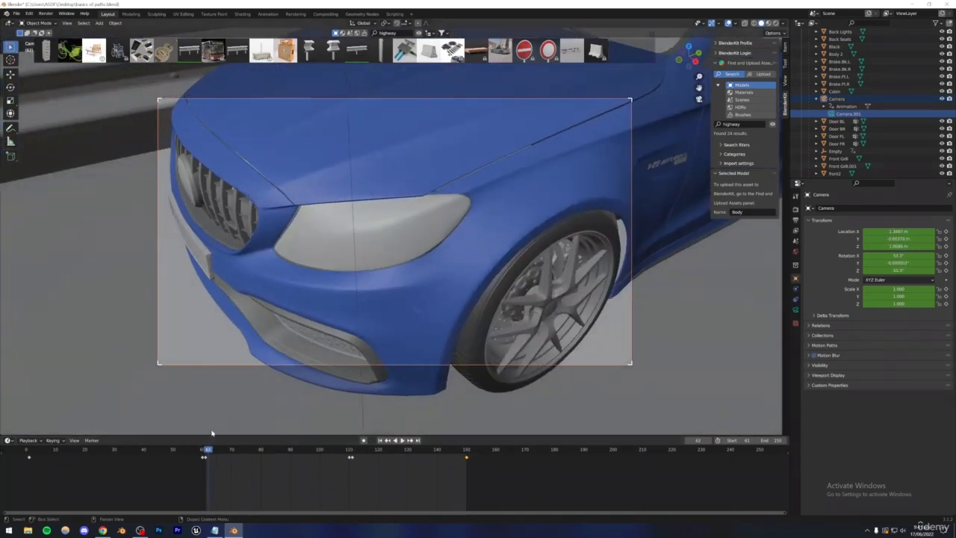
pyautogui.hotkey('ctrl', 's')
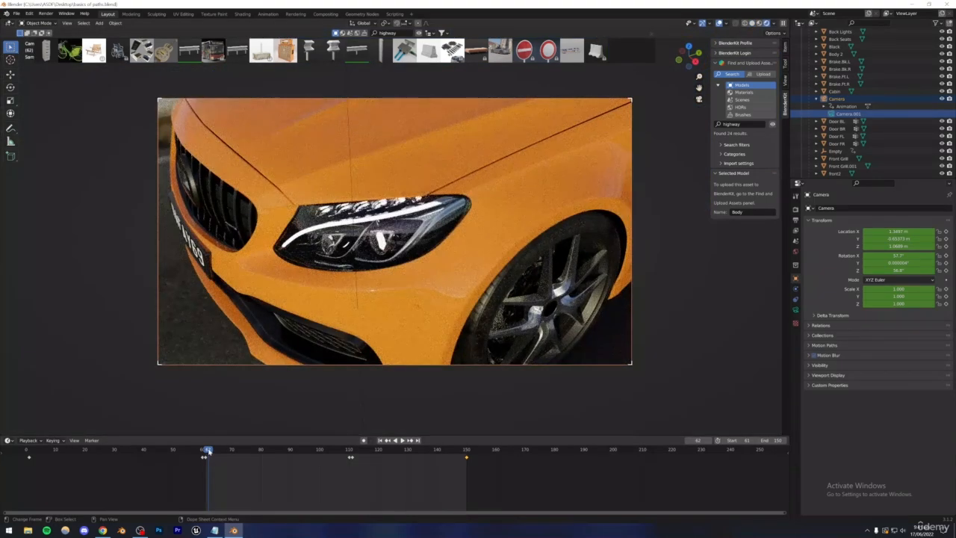
# Step: Play the close-up shot in rendered shading, check frames 150 and 116, save the file and return to solid shading
pyautogui.press('space')
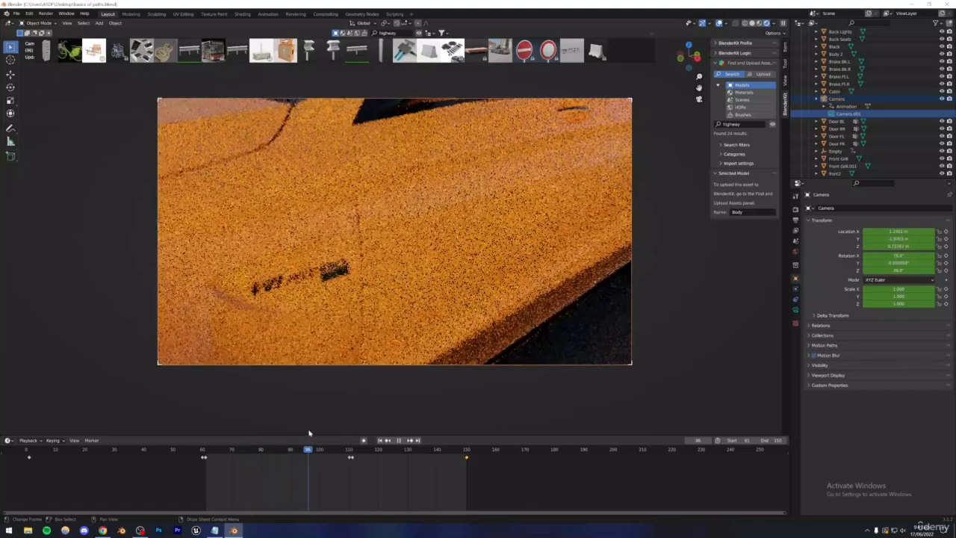
pyautogui.press('space')
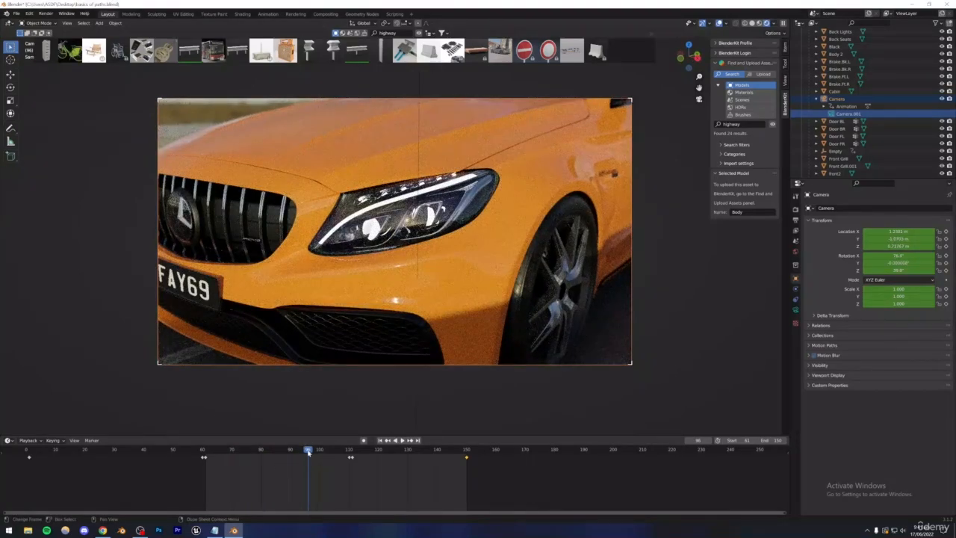
pyautogui.moveTo(308, 452); pyautogui.dragTo(466, 424)
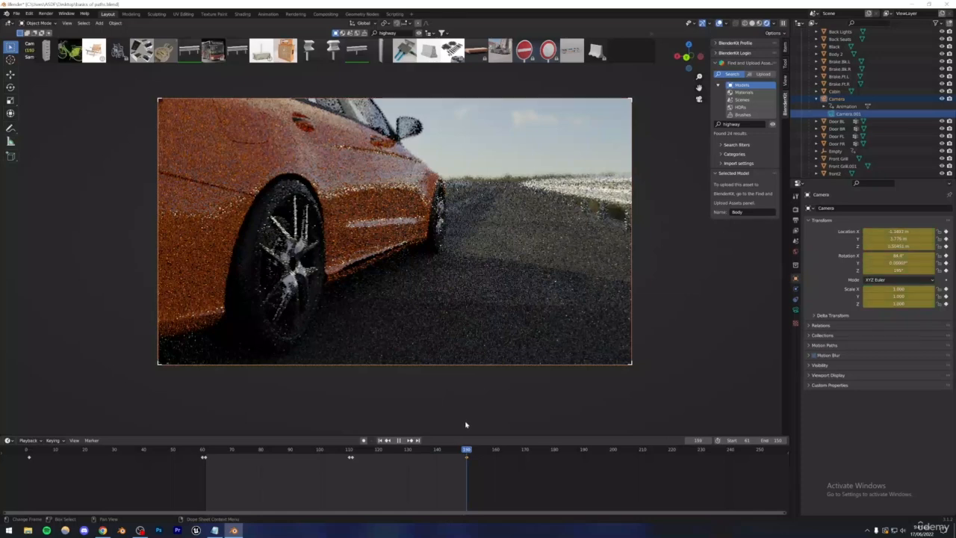
pyautogui.hotkey('ctrl', 's')
pyautogui.click(366, 452)
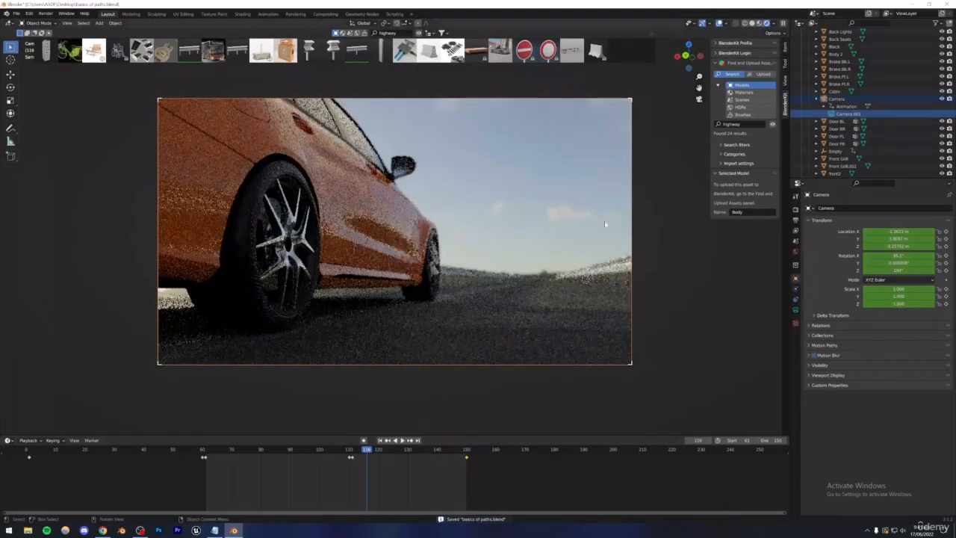
pyautogui.click(752, 23)
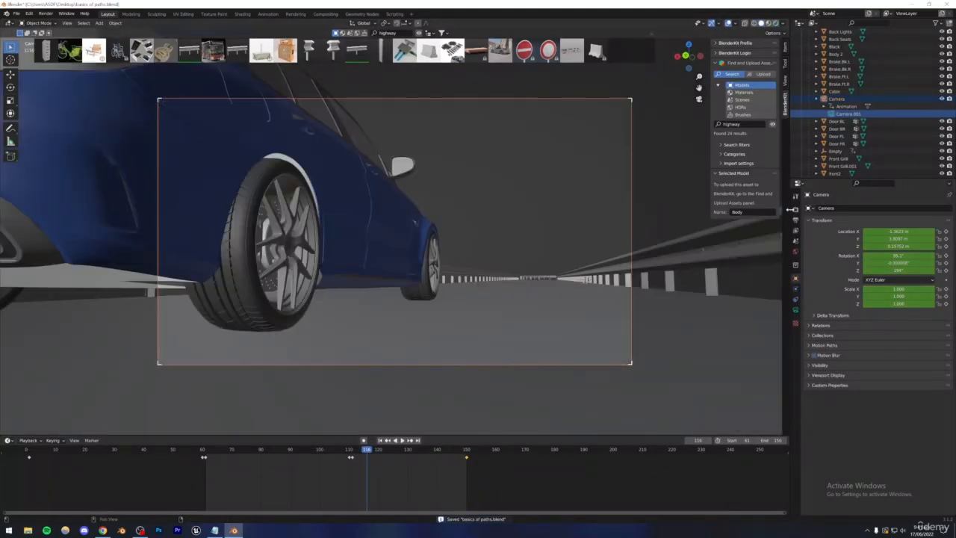
# Step: Check the Cycles render sampling settings, opening the Max Samples value for rendering
pyautogui.click(795, 209)
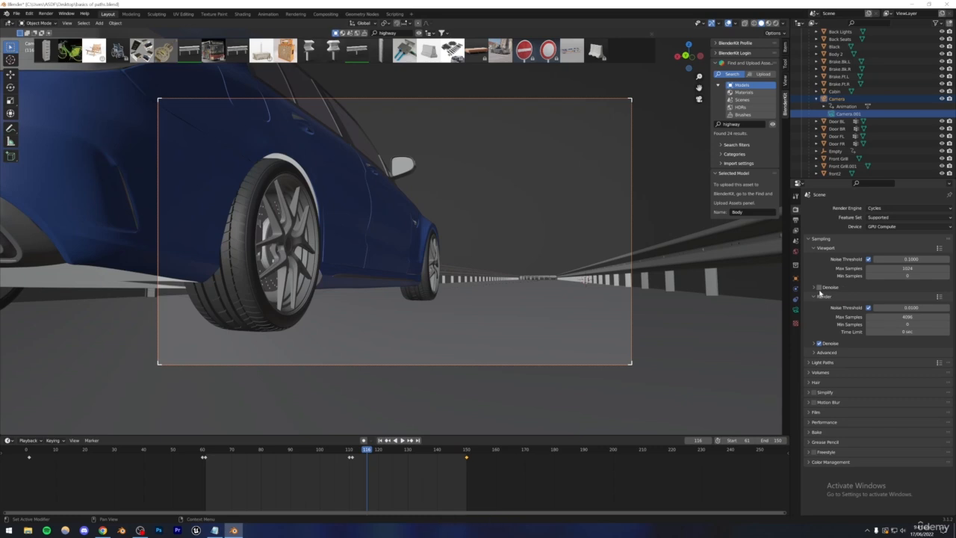
pyautogui.click(896, 317)
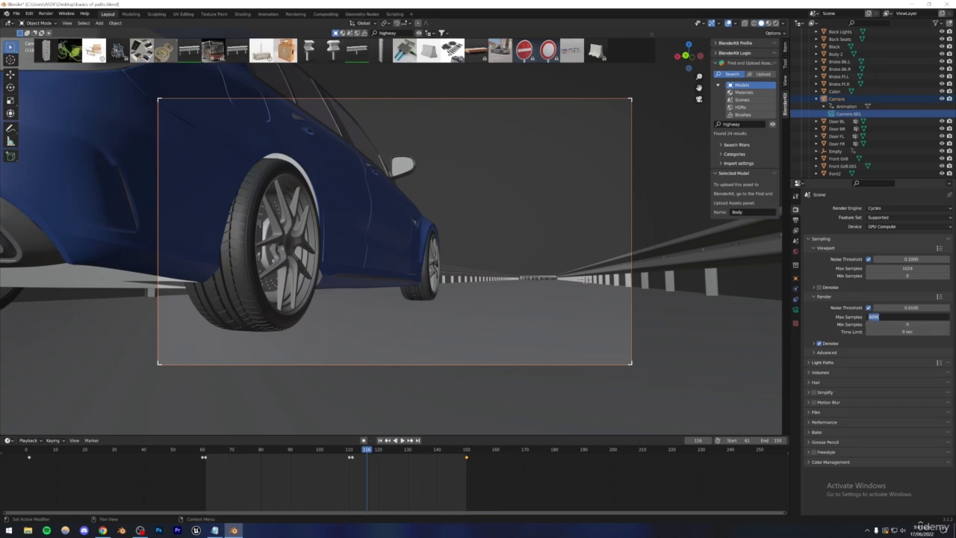
pyautogui.click(827, 327)
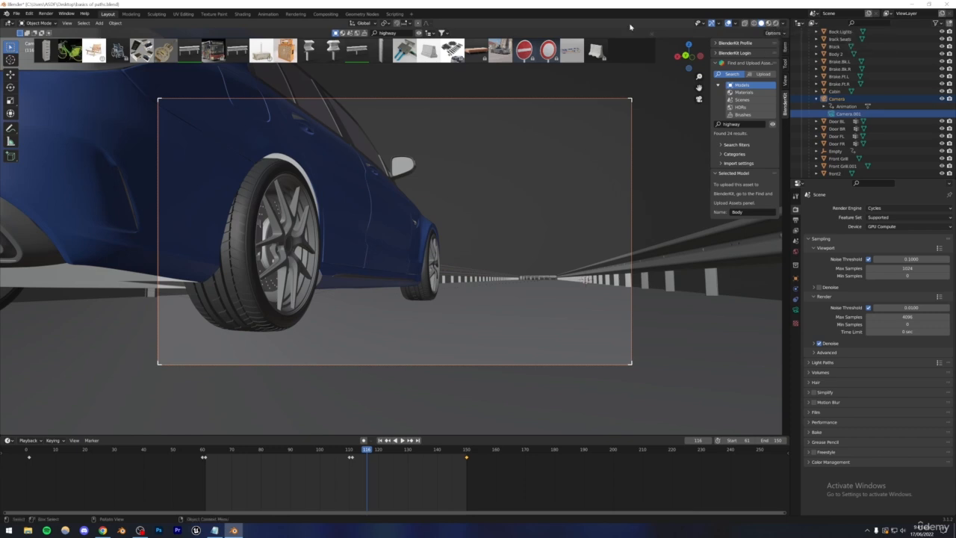
# Step: Preview the close-up shot in rendered shading, enabling viewport denoising and disabling the viewport noise threshold
pyautogui.click(422, 32)
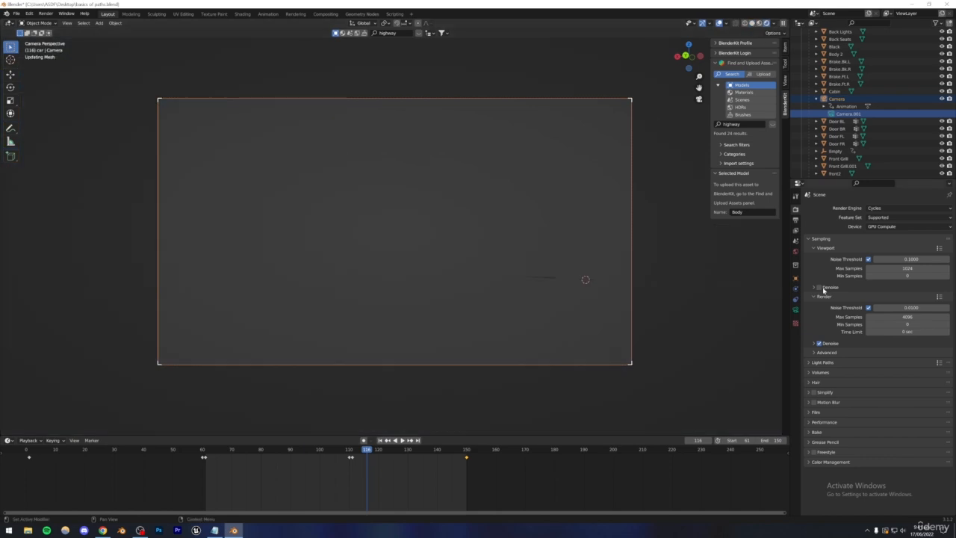
pyautogui.click(820, 288)
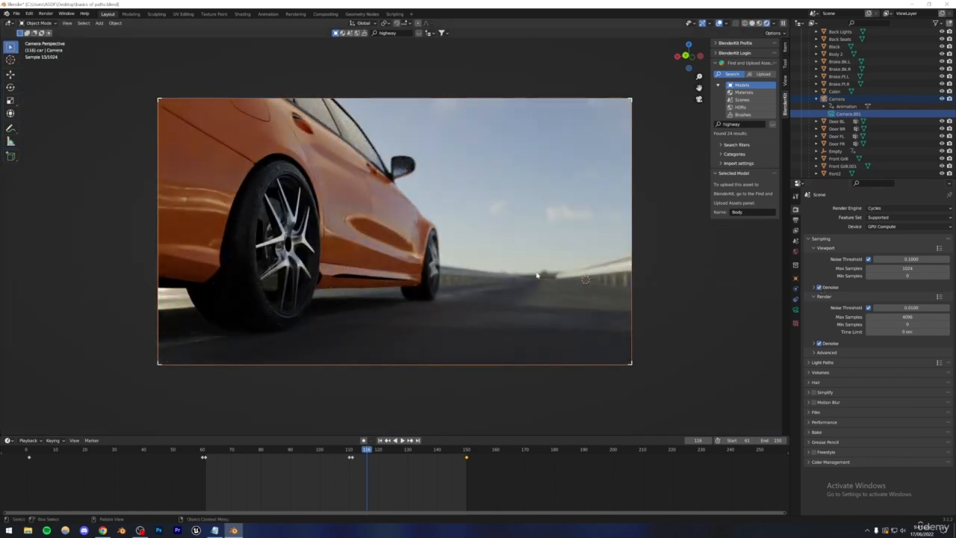
pyautogui.click(868, 260)
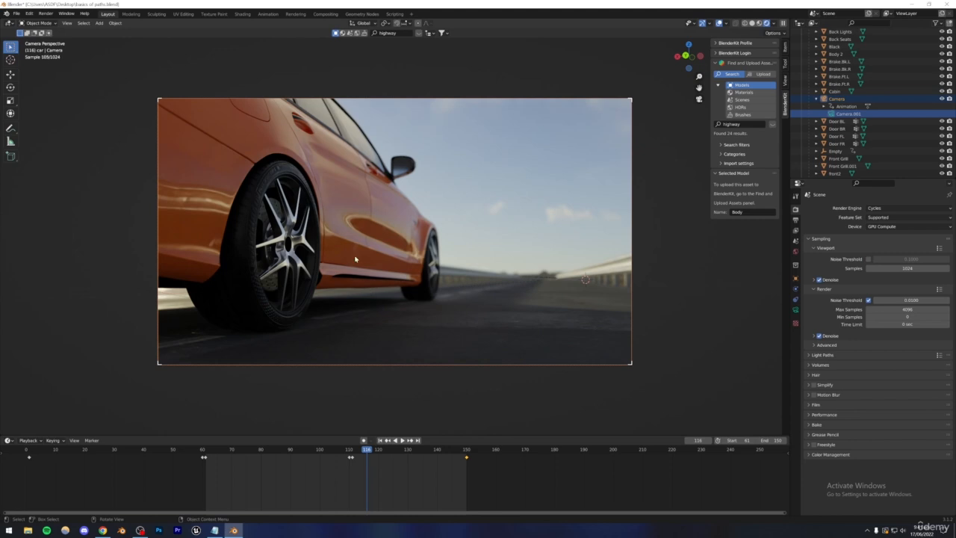
# Step: Set the render Max Samples to 60 and return the viewport to solid shading
pyautogui.click(908, 309)
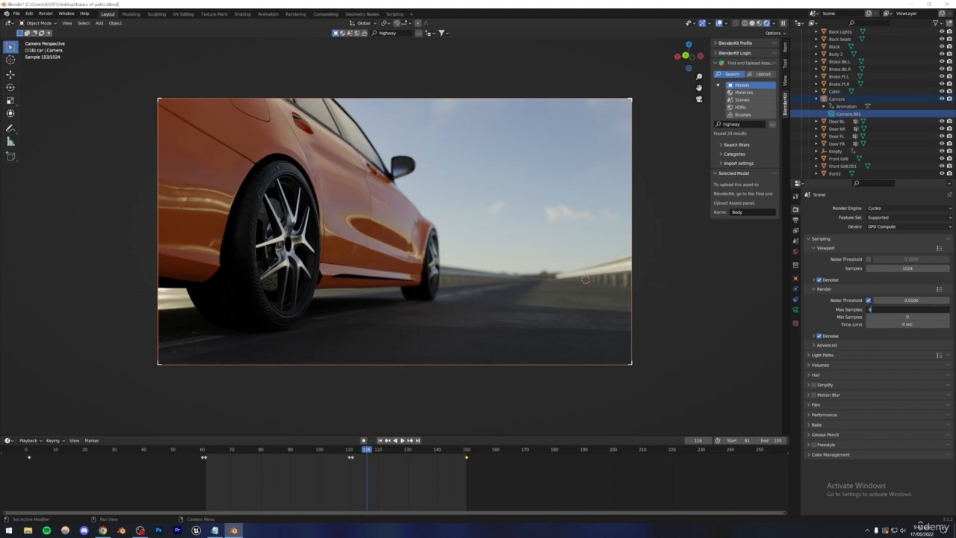
pyautogui.press('Return')
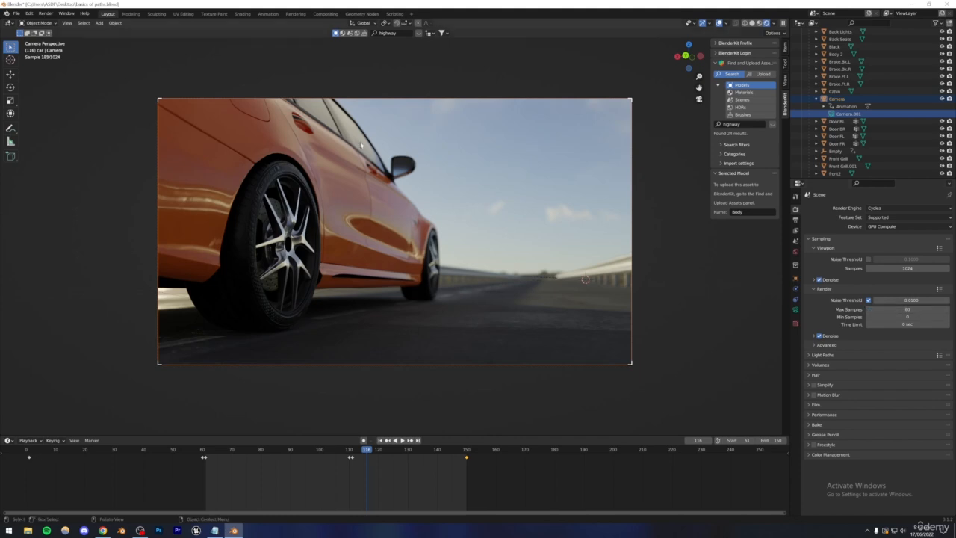
pyautogui.click(752, 23)
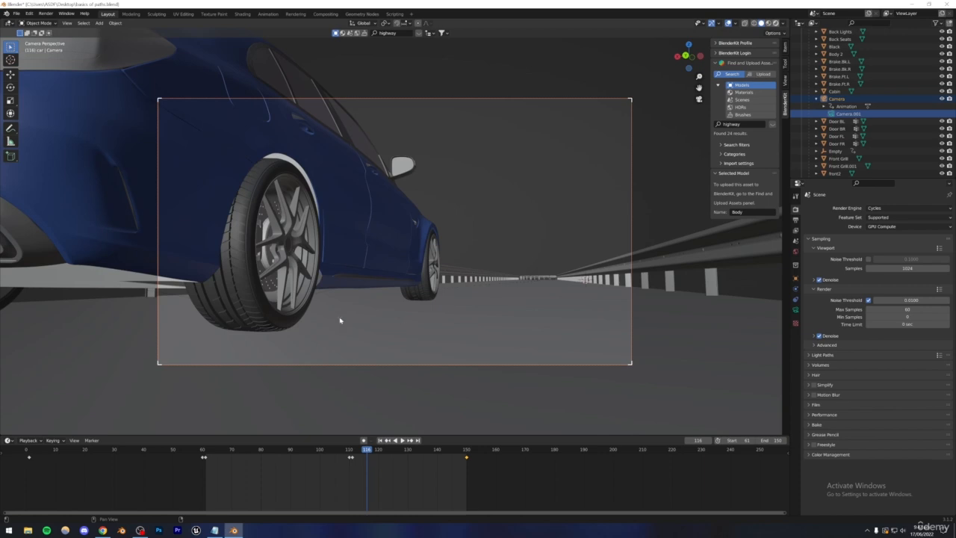
# Step: Compare contrast looks in rendered shading and set the color management Look to Medium High Contrast
pyautogui.press('z')
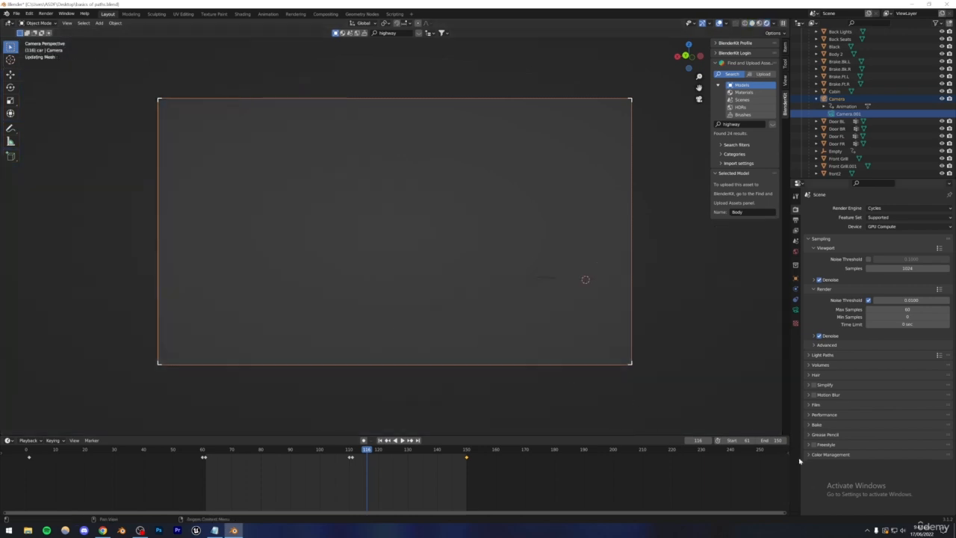
pyautogui.click(810, 454)
pyautogui.scroll(-1, 843, 462)
pyautogui.click(885, 470)
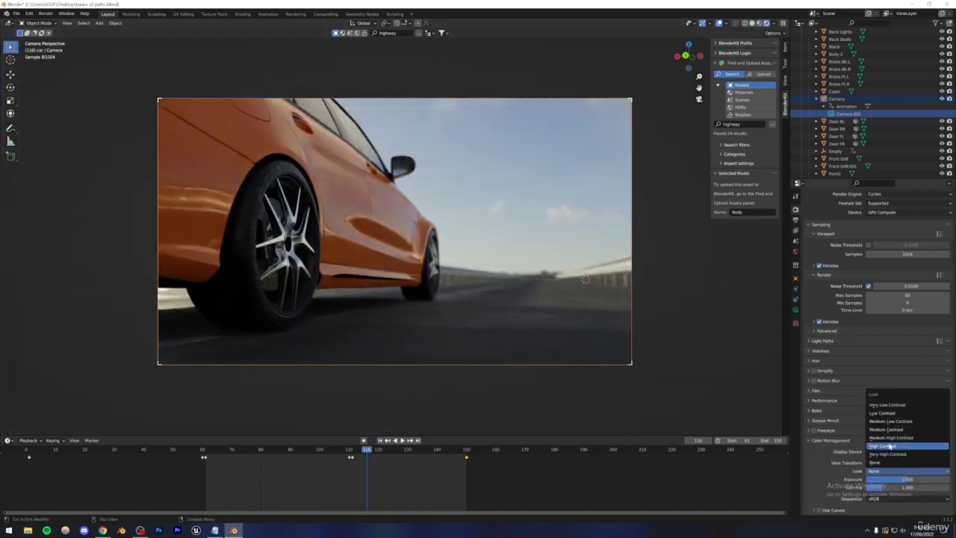
pyautogui.click(888, 445)
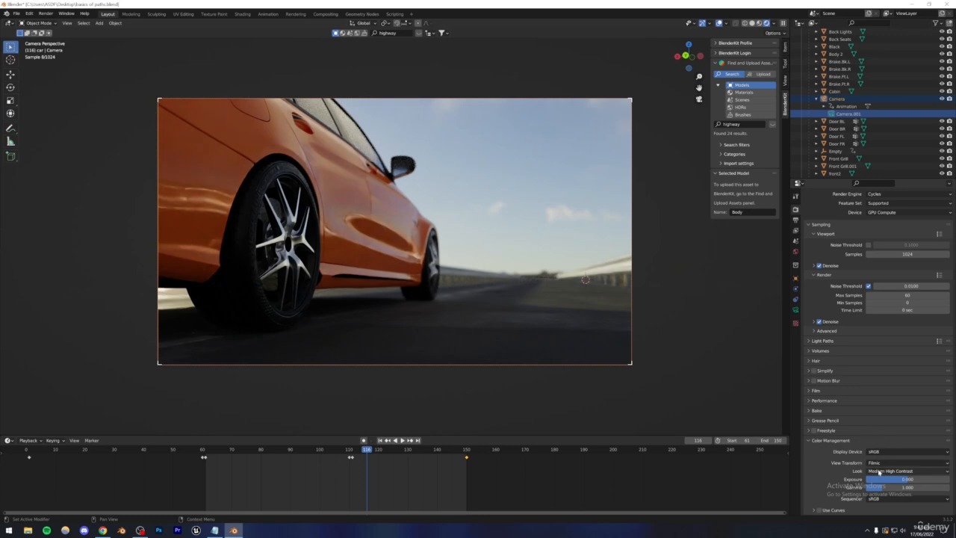
pyautogui.click(880, 472)
pyautogui.click(876, 457)
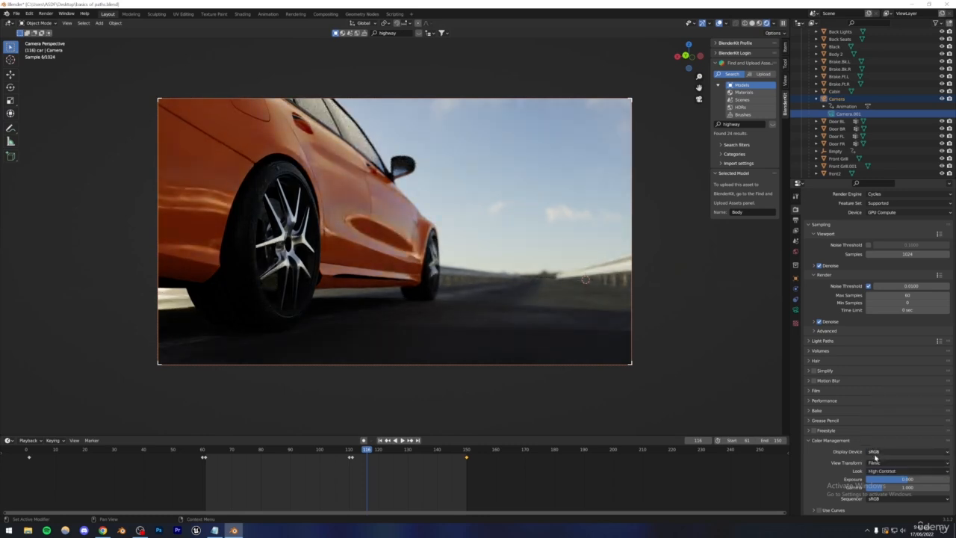
pyautogui.click(881, 472)
pyautogui.click(880, 443)
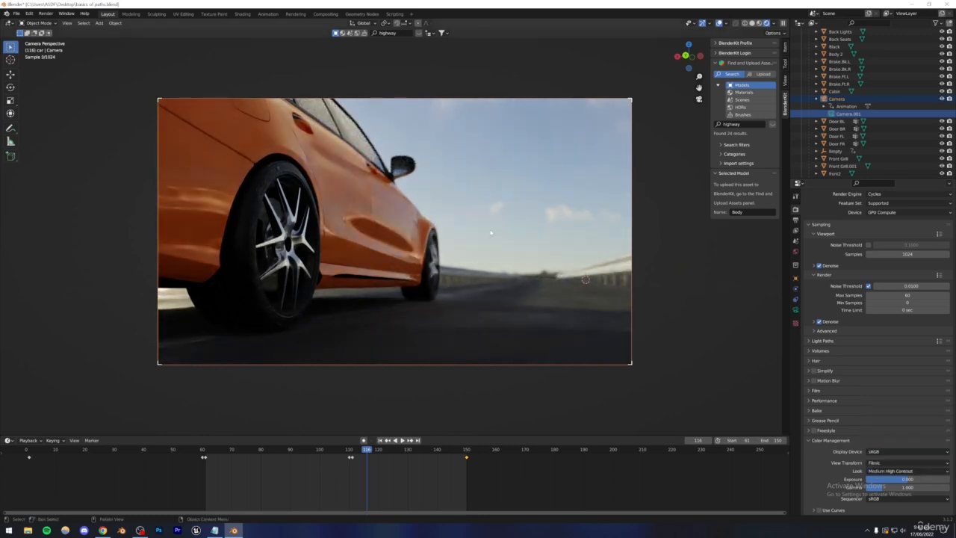
pyautogui.click(473, 219)
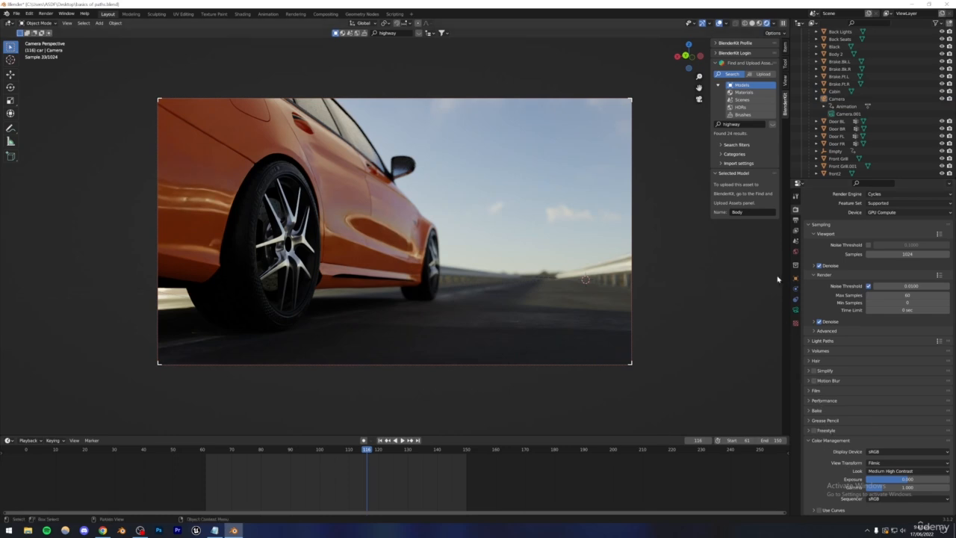
# Step: Browse for the render output location and create a folder named "car highway animation" in F:\Blender Work
pyautogui.click(795, 221)
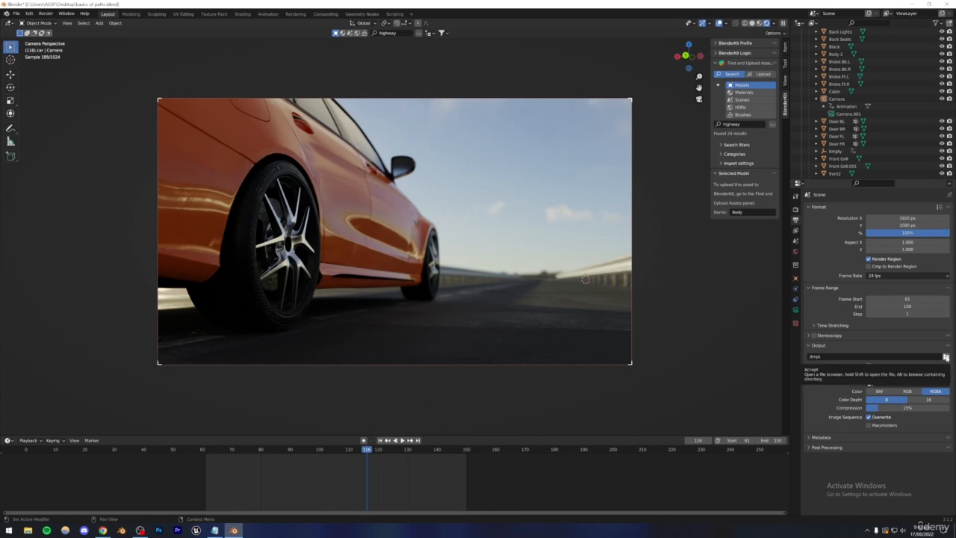
pyautogui.click(945, 357)
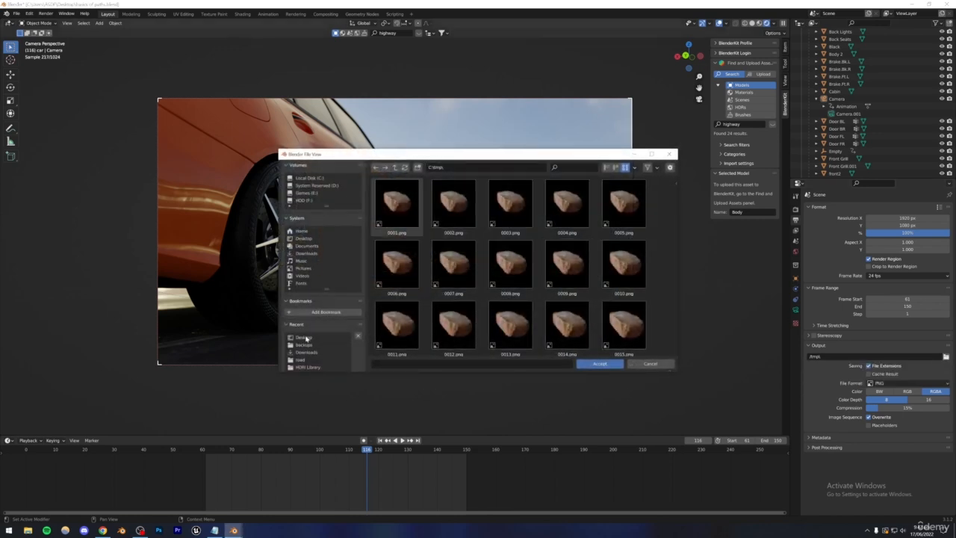
pyautogui.scroll(-3, 306, 338)
pyautogui.click(310, 329)
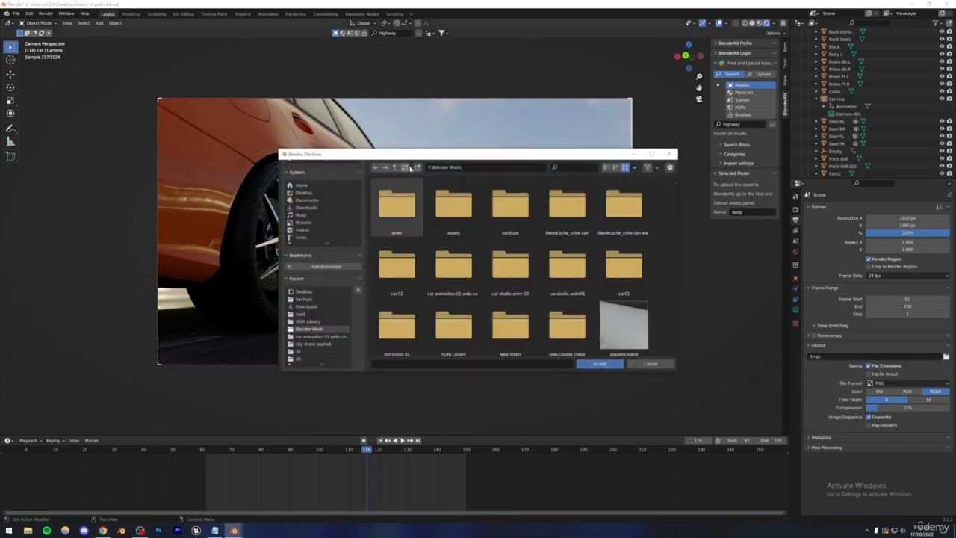
pyautogui.scroll(-2, 510, 266)
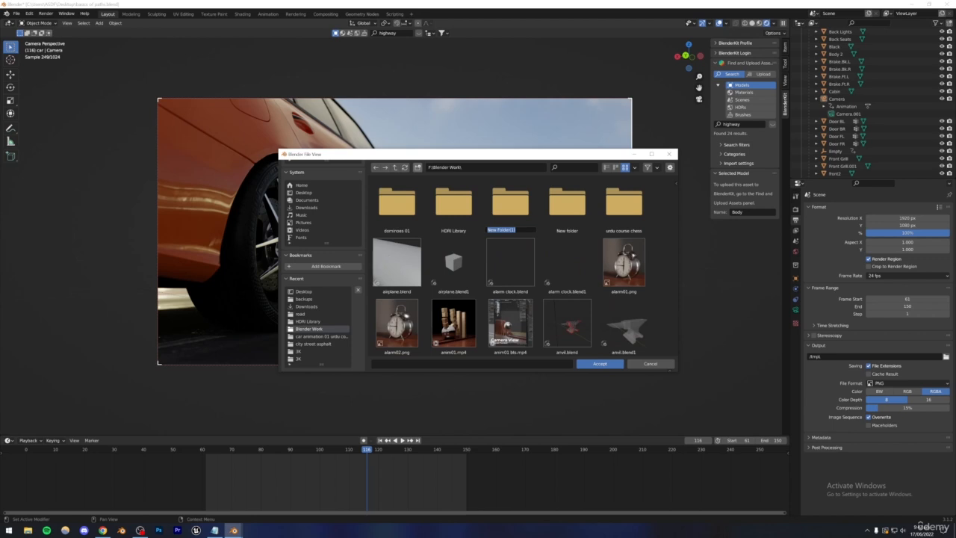
pyautogui.write('car highway animation')
pyautogui.press('Return')
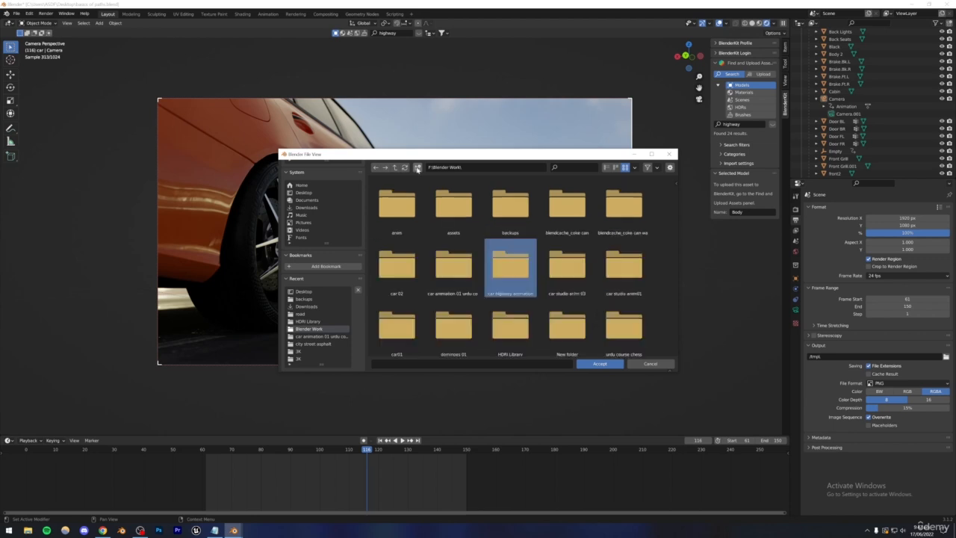
# Step: Create a "close ups" subfolder inside the car highway animation folder and set it as the render output path
pyautogui.doubleClick(497, 257)
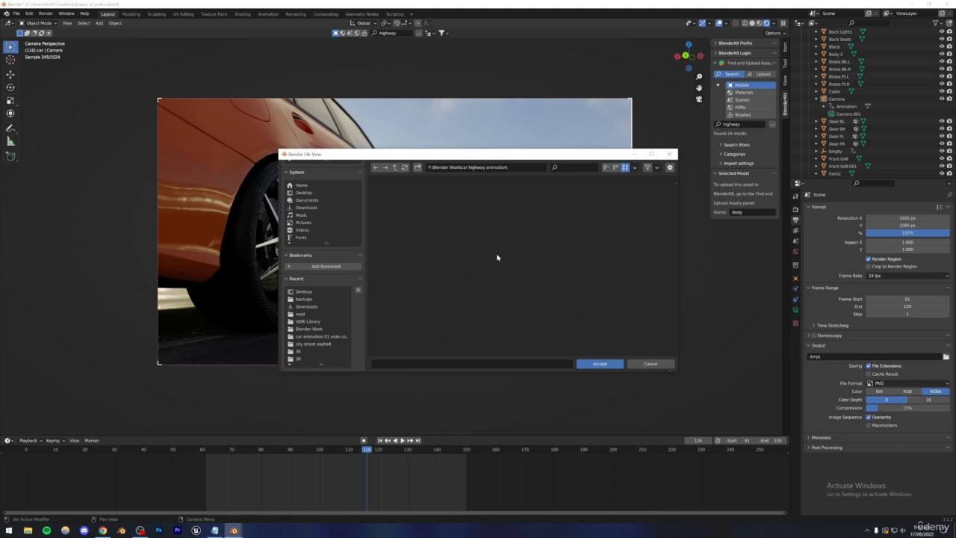
pyautogui.click(417, 167)
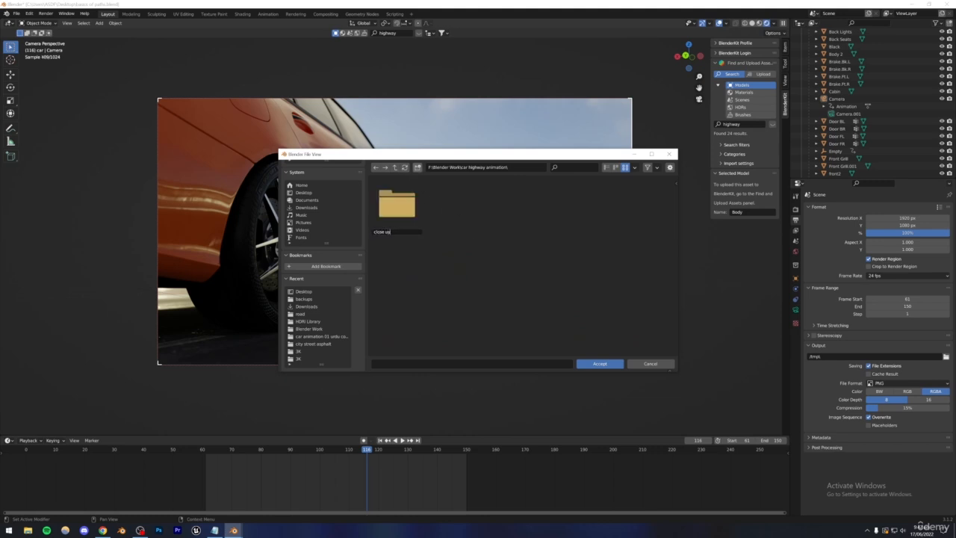
pyautogui.write('close ups')
pyautogui.press('Return')
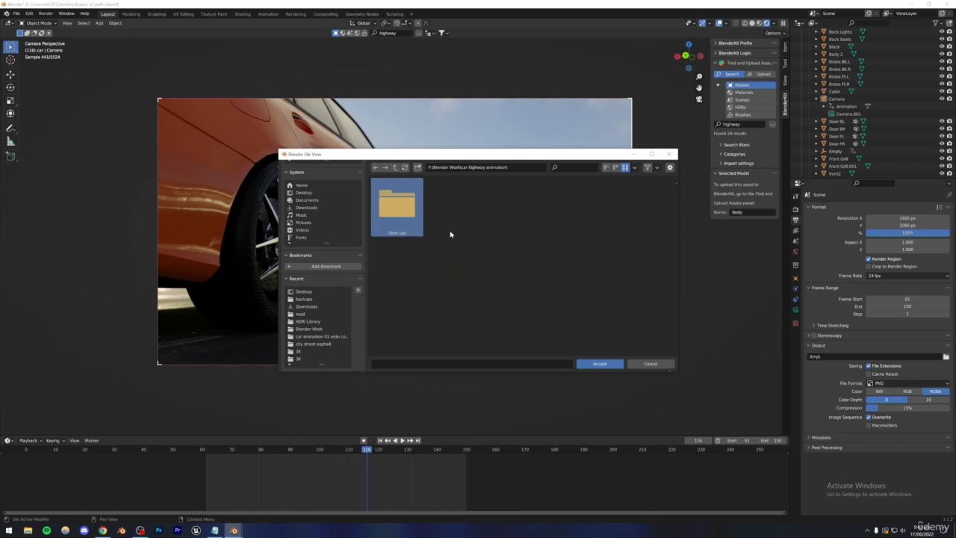
pyautogui.doubleClick(401, 212)
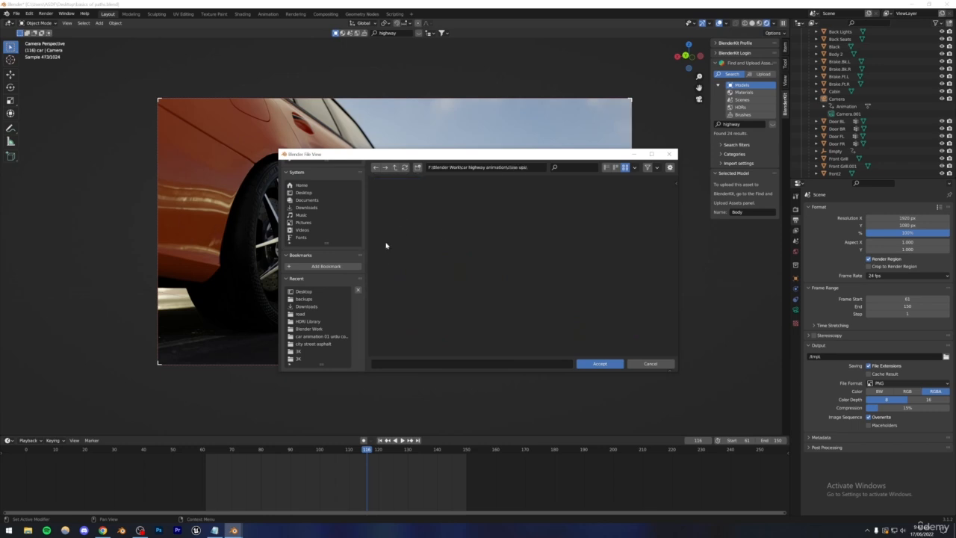
pyautogui.click(589, 364)
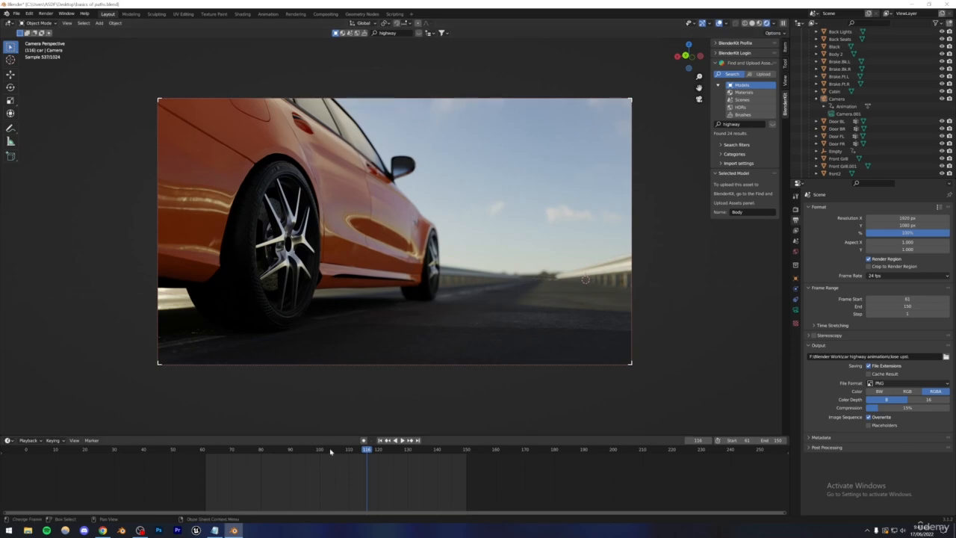
# Step: Preview the shot at frame 87 and set the render Max Samples to 50
pyautogui.moveTo(329, 450); pyautogui.dragTo(281, 453)
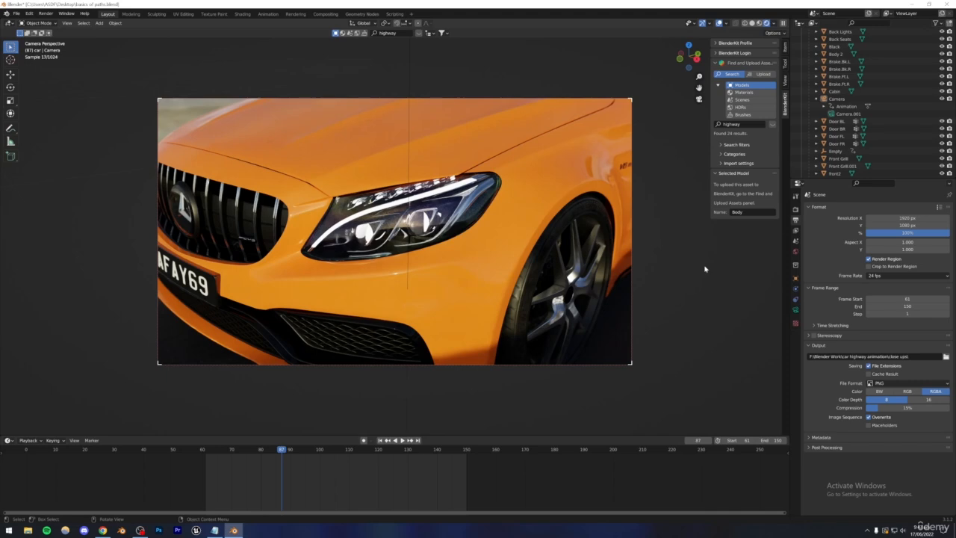
pyautogui.click(795, 209)
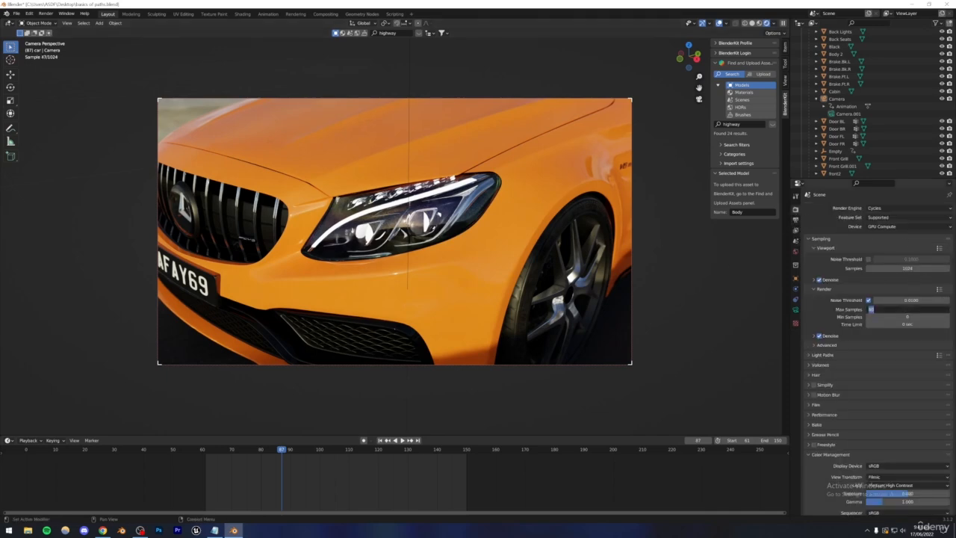
pyautogui.write('50')
pyautogui.press('Return')
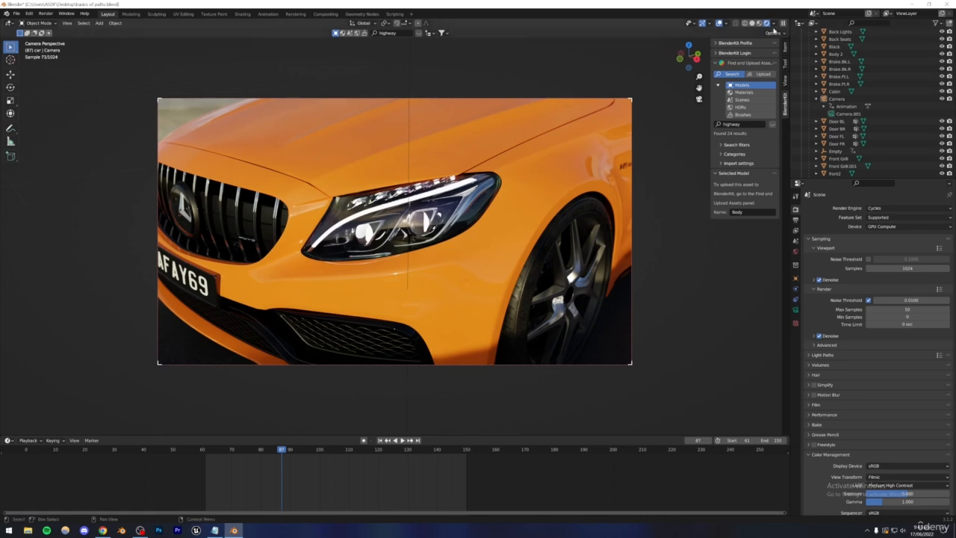
# Step: Return to solid shading, save the file and render the animation
pyautogui.click(752, 24)
pyautogui.hotkey('ctrl', 's')
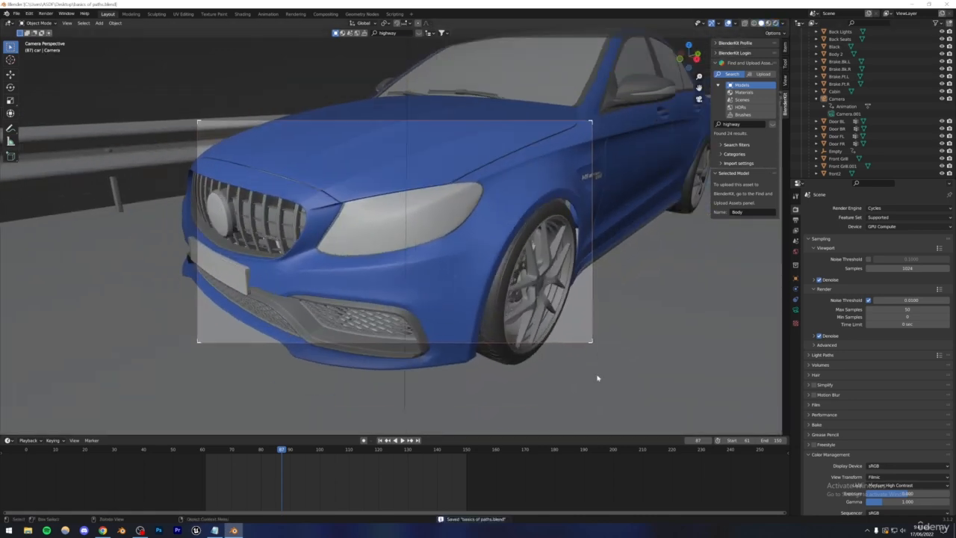
pyautogui.click(46, 13)
pyautogui.click(60, 22)
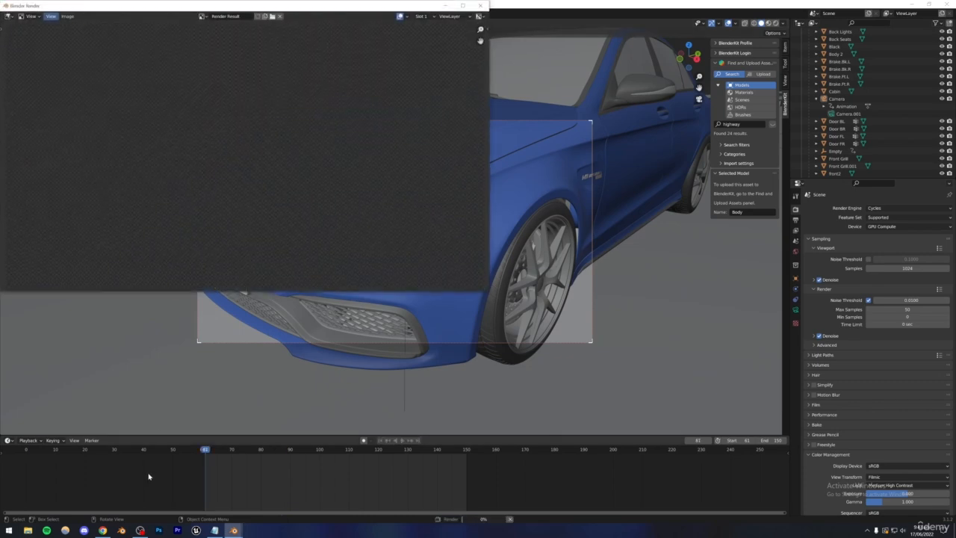
pyautogui.click(140, 531)
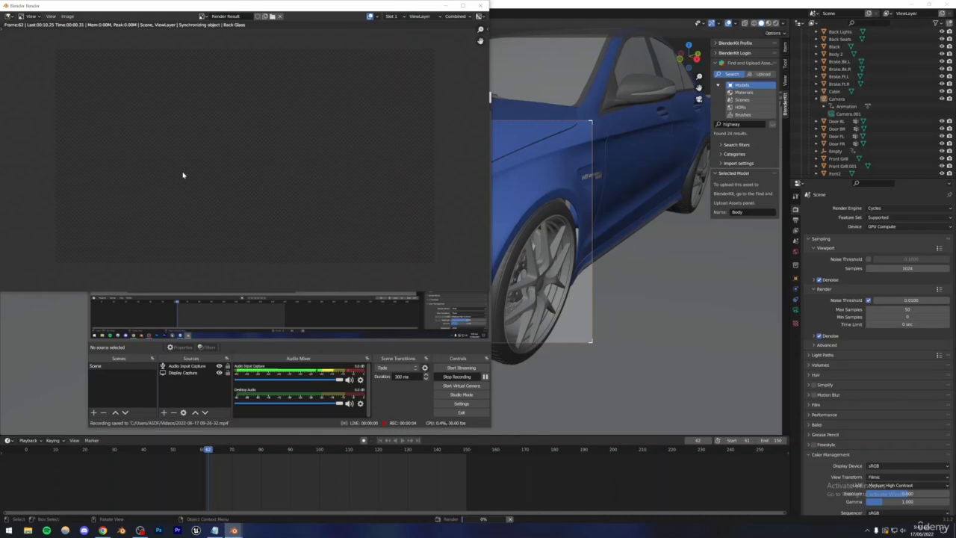
pyautogui.click(294, 461)
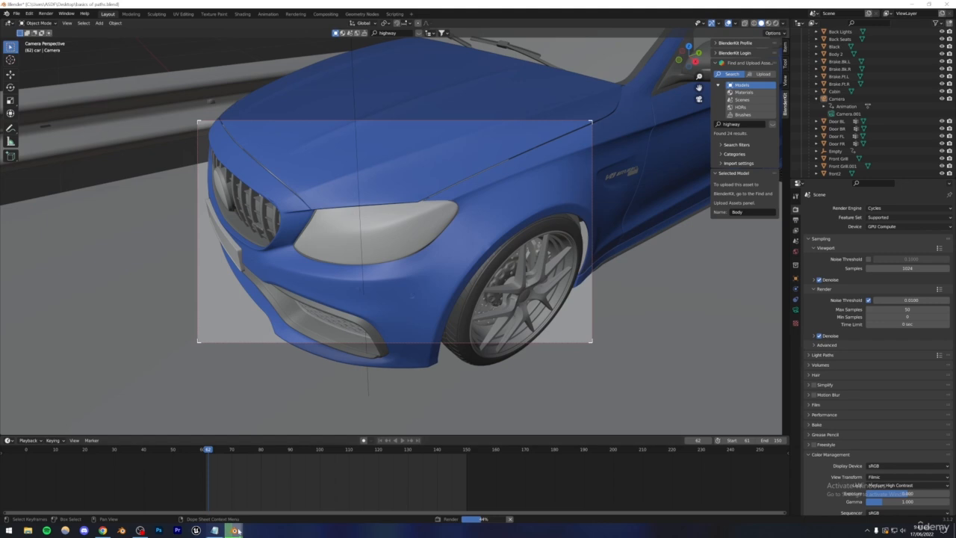
pyautogui.moveTo(234, 530)
pyautogui.click(252, 504)
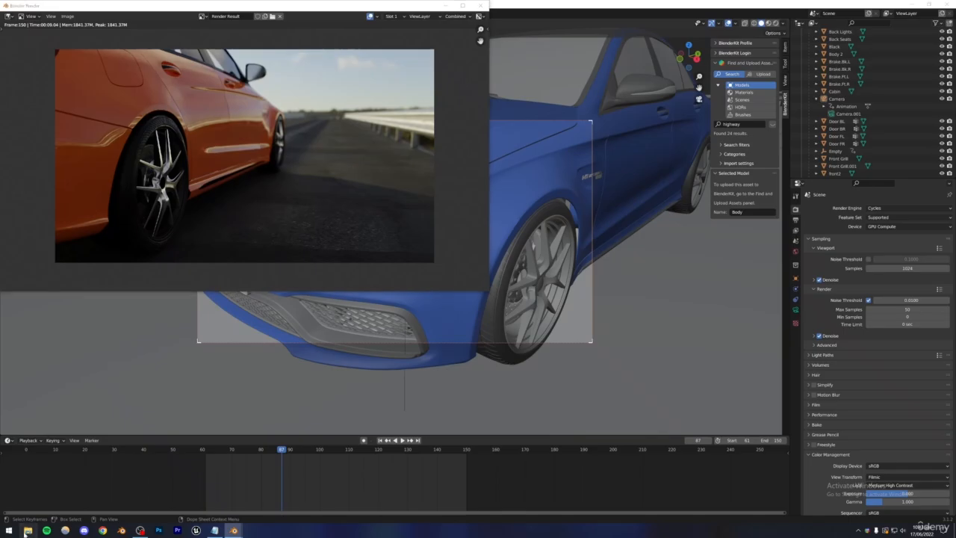
# Step: Switch to File Explorer and examine the rendered frames in Blender Work > car highway animation > close ups at a larger thumbnail size
pyautogui.click(28, 530)
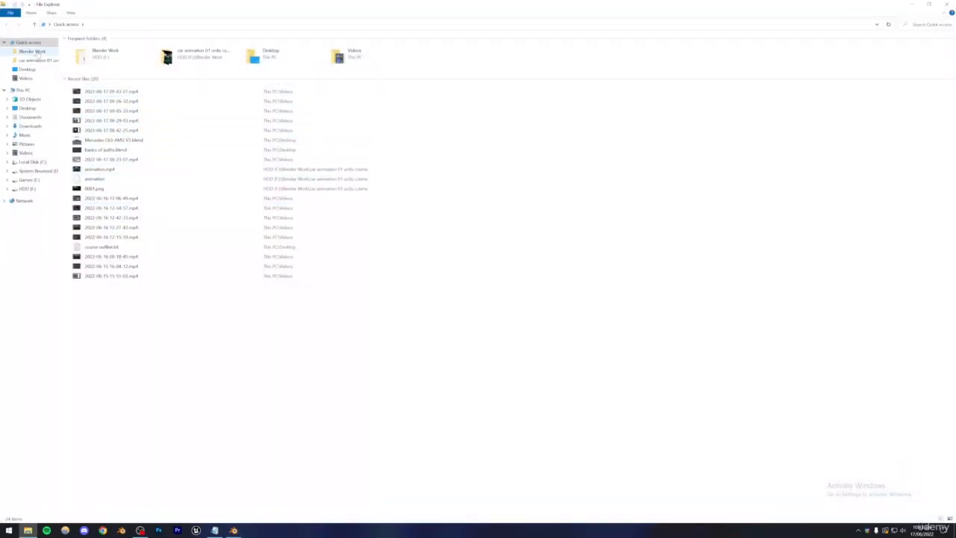
pyautogui.click(32, 51)
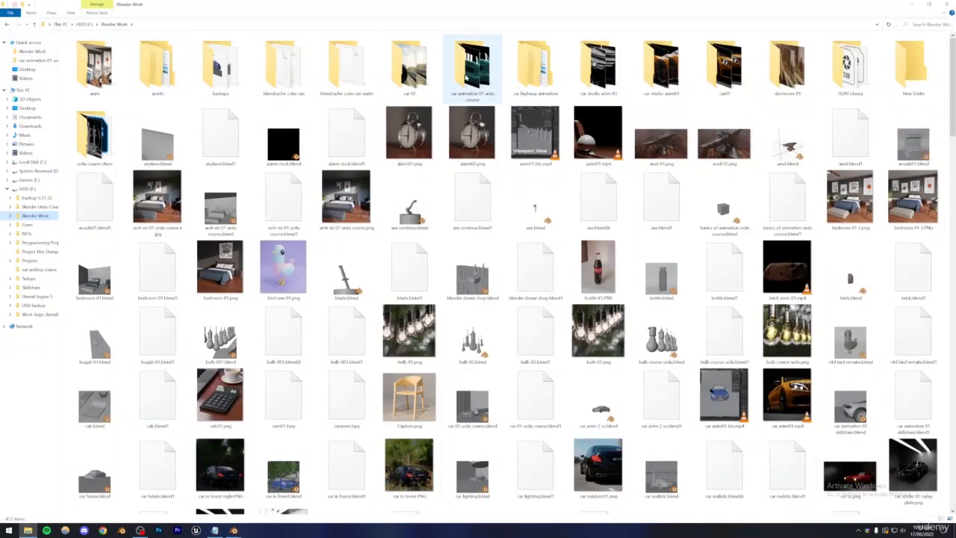
pyautogui.doubleClick(521, 78)
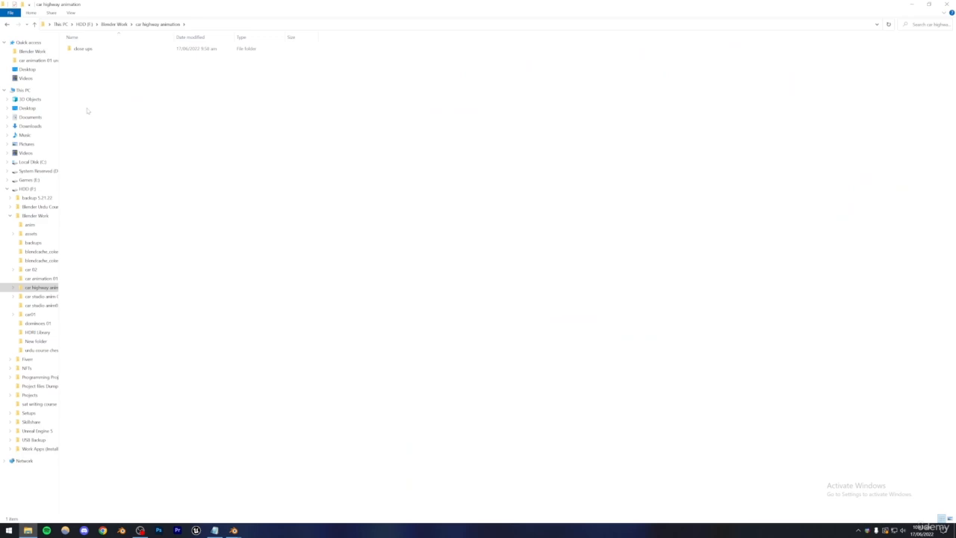
pyautogui.doubleClick(93, 52)
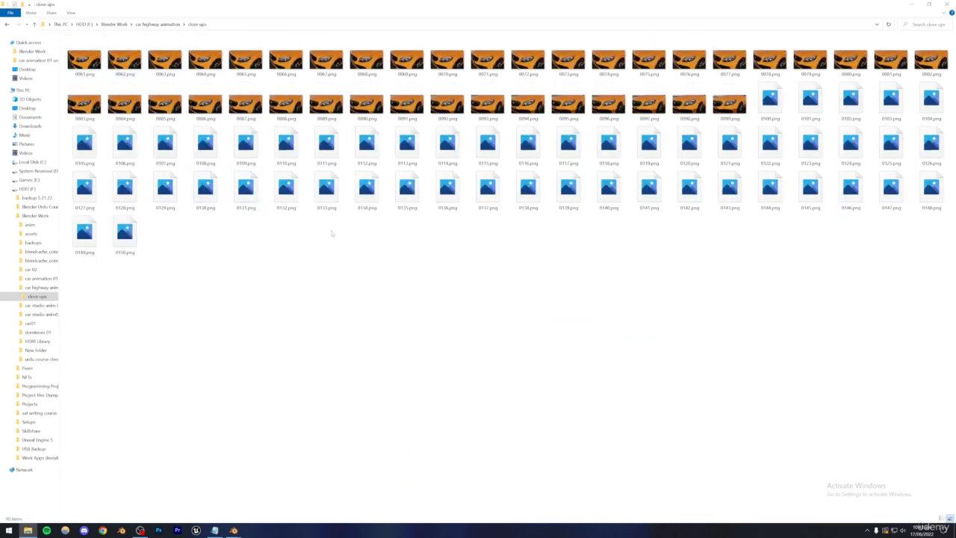
pyautogui.keyDown('ctrl'); pyautogui.scroll(3, 326, 228); pyautogui.keyUp('ctrl')
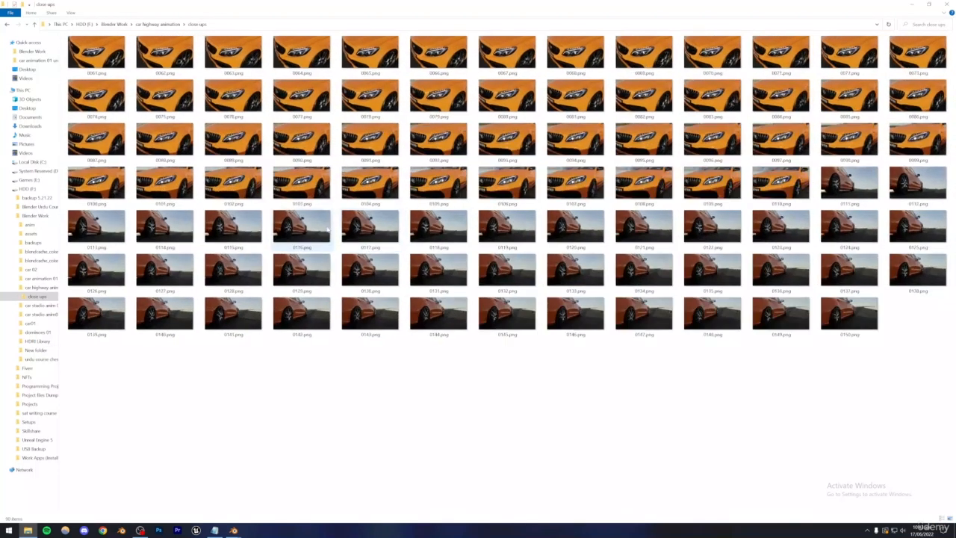
# Step: Look over the rendered close-up frames and the last render result, and switch back to the Blender scene window
pyautogui.keyDown('ctrl'); pyautogui.scroll(1, 327, 229); pyautogui.keyUp('ctrl')
pyautogui.keyDown('ctrl'); pyautogui.scroll(-1, 327, 232); pyautogui.keyUp('ctrl')
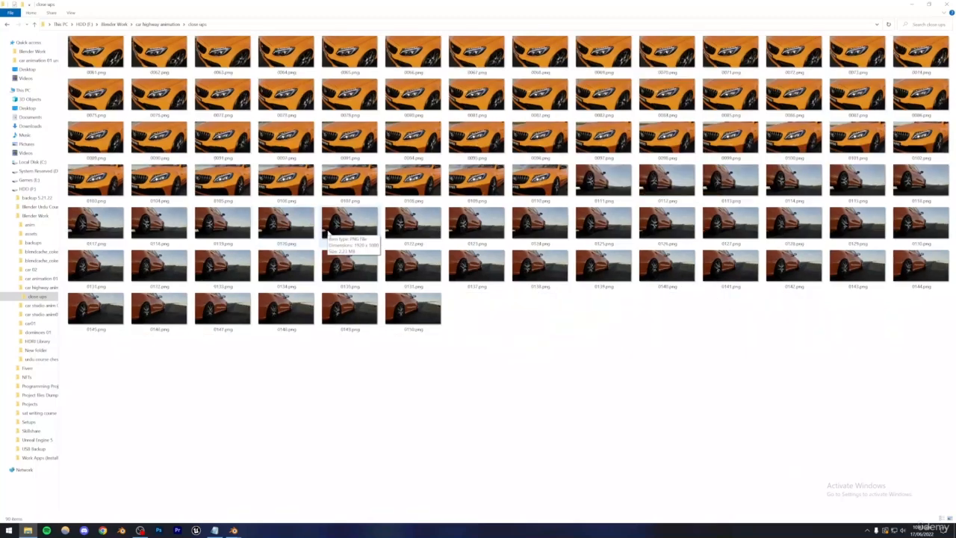
pyautogui.moveTo(233, 530)
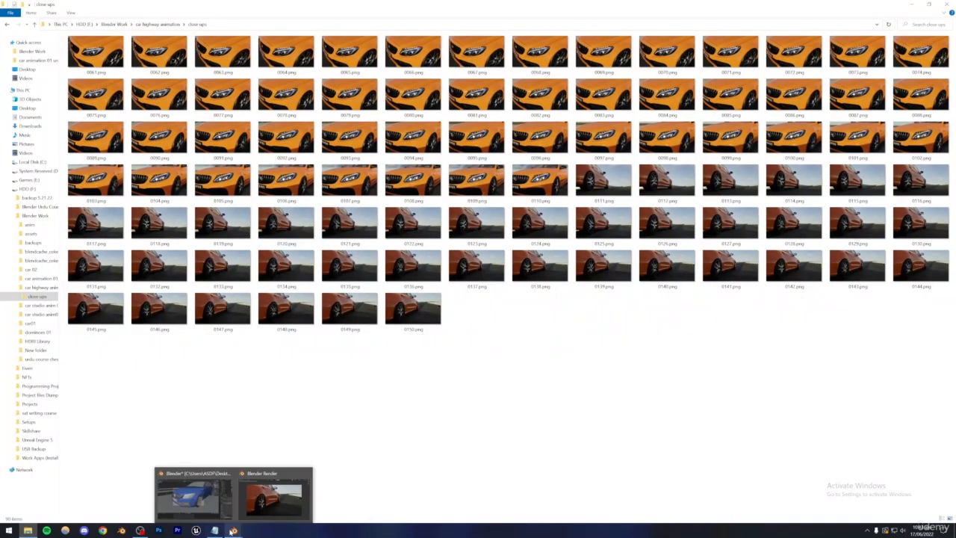
pyautogui.click(251, 508)
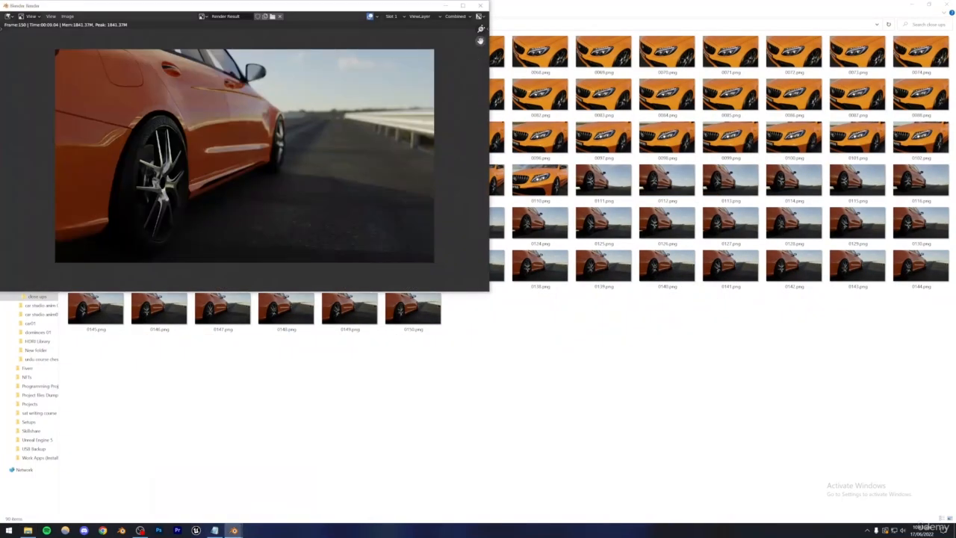
pyautogui.click(233, 530)
pyautogui.click(239, 533)
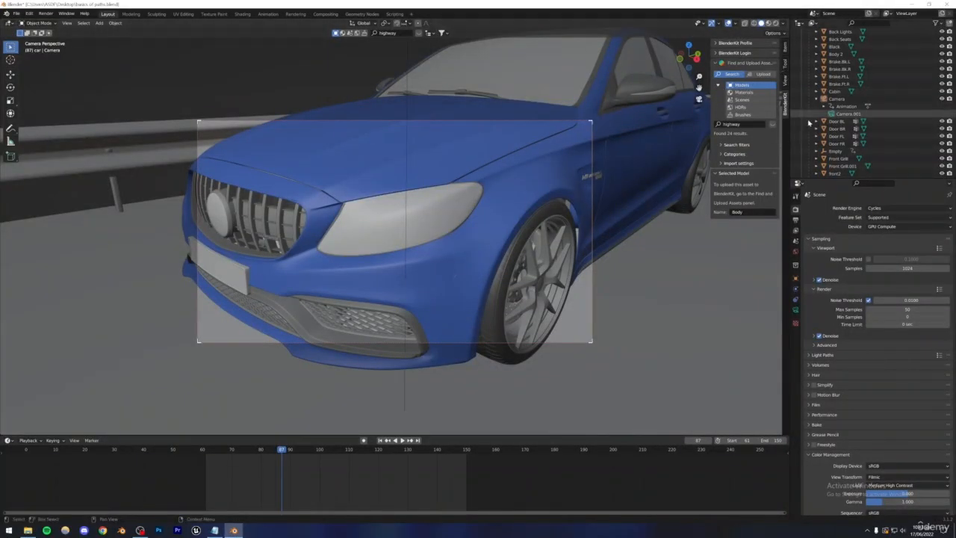
# Step: Switch the scene view to the Camera.001 shot and preview it around frame 64
pyautogui.scroll(-10, 844, 120)
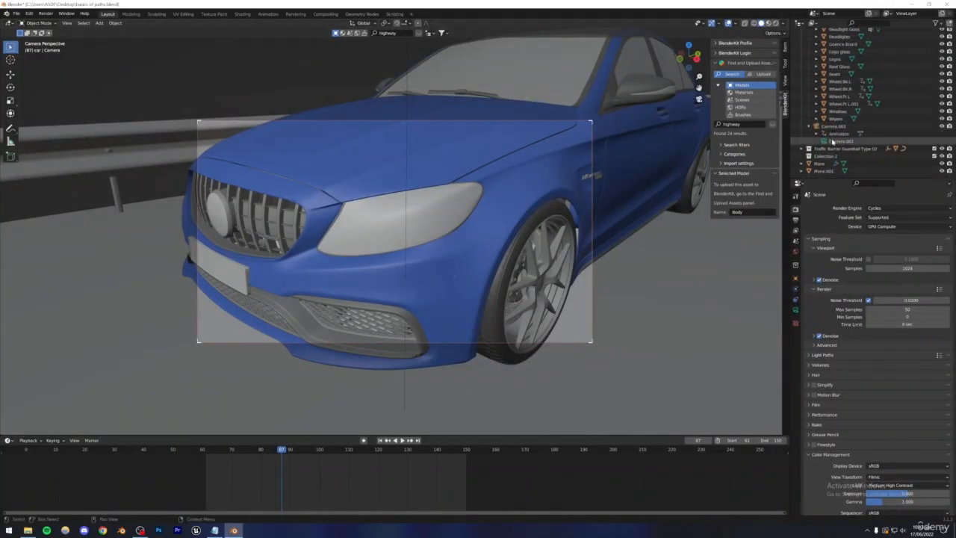
pyautogui.click(833, 141)
pyautogui.click(214, 451)
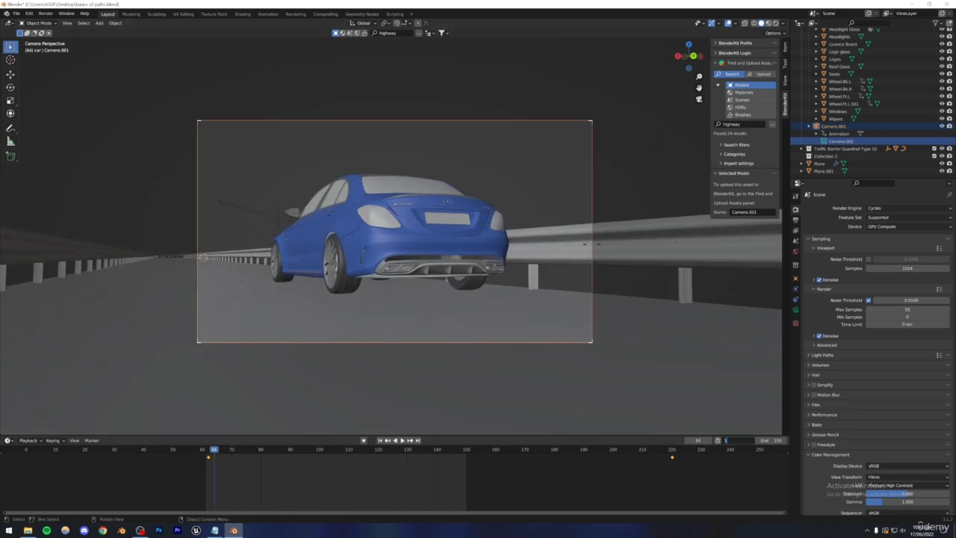
pyautogui.press('Return')
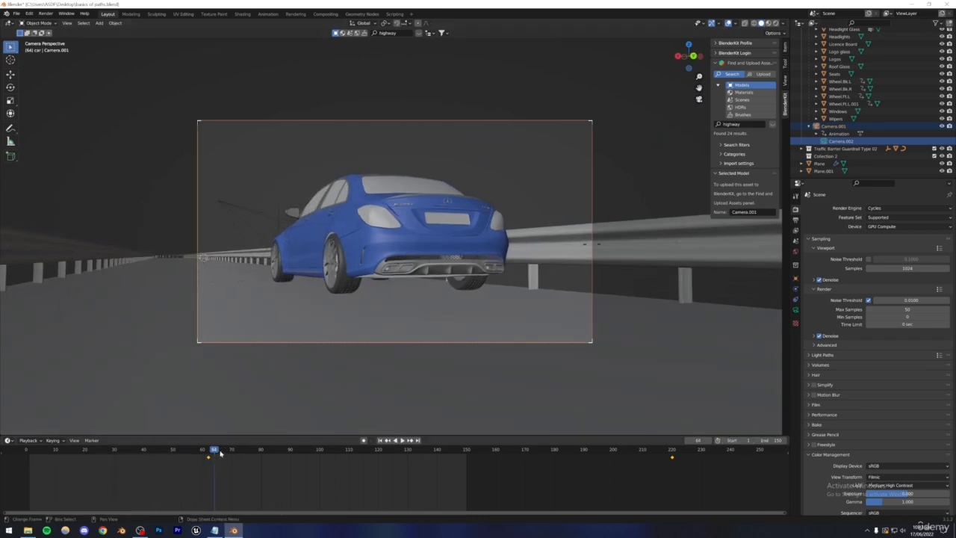
pyautogui.moveTo(216, 452); pyautogui.dragTo(214, 479)
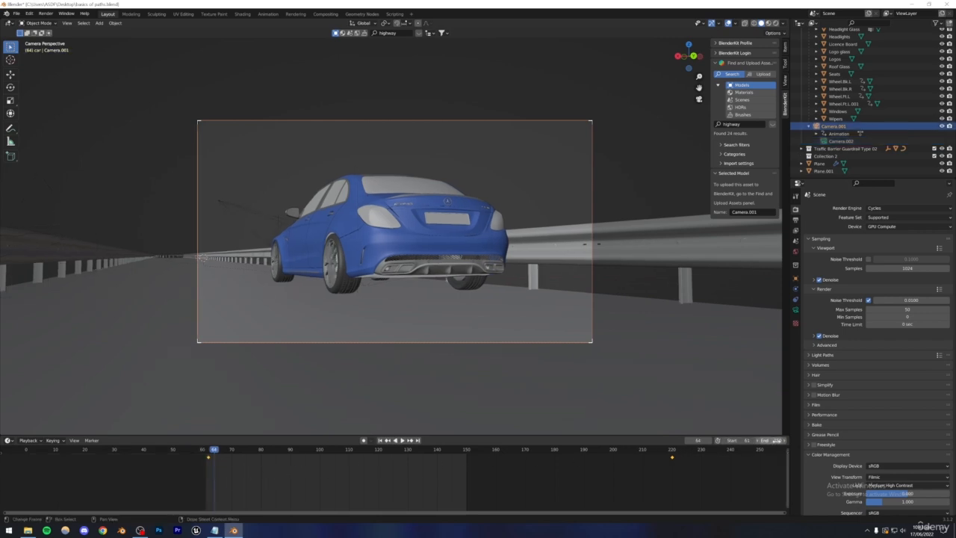
# Step: Preview the Camera.001 shot up to frame 205 and set the animation's end frame to 205
pyautogui.moveTo(426, 453); pyautogui.dragTo(627, 455)
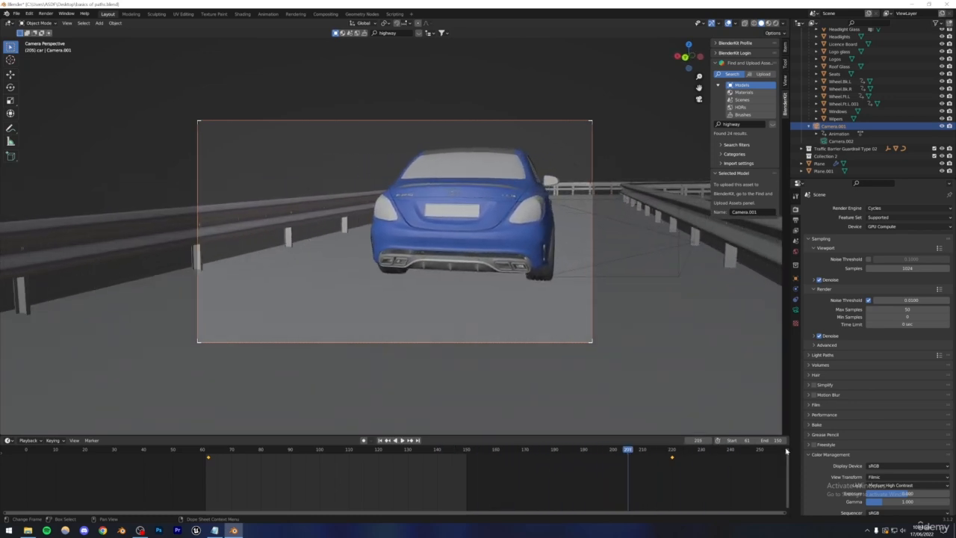
pyautogui.click(761, 440)
pyautogui.press('Return')
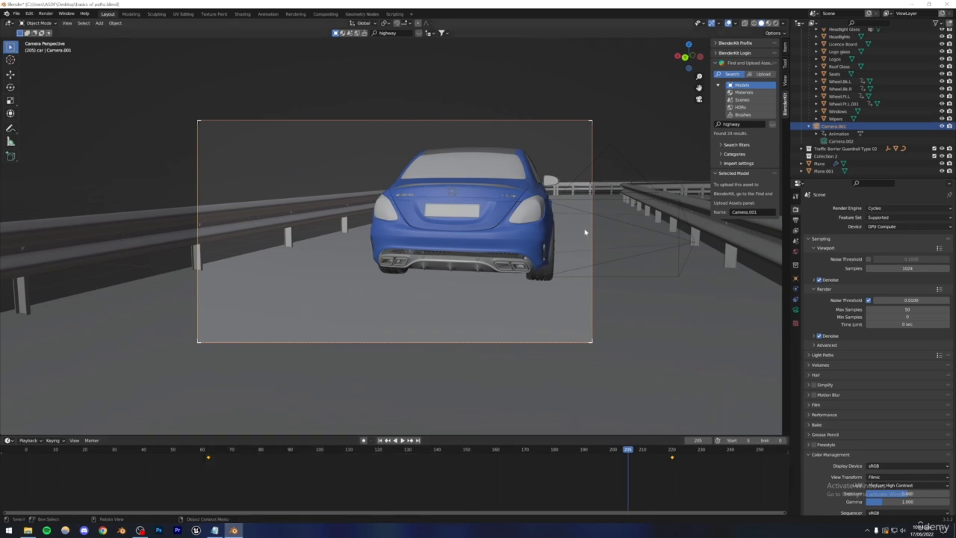
pyautogui.hotkey('ctrl', 'z')
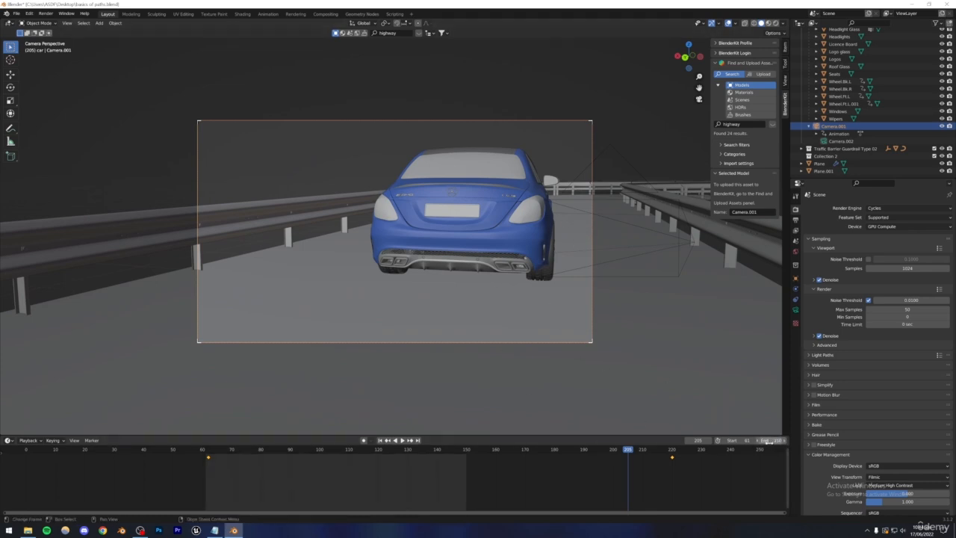
pyautogui.press('Return')
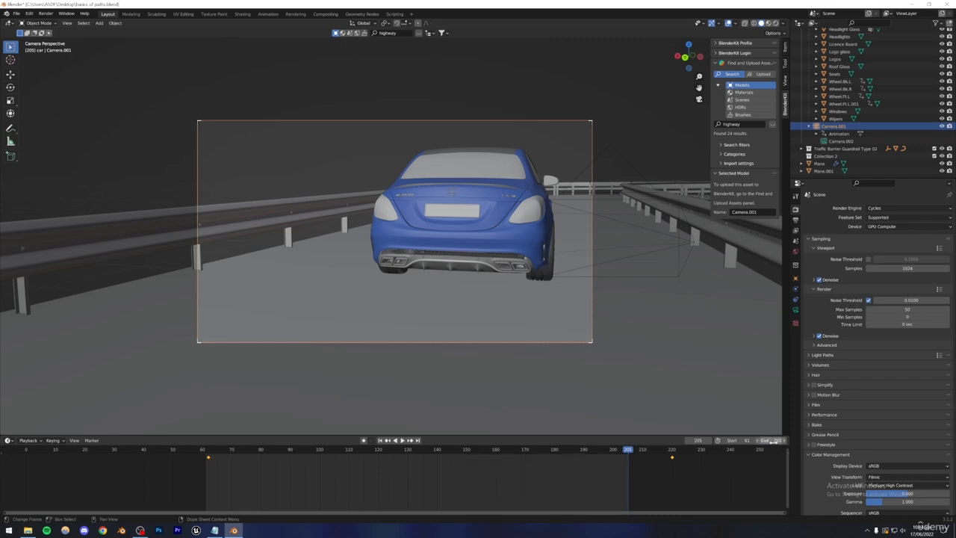
# Step: Examine the car's travel along the straight road up to the curve from above, between frames 62 and 231
pyautogui.moveTo(457, 219); pyautogui.dragTo(448, 321, button='middle')
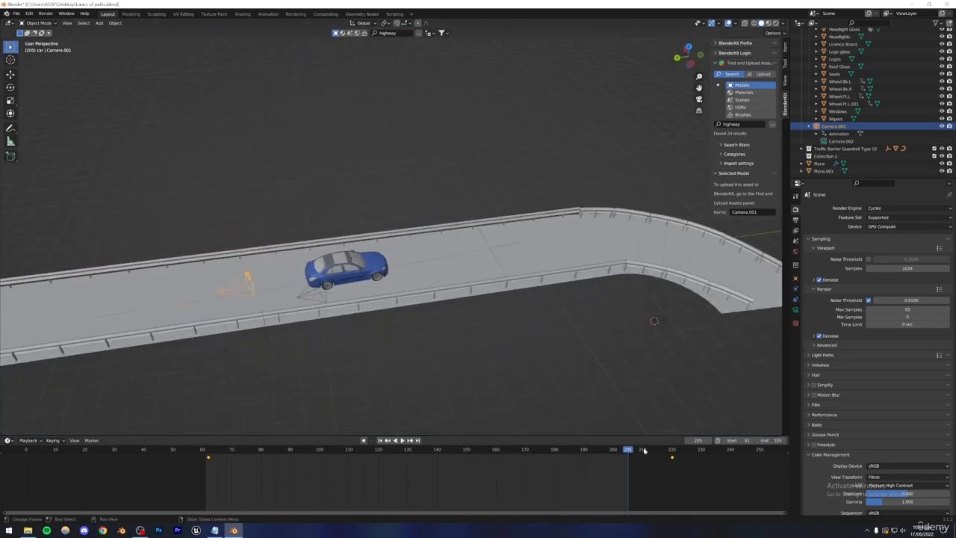
pyautogui.moveTo(645, 450); pyautogui.dragTo(703, 441)
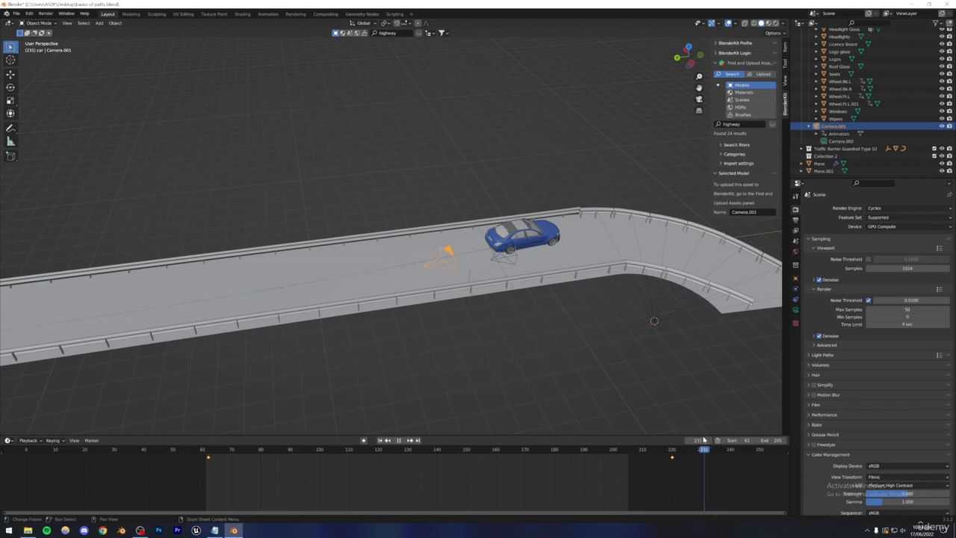
pyautogui.moveTo(478, 314); pyautogui.dragTo(382, 252, button='middle')
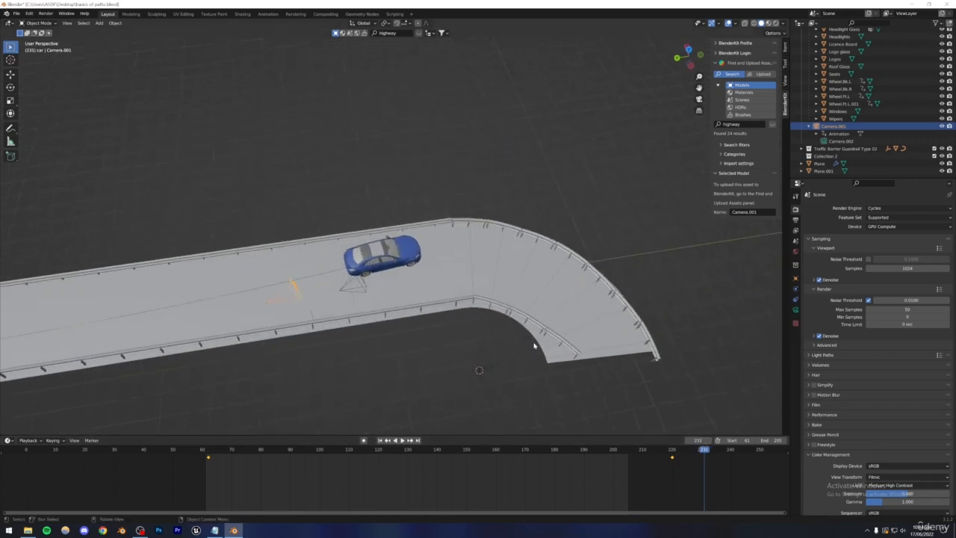
pyautogui.moveTo(626, 449); pyautogui.dragTo(208, 461)
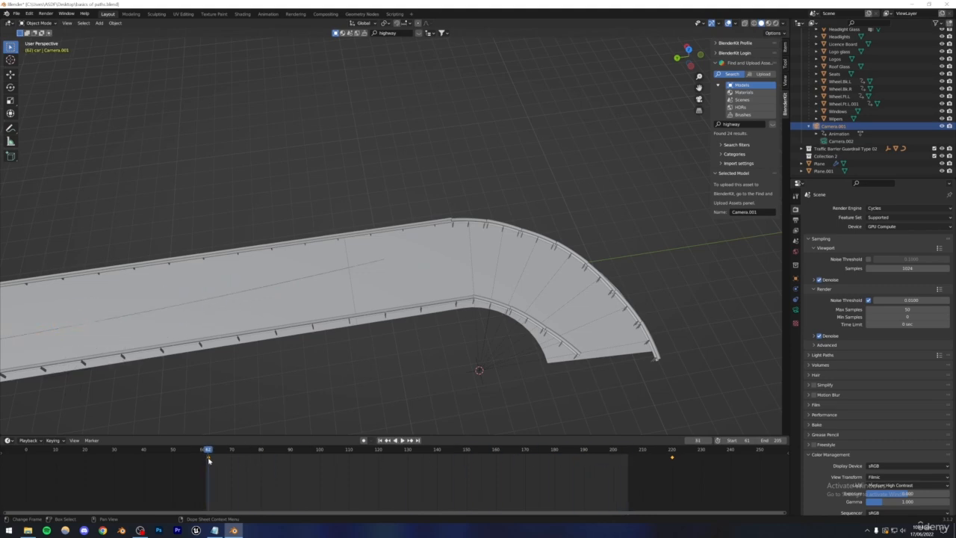
pyautogui.scroll(-5, 341, 357)
pyautogui.moveTo(339, 354); pyautogui.dragTo(504, 378, button='middle')
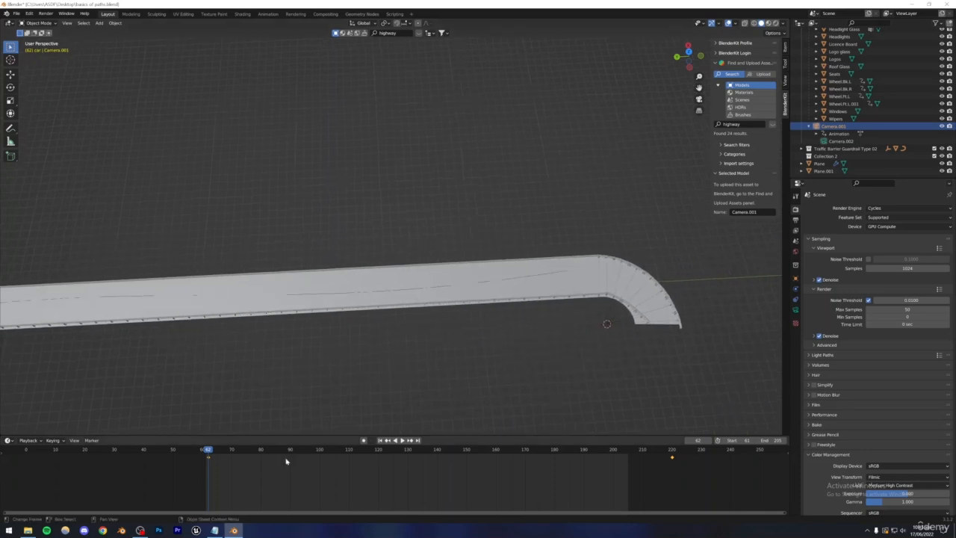
pyautogui.scroll(-1, 240, 410)
pyautogui.scroll(-3, 240, 410)
pyautogui.press('space')
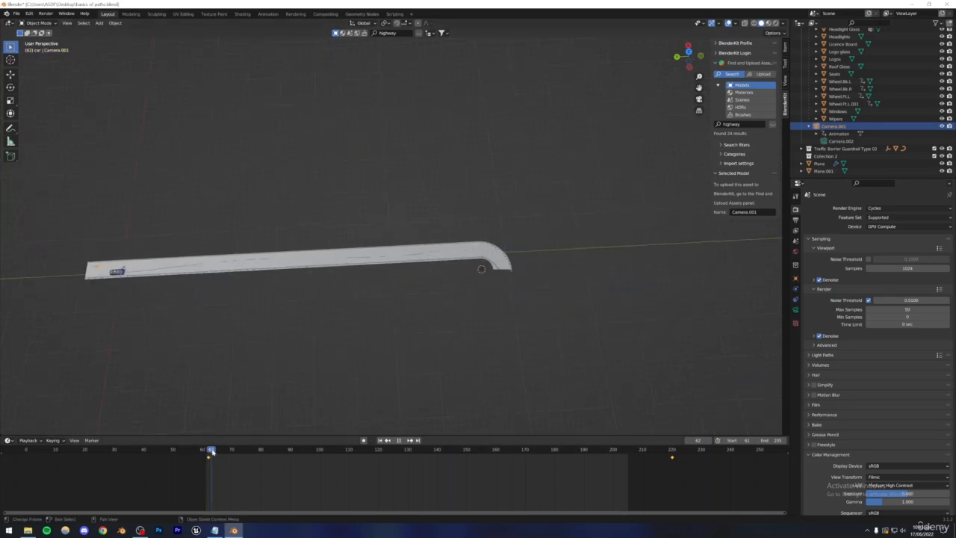
pyautogui.moveTo(291, 447); pyautogui.dragTo(569, 477)
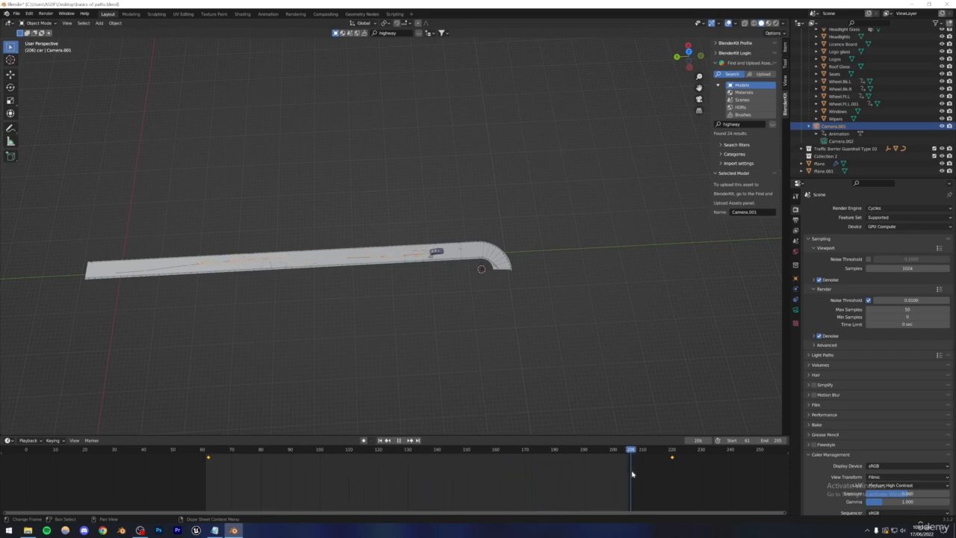
pyautogui.press('space')
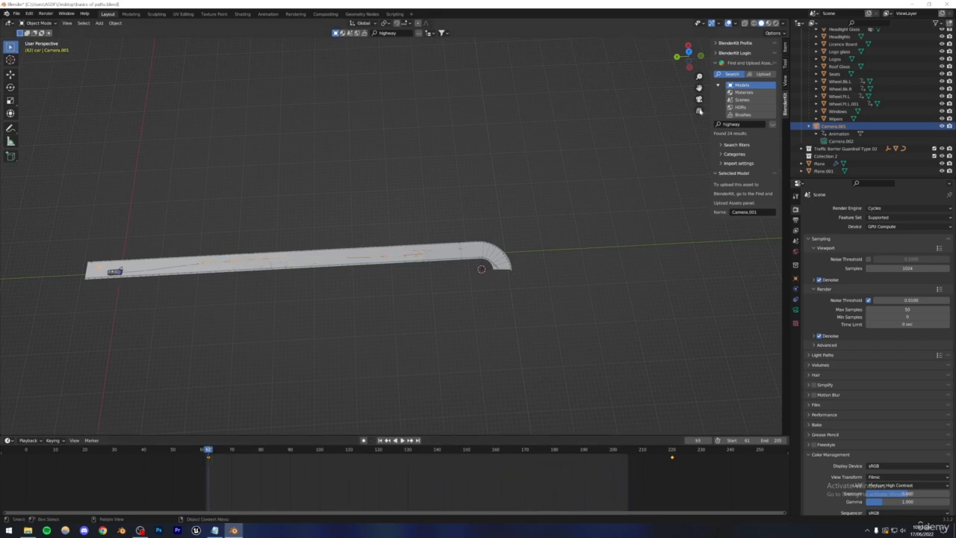
# Step: Return to the camera view at frame 62 with material preview shading and select the Empty
pyautogui.click(700, 99)
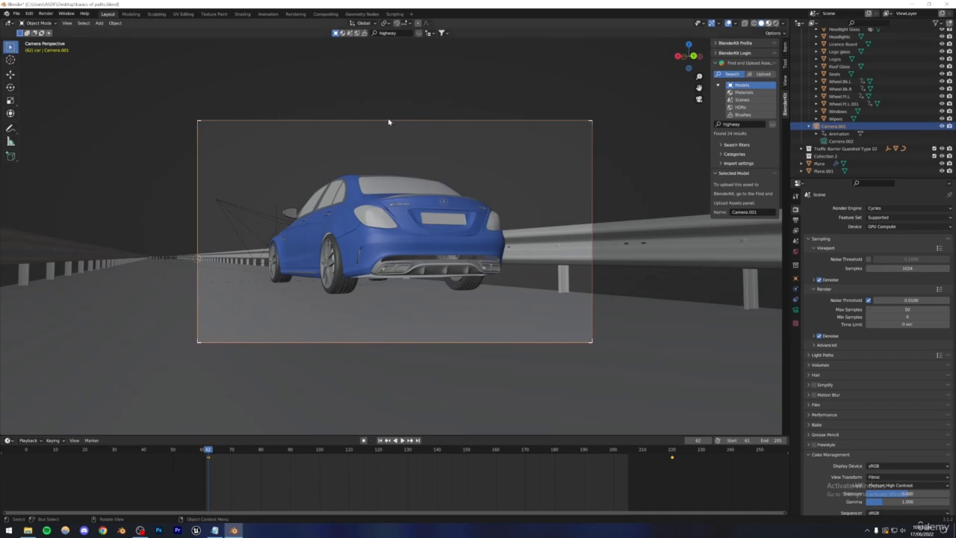
pyautogui.scroll(4, 386, 216)
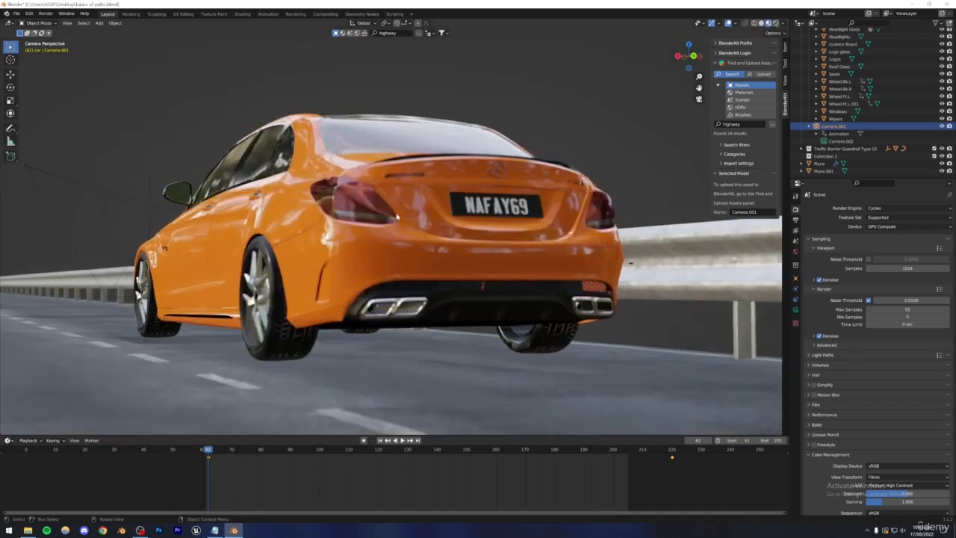
pyautogui.scroll(-5, 499, 240)
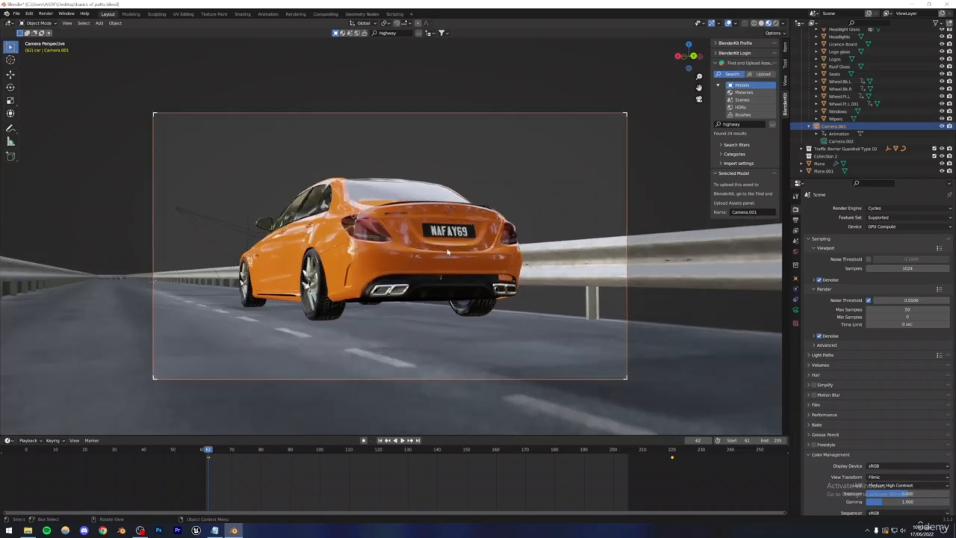
pyautogui.scroll(2, 854, 111)
pyautogui.scroll(6, 851, 111)
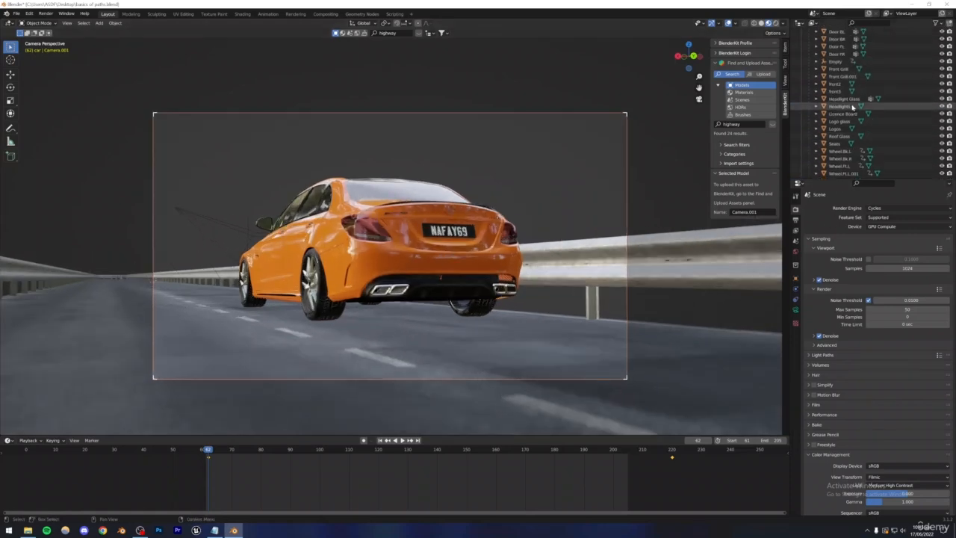
pyautogui.scroll(-3, 840, 83)
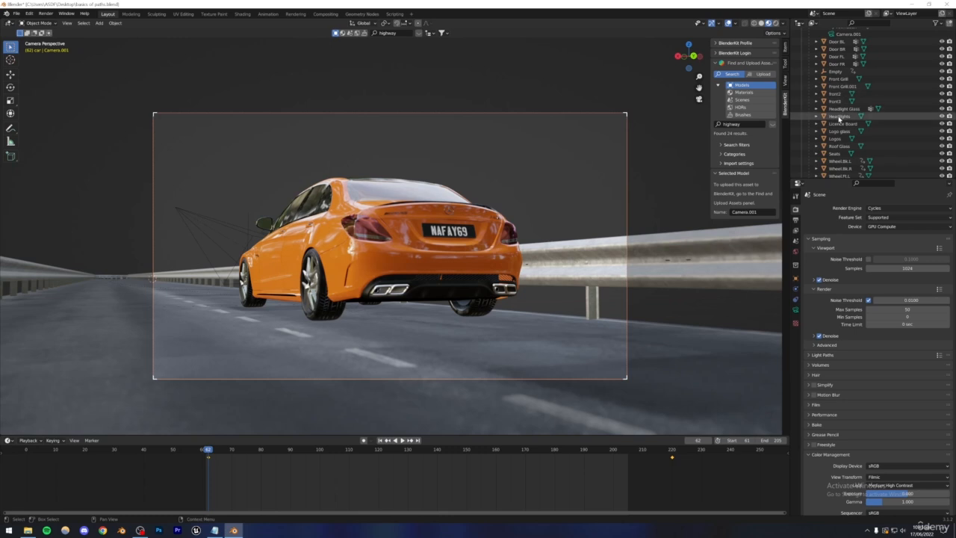
pyautogui.click(835, 72)
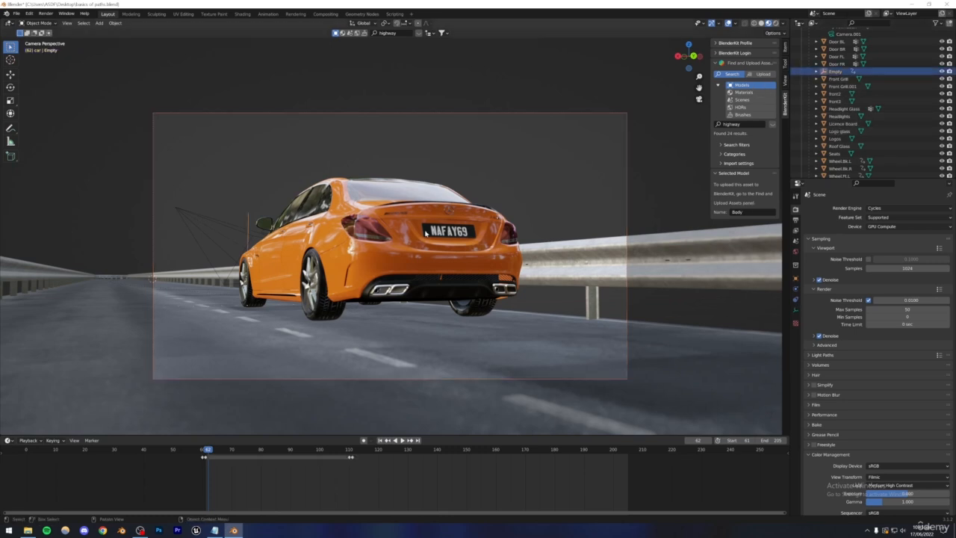
# Step: Try to move the Empty horizontally towards the rear of the car
pyautogui.press('g')
pyautogui.hotkey('shift', 'z')
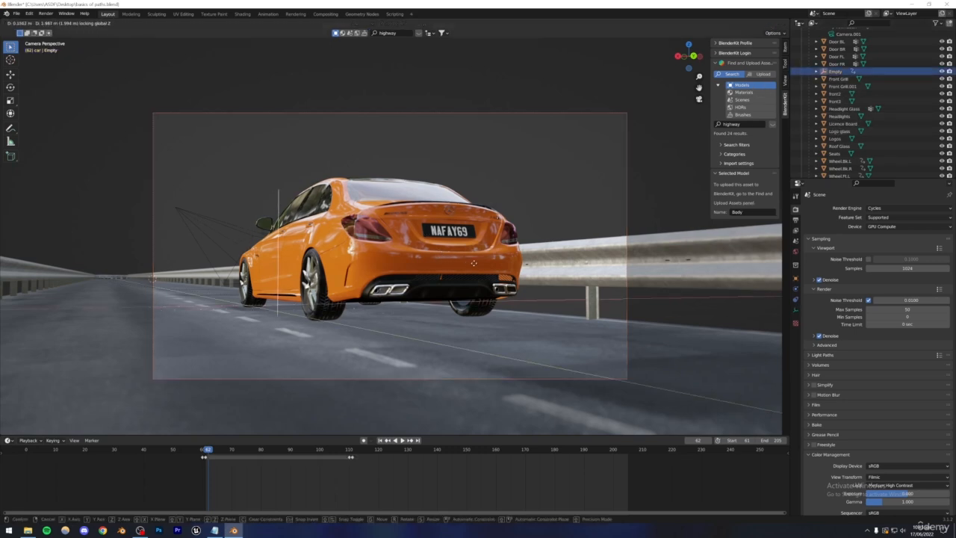
pyautogui.click(558, 263)
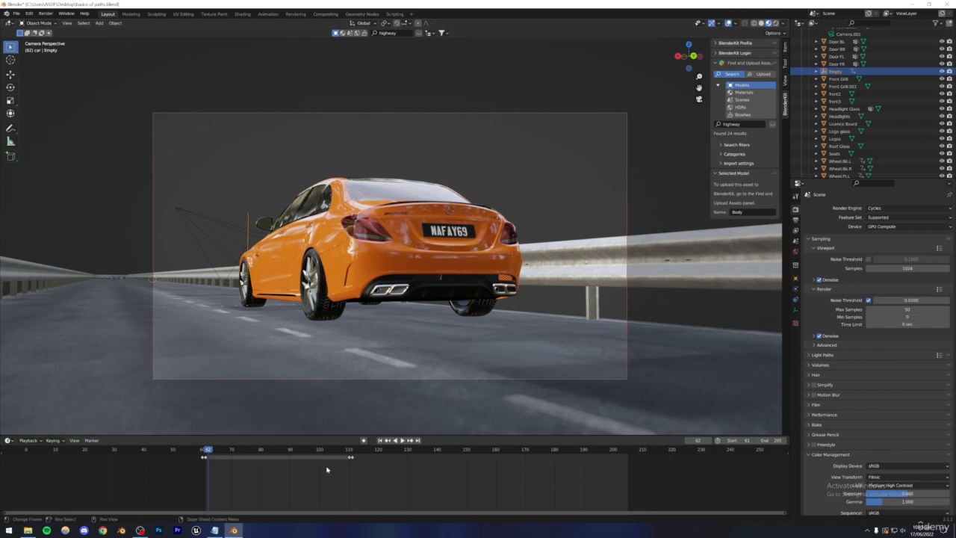
# Step: Delete all of the Empty's keyframes and move it about 3.37 m horizontally to the rear part of the car at frame 62
pyautogui.moveTo(371, 467); pyautogui.dragTo(191, 455)
pyautogui.press('Delete')
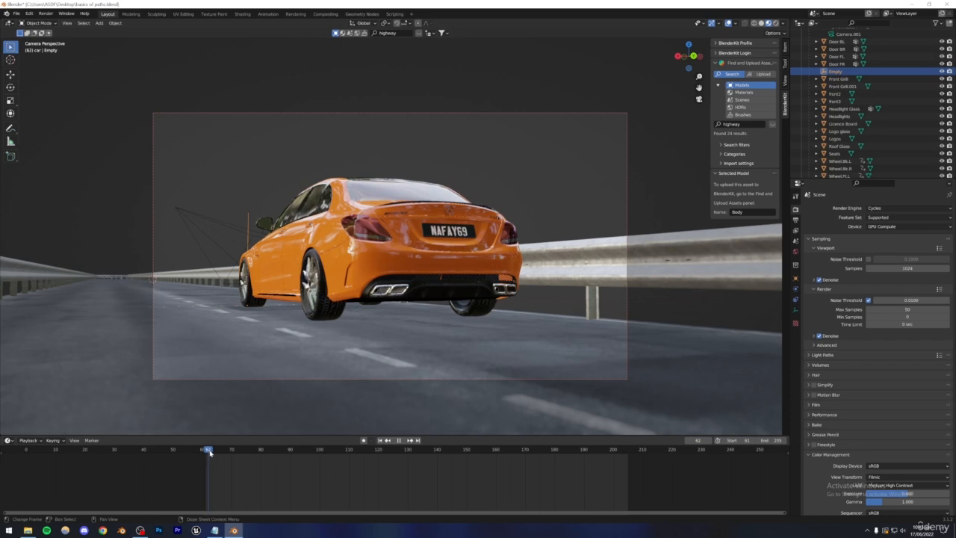
pyautogui.press('g')
pyautogui.press('z')
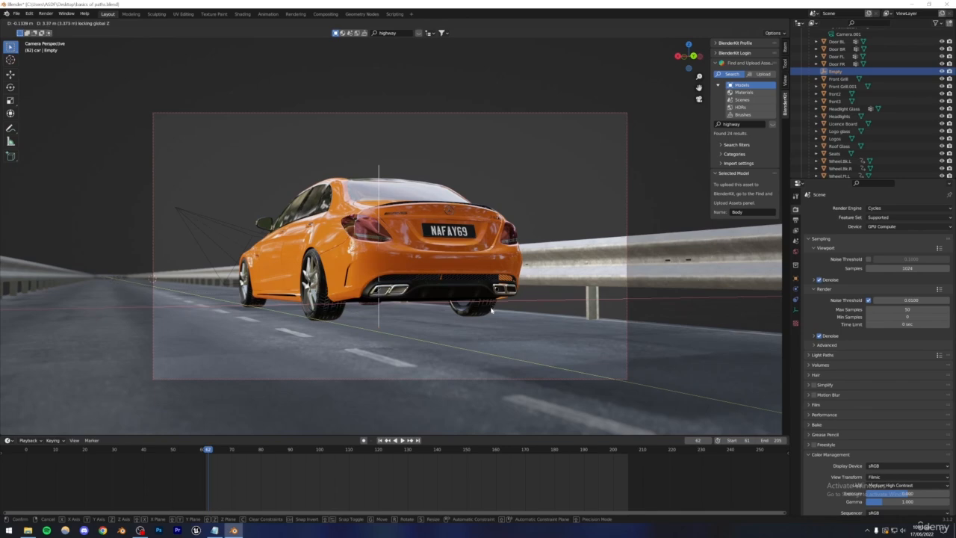
pyautogui.click(492, 310)
pyautogui.moveTo(213, 446)
pyautogui.mouseDown()
pyautogui.moveTo(642, 429)
pyautogui.moveTo(207, 437)
pyautogui.mouseUp()
# Step: Save the file and check the frame 62 shot in rendered shading before returning to solid shading
pyautogui.hotkey('ctrl', 's')
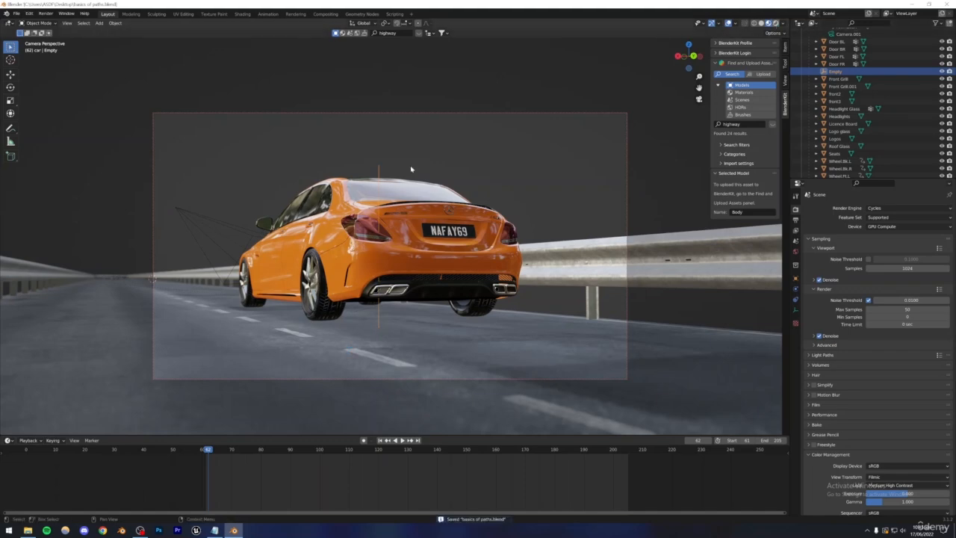
pyautogui.press('z')
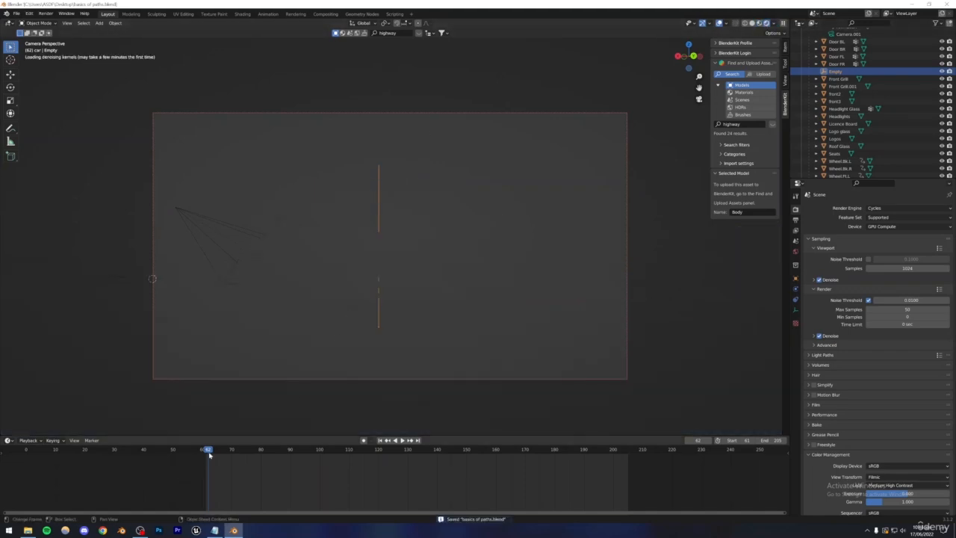
pyautogui.moveTo(210, 452)
pyautogui.mouseDown()
pyautogui.moveTo(518, 438)
pyautogui.moveTo(610, 450)
pyautogui.moveTo(208, 449)
pyautogui.mouseUp()
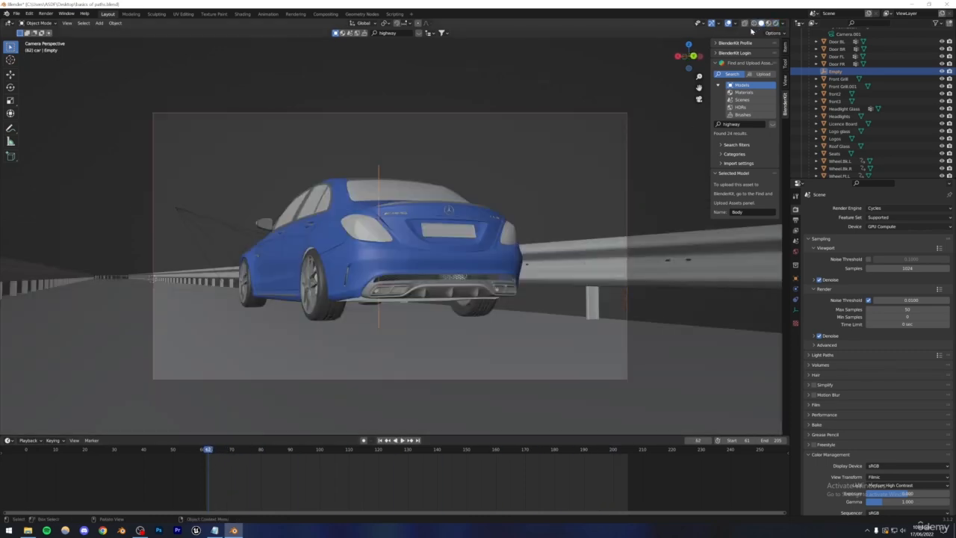
pyautogui.click(753, 23)
pyautogui.moveTo(209, 452); pyautogui.dragTo(423, 480)
# Step: Create a "main shot" folder inside the car highway animation folder and set it as the render output path
pyautogui.click(795, 220)
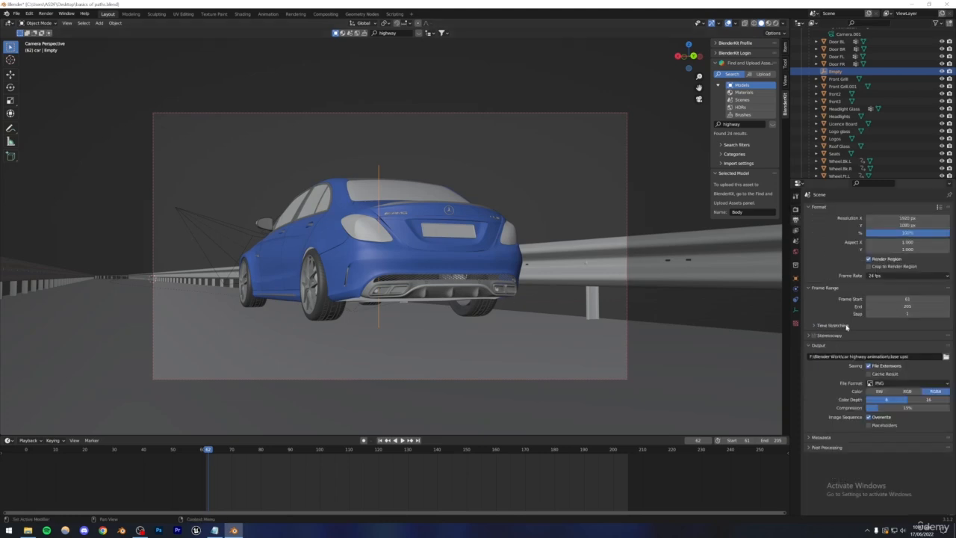
pyautogui.click(946, 358)
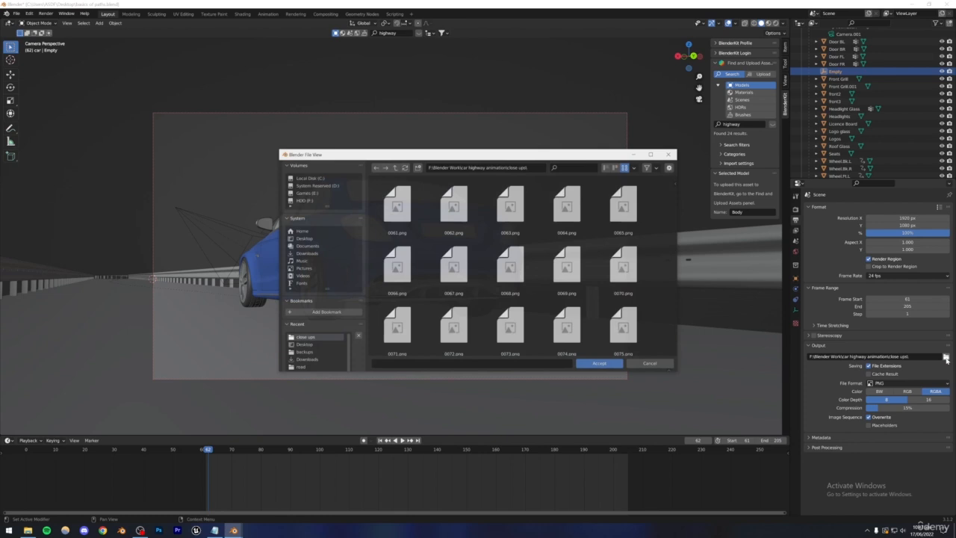
pyautogui.click(395, 168)
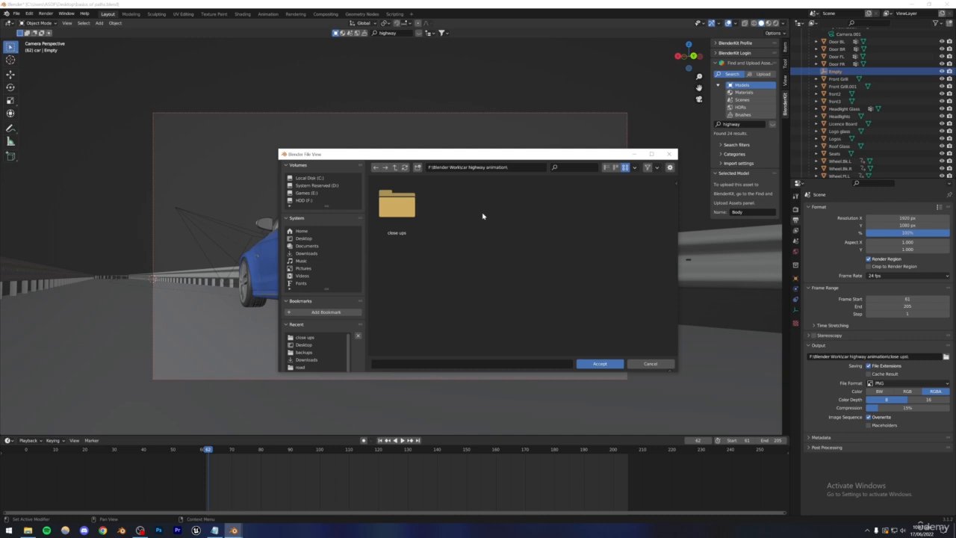
pyautogui.doubleClick(414, 198)
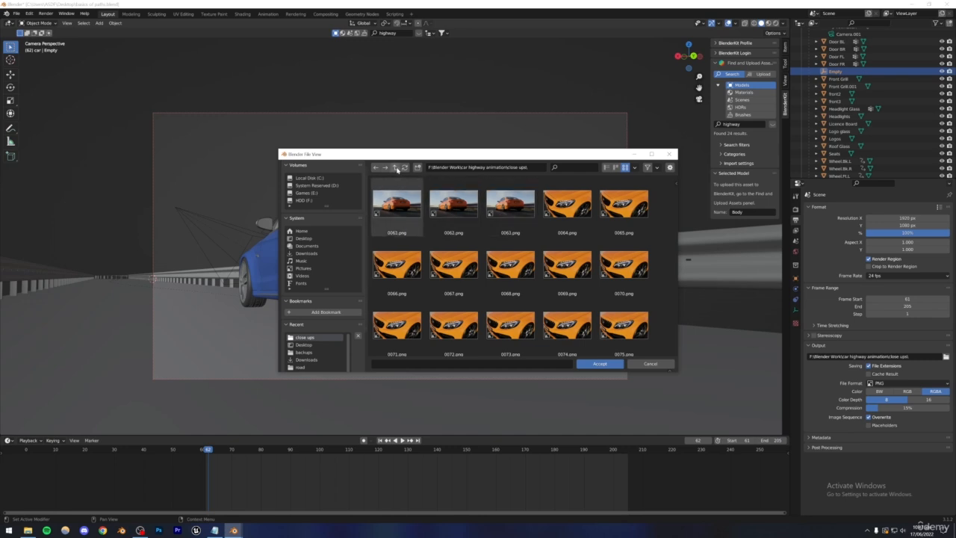
pyautogui.click(395, 167)
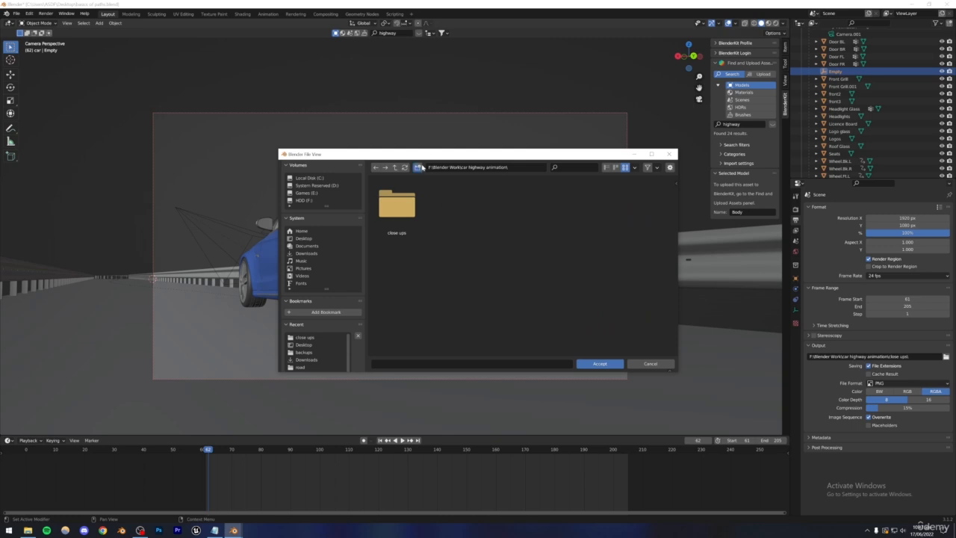
pyautogui.click(421, 167)
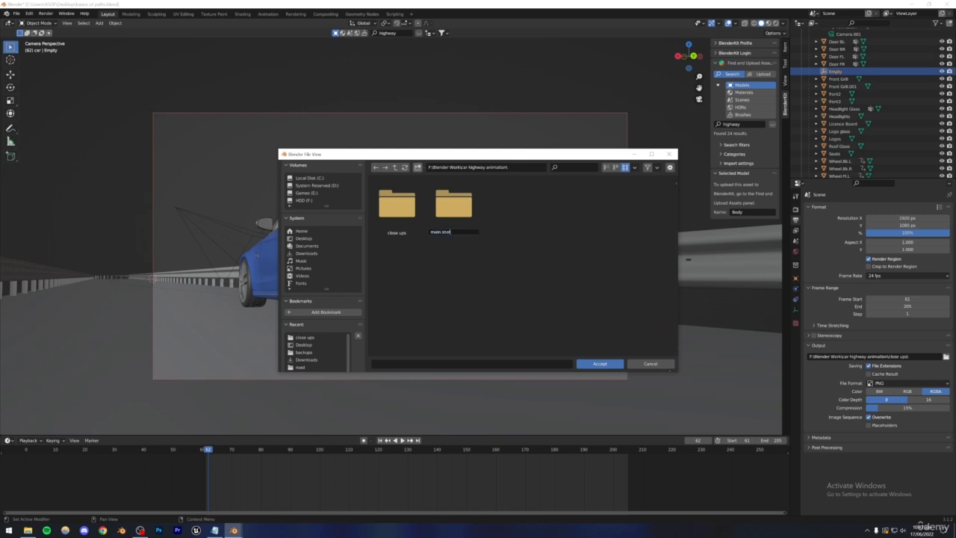
pyautogui.press('Return')
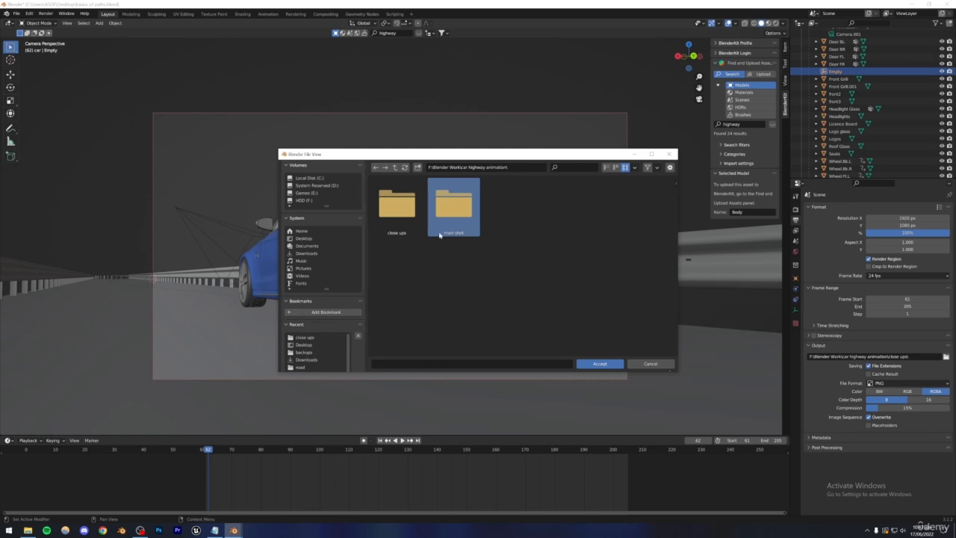
pyautogui.doubleClick(439, 234)
pyautogui.click(604, 364)
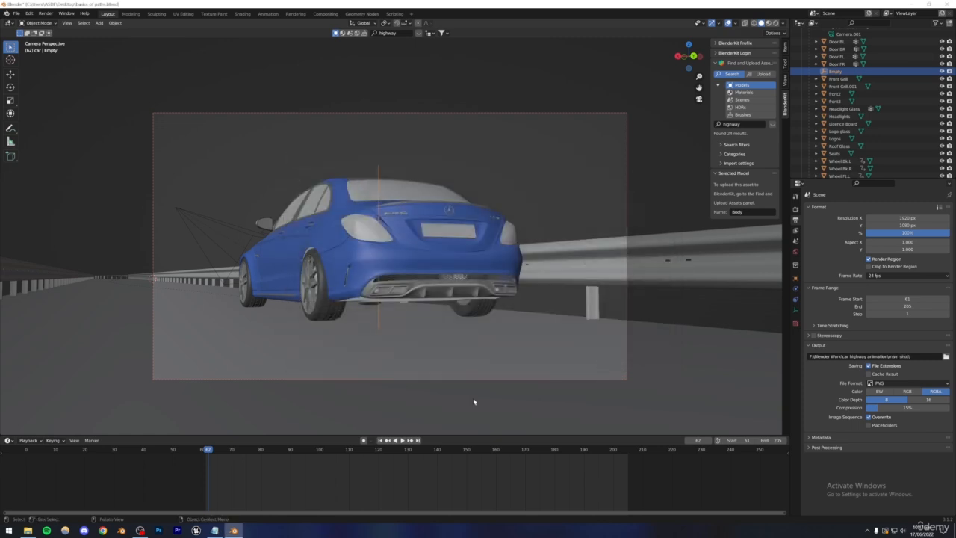
# Step: Render frame 62 as a still image and view the earlier render 0061.png from the close ups folder for comparison
pyautogui.click(43, 14)
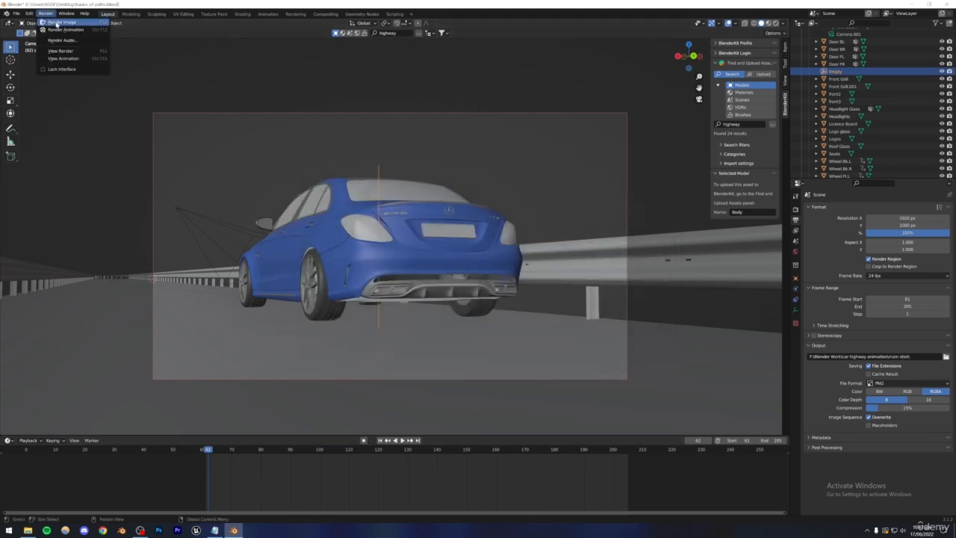
pyautogui.click(57, 23)
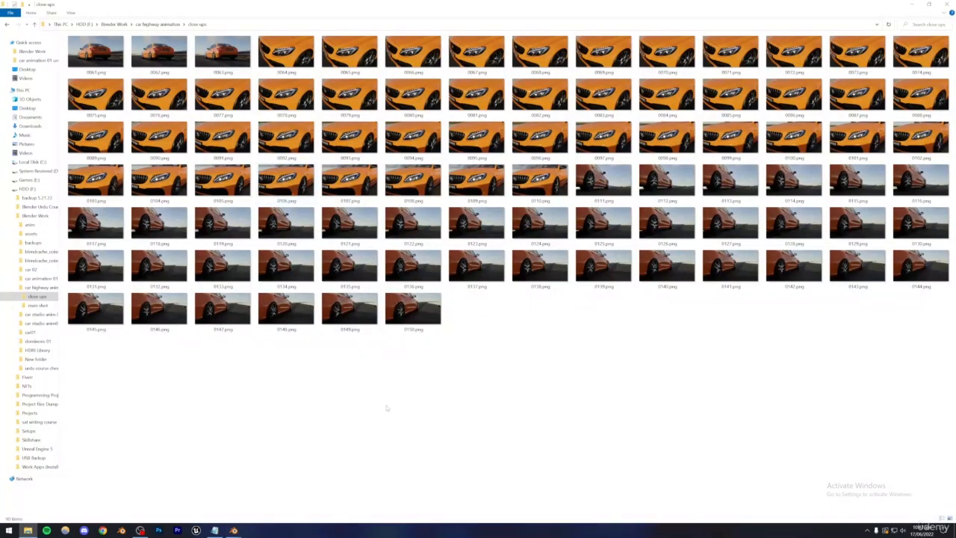
pyautogui.doubleClick(97, 51)
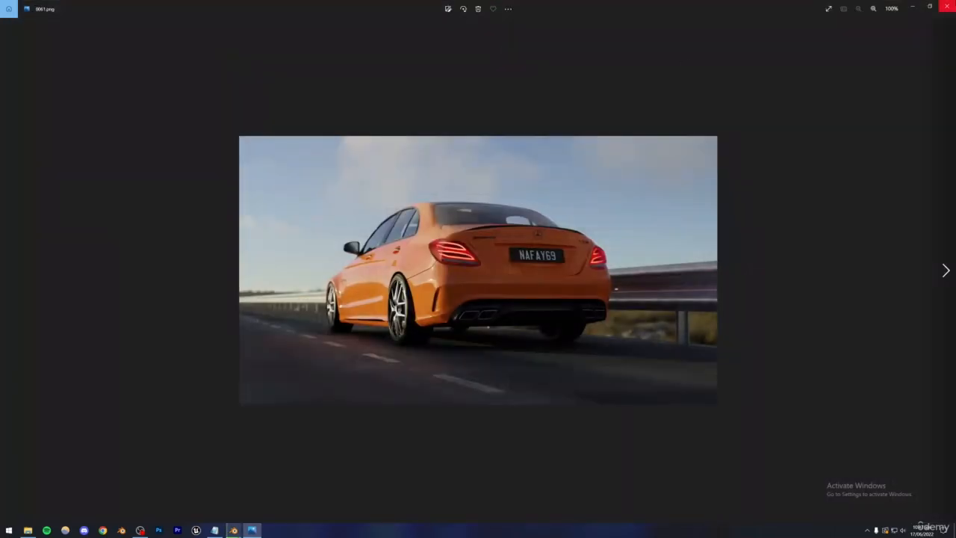
pyautogui.click(948, 7)
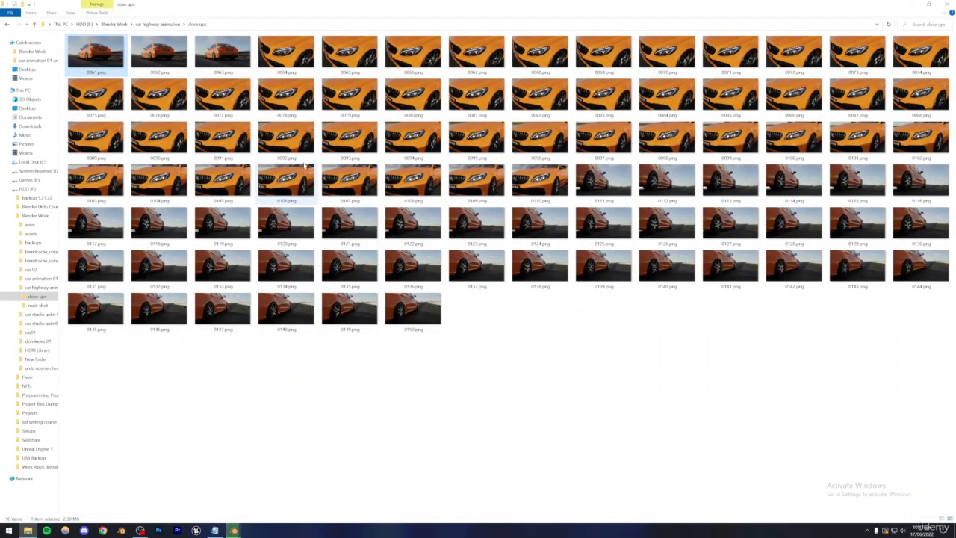
pyautogui.click(504, 442)
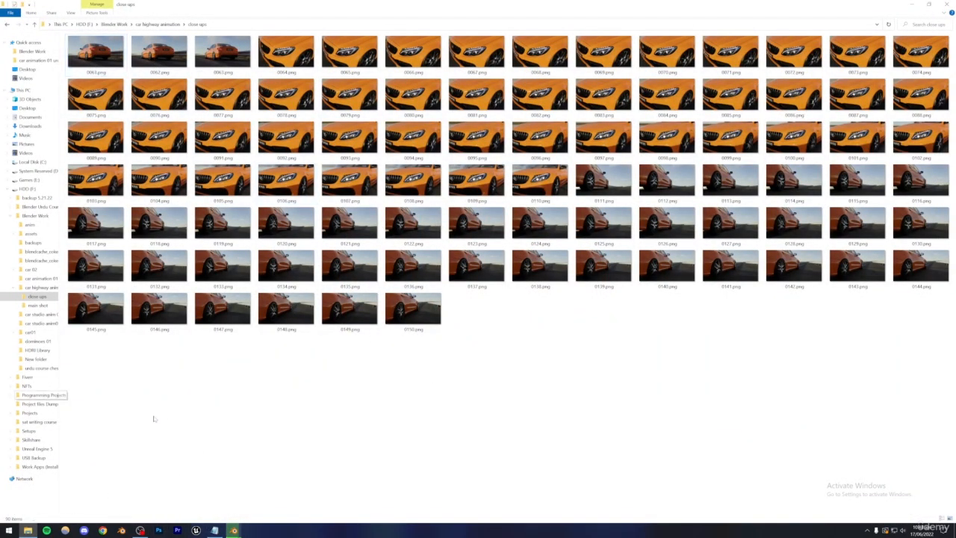
pyautogui.moveTo(234, 530)
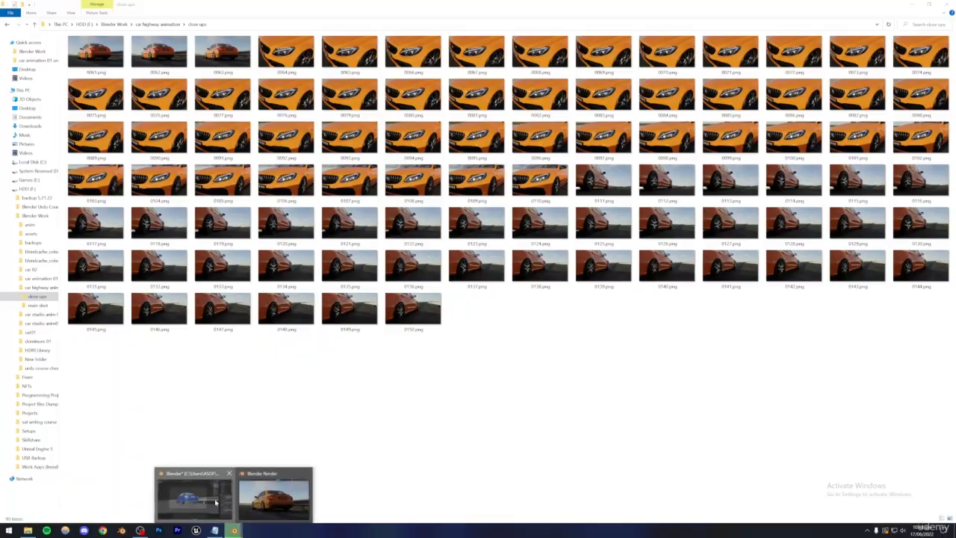
pyautogui.click(193, 499)
pyautogui.scroll(4, 799, 119)
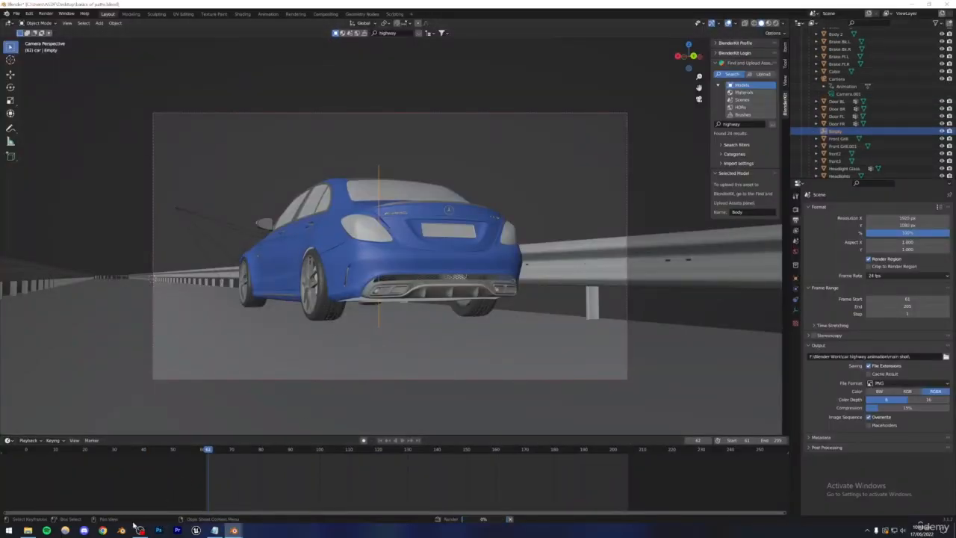
# Step: Switch to the close ups folder, step through the rendered frames from 0064.png to 0150.png, and refresh the folder
pyautogui.click(28, 530)
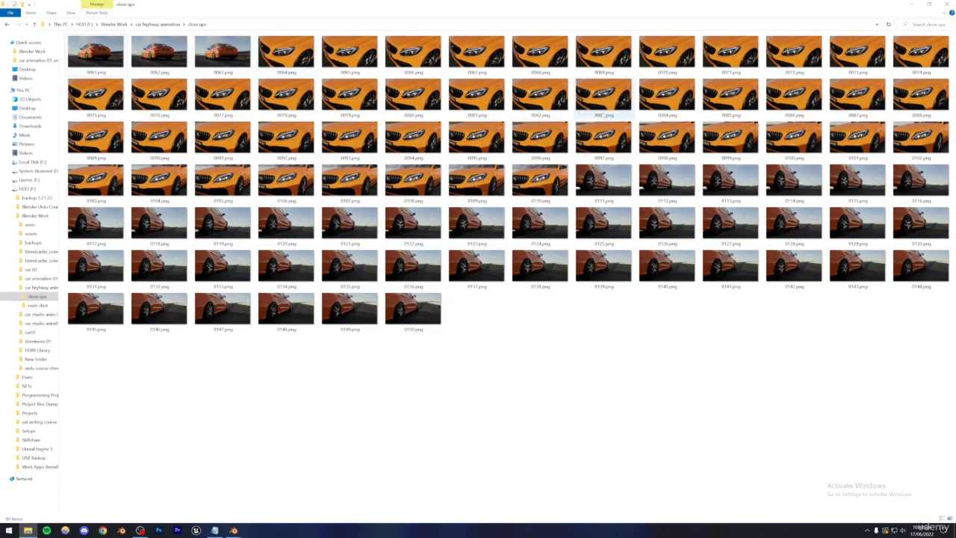
pyautogui.doubleClick(287, 54)
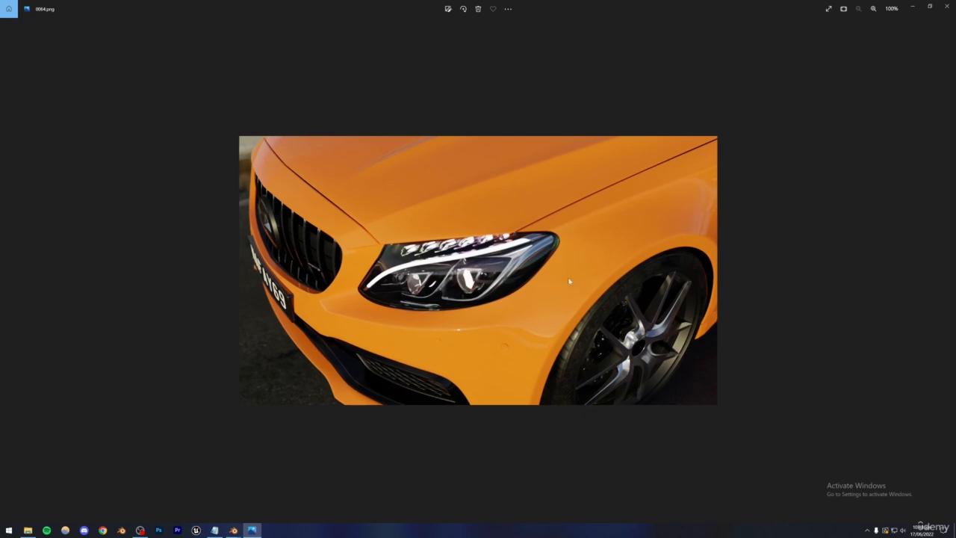
pyautogui.press('Right')
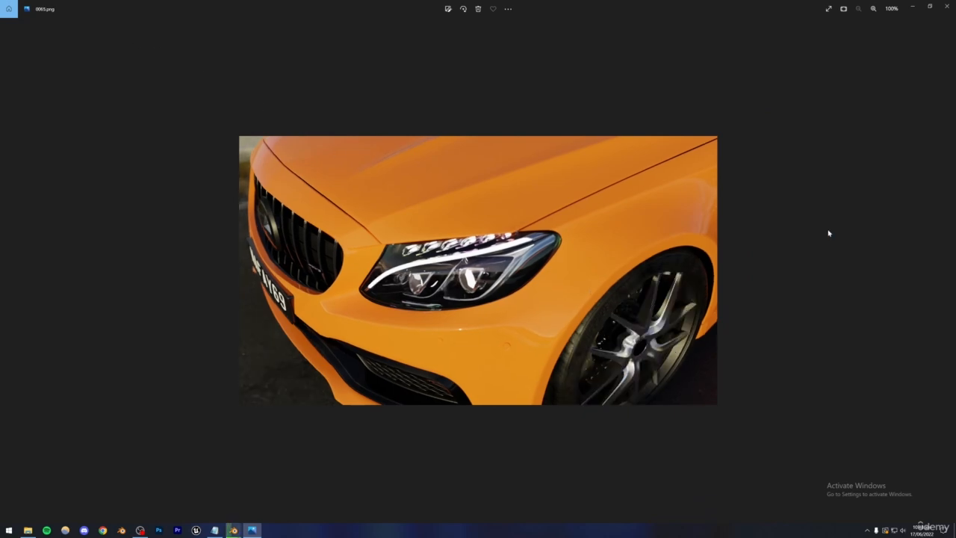
pyautogui.press('Right')
pyautogui.press('Right')
pyautogui.press('Right')
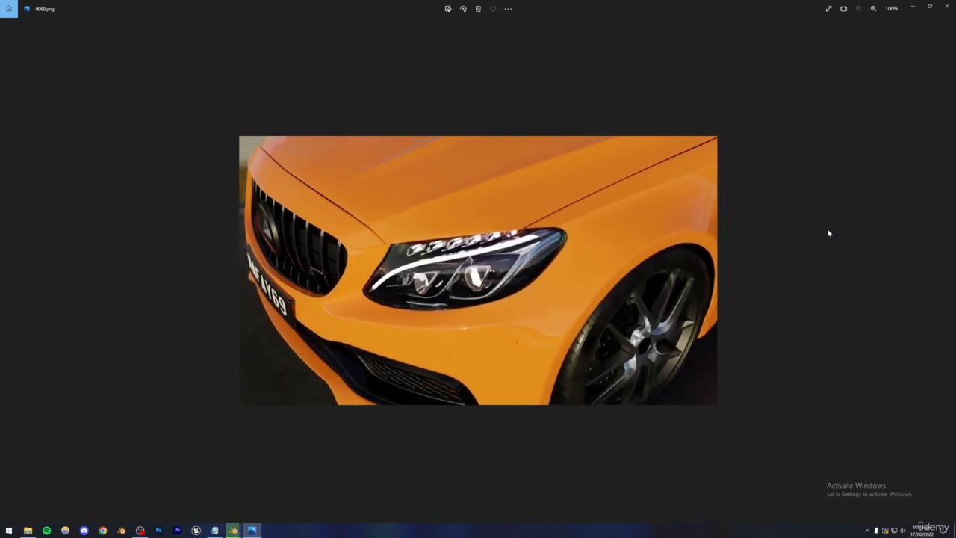
pyautogui.press('Right')
pyautogui.press('Right')
pyautogui.press('Right')
pyautogui.press('Right')
pyautogui.press('Right')
pyautogui.press('Right')
pyautogui.press('Right')
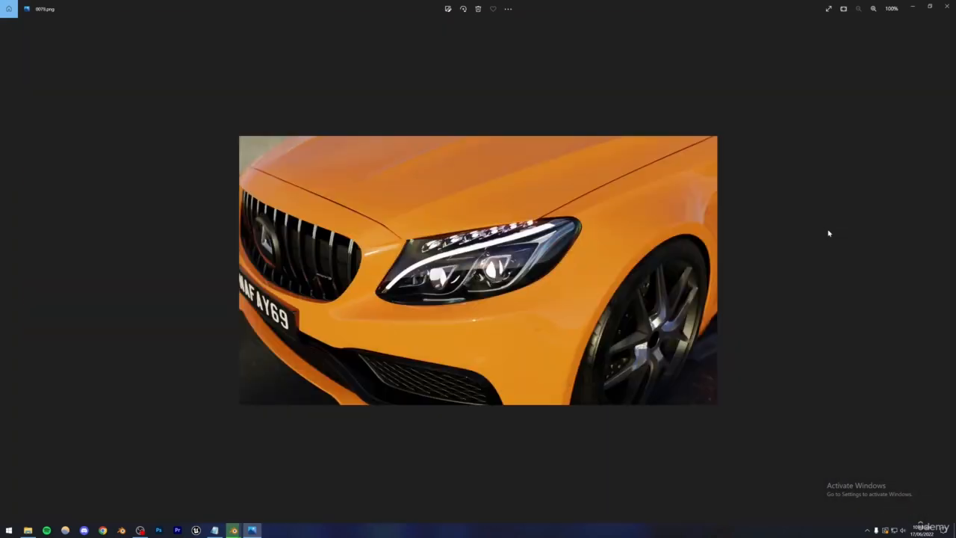
pyautogui.press('Right')
pyautogui.press('Right')
pyautogui.press('Right')
pyautogui.press('Right')
pyautogui.press('Right')
pyautogui.press('Right')
pyautogui.press('Right')
pyautogui.press('Right')
pyautogui.press('Right')
pyautogui.press('Right')
pyautogui.press('Right')
pyautogui.press('Right')
pyautogui.press('Right')
pyautogui.press('Right')
pyautogui.press('Right')
pyautogui.press('Right')
pyautogui.press('Right')
pyautogui.press('Right')
pyautogui.press('Right')
pyautogui.press('Right')
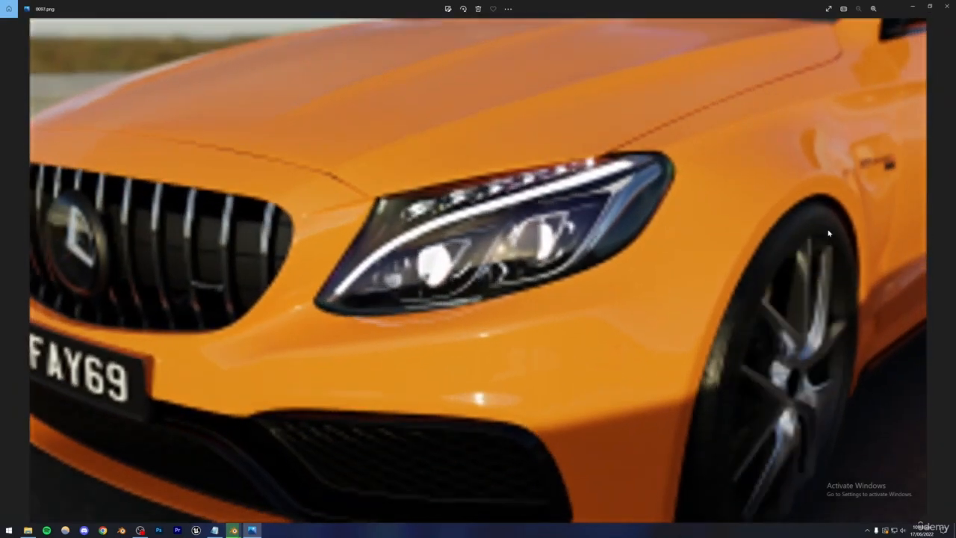
pyautogui.press('Right')
pyautogui.press('Right')
pyautogui.press('Right')
pyautogui.press('Right')
pyautogui.press('Right')
pyautogui.press('Right')
pyautogui.press('Right')
pyautogui.press('Right')
pyautogui.press('Right')
pyautogui.press('Right')
pyautogui.press('Right')
pyautogui.press('Right')
pyautogui.press('Right')
pyautogui.press('Right')
pyautogui.press('Right')
pyautogui.press('Right')
pyautogui.press('Right')
pyautogui.press('Right')
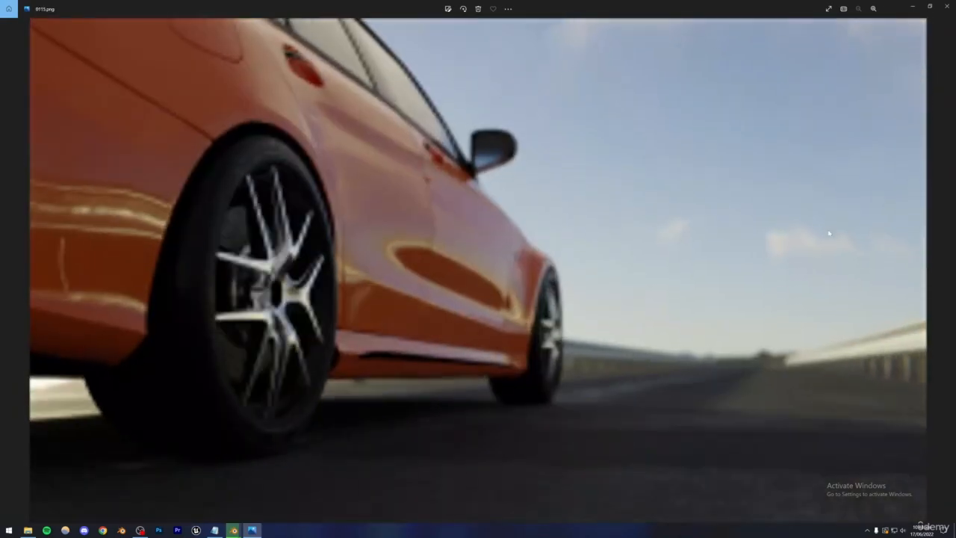
pyautogui.press('Right')
pyautogui.press('Right')
pyautogui.press('Right')
pyautogui.press('Right')
pyautogui.press('Right')
pyautogui.press('Right')
pyautogui.press('Right')
pyautogui.press('Right')
pyautogui.press('Right')
pyautogui.press('Right')
pyautogui.press('Right')
pyautogui.press('Right')
pyautogui.press('Right')
pyautogui.press('Right')
pyautogui.press('Right')
pyautogui.press('Right')
pyautogui.press('Right')
pyautogui.press('Right')
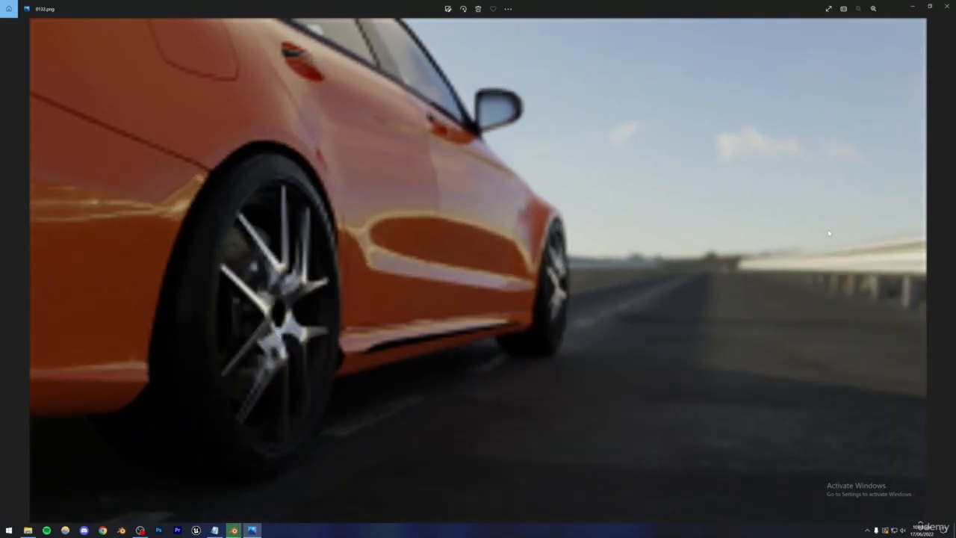
pyautogui.press('Right')
pyautogui.press('Right')
pyautogui.press('Right')
pyautogui.press('Right')
pyautogui.press('Right')
pyautogui.press('Right')
pyautogui.press('Right')
pyautogui.press('Right')
pyautogui.press('Right')
pyautogui.press('Right')
pyautogui.press('Right')
pyautogui.press('Right')
pyautogui.press('Right')
pyautogui.press('Right')
pyautogui.press('Right')
pyautogui.press('Right')
pyautogui.press('Right')
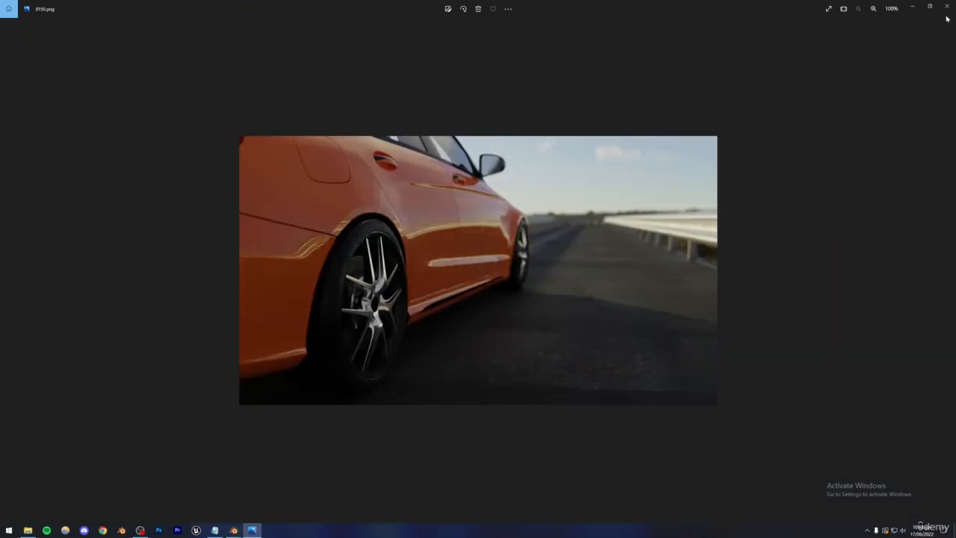
pyautogui.click(946, 6)
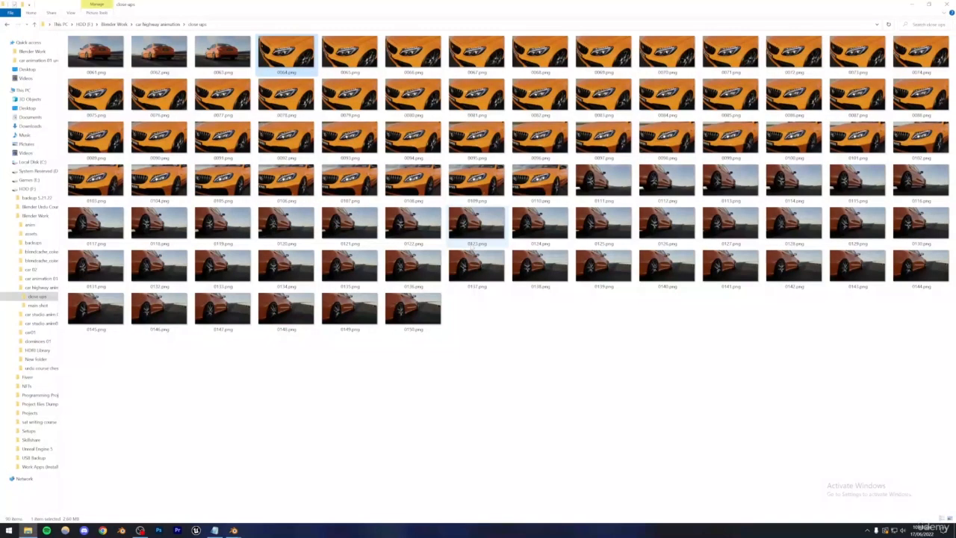
pyautogui.rightClick(450, 293)
pyautogui.click(465, 321)
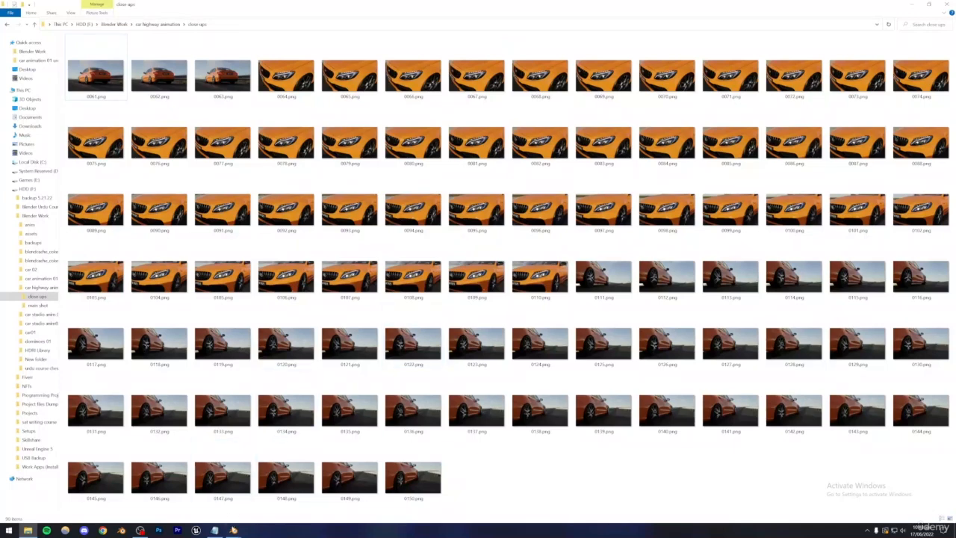
# Step: Switch back to Blender and set the animation's start frame to 1
pyautogui.click(236, 530)
pyautogui.click(273, 494)
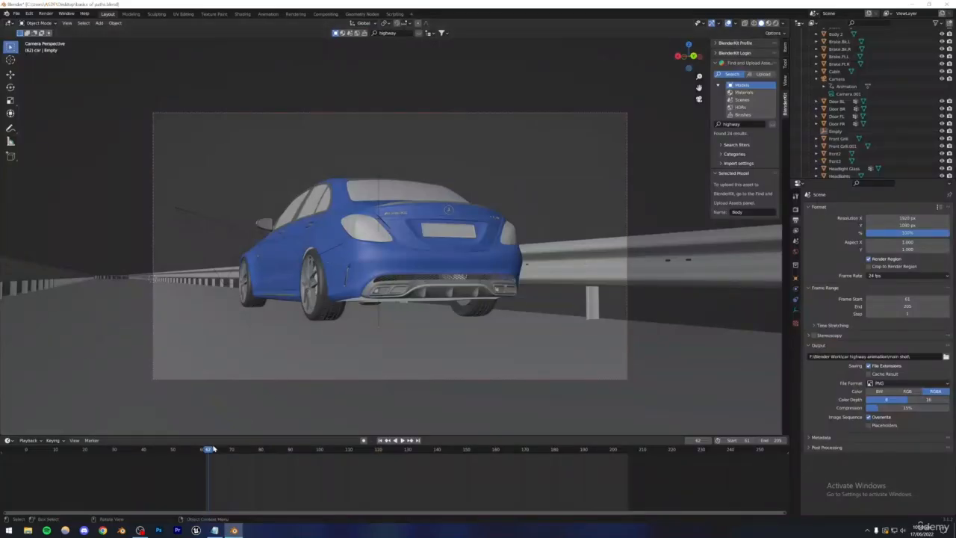
pyautogui.click(726, 440)
pyautogui.write('1')
pyautogui.press('Return')
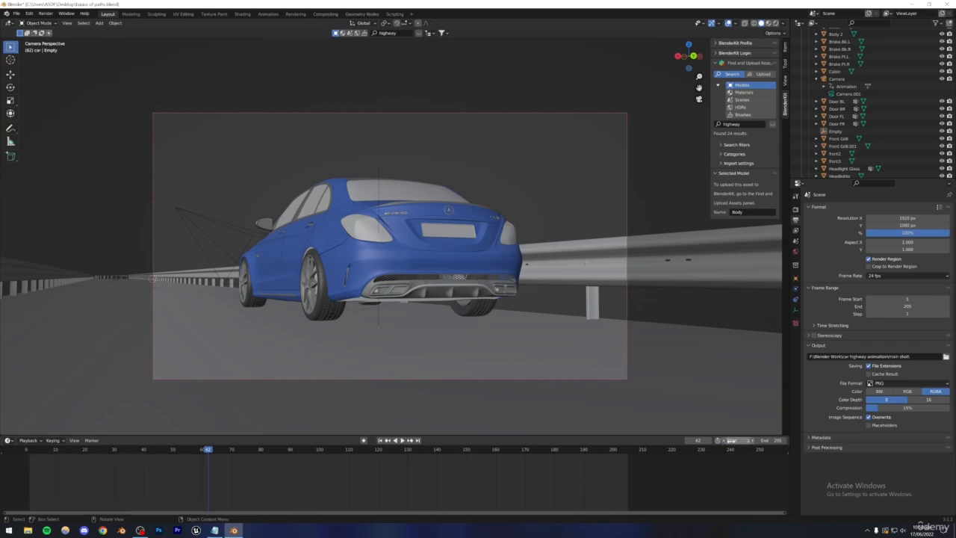
# Step: Go to frame 36 and make the car's side-view Camera the active scene camera
pyautogui.moveTo(215, 451); pyautogui.dragTo(132, 451)
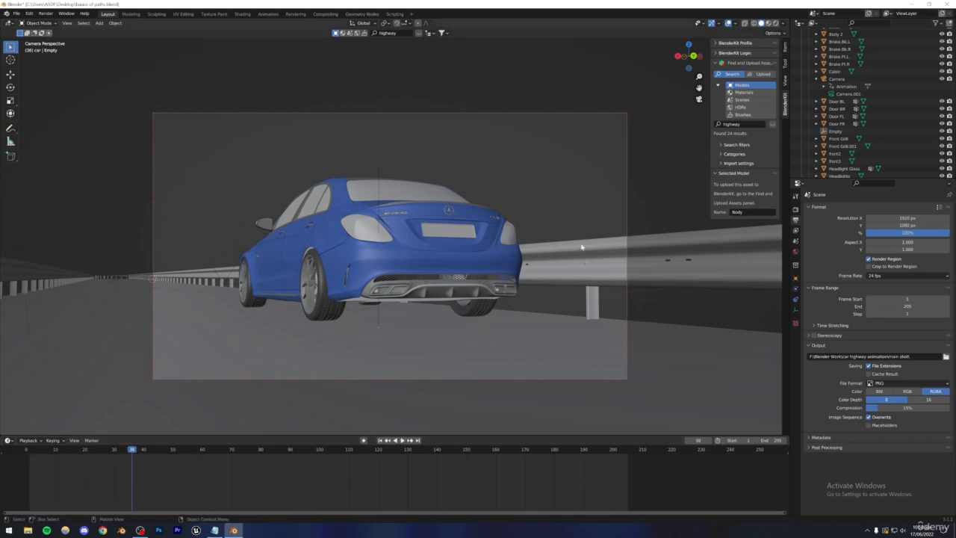
pyautogui.scroll(5, 837, 106)
pyautogui.scroll(-2, 837, 106)
pyautogui.click(848, 133)
pyautogui.press('ctrl+KP_0')
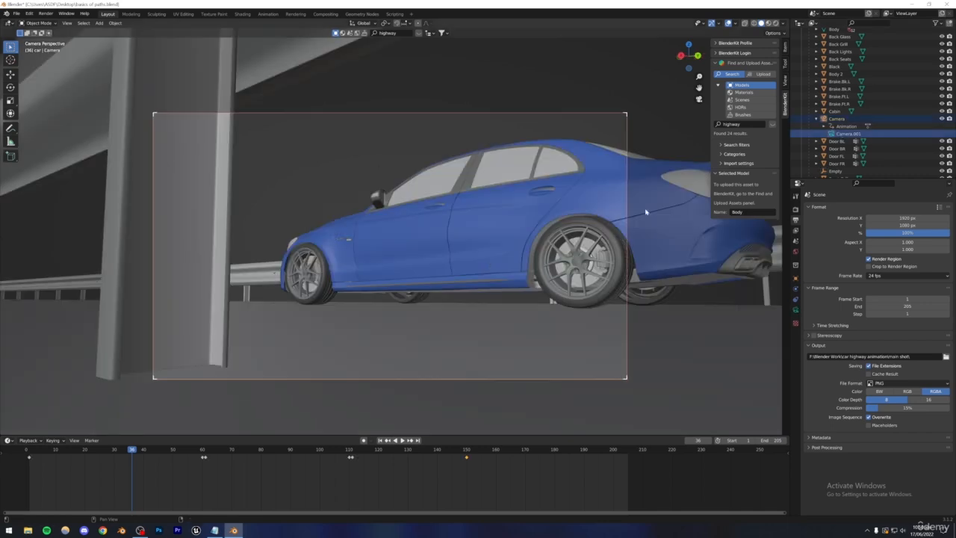
# Step: Set the end frame to 60 after previewing the side camera's shot from its start, and save the file at frame 39
pyautogui.moveTo(121, 452); pyautogui.dragTo(4, 457)
pyautogui.press('space')
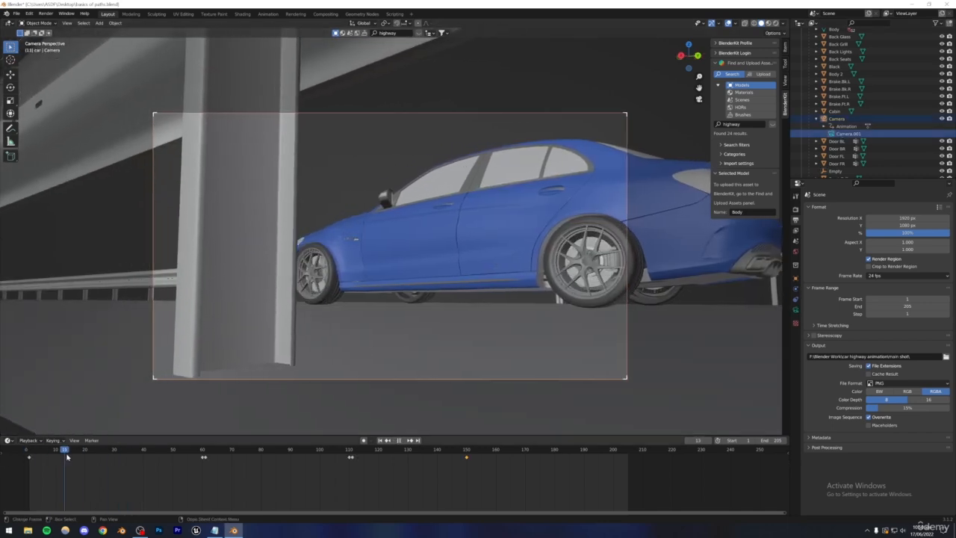
pyautogui.moveTo(163, 460); pyautogui.dragTo(202, 471)
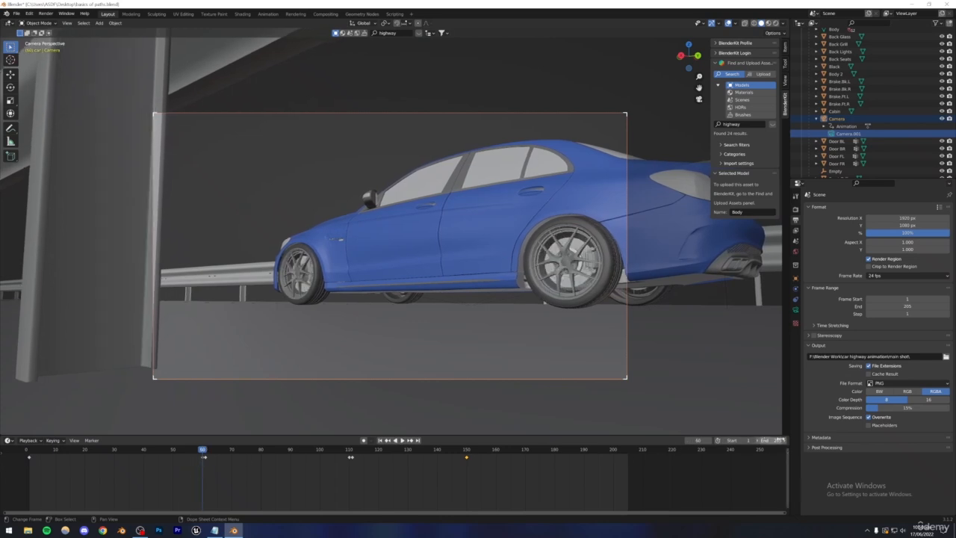
pyautogui.write('0')
pyautogui.press('Return')
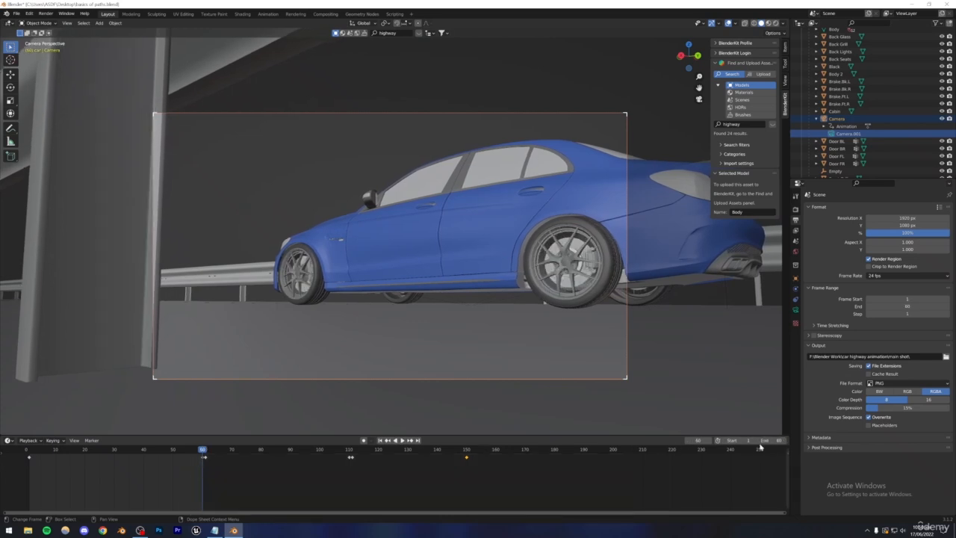
pyautogui.moveTo(204, 452); pyautogui.dragTo(142, 482)
pyautogui.hotkey('ctrl', 's')
# Step: Select the car's front left wheel and show its rotation curves in the Graph Editor
pyautogui.click(317, 293)
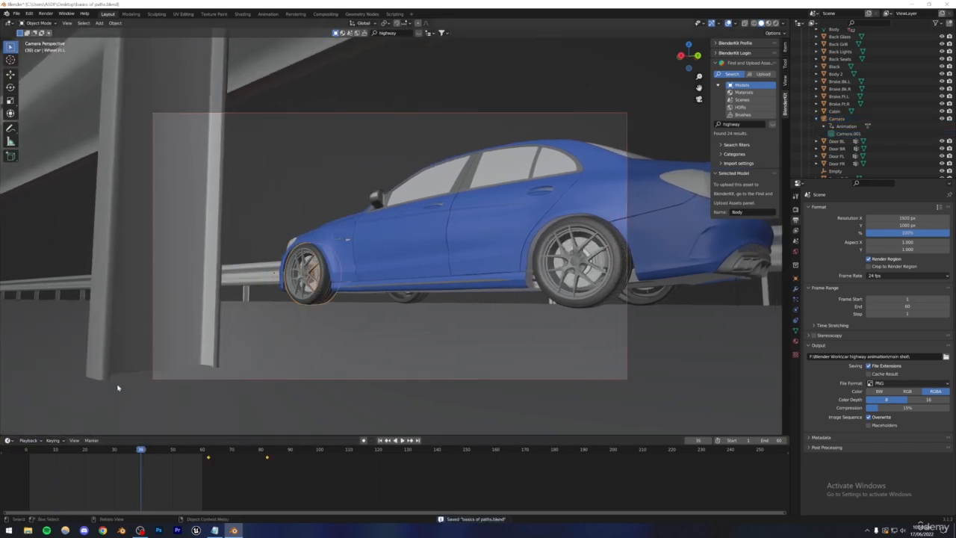
pyautogui.click(7, 440)
pyautogui.click(120, 379)
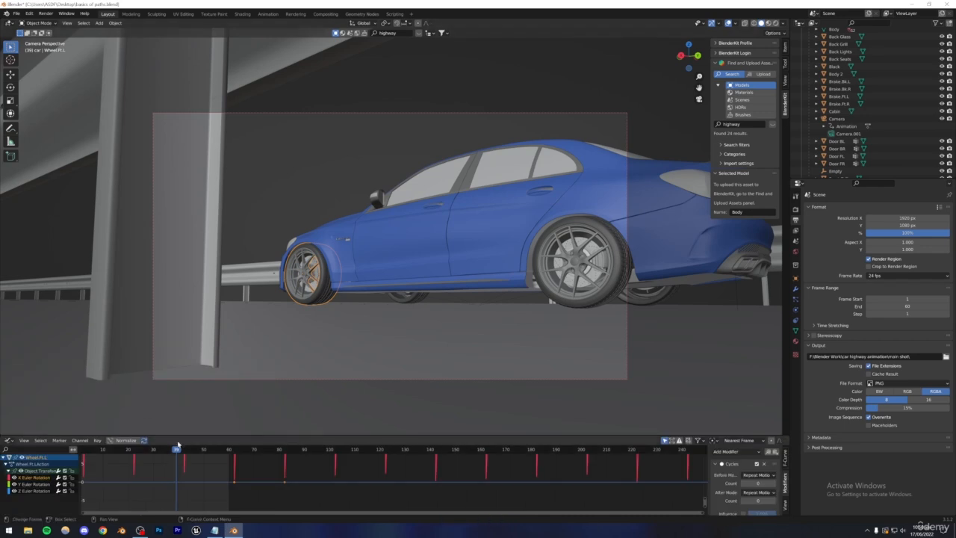
# Step: Remove the Cycles modifier from the front left wheel's X Euler Rotation curve in an enlarged Graph Editor, and check the wheel at frame 37
pyautogui.moveTo(179, 434); pyautogui.dragTo(179, 337)
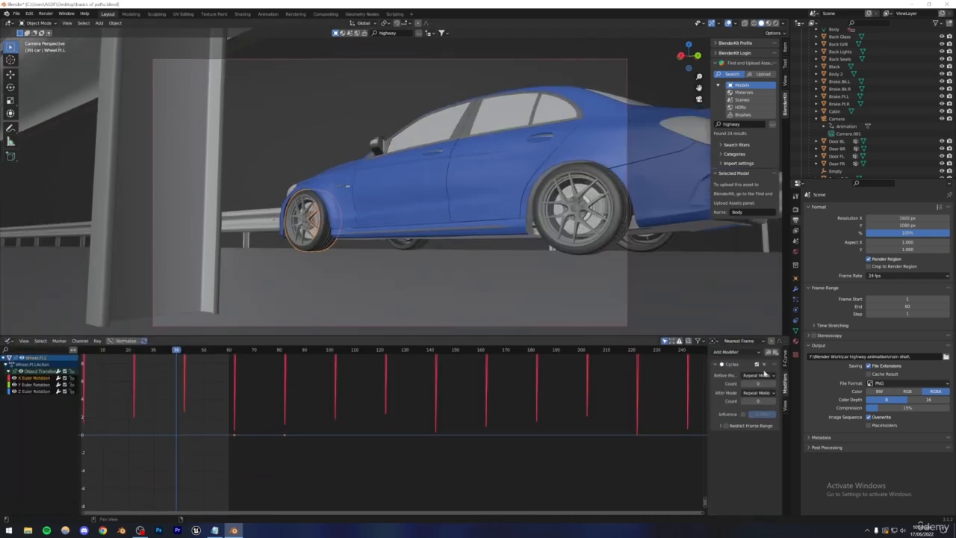
pyautogui.click(764, 364)
pyautogui.moveTo(165, 357)
pyautogui.mouseDown()
pyautogui.moveTo(119, 356)
pyautogui.moveTo(171, 356)
pyautogui.mouseUp()
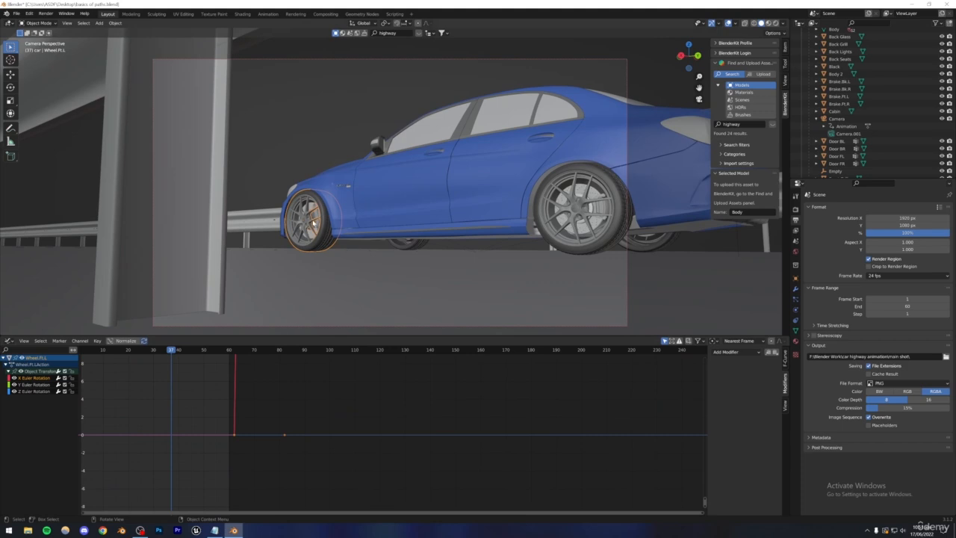
# Step: Remove the Cycles modifiers from the rotation curves of the back left, back right and front right wheels
pyautogui.click(560, 249)
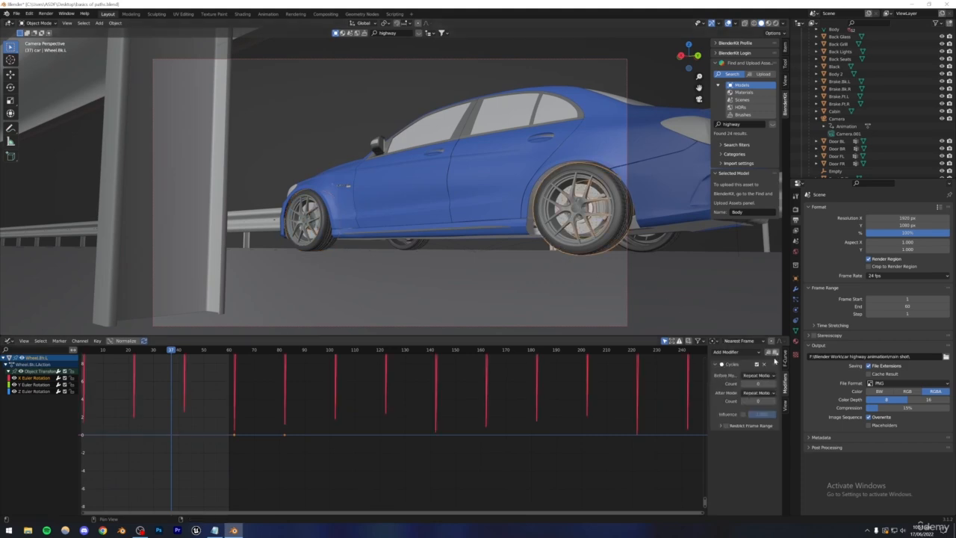
pyautogui.click(757, 364)
pyautogui.click(758, 364)
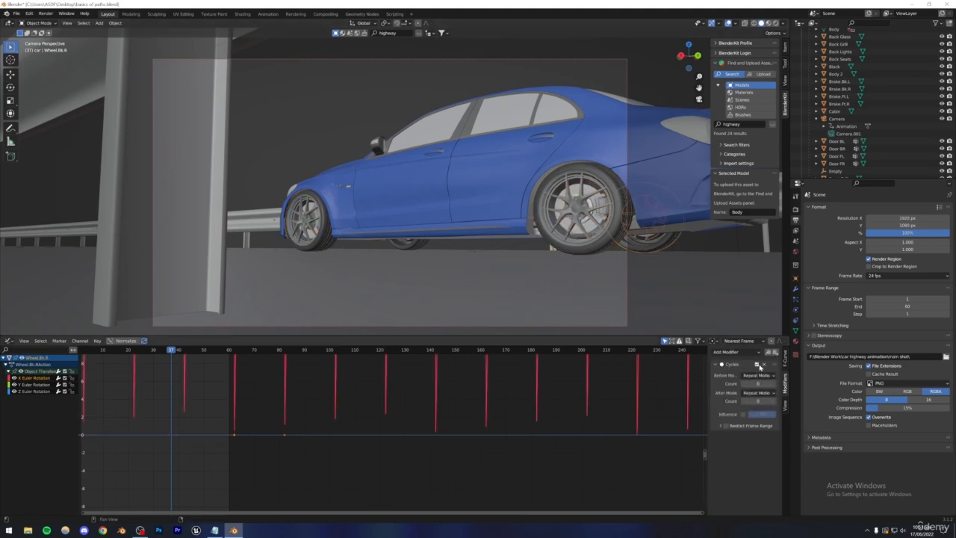
pyautogui.click(765, 363)
pyautogui.click(405, 246)
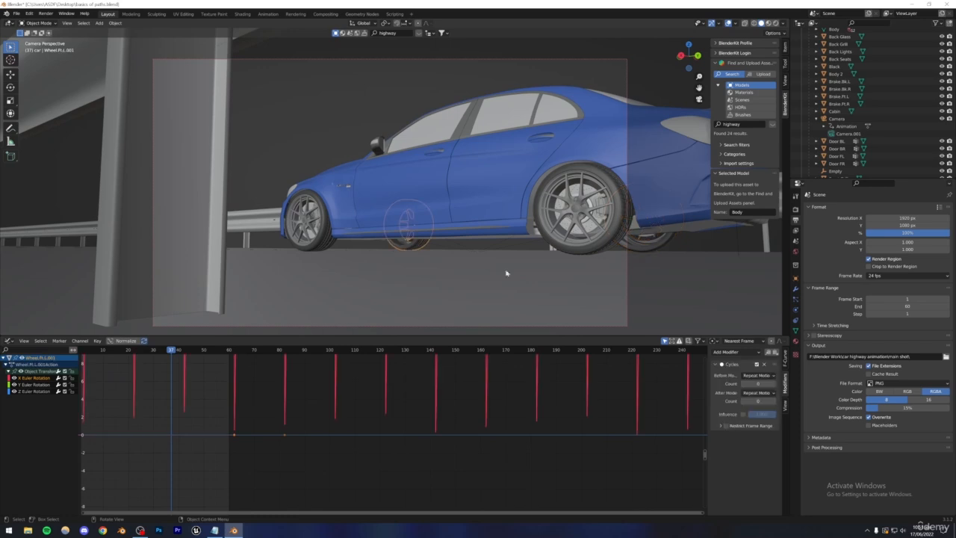
pyautogui.click(764, 363)
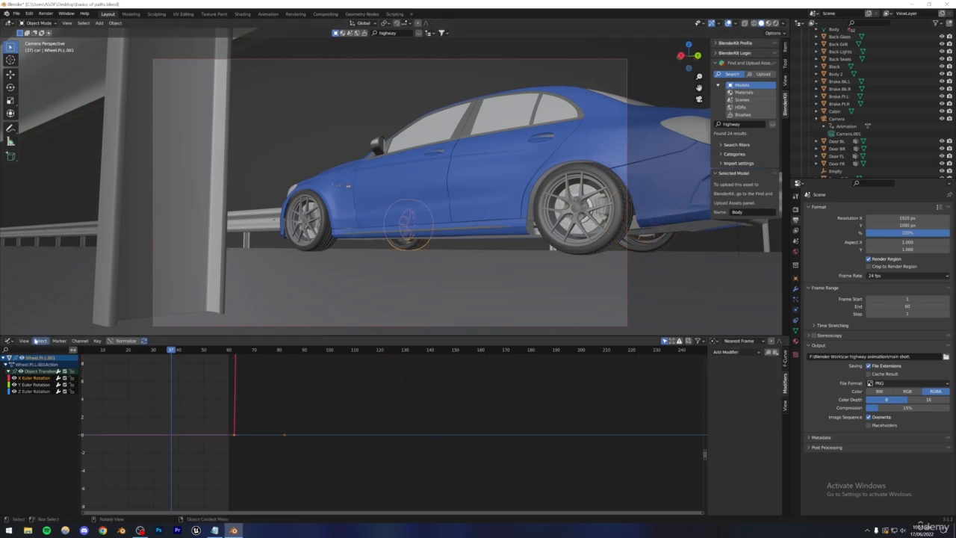
# Step: Change the Graph Editor area to a Timeline and play the side camera's shot to preview the wheels
pyautogui.click(8, 341)
pyautogui.click(9, 341)
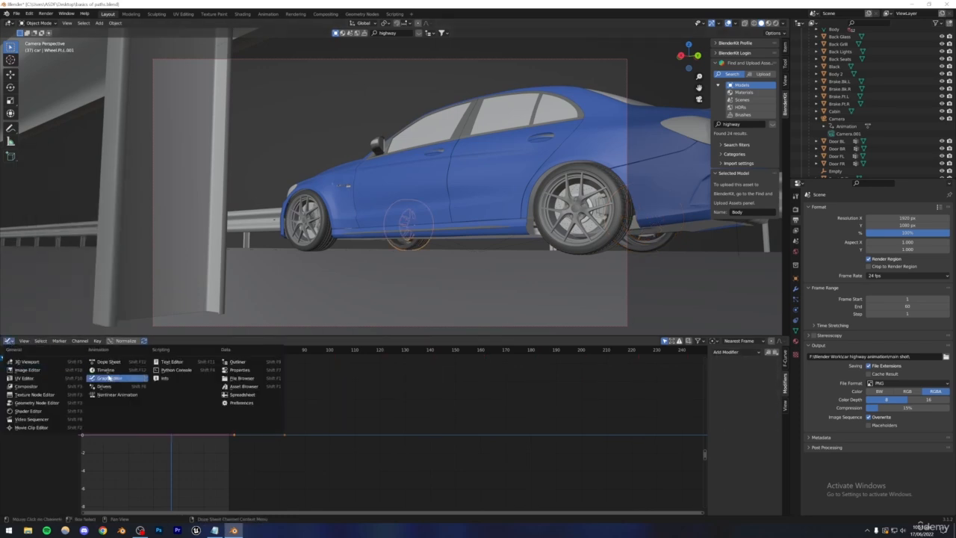
pyautogui.click(106, 369)
pyautogui.press('space')
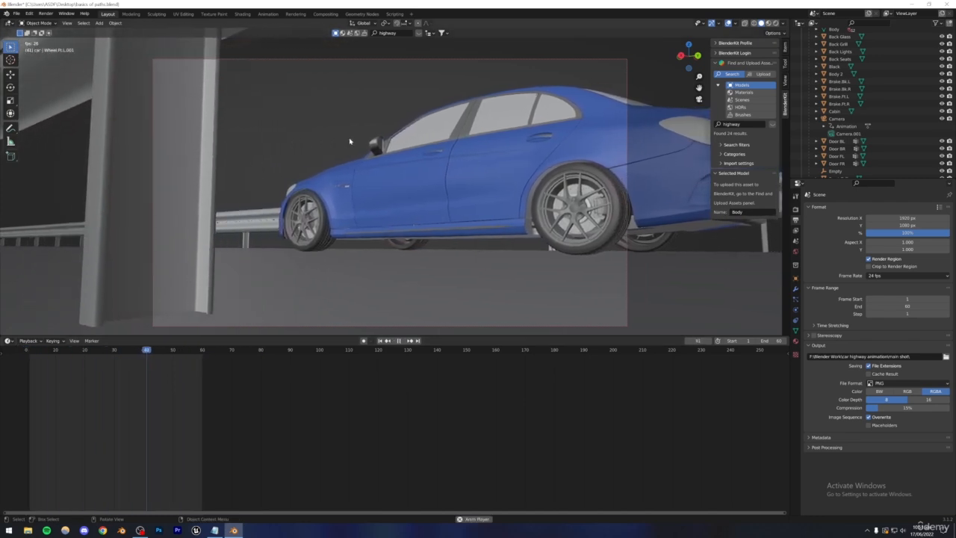
pyautogui.press('space')
# Step: Return the animation to frame 1 and save the file
pyautogui.moveTo(203, 361); pyautogui.dragTo(31, 361)
pyautogui.press('super+d')
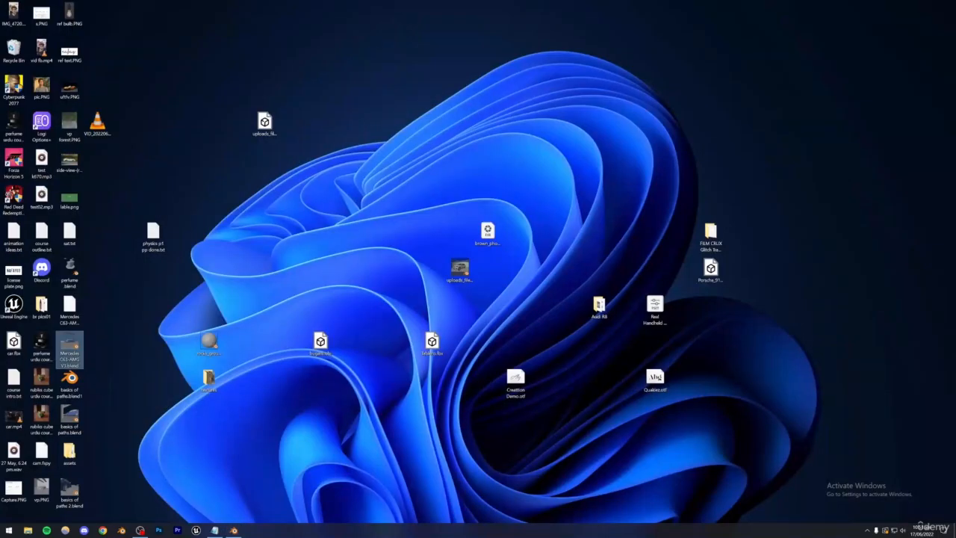
pyautogui.click(233, 530)
pyautogui.hotkey('ctrl', 's')
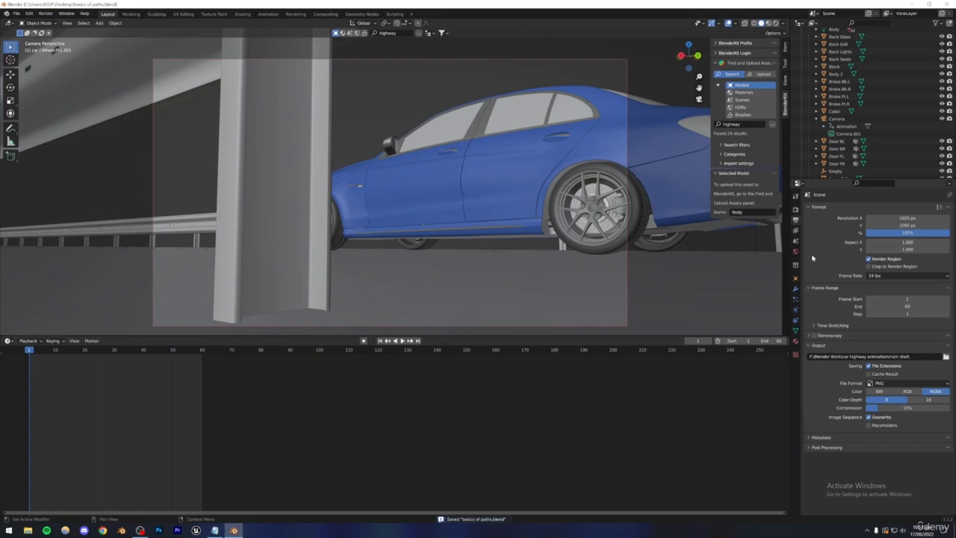
# Step: Look into the output path's complete this render subfolder, and open the car highway animation's main shot folder in File Explorer
pyautogui.click(945, 359)
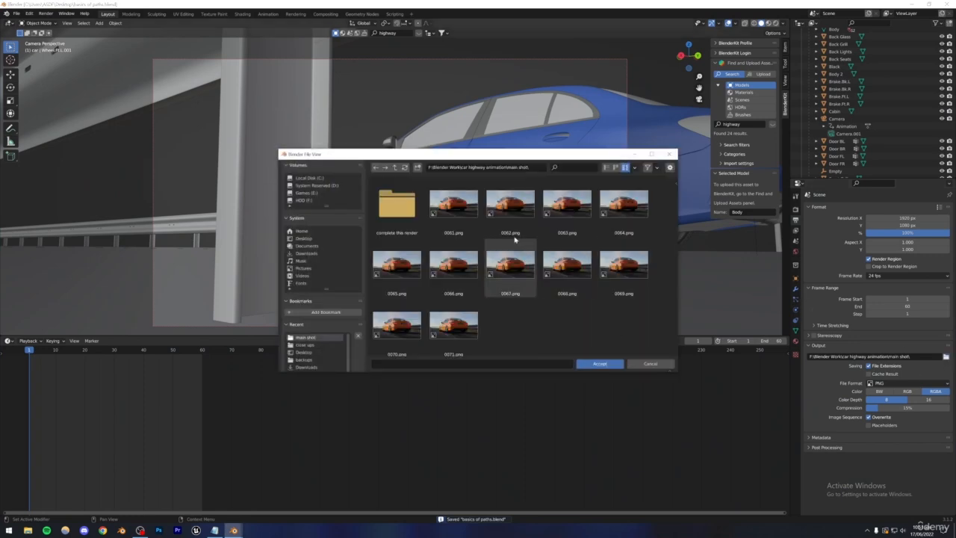
pyautogui.doubleClick(396, 205)
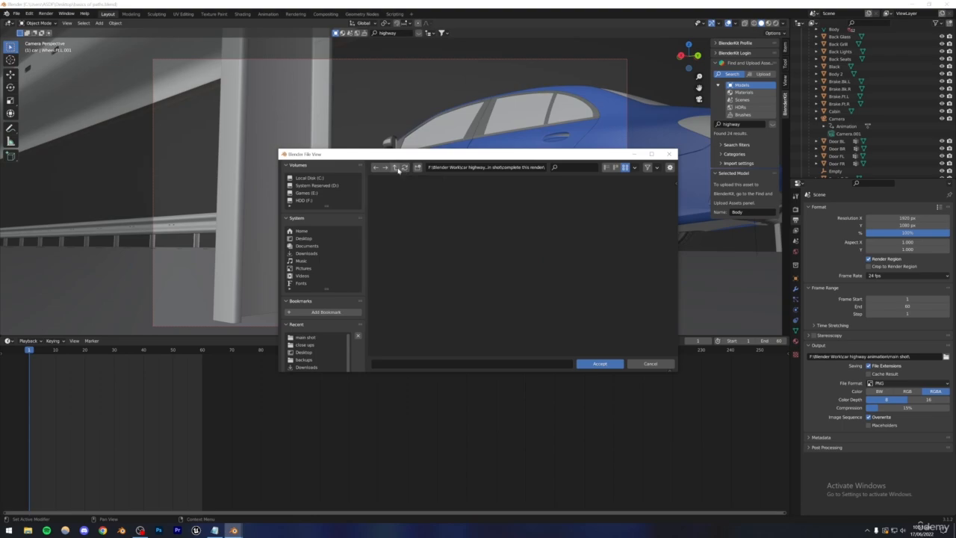
pyautogui.click(28, 530)
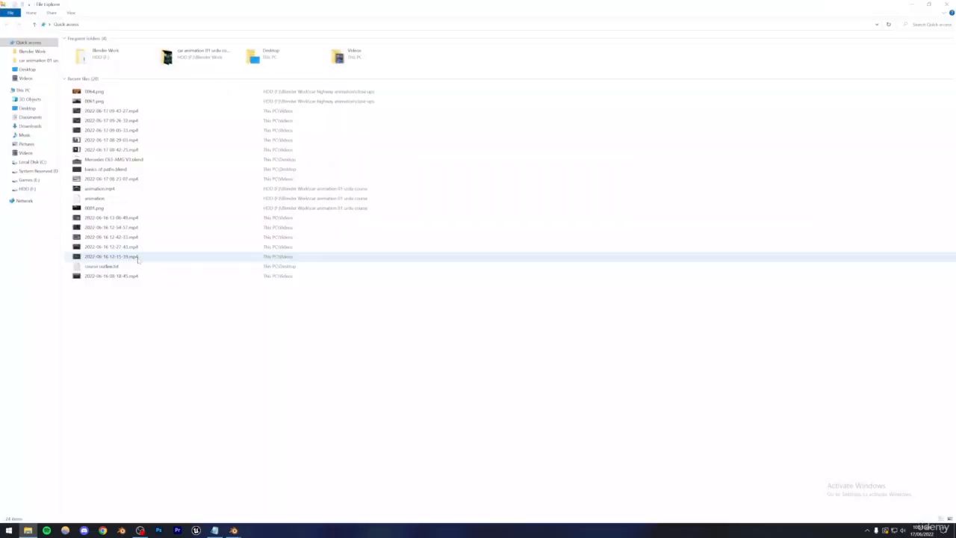
pyautogui.rightClick(89, 91)
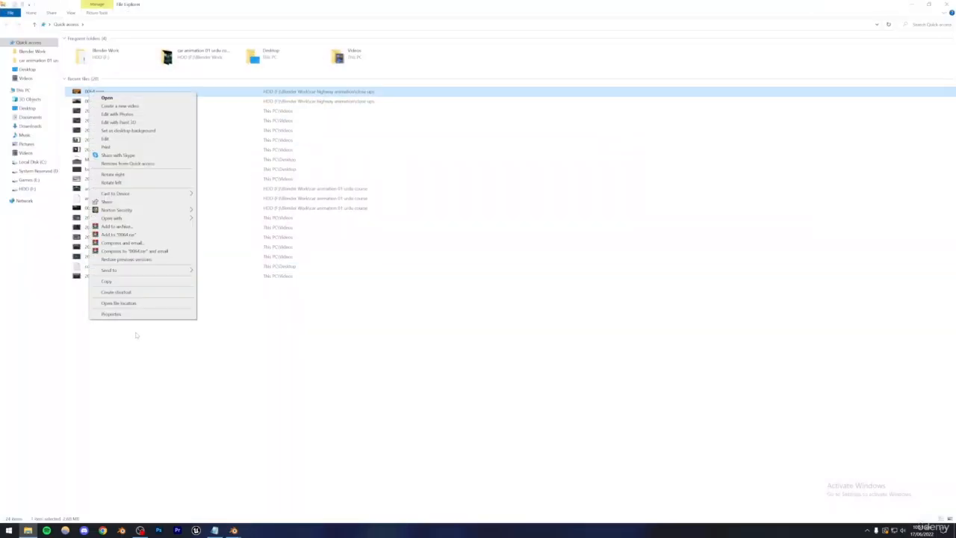
pyautogui.click(112, 304)
pyautogui.click(160, 24)
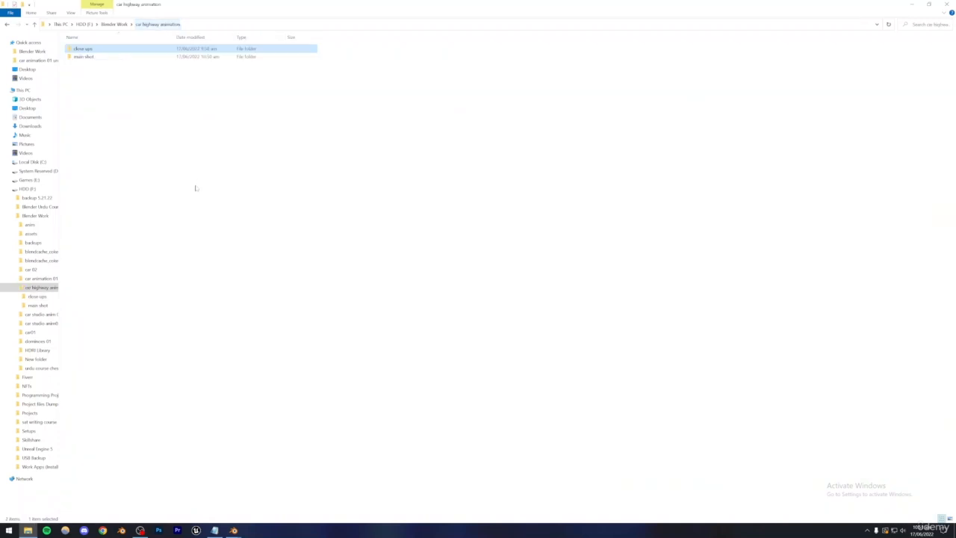
pyautogui.doubleClick(84, 57)
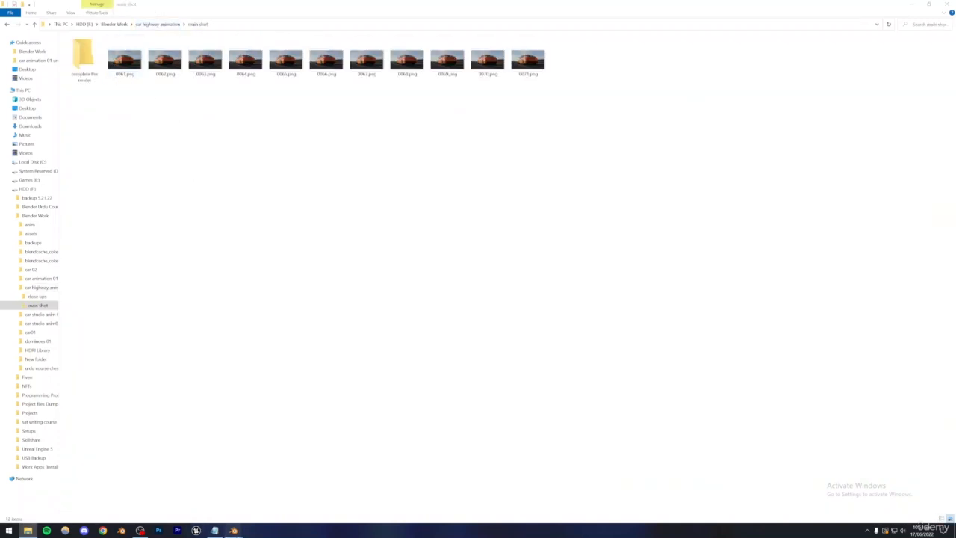
# Step: Switch back to Blender, accept the main shot folder as the output path, and start rendering the animation
pyautogui.moveTo(233, 530)
pyautogui.click(192, 494)
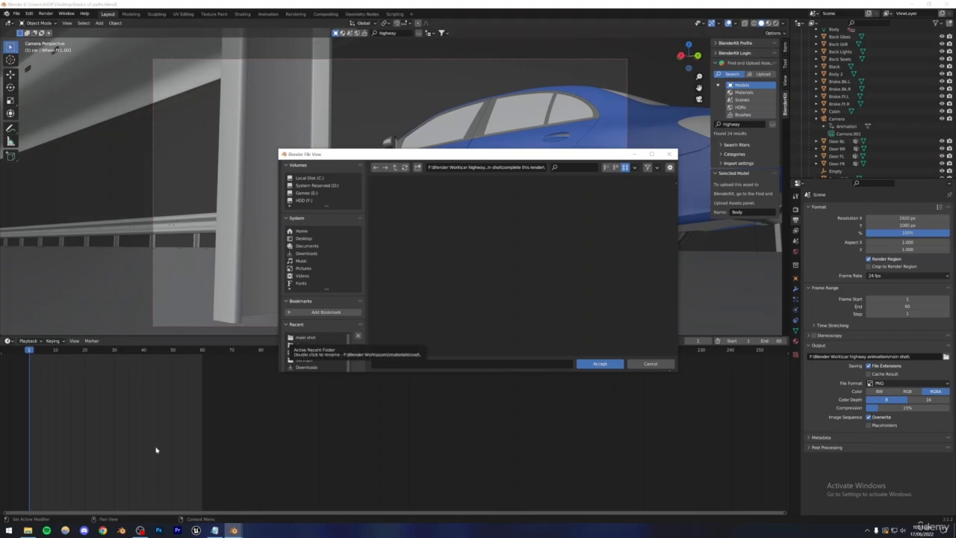
pyautogui.click(396, 167)
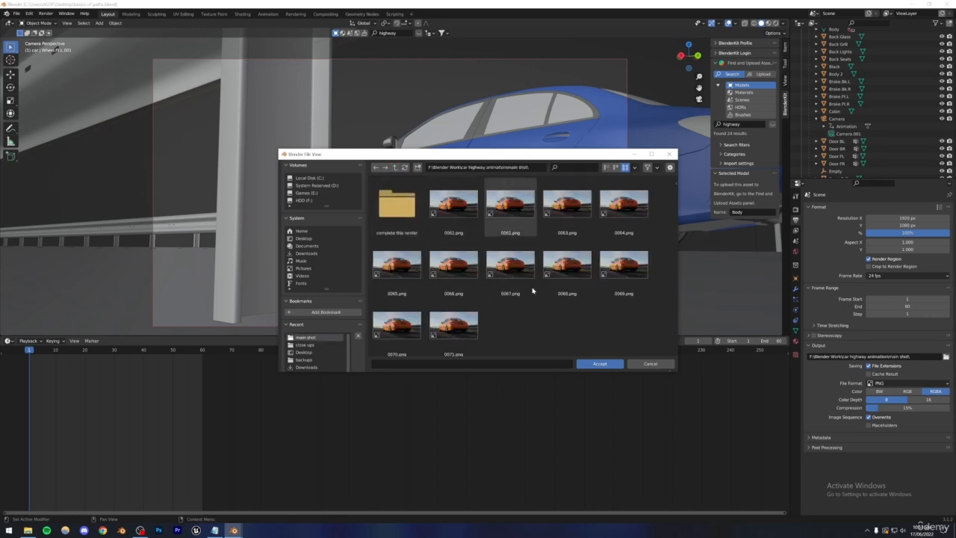
pyautogui.click(599, 364)
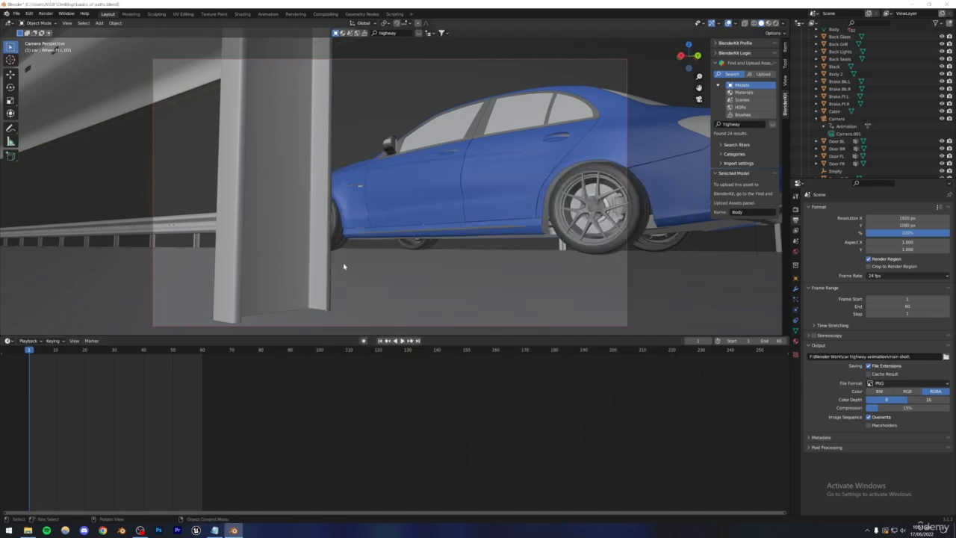
pyautogui.click(53, 15)
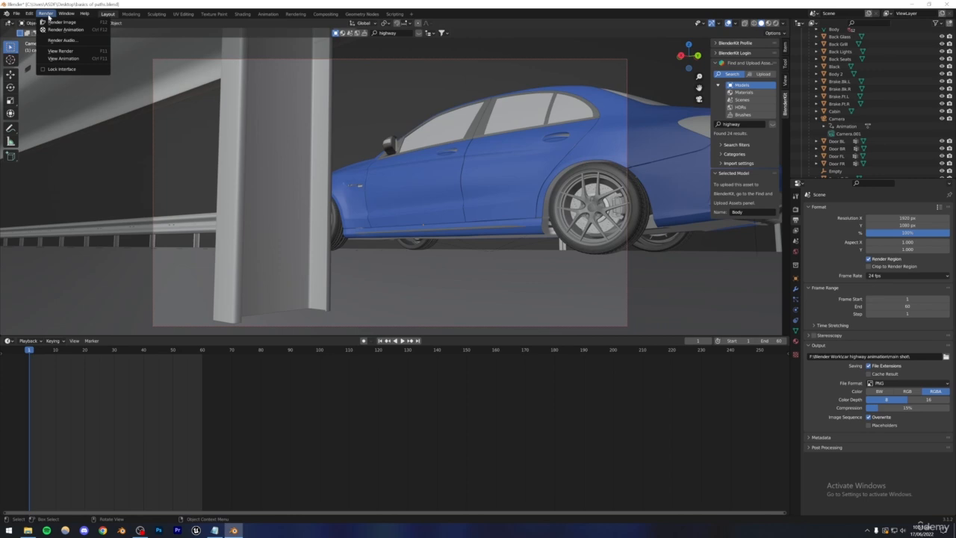
pyautogui.click(64, 31)
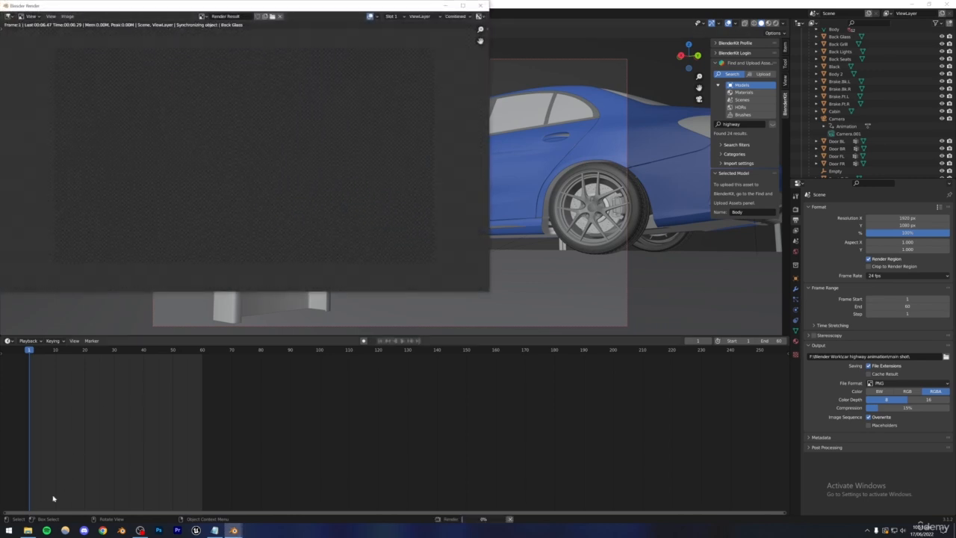
# Step: Check the rendered frames in File Explorer by refreshing the main shot folder, and switch back to the Blender Render window
pyautogui.moveTo(28, 529)
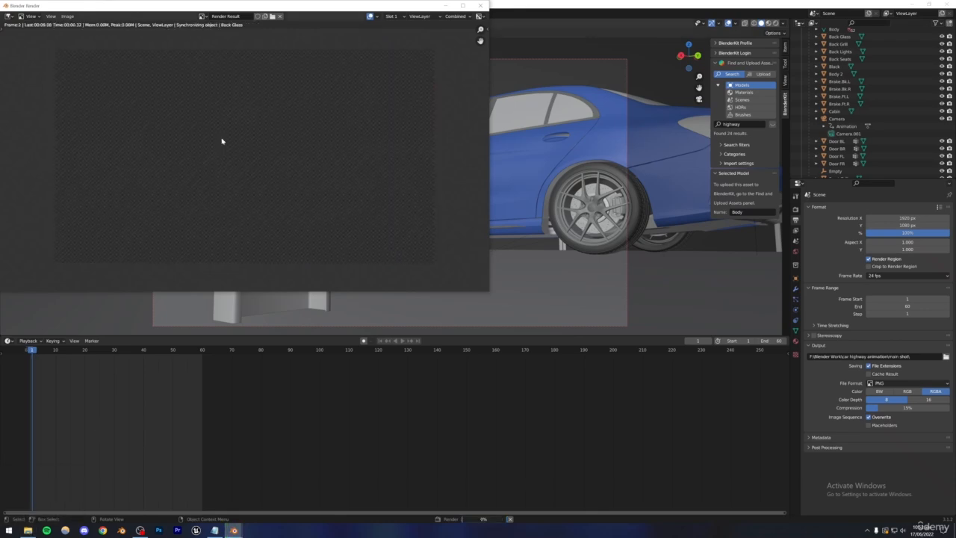
pyautogui.click(27, 530)
pyautogui.rightClick(195, 109)
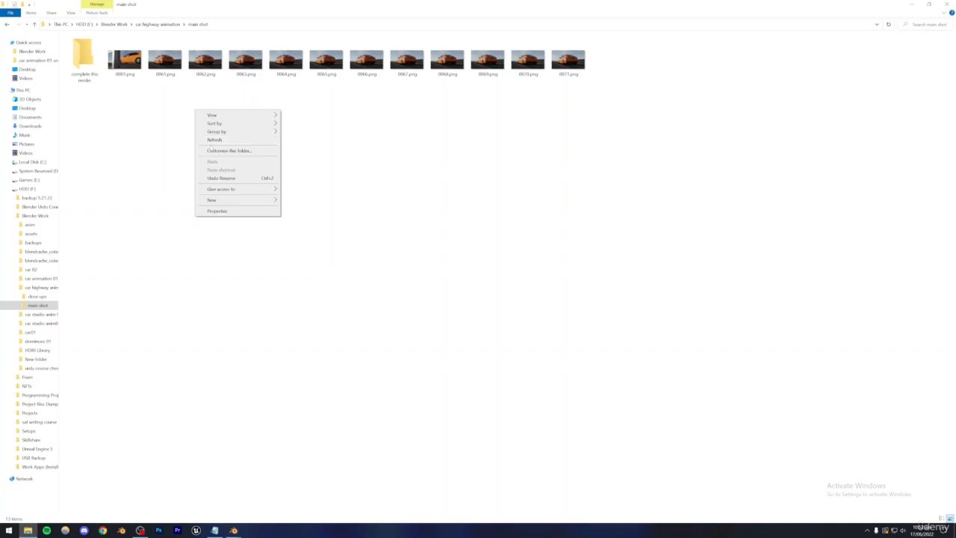
pyautogui.click(215, 141)
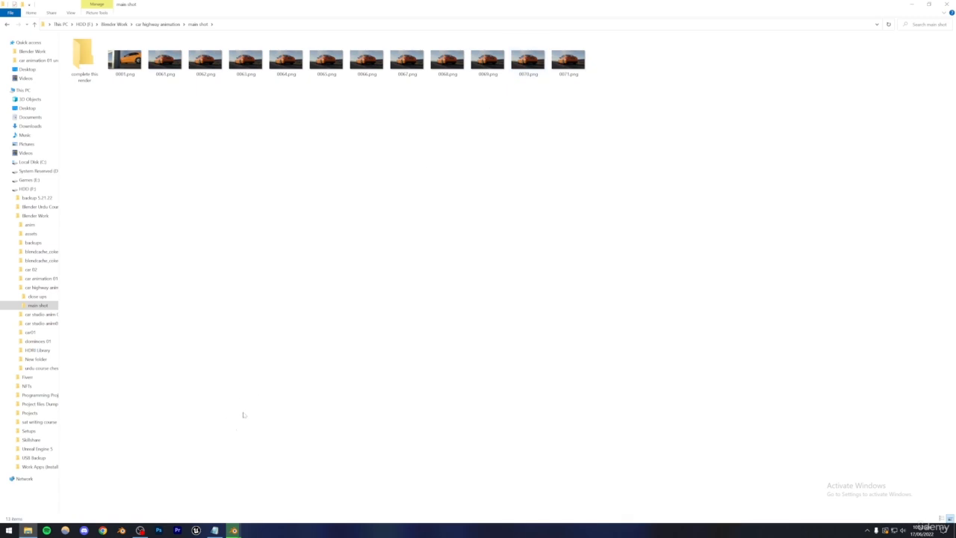
pyautogui.click(173, 65)
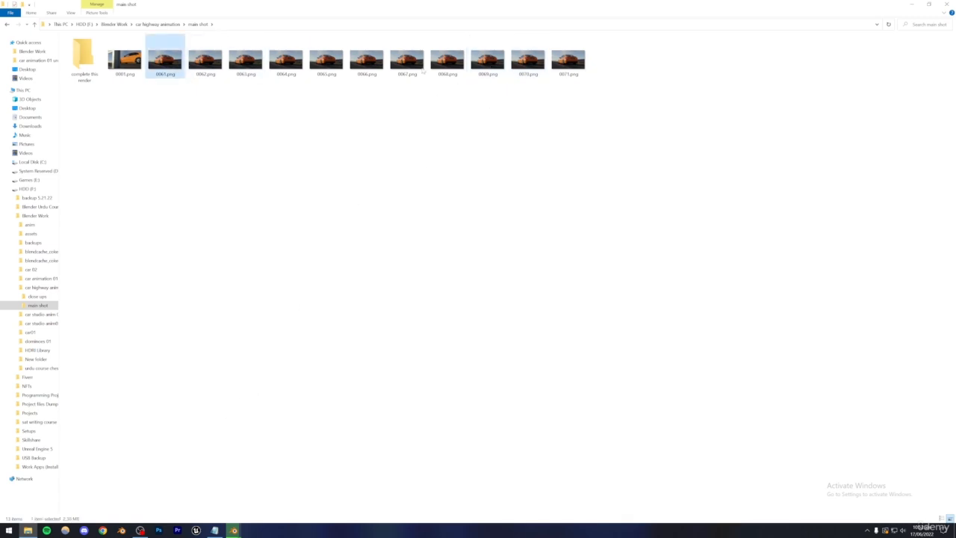
pyautogui.click(574, 66)
pyautogui.rightClick(410, 106)
pyautogui.click(433, 133)
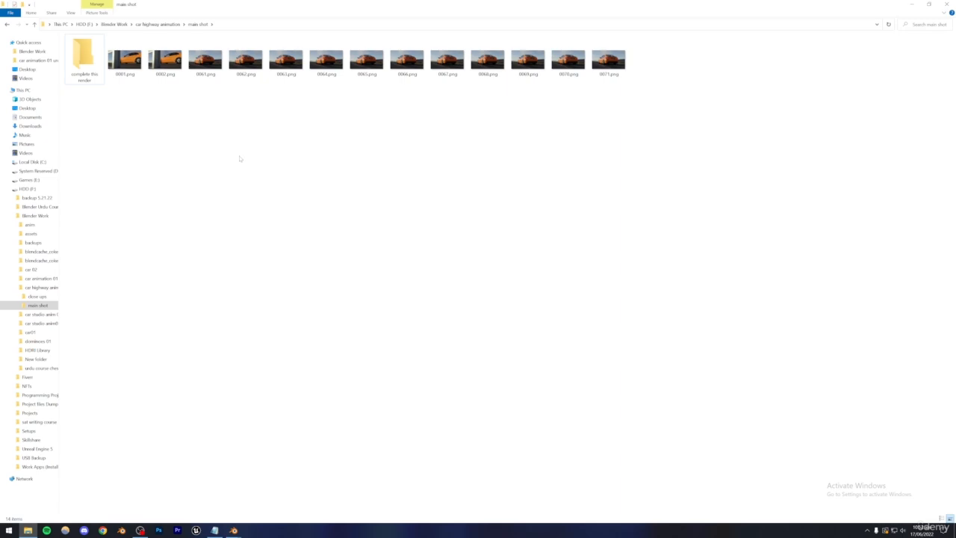
pyautogui.click(234, 530)
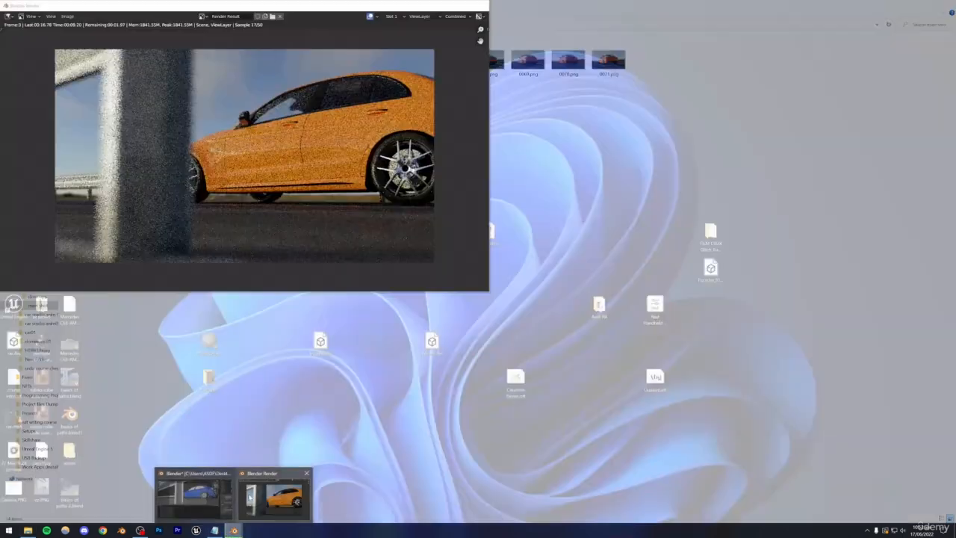
pyautogui.click(274, 497)
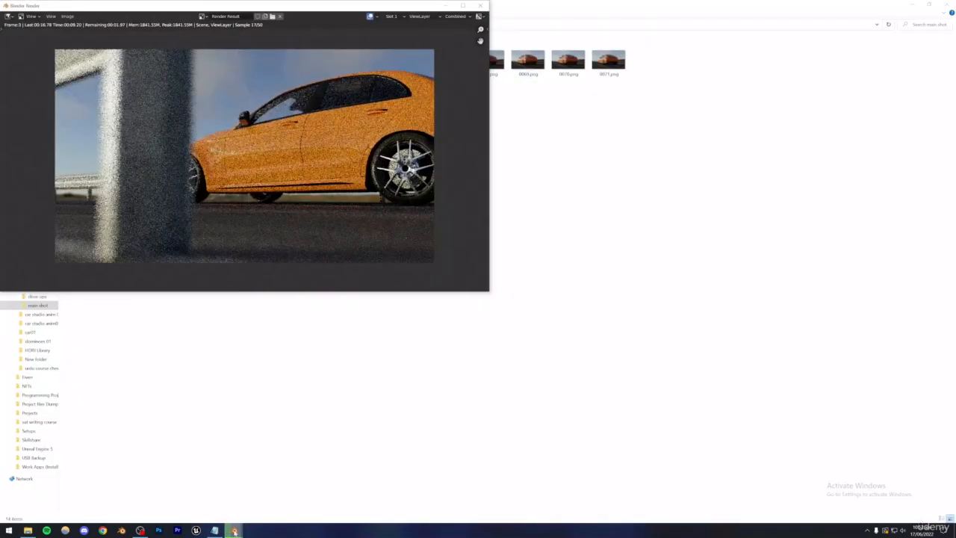